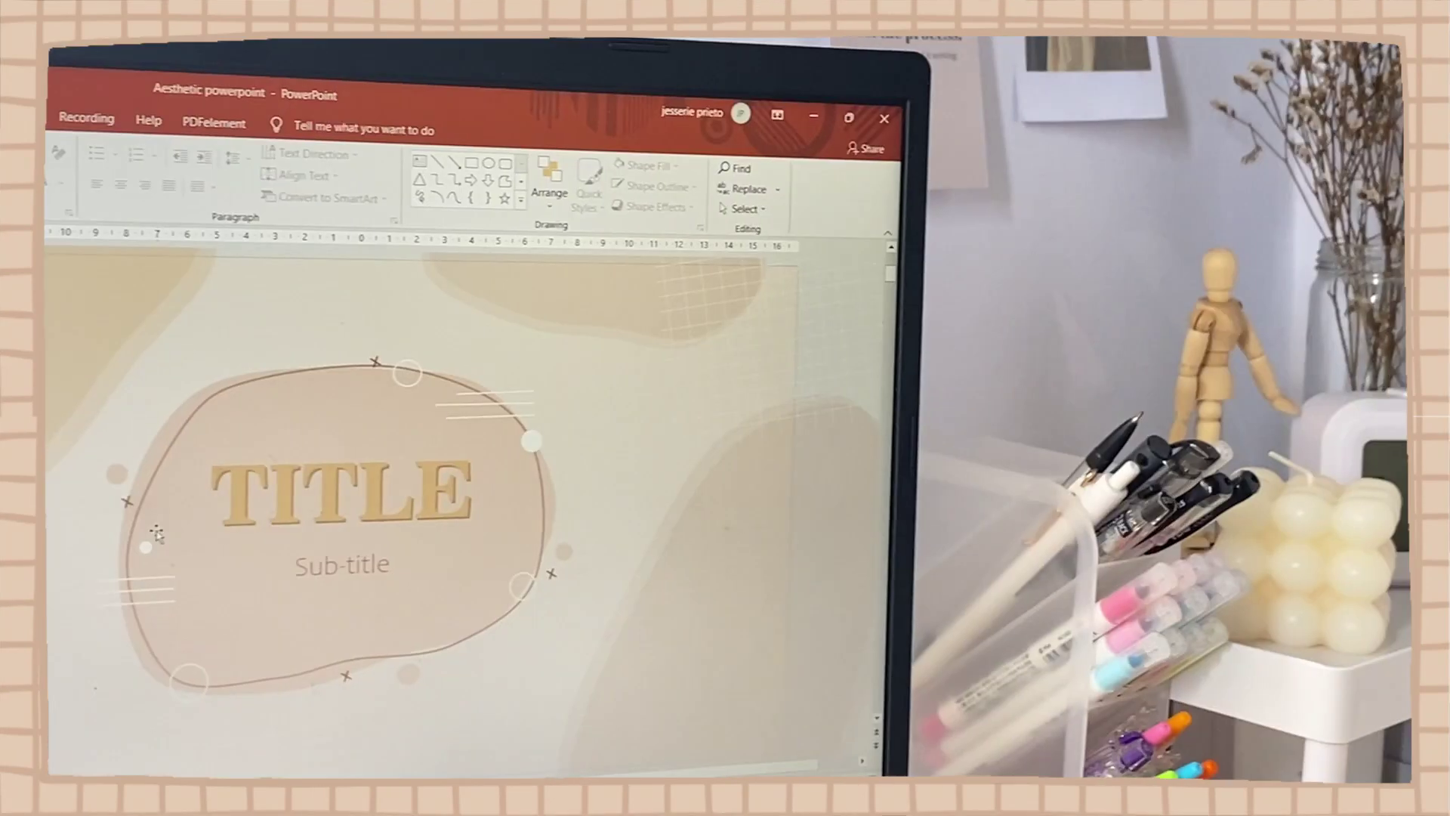
# Step through all 14 slides, from the title and section slides to the fonts and palette slide
pyautogui.scroll(-1, 151, 535)
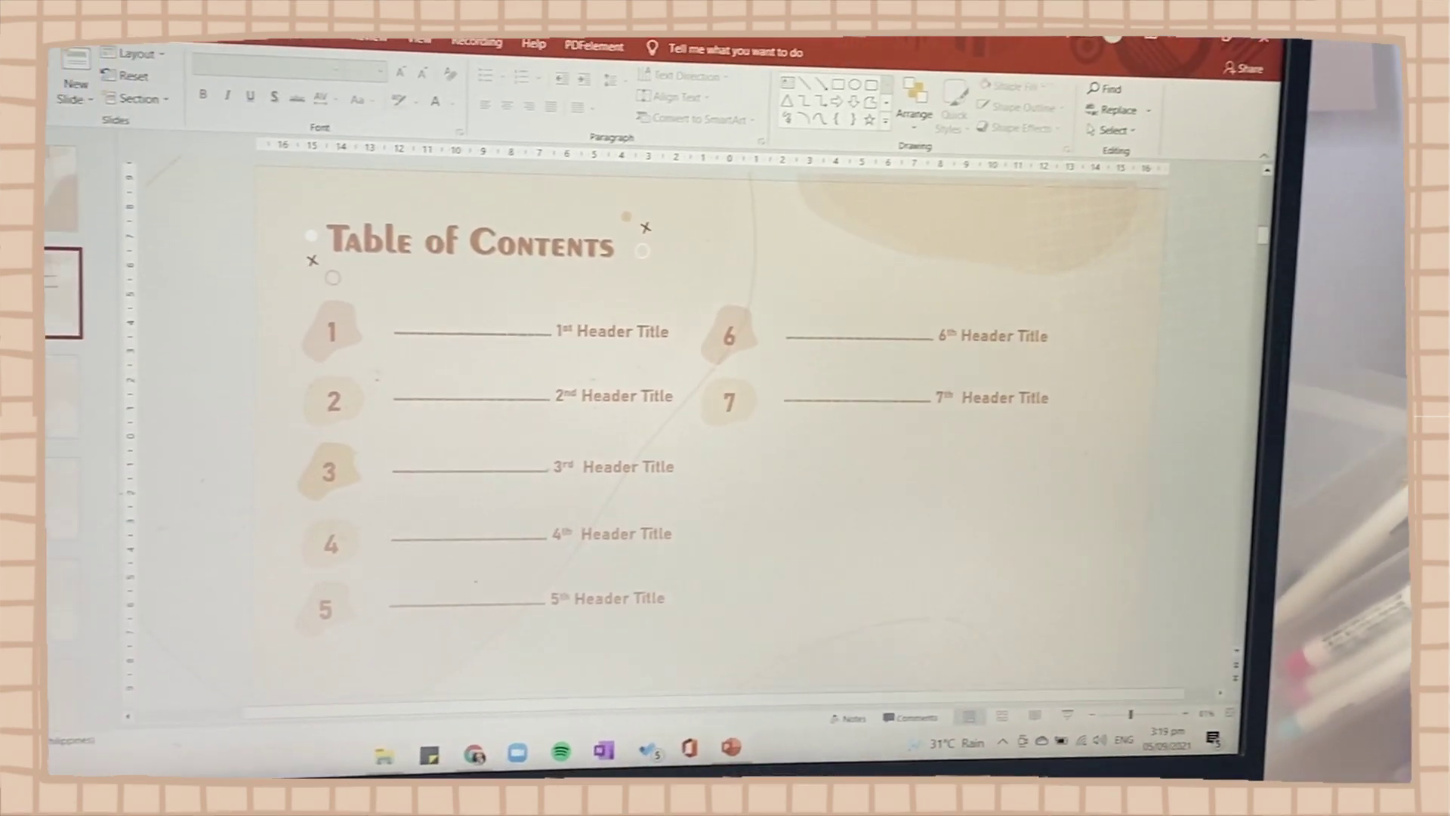
pyautogui.click(68, 396)
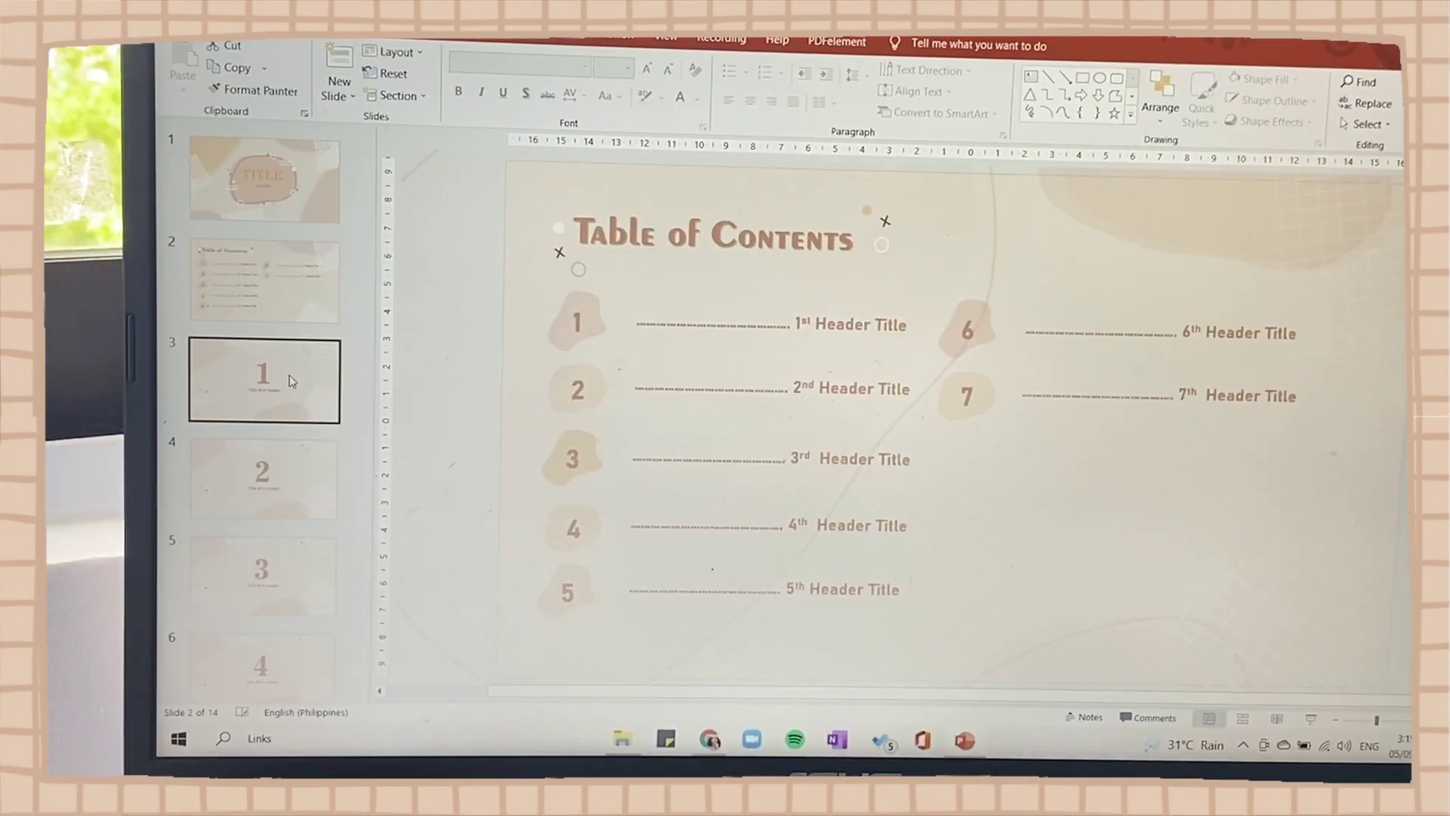
pyautogui.click(294, 453)
pyautogui.click(300, 563)
pyautogui.scroll(-4, 292, 566)
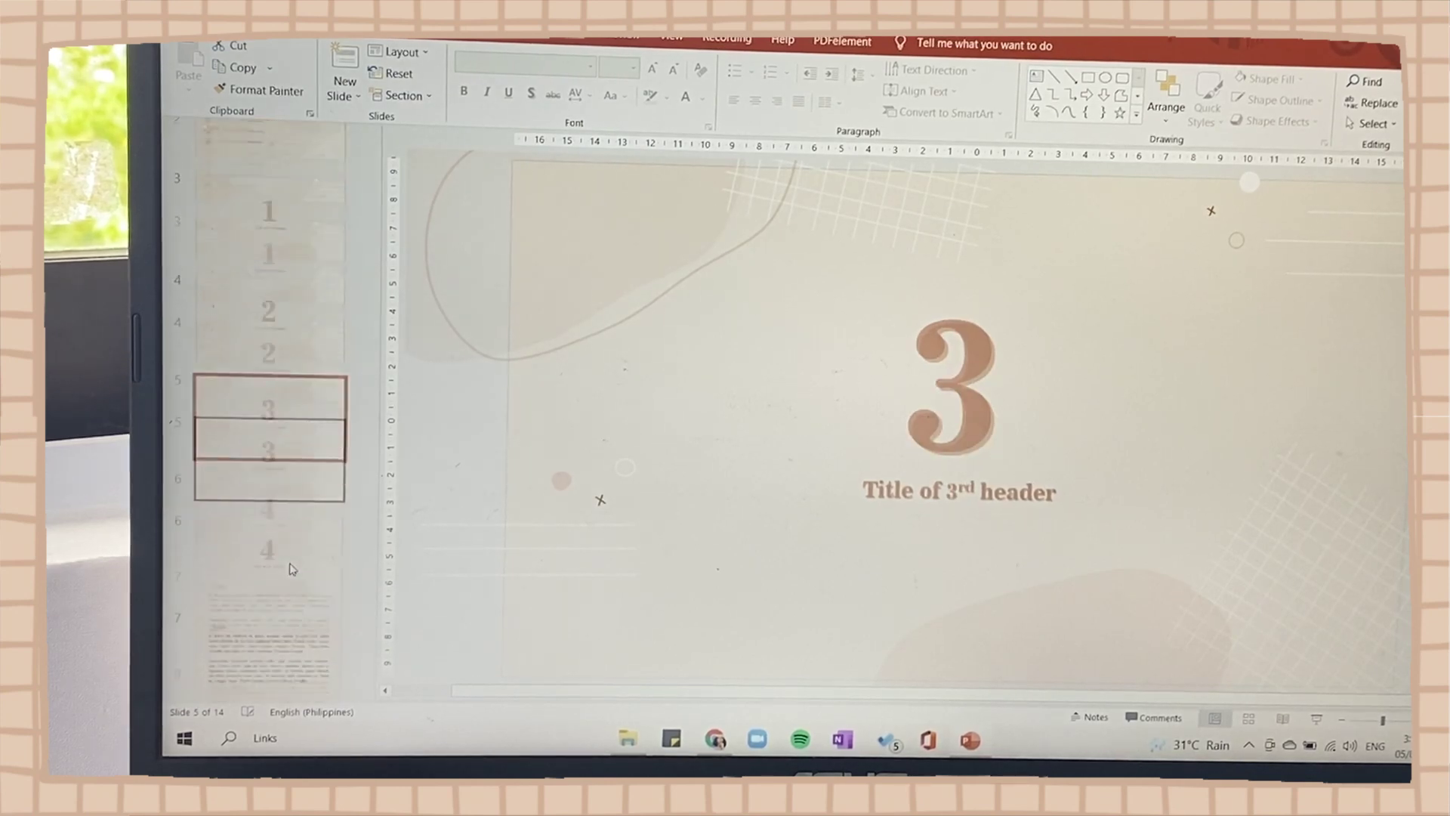
pyautogui.click(291, 317)
pyautogui.click(291, 432)
pyautogui.press('Down')
pyautogui.press('Down')
pyautogui.press('Down')
pyautogui.press('Down')
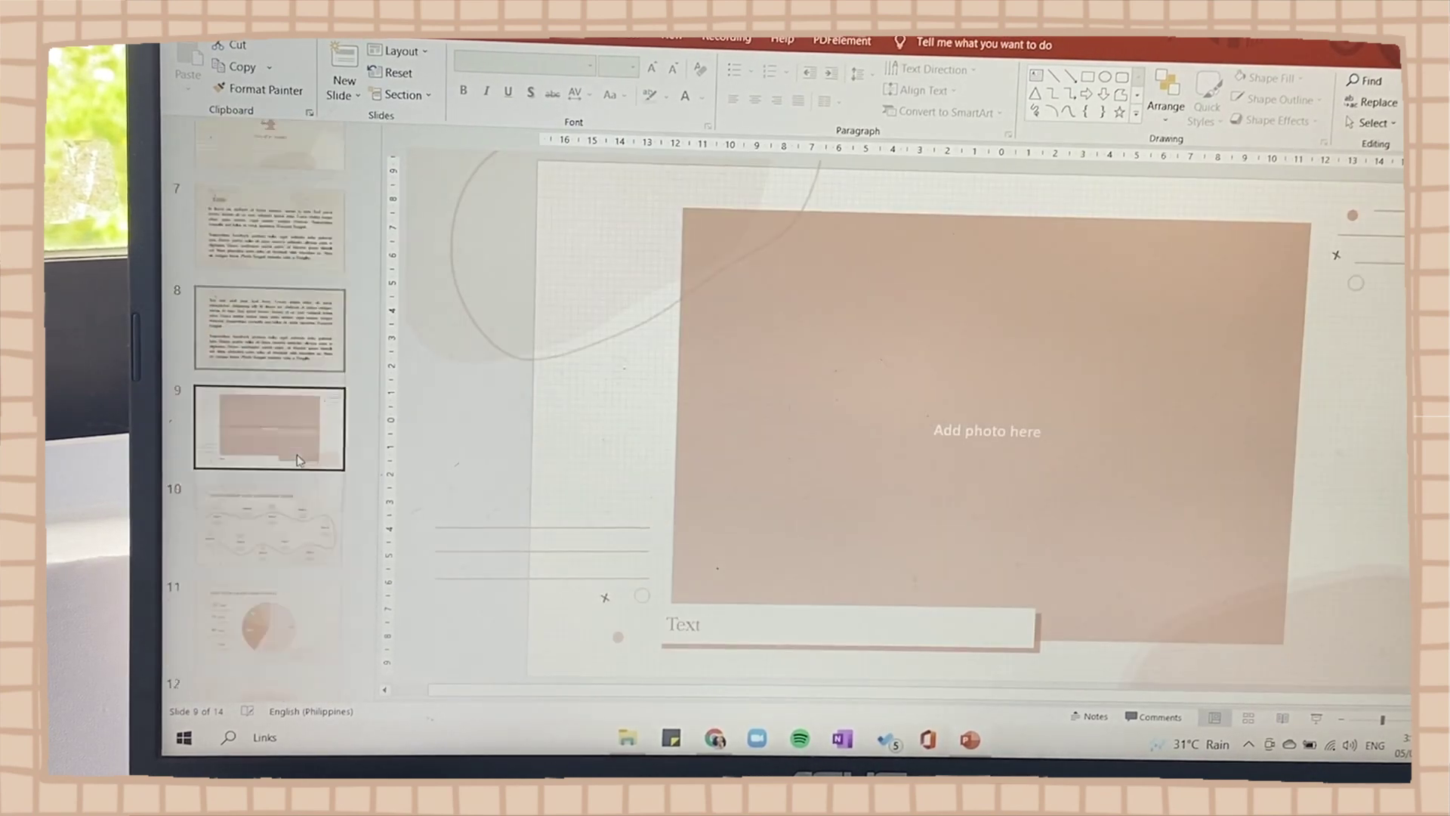
pyautogui.click(284, 496)
pyautogui.click(275, 576)
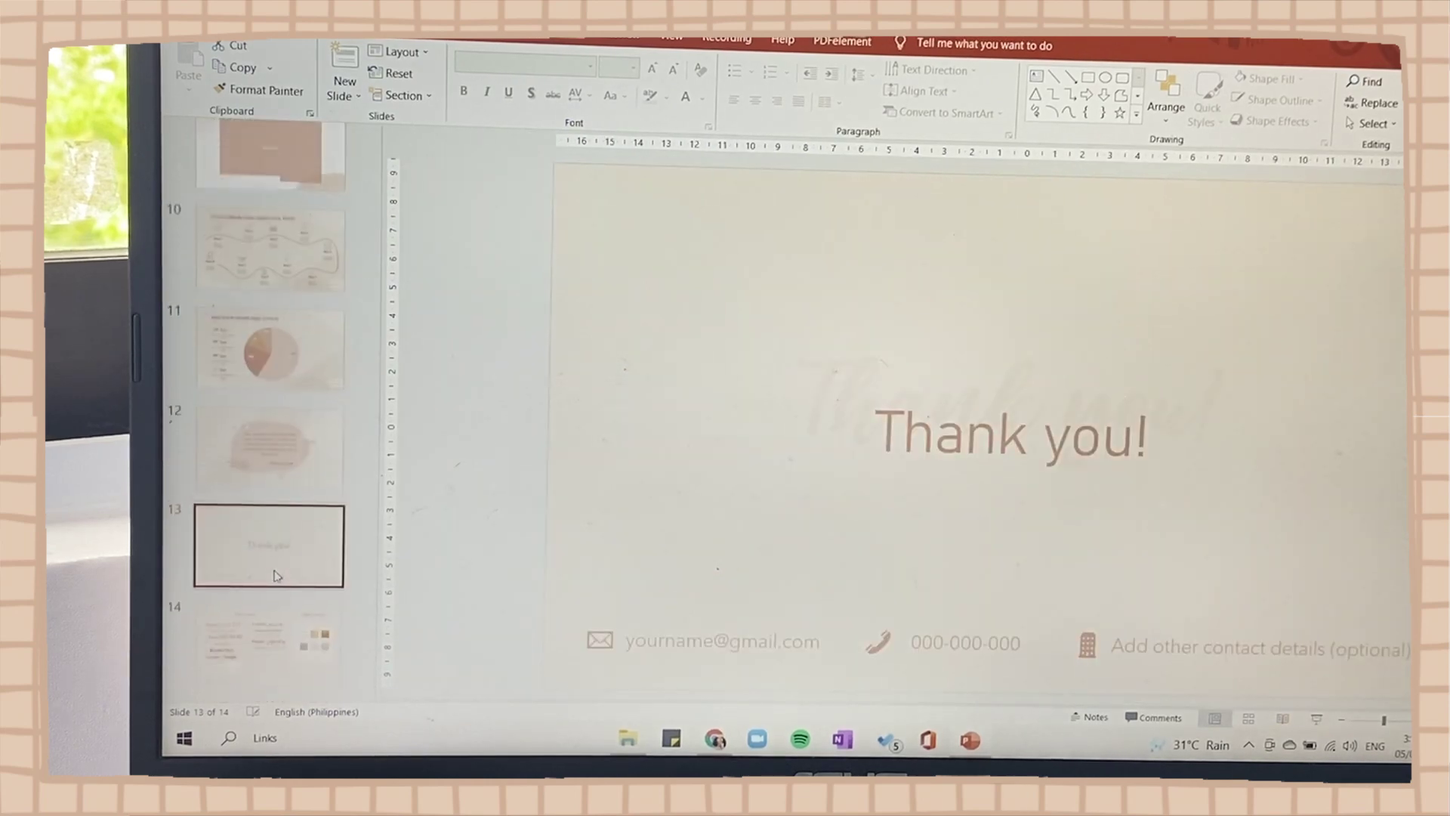
pyautogui.scroll(-2, 275, 576)
pyautogui.click(281, 625)
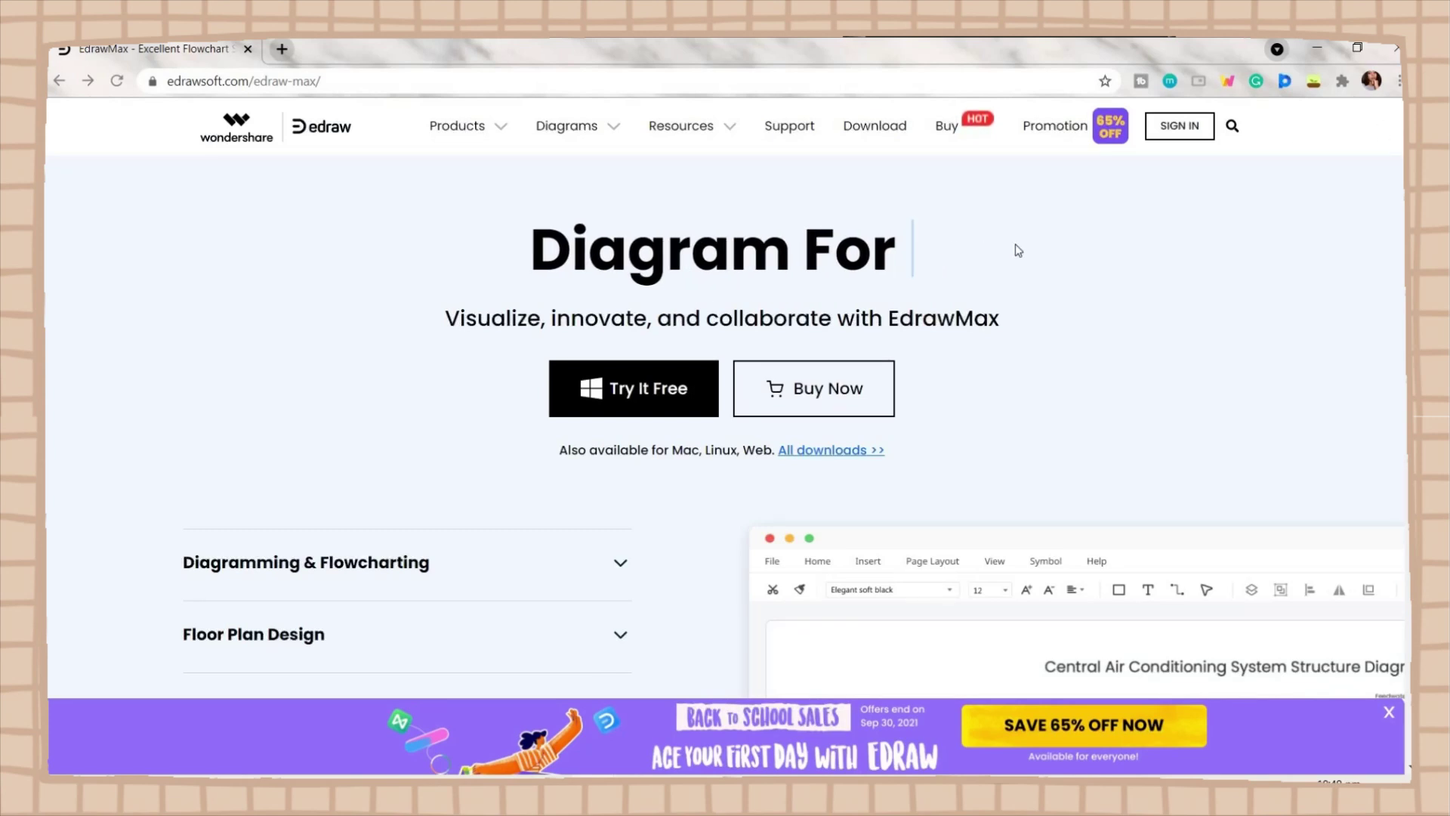
# Scroll the EdrawMax product page, view its Innovation overview, and go to All downloads
pyautogui.scroll(-3, 1018, 251)
pyautogui.scroll(-3, 337, 267)
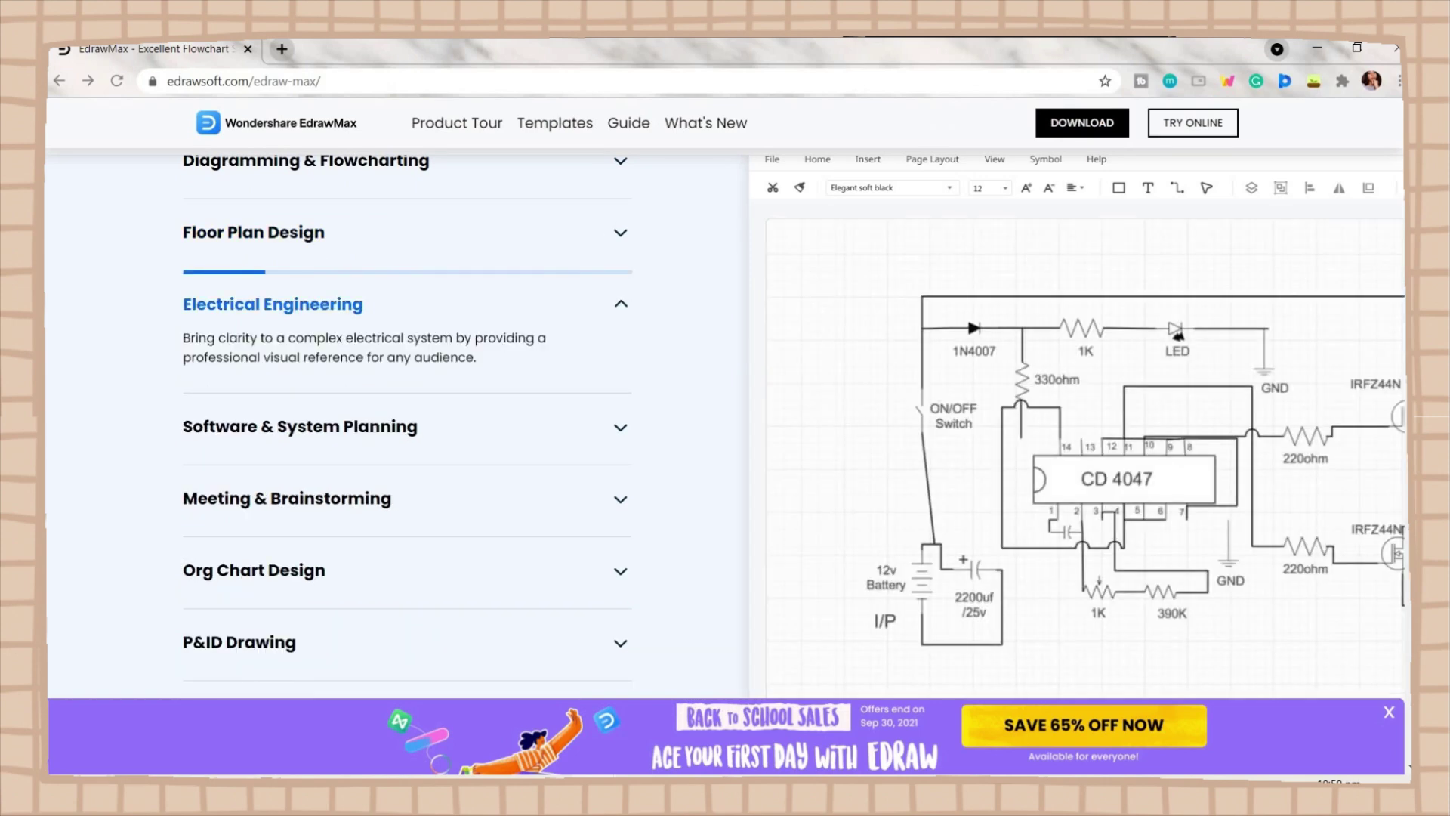
pyautogui.scroll(-9, 726, 423)
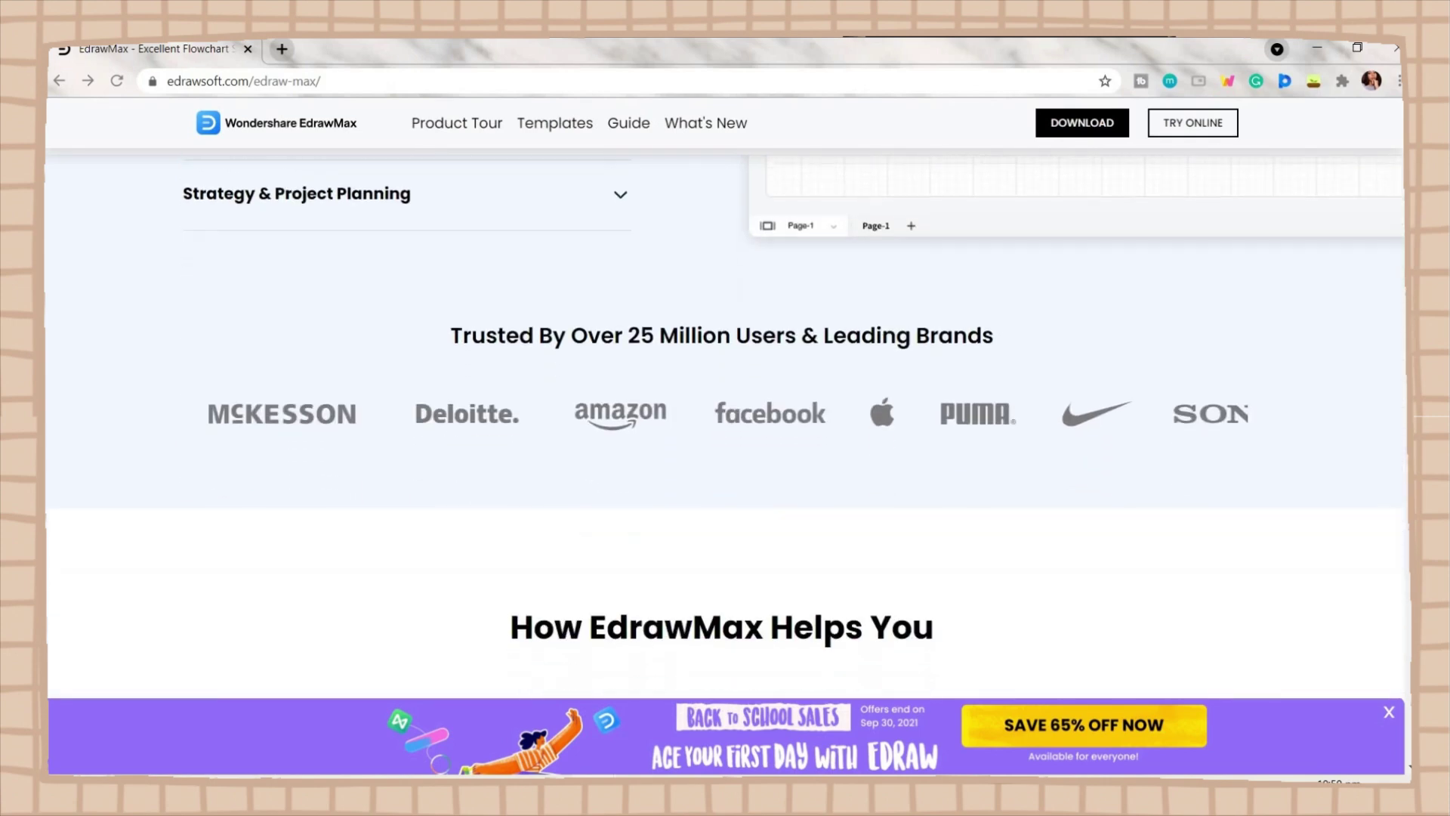
pyautogui.scroll(-4, 1358, 291)
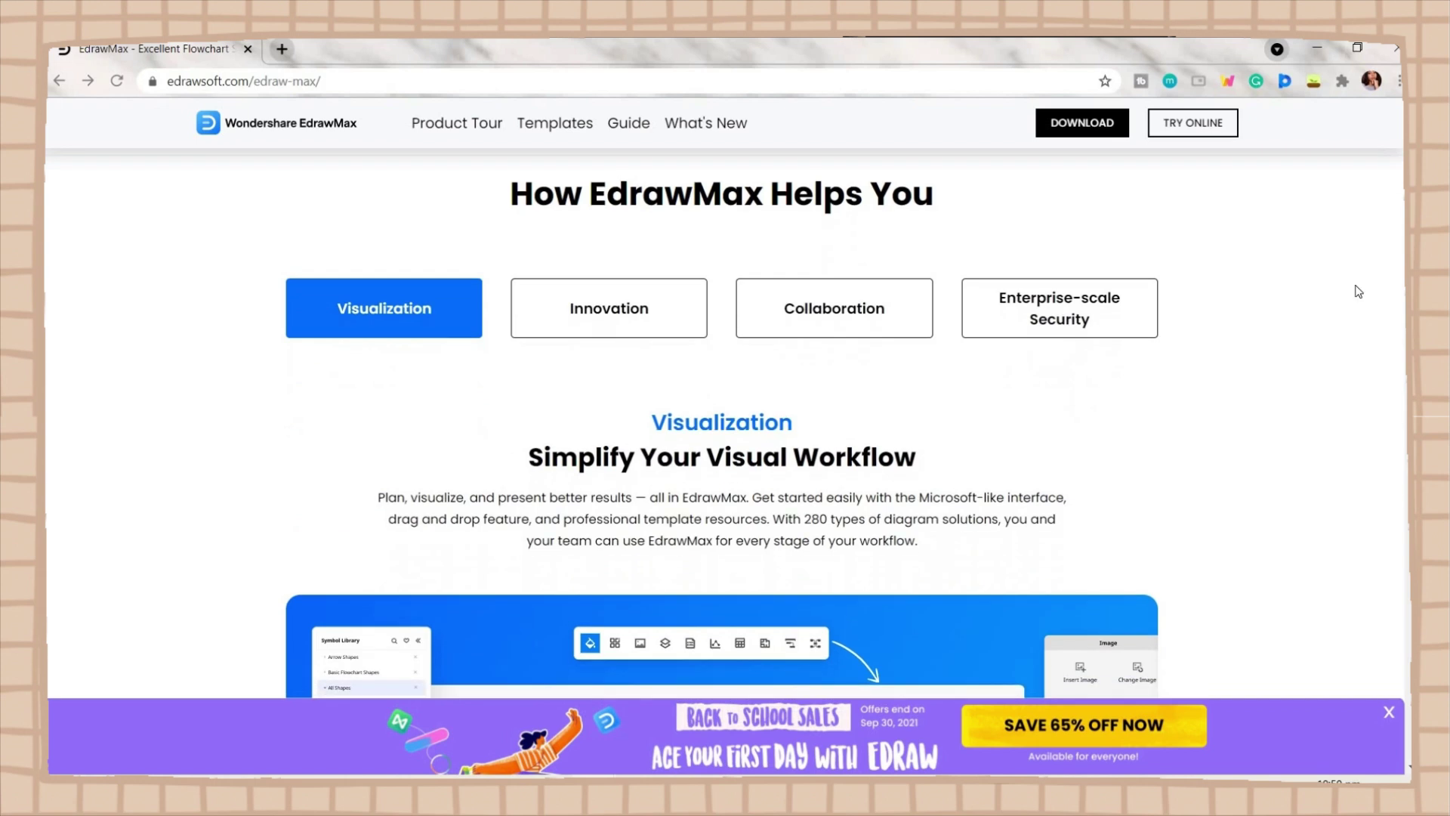
pyautogui.click(647, 315)
pyautogui.scroll(-4, 1058, 355)
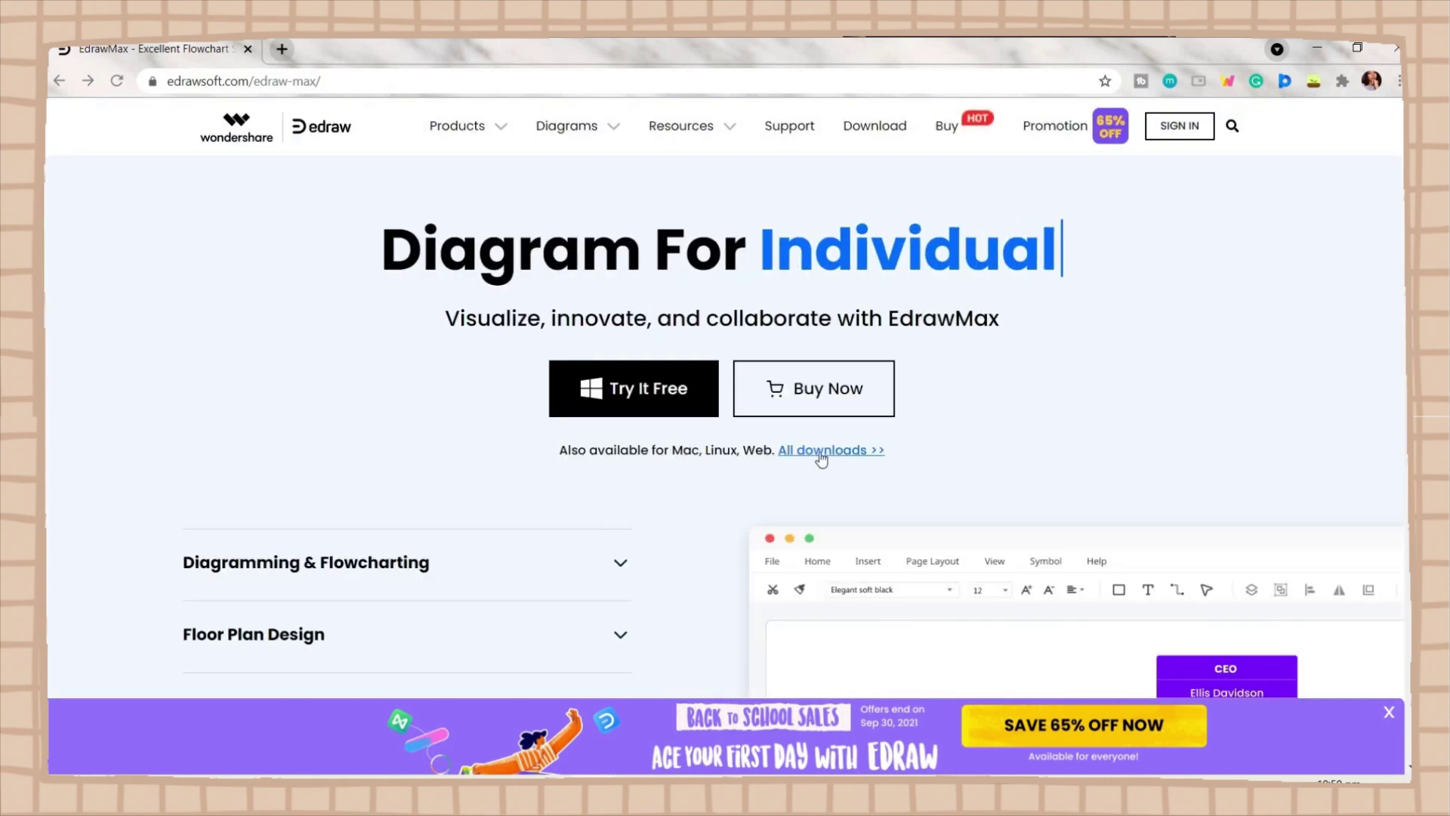
pyautogui.click(825, 451)
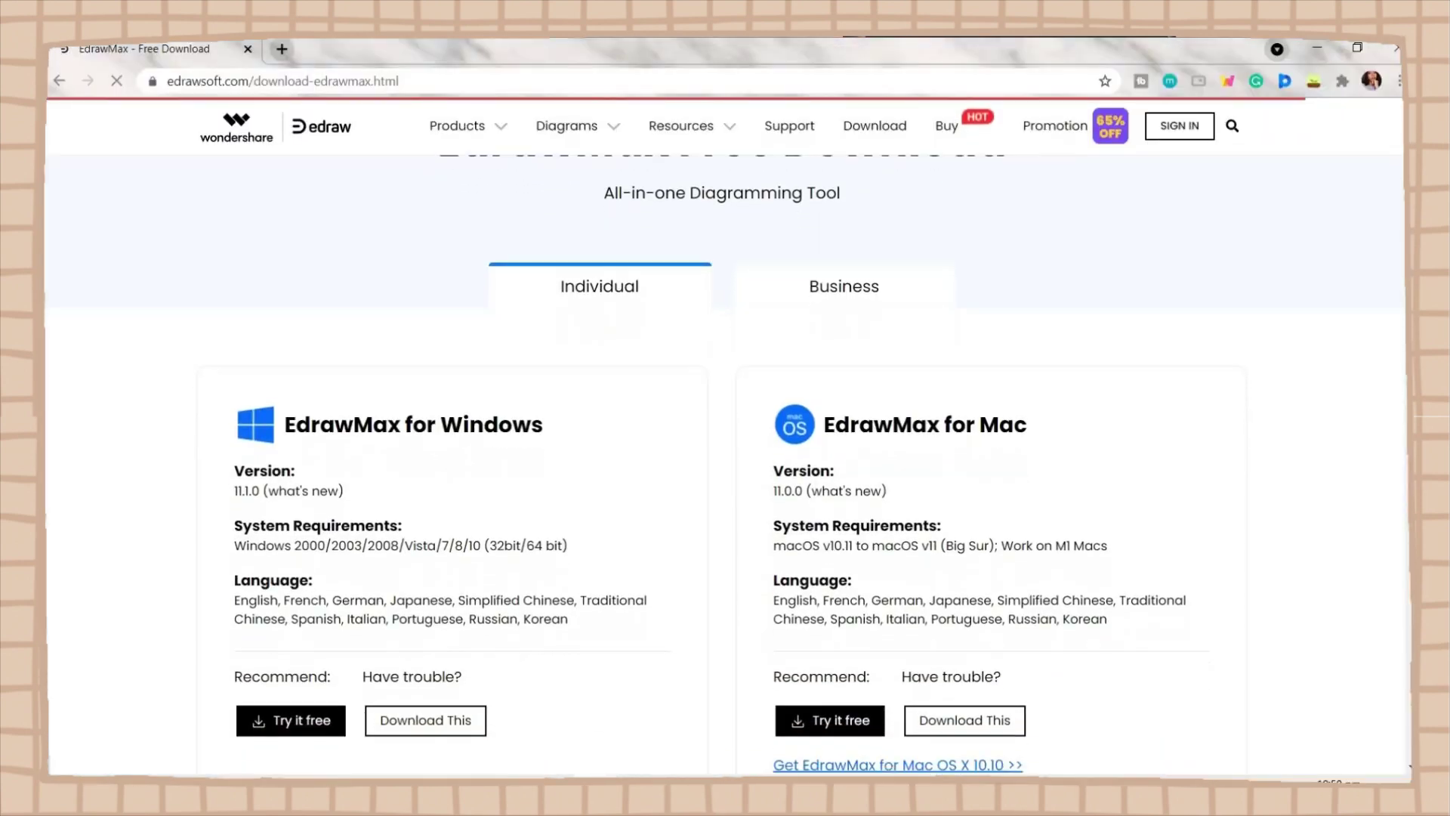
pyautogui.scroll(-2, 260, 474)
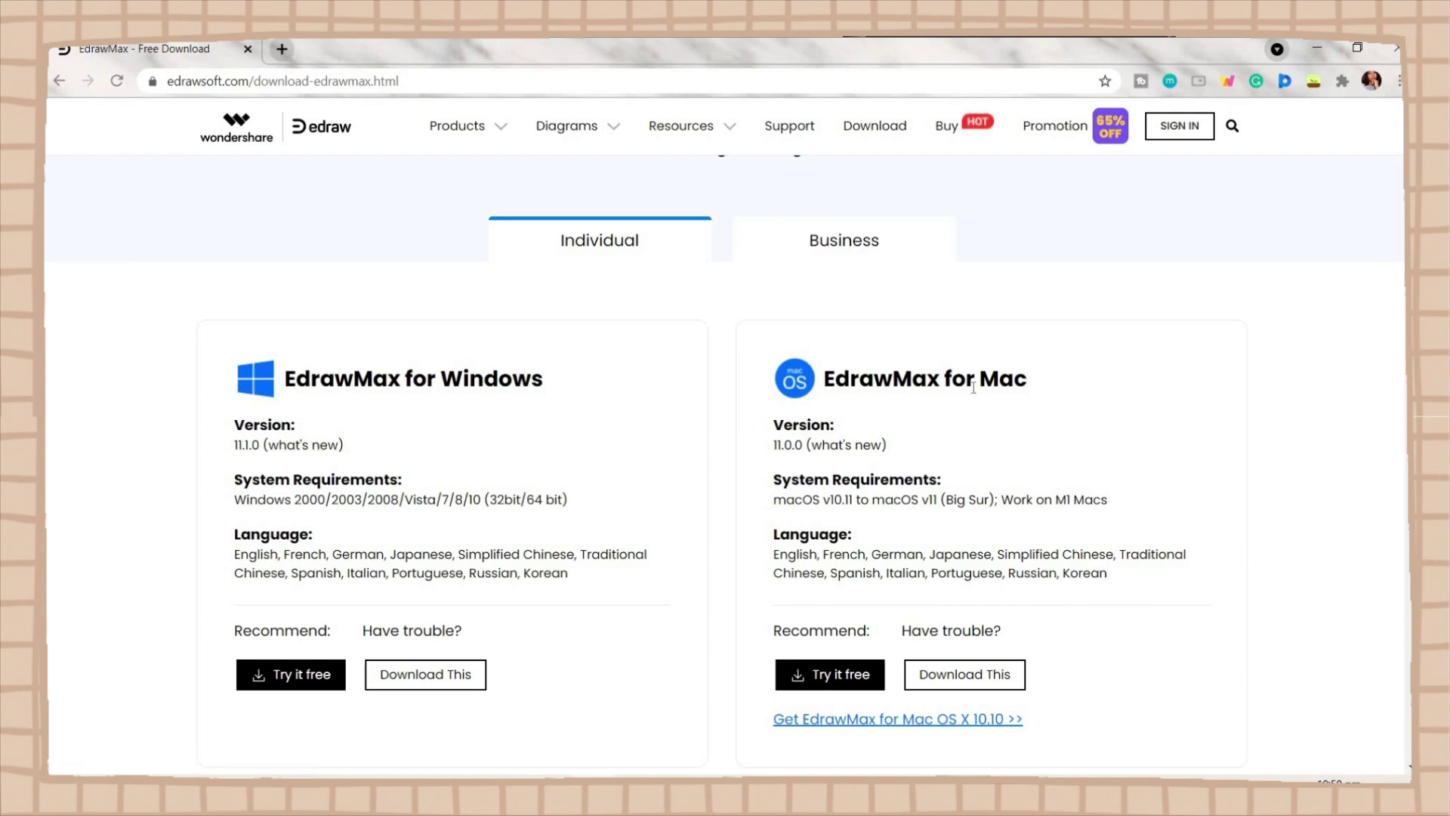
# Scroll down the EdrawMax download page, then minimise Chrome to reach the desktop
pyautogui.scroll(-6, 511, 448)
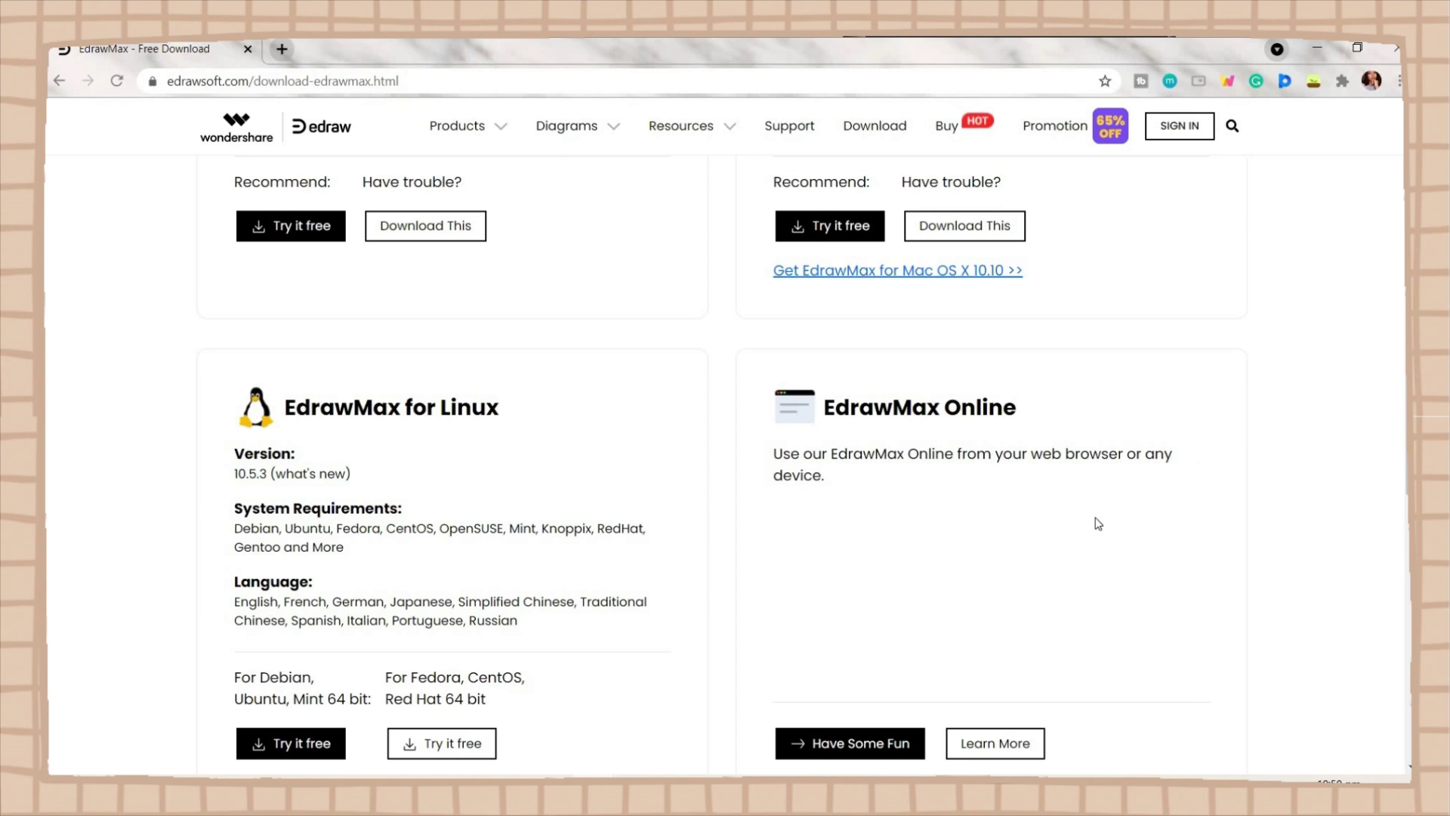
pyautogui.scroll(-7, 1097, 523)
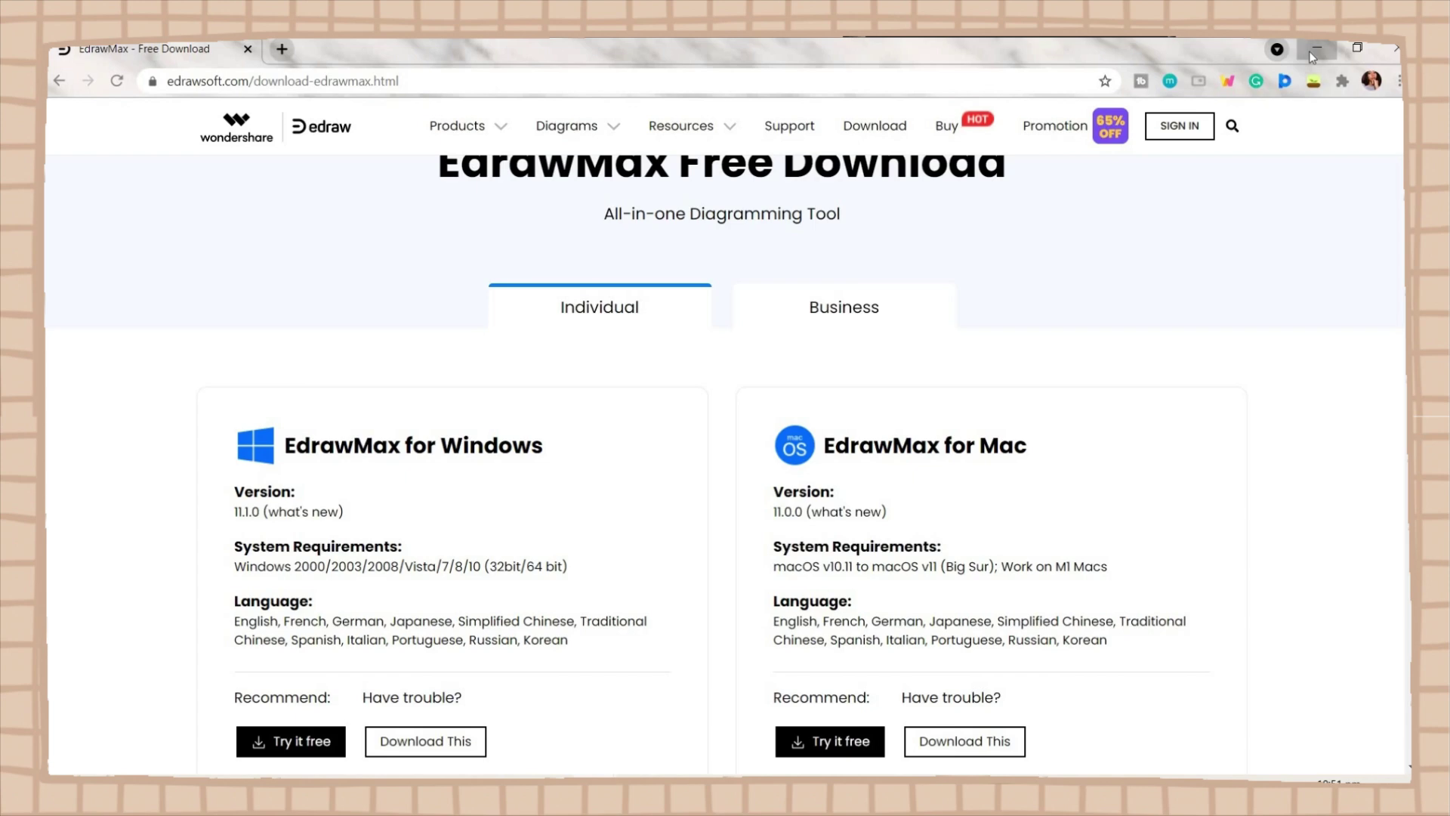
pyautogui.click(1317, 49)
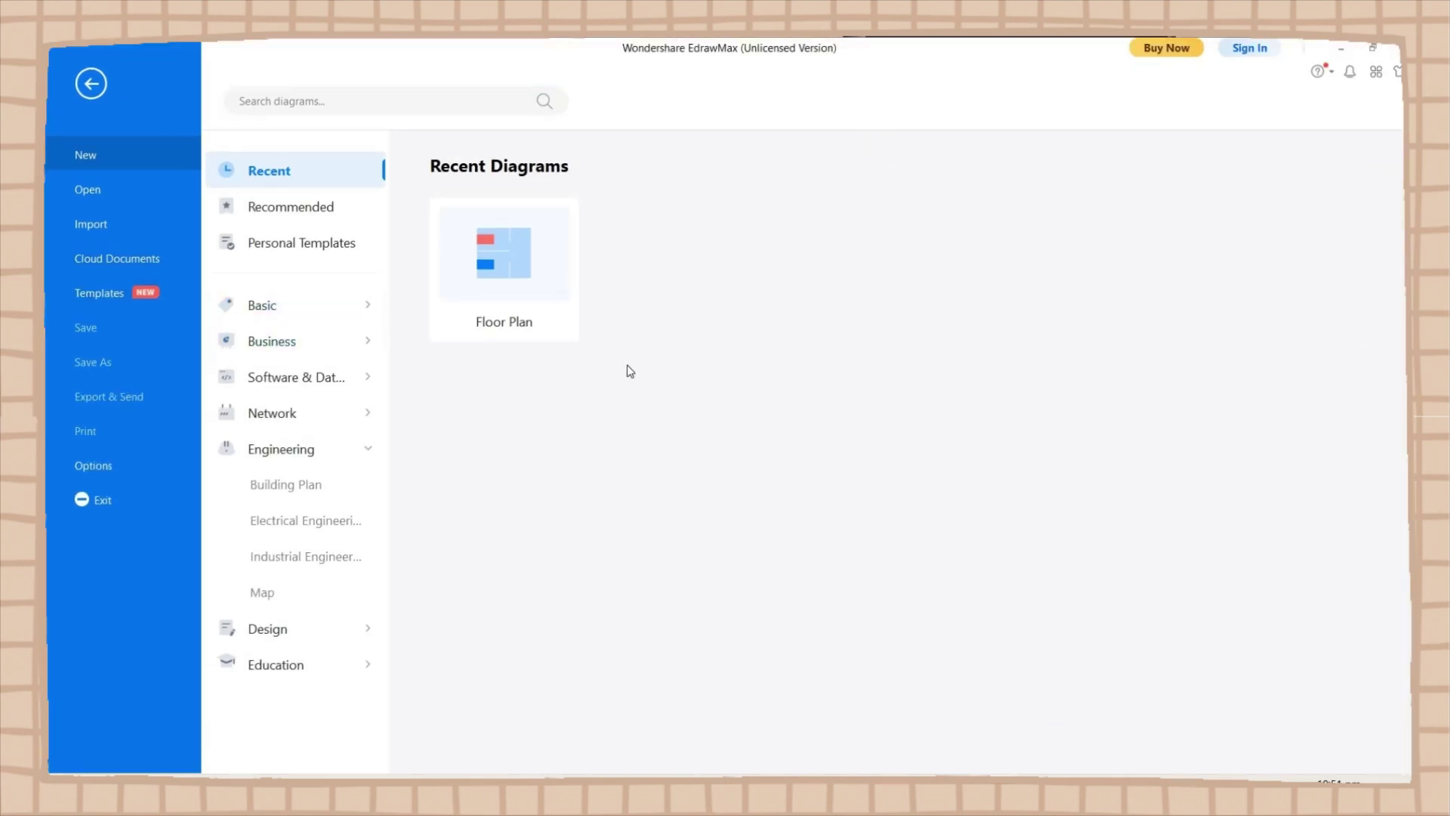
# Browse the Recommended, Basic and Building Plan diagram categories on the New screen
pyautogui.click(314, 209)
pyautogui.scroll(-6, 975, 416)
pyautogui.click(306, 243)
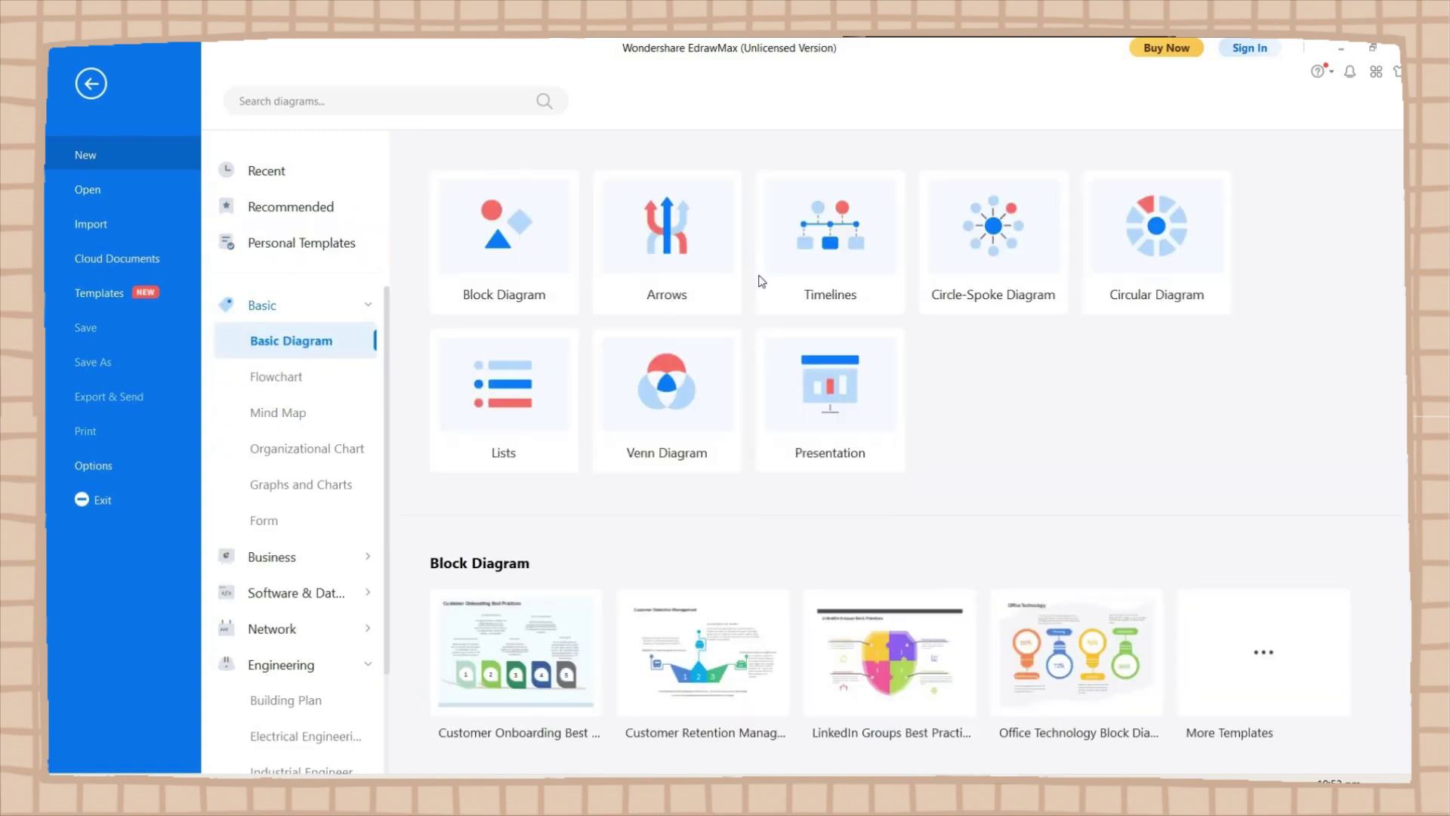
pyautogui.scroll(-15, 638, 456)
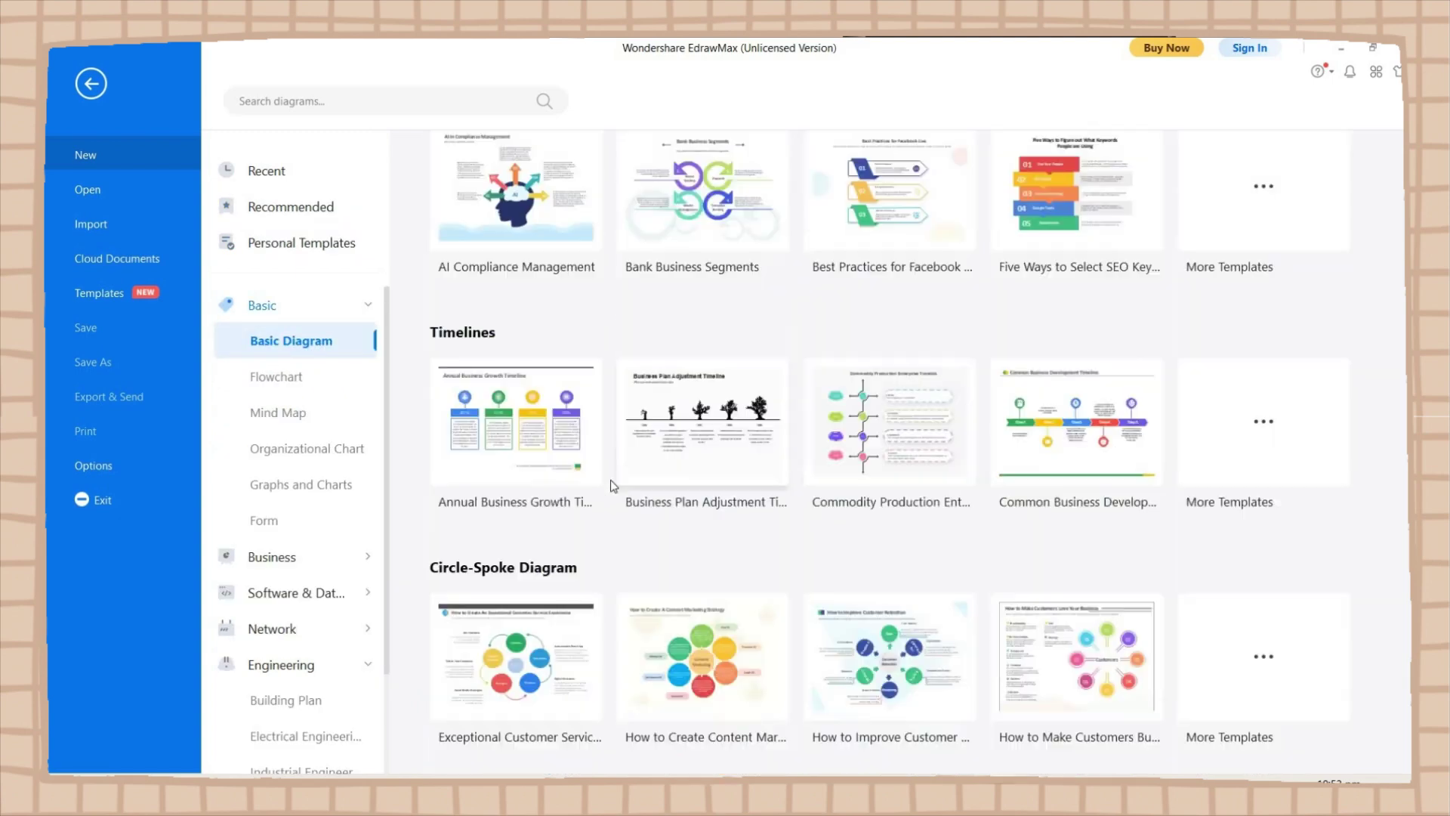
pyautogui.scroll(-4, 912, 354)
pyautogui.click(291, 700)
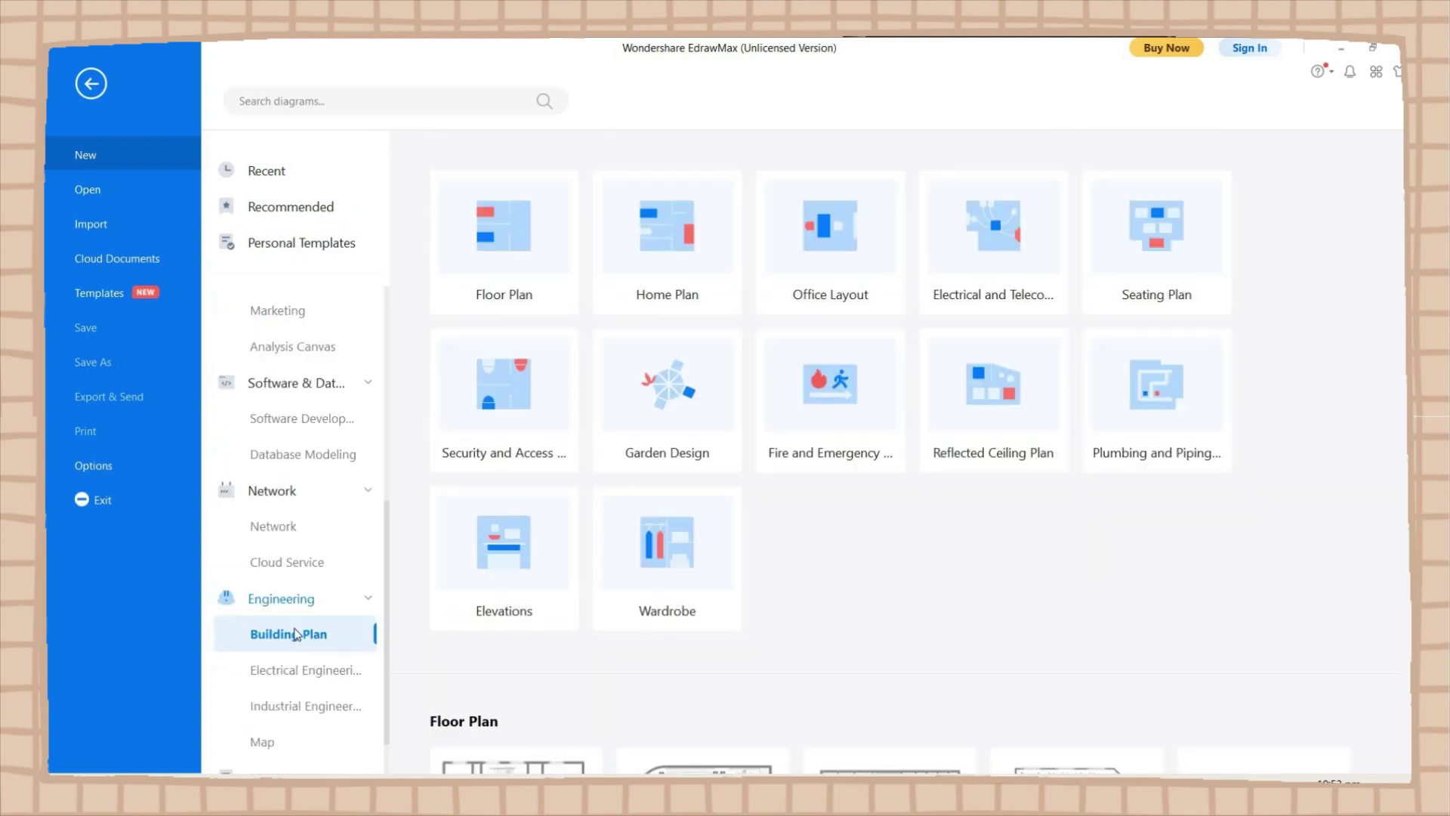
pyautogui.scroll(-4, 582, 513)
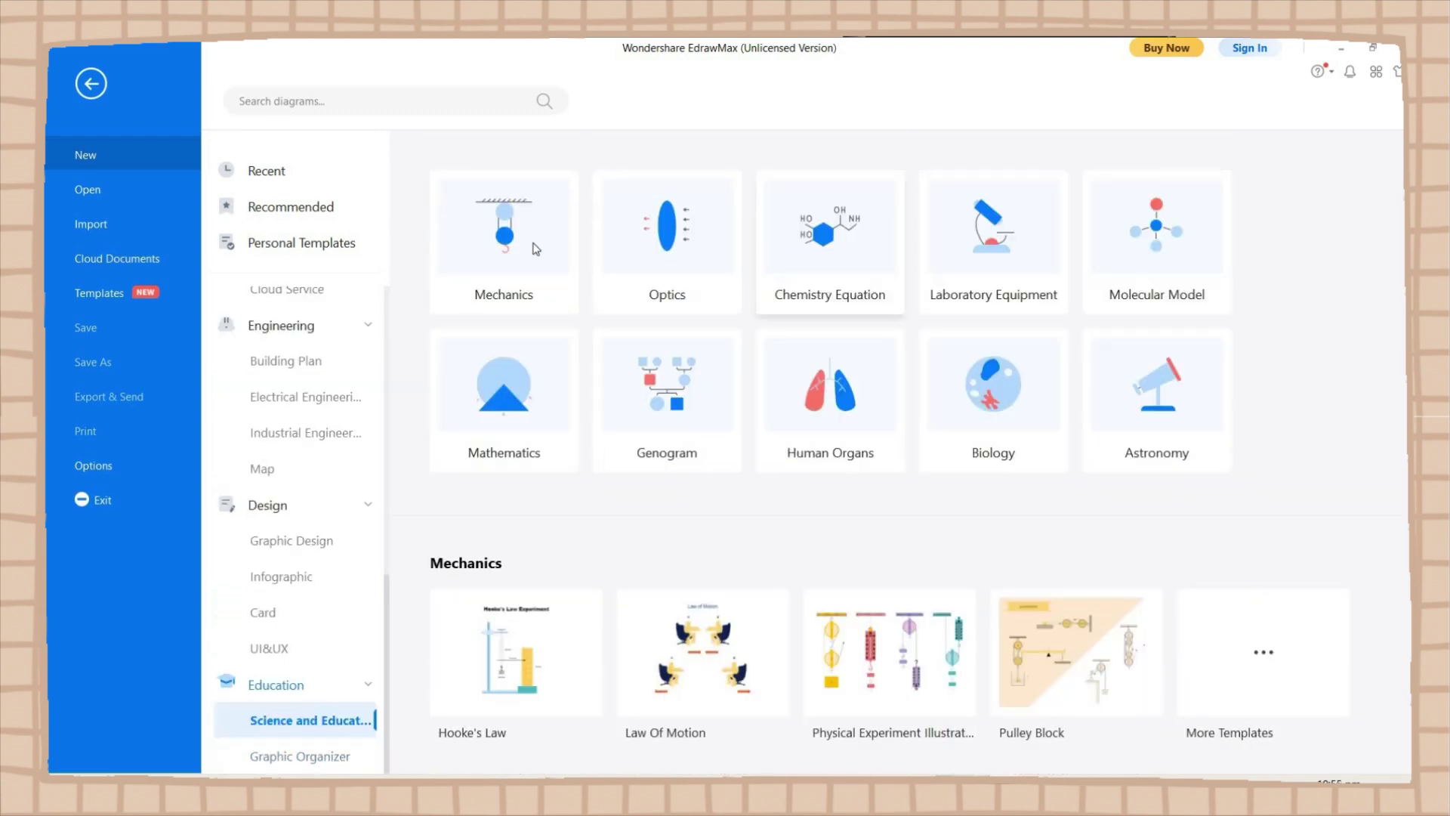
# Filter the online template gallery by Graphic Design, then by Building Plan
pyautogui.click(106, 293)
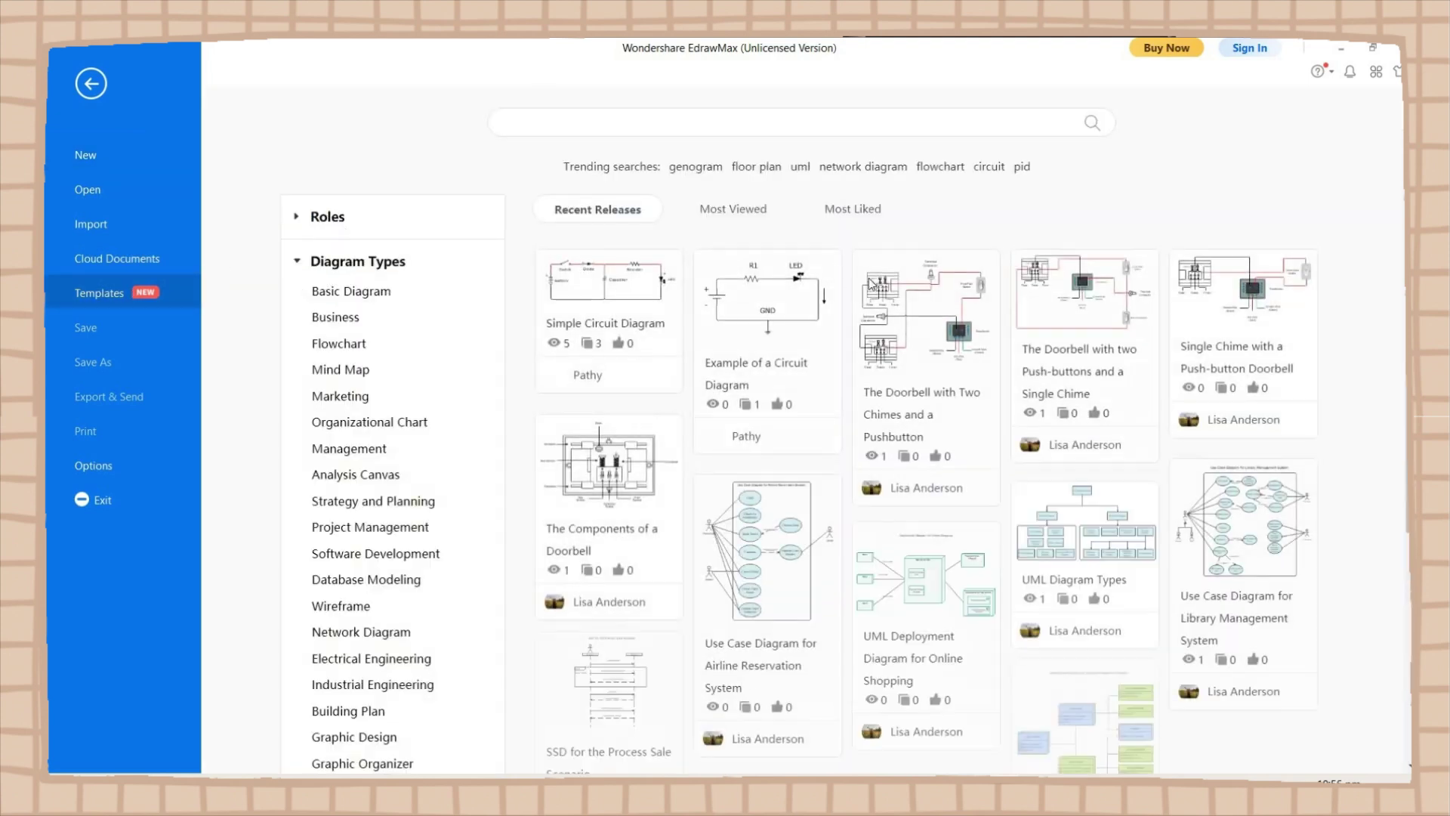
pyautogui.scroll(-5, 345, 707)
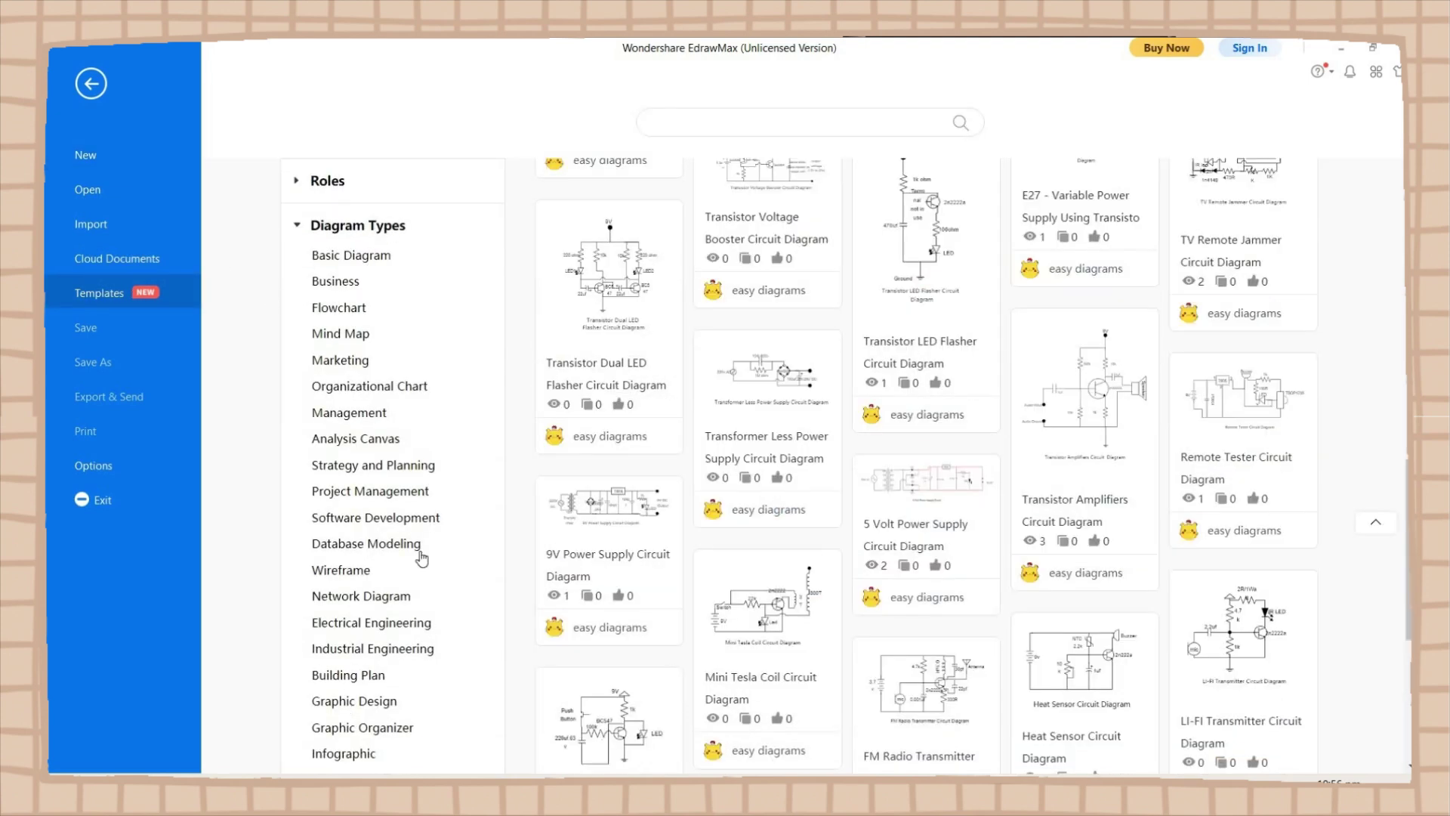
pyautogui.click(354, 701)
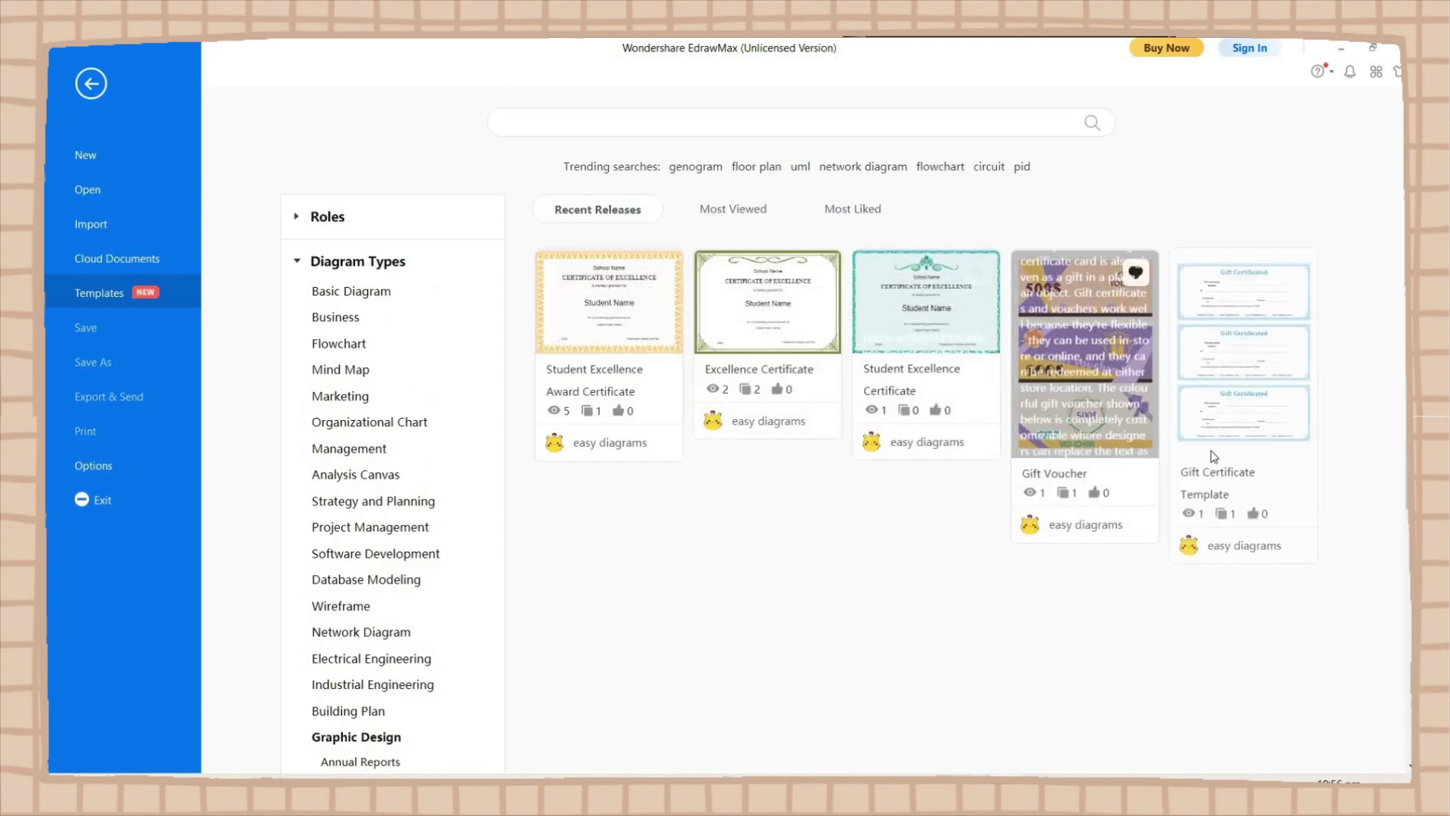
pyautogui.scroll(-5, 374, 272)
pyautogui.click(355, 266)
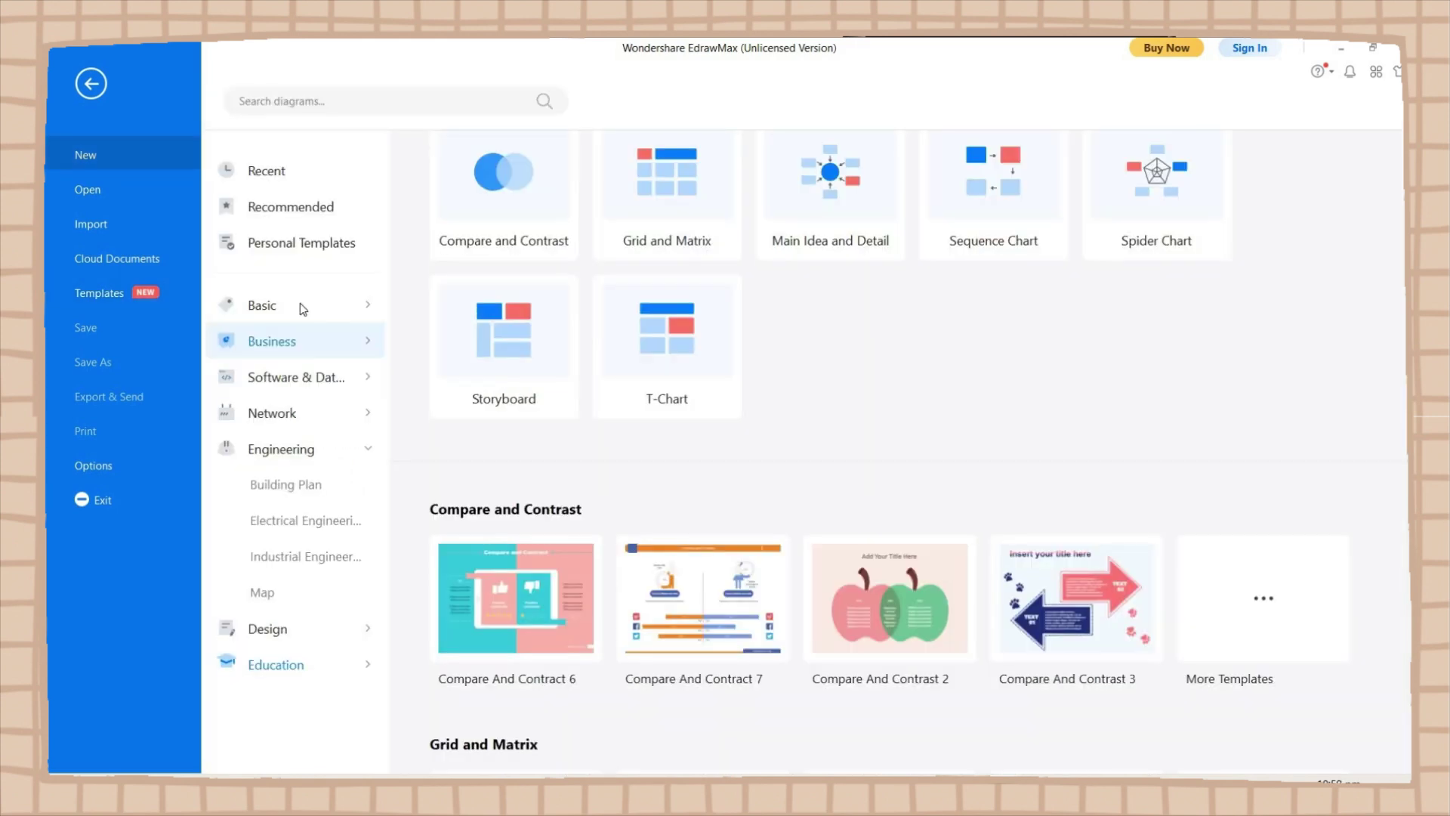
# Back on the New screen, choose Basic > Flowchart > Basic Flowchart
pyautogui.click(301, 302)
pyautogui.click(304, 376)
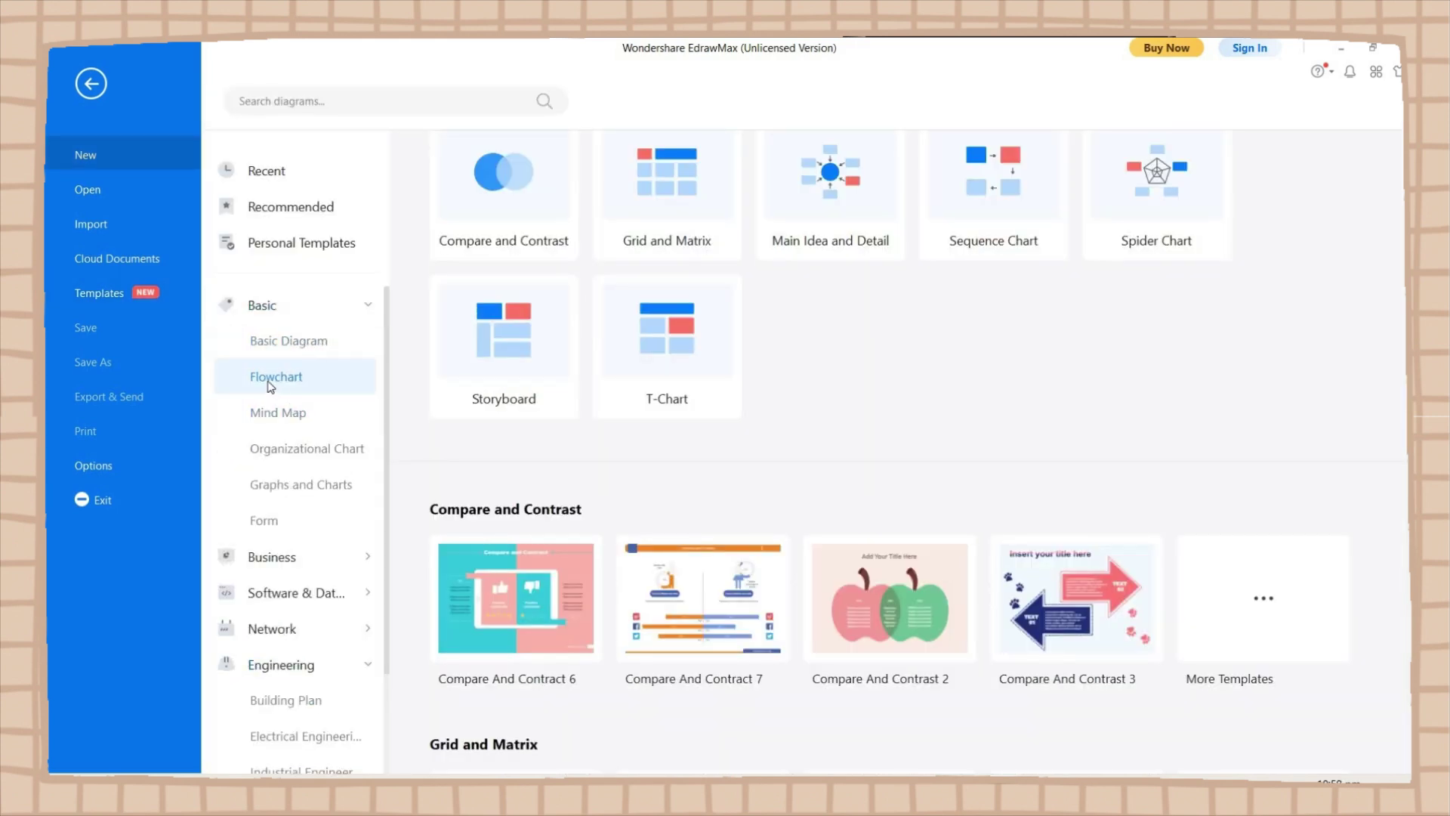
pyautogui.click(270, 386)
pyautogui.click(499, 256)
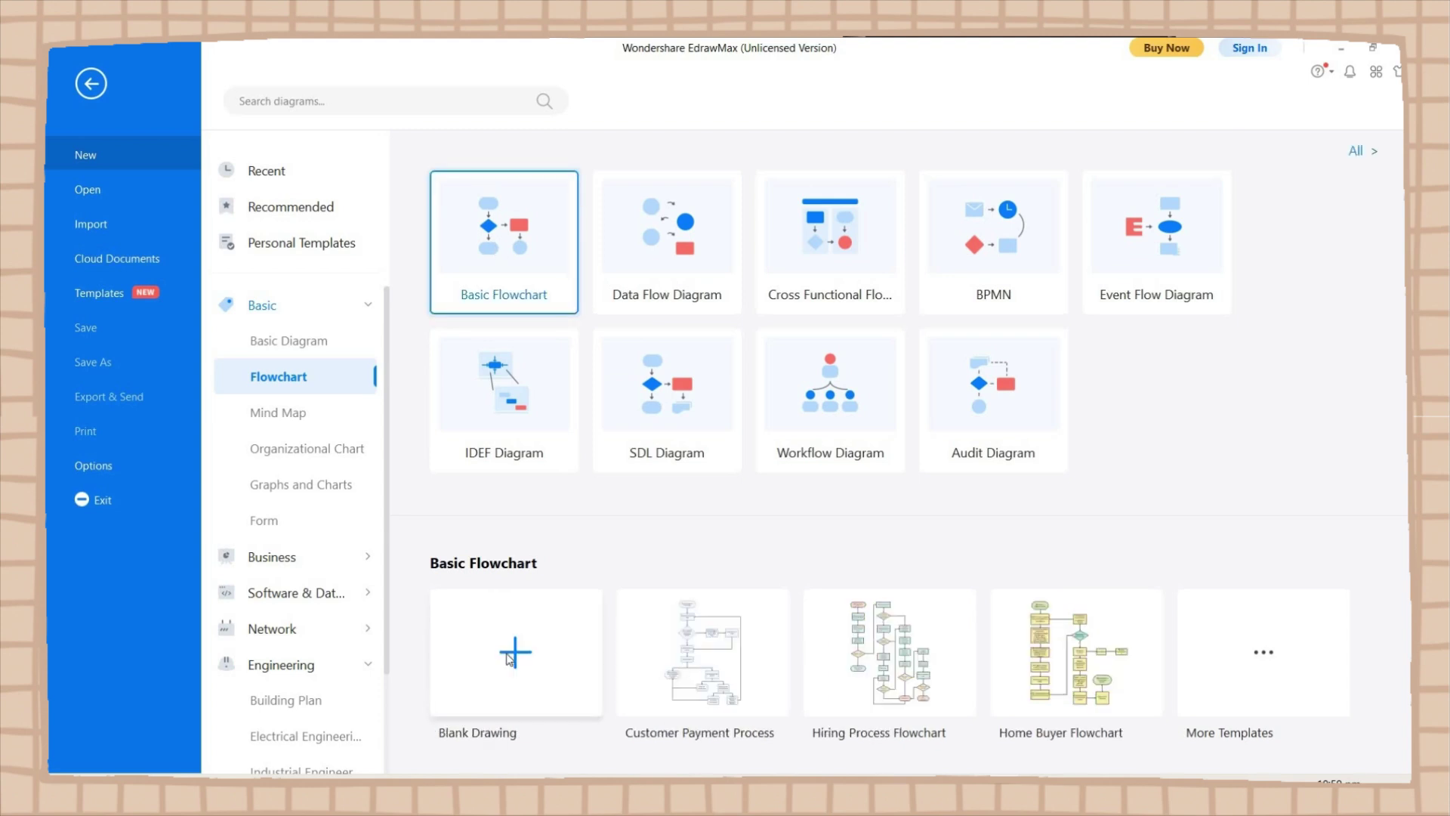
# Start a blank flowchart and place a rounded terminator at the upper left of the page
pyautogui.click(508, 655)
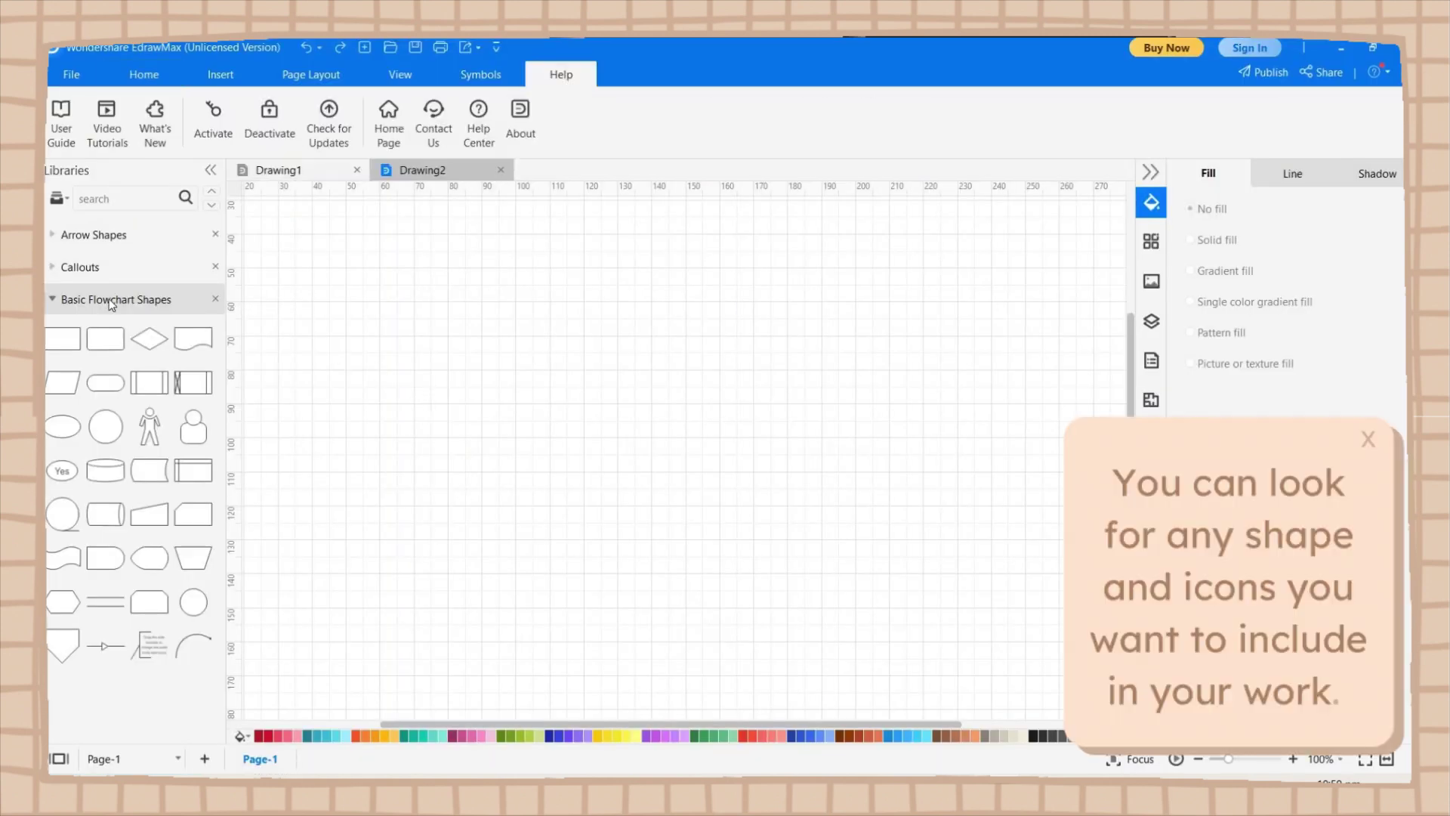
pyautogui.click(83, 267)
pyautogui.scroll(-5, 121, 392)
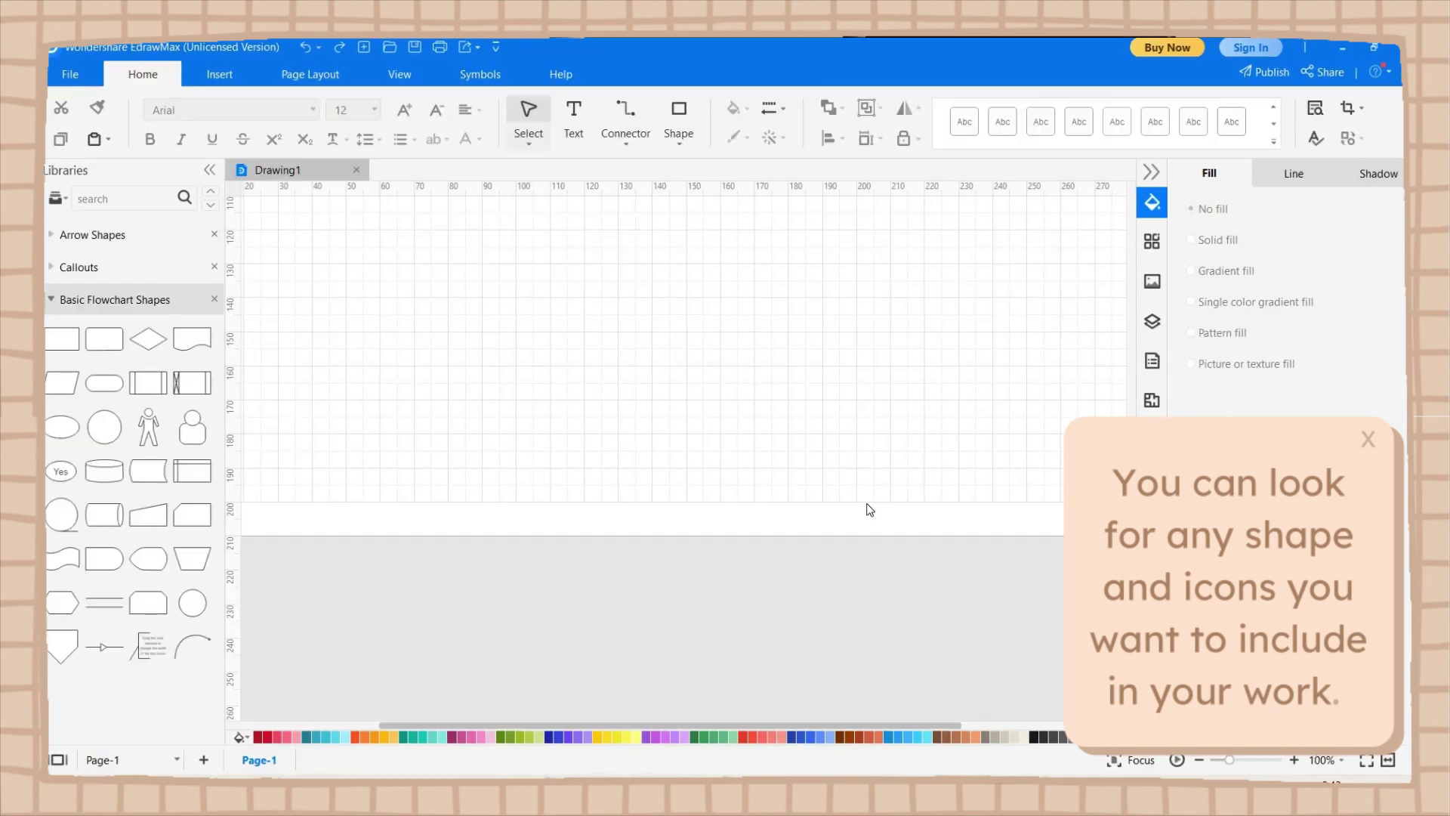
pyautogui.scroll(8, 864, 509)
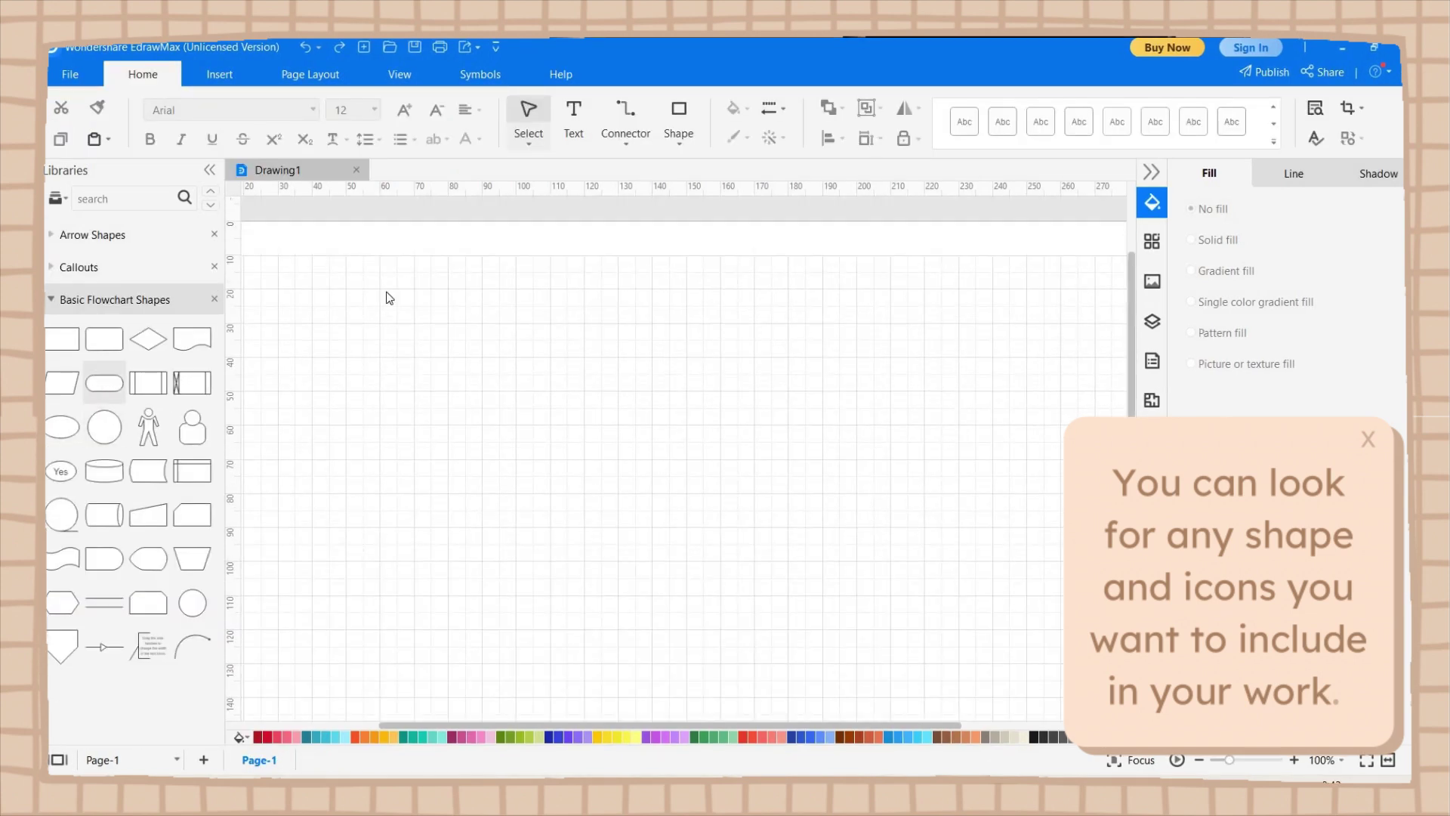
pyautogui.doubleClick(104, 383)
pyautogui.moveTo(664, 576); pyautogui.dragTo(386, 326)
# Add decision diamonds, process boxes and an end terminator, arranging them down and to the right
pyautogui.doubleClick(148, 338)
pyautogui.moveTo(672, 569); pyautogui.dragTo(385, 572)
pyautogui.doubleClick(62, 338)
pyautogui.doubleClick(148, 339)
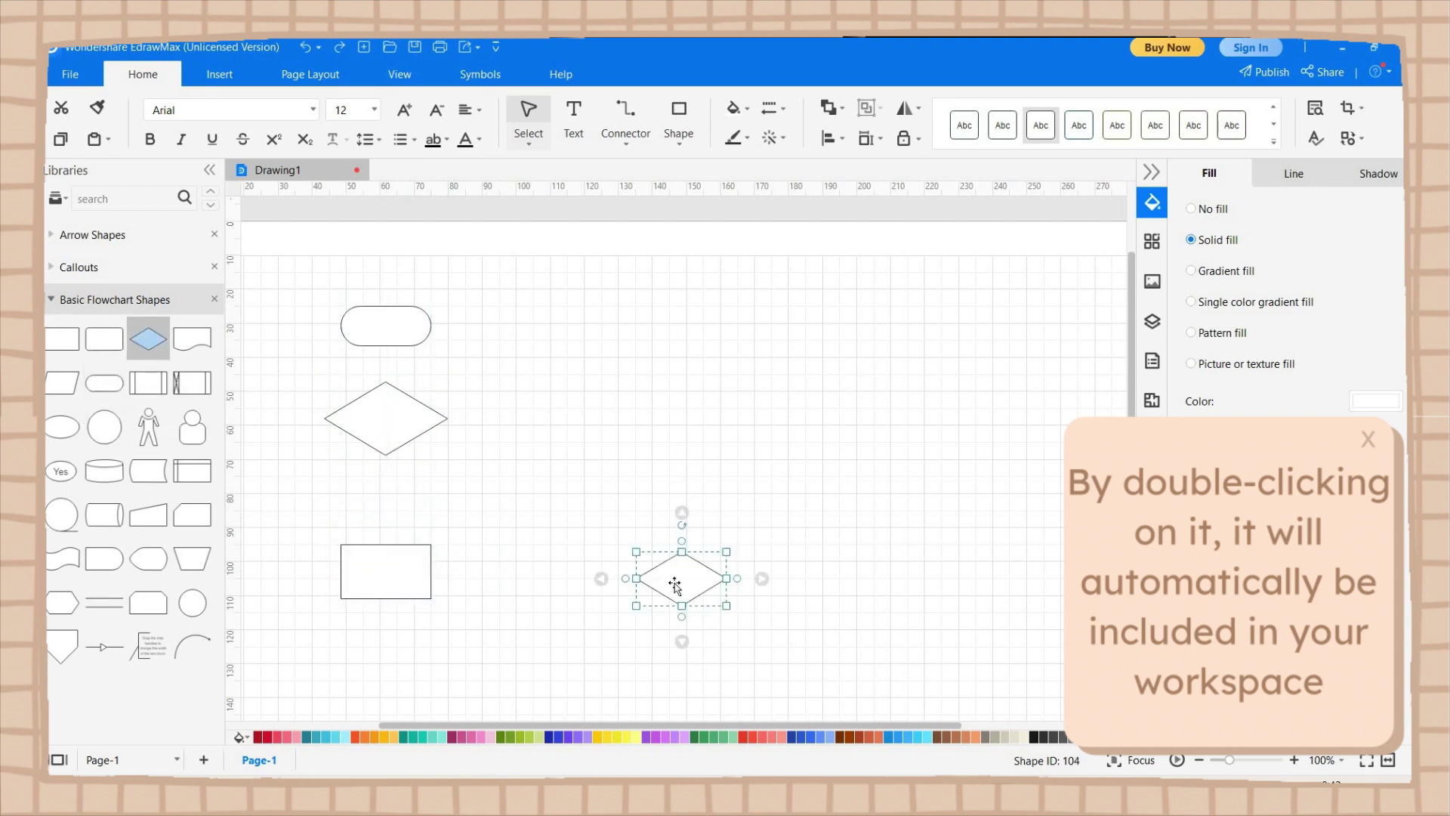
pyautogui.moveTo(673, 574); pyautogui.dragTo(609, 413)
pyautogui.doubleClick(62, 338)
pyautogui.moveTo(681, 578); pyautogui.dragTo(816, 423)
pyautogui.doubleClick(148, 339)
pyautogui.moveTo(681, 579); pyautogui.dragTo(387, 685)
pyautogui.doubleClick(104, 383)
# Label the shapes and connect is raining?, Have umbrella?, Wait a while and Go outside with arrows
pyautogui.moveTo(388, 383); pyautogui.dragTo(386, 381)
pyautogui.doubleClick(391, 336)
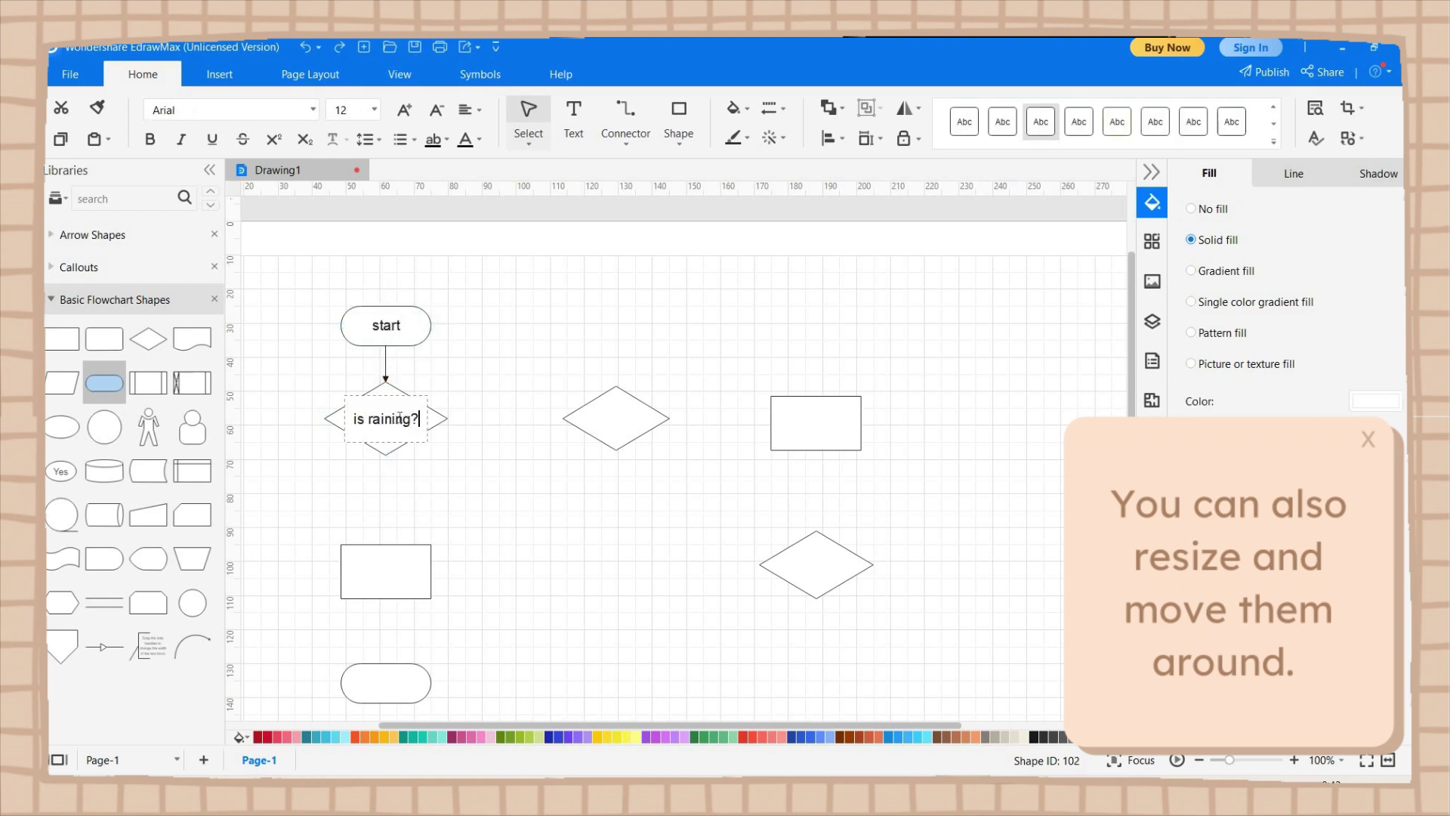
pyautogui.doubleClick(638, 421)
pyautogui.write('hile')
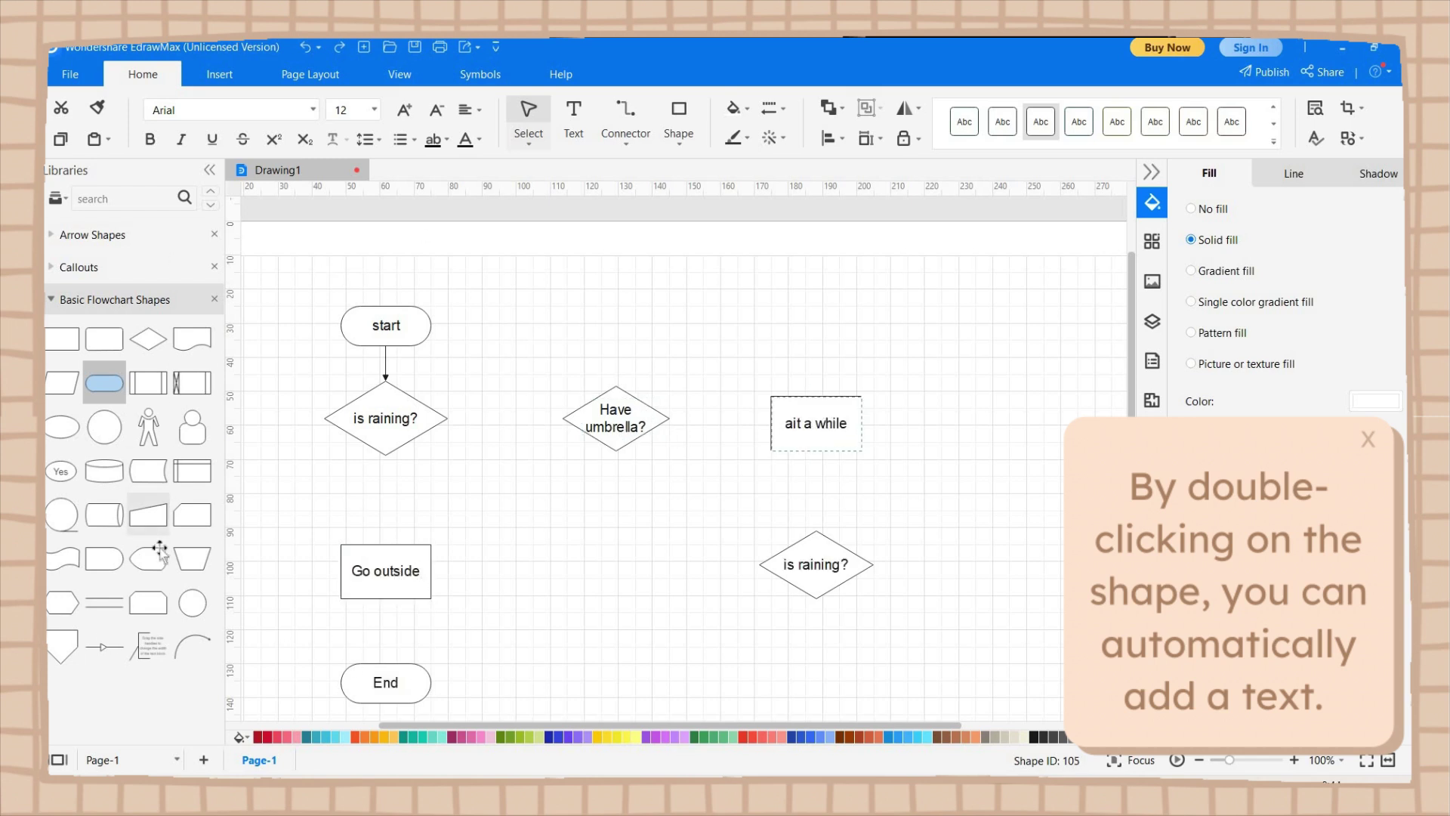
pyautogui.moveTo(446, 418); pyautogui.dragTo(562, 418)
pyautogui.moveTo(668, 418)
pyautogui.mouseDown()
pyautogui.moveTo(770, 423)
pyautogui.moveTo(816, 530)
pyautogui.mouseUp()
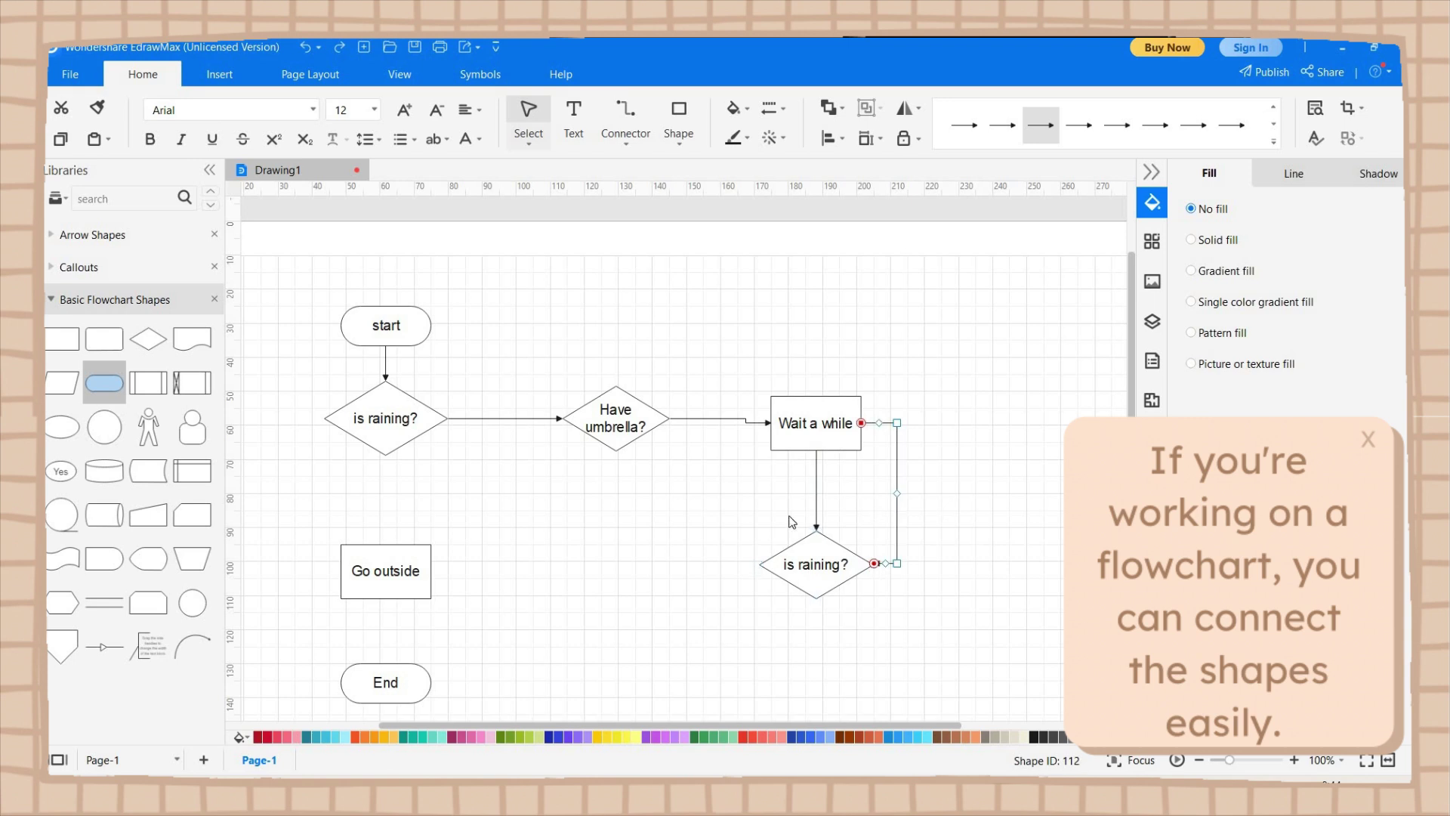
pyautogui.moveTo(428, 580)
pyautogui.mouseDown()
pyautogui.moveTo(391, 588)
pyautogui.moveTo(404, 575)
pyautogui.mouseUp()
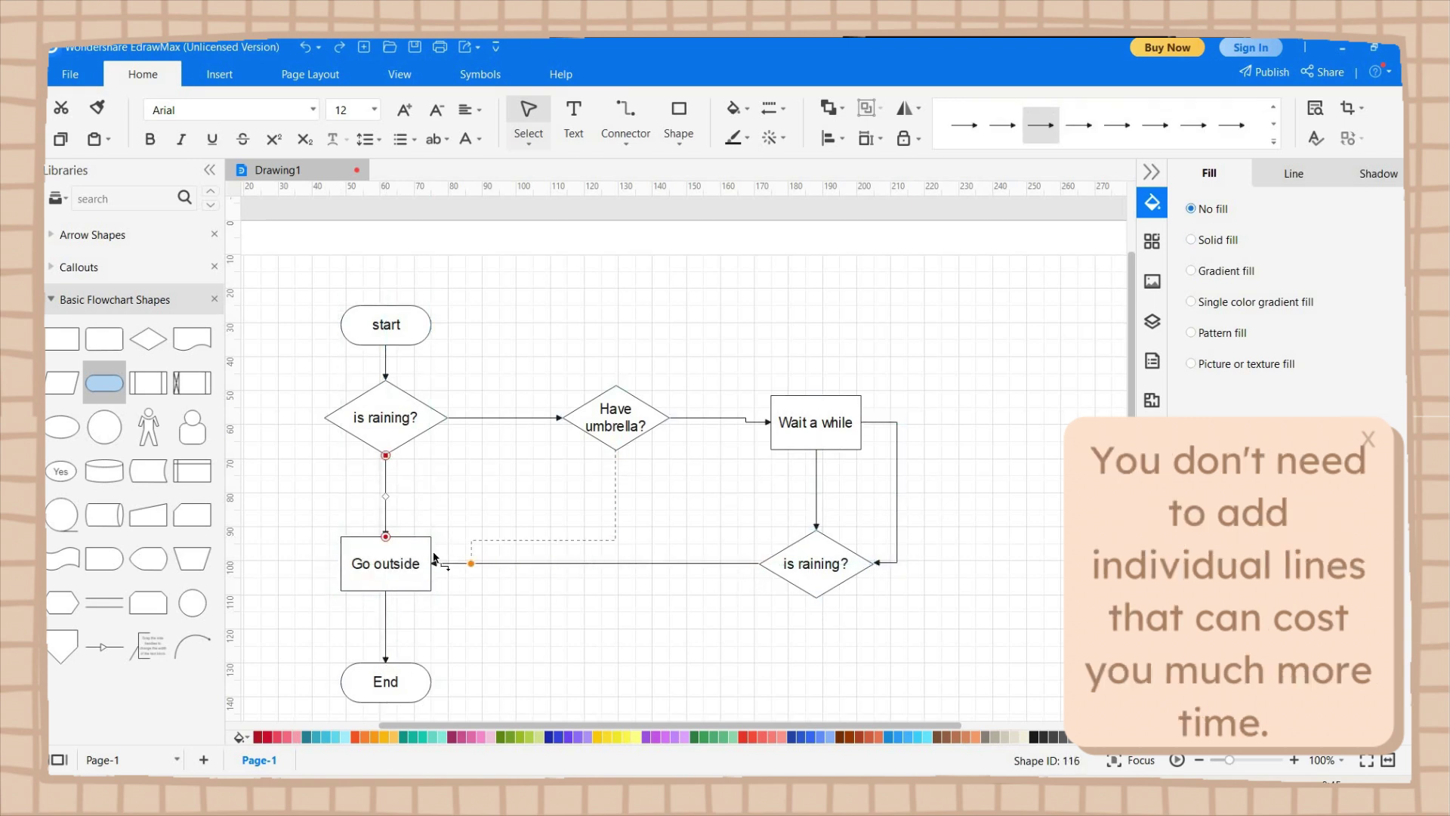
pyautogui.moveTo(433, 555); pyautogui.dragTo(432, 552)
pyautogui.doubleClick(833, 432)
pyautogui.click(1107, 361)
# Add Yes and No text labels beside each decision connector
pyautogui.click(574, 121)
pyautogui.click(493, 407)
pyautogui.write('Yes')
pyautogui.click(707, 409)
pyautogui.write('No')
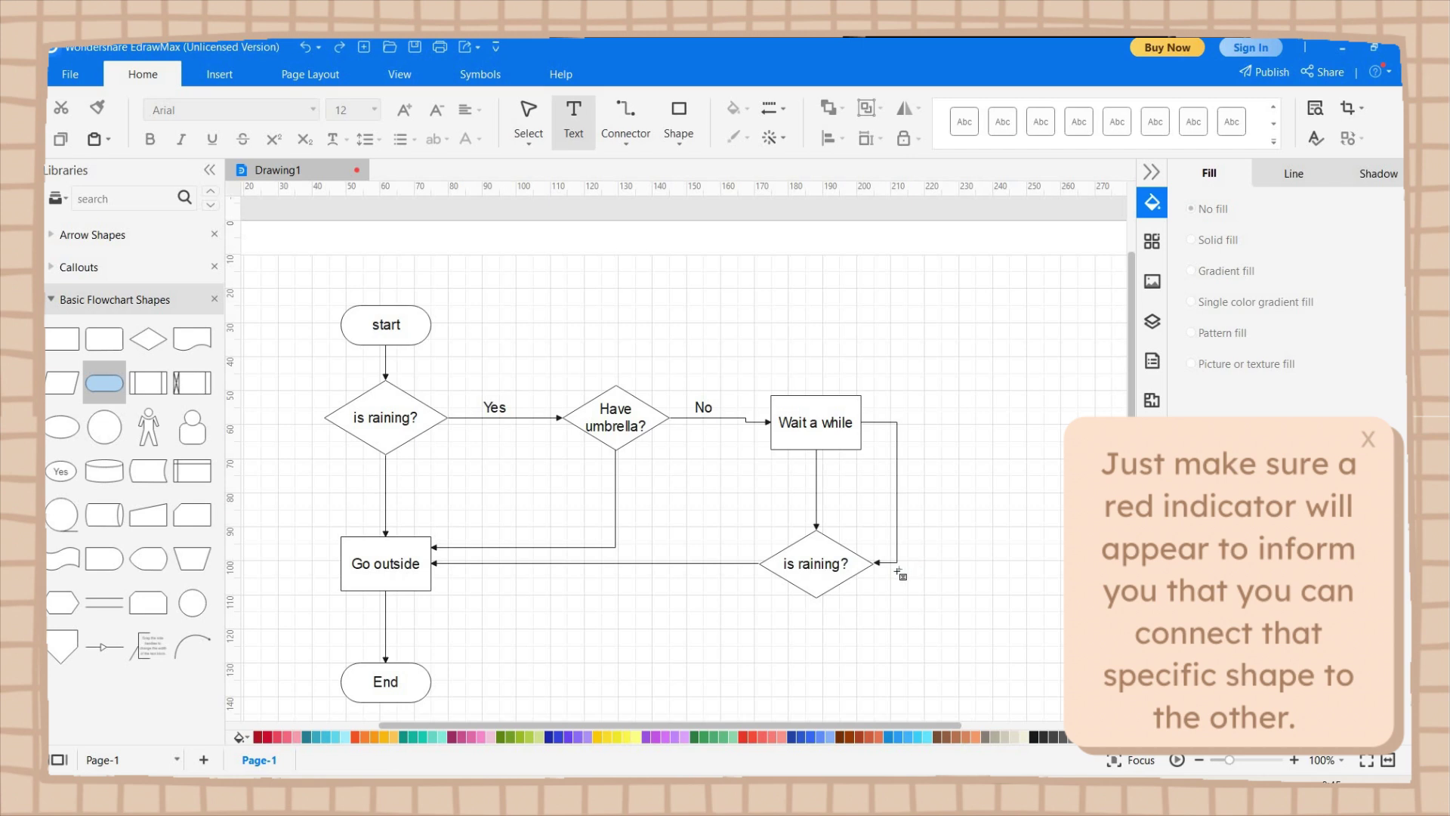
pyautogui.click(903, 569)
pyautogui.write('Yes')
pyautogui.click(720, 560)
pyautogui.write('No')
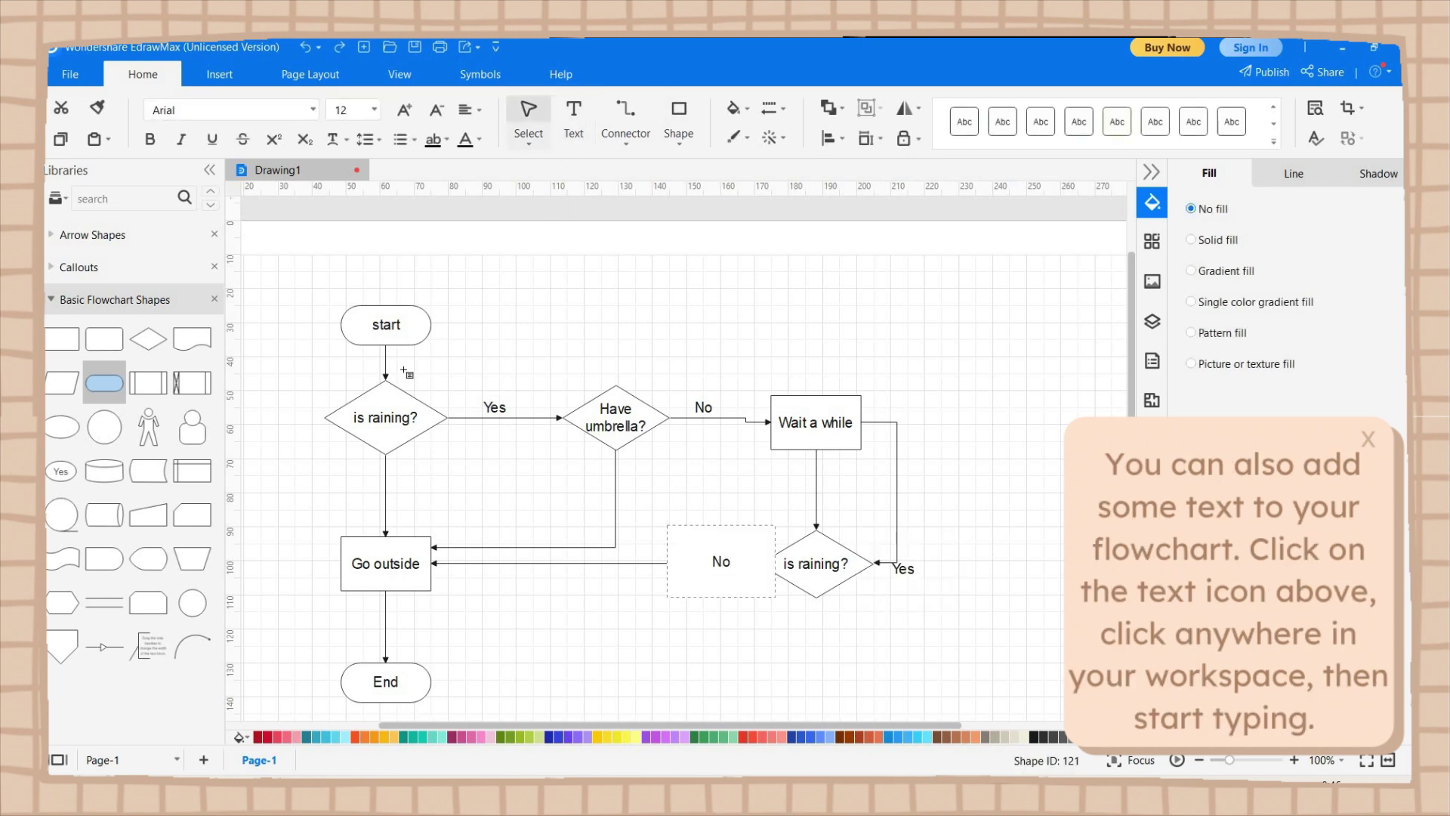
pyautogui.click(398, 495)
# Finish the last No label and nudge the lower No and Yes labels onto their connectors
pyautogui.write('No')
pyautogui.click(715, 511)
pyautogui.moveTo(720, 560); pyautogui.dragTo(716, 543)
pyautogui.moveTo(903, 568); pyautogui.dragTo(890, 577)
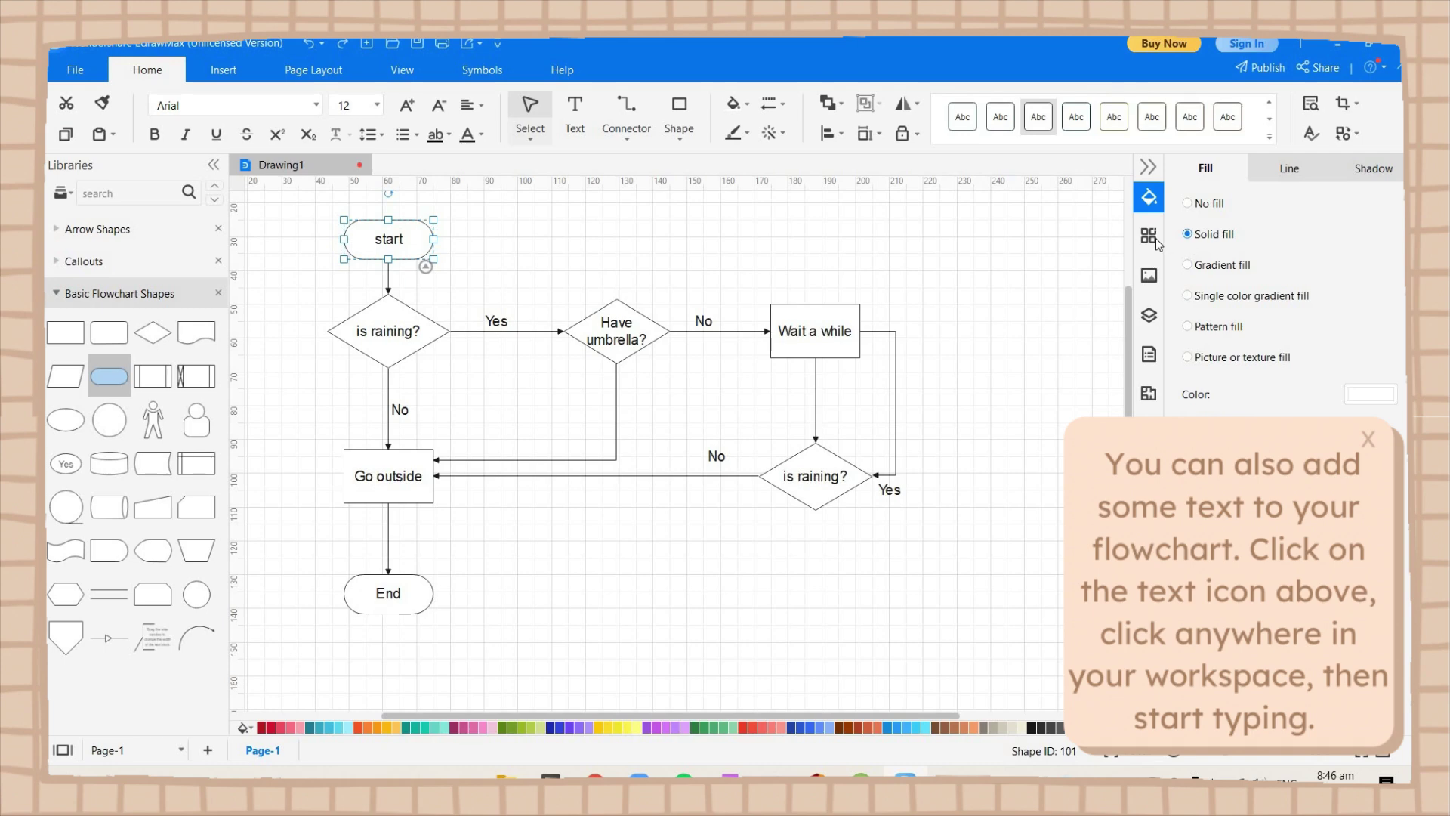
# Preview the red, light blue, mint, green, white-and-black and dark blue flowchart themes
pyautogui.click(1152, 238)
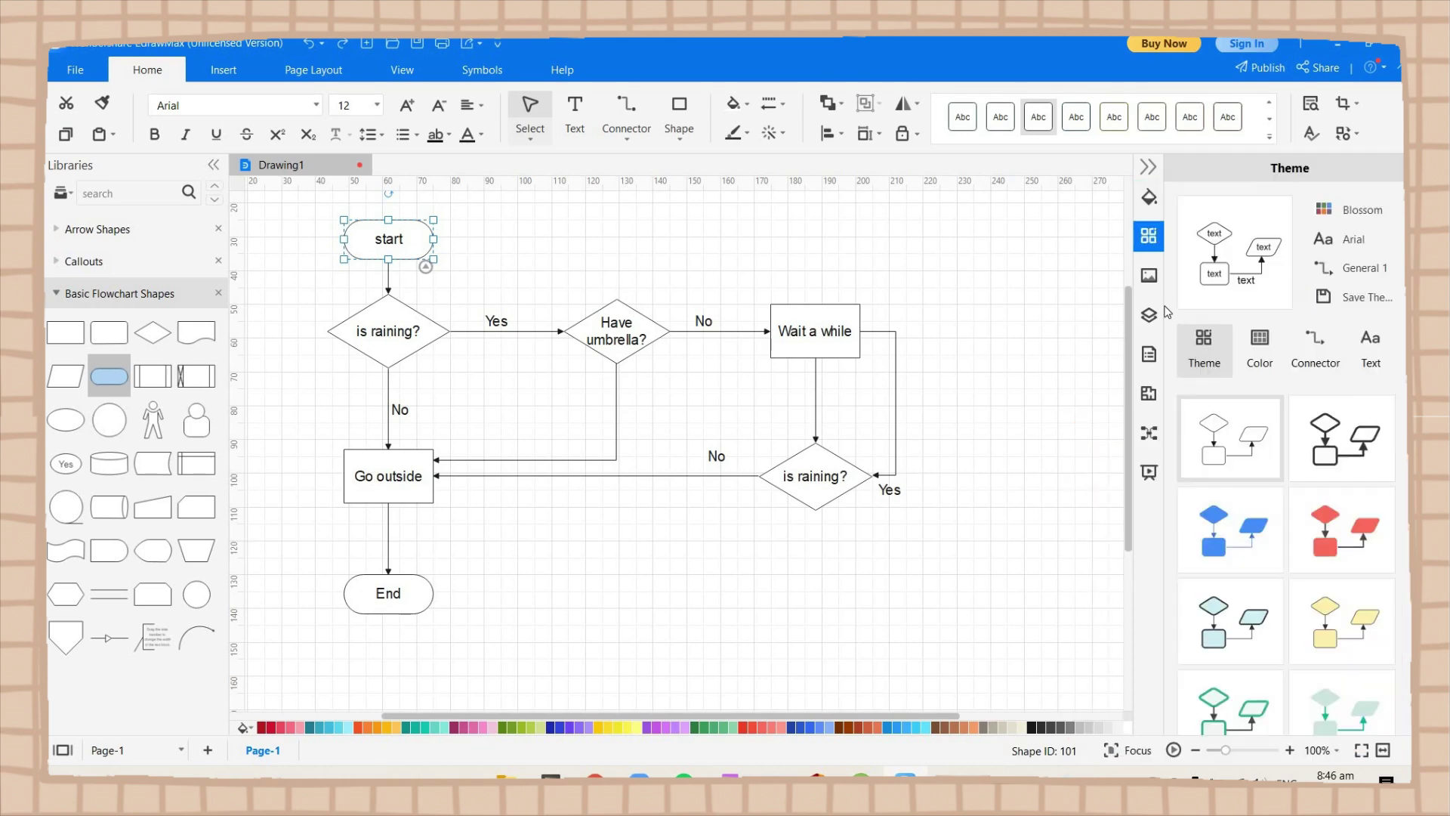
pyautogui.click(1303, 475)
pyautogui.click(1216, 533)
pyautogui.click(1342, 627)
pyautogui.click(1214, 707)
pyautogui.scroll(-3, 1284, 605)
pyautogui.click(1231, 597)
pyautogui.click(1324, 681)
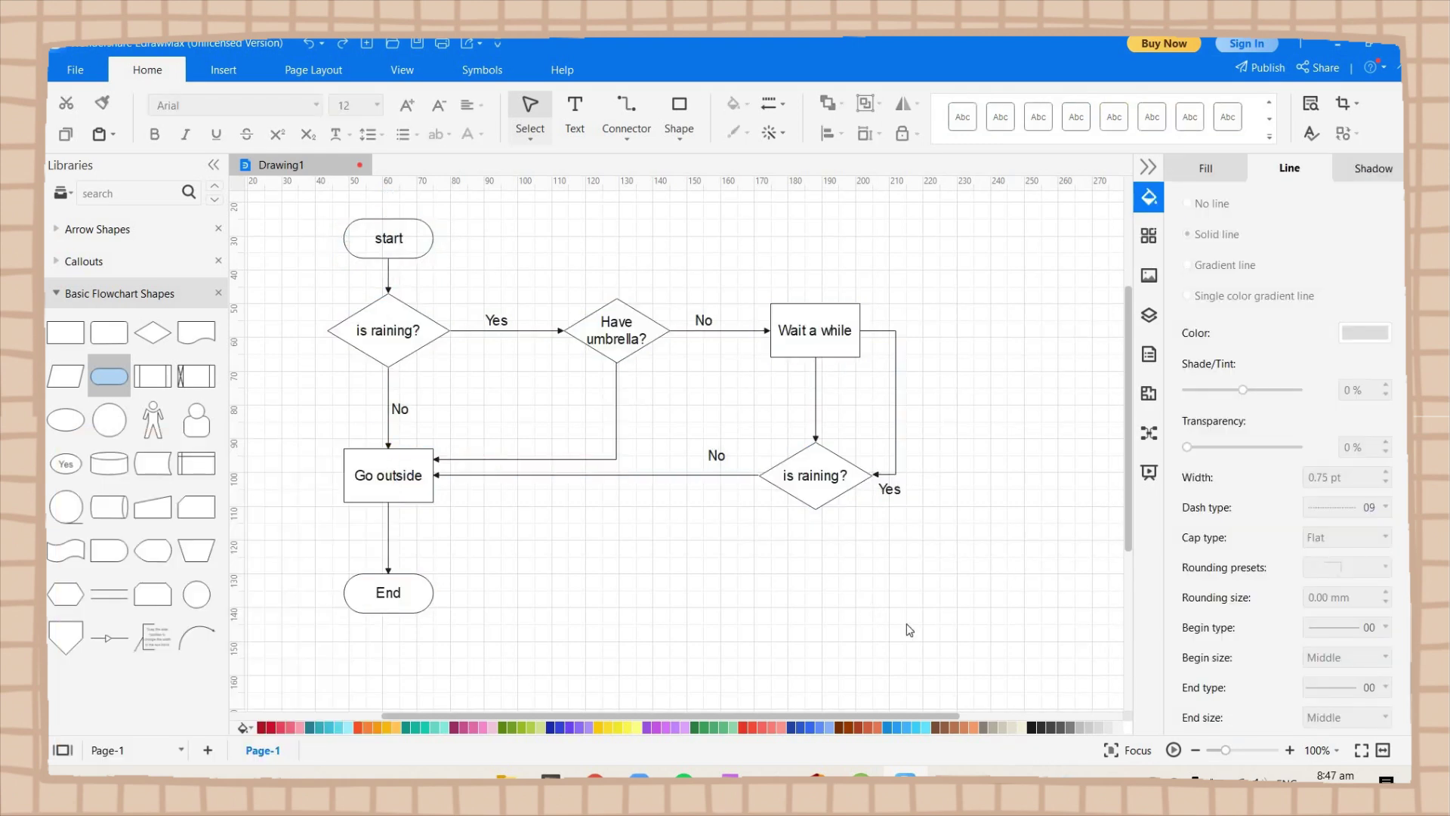
# Select everything and set the line colour to pale green and the fill to light lavender
pyautogui.hotkey('ctrl', 'a')
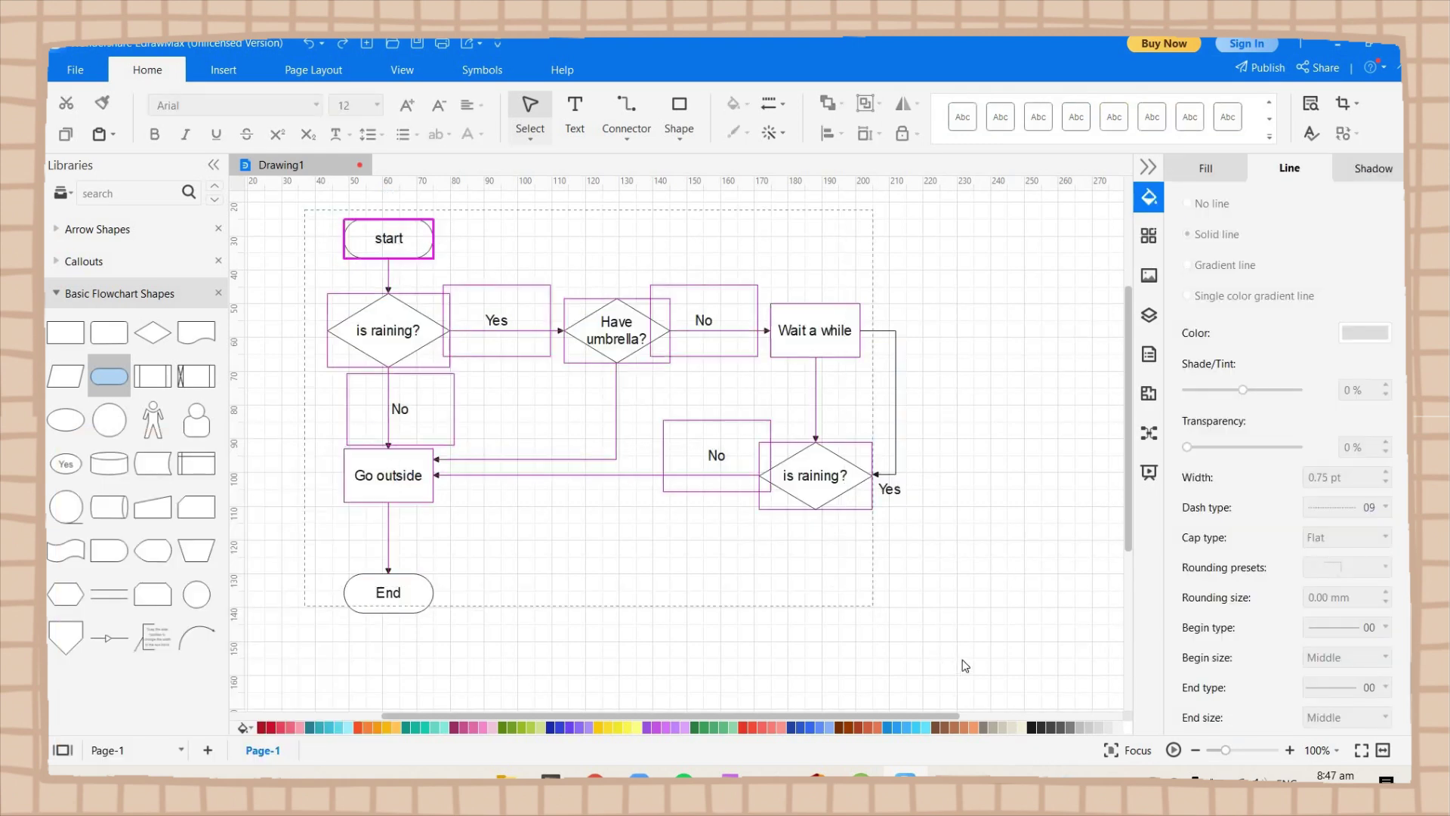
pyautogui.click(819, 727)
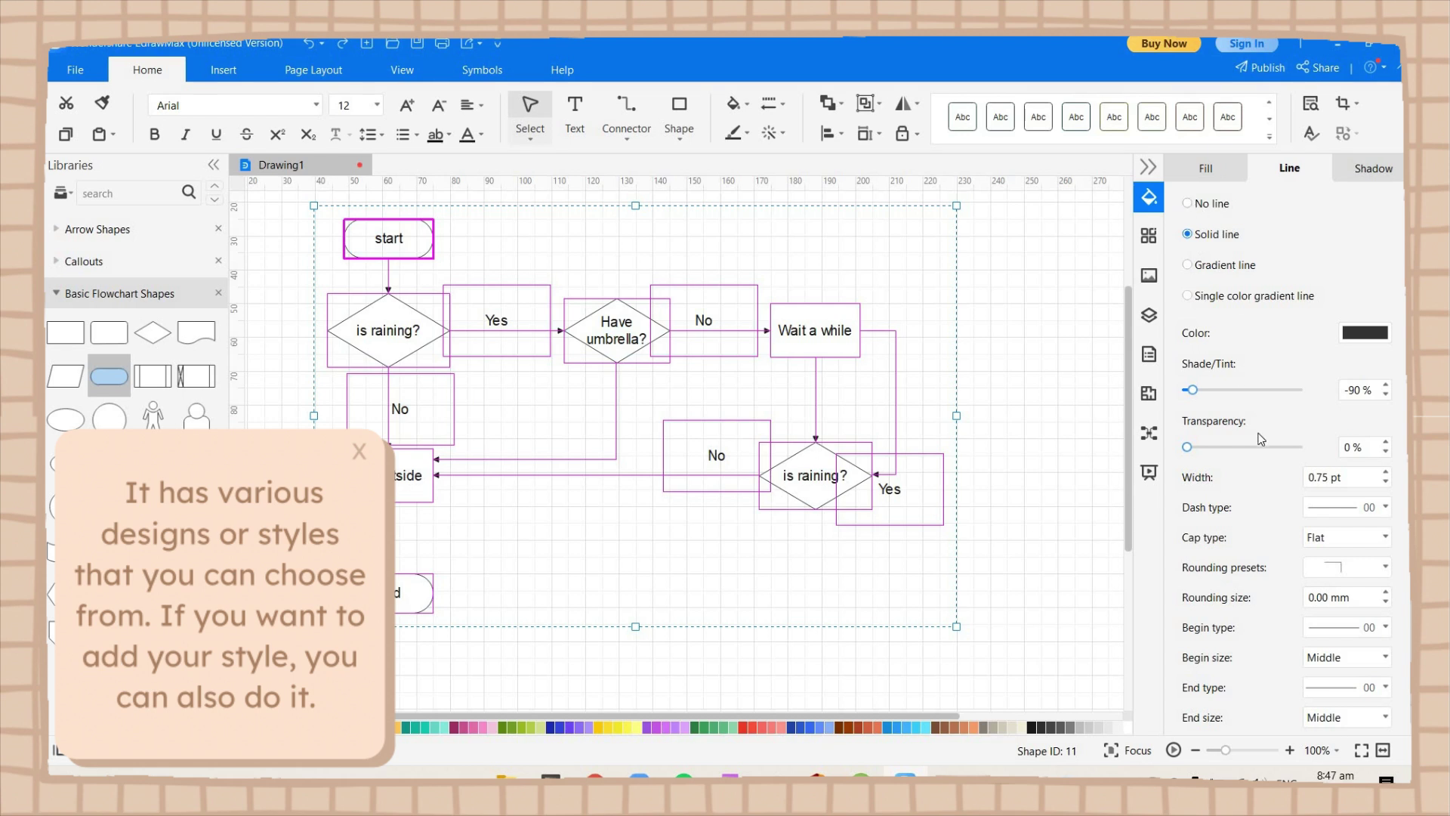
pyautogui.scroll(-1, 1389, 320)
pyautogui.click(1367, 325)
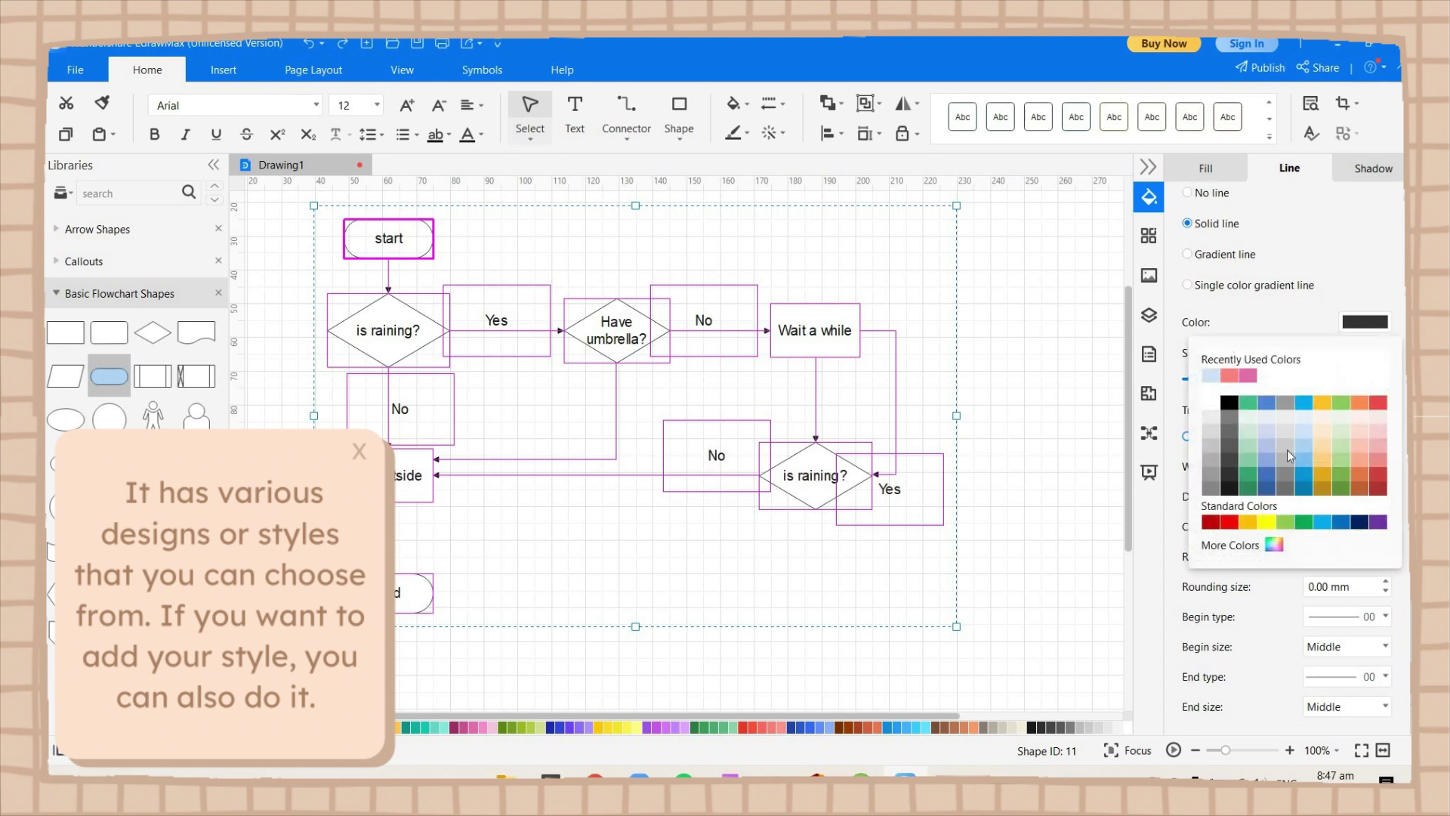
pyautogui.click(1251, 429)
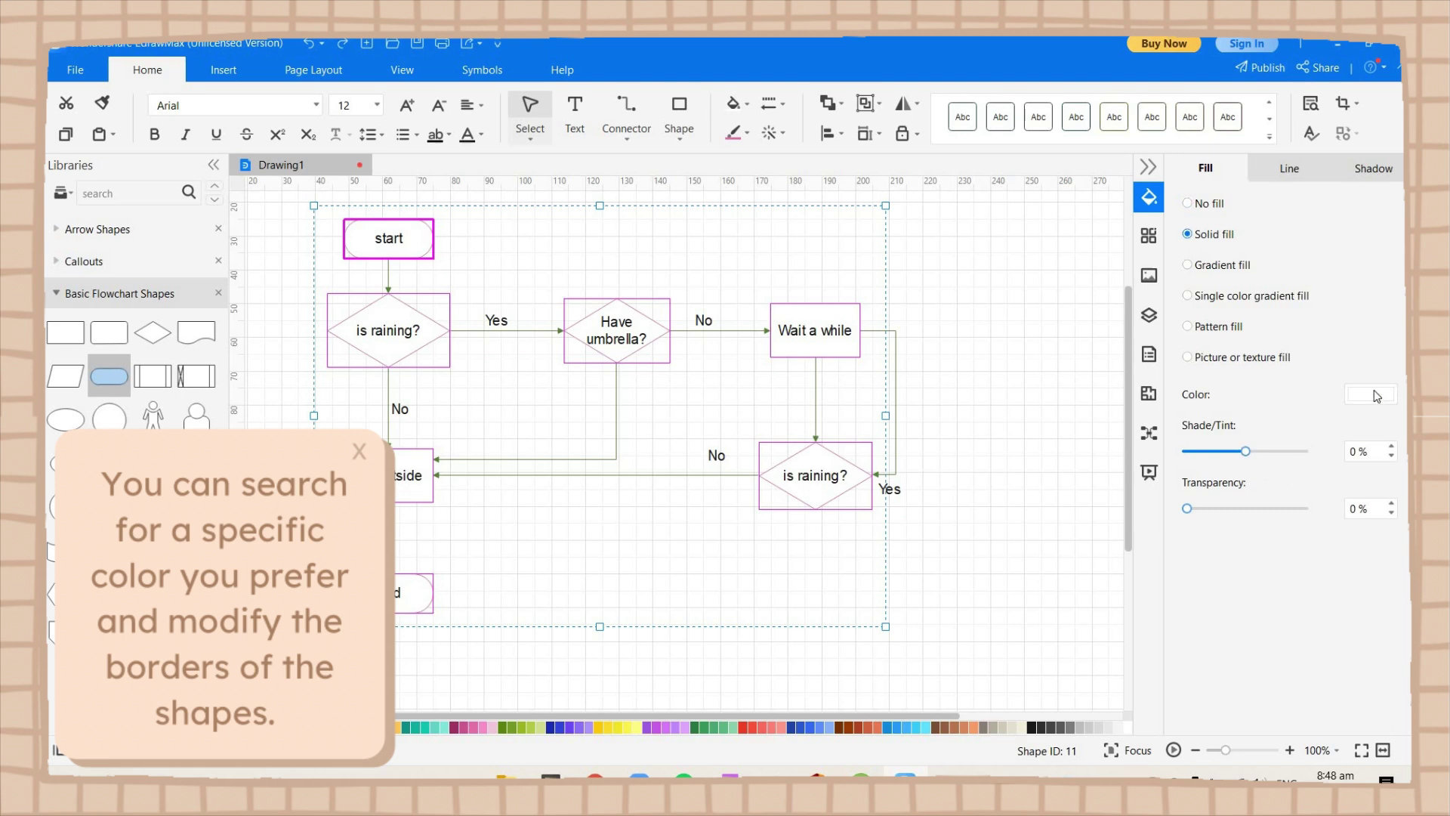
pyautogui.click(1377, 396)
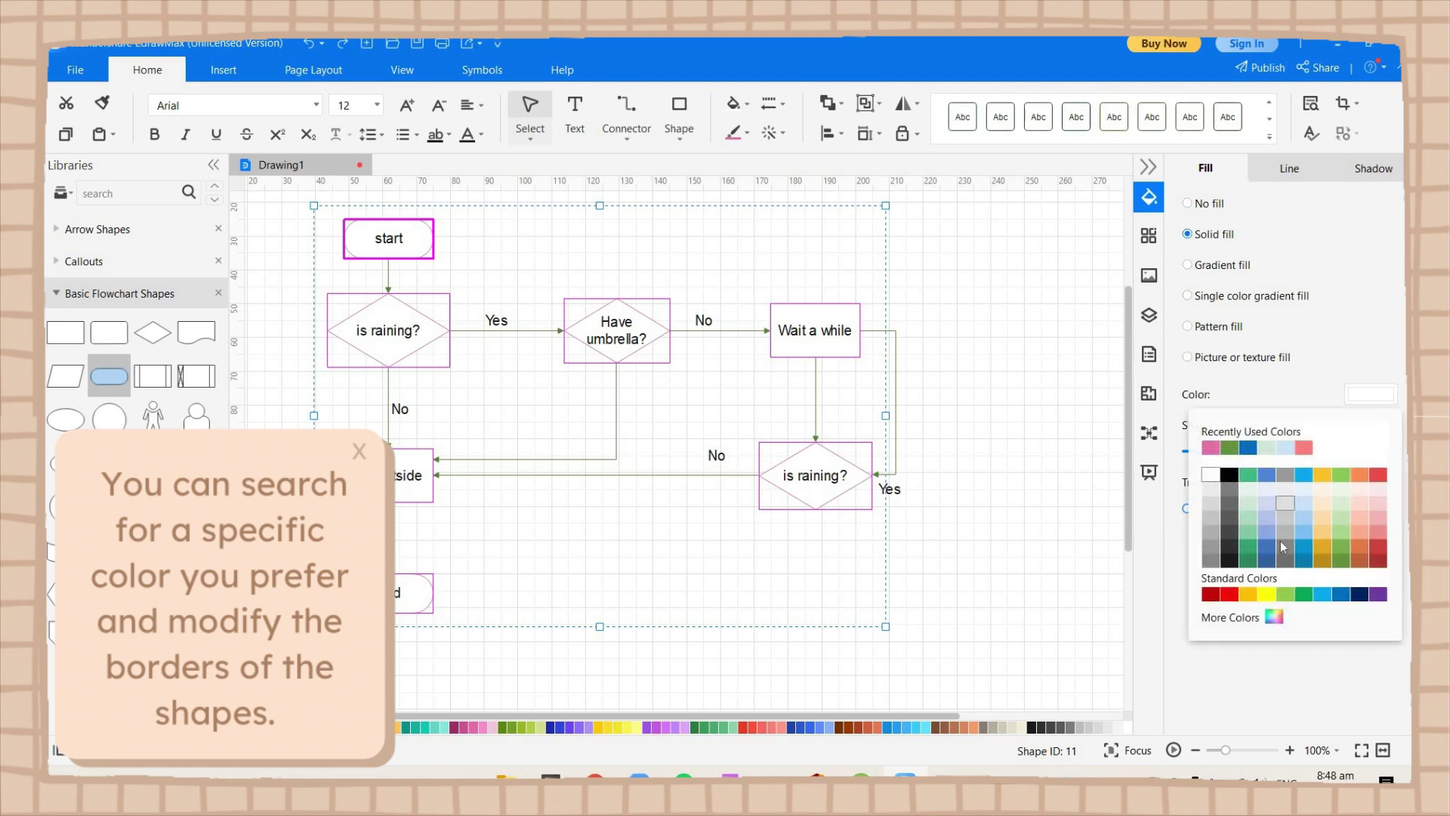
pyautogui.click(1266, 503)
pyautogui.click(459, 295)
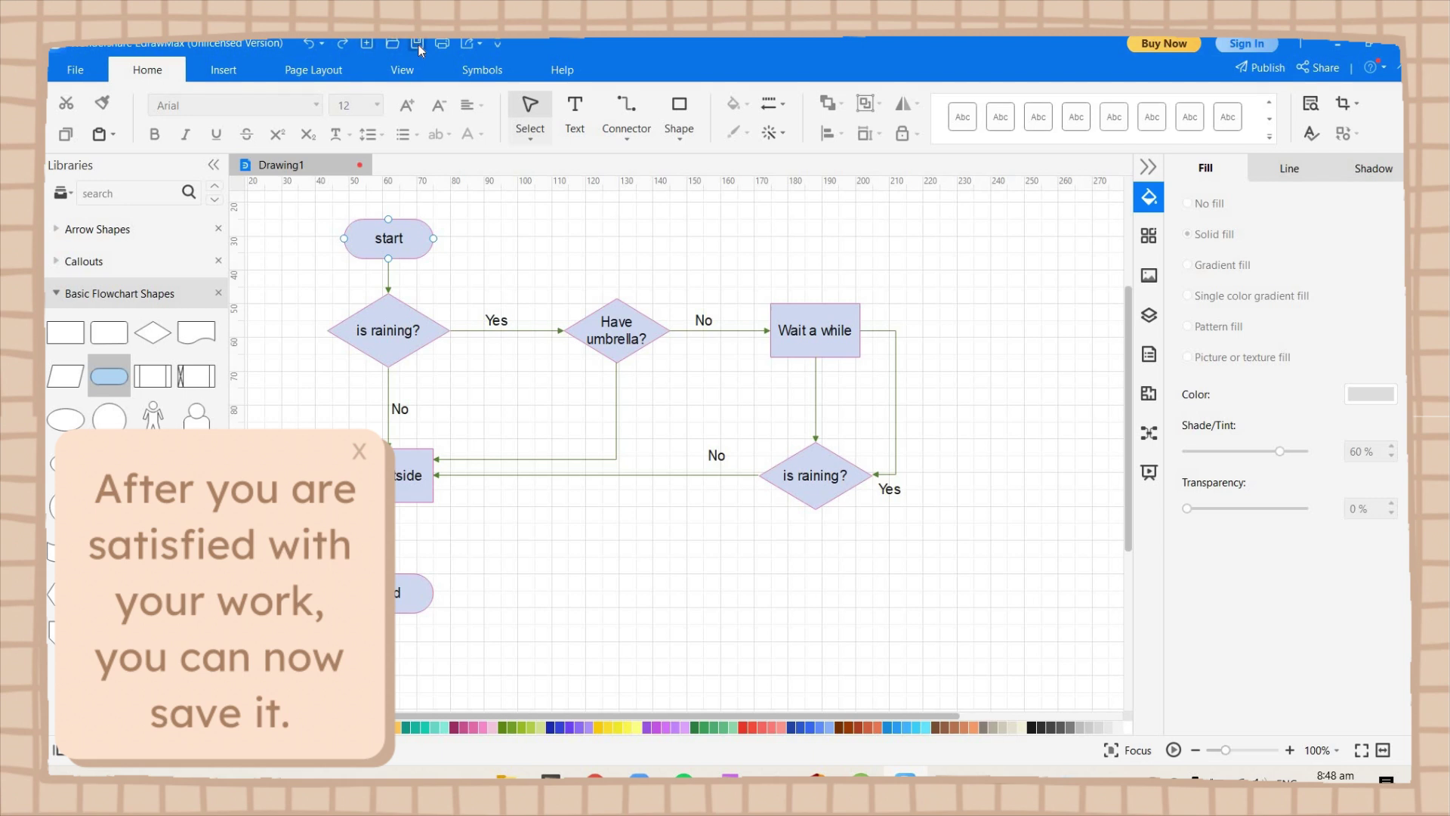
pyautogui.click(419, 44)
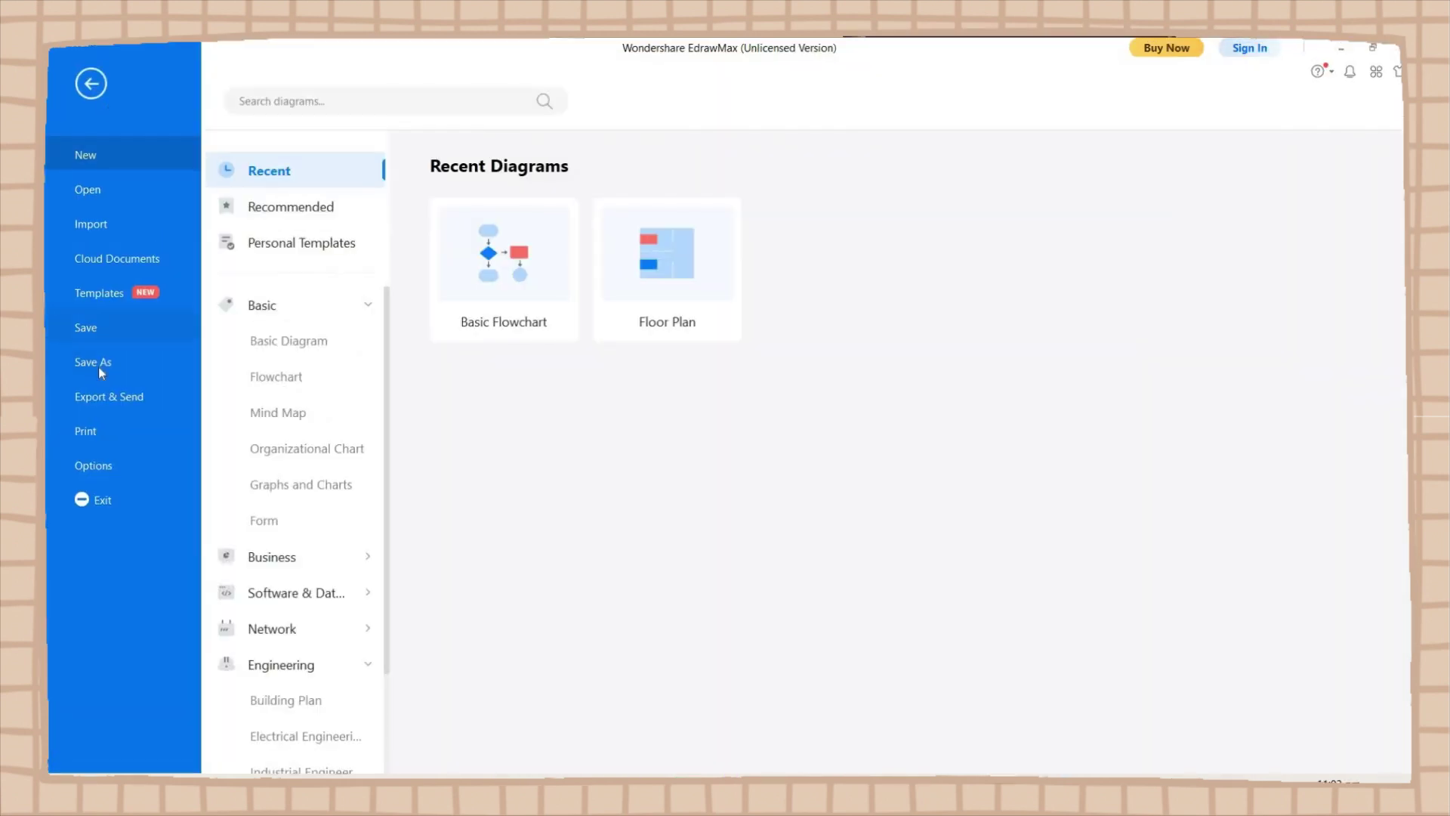
# Save the flowchart to Documents as JPEG 'Flowchart assignment', confirming original size in Export Graphics
pyautogui.click(98, 366)
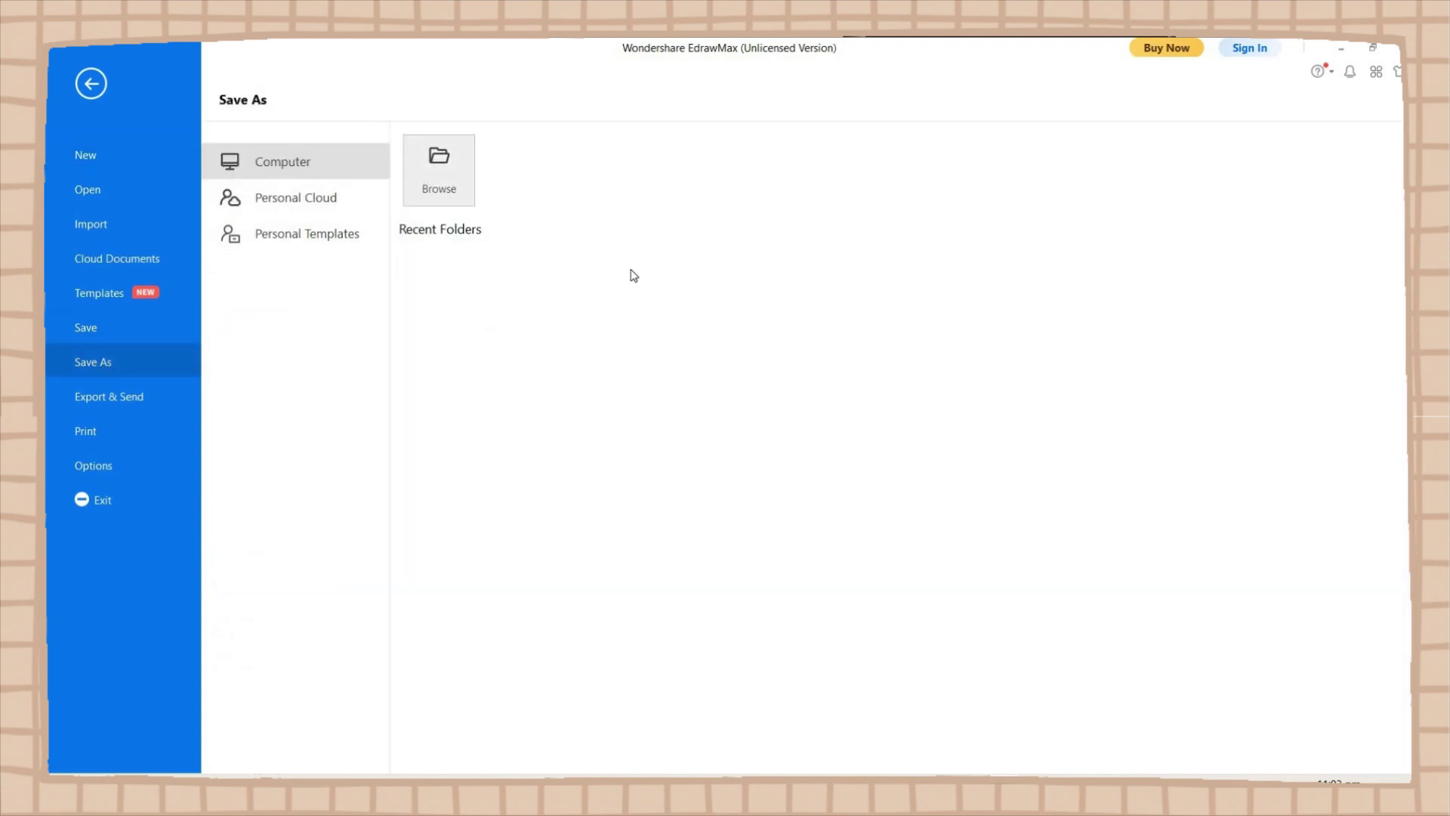
pyautogui.click(462, 183)
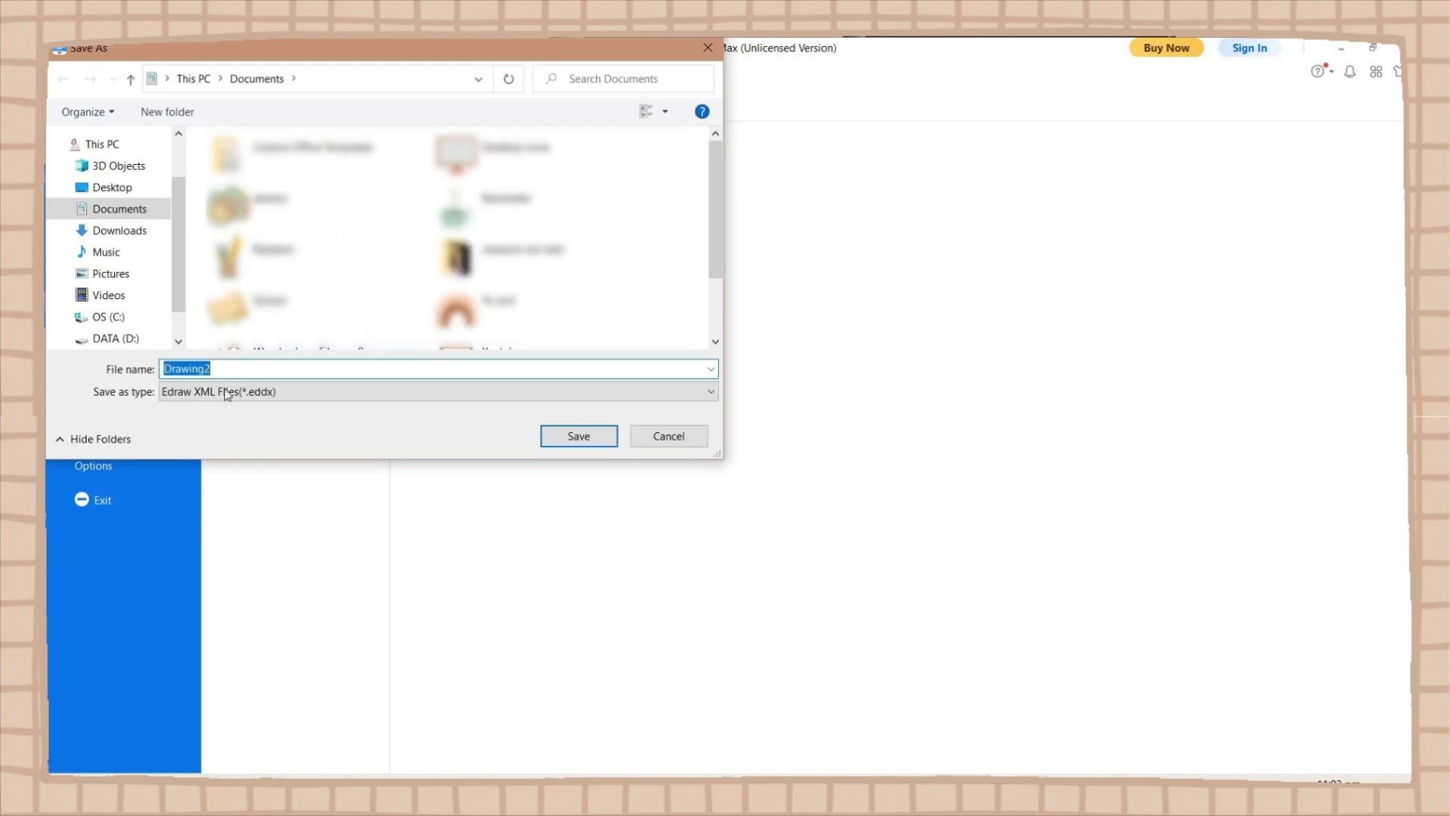
pyautogui.write('Flowchart assignment')
pyautogui.click(306, 398)
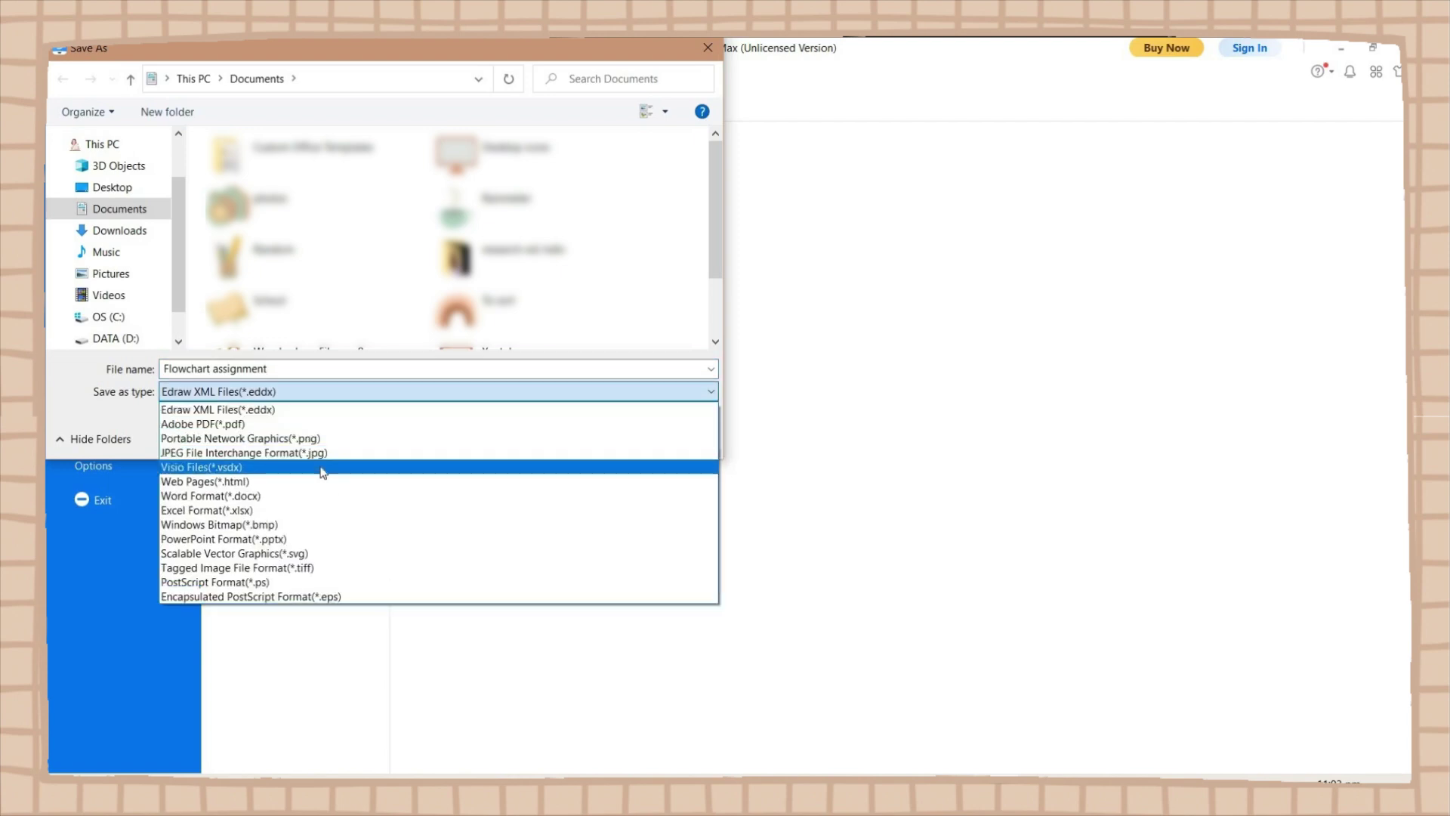
pyautogui.click(215, 452)
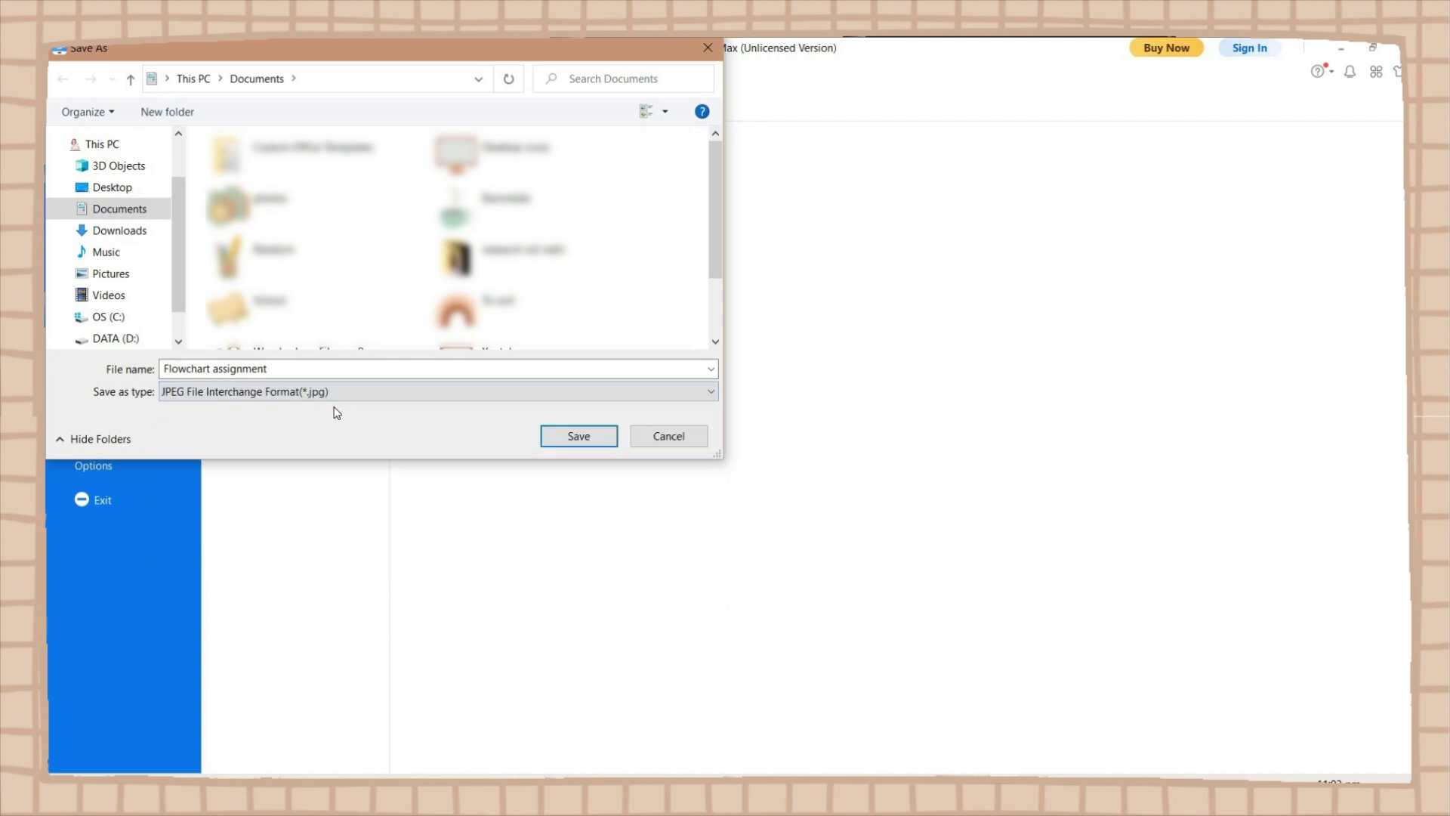
pyautogui.click(568, 437)
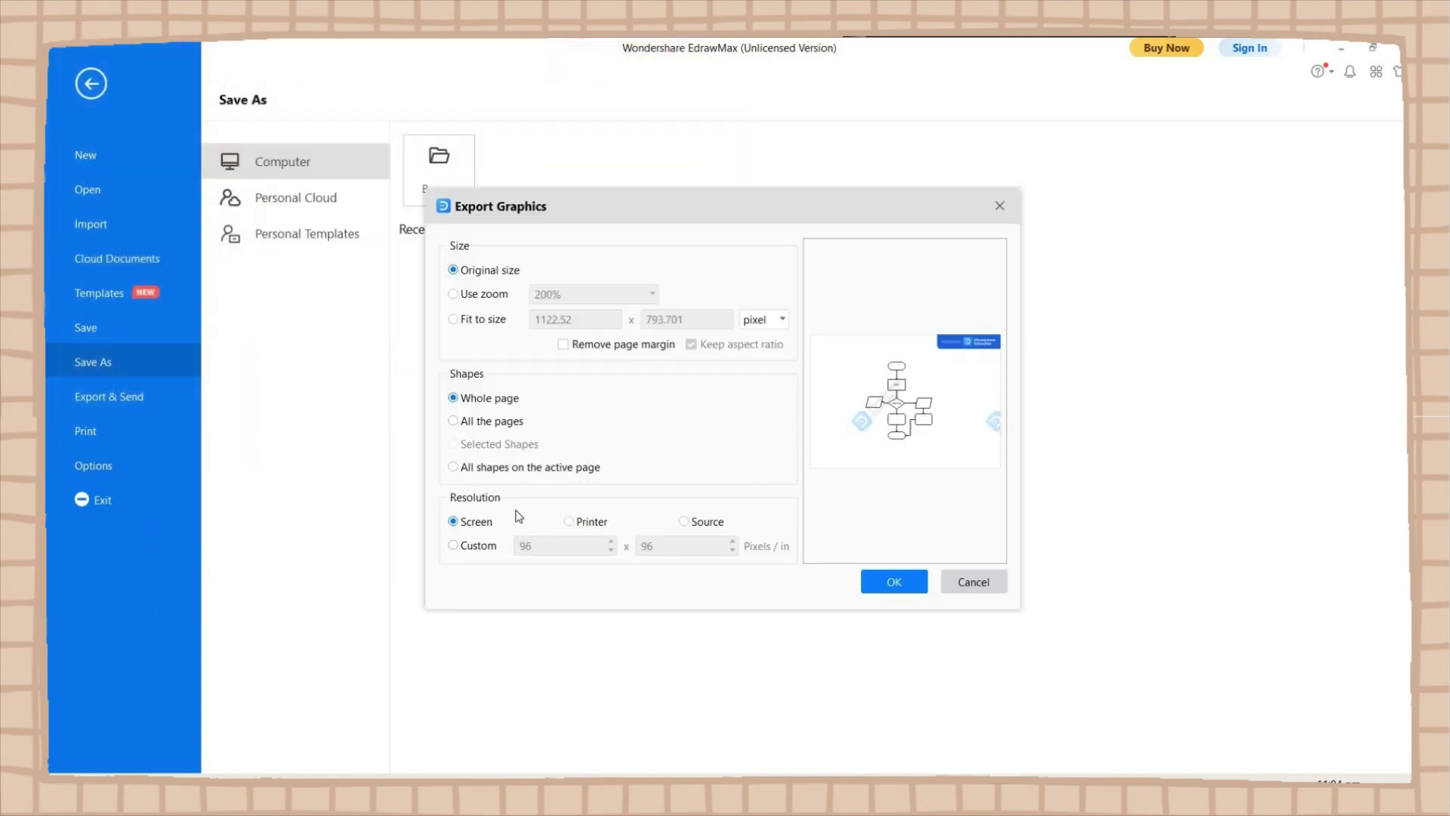
pyautogui.click(911, 578)
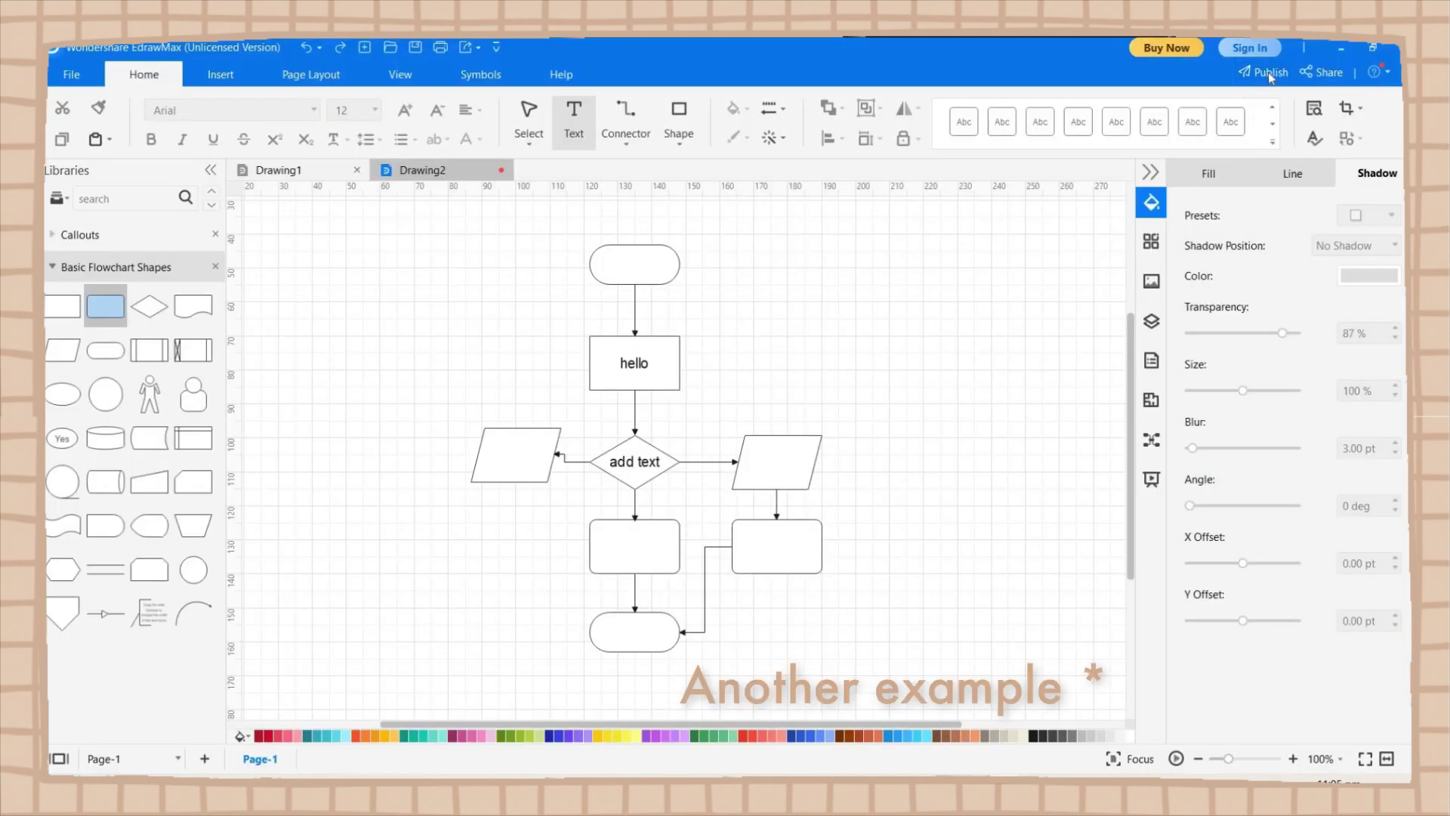
# Publish Drawing2 as 'simple flowchart design' with a description, tags flowchart and education, and terms accepted
pyautogui.click(1268, 72)
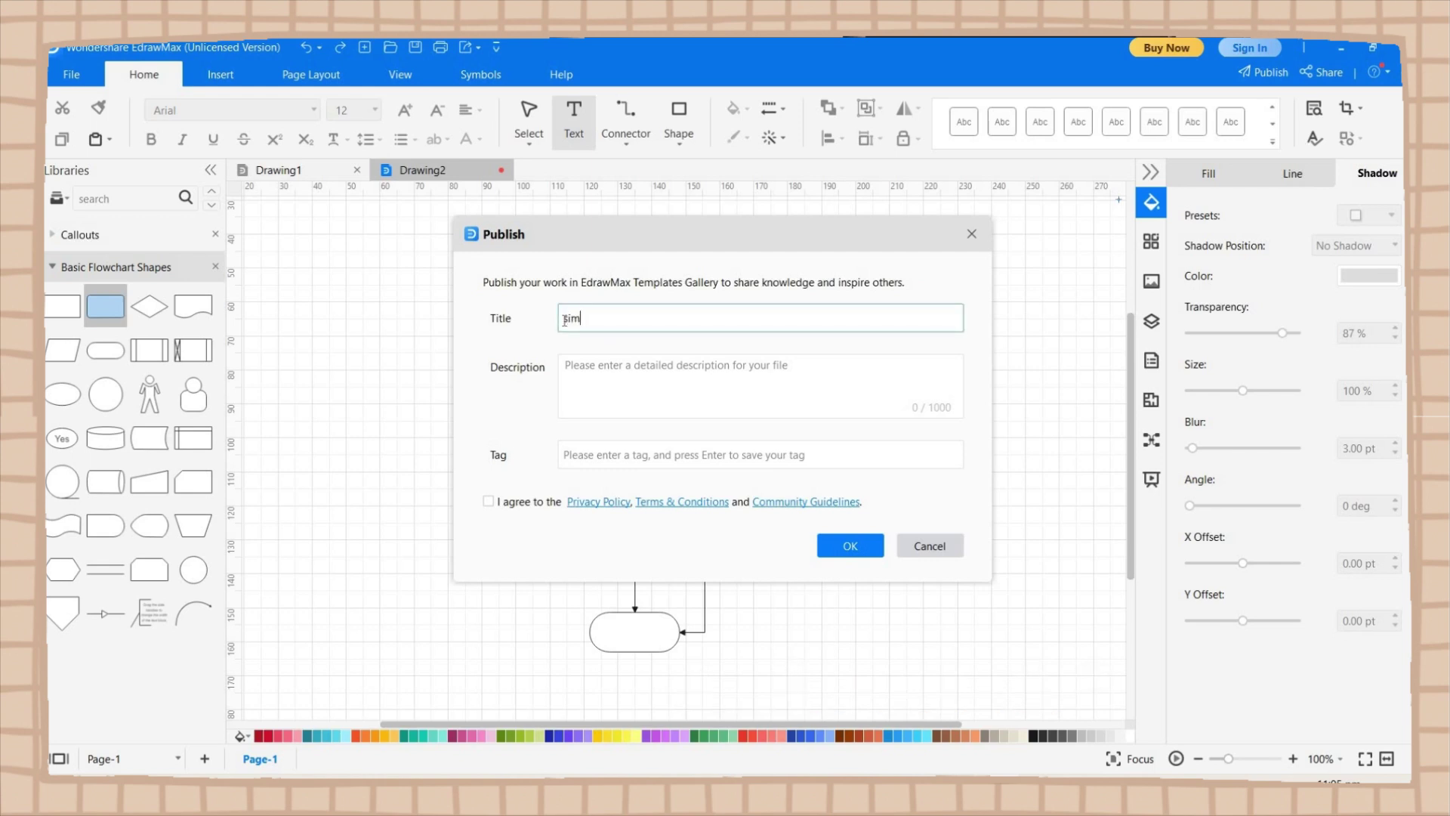
pyautogui.write('jqdednkslnkslcnklscdhvn')
pyautogui.click(567, 456)
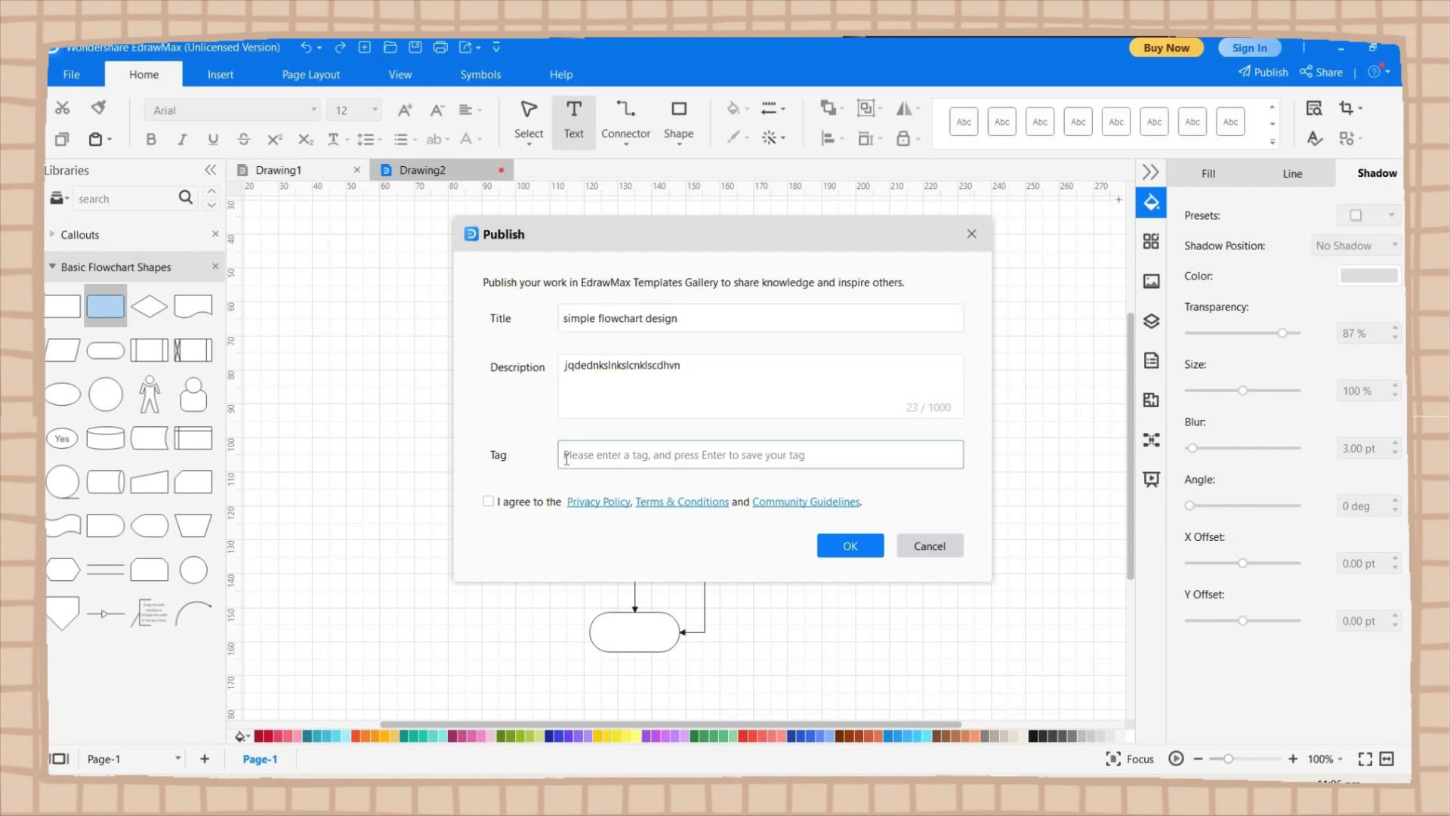
pyautogui.write('flowchart design')
pyautogui.press('Return')
pyautogui.write('education')
pyautogui.press('Return')
pyautogui.click(488, 532)
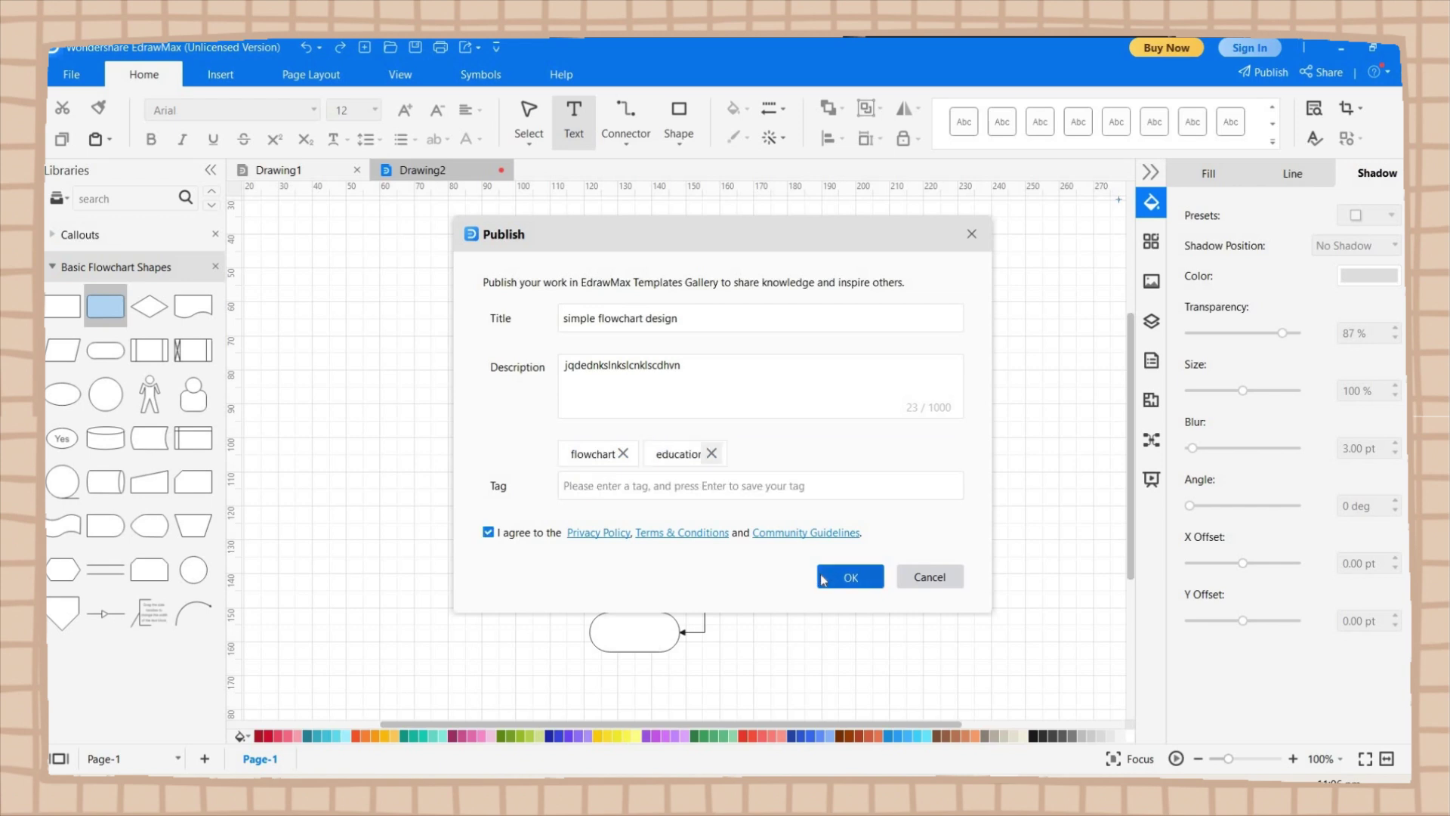
pyautogui.click(824, 577)
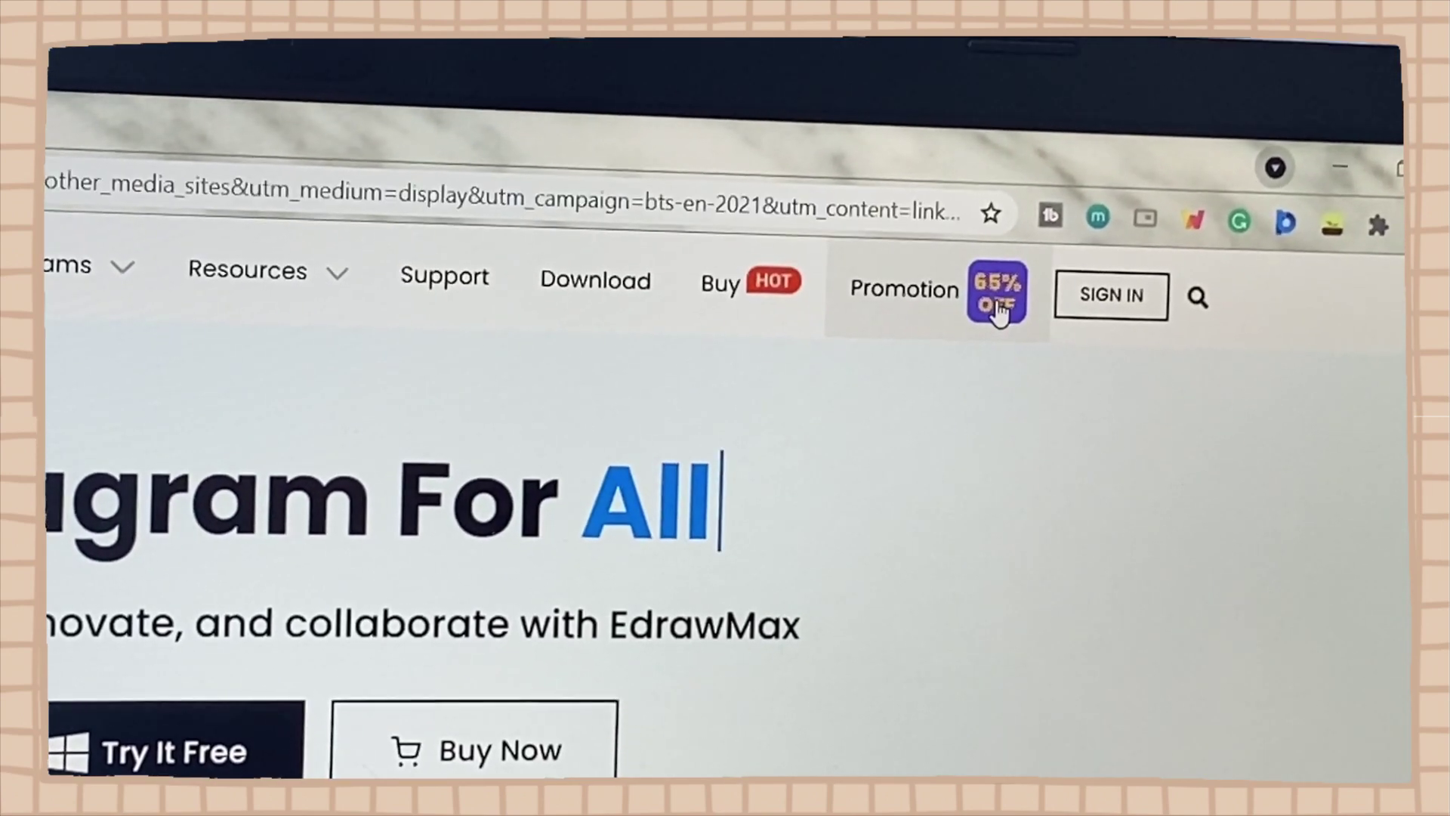
# Look over the 65% off Back to School promo page, then scroll through the edrawsoft.com home page
pyautogui.click(997, 298)
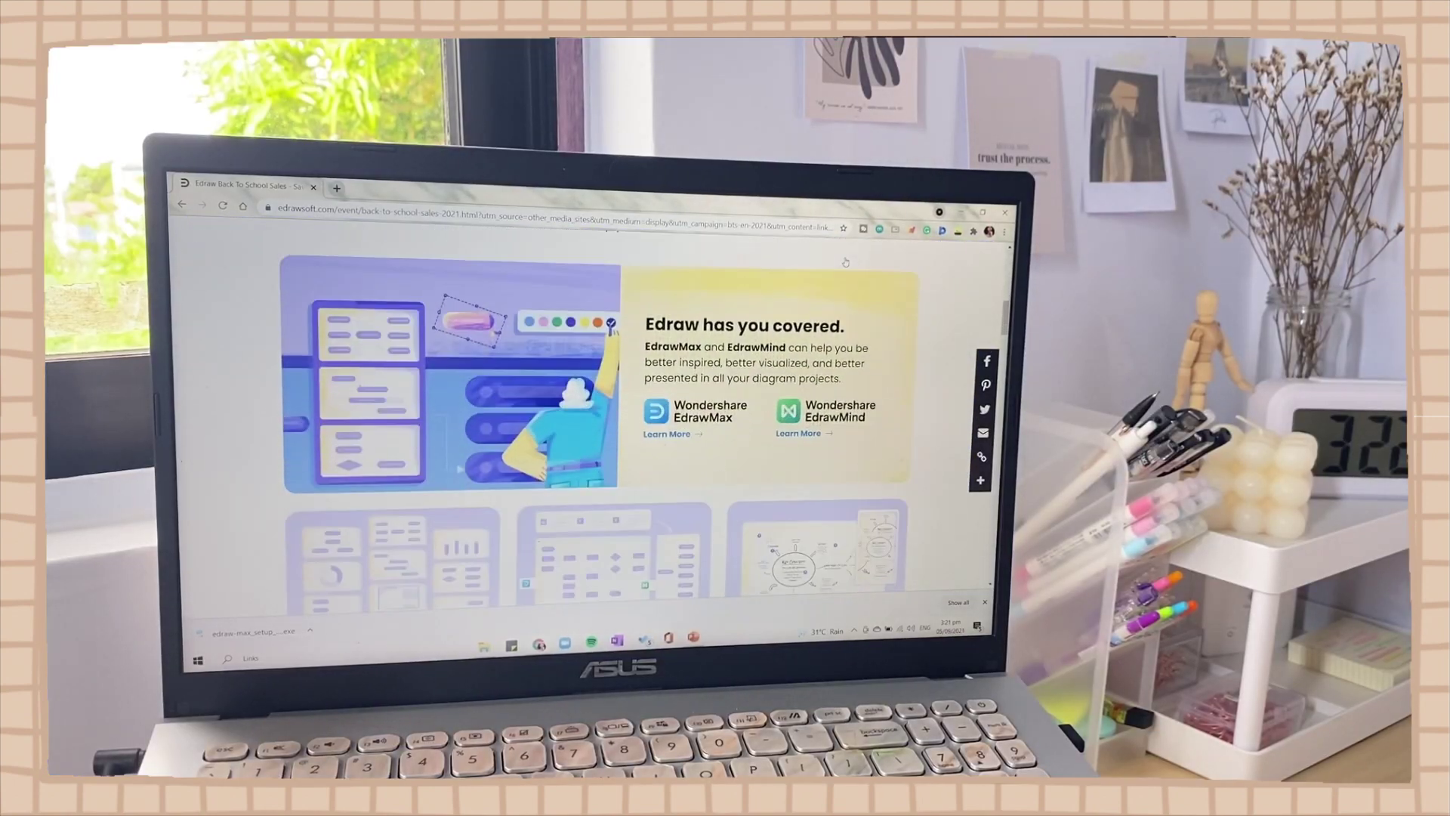
pyautogui.scroll(-10, 846, 263)
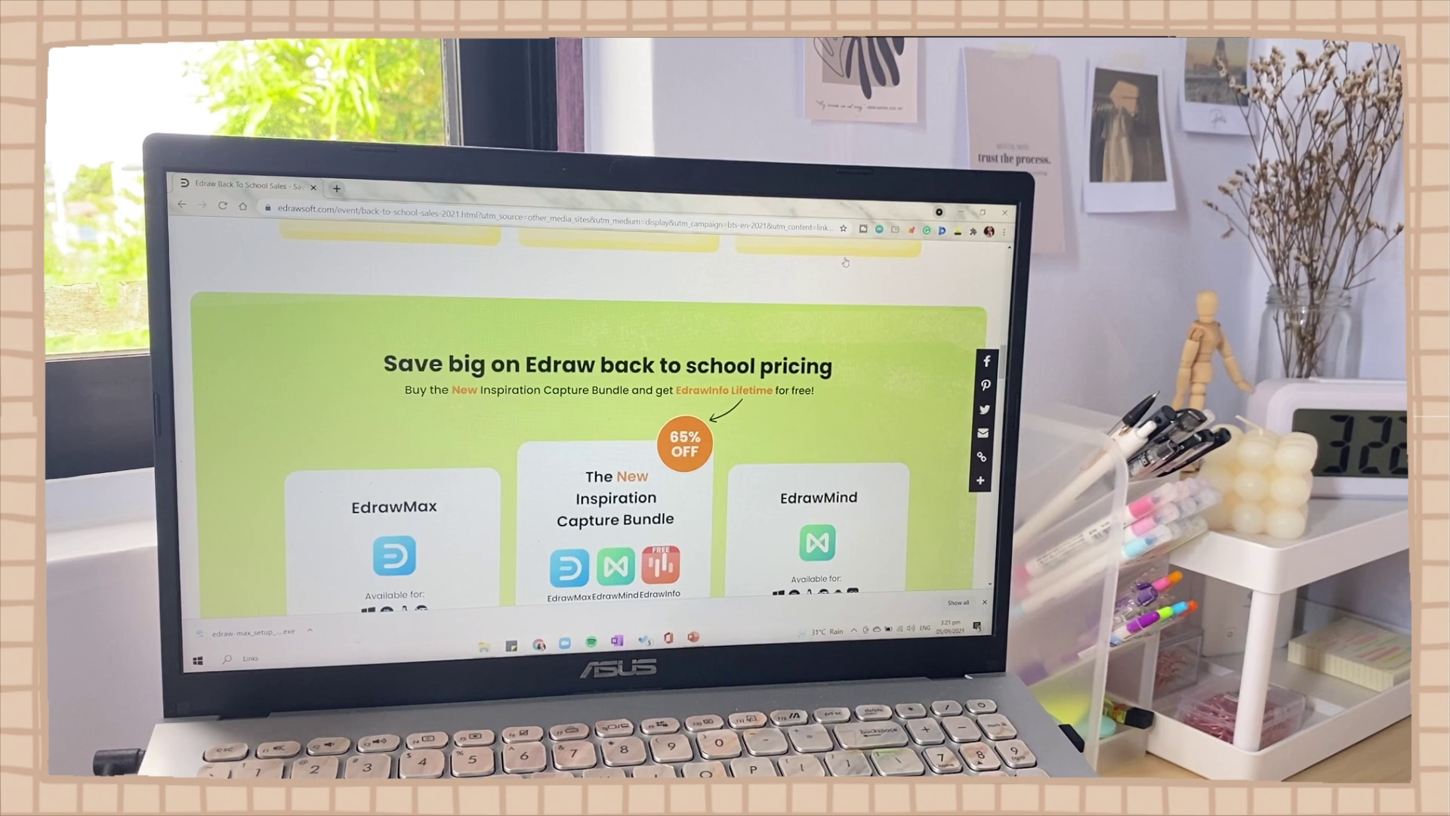
pyautogui.click(846, 262)
pyautogui.scroll(-3, 845, 400)
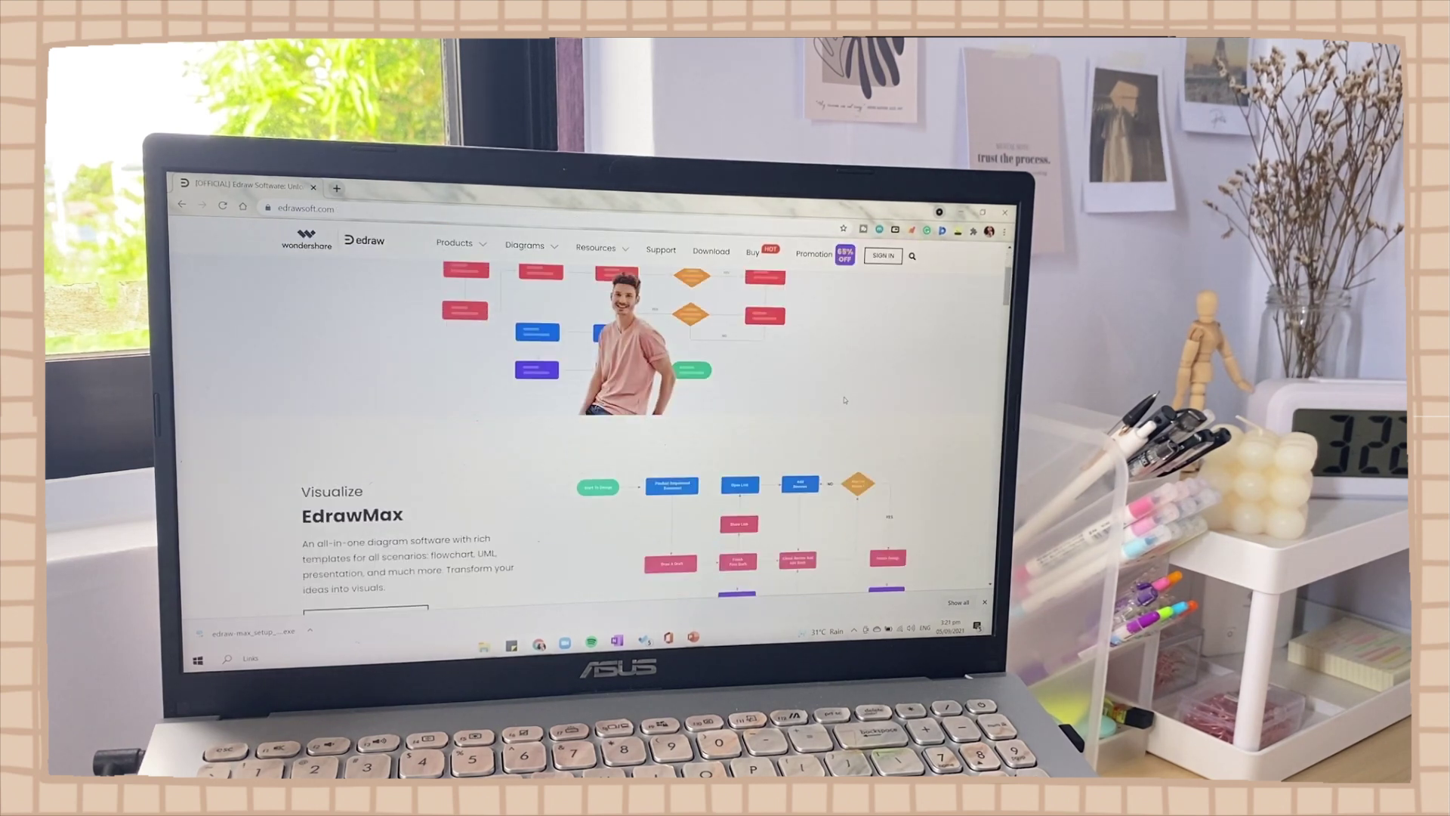
pyautogui.scroll(-5, 845, 401)
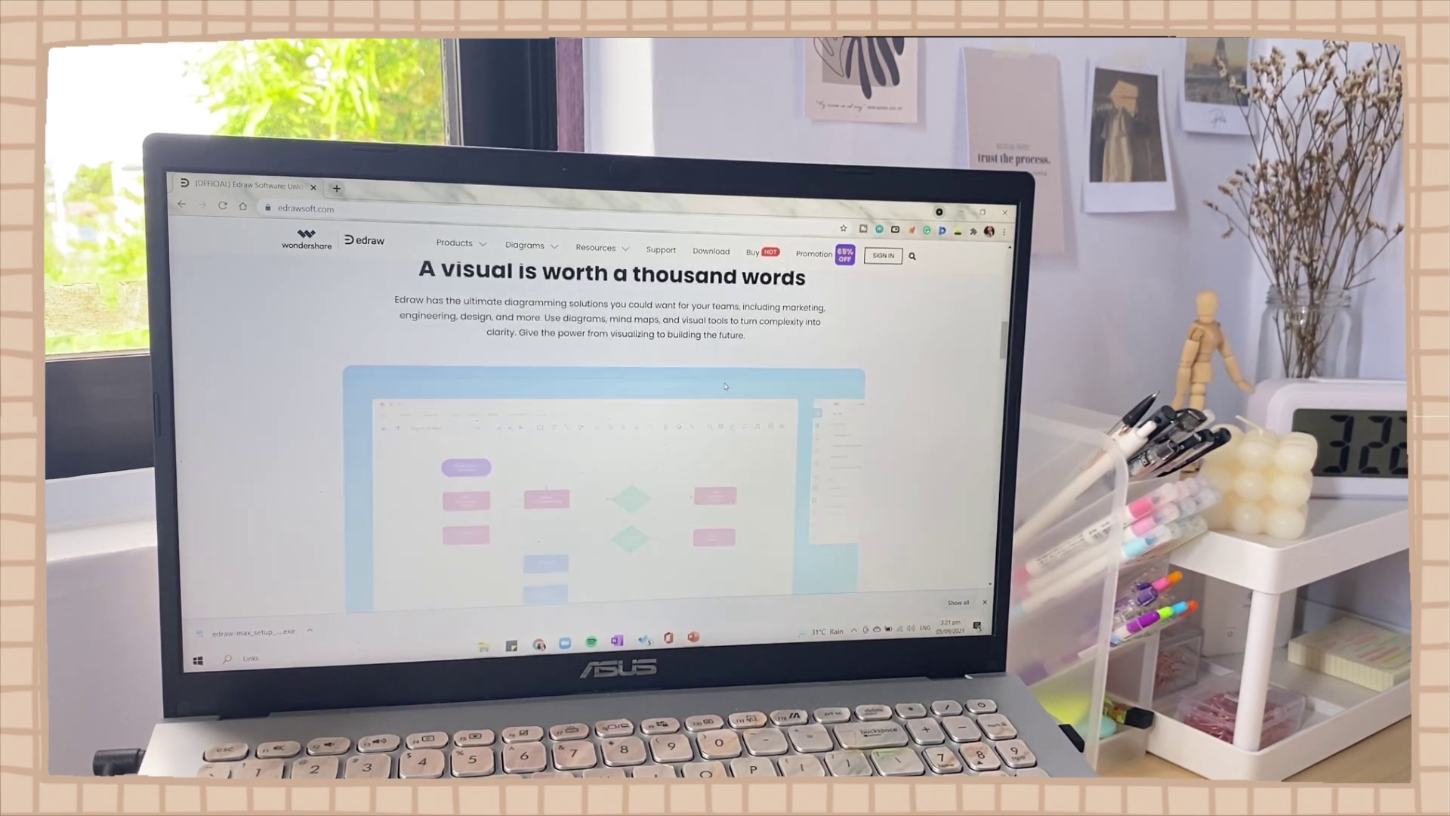
pyautogui.scroll(-2, 725, 386)
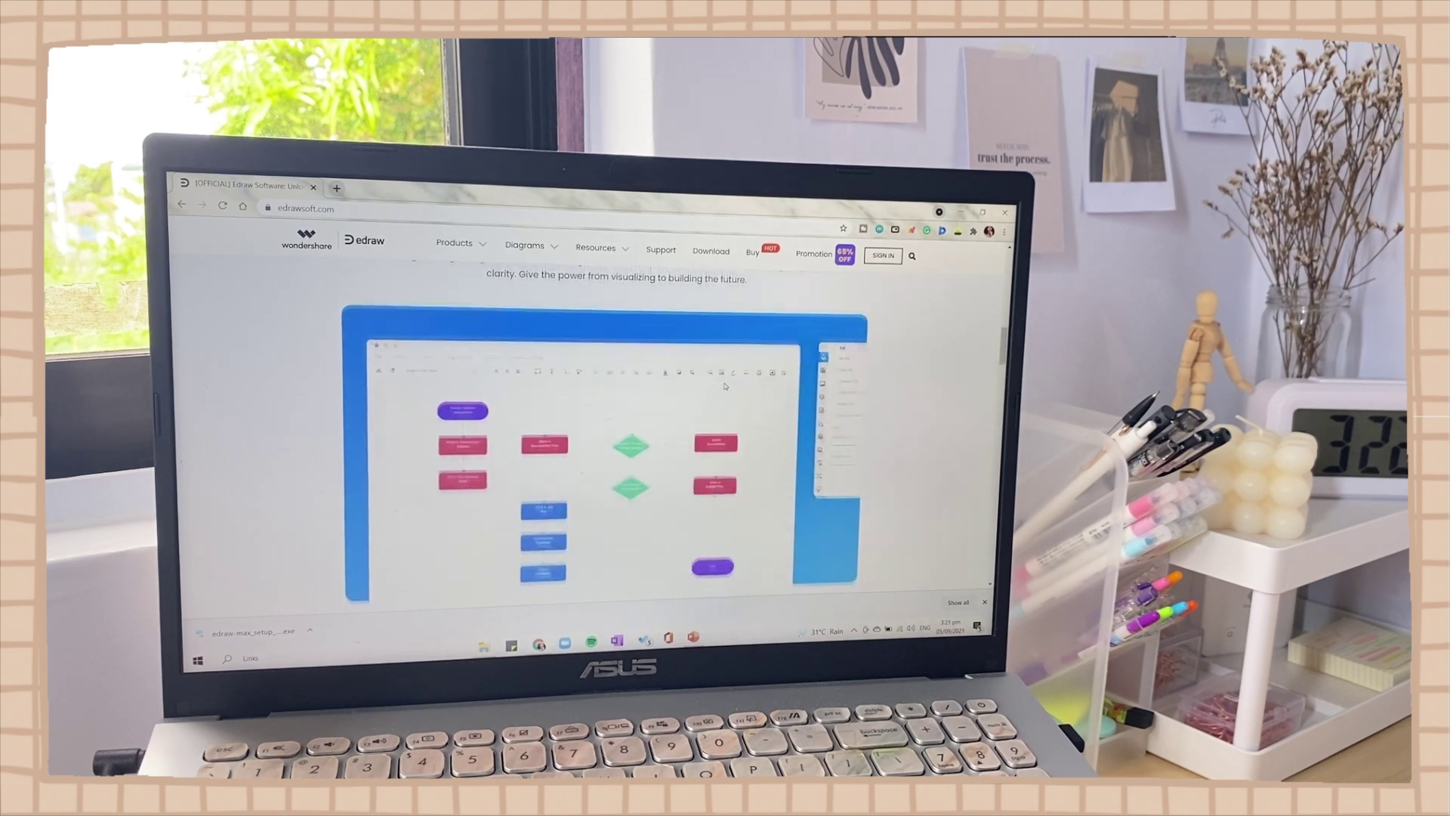
pyautogui.scroll(-1, 726, 386)
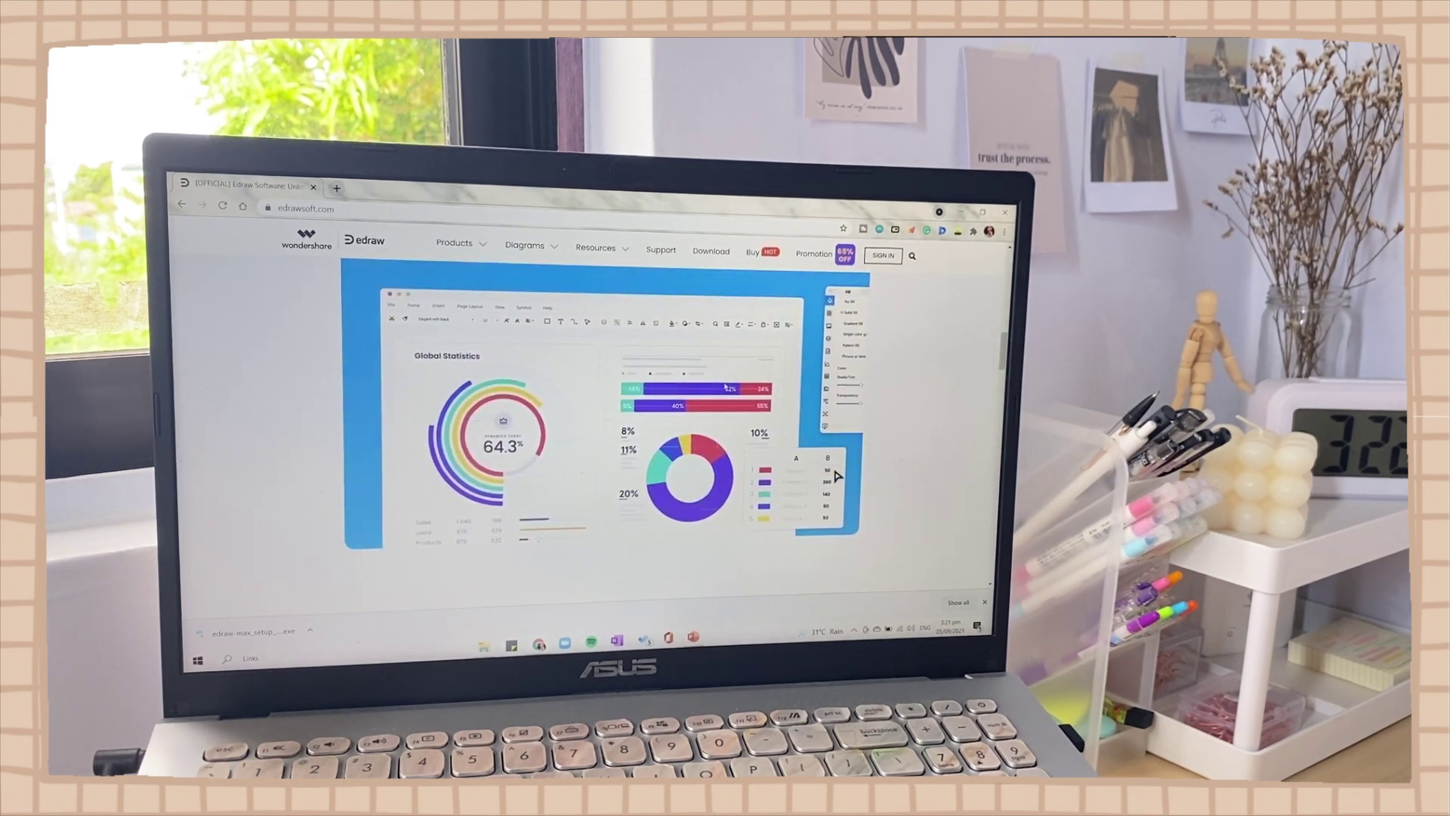
pyautogui.scroll(1, 725, 386)
pyautogui.scroll(-3, 725, 386)
pyautogui.scroll(-3, 724, 386)
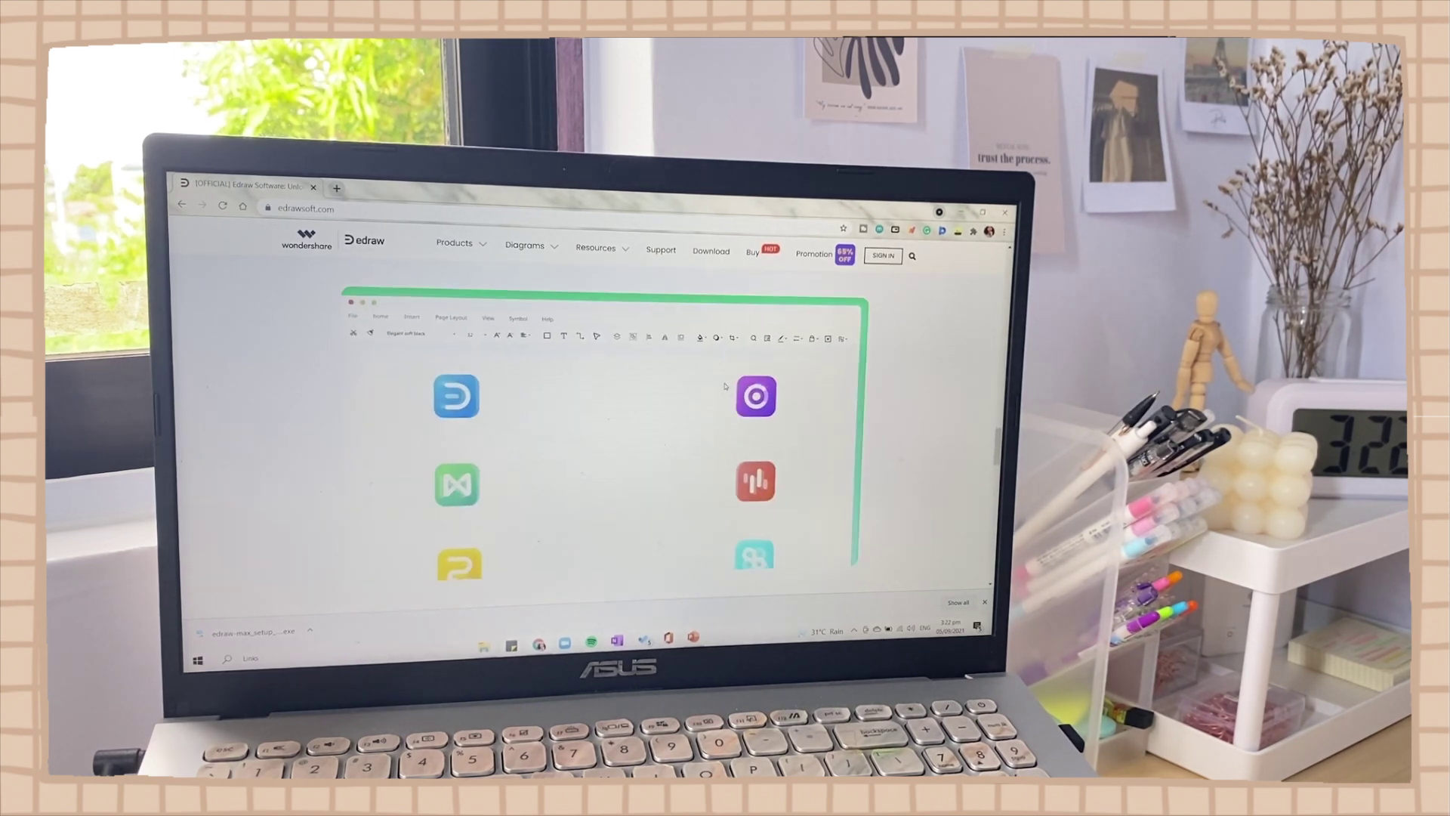
pyautogui.scroll(-5, 724, 386)
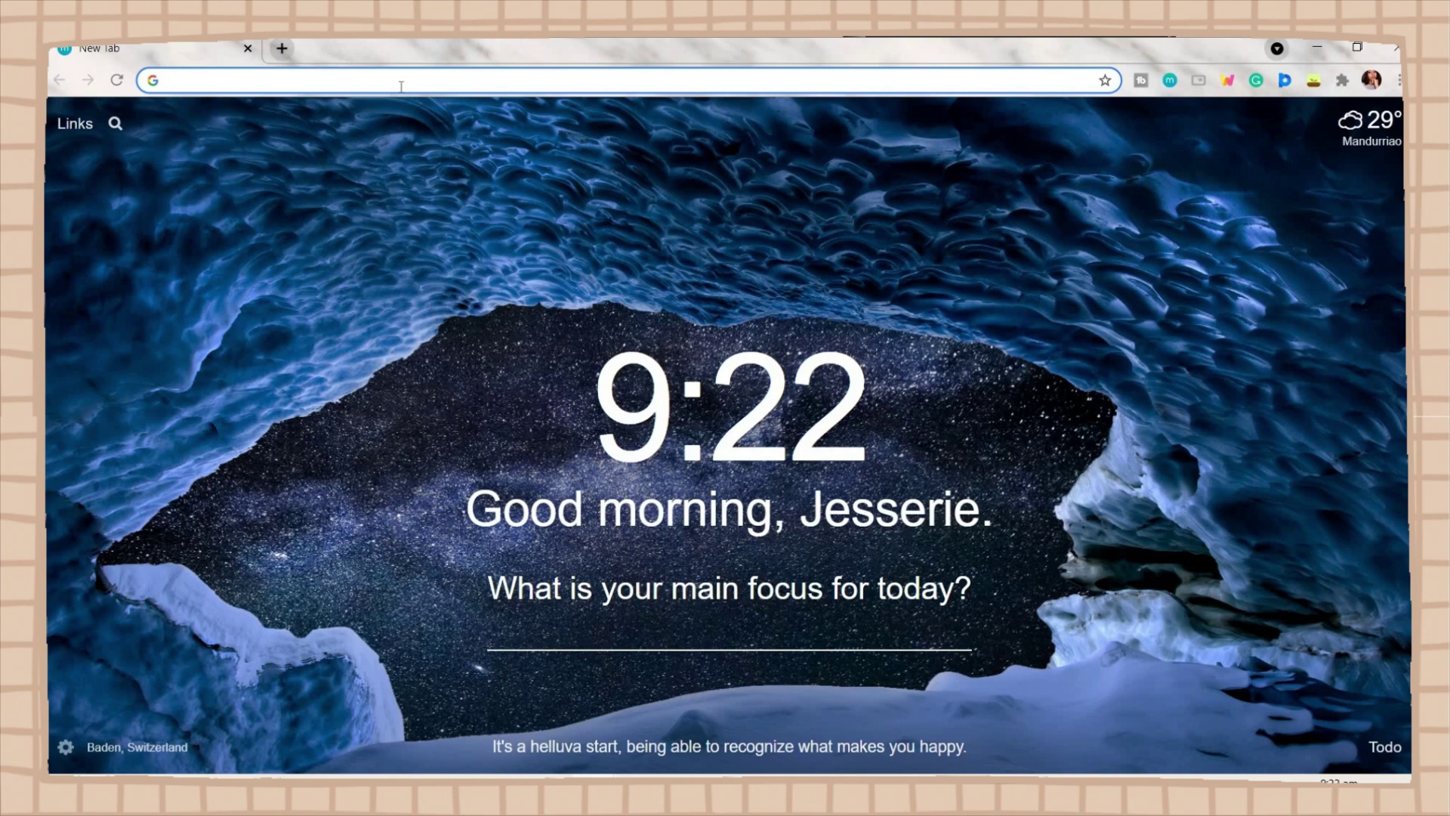
# Go to Color Hunt and like the #FDEFEF, #F4DFD0, #DAD0C2, #CDBBA7 palette, raising it to 2,784 likes
pyautogui.write('colorhunt.co')
pyautogui.press('Return')
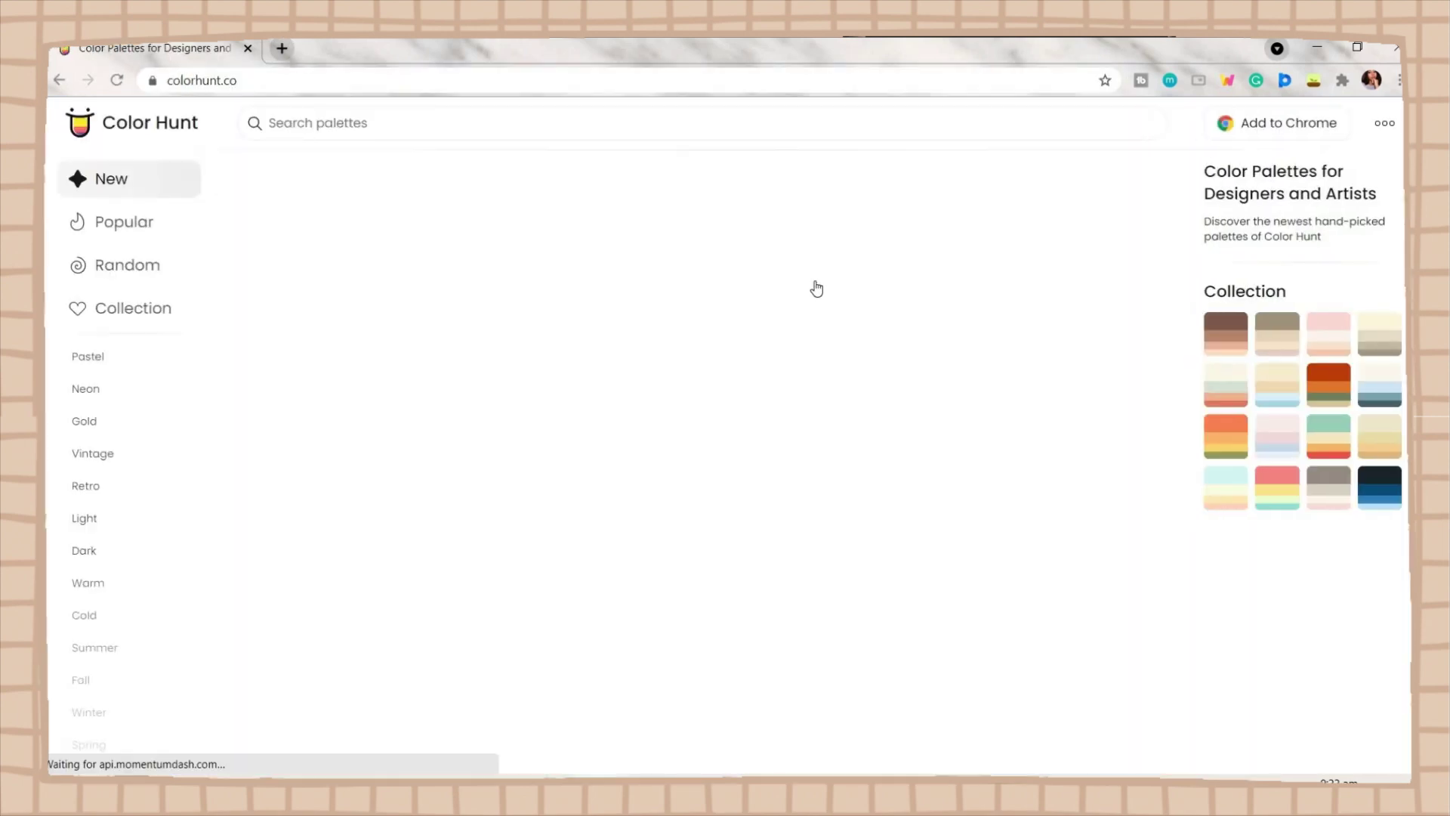
pyautogui.scroll(-10, 823, 249)
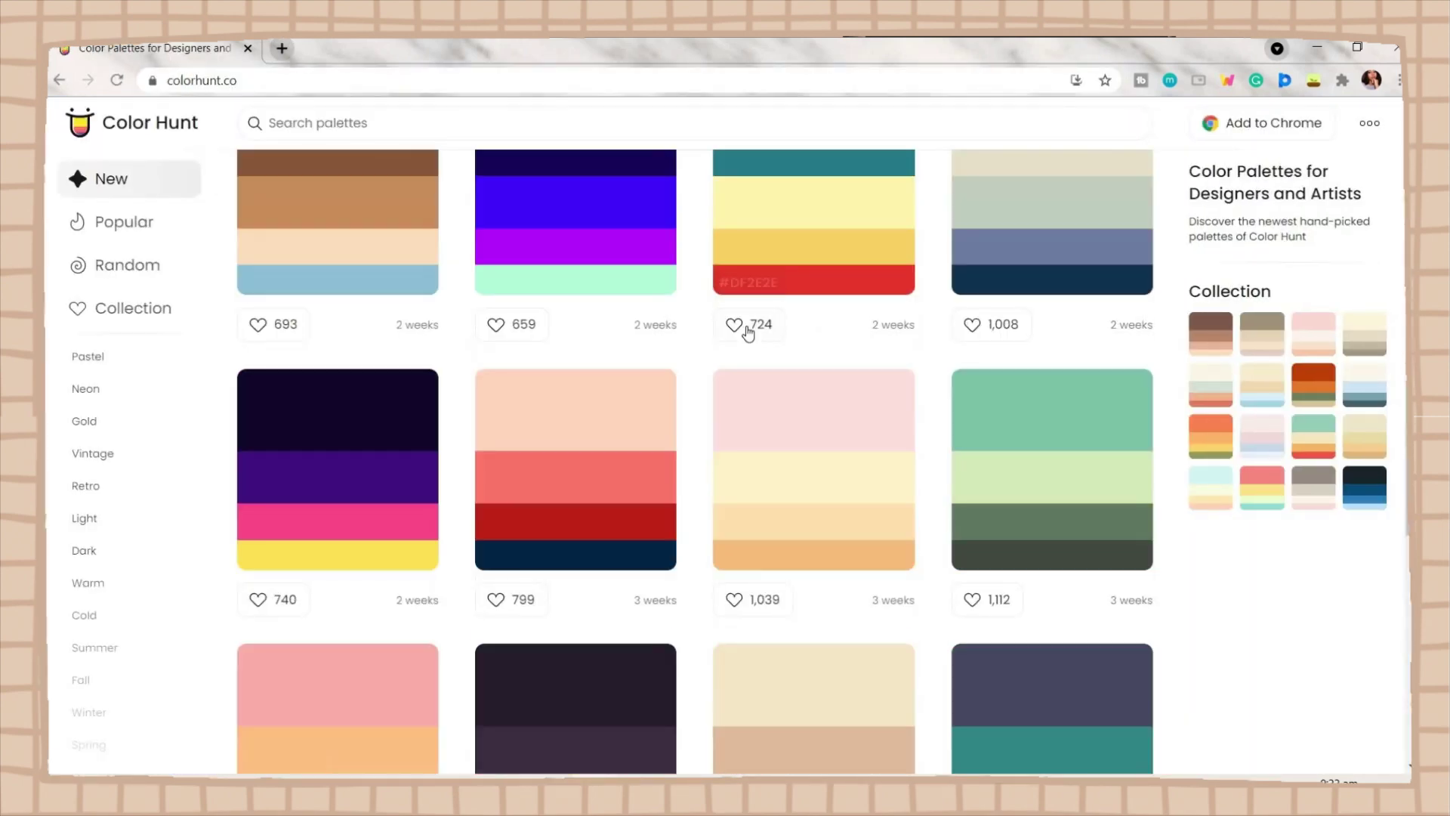
pyautogui.scroll(-5, 829, 205)
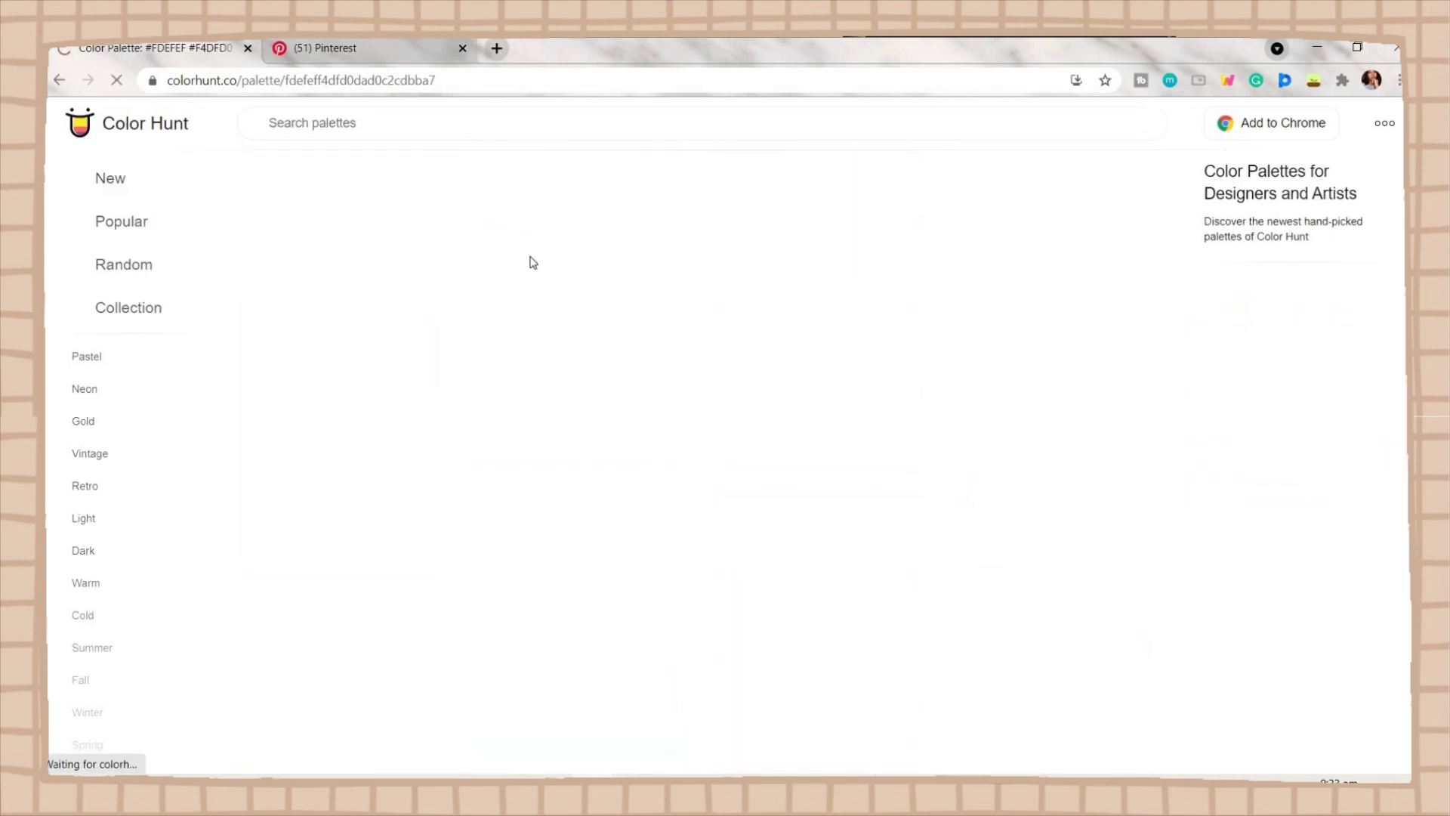
pyautogui.click(527, 596)
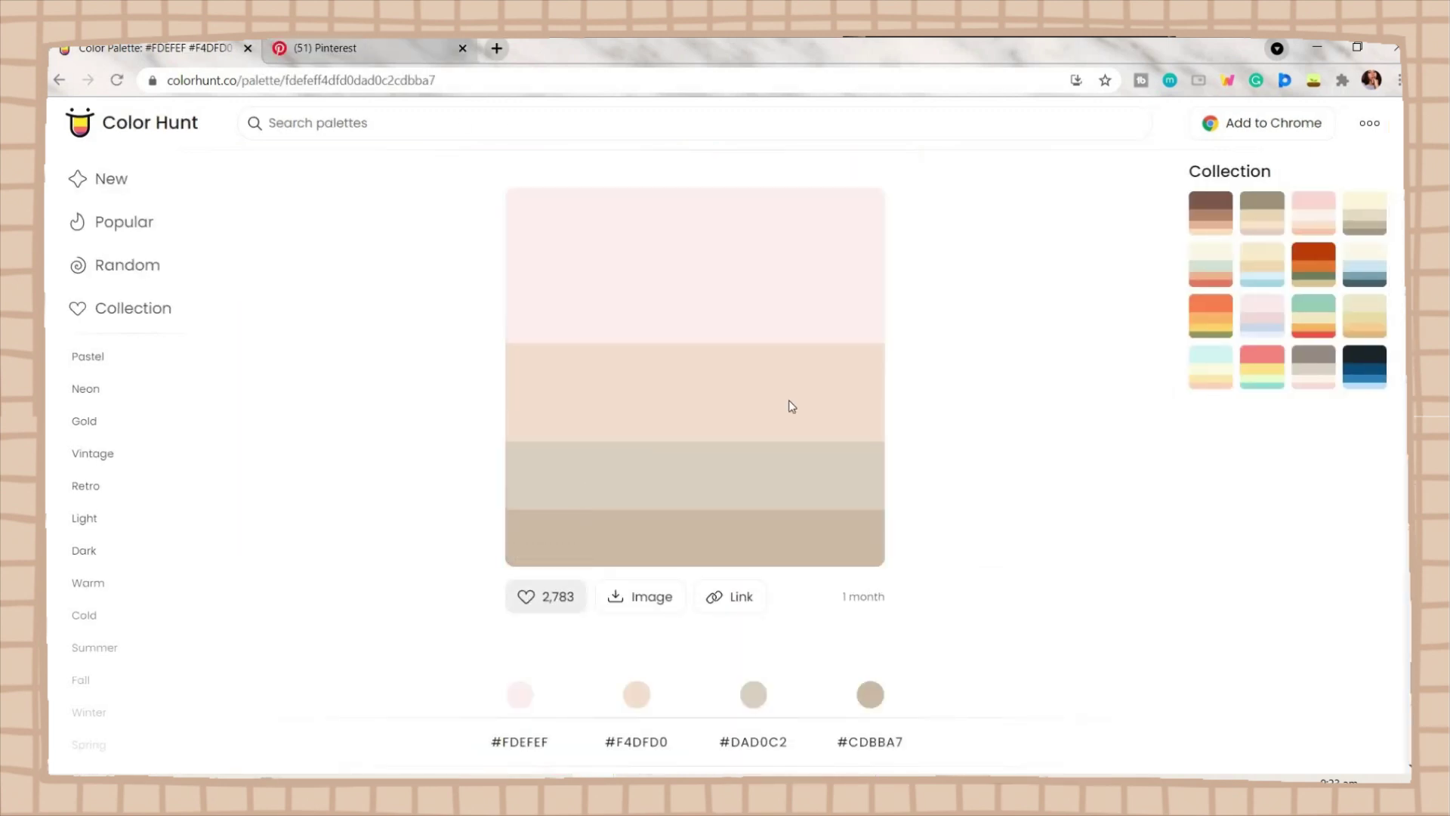
pyautogui.scroll(-5, 826, 392)
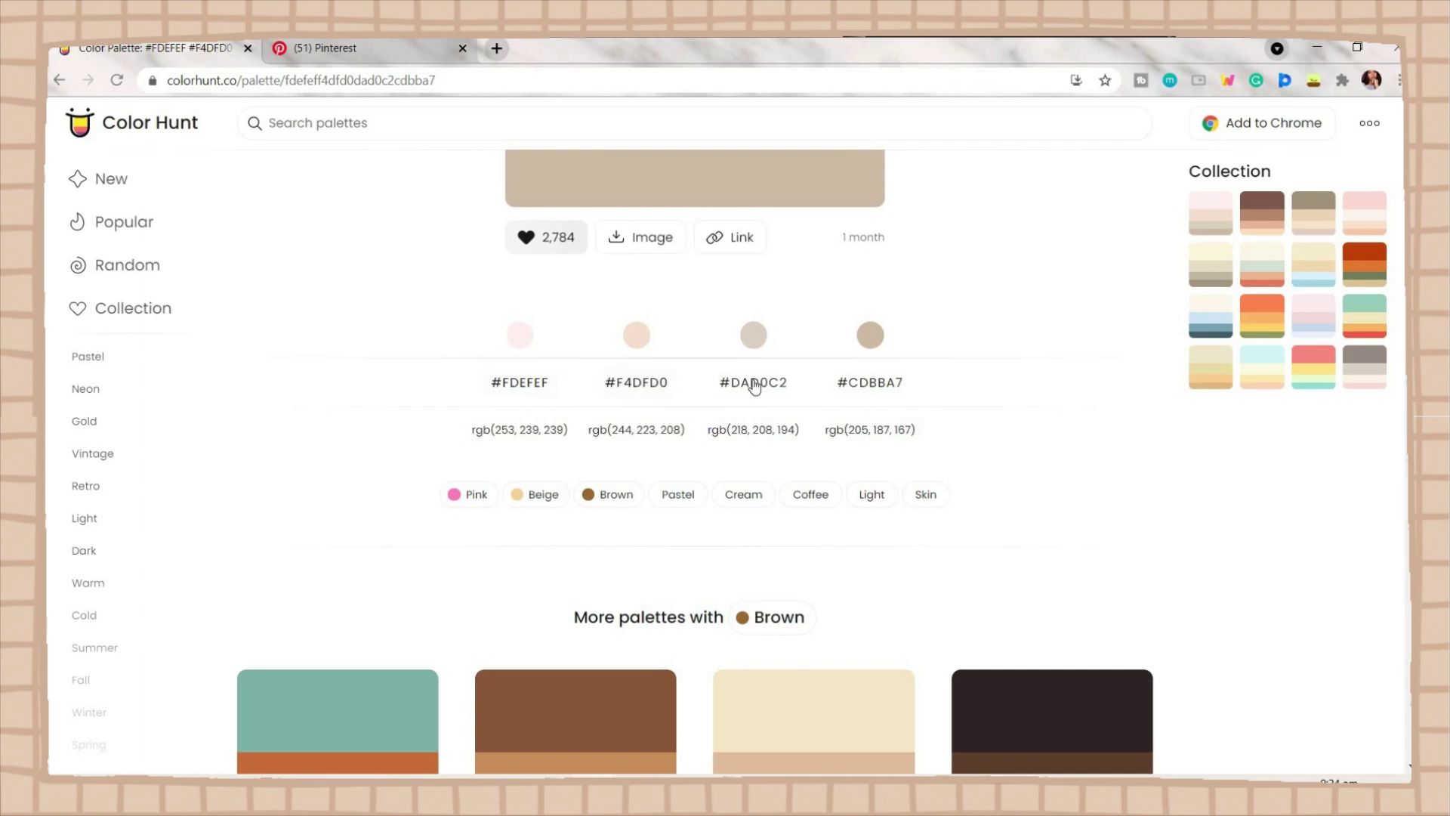
pyautogui.scroll(2, 529, 563)
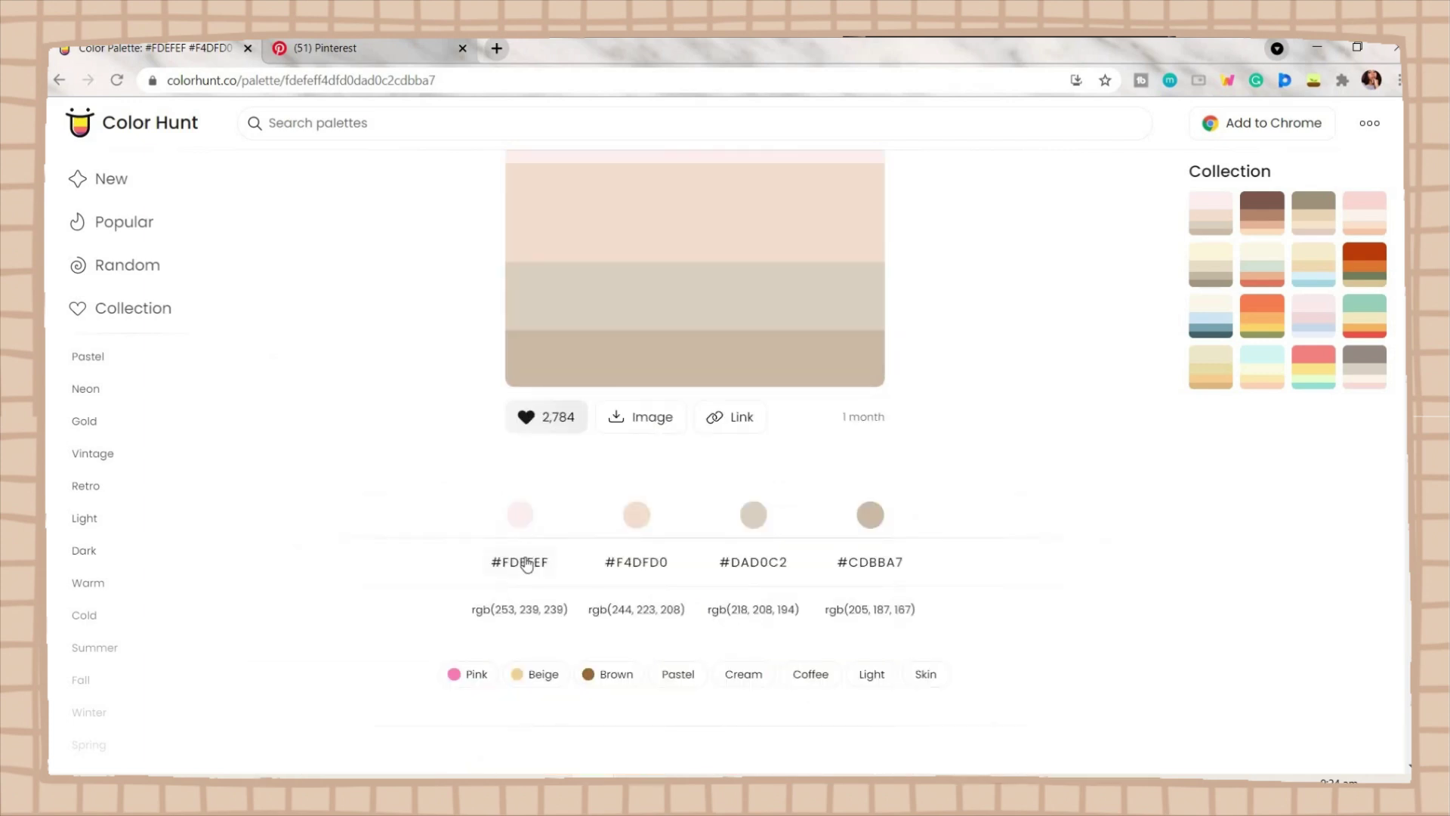
pyautogui.scroll(2, 627, 565)
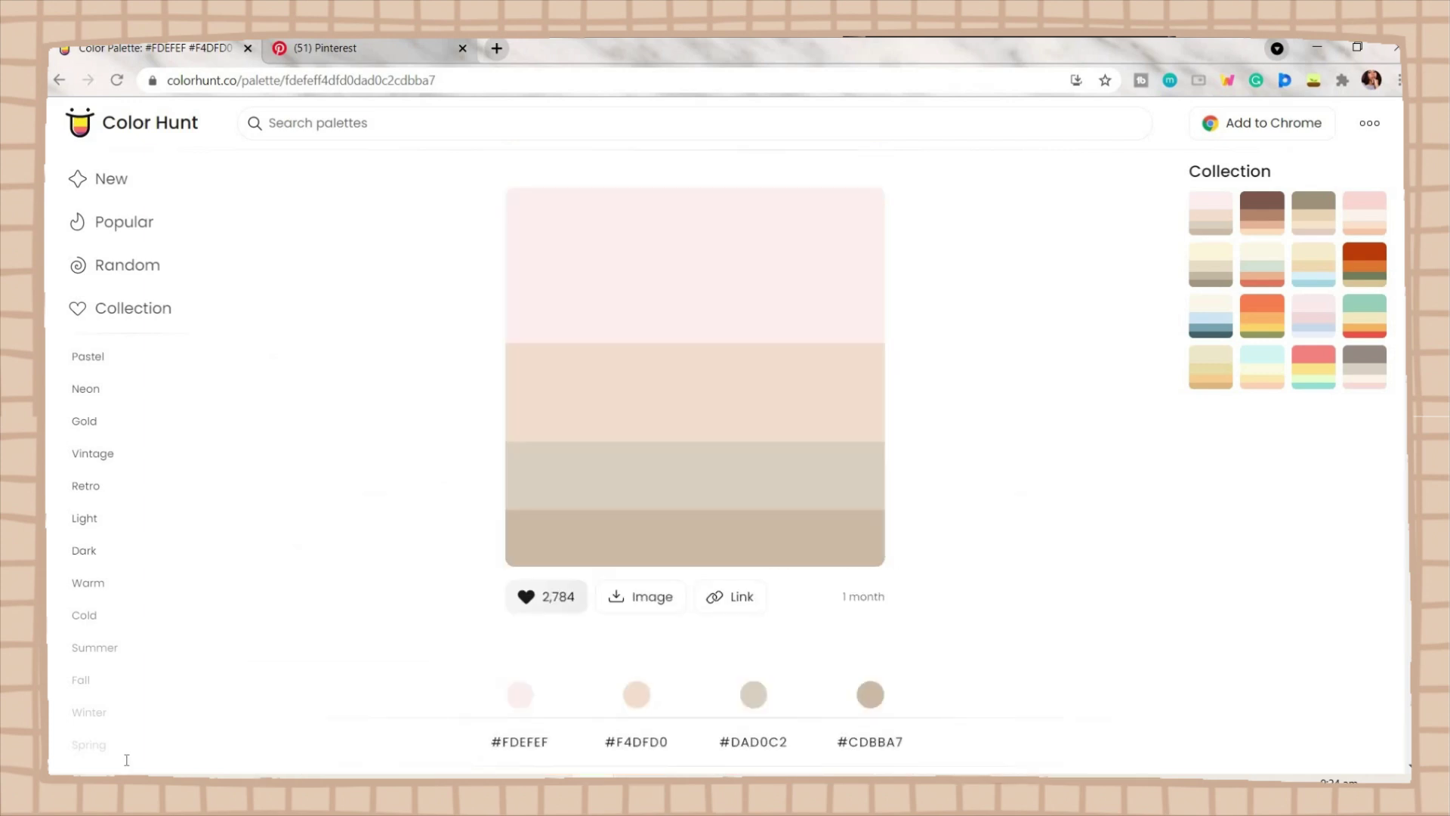
# Launch PowerPoint from Windows search and start a blank presentation
pyautogui.press('super')
pyautogui.write('powerpoint')
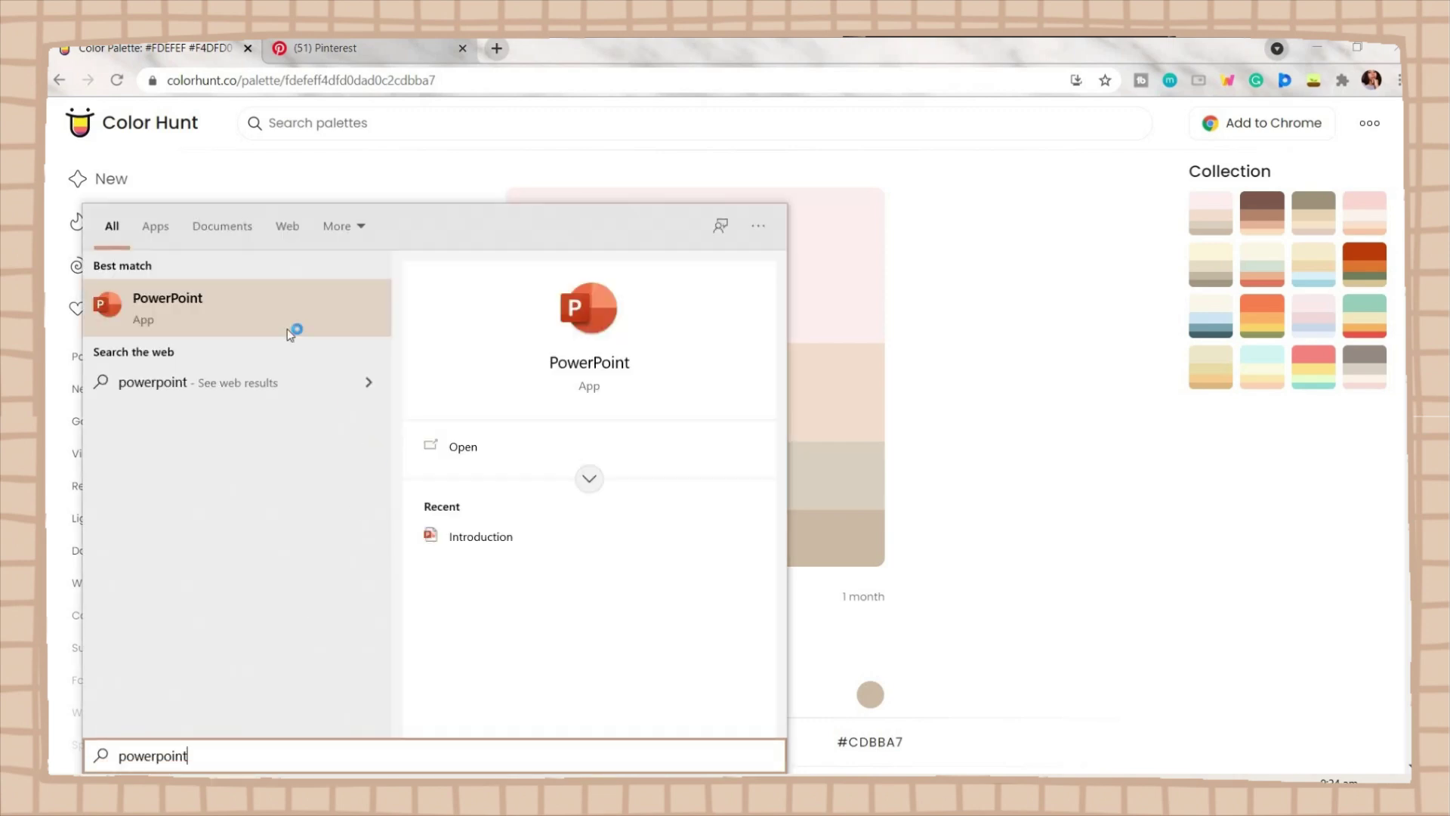
pyautogui.click(280, 316)
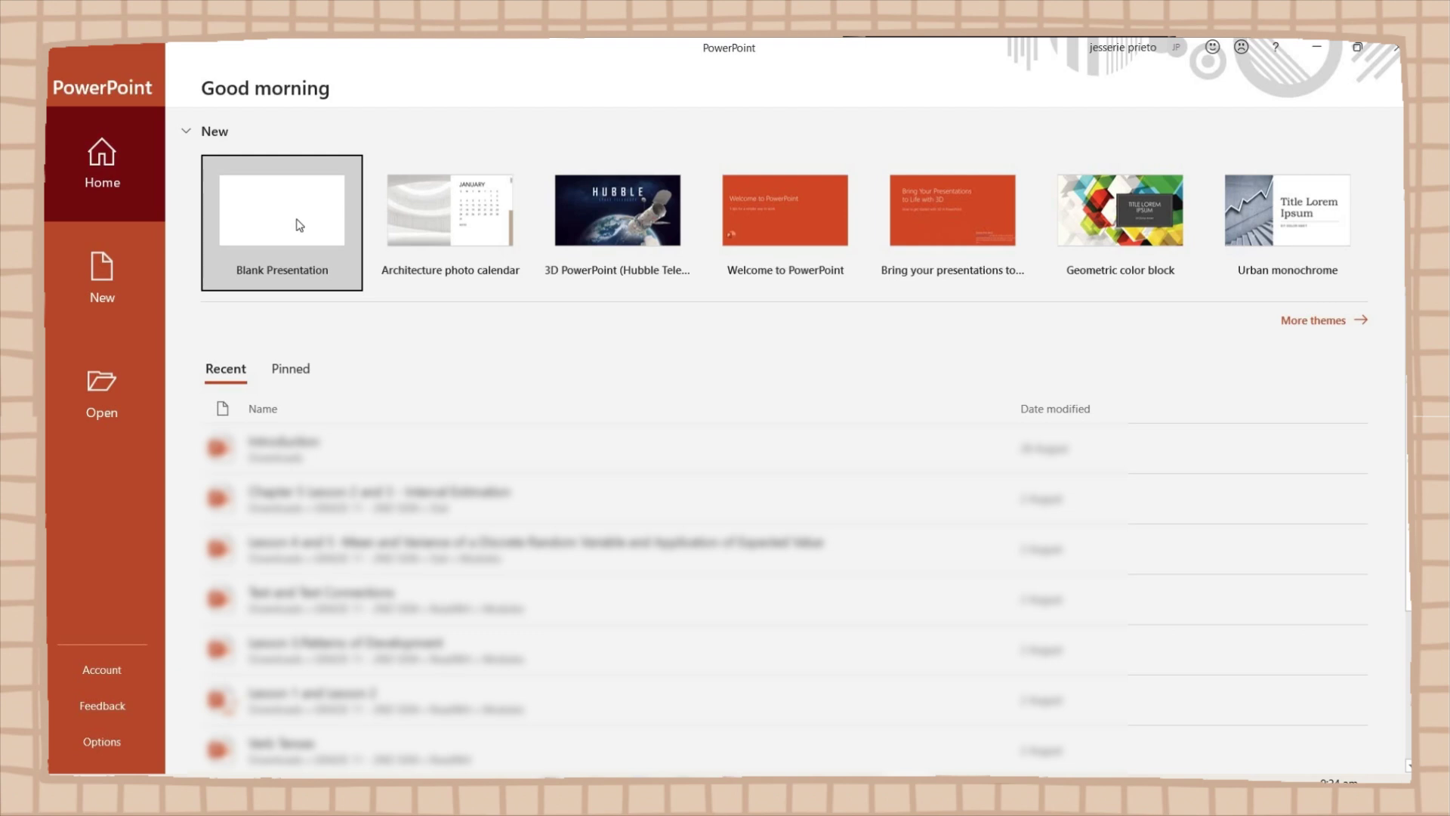
pyautogui.click(299, 224)
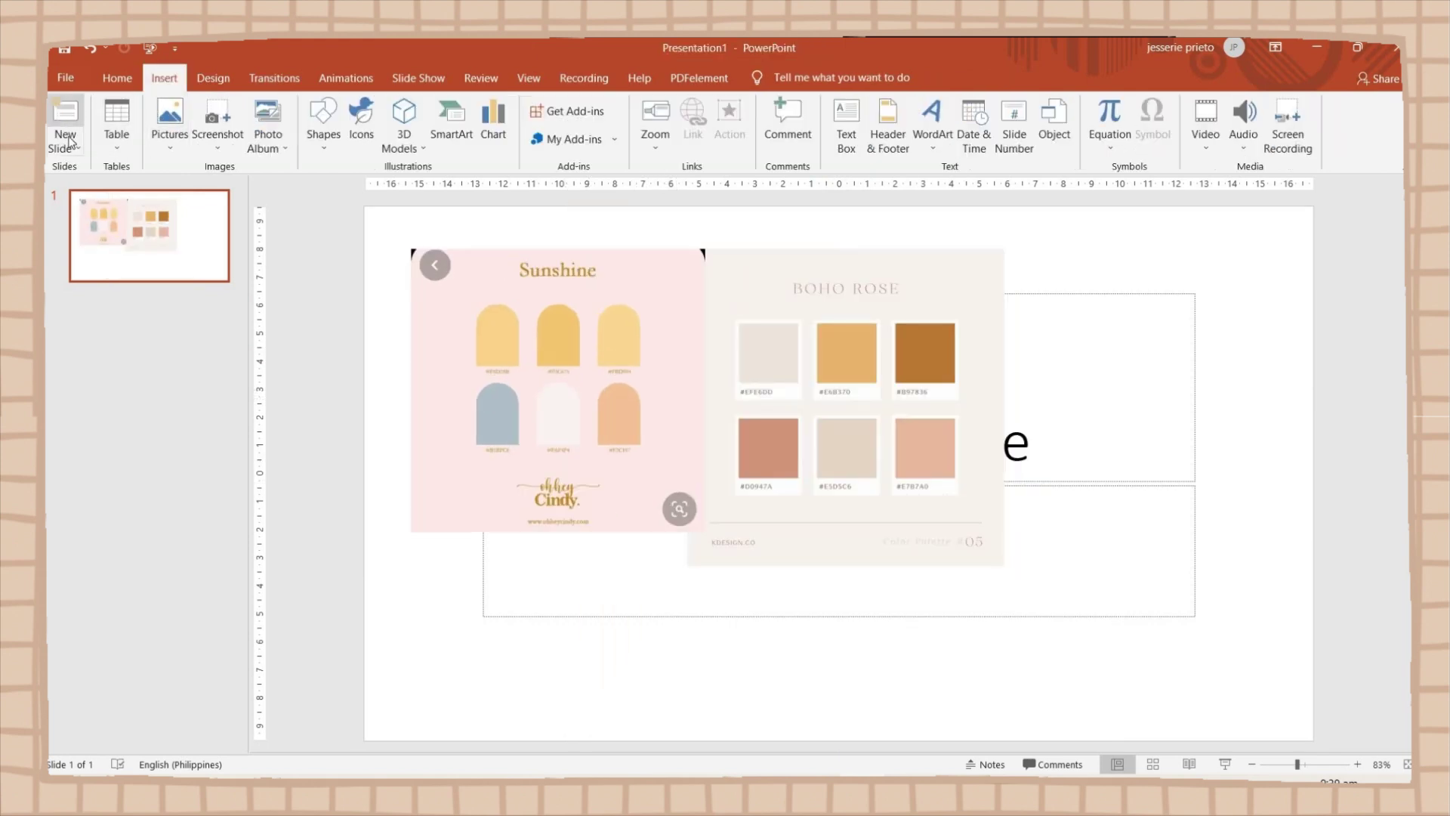
# Delete slide 2's title and text placeholders and paste the Boho Rose palette image
pyautogui.click(66, 139)
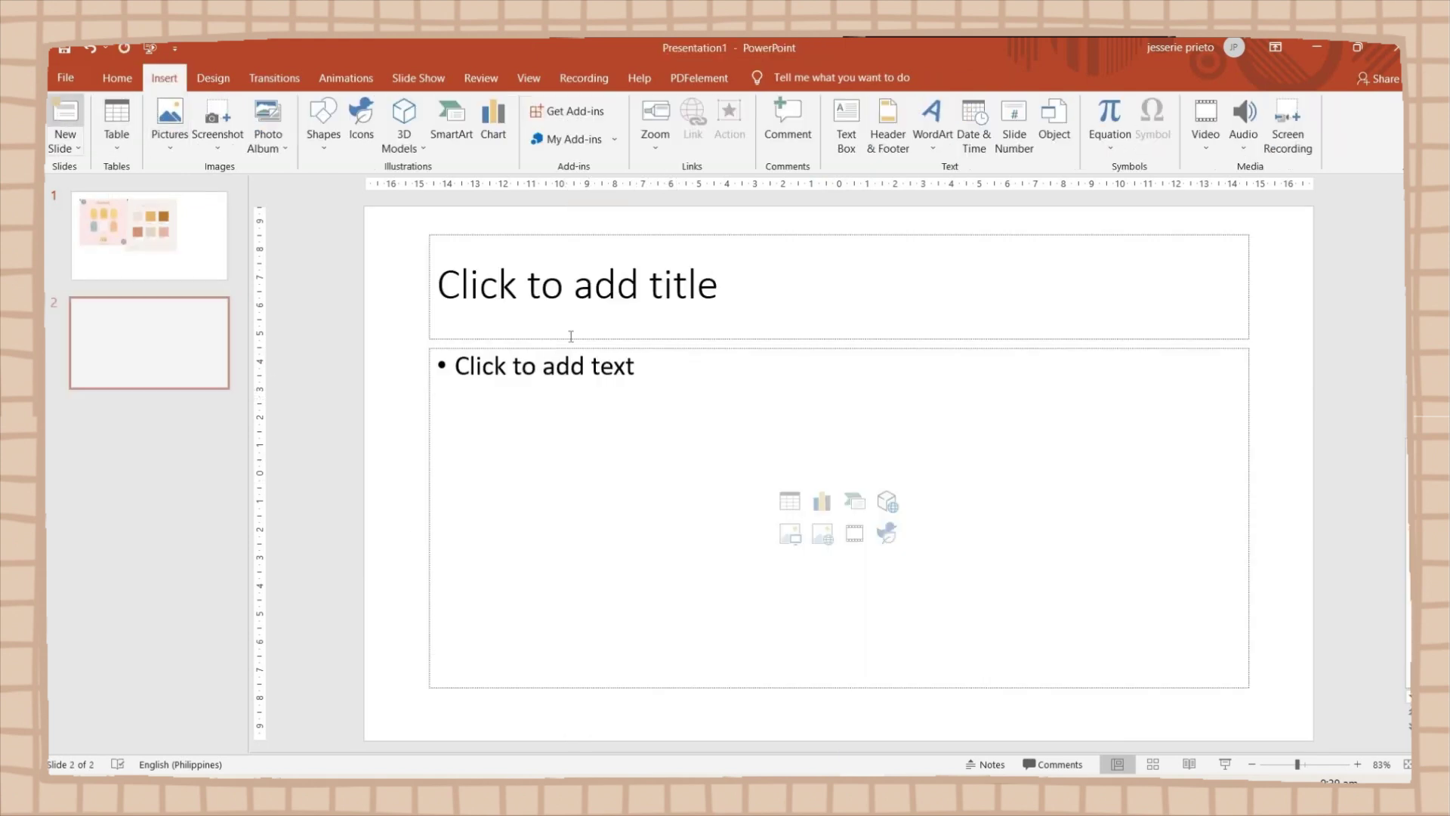
pyautogui.click(583, 349)
pyautogui.press('Delete')
pyautogui.click(599, 330)
pyautogui.press('Escape')
pyautogui.press('Delete')
pyautogui.hotkey('ctrl', 'v')
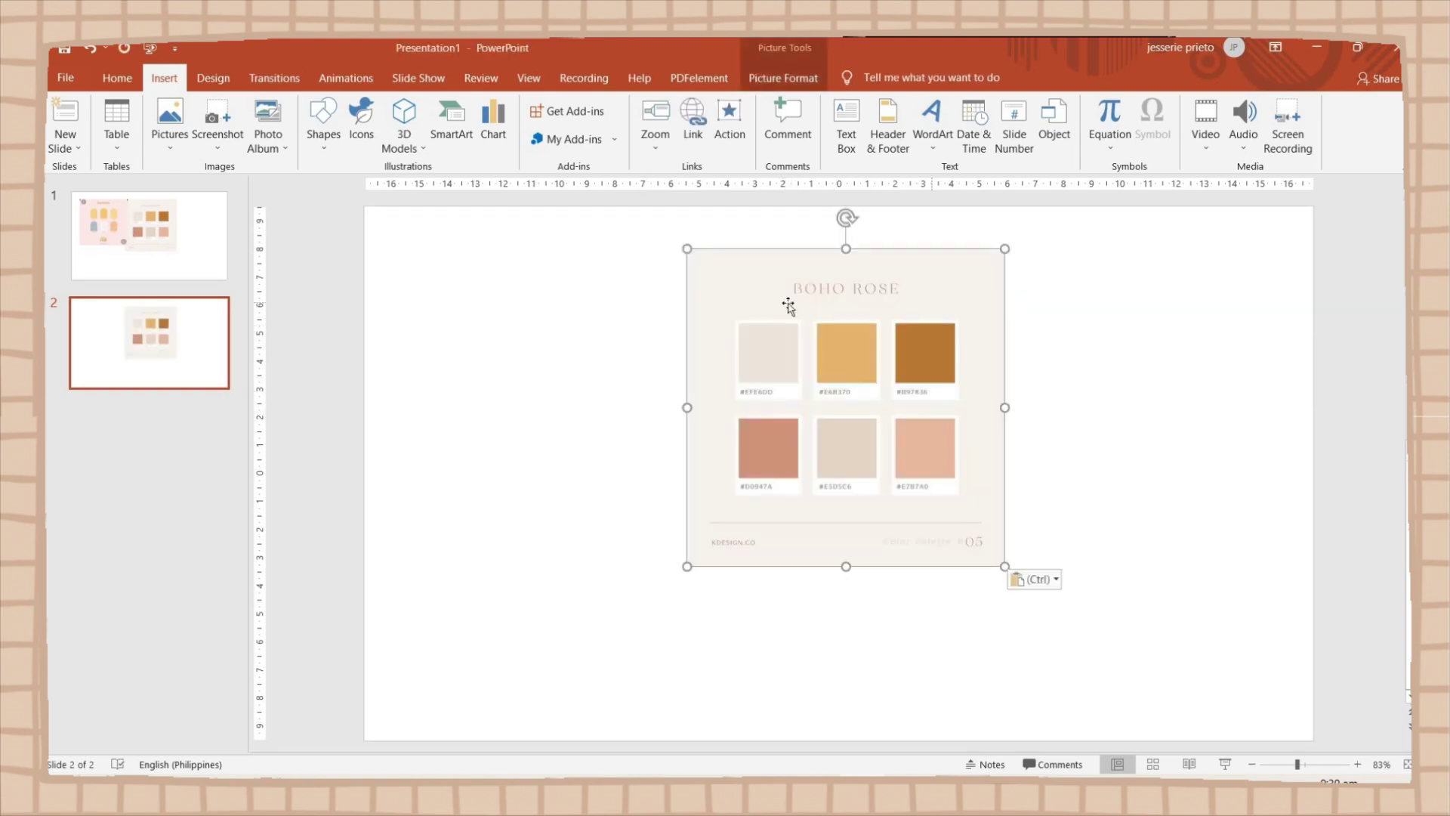
pyautogui.click(682, 311)
# Set slide 2's background to beige #EFE6DD, sampled from the palette with the eyedropper
pyautogui.rightClick(432, 335)
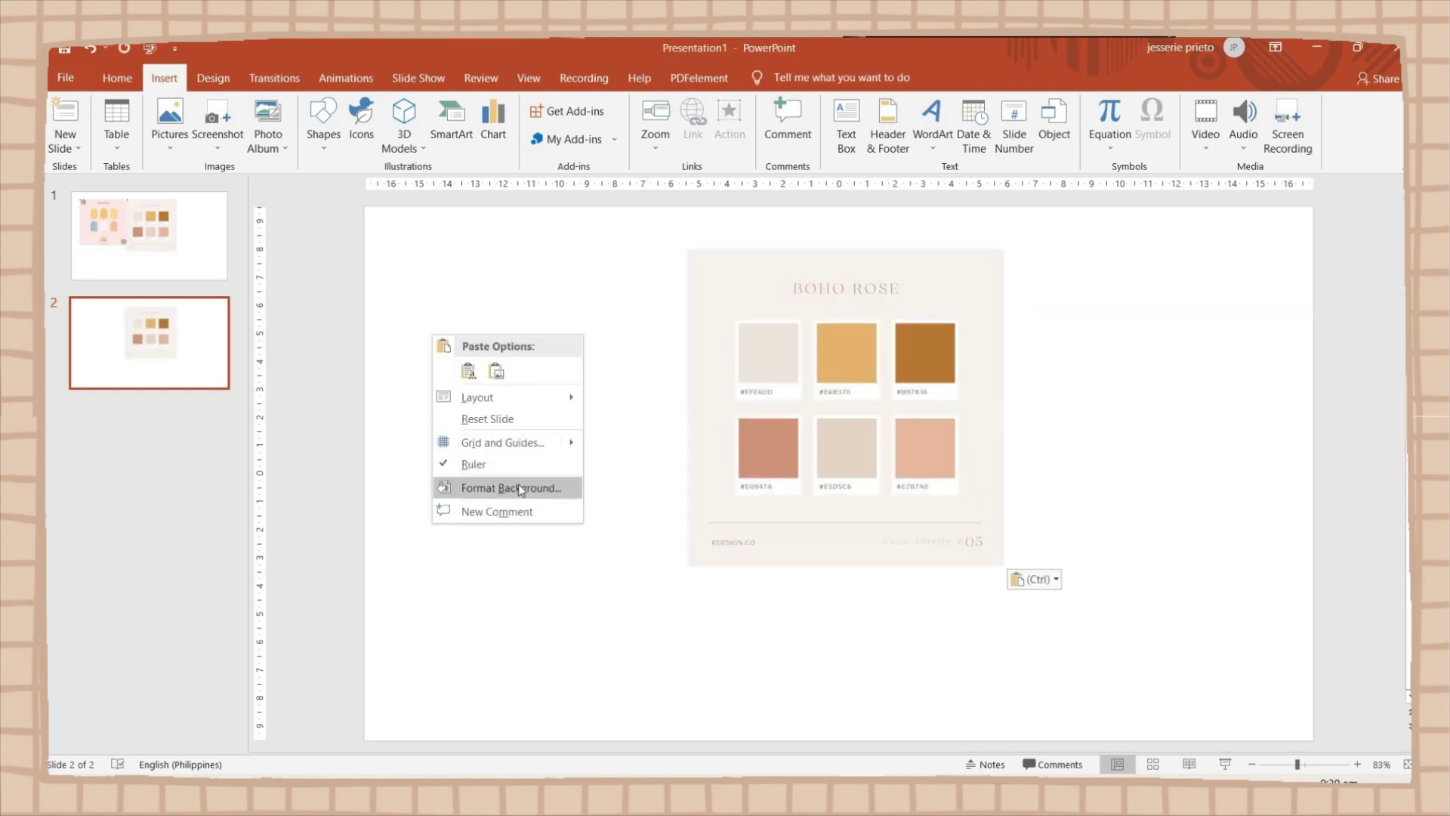
pyautogui.click(520, 489)
pyautogui.click(1376, 412)
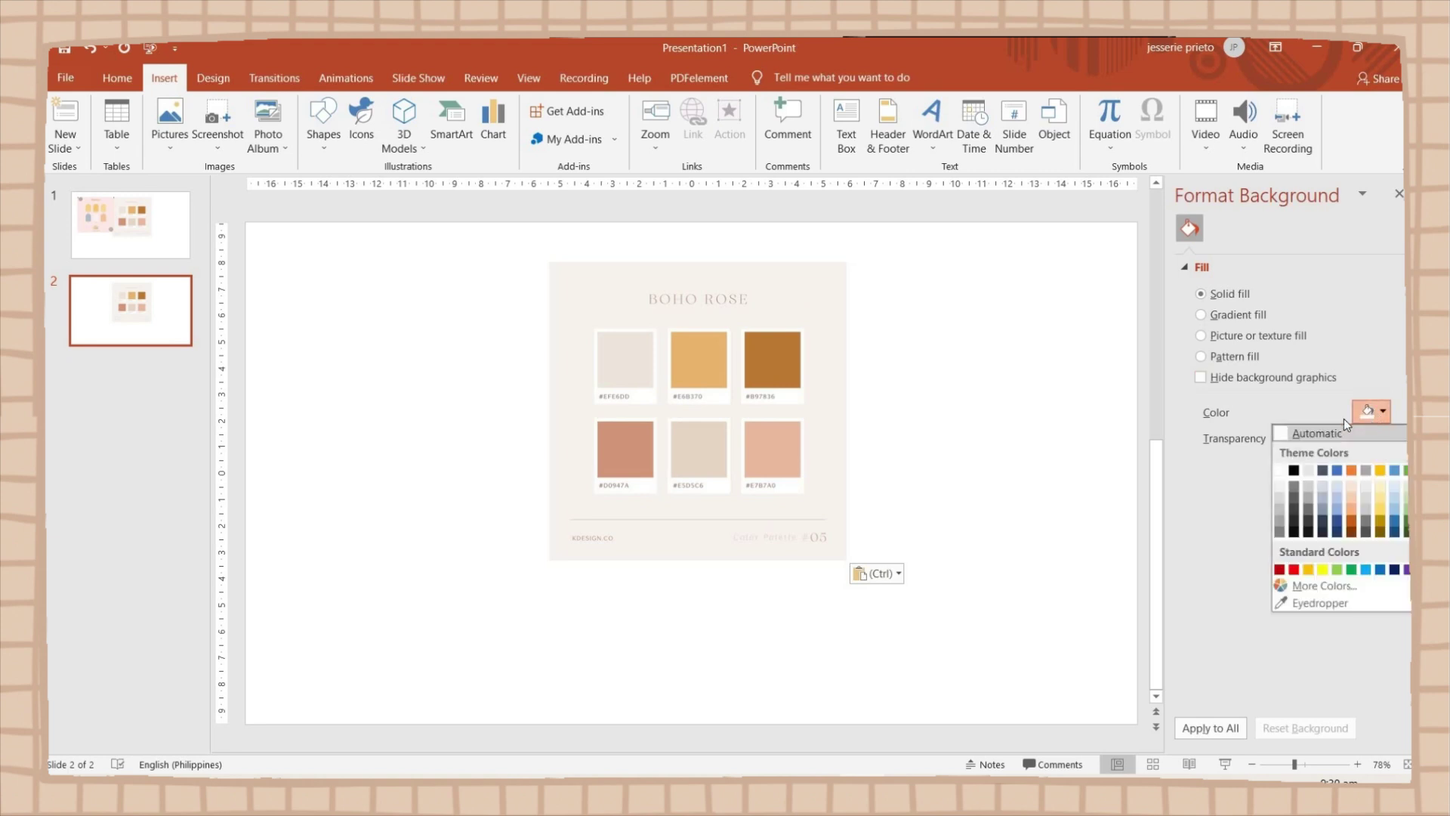
pyautogui.click(1316, 609)
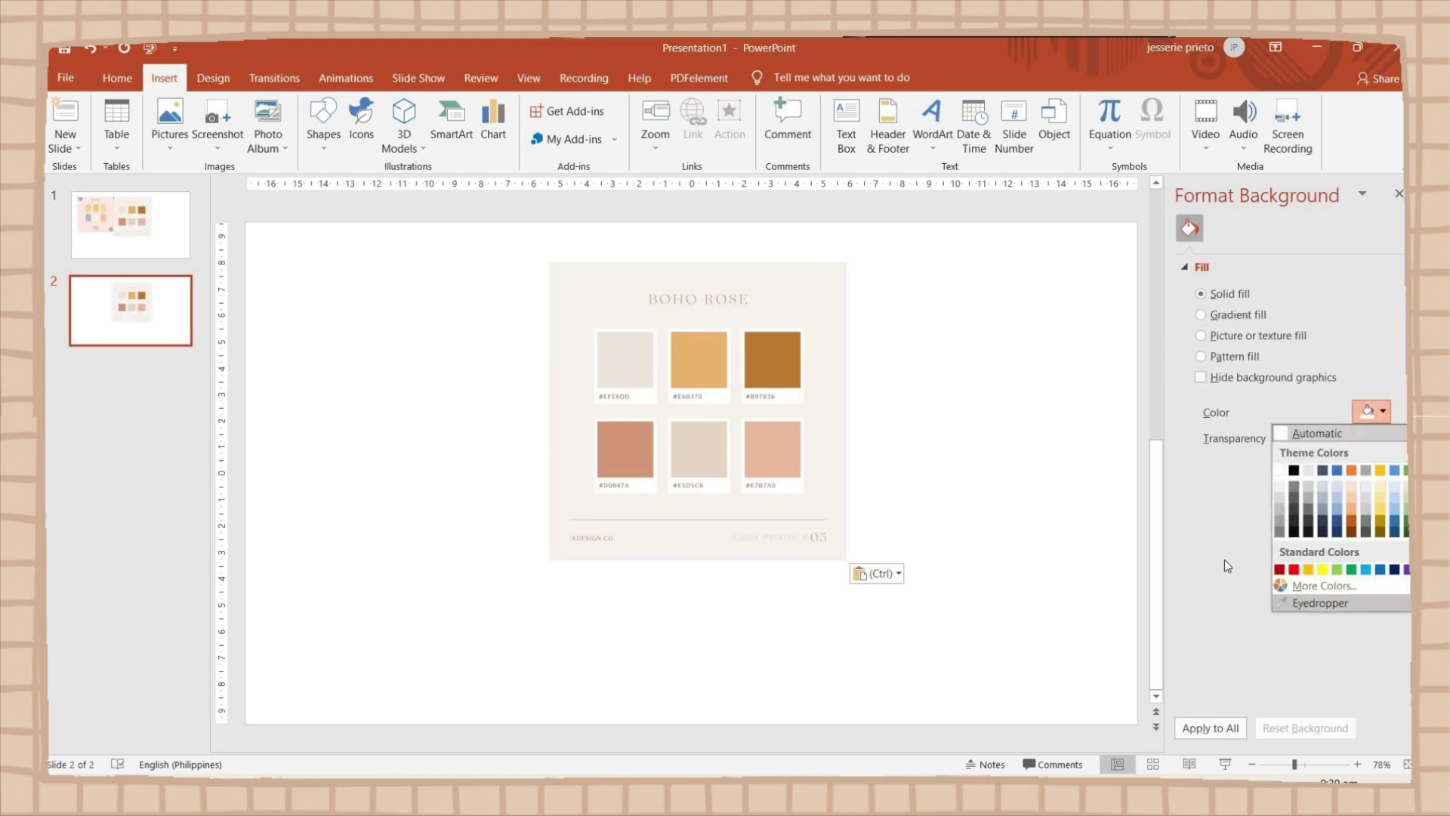
pyautogui.click(622, 376)
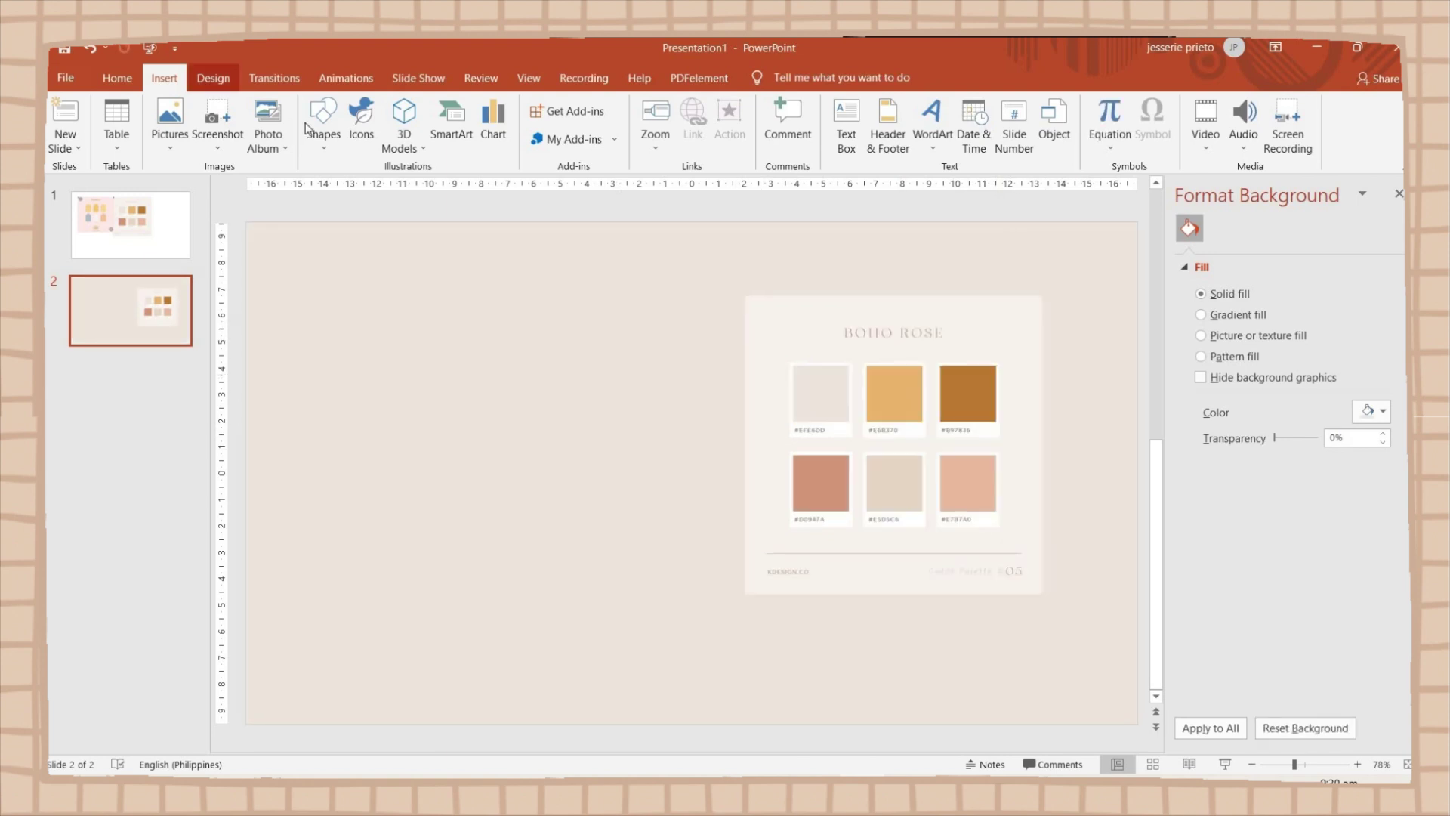
pyautogui.click(323, 121)
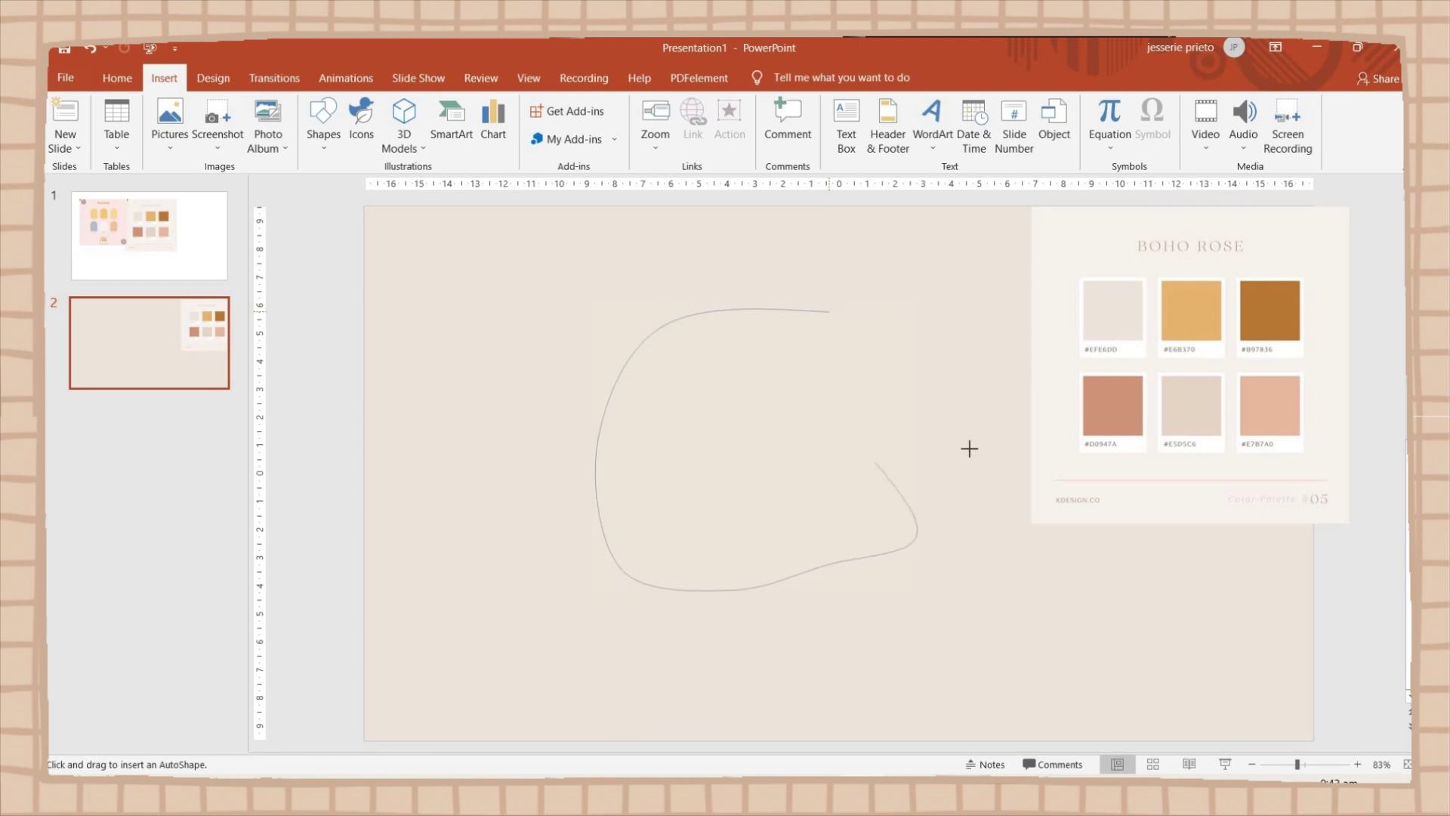
# Close the freeform blob, fill it with peach #E7B7A0 and remove its outline
pyautogui.click(826, 310)
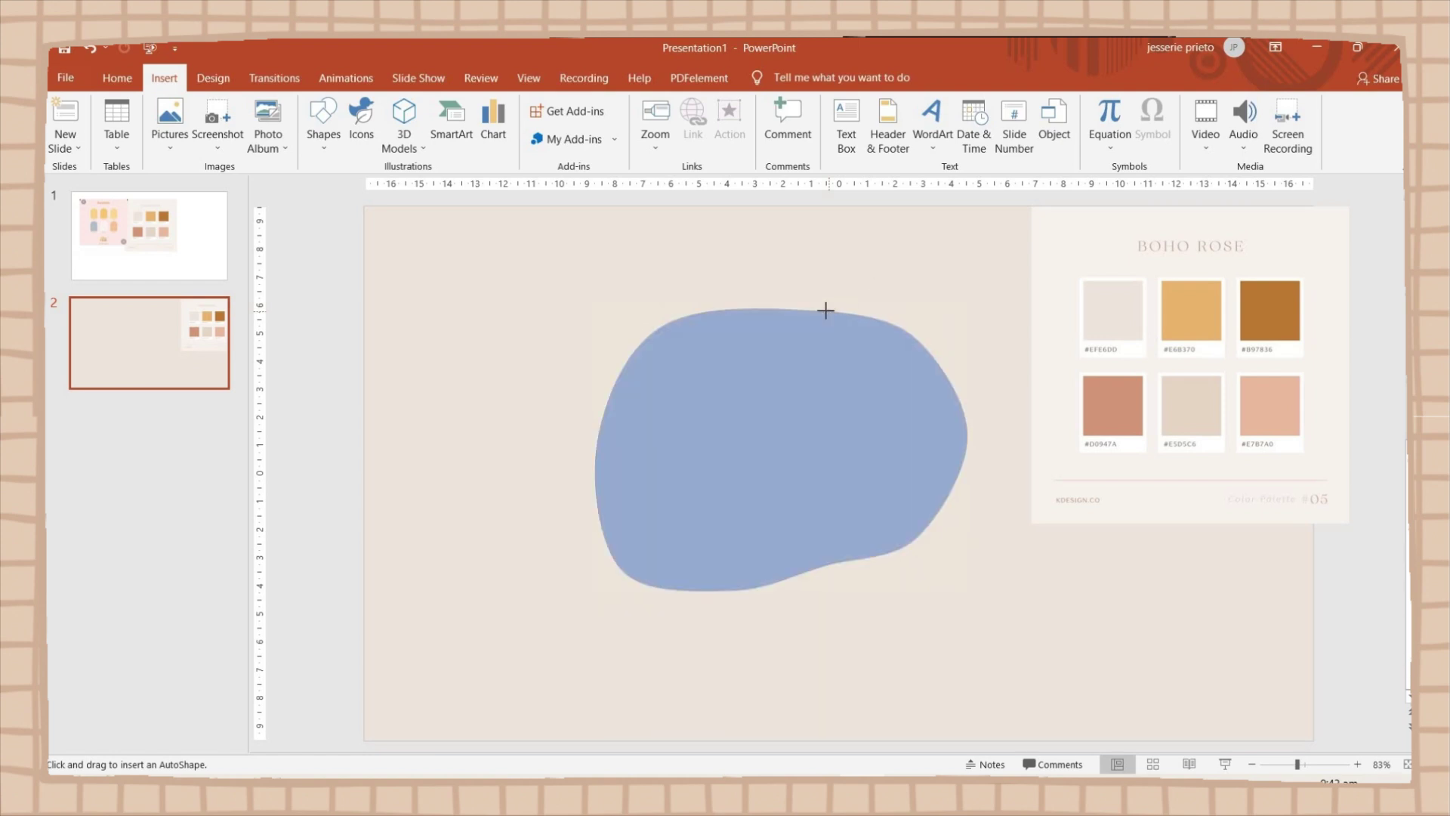
pyautogui.moveTo(798, 482); pyautogui.dragTo(874, 500)
pyautogui.click(731, 105)
pyautogui.click(699, 340)
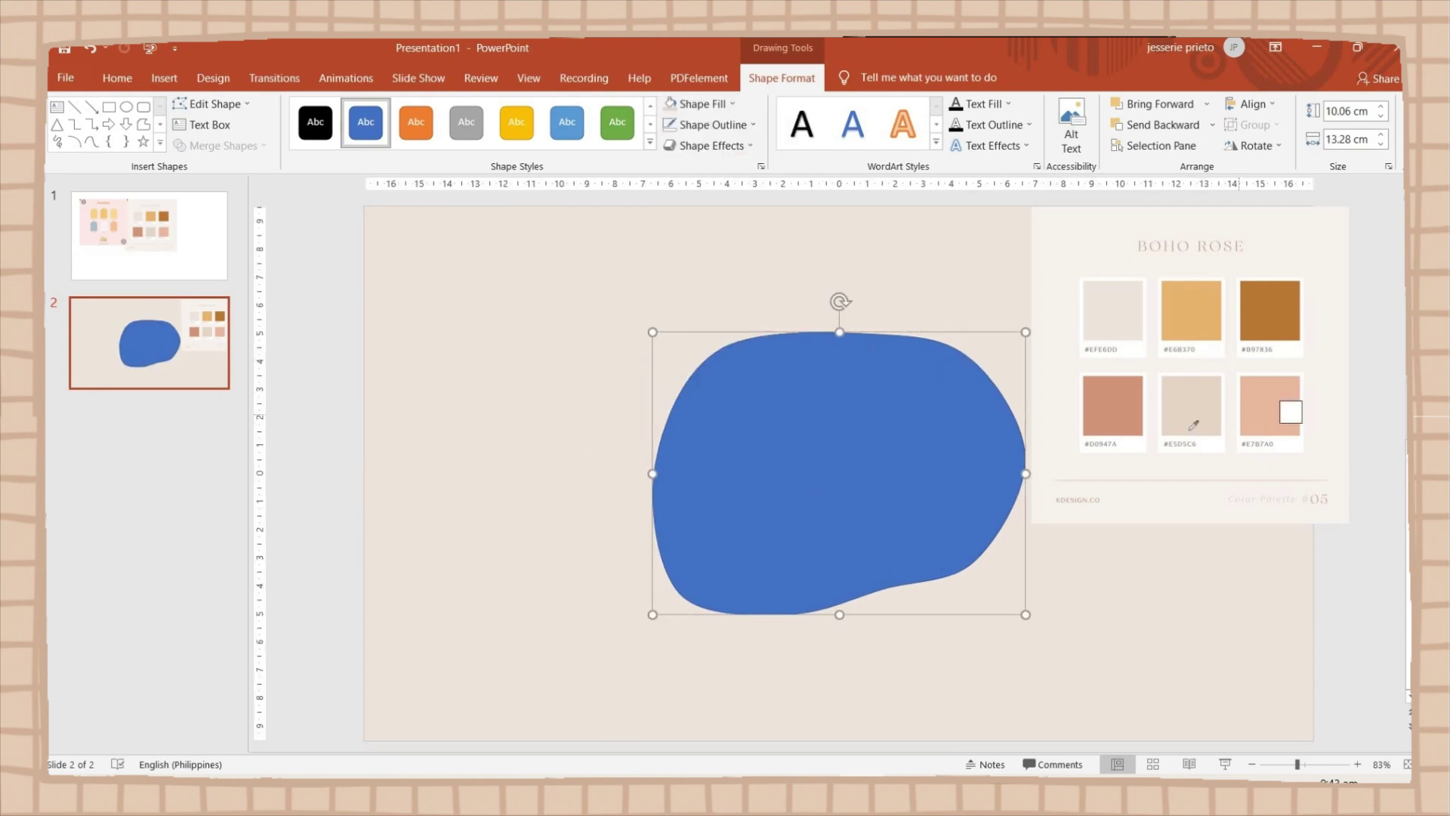
pyautogui.click(1276, 402)
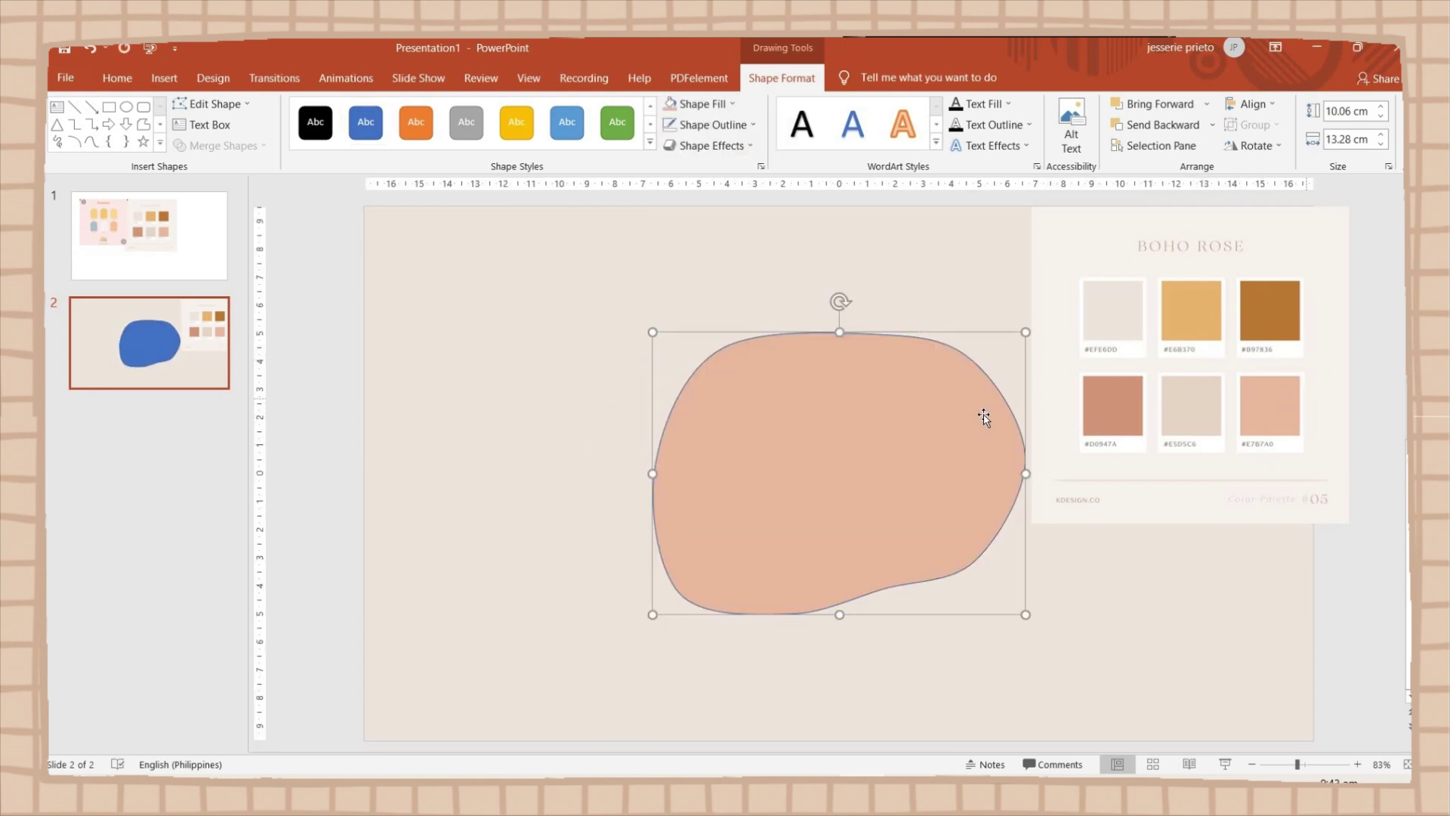
pyautogui.click(708, 127)
pyautogui.click(728, 317)
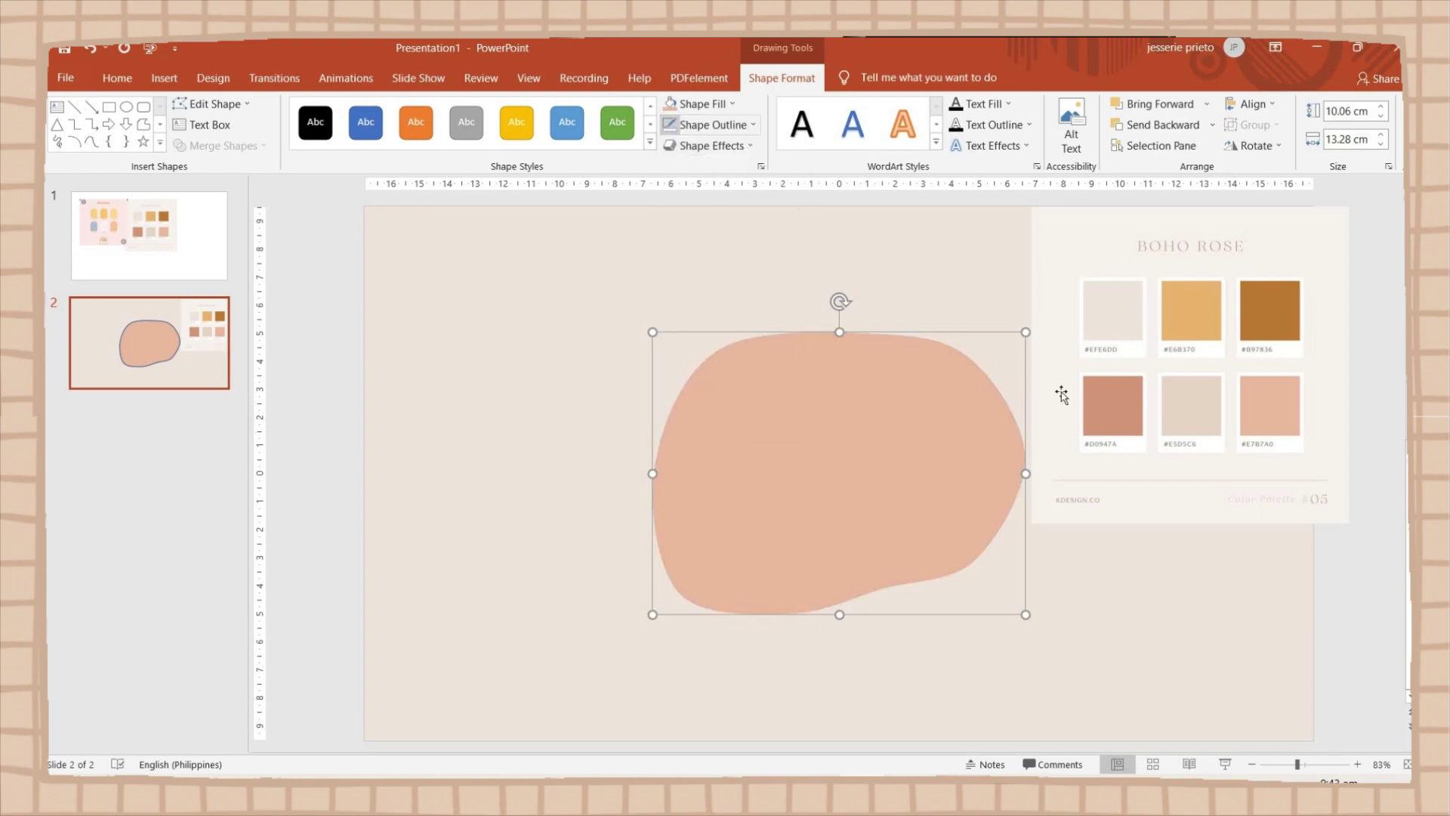
pyautogui.click(760, 166)
pyautogui.click(945, 605)
# Draw a freehand loop around the blob with no fill and a 2 pt #D0947A outline
pyautogui.click(164, 78)
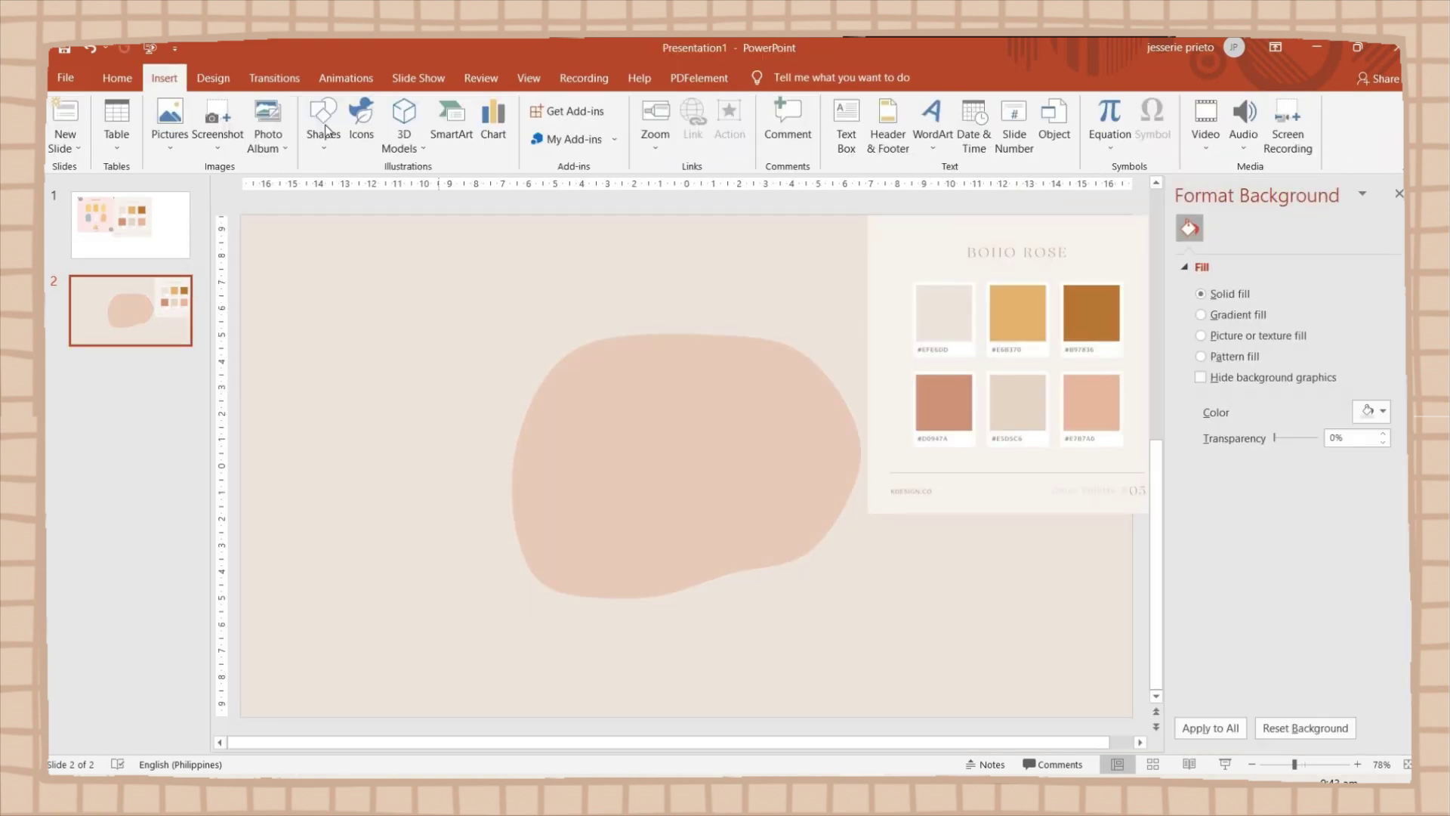
pyautogui.click(469, 239)
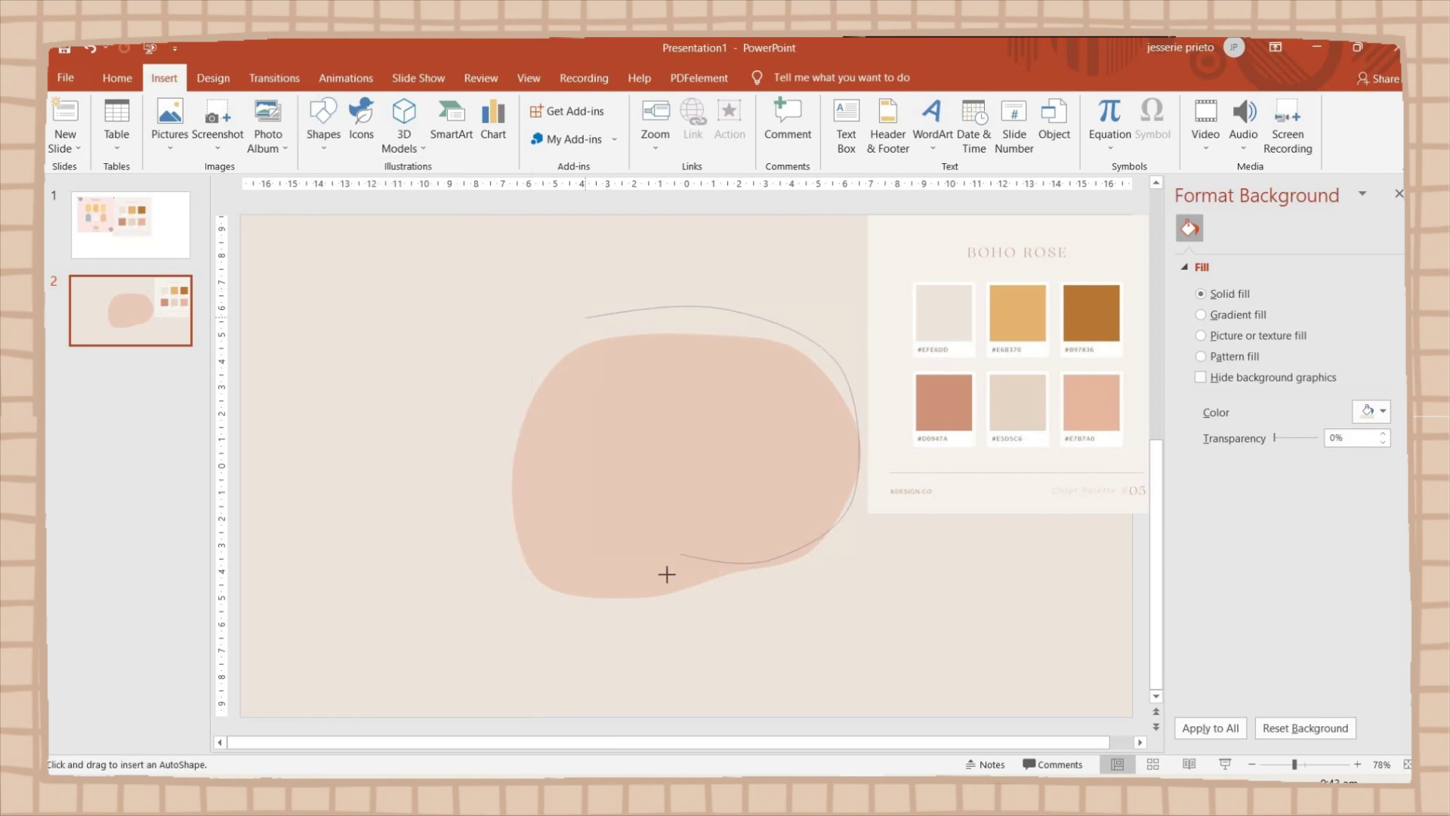
pyautogui.moveTo(663, 578)
pyautogui.mouseDown()
pyautogui.moveTo(547, 587)
pyautogui.moveTo(508, 557)
pyautogui.moveTo(483, 440)
pyautogui.moveTo(522, 357)
pyautogui.moveTo(586, 316)
pyautogui.mouseUp()
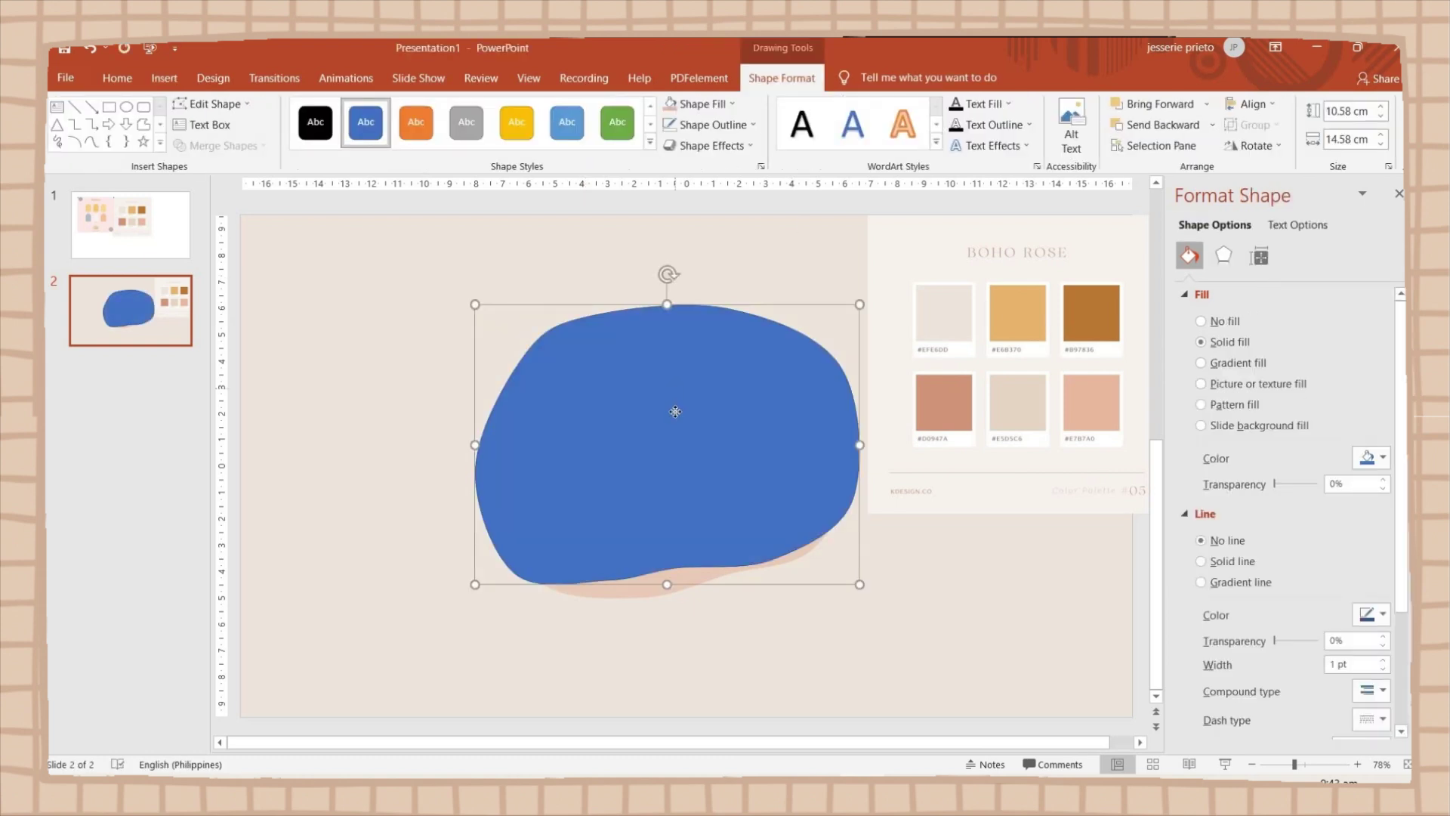
pyautogui.click(710, 110)
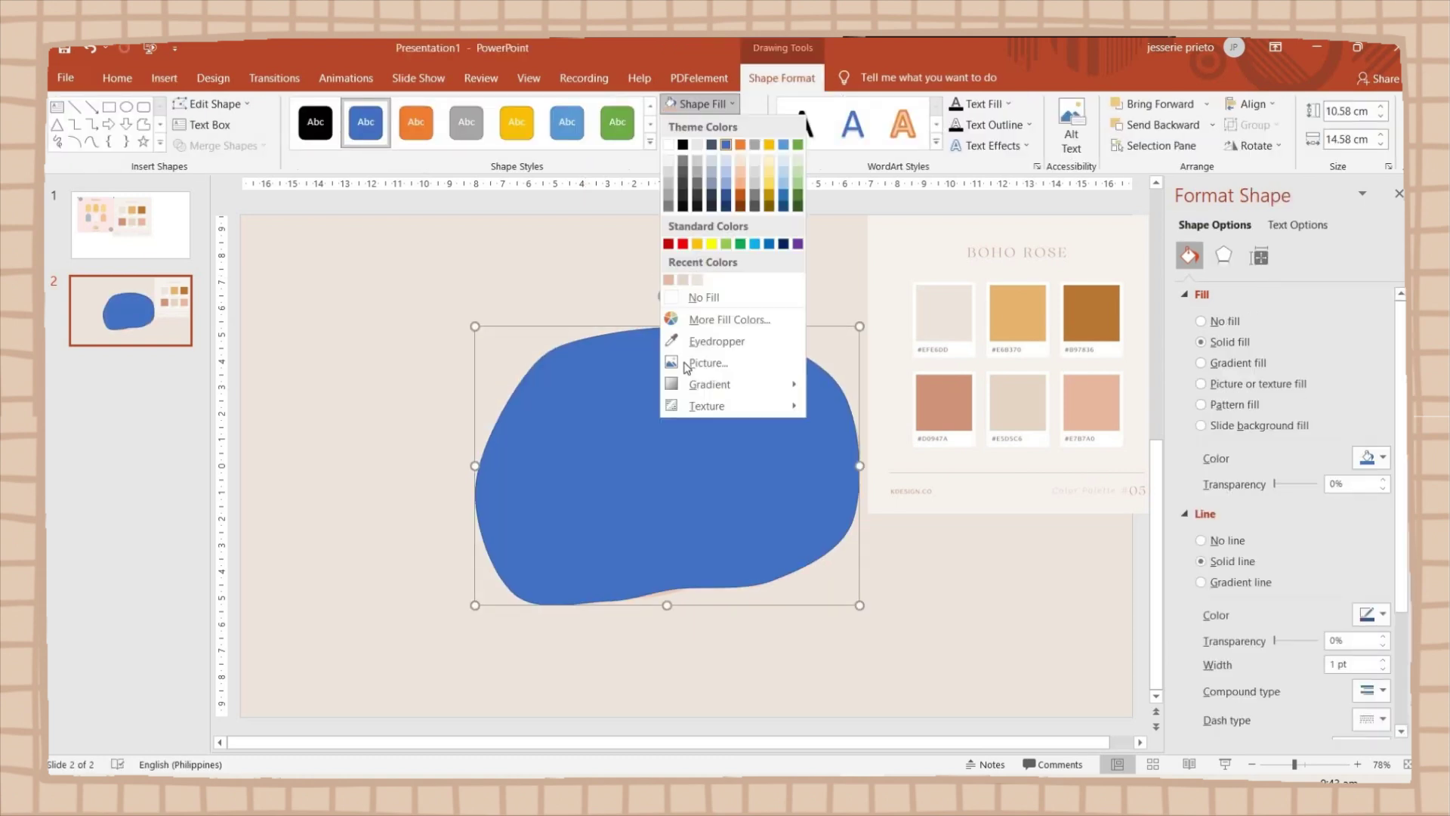
pyautogui.click(704, 297)
pyautogui.click(710, 125)
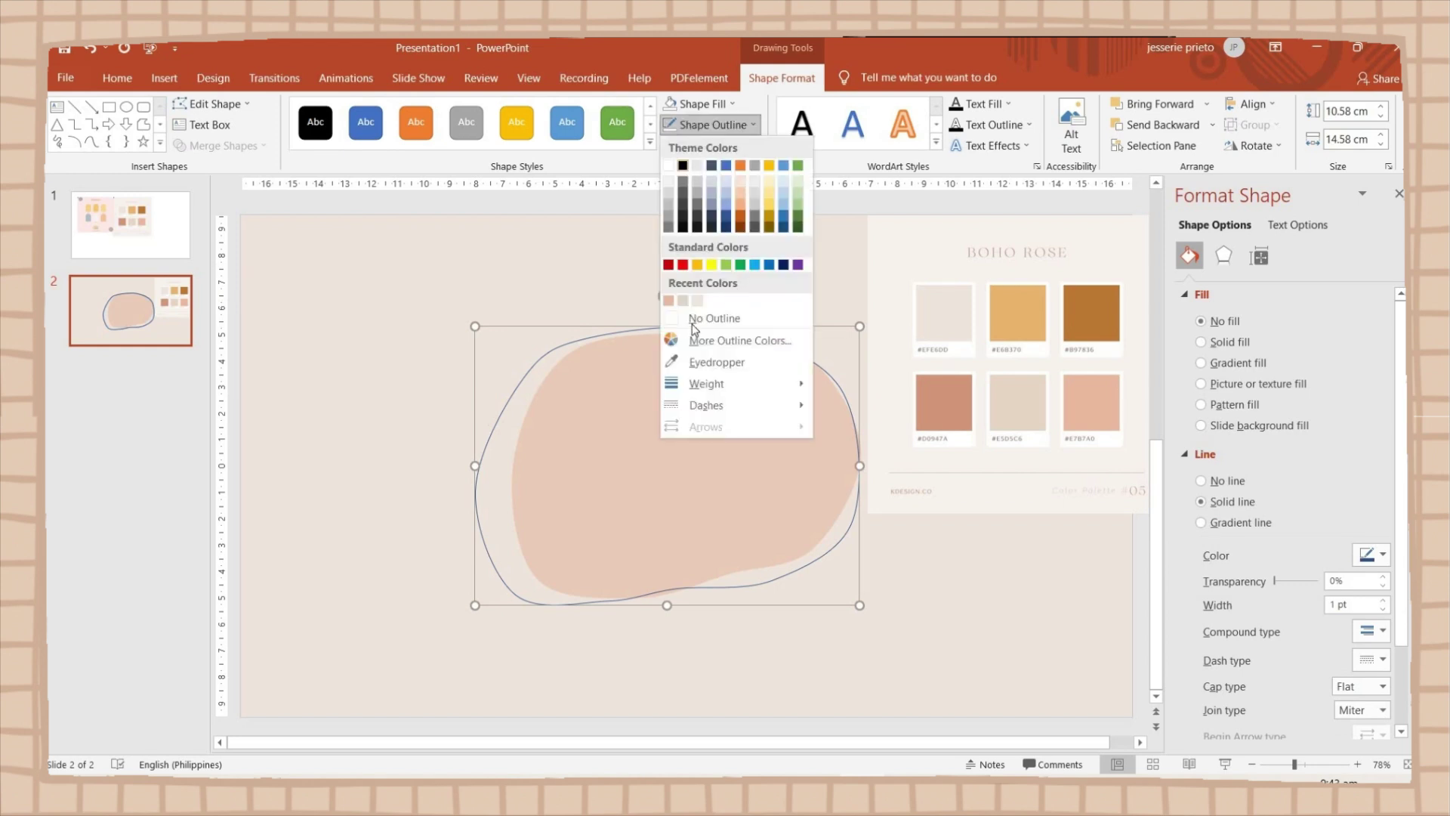
pyautogui.click(702, 365)
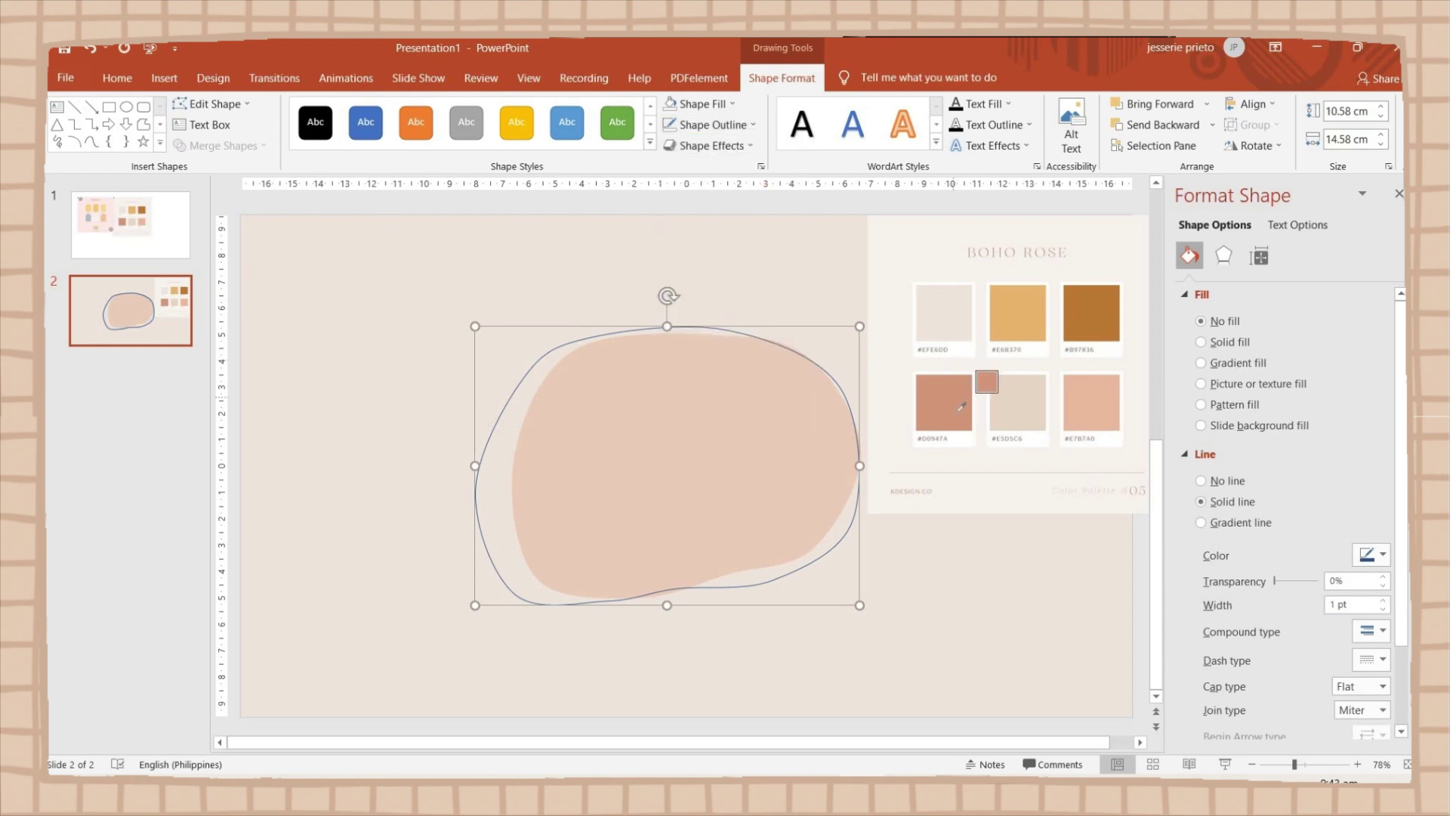
pyautogui.click(960, 407)
pyautogui.scroll(-2, 1284, 529)
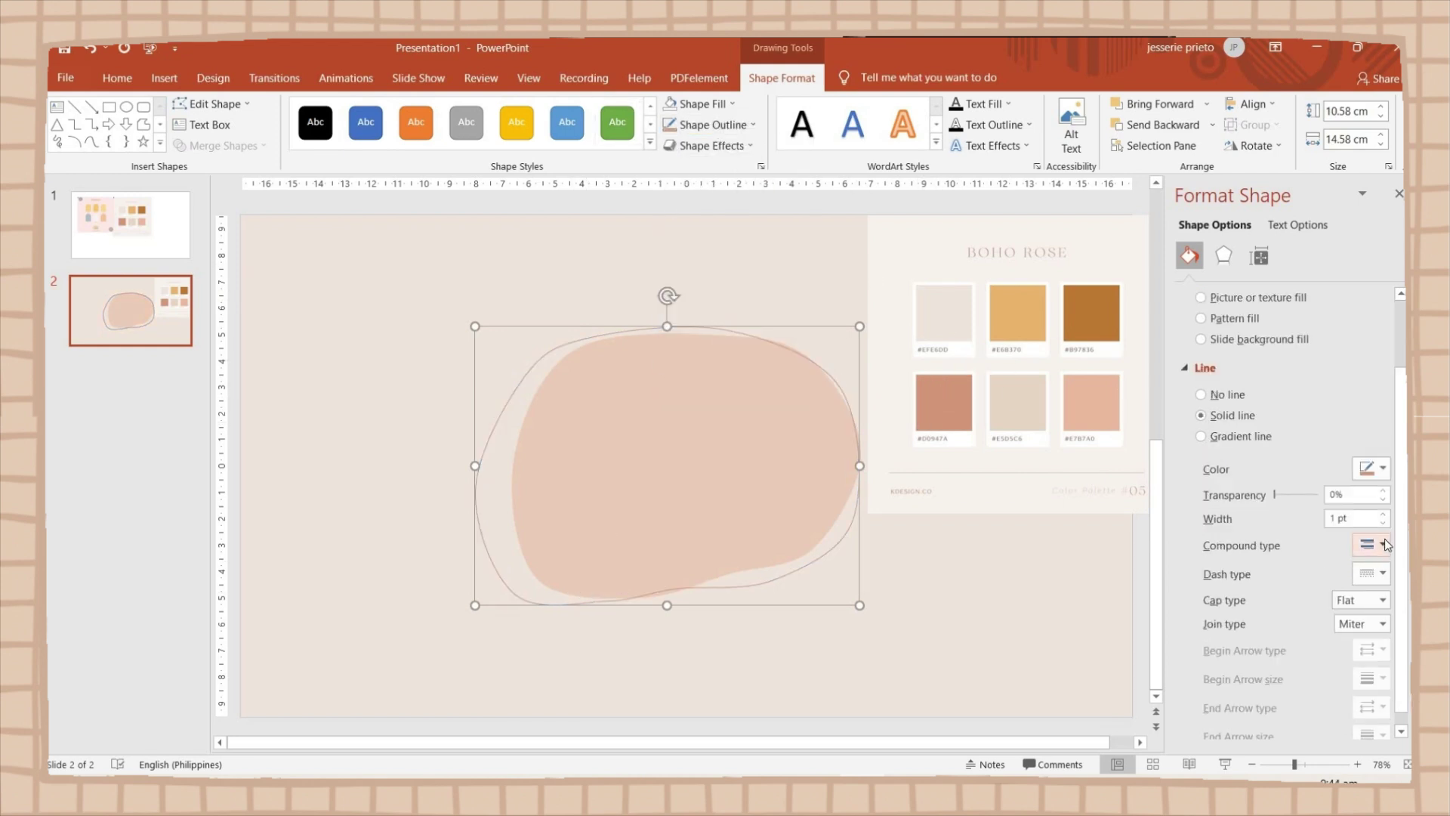
pyautogui.click(1383, 514)
pyautogui.click(1384, 513)
pyautogui.click(1384, 513)
pyautogui.click(1383, 513)
# Resize and align the outlined loop over the peach blob
pyautogui.moveTo(495, 591); pyautogui.dragTo(544, 597)
pyautogui.moveTo(684, 543)
pyautogui.mouseDown()
pyautogui.moveTo(705, 543)
pyautogui.moveTo(689, 551)
pyautogui.mouseUp()
pyautogui.moveTo(847, 445); pyautogui.dragTo(865, 465)
pyautogui.press('Escape')
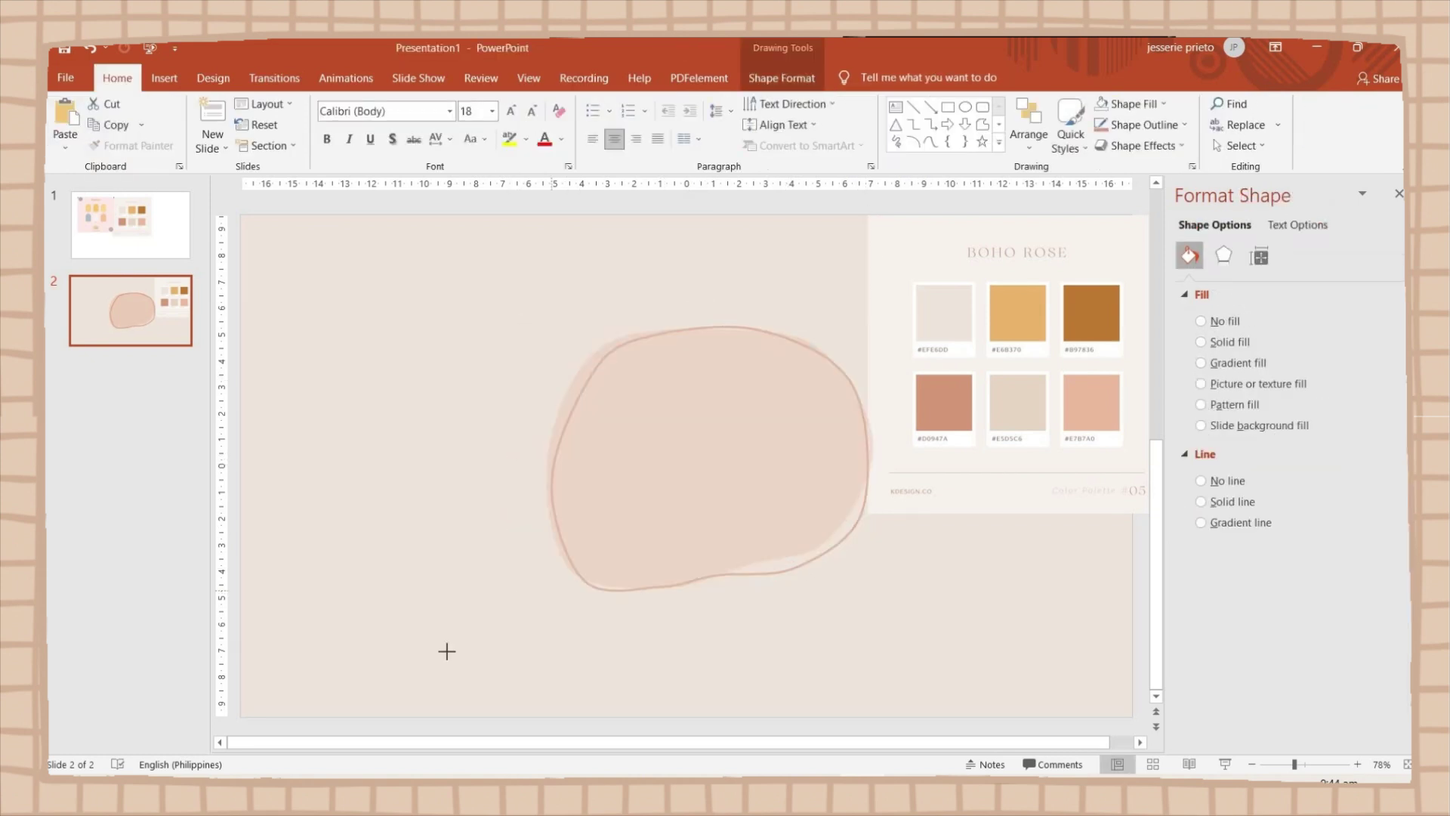
# Paste a blob copy at the upper left, fill it golden #E6B370, and make it mostly transparent
pyautogui.hotkey('ctrl', 'v')
pyautogui.moveTo(439, 568); pyautogui.dragTo(476, 330)
pyautogui.click(1383, 459)
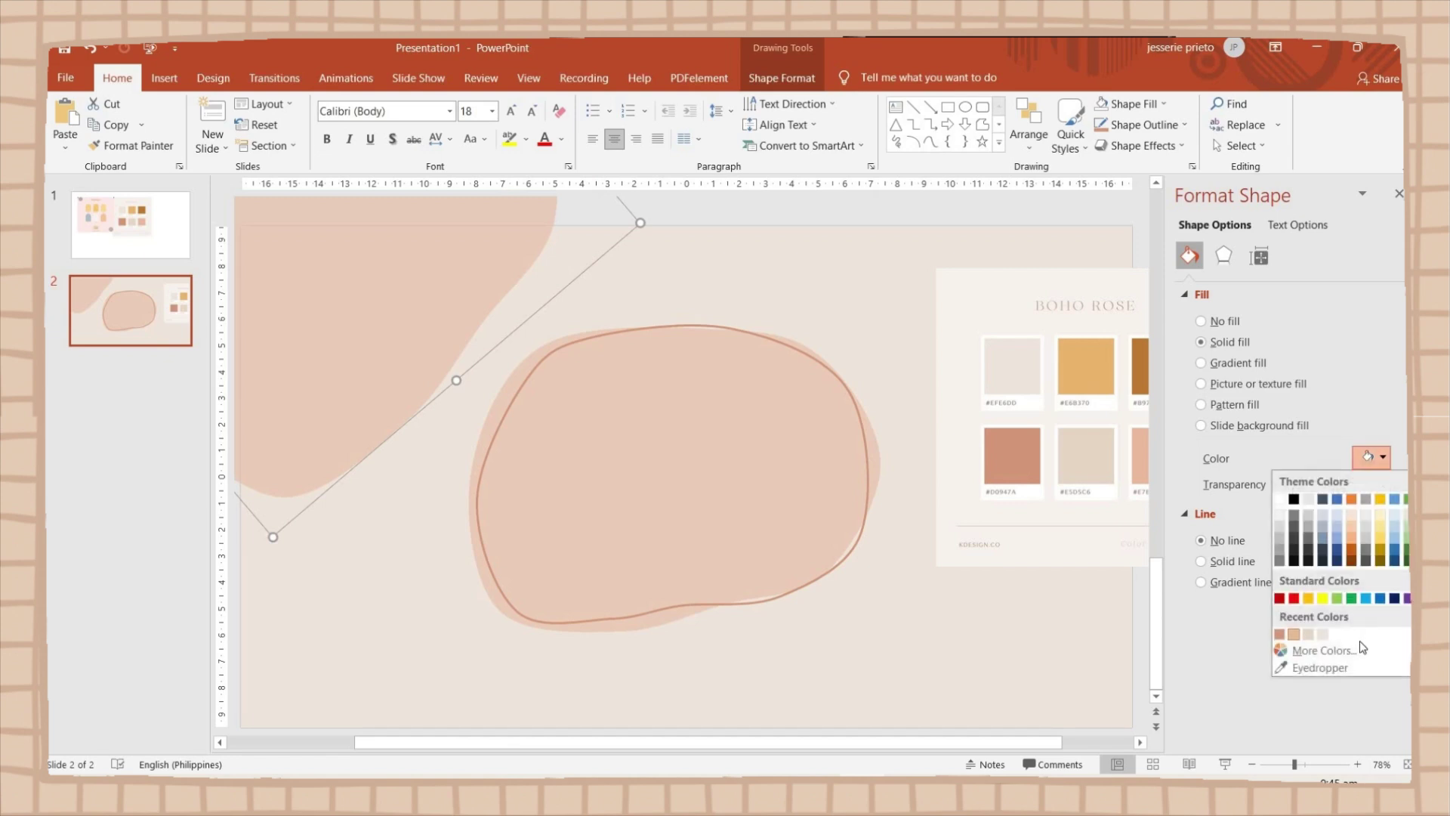
pyautogui.click(1321, 668)
pyautogui.click(1095, 364)
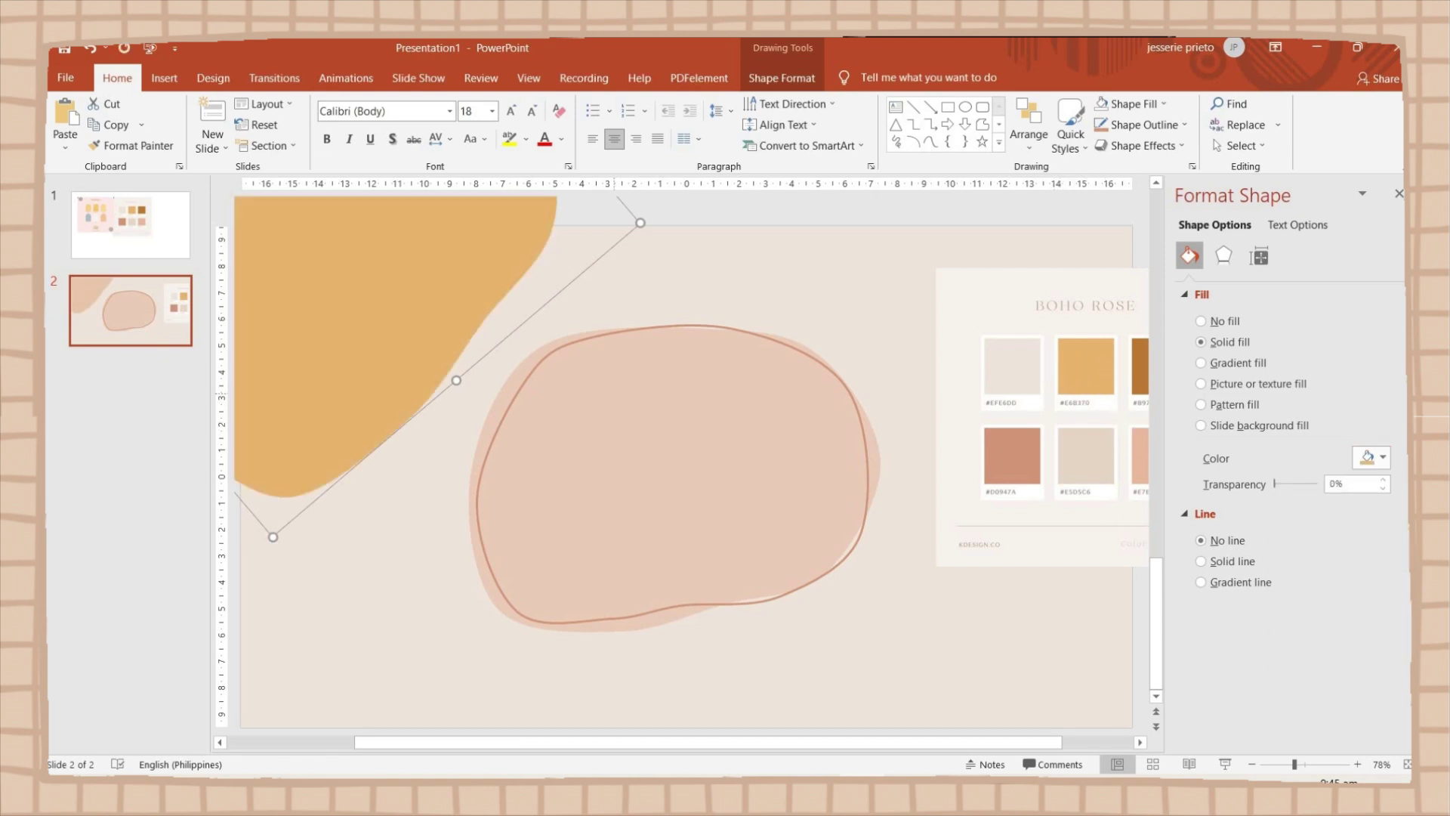
pyautogui.moveTo(1285, 491); pyautogui.dragTo(1312, 491)
# Duplicate the golden blob to the lower right, rotated, at 86% transparency
pyautogui.click(781, 487)
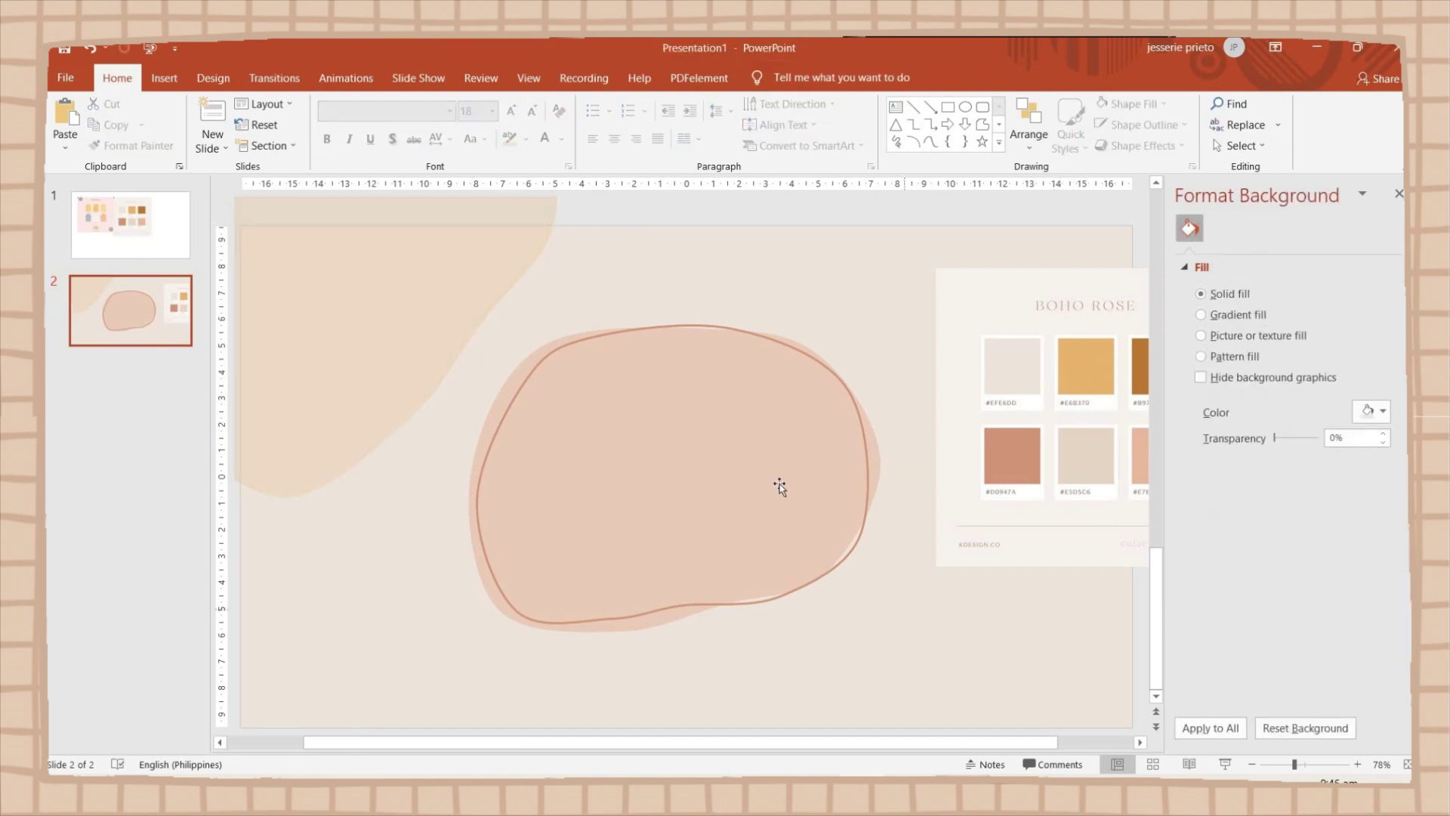
pyautogui.click(524, 298)
pyautogui.hotkey('ctrl', 'c')
pyautogui.hotkey('ctrl', 'v')
pyautogui.moveTo(834, 346); pyautogui.dragTo(906, 519)
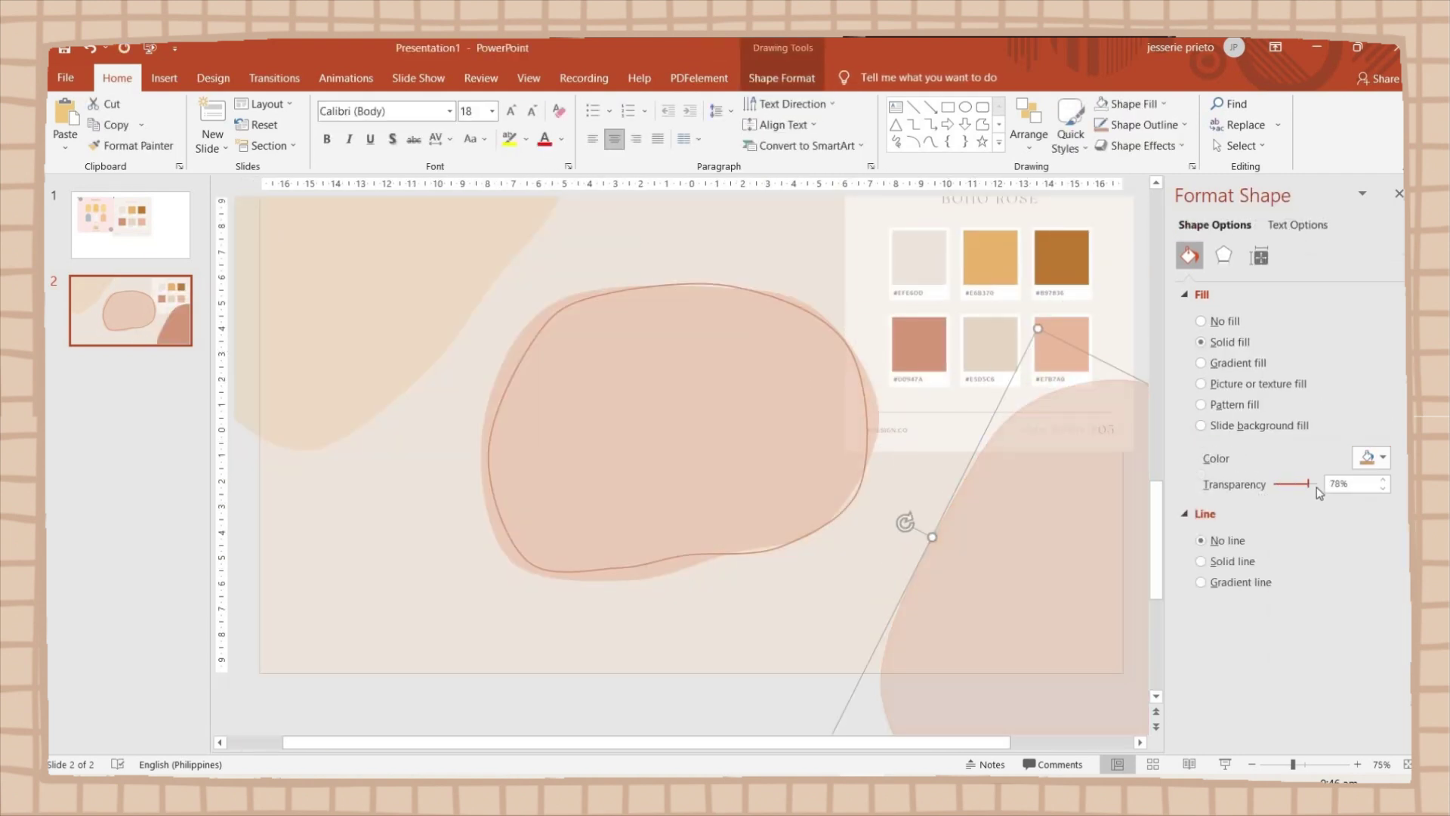
pyautogui.click(998, 583)
# Paste more blob copies, placing one at the lower left and another near the top
pyautogui.hotkey('ctrl', 'v')
pyautogui.moveTo(648, 560); pyautogui.dragTo(486, 609)
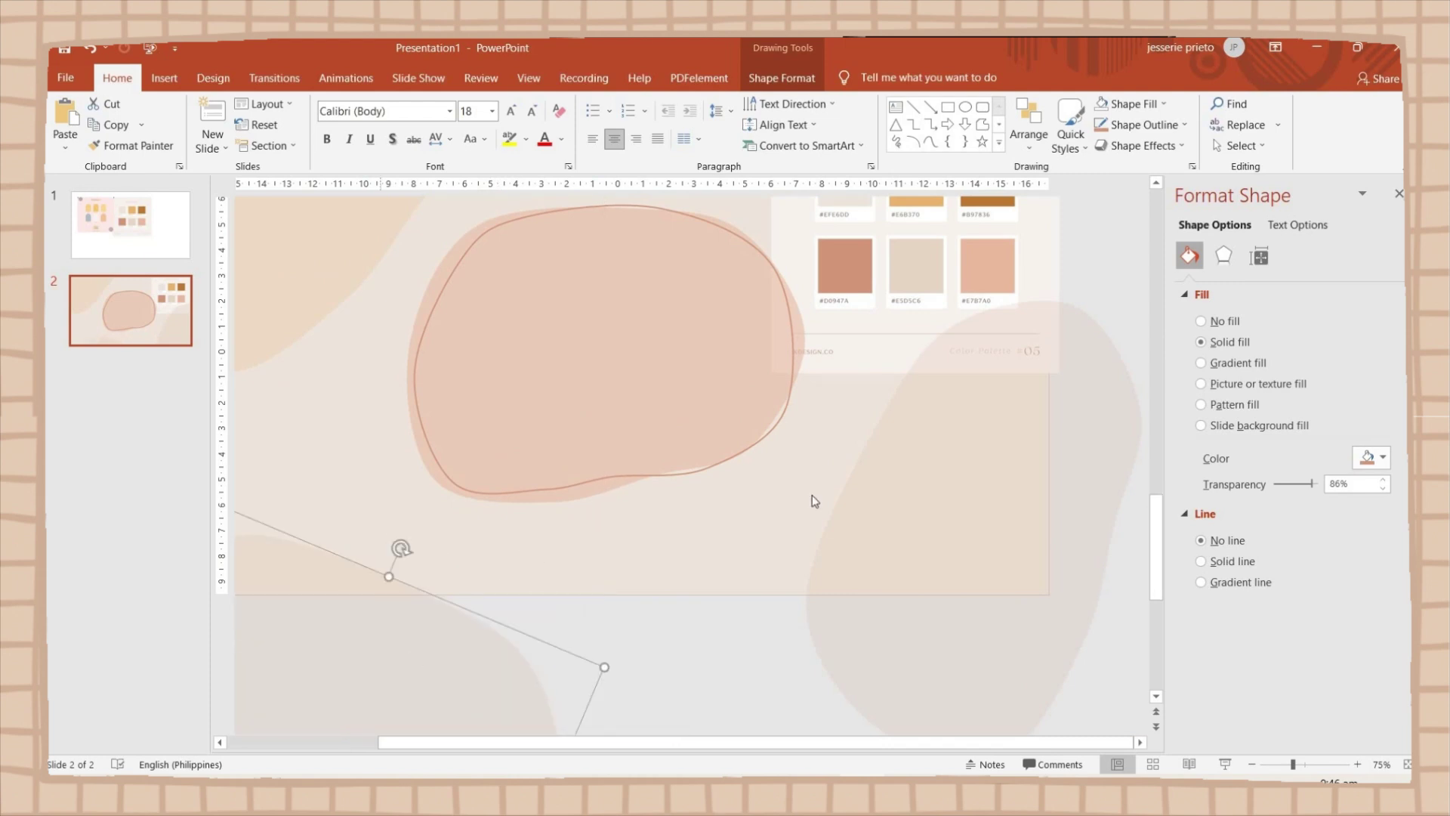
pyautogui.scroll(1, 982, 499)
pyautogui.scroll(3, 1069, 259)
pyautogui.hscroll(-3, 1068, 259)
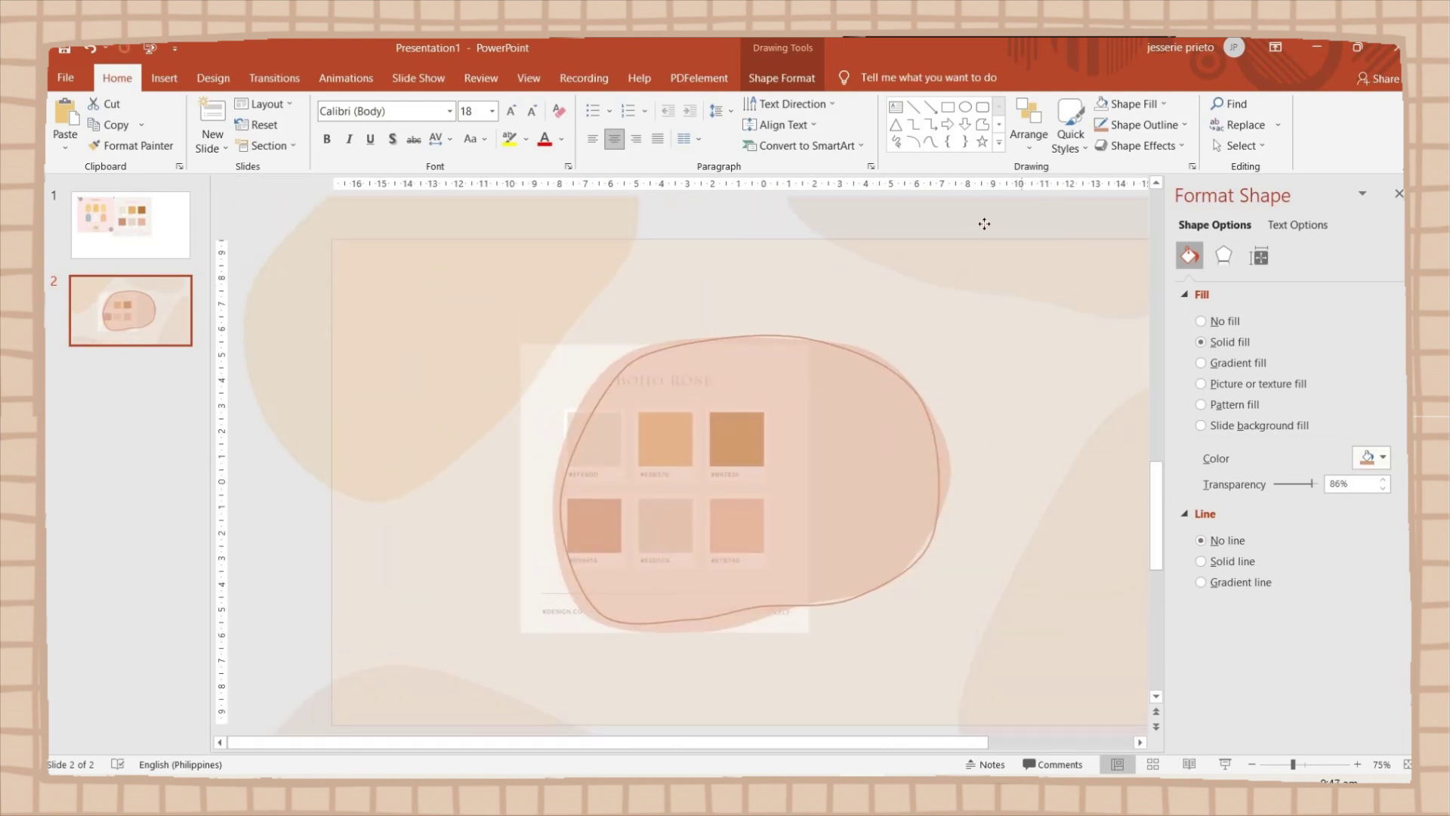
pyautogui.click(1017, 260)
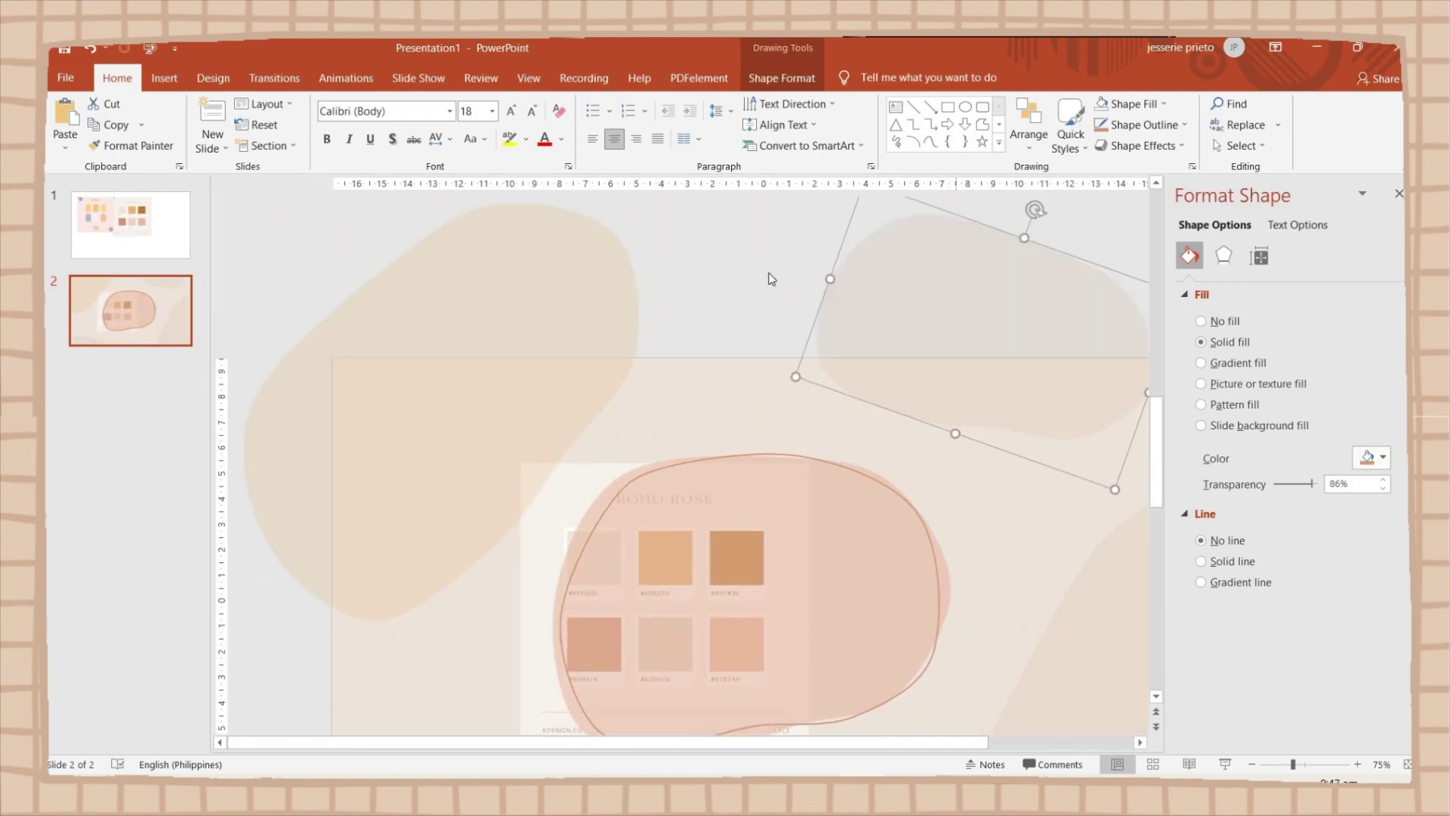
pyautogui.click(128, 312)
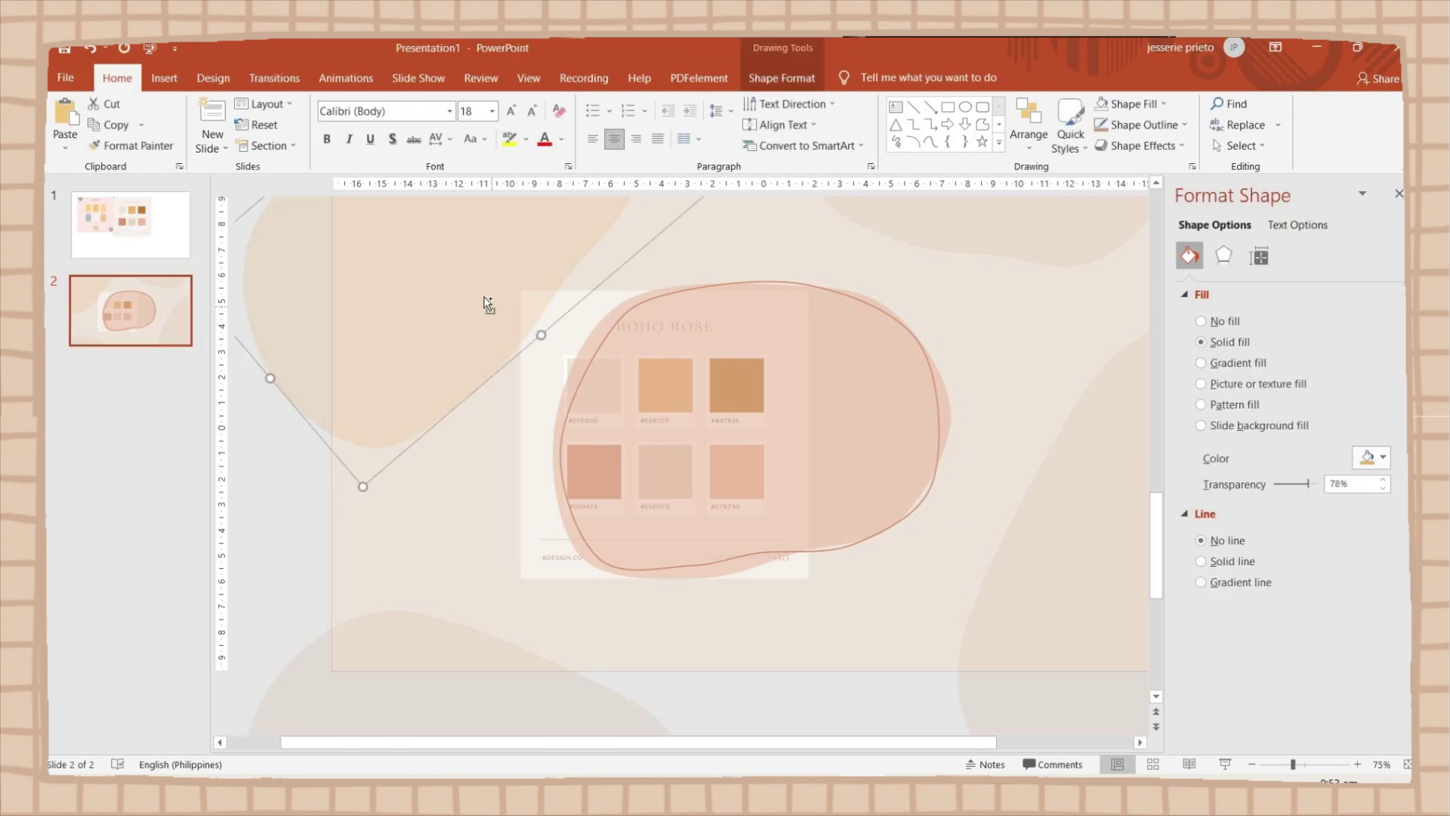
pyautogui.hotkey('ctrl', 'v')
pyautogui.moveTo(567, 451); pyautogui.dragTo(621, 394)
pyautogui.click(382, 654)
# Scatter further translucent blob copies around the slide edges
pyautogui.scroll(-2, 382, 654)
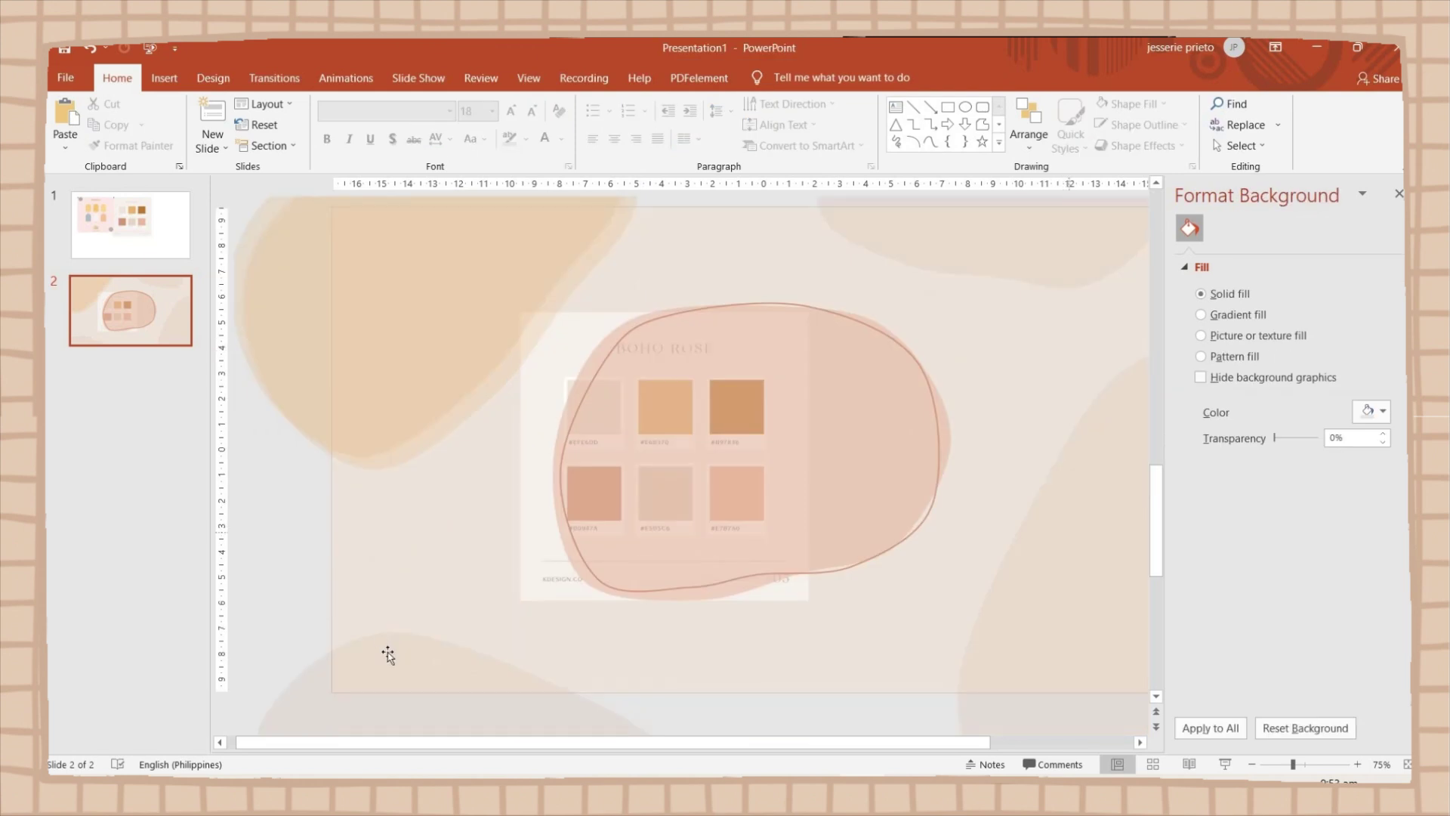
pyautogui.hotkey('ctrl', 'v')
pyautogui.click(793, 431)
pyautogui.scroll(4, 793, 430)
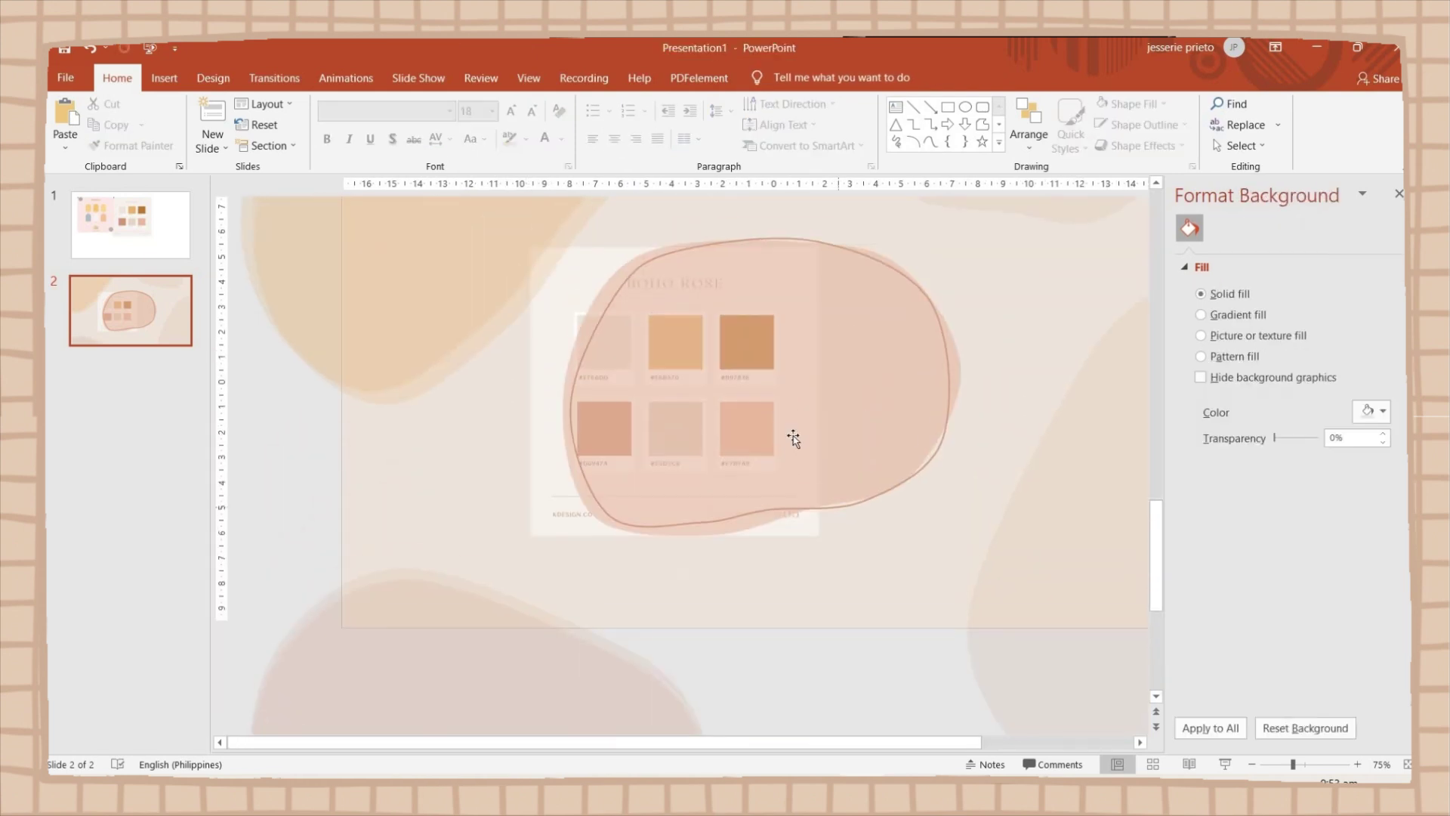
pyautogui.hotkey('ctrl', 'v')
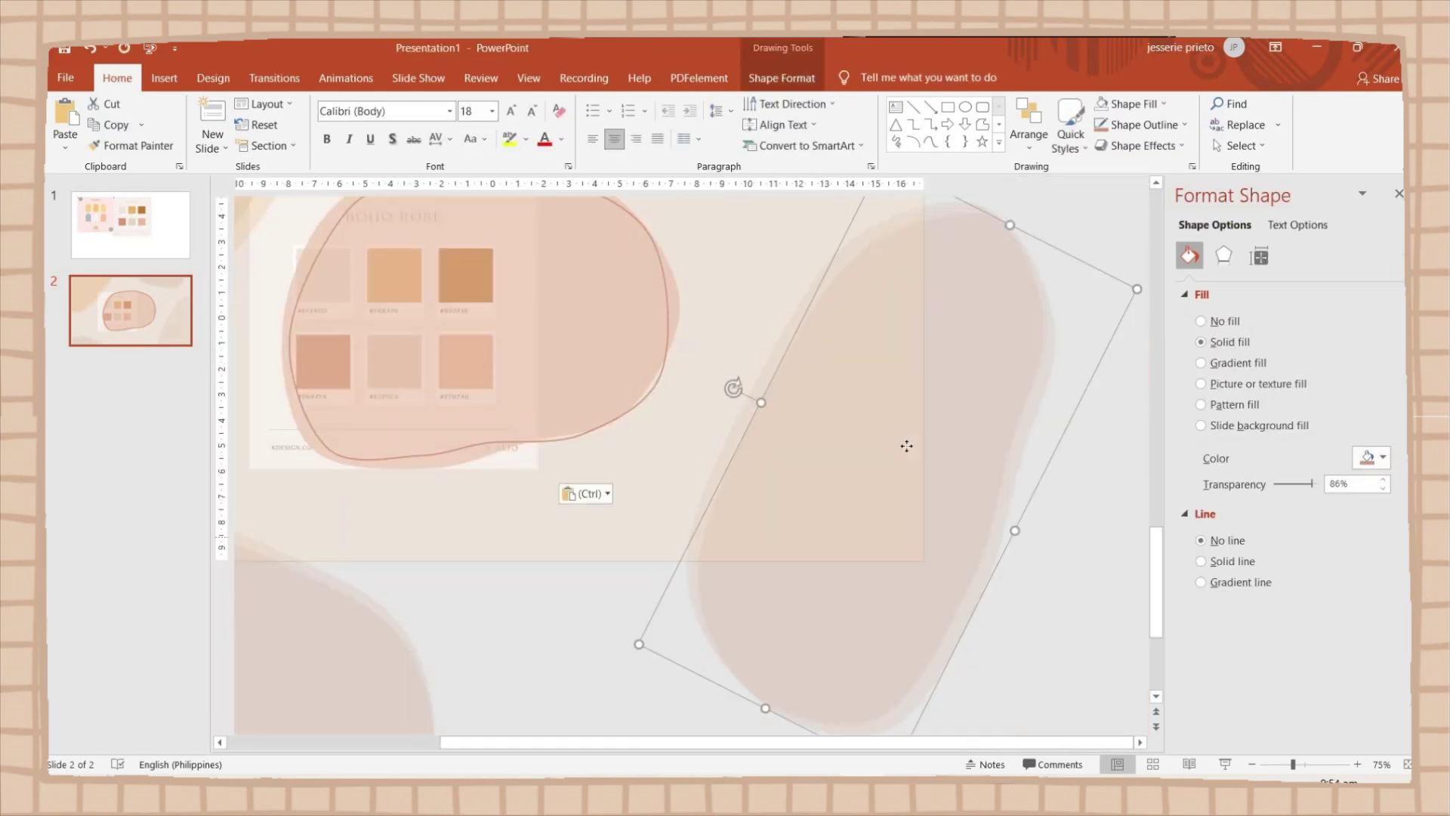
pyautogui.moveTo(907, 443); pyautogui.dragTo(664, 621)
pyautogui.click(85, 417)
pyautogui.click(164, 78)
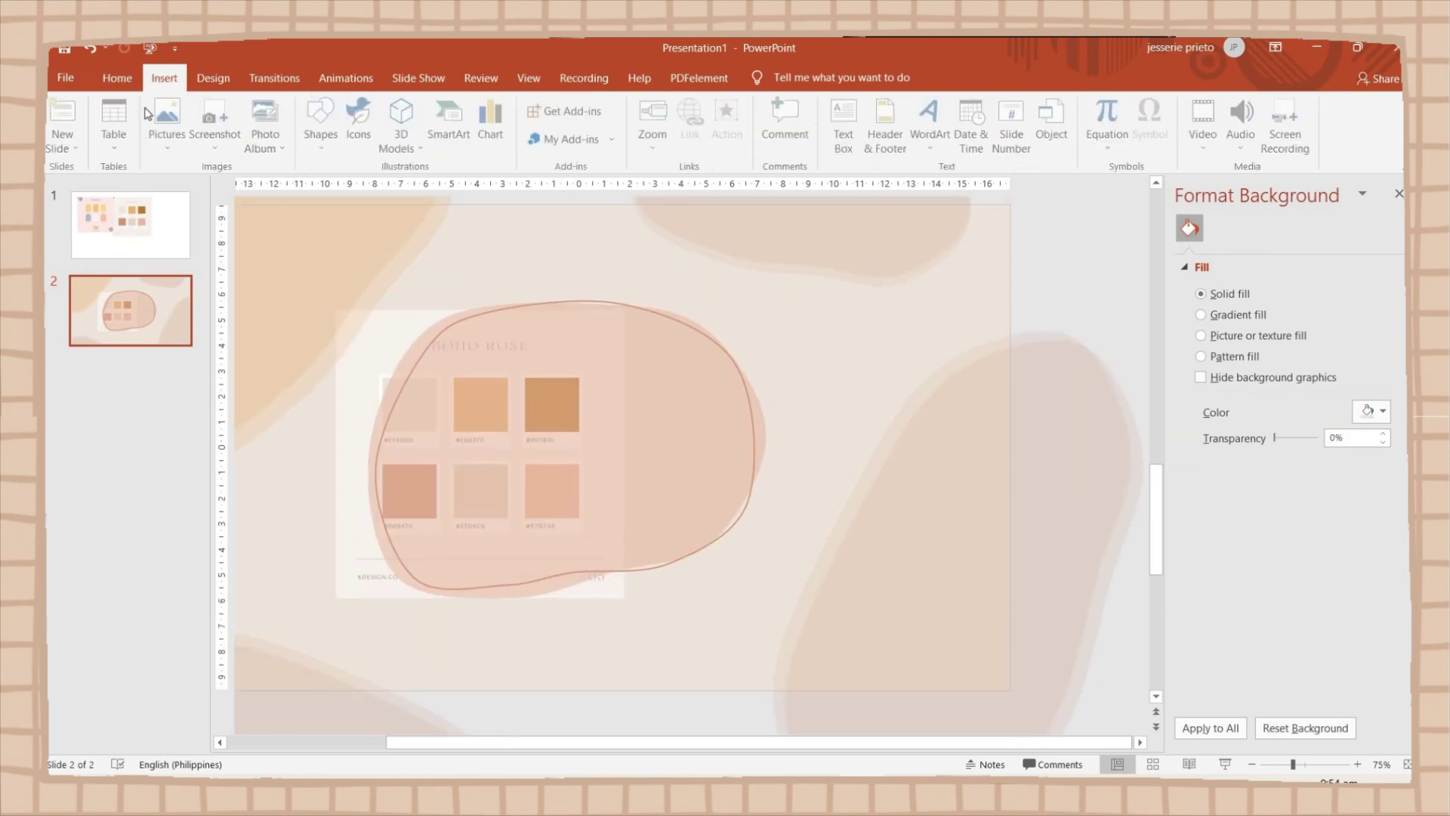
# Draw a thin line at the upper right and duplicate it downward with Ctrl+D
pyautogui.click(337, 135)
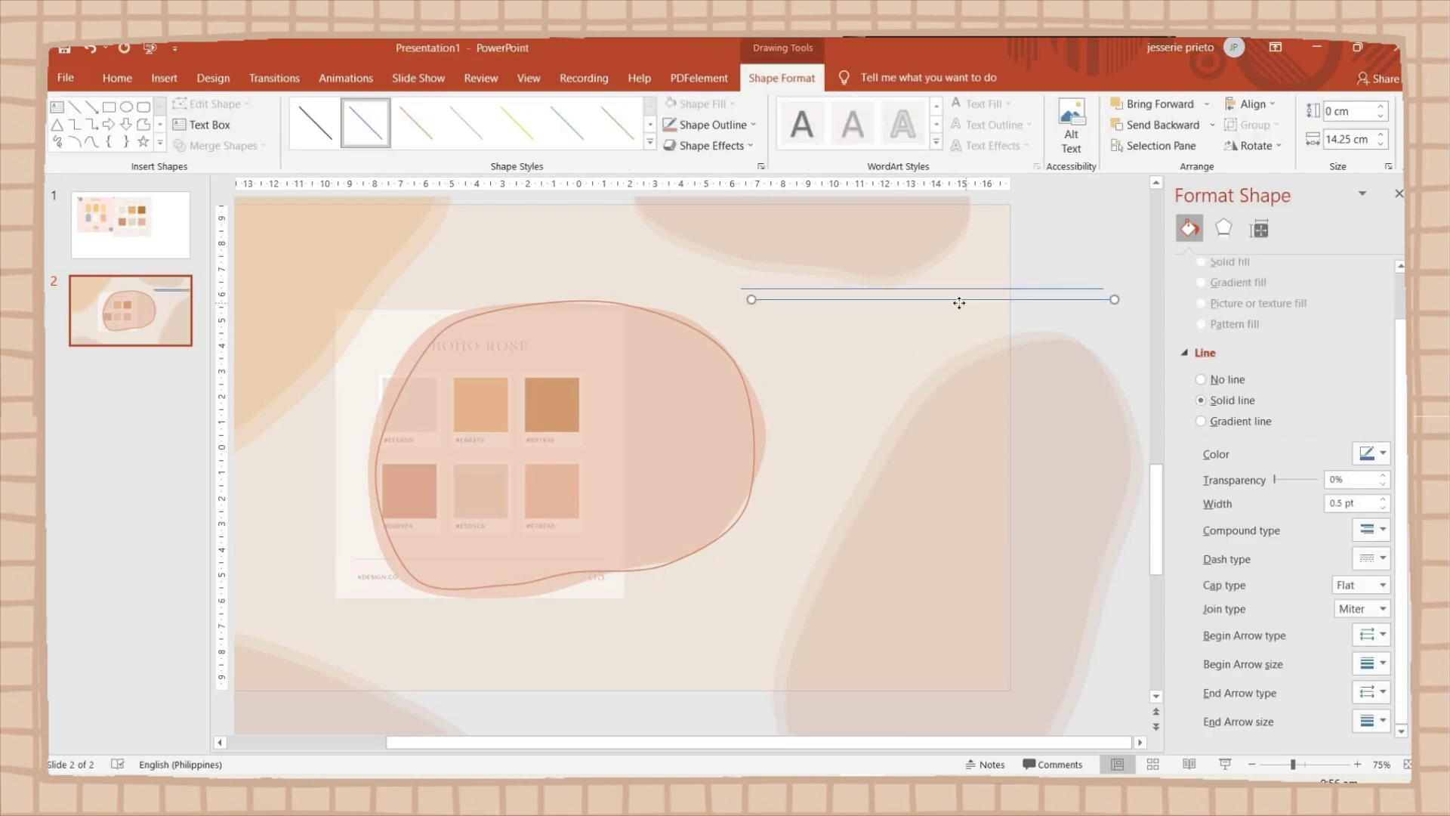
pyautogui.moveTo(959, 303); pyautogui.dragTo(874, 402)
pyautogui.hotkey('ctrl', 'd')
pyautogui.keyDown('ctrl'); pyautogui.click(853, 299); pyautogui.keyUp('ctrl')
pyautogui.click(1076, 279)
# Group the five stacked lines and nudge the group slightly left
pyautogui.click(838, 289)
pyautogui.keyDown('ctrl'); pyautogui.click(838, 300); pyautogui.keyUp('ctrl')
pyautogui.keyDown('ctrl'); pyautogui.click(837, 310); pyautogui.keyUp('ctrl')
pyautogui.keyDown('ctrl'); pyautogui.click(837, 322); pyautogui.keyUp('ctrl')
pyautogui.keyDown('ctrl'); pyautogui.click(836, 335); pyautogui.keyUp('ctrl')
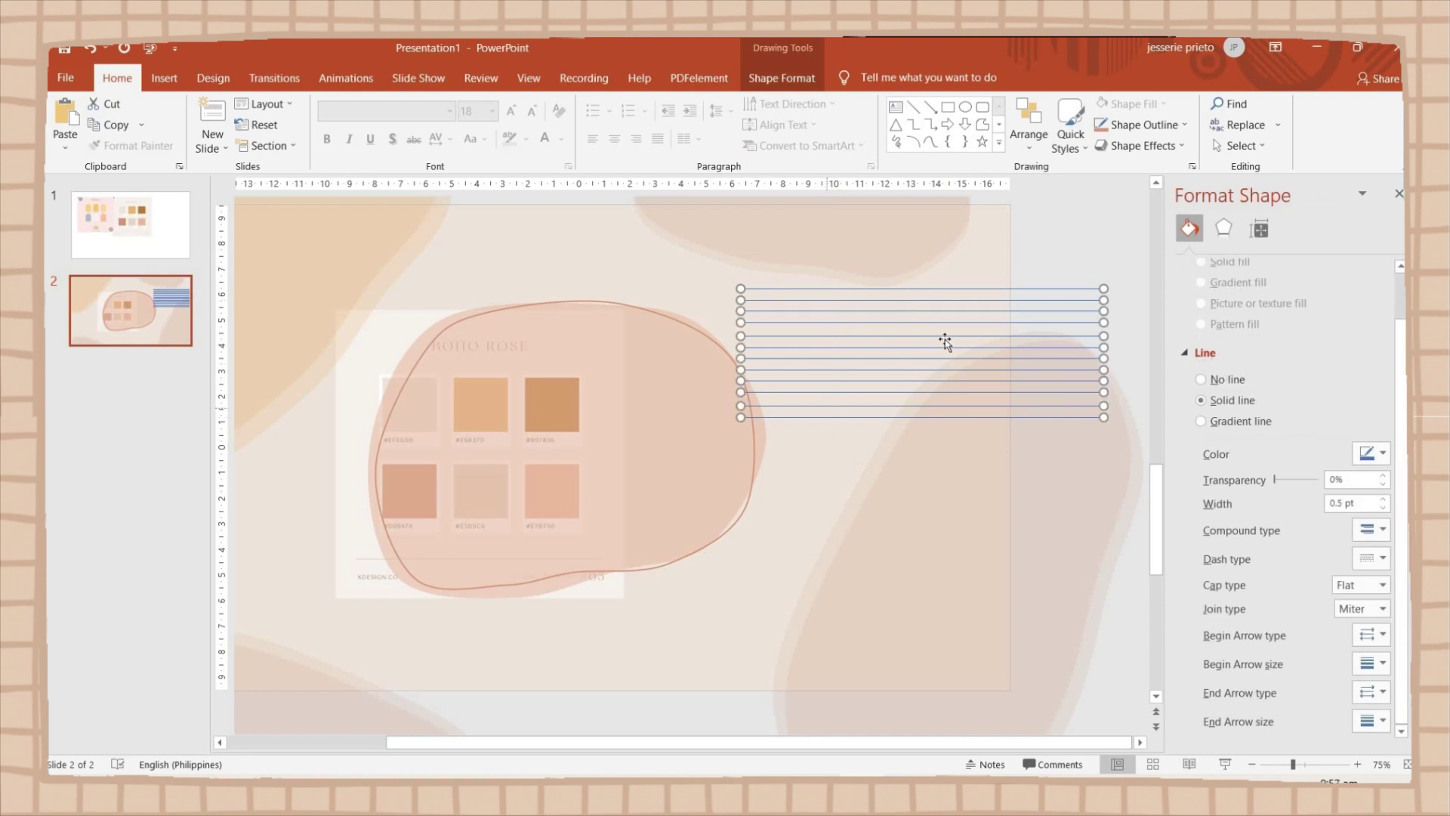
pyautogui.rightClick(969, 349)
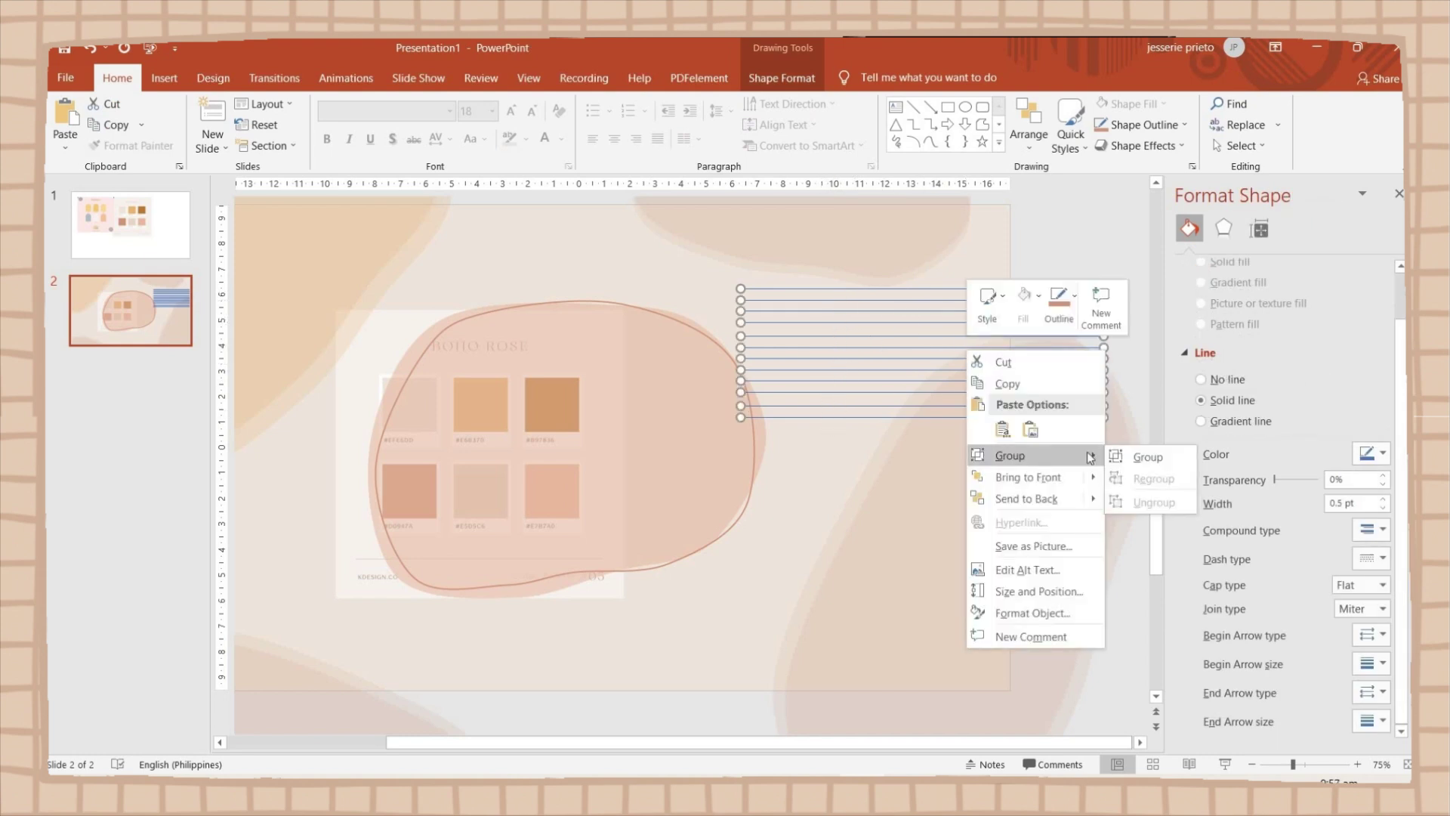
pyautogui.click(1137, 455)
pyautogui.moveTo(1000, 303); pyautogui.dragTo(928, 289)
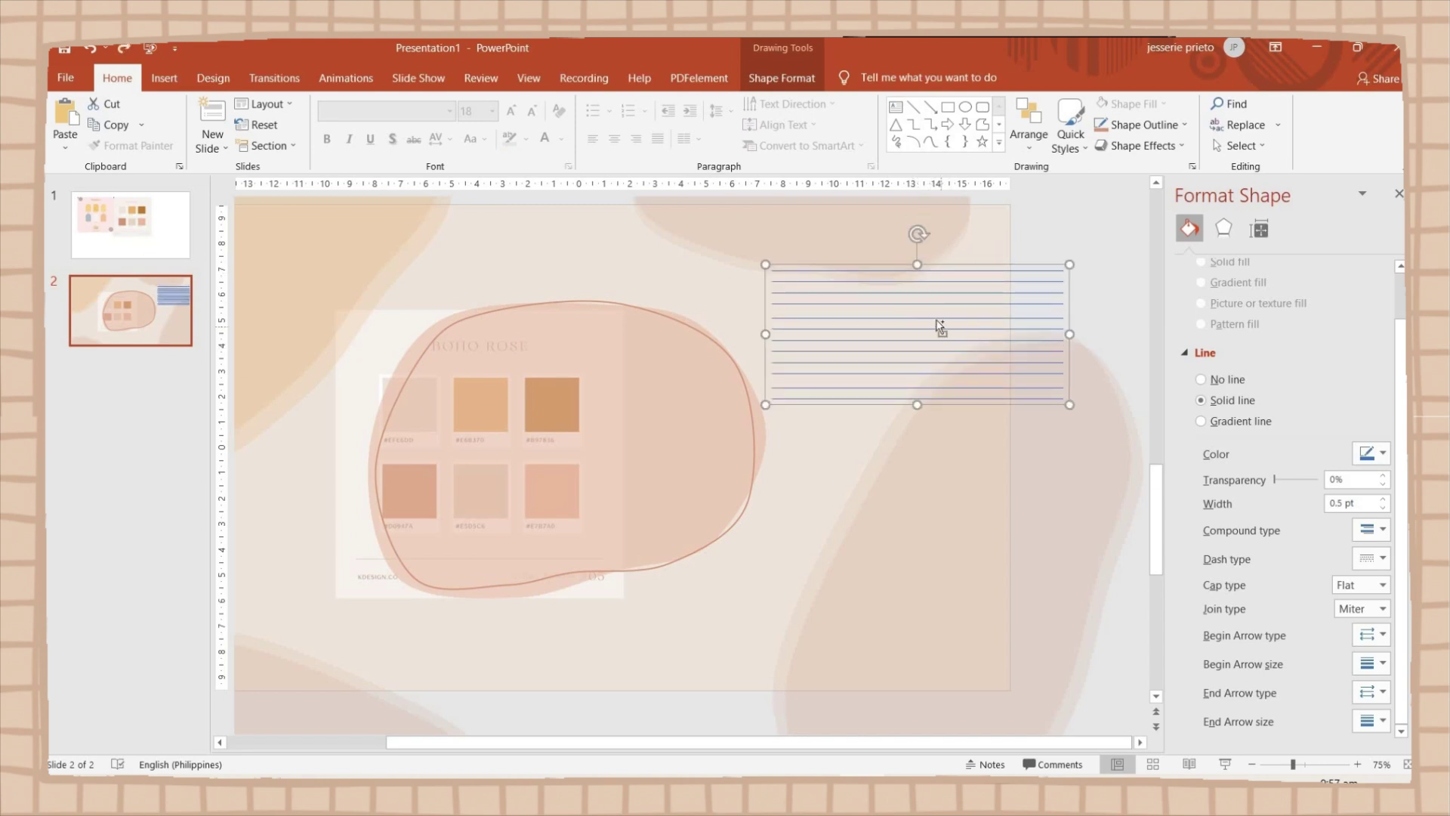
# Duplicate the line group, rotate the copy vertical, and resize both into a crisscross
pyautogui.hotkey('ctrl', 'v')
pyautogui.moveTo(991, 446); pyautogui.dragTo(987, 423)
pyautogui.moveTo(1064, 336); pyautogui.dragTo(1001, 336)
pyautogui.click(891, 468)
pyautogui.moveTo(881, 380); pyautogui.dragTo(809, 382)
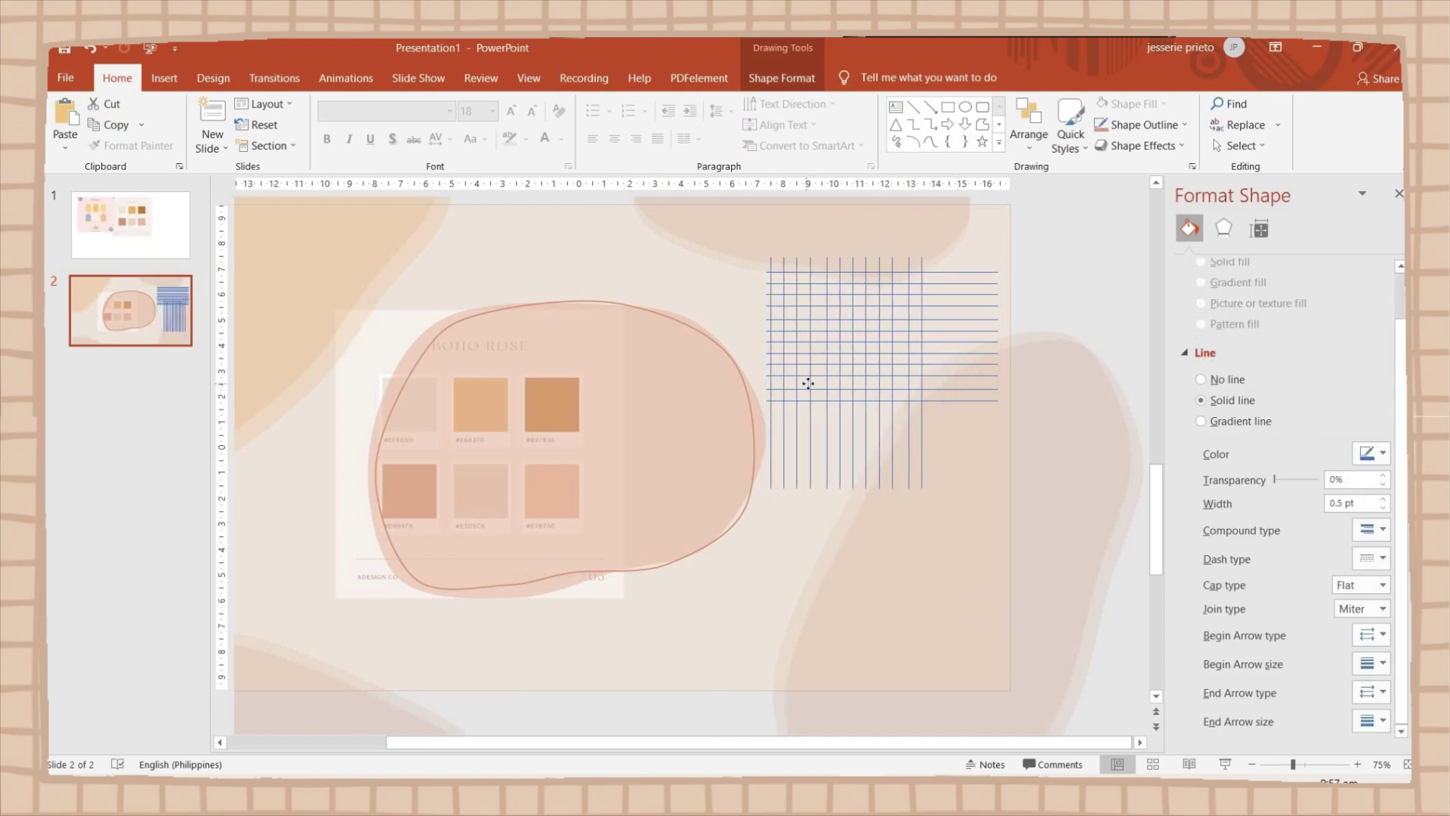
pyautogui.click(884, 378)
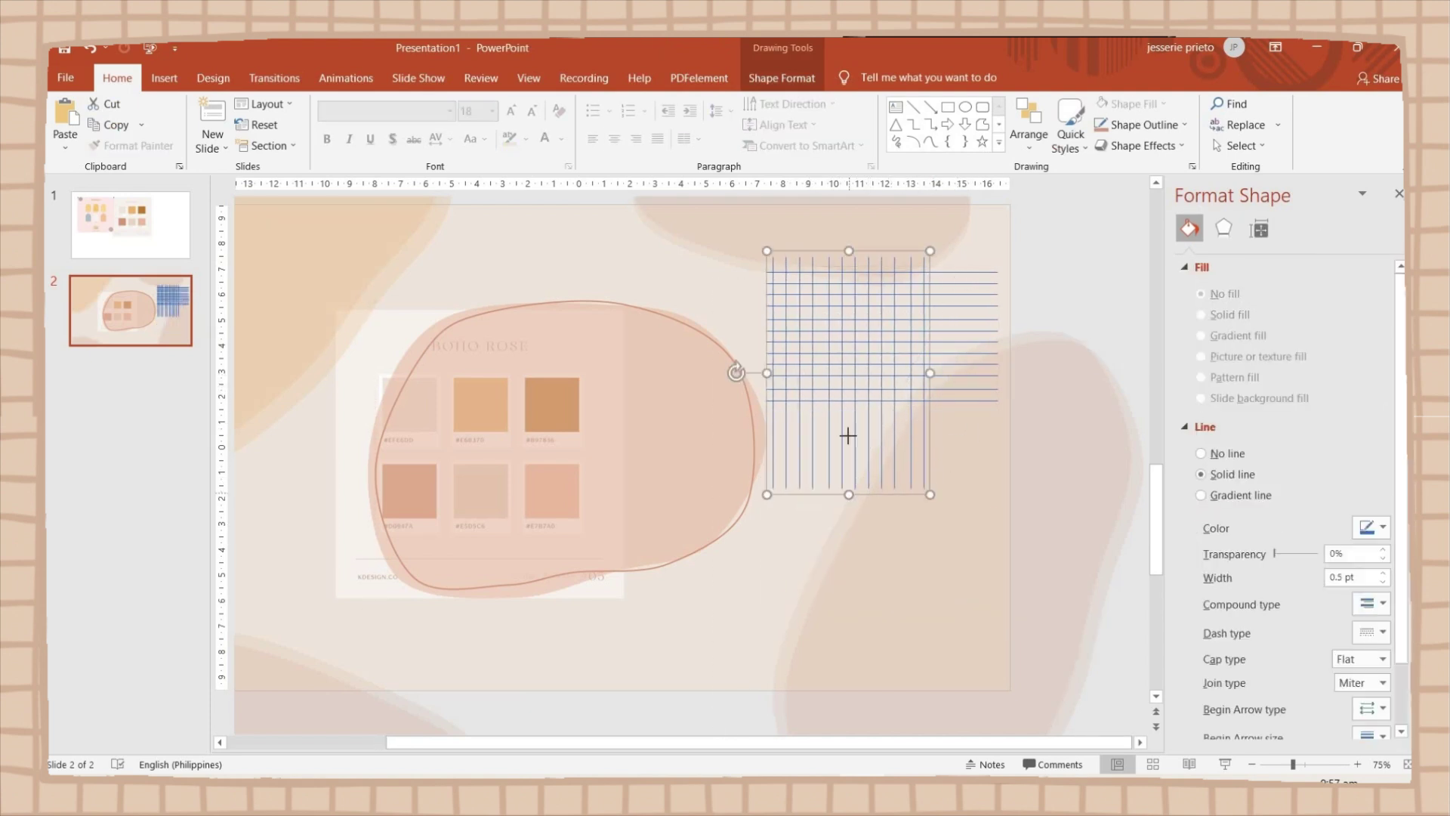
pyautogui.moveTo(848, 431); pyautogui.dragTo(843, 406)
pyautogui.moveTo(959, 328); pyautogui.dragTo(937, 325)
# Group the crisscross lines into one grid and colour it white
pyautogui.click(778, 308)
pyautogui.keyDown('shift'); pyautogui.click(919, 301); pyautogui.keyUp('shift')
pyautogui.rightClick(805, 347)
pyautogui.click(982, 472)
pyautogui.click(1375, 453)
pyautogui.click(1282, 495)
pyautogui.click(840, 365)
# Reposition the white grid, placing it at the slide's lower left
pyautogui.click(1047, 293)
pyautogui.moveTo(1047, 293); pyautogui.dragTo(1054, 219)
pyautogui.scroll(3, 998, 422)
pyautogui.click(1029, 437)
pyautogui.click(1028, 437)
pyautogui.moveTo(959, 492); pyautogui.dragTo(423, 574)
pyautogui.scroll(-3, 380, 516)
pyautogui.moveTo(379, 517); pyautogui.dragTo(494, 792)
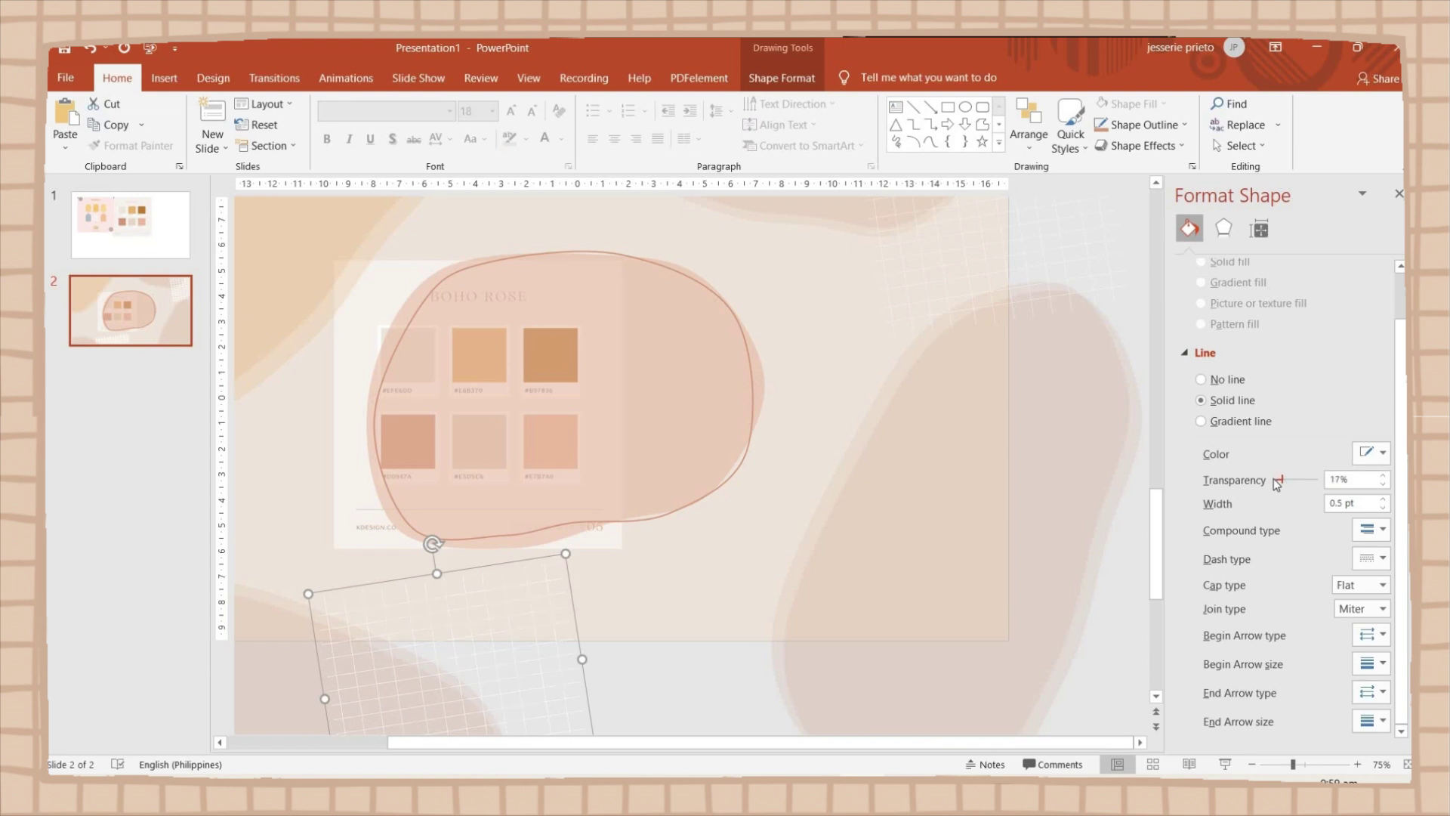
pyautogui.click(714, 660)
pyautogui.scroll(3, 989, 315)
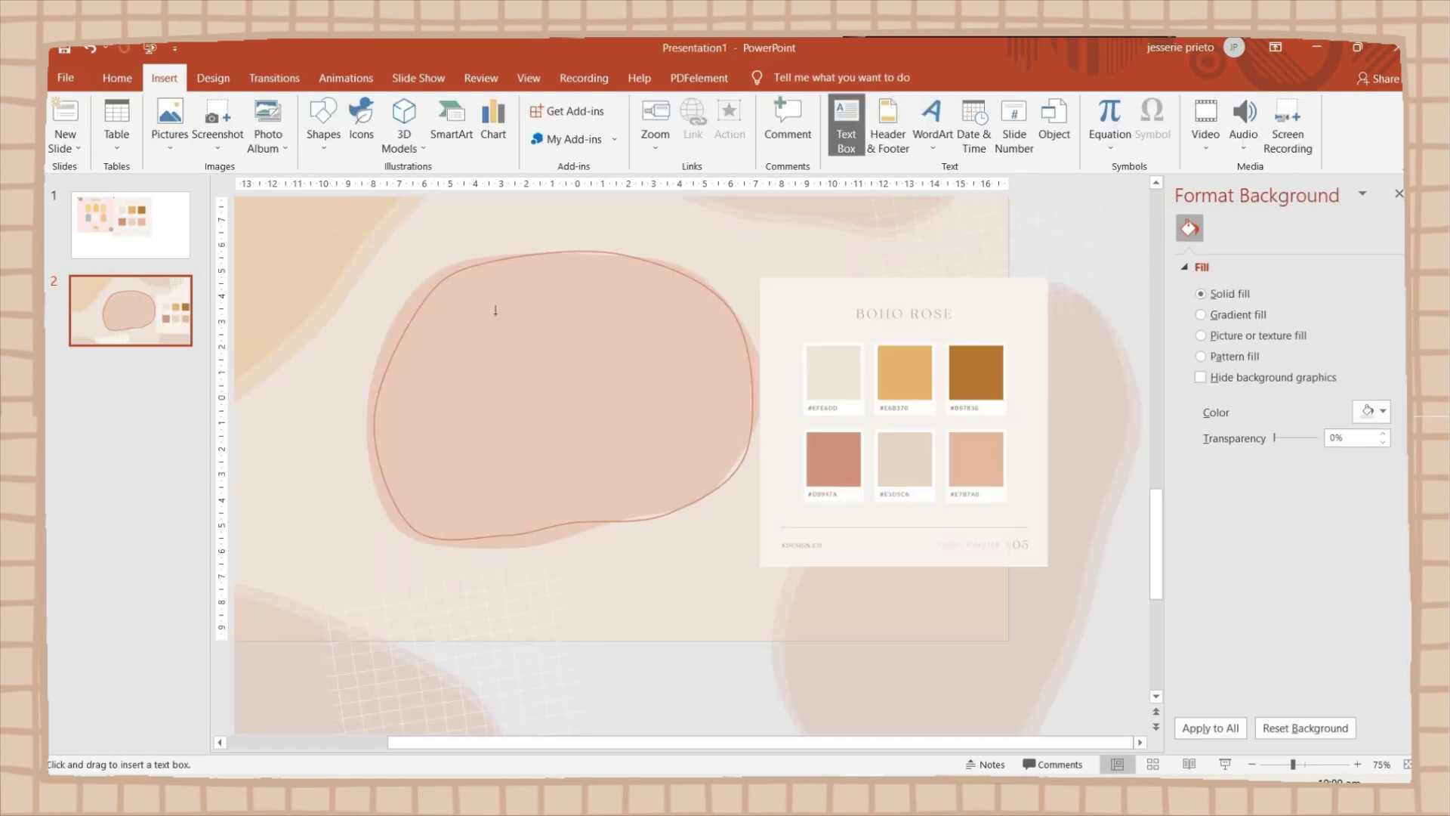
# Add a 'TITLE' text box on the central blob, coloured from the brown palette swatch
pyautogui.moveTo(428, 303); pyautogui.dragTo(712, 435)
pyautogui.write('Title')
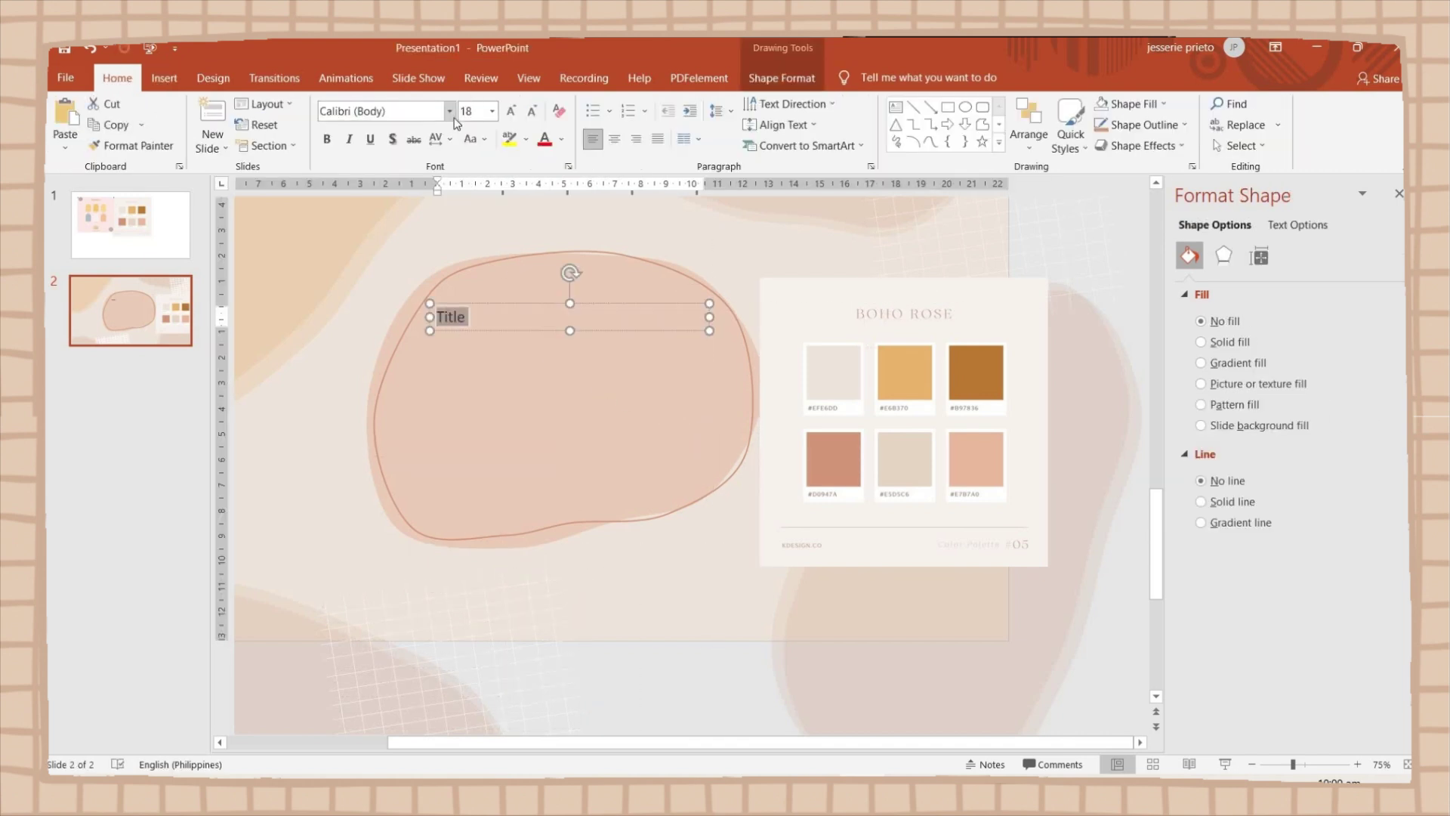
pyautogui.click(450, 111)
pyautogui.scroll(-5, 423, 340)
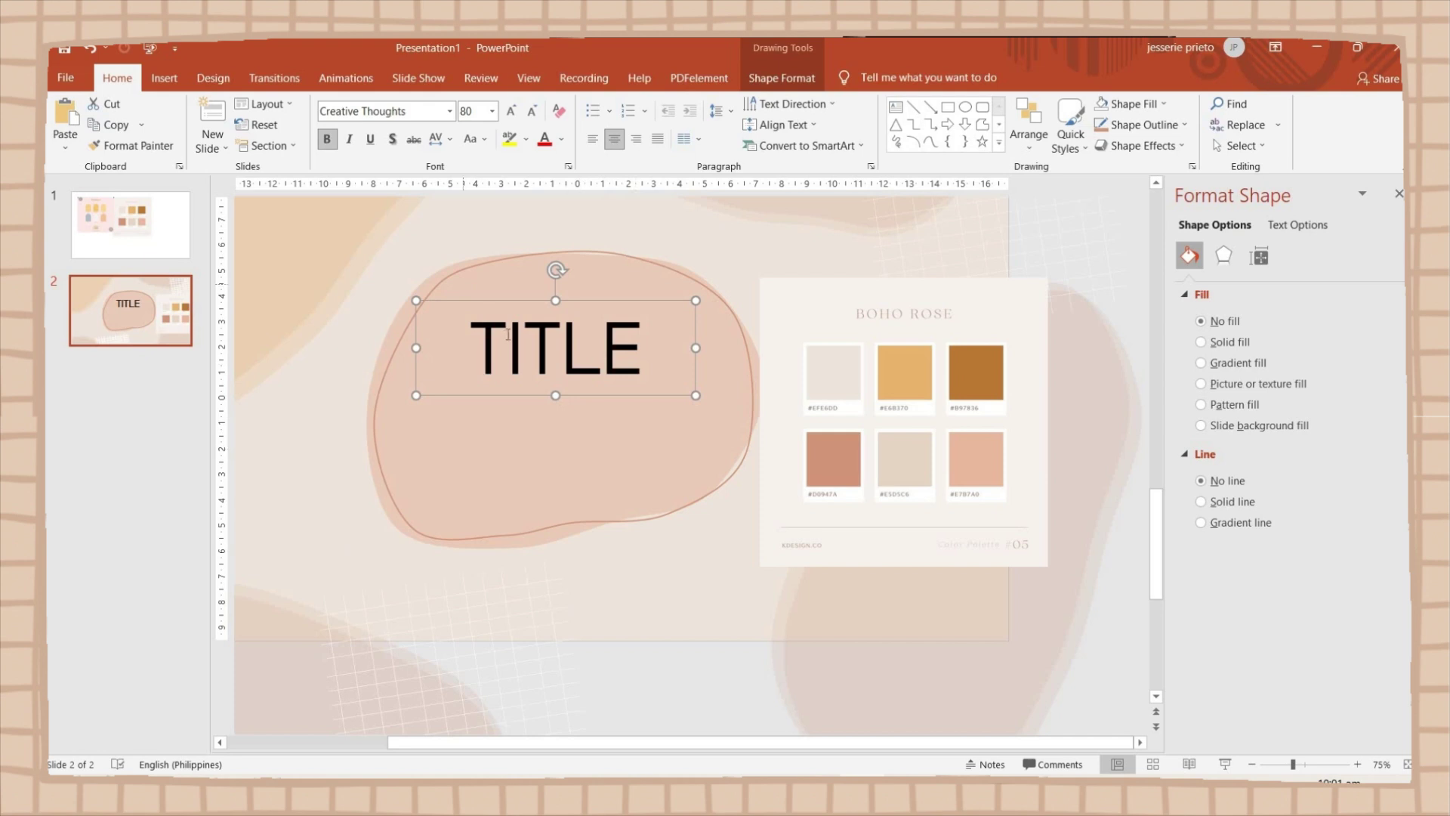
pyautogui.doubleClick(511, 333)
pyautogui.click(562, 139)
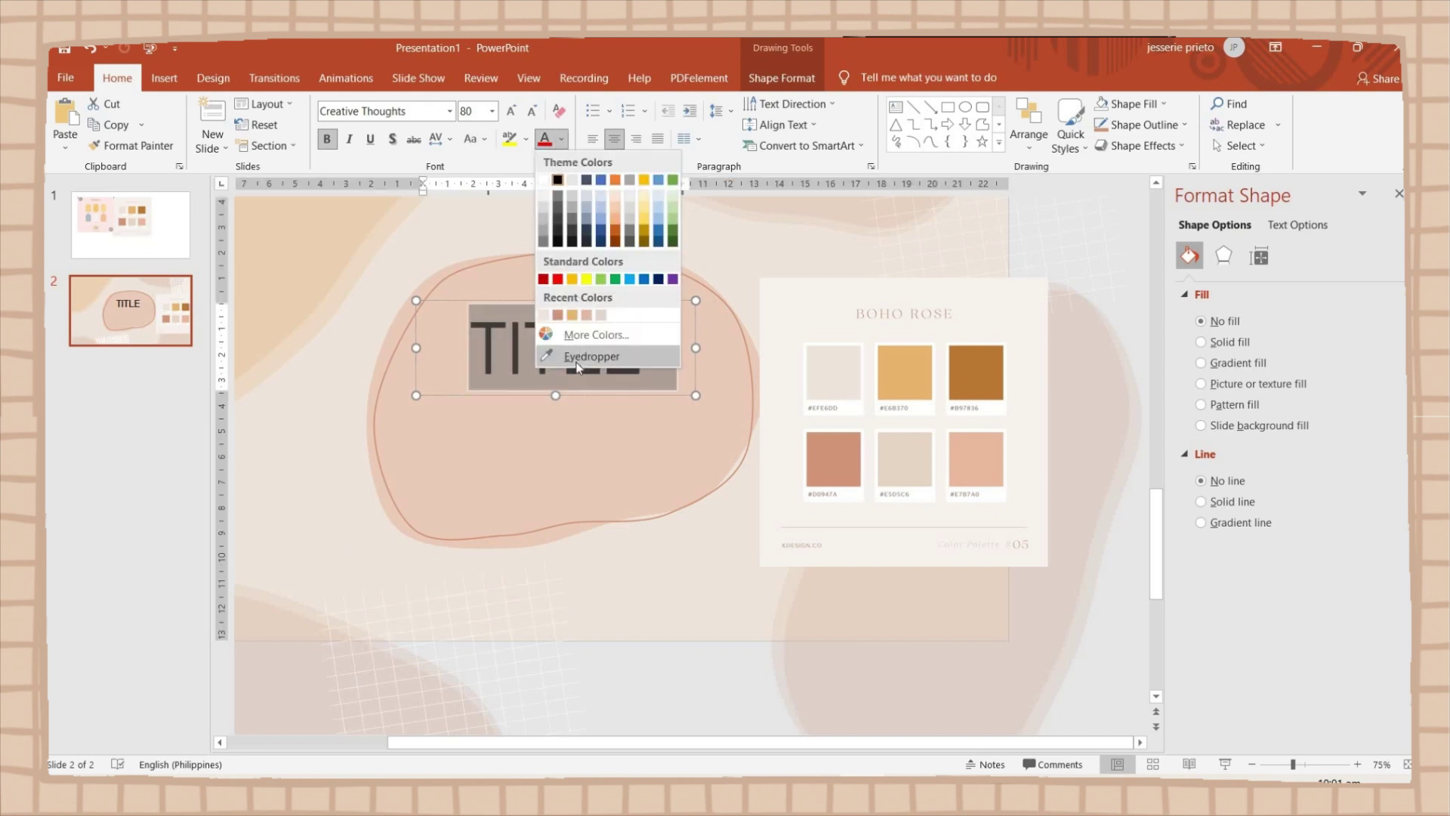
pyautogui.click(961, 394)
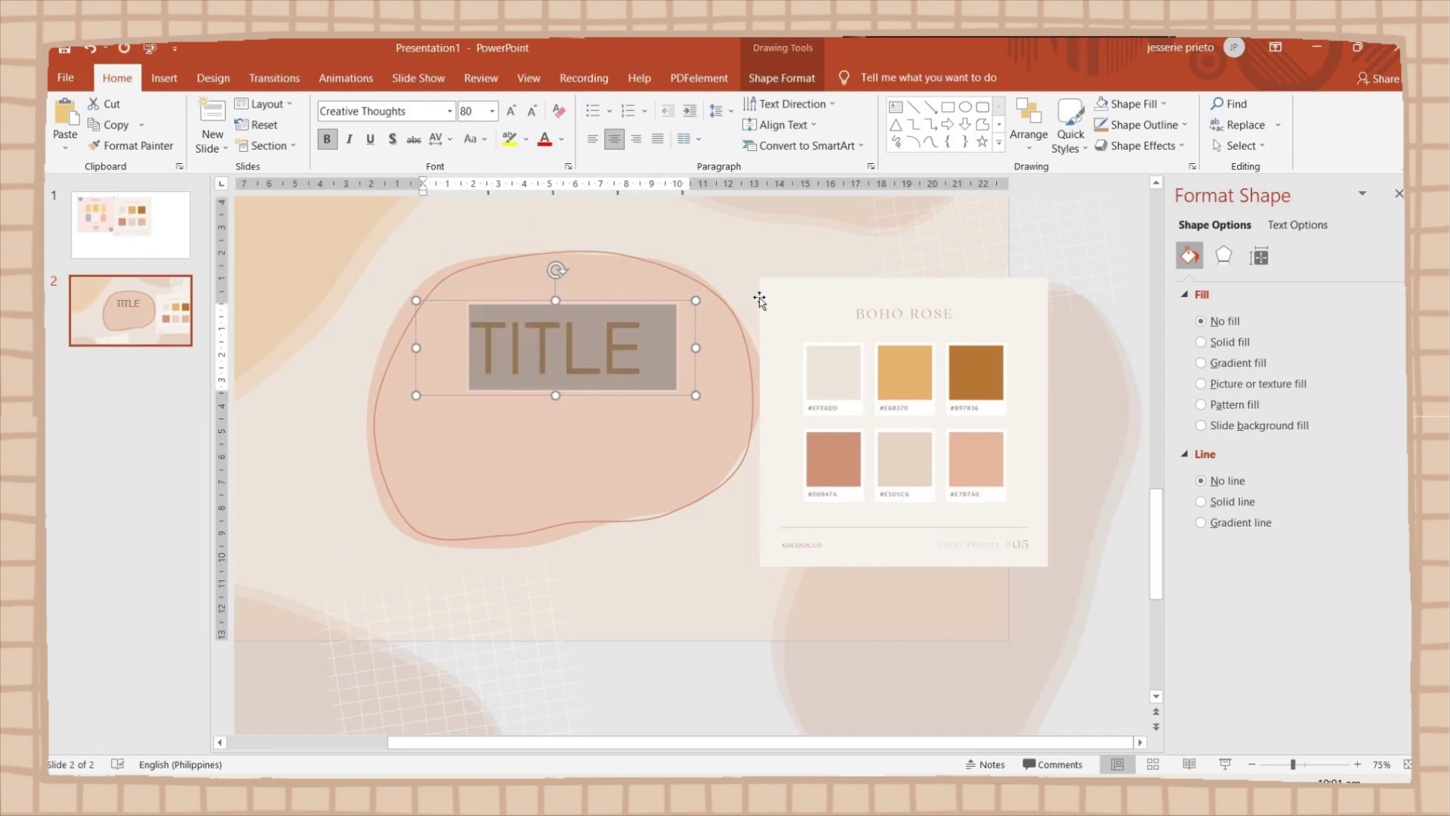
# Set the TITLE font to News706 BT at 80 pt
pyautogui.click(604, 348)
pyautogui.click(782, 78)
pyautogui.click(1297, 225)
pyautogui.click(1214, 294)
pyautogui.click(117, 77)
pyautogui.click(450, 111)
pyautogui.scroll(-3, 428, 421)
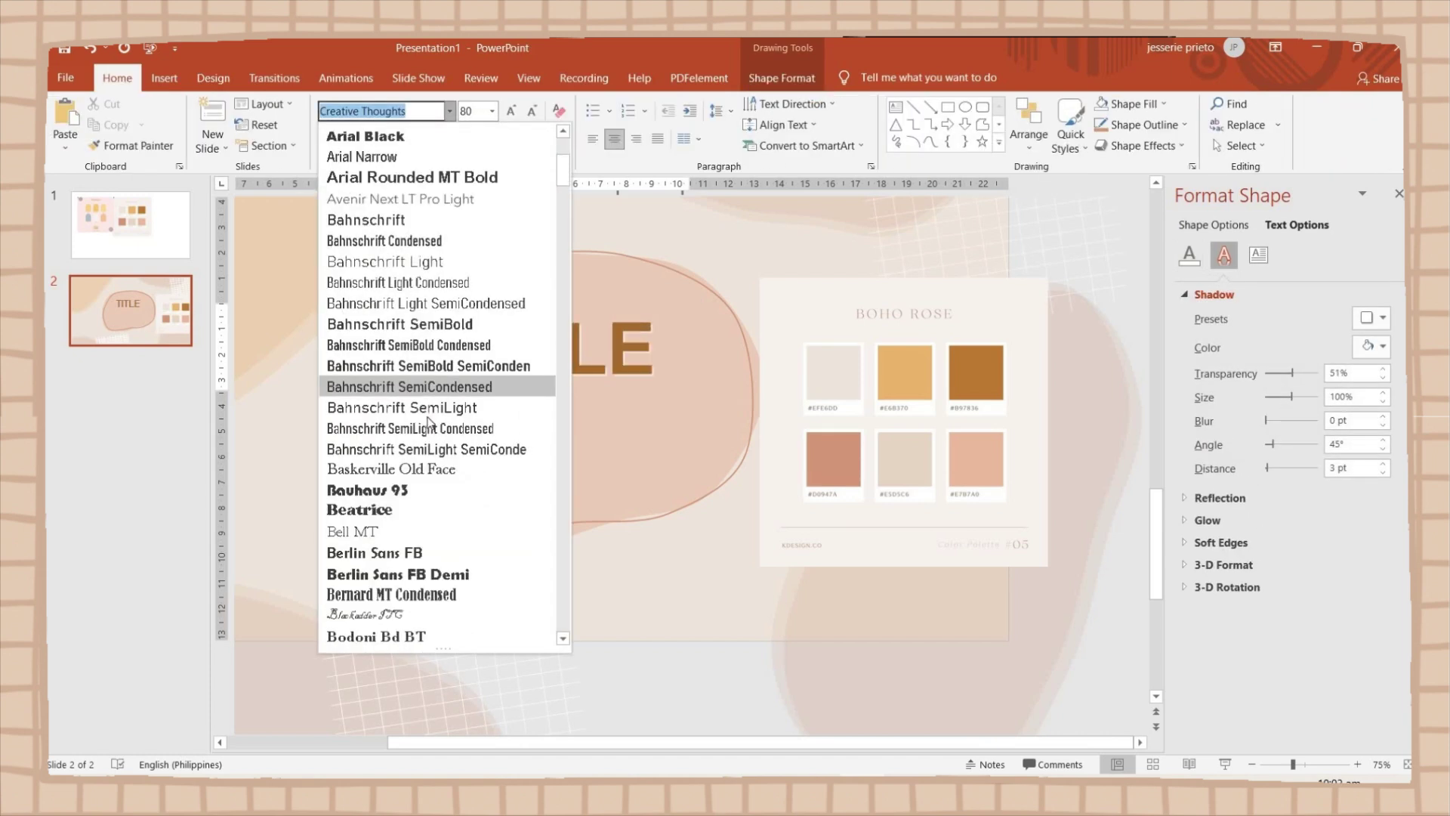
pyautogui.scroll(-15, 427, 420)
pyautogui.click(453, 176)
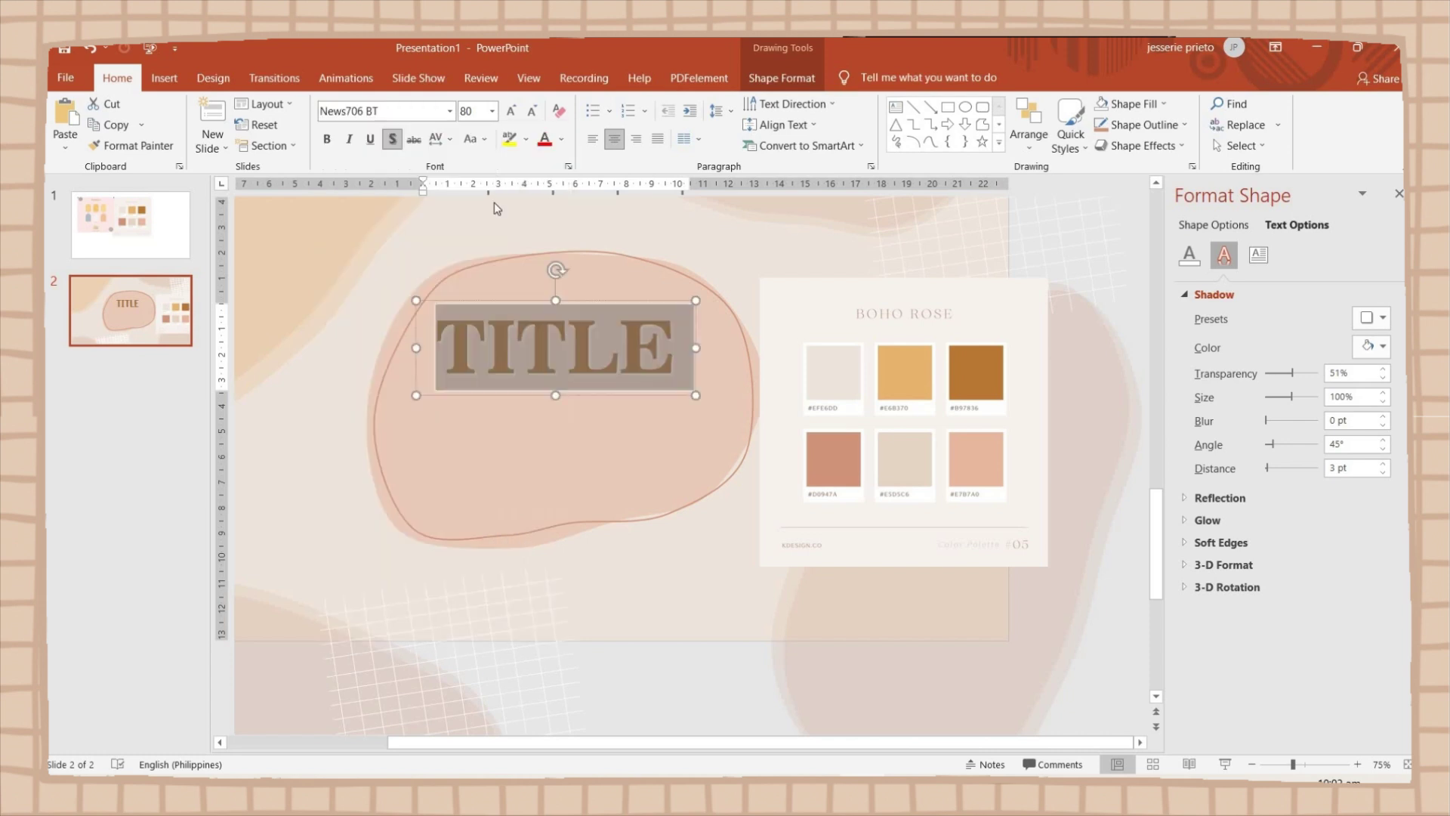
# Give TITLE the palette orange #E6B370 text fill and a soft shadow
pyautogui.click(1190, 254)
pyautogui.click(1372, 437)
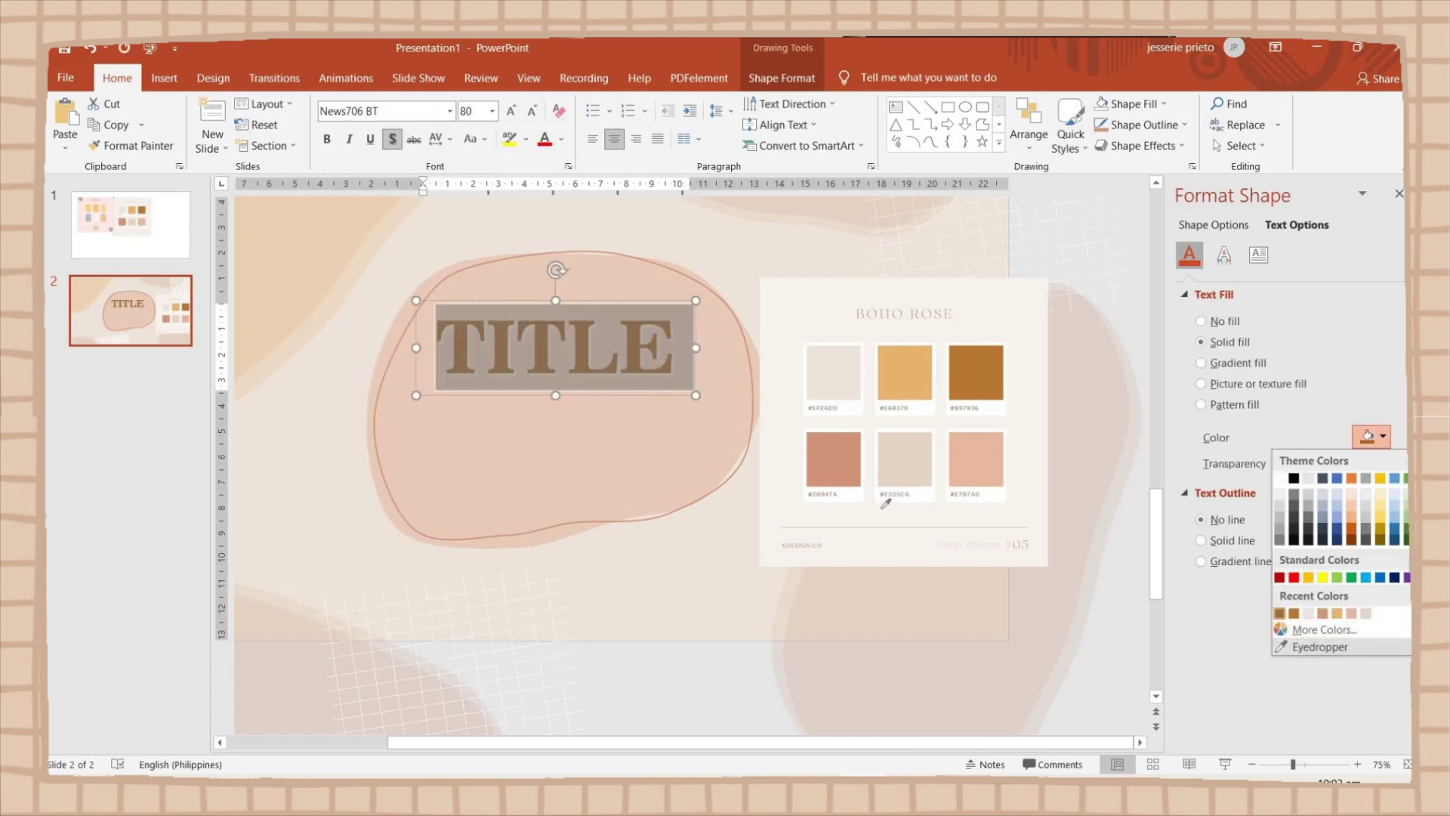
pyautogui.click(1318, 648)
pyautogui.click(918, 376)
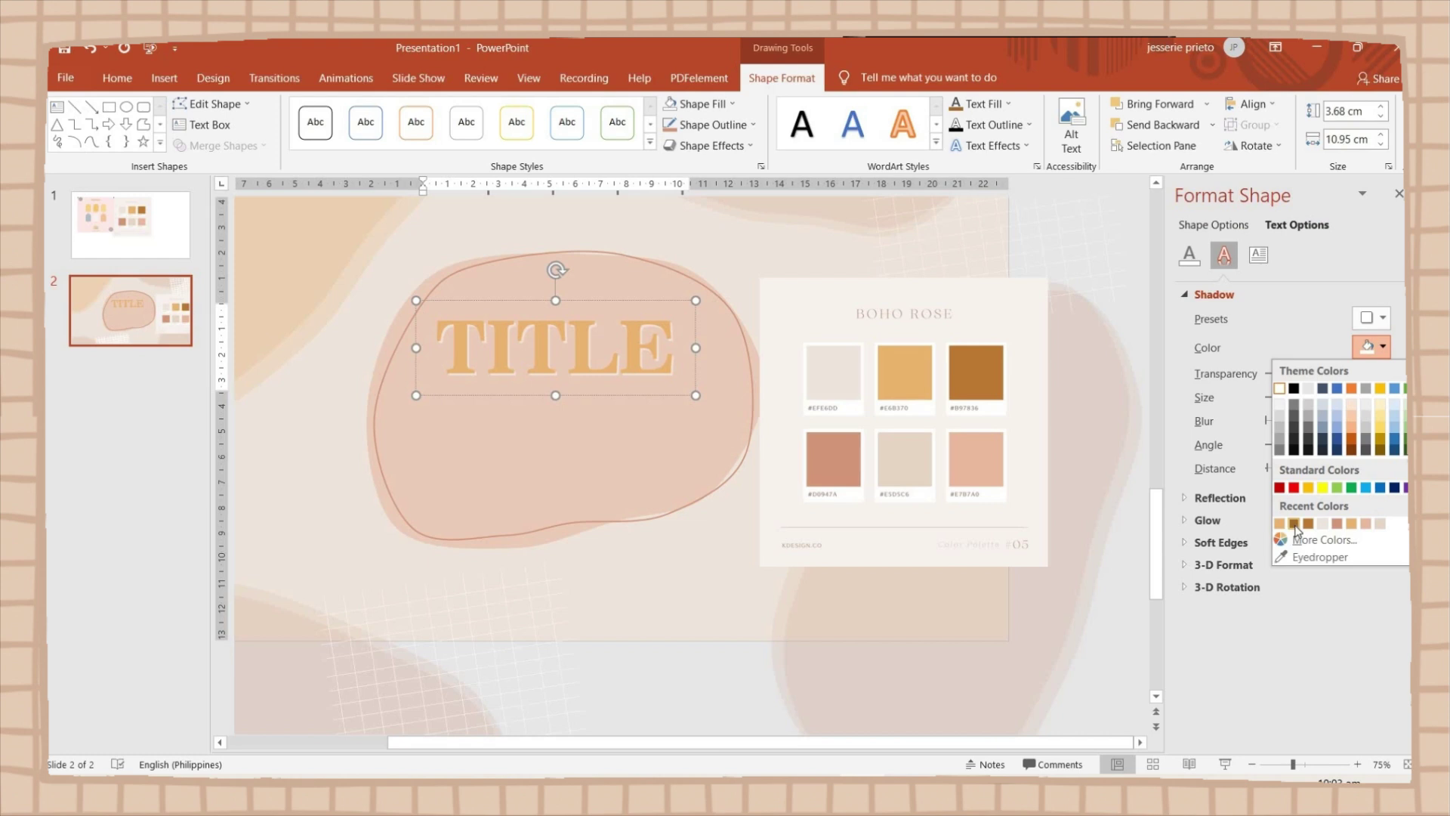
pyautogui.click(1294, 522)
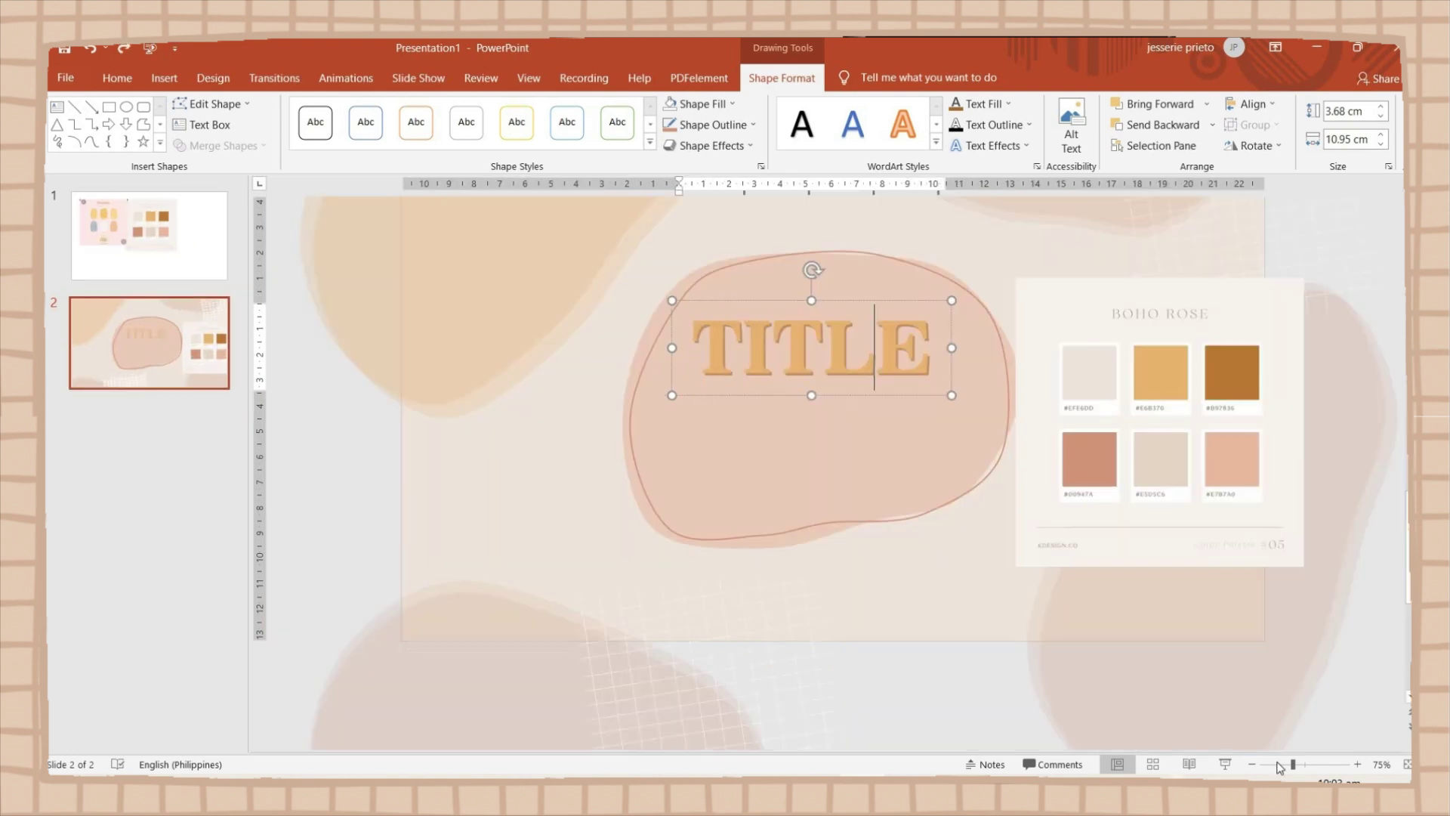
# Duplicate the TITLE box as a 'Sub-title' line at size 40, centred under TITLE
pyautogui.moveTo(1293, 765); pyautogui.dragTo(1282, 764)
pyautogui.hotkey('ctrl', 'v')
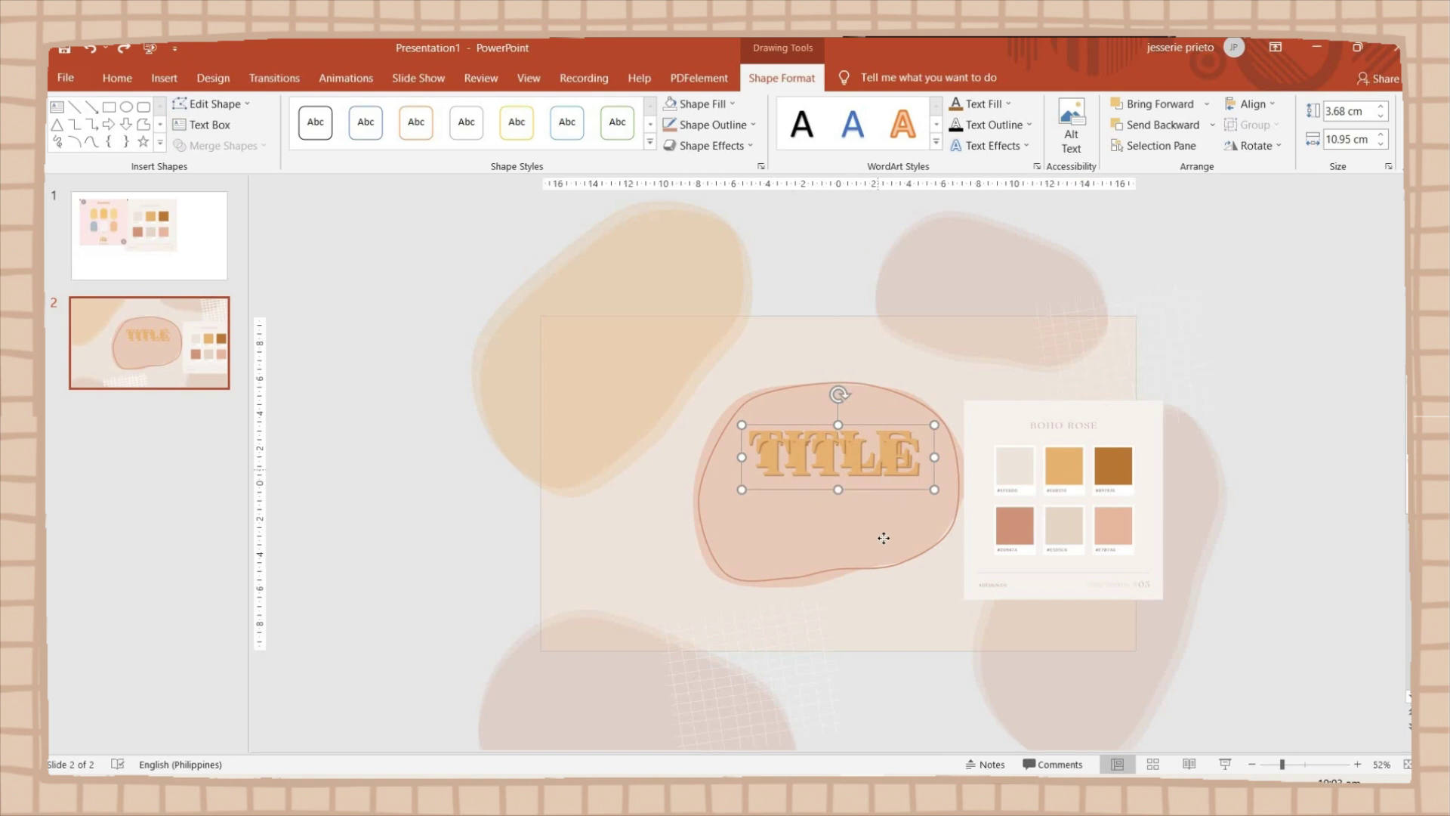
pyautogui.moveTo(884, 538); pyautogui.dragTo(877, 583)
pyautogui.write('Sub-')
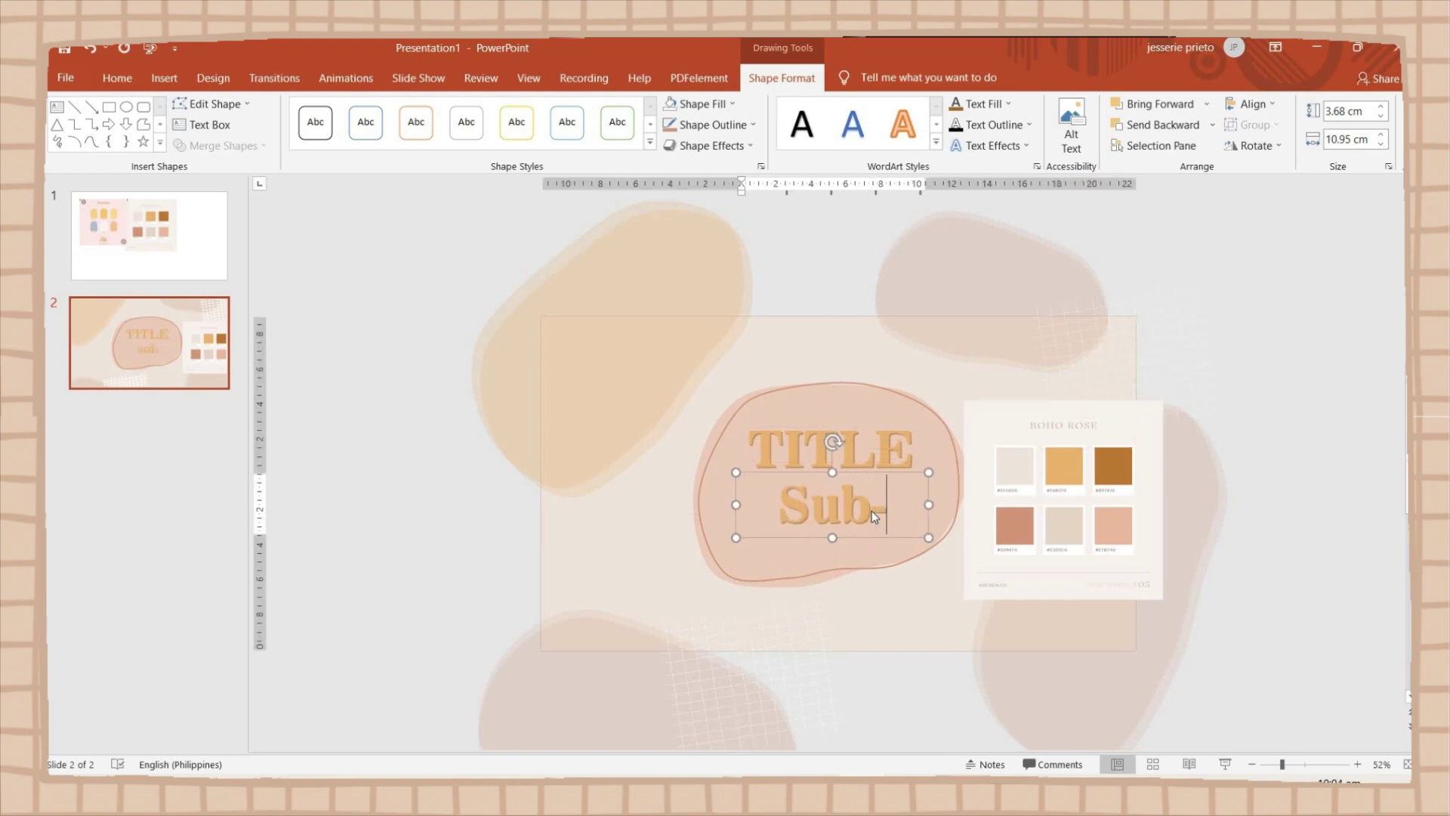
pyautogui.write('title')
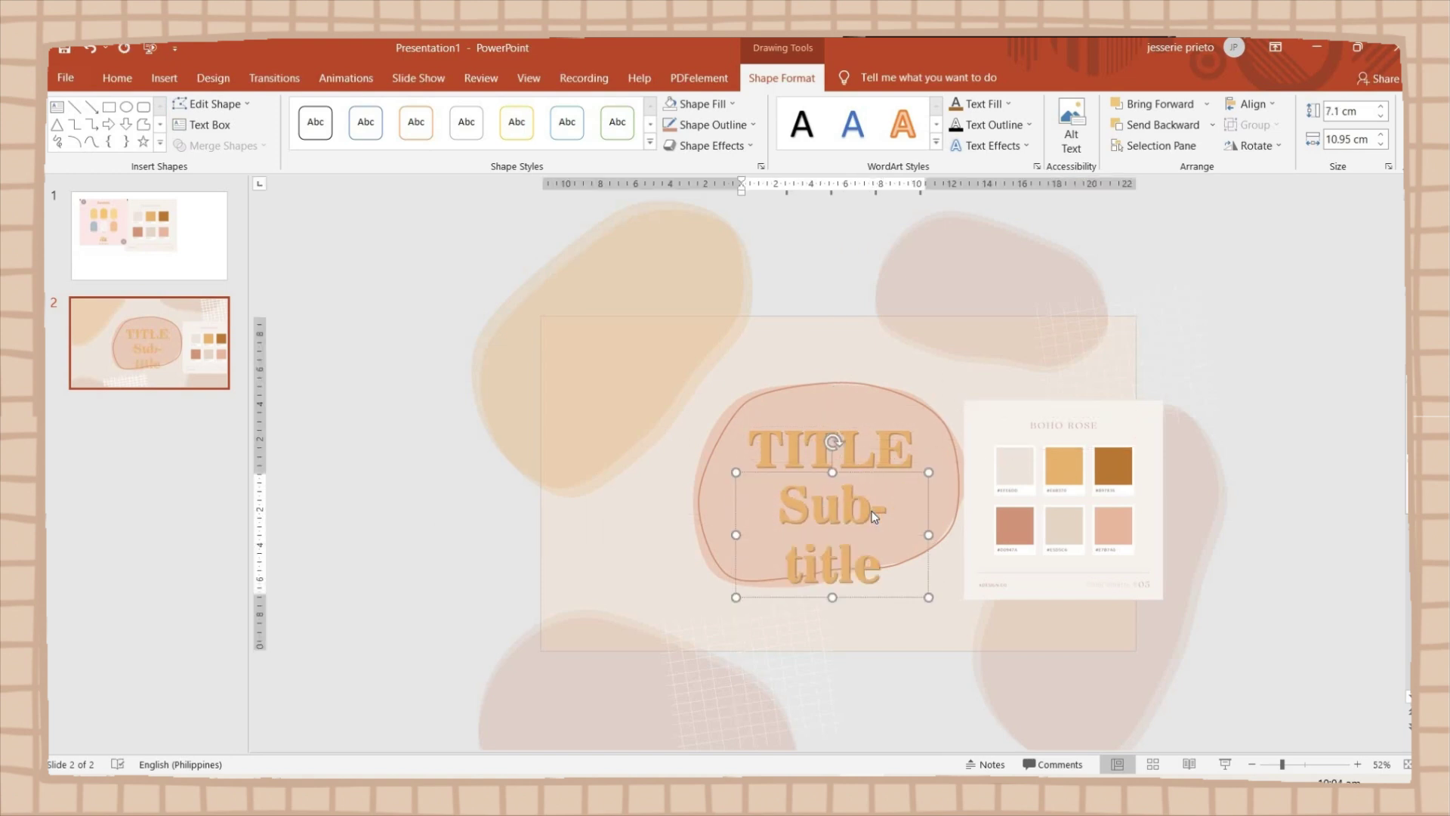
pyautogui.hotkey('ctrl', 'a')
pyautogui.click(117, 78)
pyautogui.click(533, 111)
pyautogui.click(533, 111)
pyautogui.scroll(4, 846, 501)
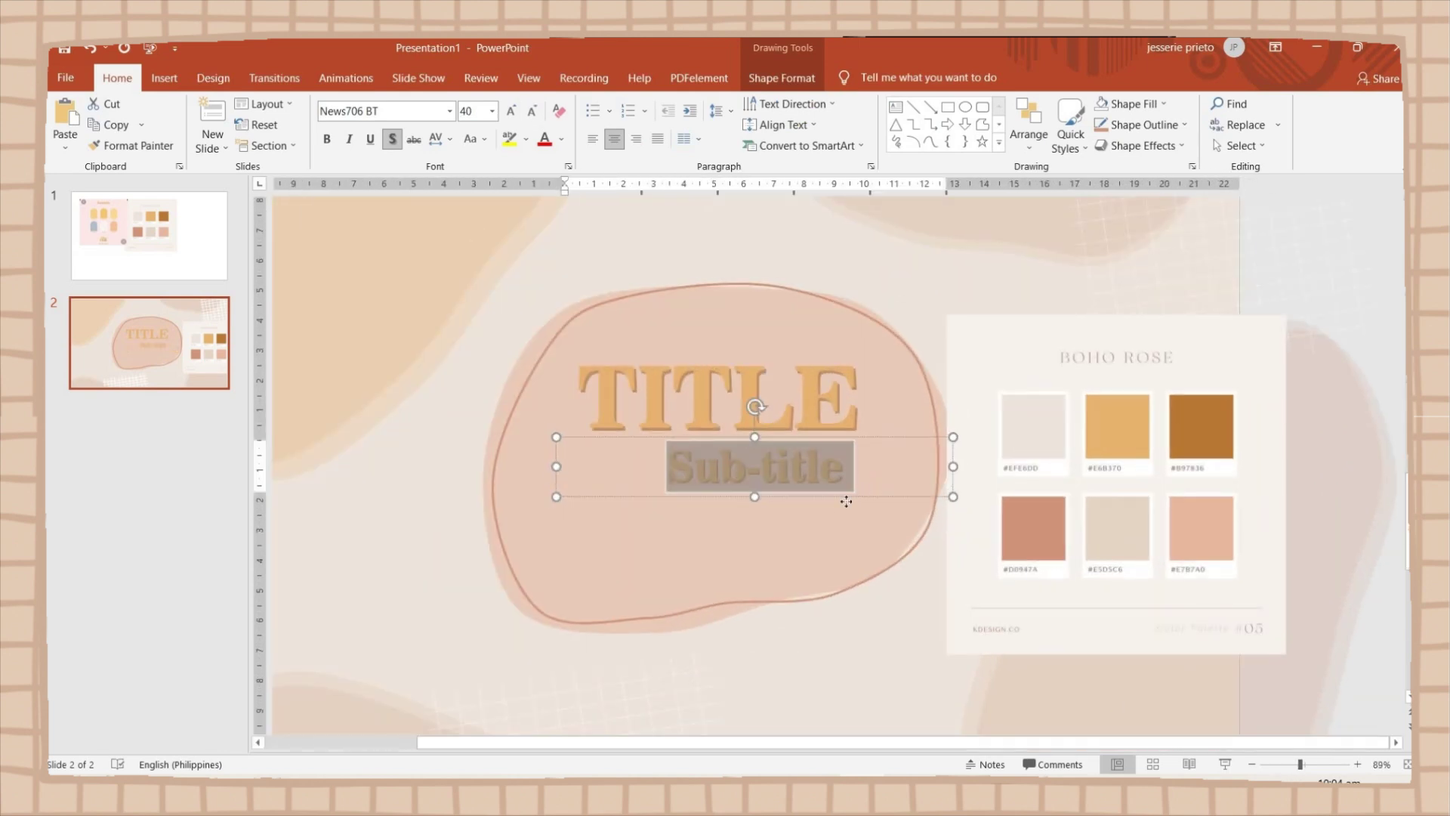
pyautogui.moveTo(846, 502); pyautogui.dragTo(802, 529)
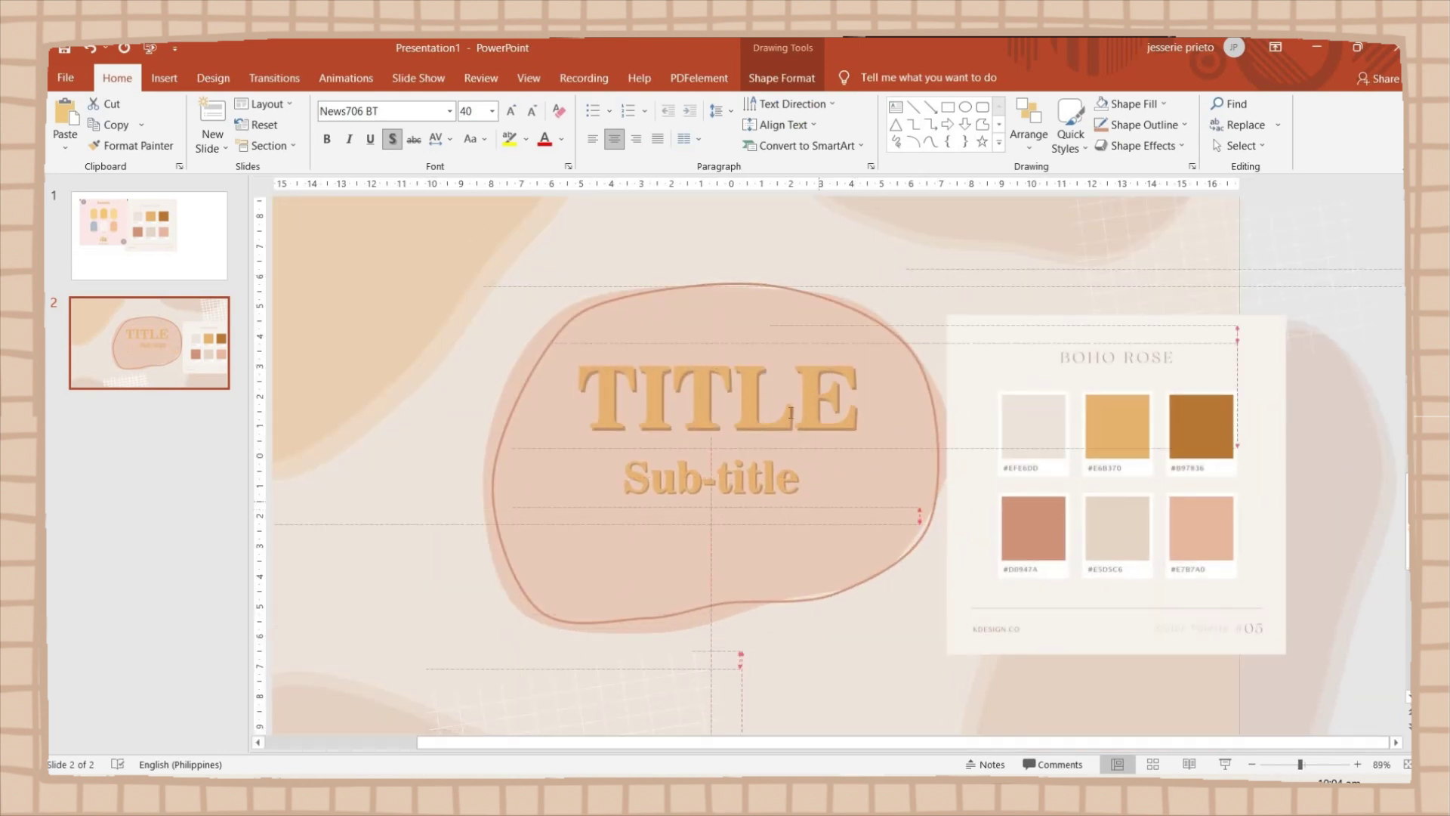
# Change the Sub-title font to a light font such as Candara Light
pyautogui.click(449, 111)
pyautogui.scroll(-10, 438, 378)
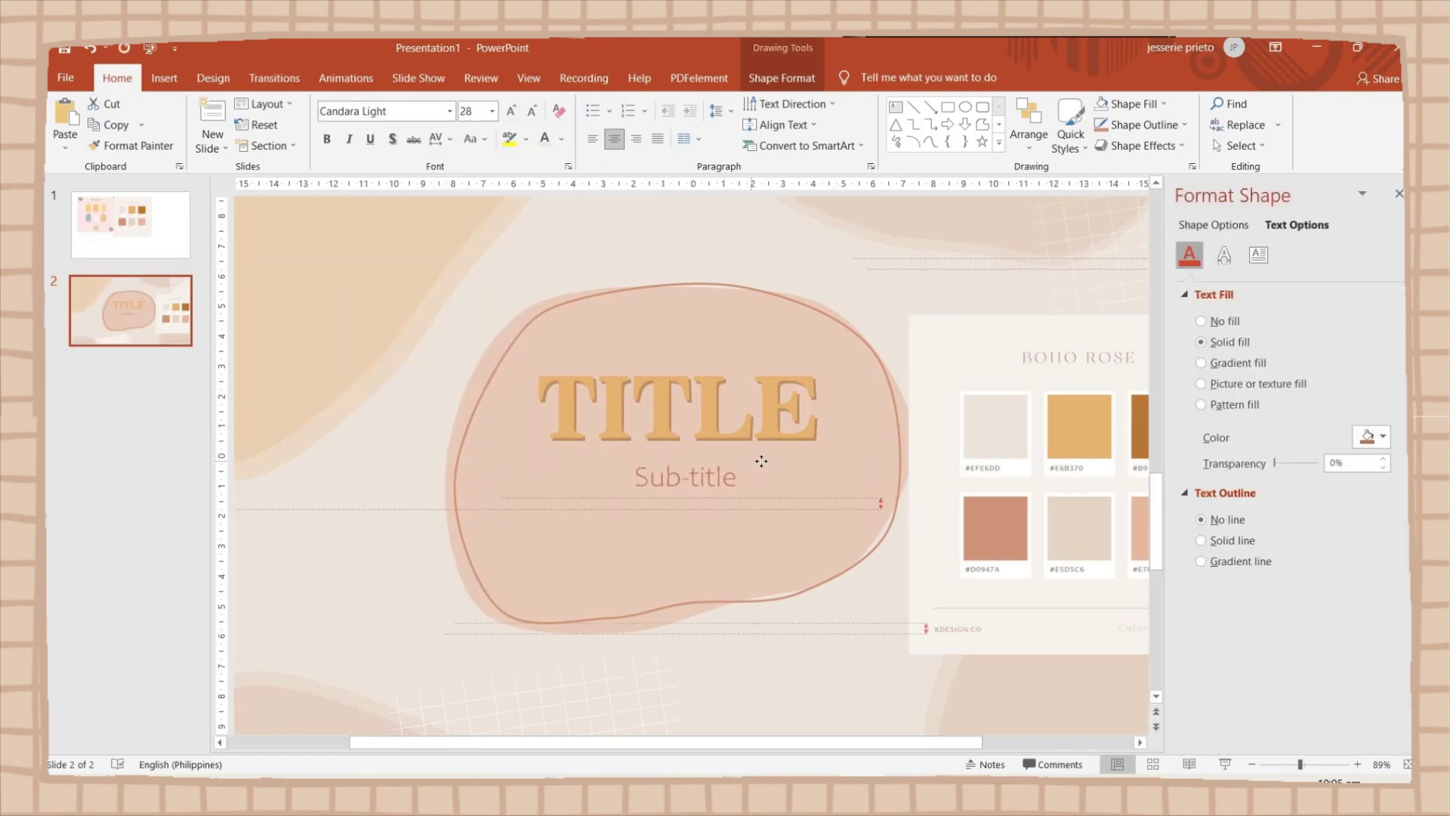
pyautogui.click(868, 333)
pyautogui.click(164, 78)
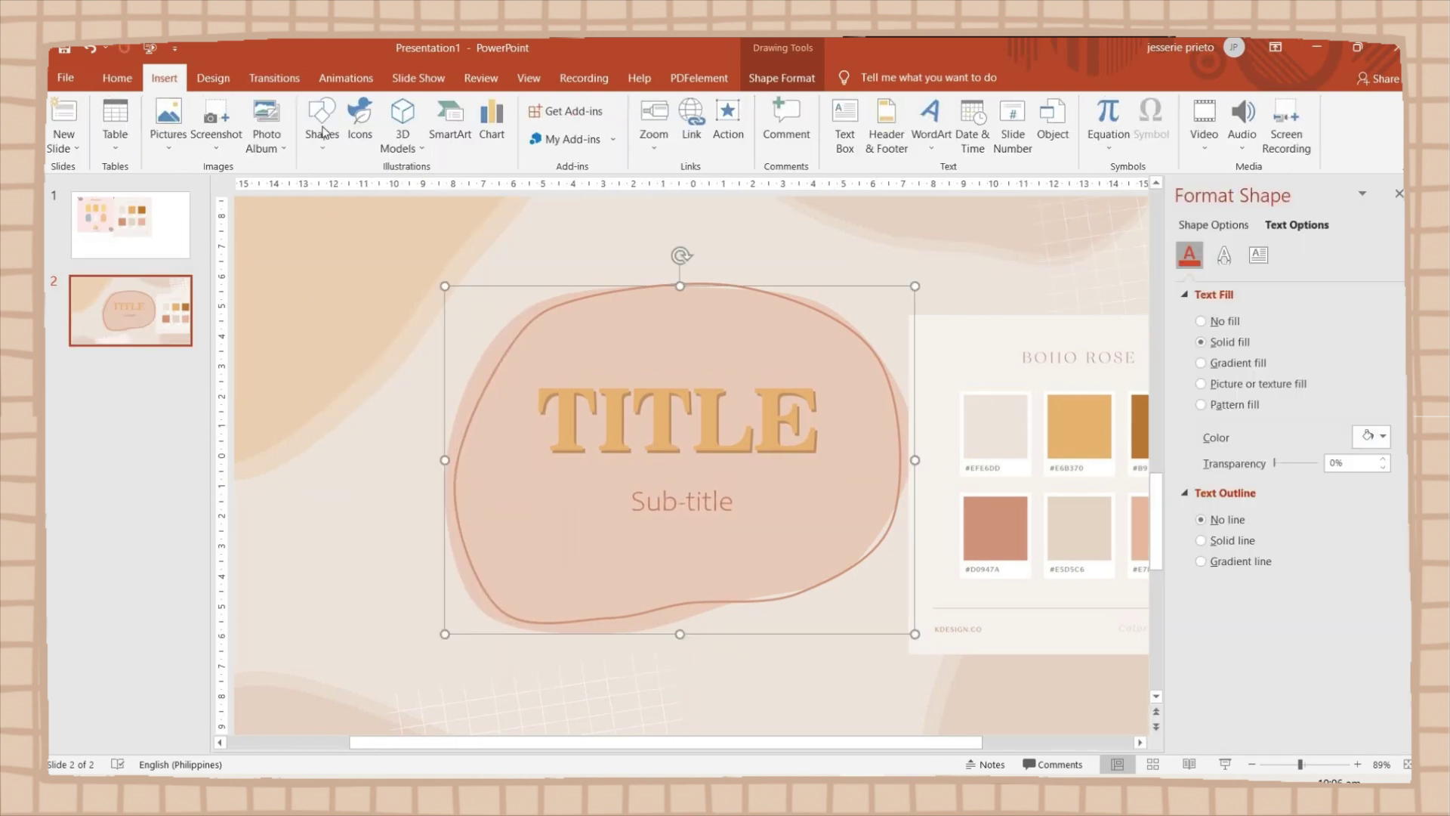
# Draw a small outlined circle with no fill at the blob's lower left
pyautogui.click(323, 124)
pyautogui.click(385, 187)
pyautogui.moveTo(463, 564); pyautogui.dragTo(507, 607)
pyautogui.click(699, 103)
pyautogui.click(687, 293)
pyautogui.click(713, 124)
pyautogui.press('Escape')
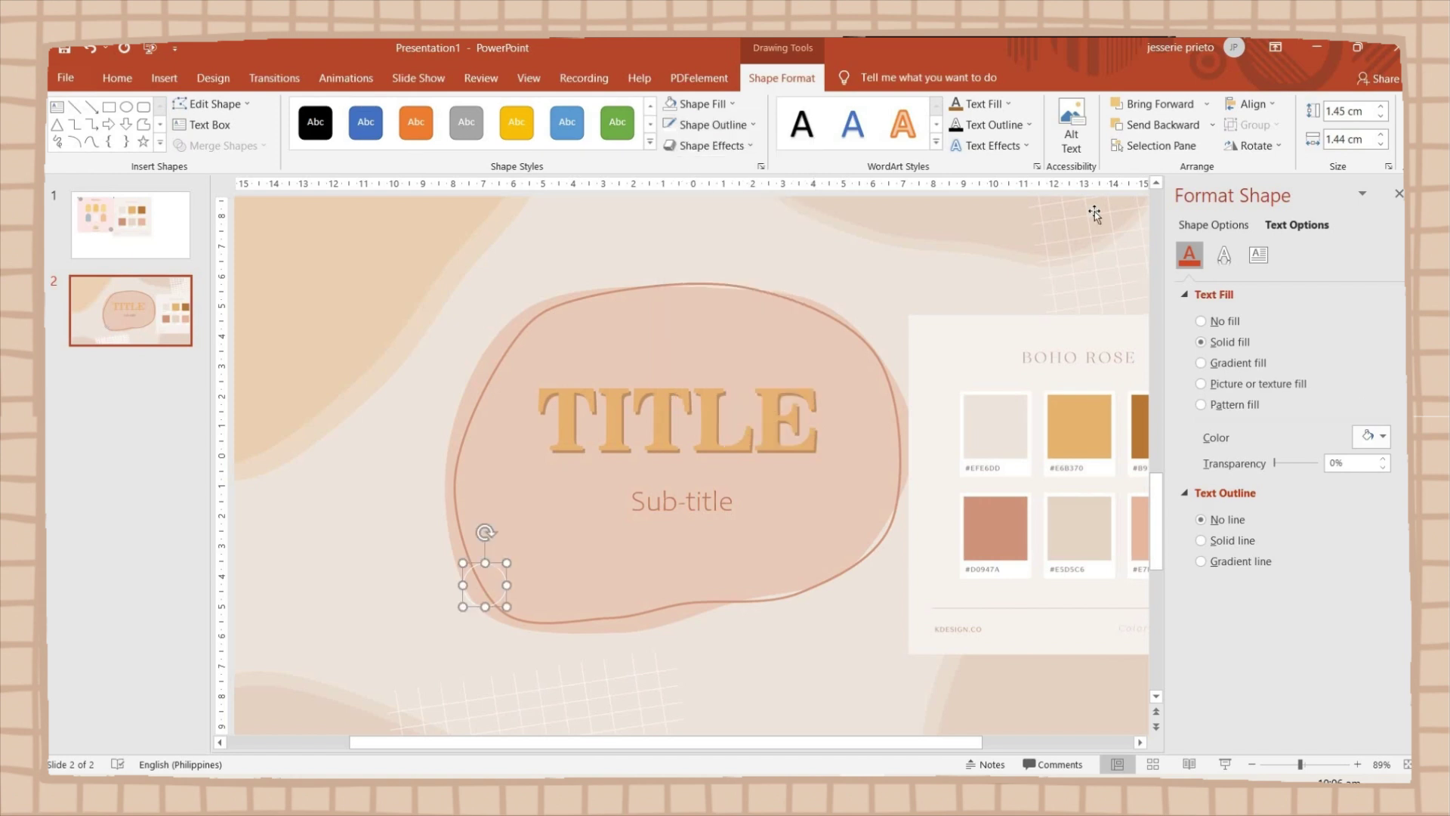
# Draw short horizontal lines beside the blob and group the three together
pyautogui.click(164, 78)
pyautogui.click(336, 121)
pyautogui.click(323, 324)
pyautogui.moveTo(418, 497)
pyautogui.mouseDown()
pyautogui.moveTo(514, 498)
pyautogui.moveTo(483, 507)
pyautogui.moveTo(490, 520)
pyautogui.mouseUp()
pyautogui.rightClick(489, 520)
pyautogui.moveTo(518, 414)
pyautogui.click(668, 415)
# Paste a second copy of the line group and move it onto the blob
pyautogui.scroll(-2, 1389, 582)
pyautogui.hotkey('ctrl', 'c')
pyautogui.click(496, 543)
pyautogui.hotkey('ctrl', 'v')
pyautogui.moveTo(504, 517); pyautogui.dragTo(869, 319)
pyautogui.rightClick(869, 319)
pyautogui.click(1053, 511)
pyautogui.rightClick(876, 316)
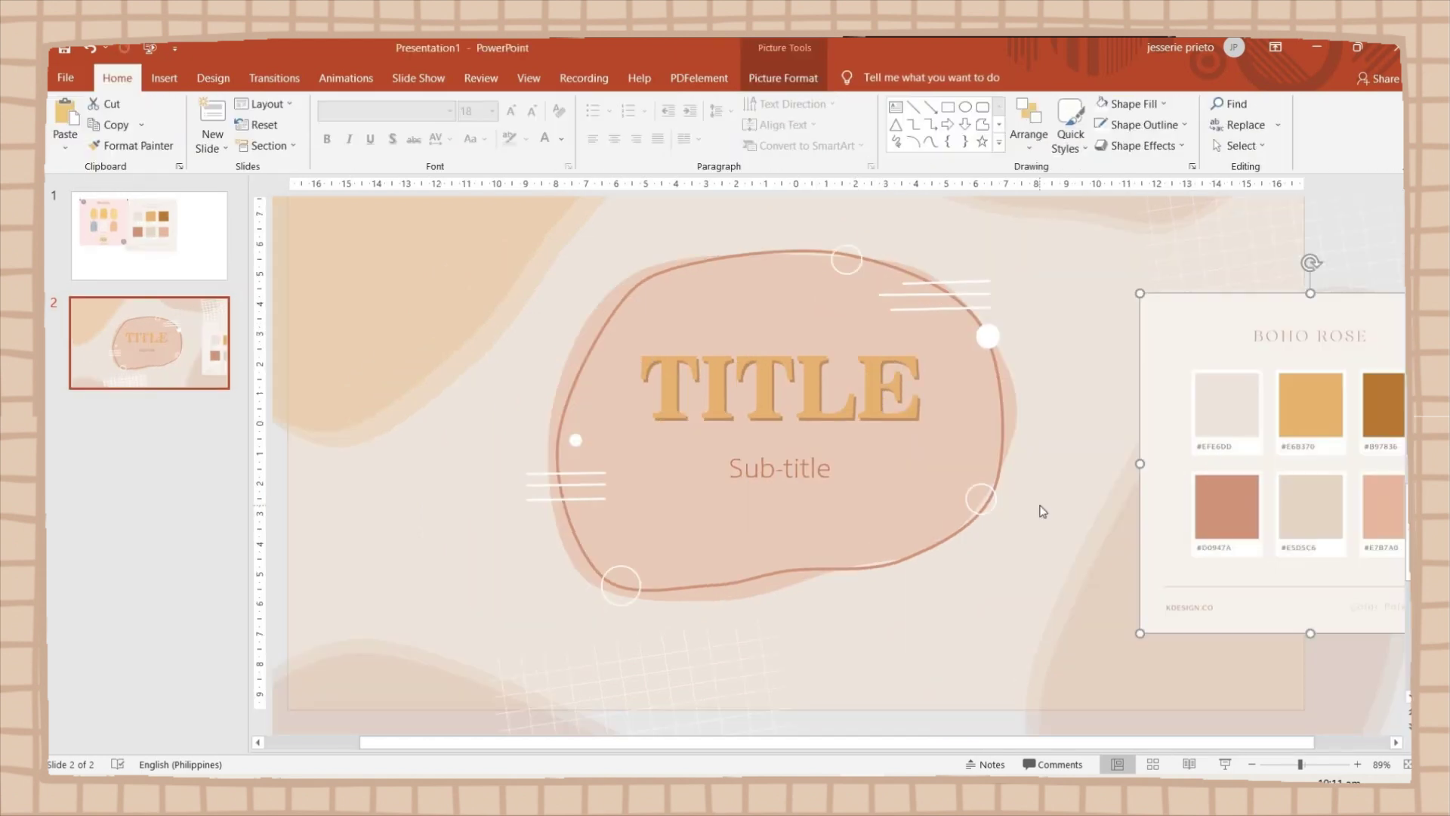
# Duplicate the white outlined circle below the blob and adjust its outline colour
pyautogui.click(988, 335)
pyautogui.hotkey('ctrl', 'c')
pyautogui.hotkey('ctrl', 'v')
pyautogui.moveTo(988, 336); pyautogui.dragTo(831, 593)
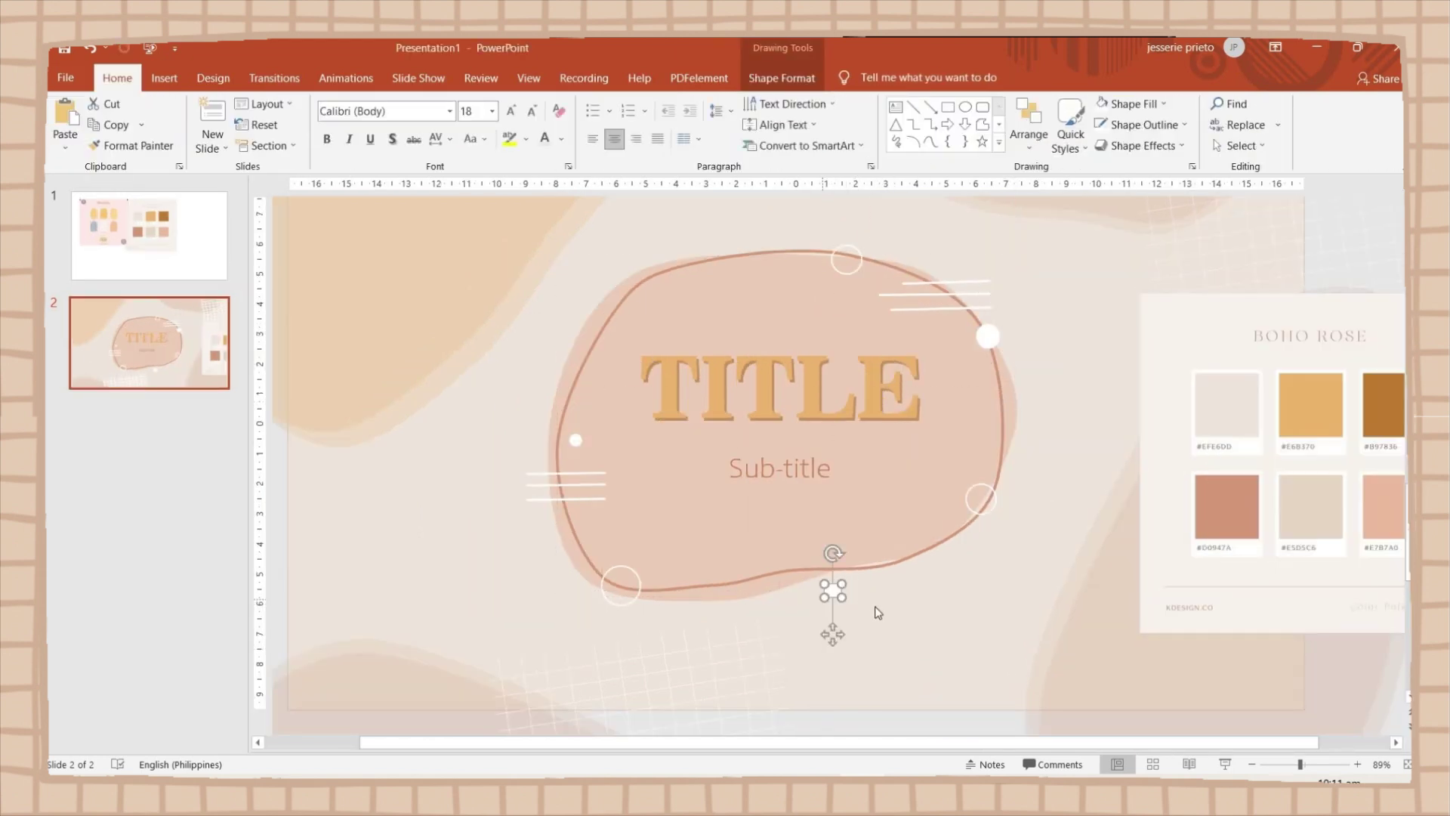
pyautogui.click(782, 78)
pyautogui.click(706, 129)
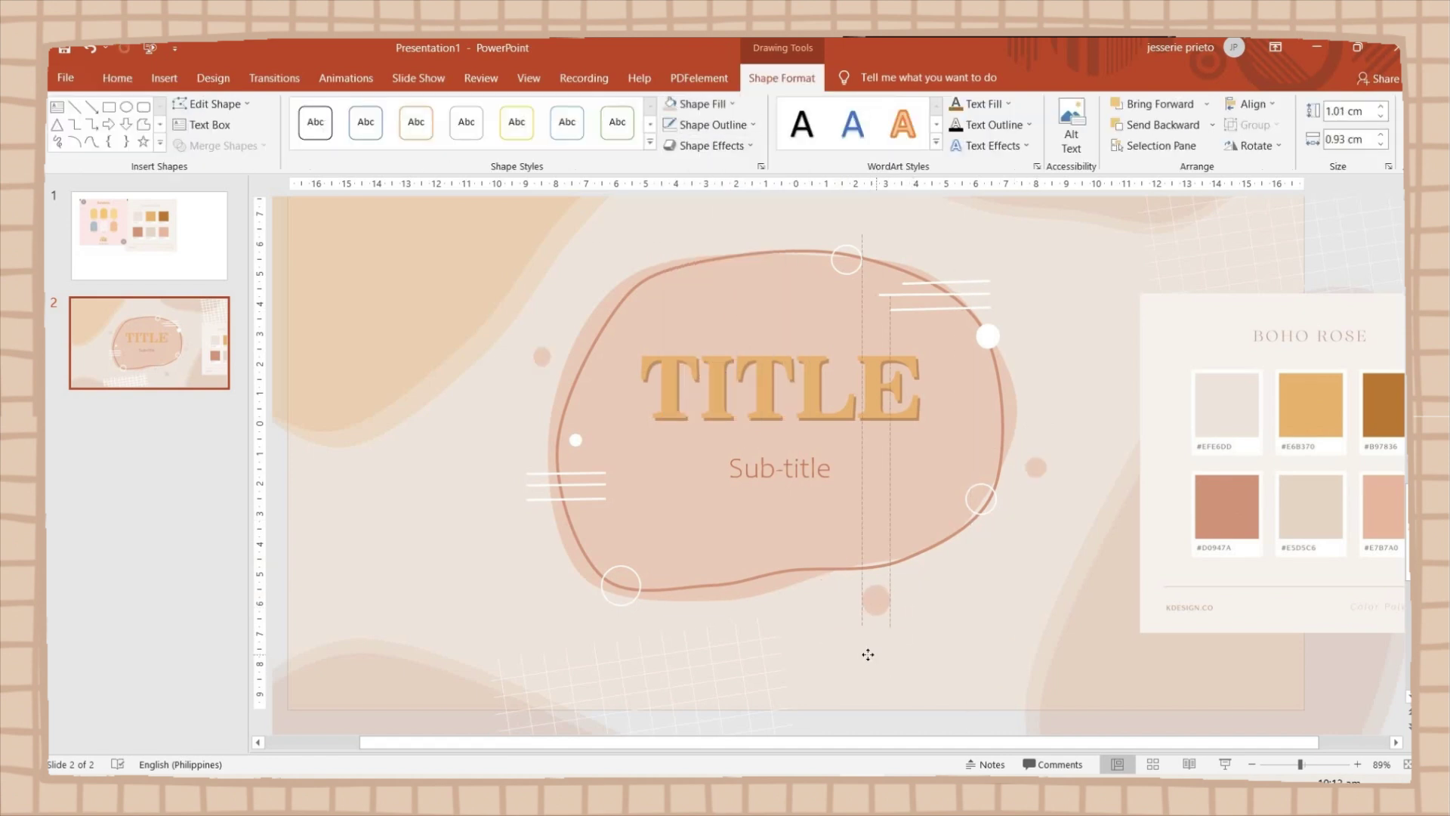
pyautogui.click(946, 625)
# Tilt the grid pattern patch to an angle
pyautogui.click(676, 672)
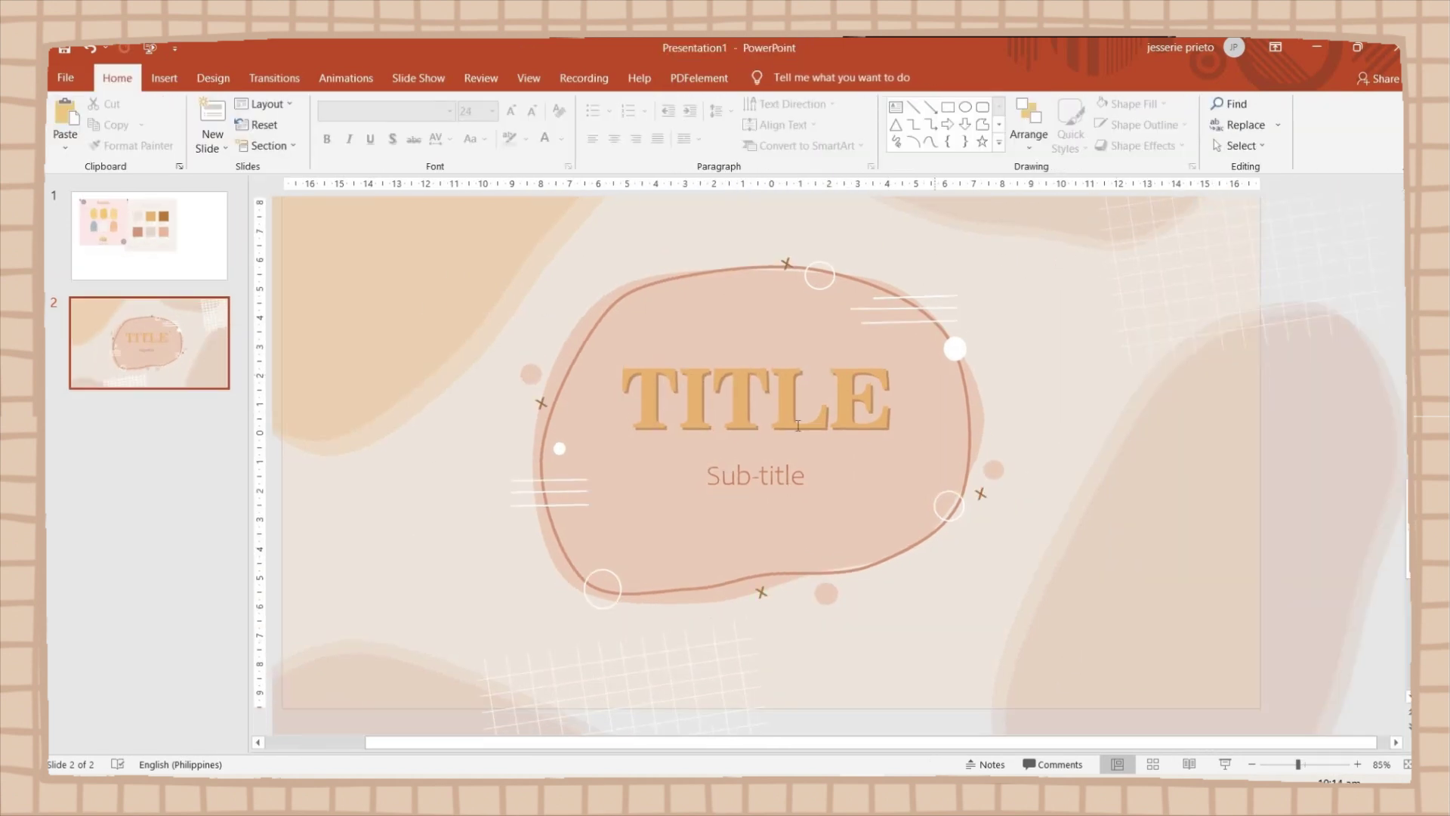
pyautogui.click(754, 395)
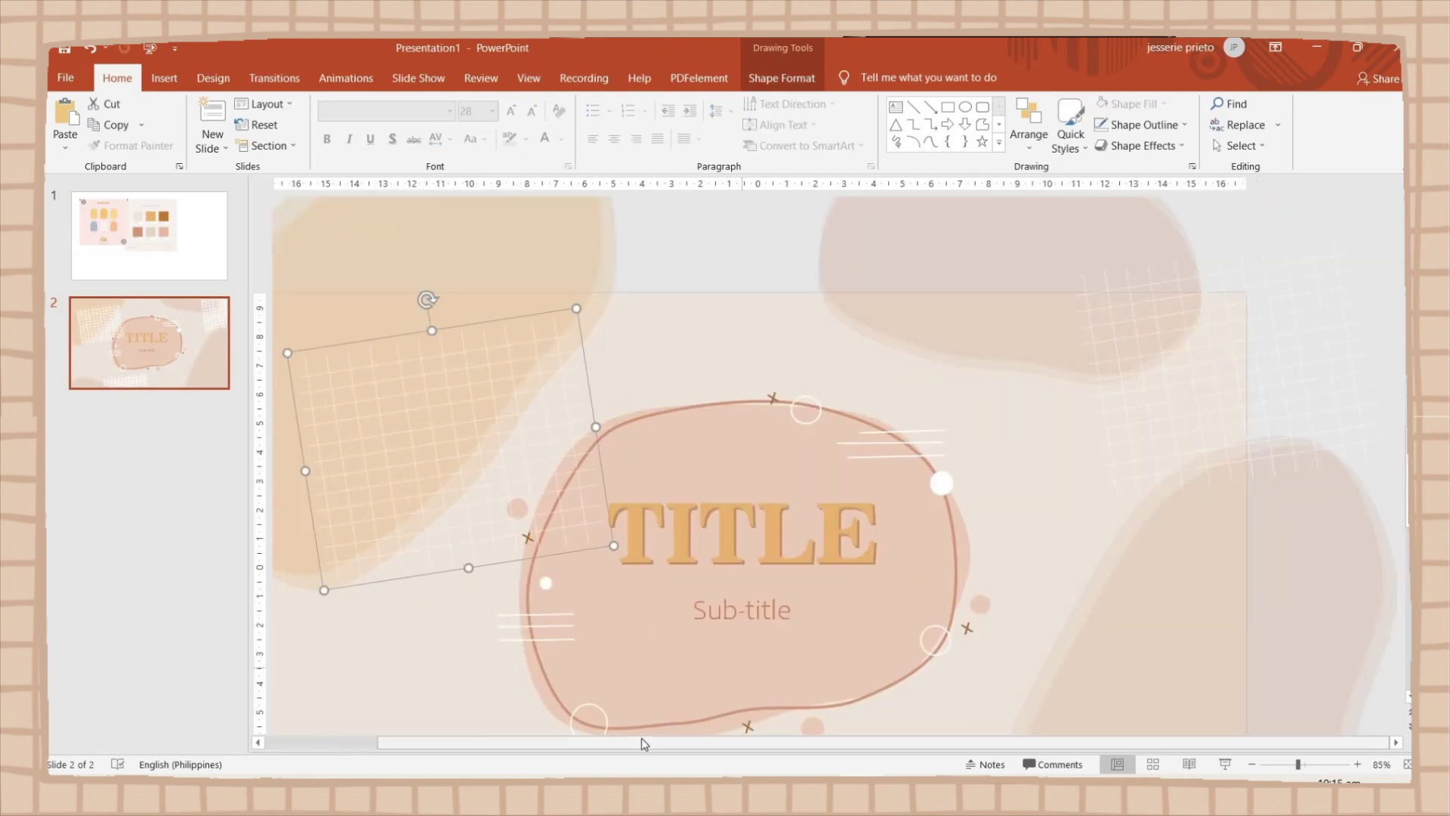
pyautogui.moveTo(421, 298); pyautogui.dragTo(349, 396)
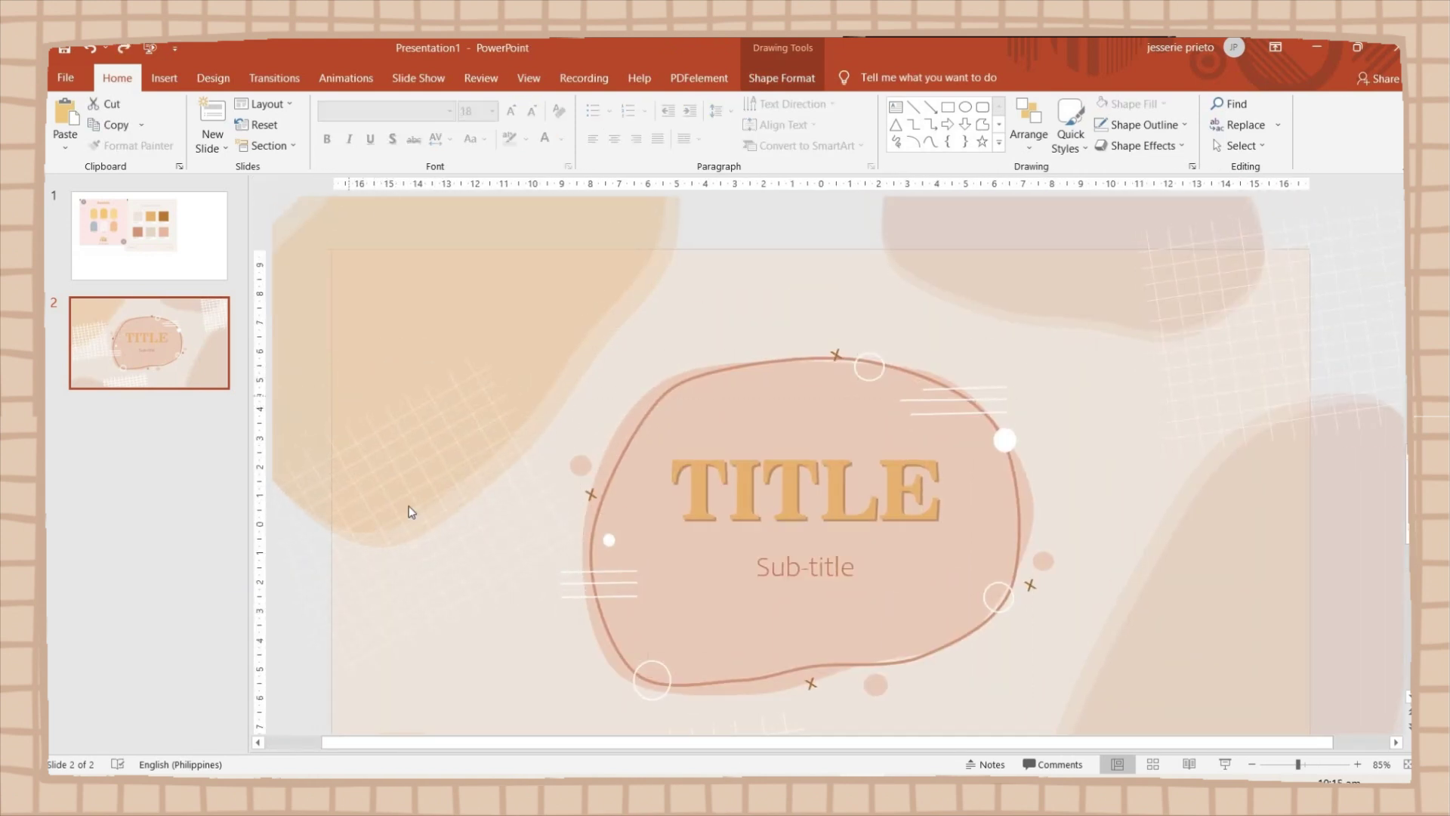
pyautogui.press('Escape')
pyautogui.click(415, 602)
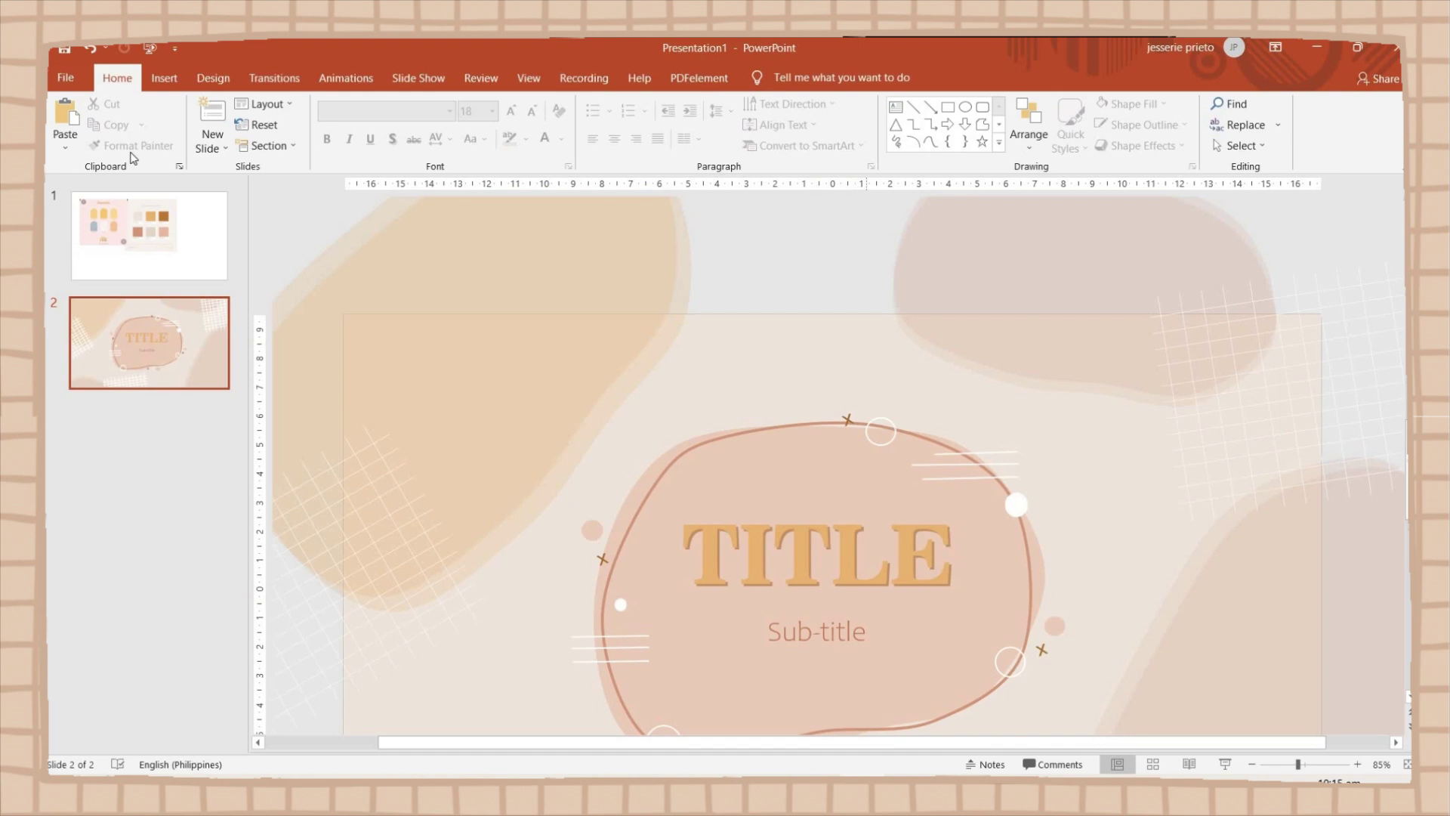
# Add slide 3 and paste the Boho Rose palette picture from slide 1 on its right side
pyautogui.click(212, 114)
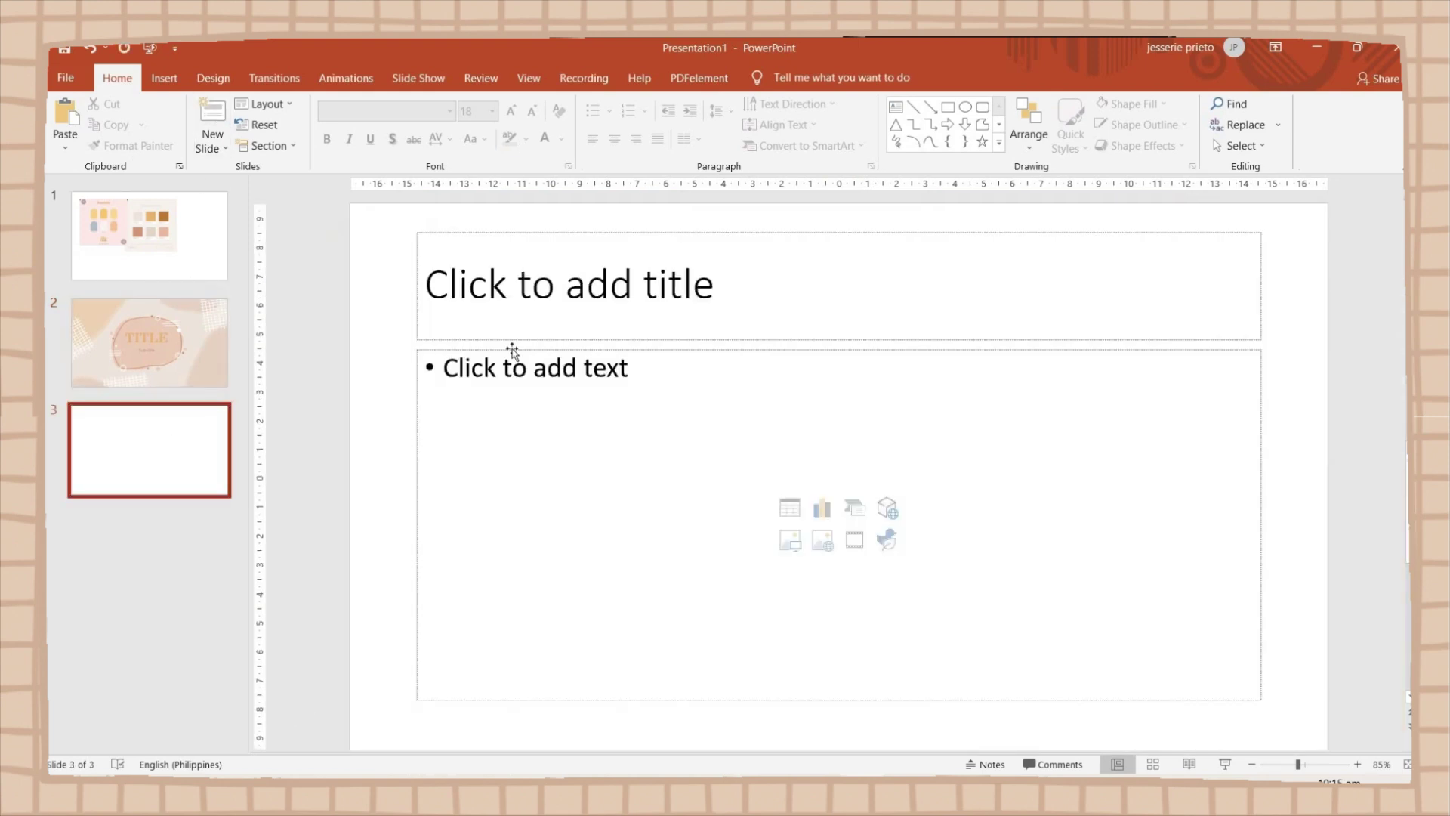
pyautogui.click(120, 354)
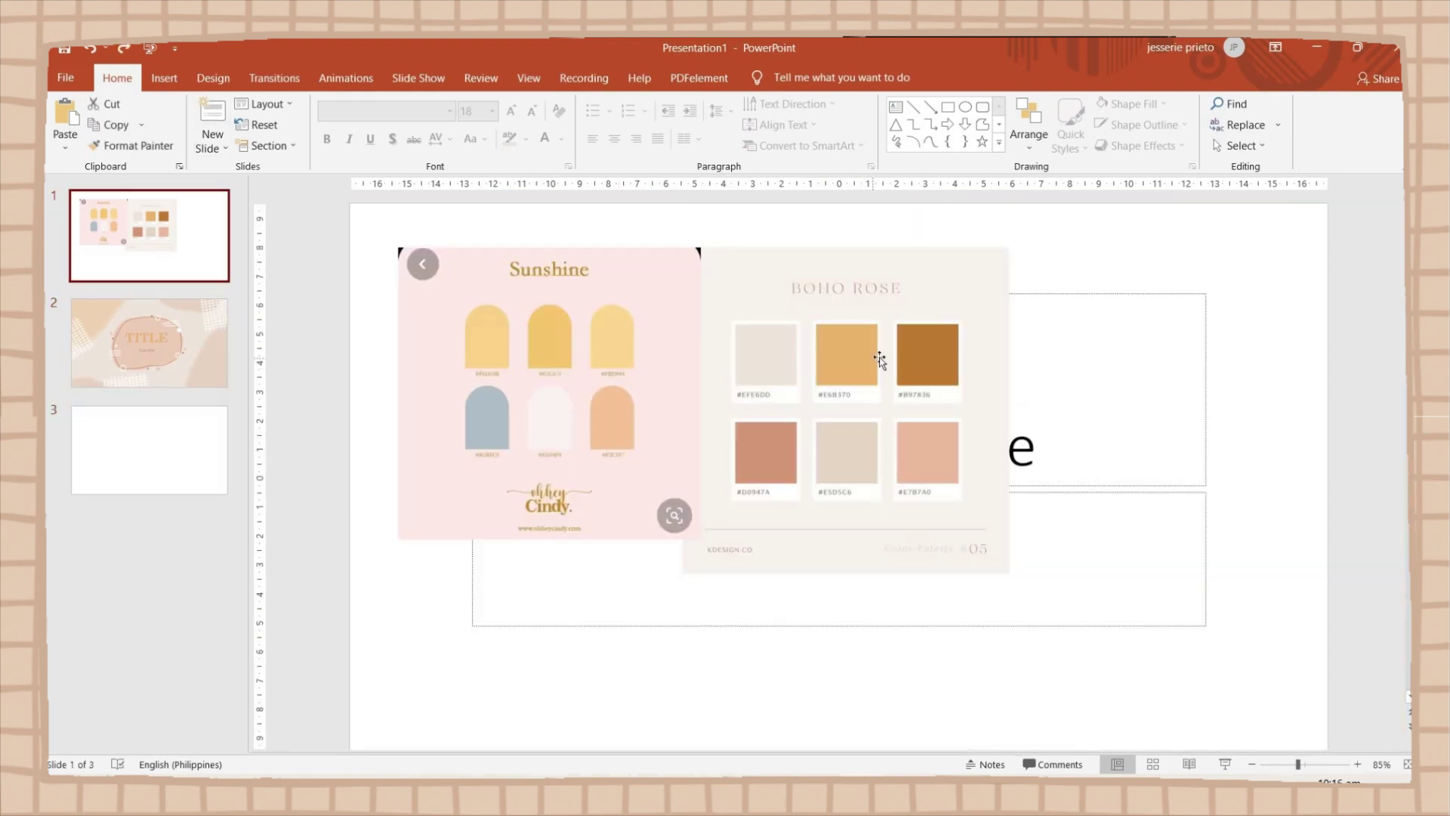
pyautogui.click(880, 361)
pyautogui.hotkey('ctrl', 'c')
pyautogui.click(132, 423)
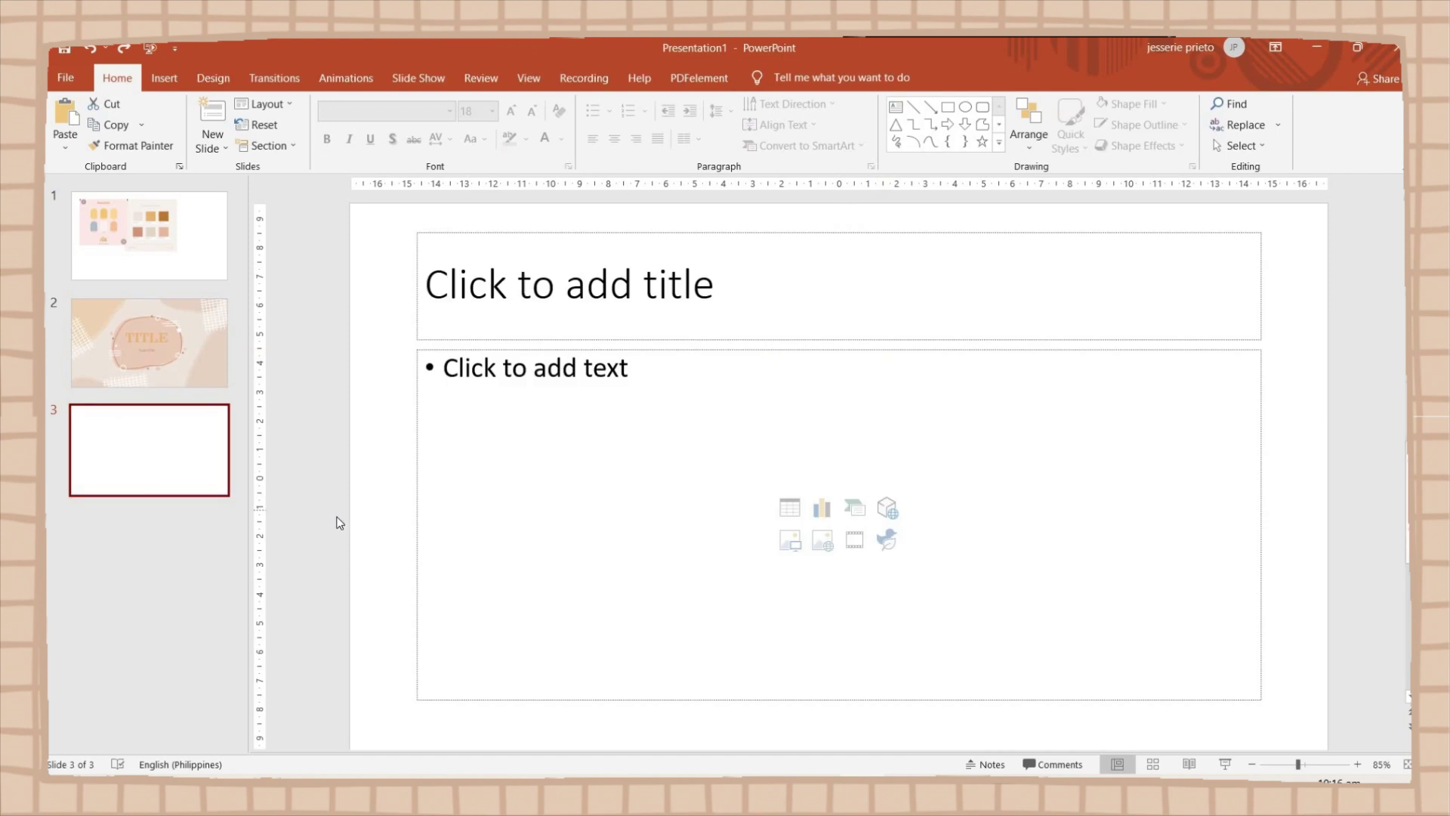
pyautogui.hotkey('ctrl', 'v')
pyautogui.moveTo(846, 411); pyautogui.dragTo(1180, 423)
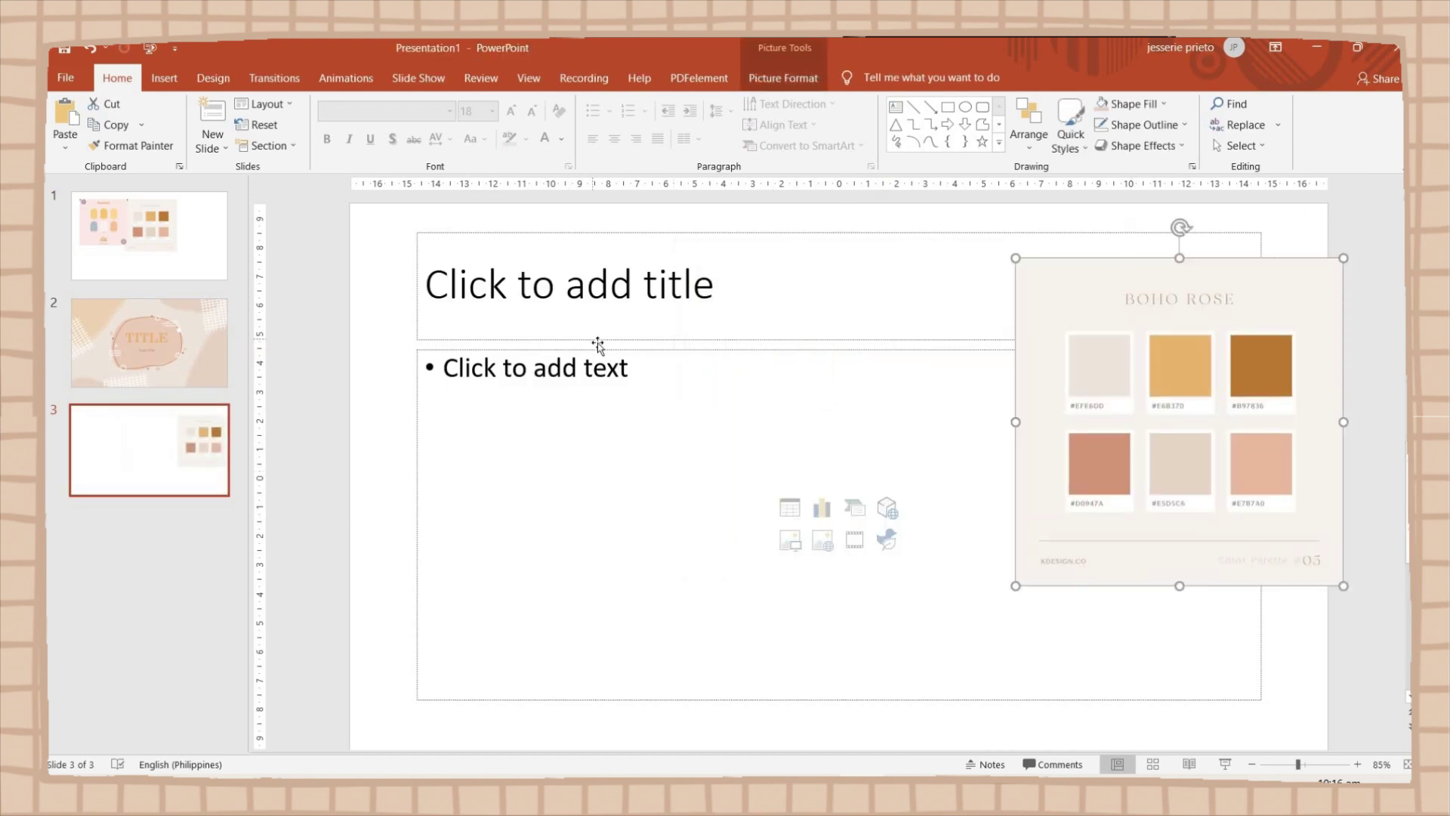
# Delete slide 3's empty placeholders and set its background to the palette's beige
pyautogui.click(597, 343)
pyautogui.press('Delete')
pyautogui.click(613, 347)
pyautogui.press('Delete')
pyautogui.click(1383, 412)
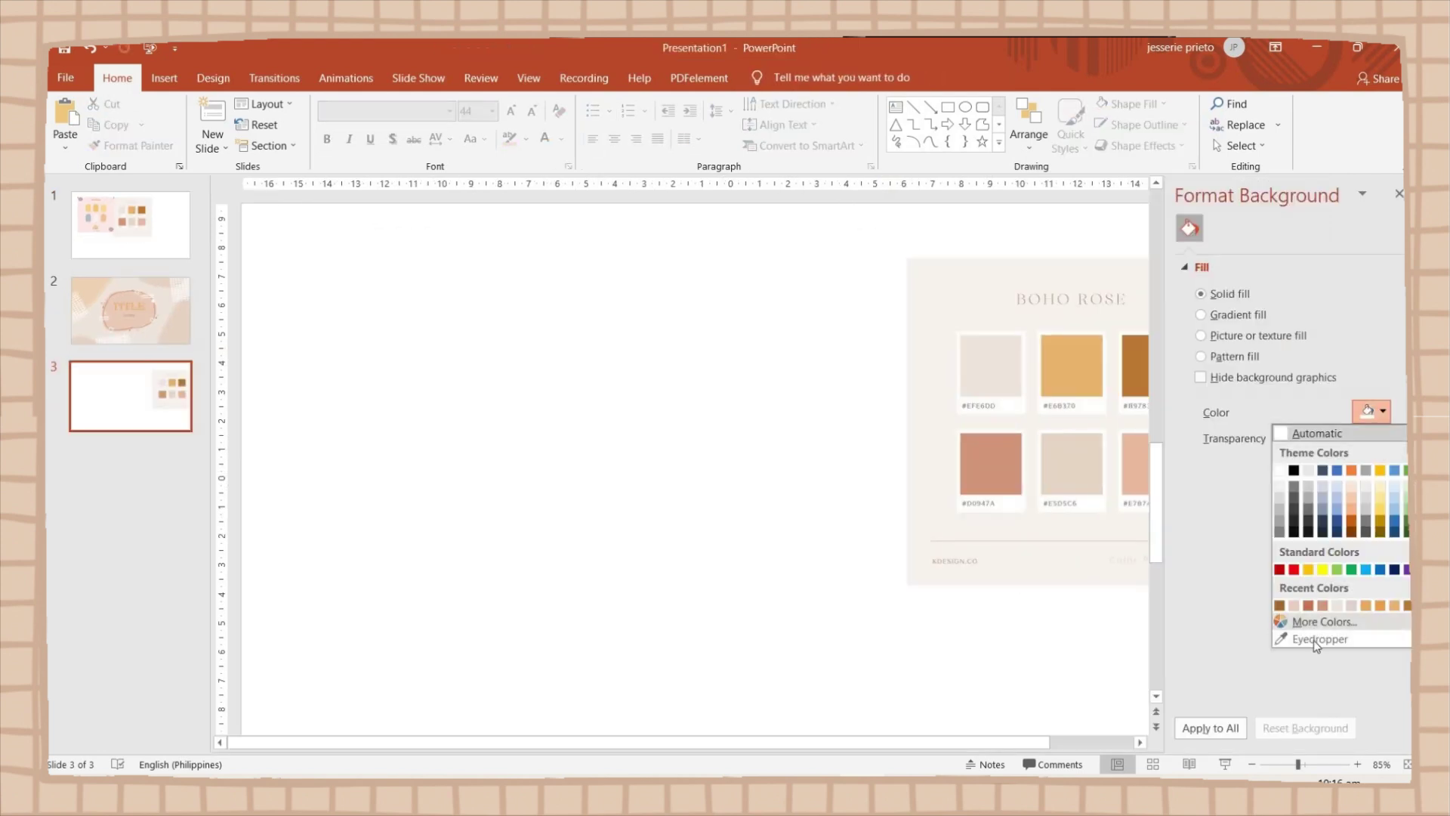
pyautogui.click(1313, 641)
pyautogui.click(992, 363)
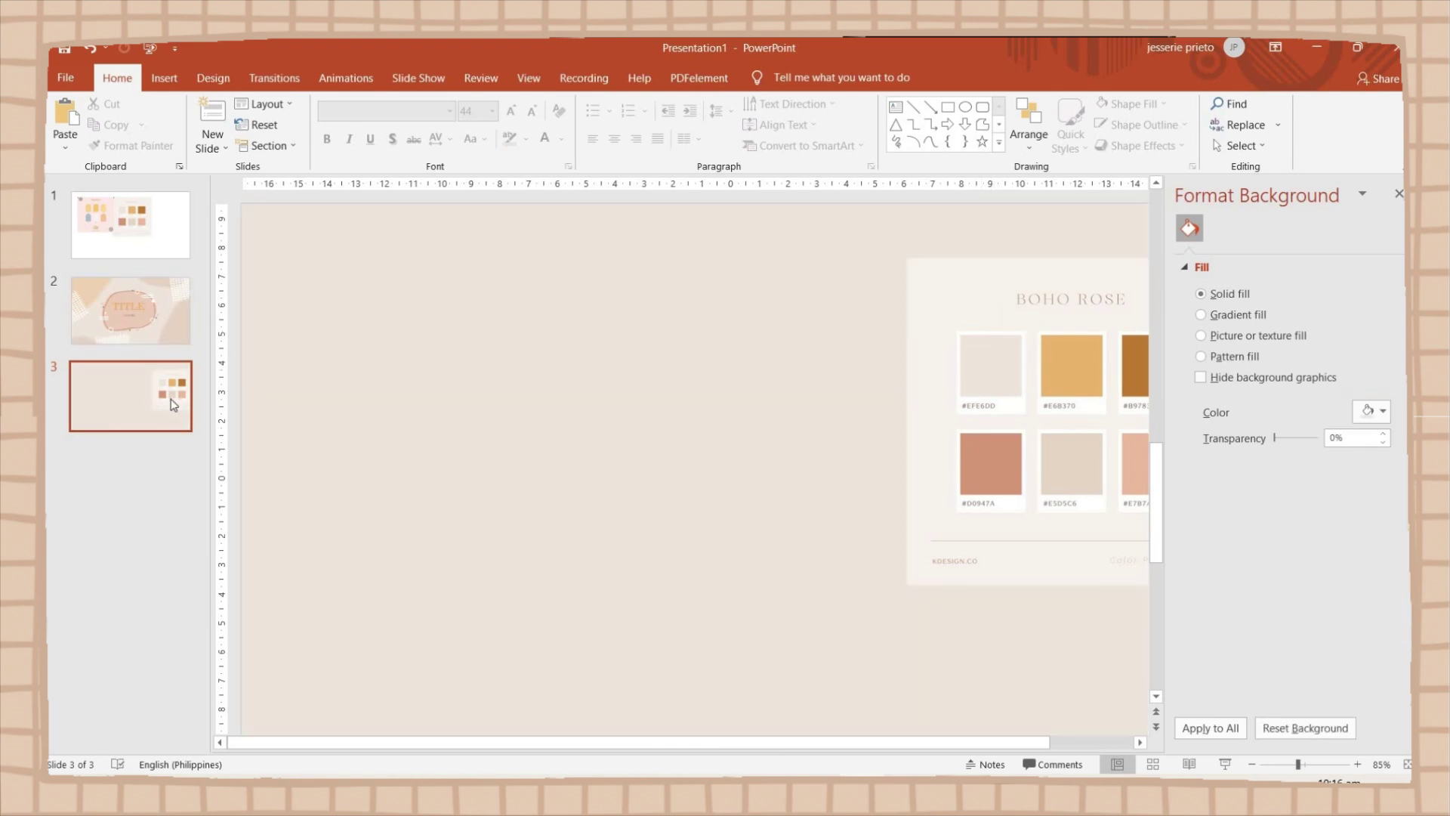
# Duplicate slide 3 twice to create slides 4 and 5
pyautogui.rightClick(181, 393)
pyautogui.click(227, 523)
pyautogui.rightClick(176, 359)
pyautogui.click(194, 305)
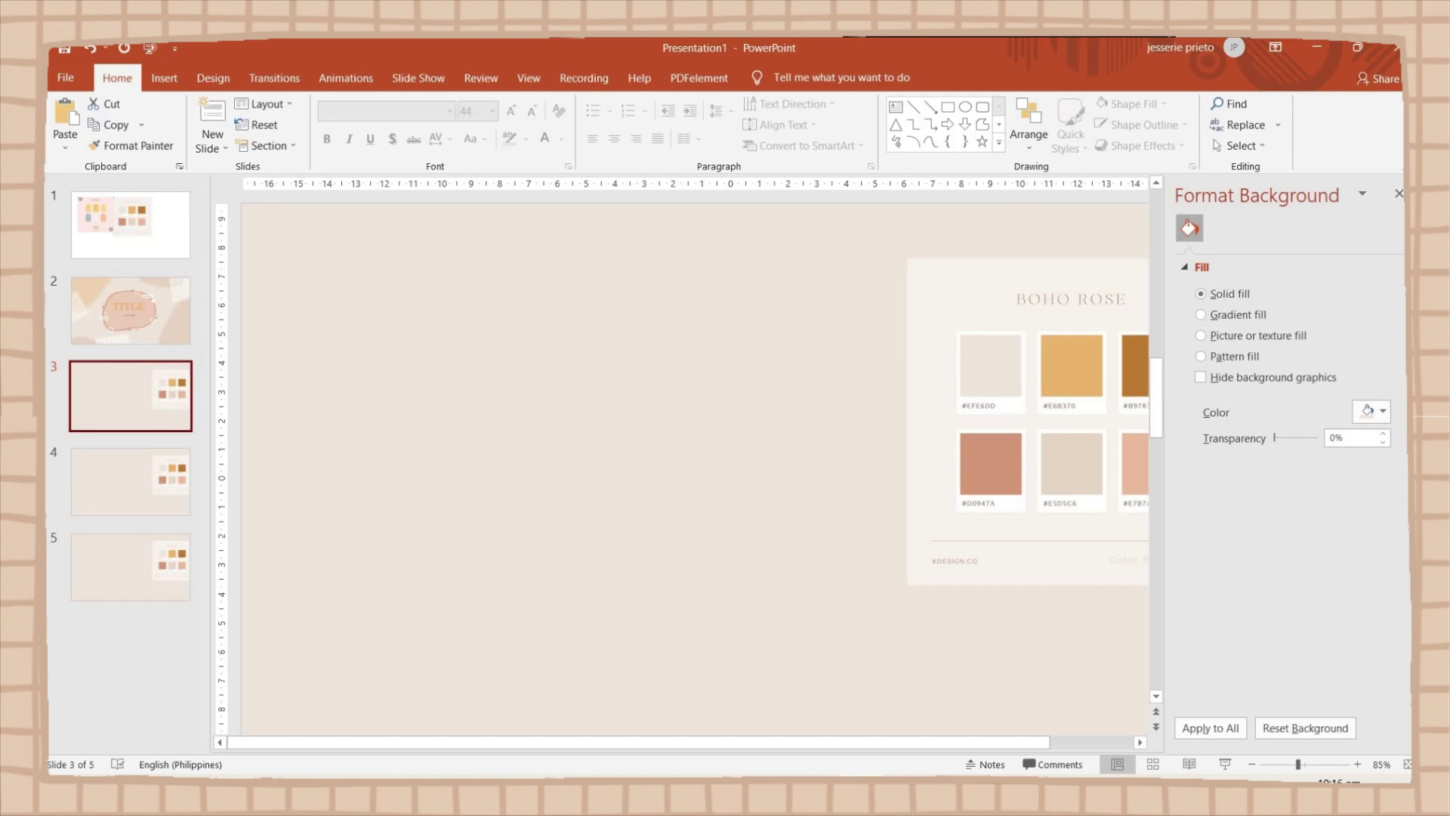
pyautogui.click(1399, 193)
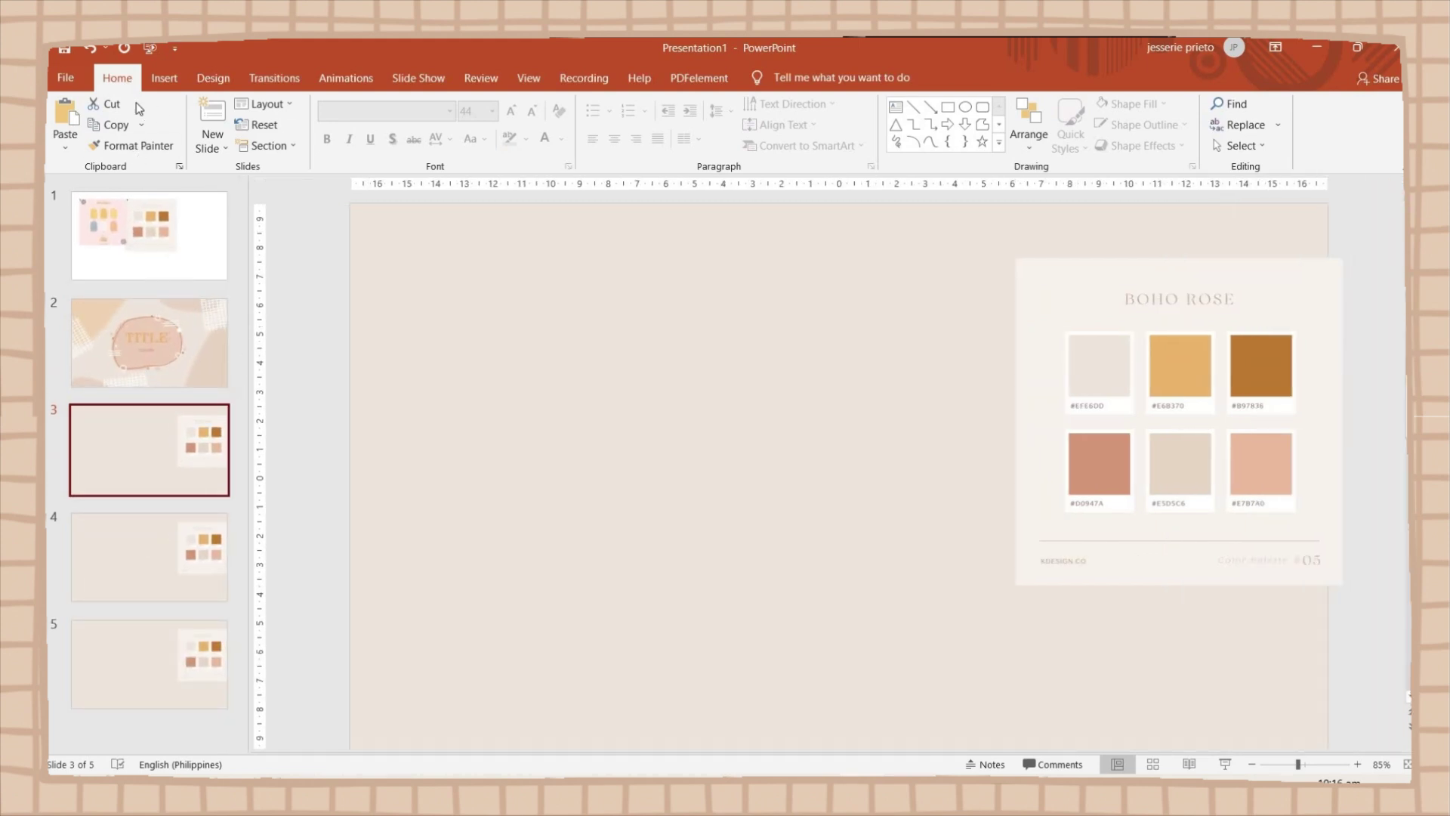
# Add a 'Table of Contents' text box at slide 3's top left in tan Exotc350 Bd BT
pyautogui.click(164, 79)
pyautogui.click(844, 124)
pyautogui.moveTo(391, 235); pyautogui.dragTo(886, 367)
pyautogui.write('Table of Contents')
pyautogui.hotkey('ctrl', 'a')
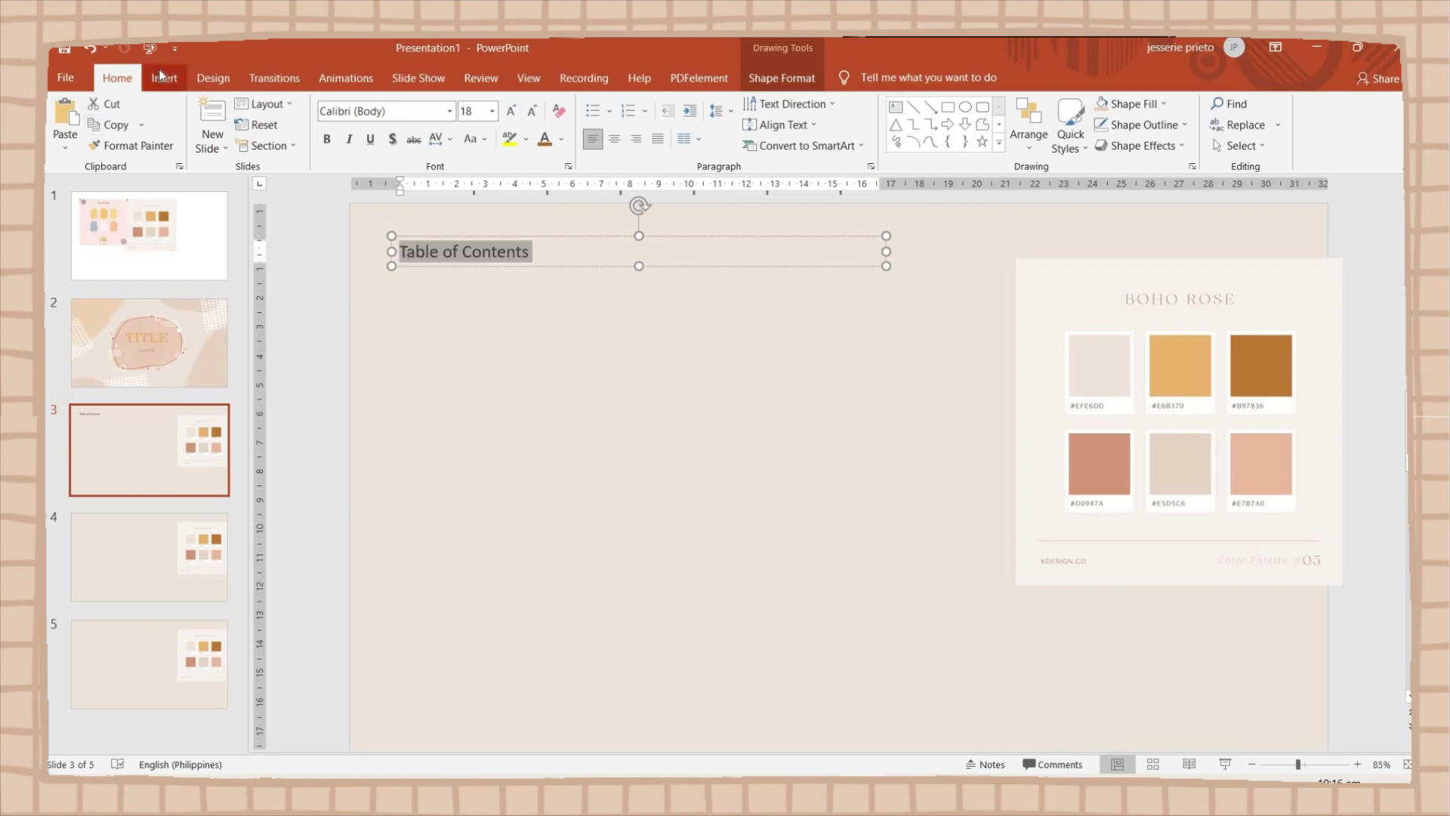
pyautogui.click(450, 111)
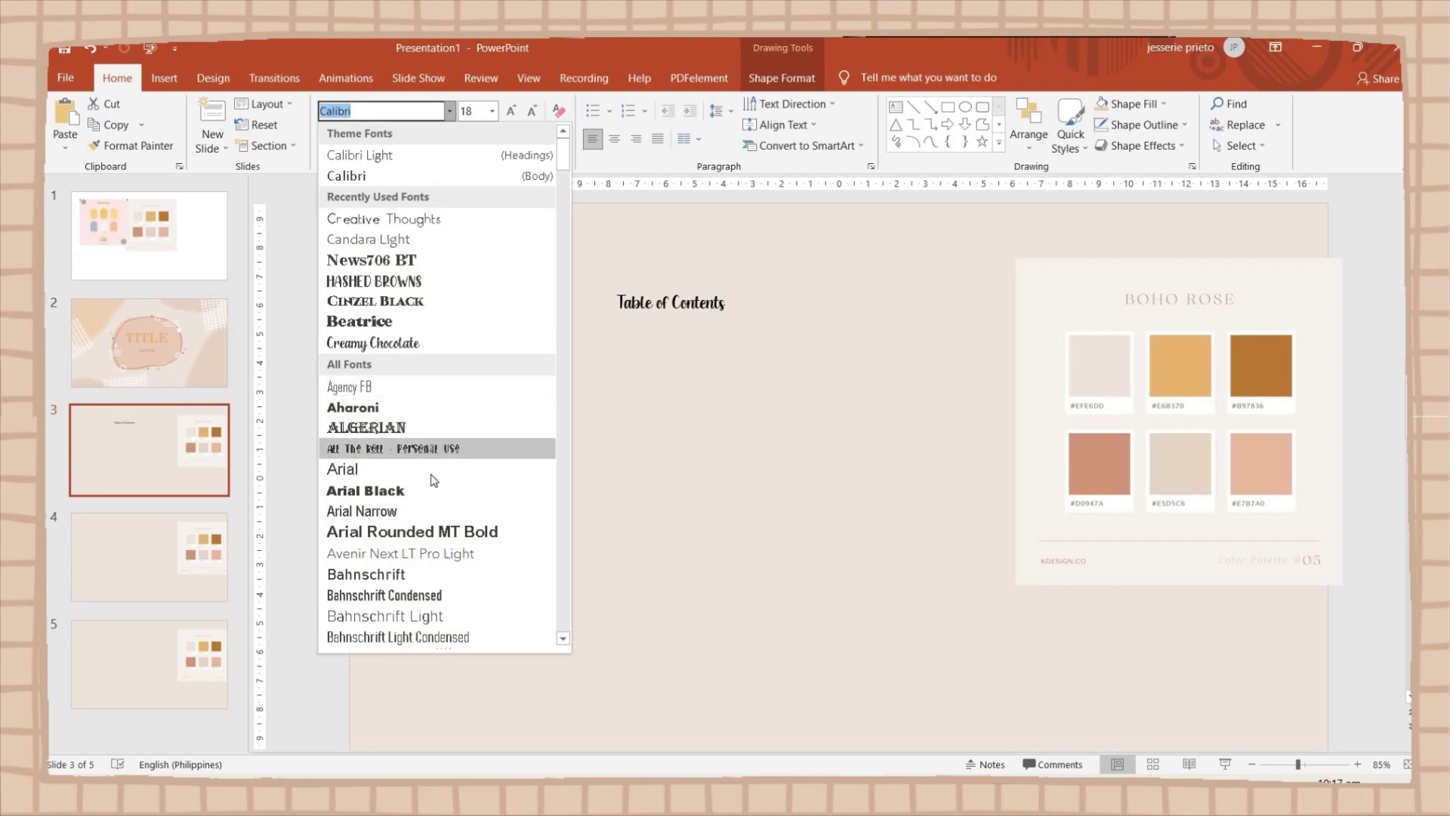
pyautogui.scroll(-3, 438, 485)
pyautogui.scroll(-15, 438, 484)
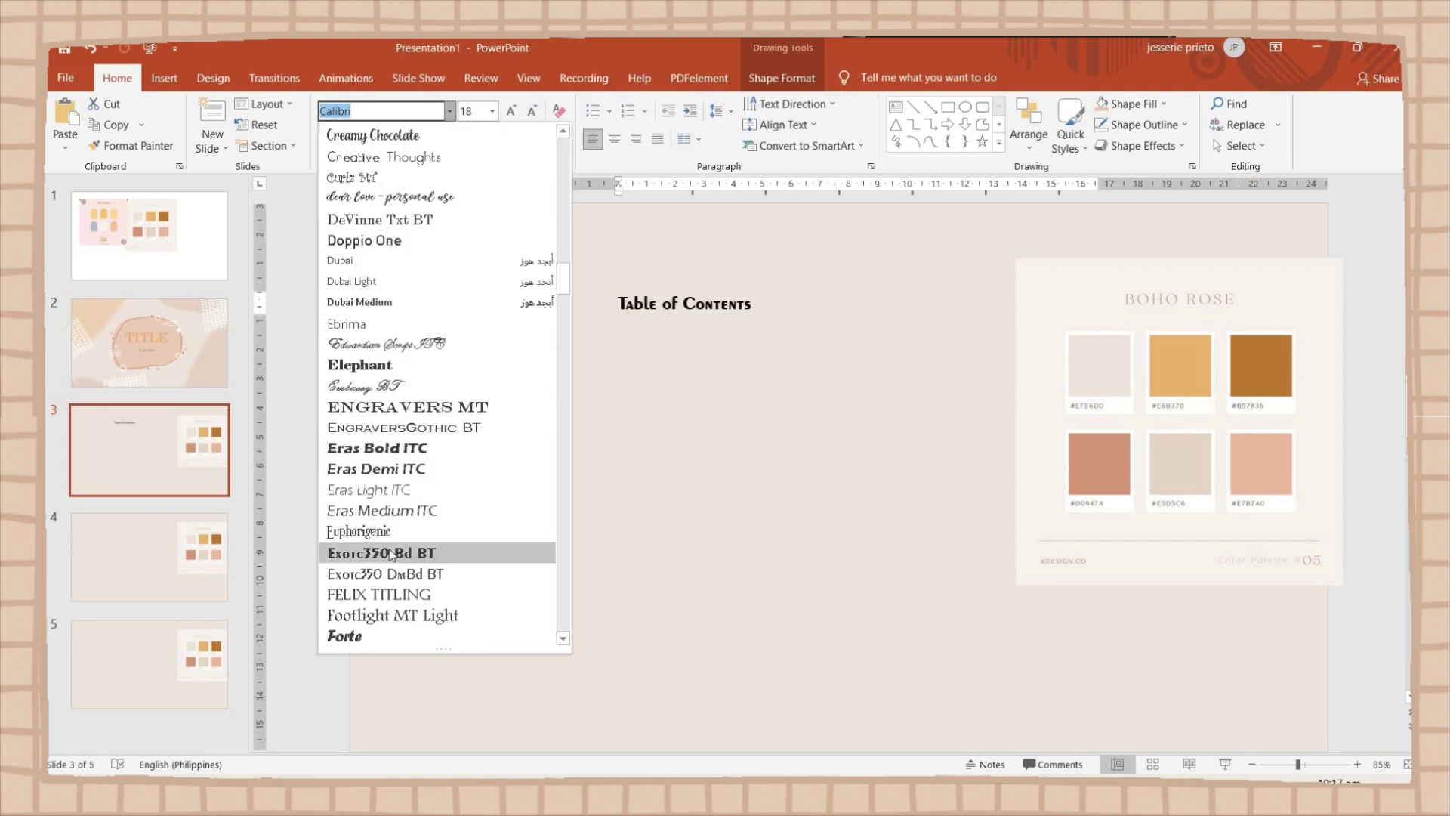
pyautogui.scroll(-3, 386, 526)
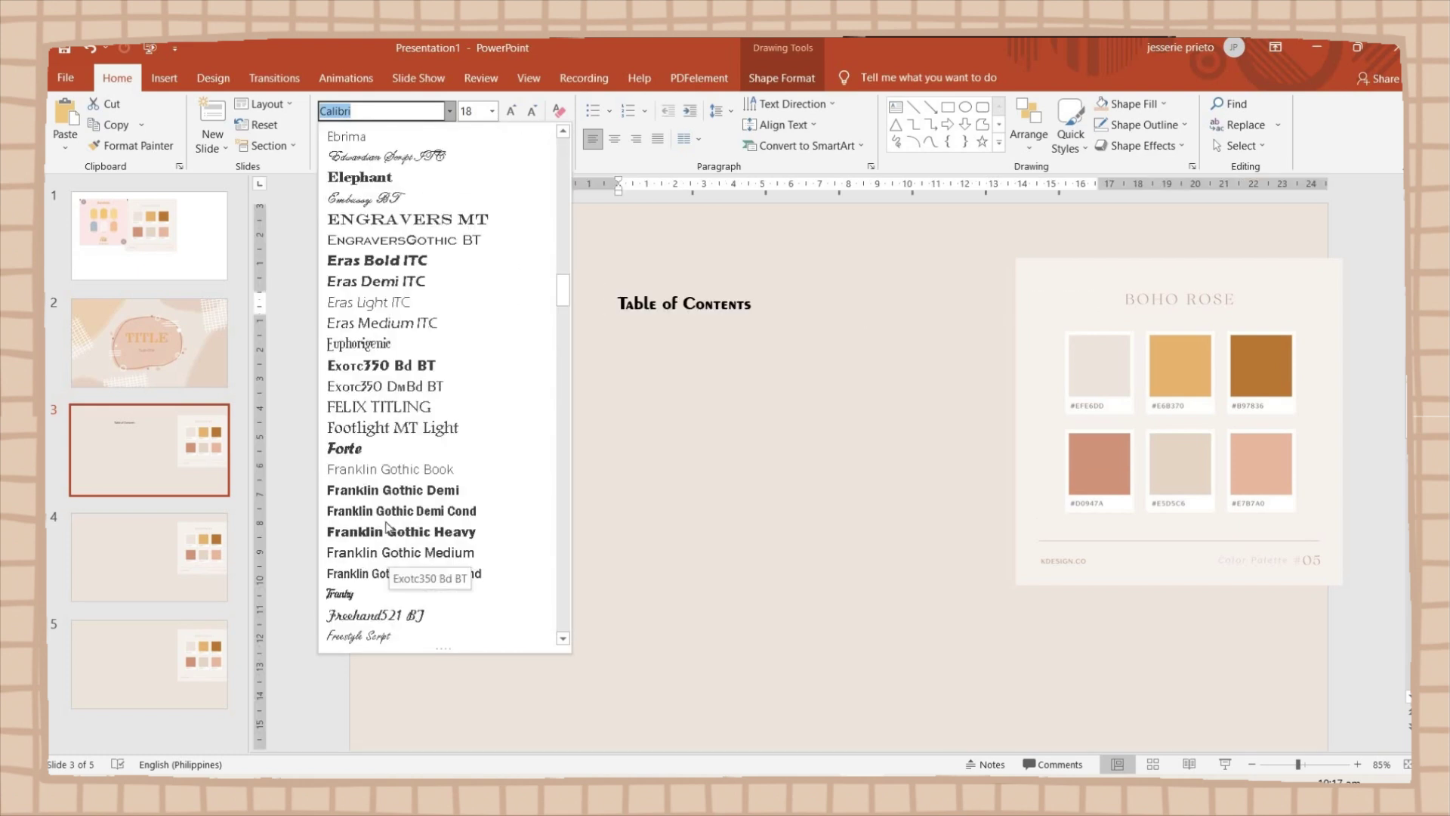
pyautogui.click(383, 365)
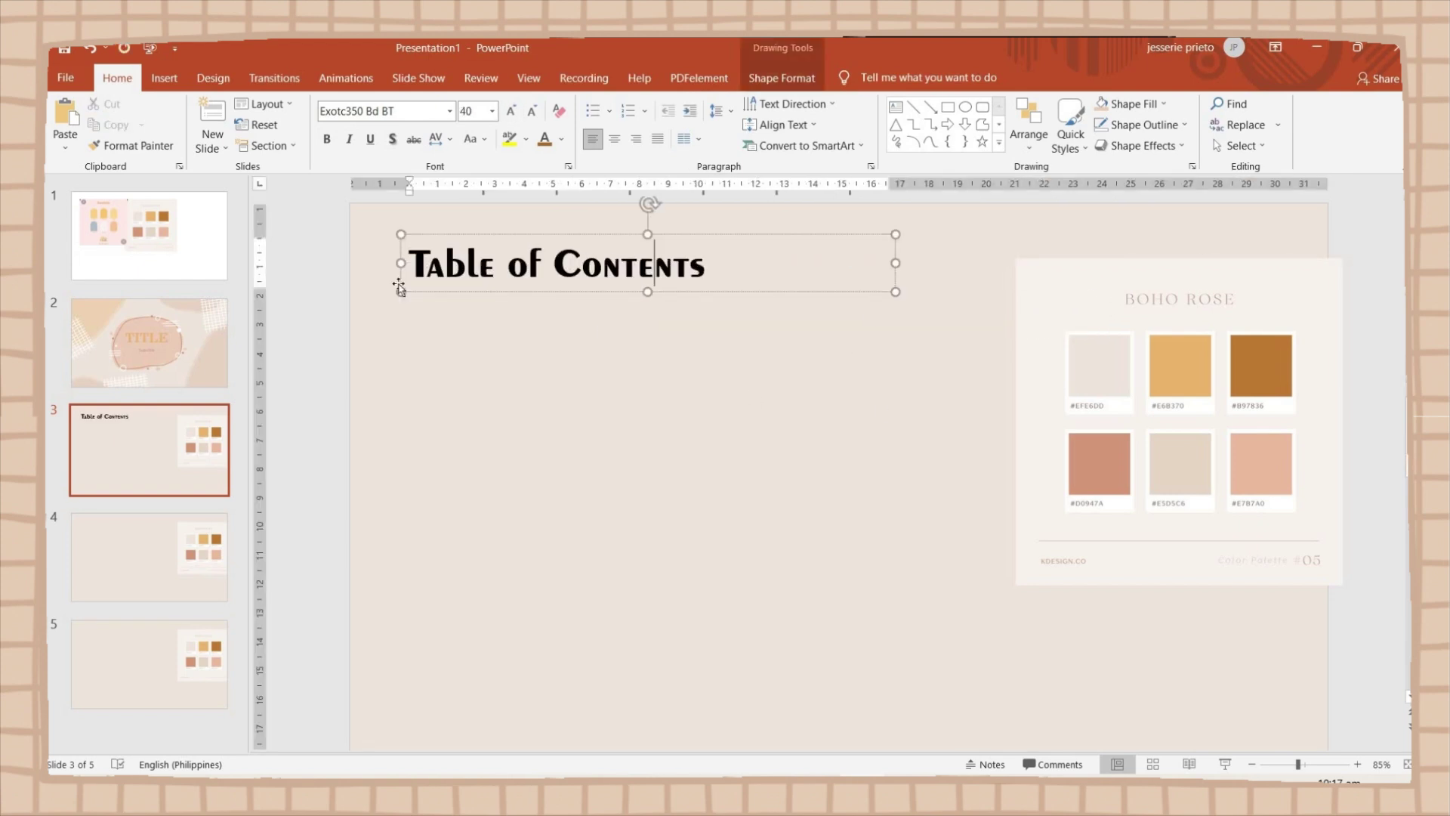
pyautogui.click(562, 139)
pyautogui.click(588, 316)
# Adjust the heading's shadow colour in the shape formatting options
pyautogui.click(782, 78)
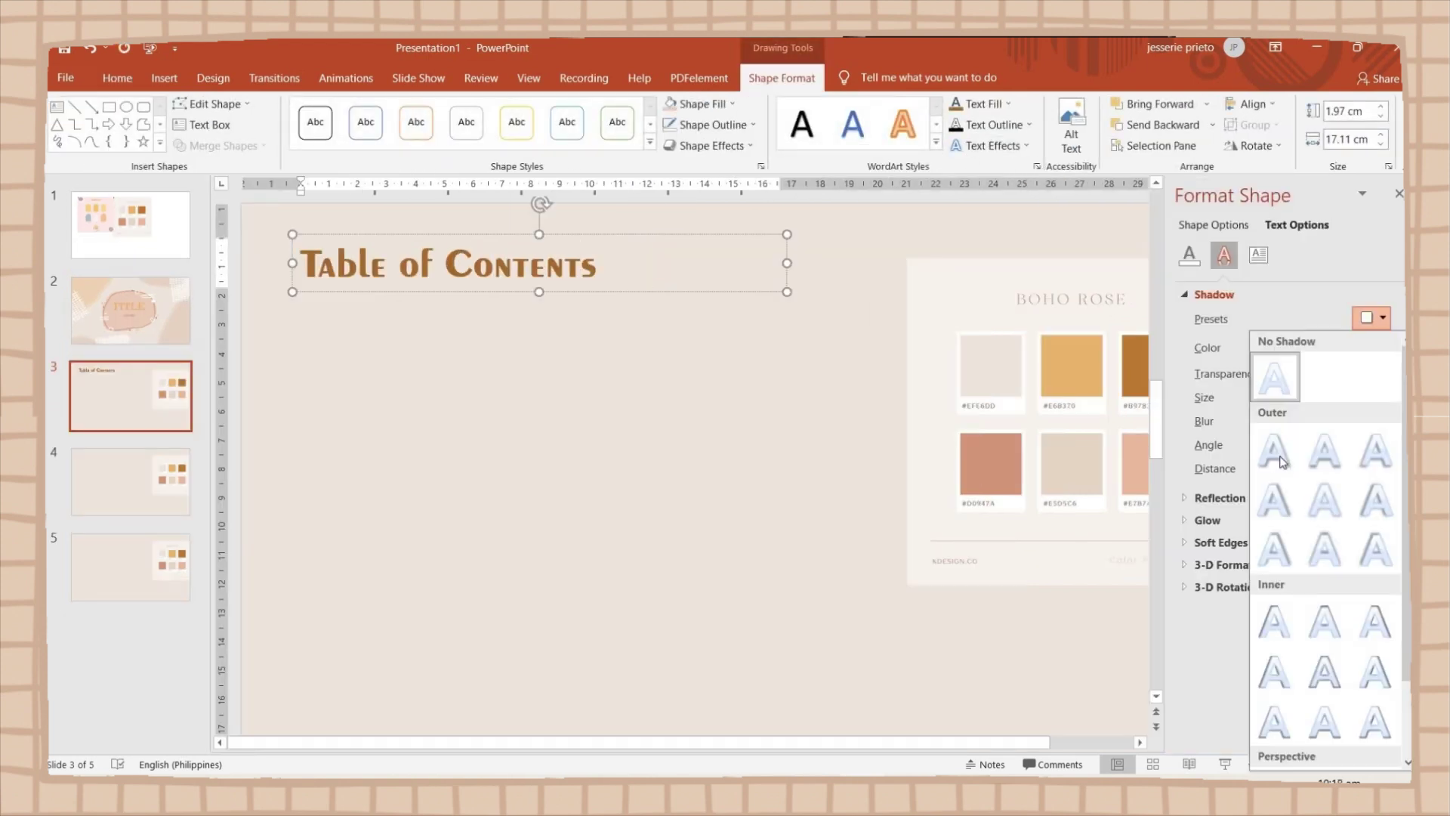
pyautogui.click(596, 260)
pyautogui.hotkey('ctrl', 'a')
pyautogui.click(1383, 348)
pyautogui.click(1296, 535)
pyautogui.click(599, 272)
pyautogui.click(164, 78)
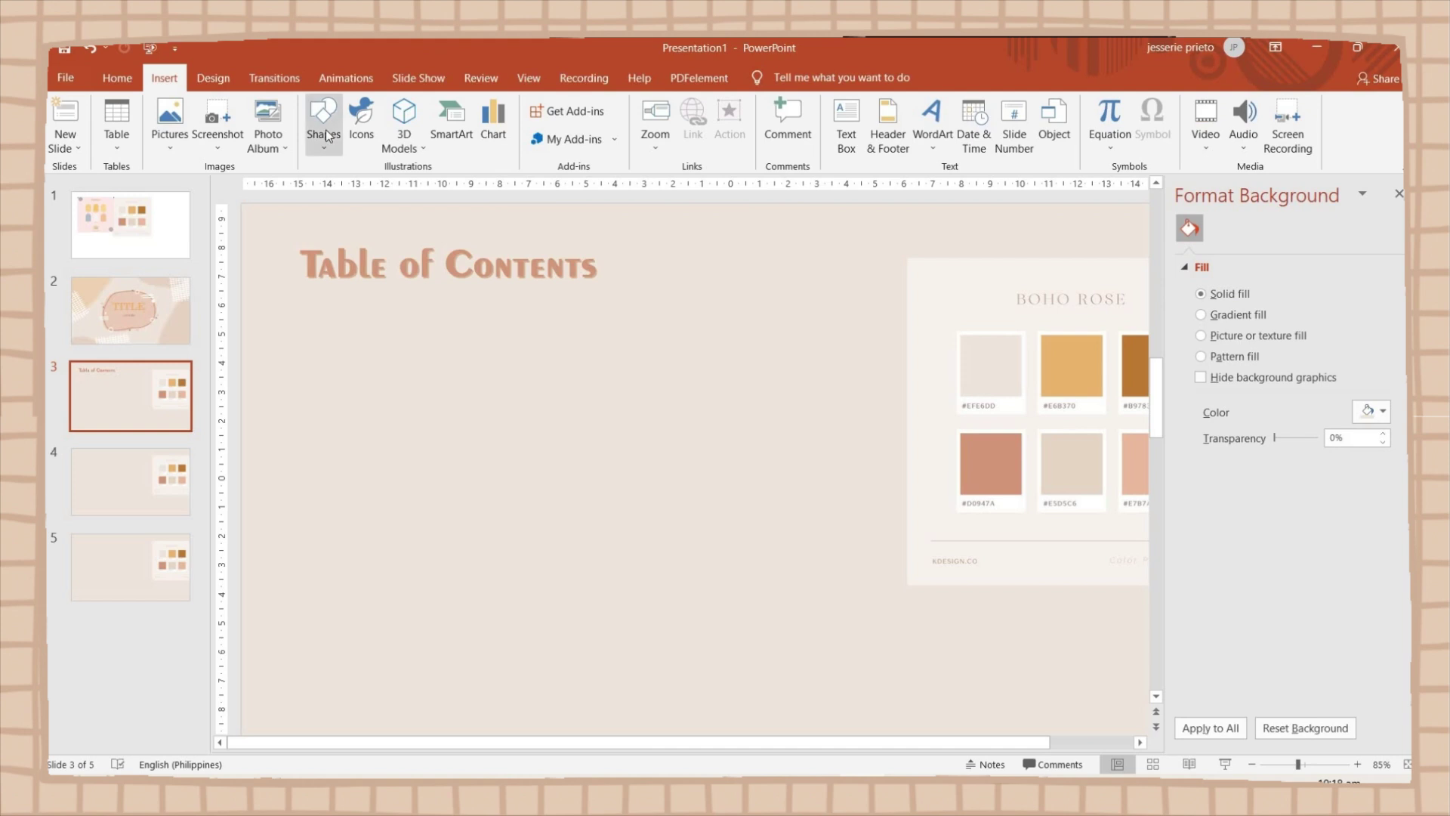
pyautogui.click(325, 129)
# Sketch a small freehand blob below the heading, fill it light pink and enlarge it
pyautogui.click(471, 242)
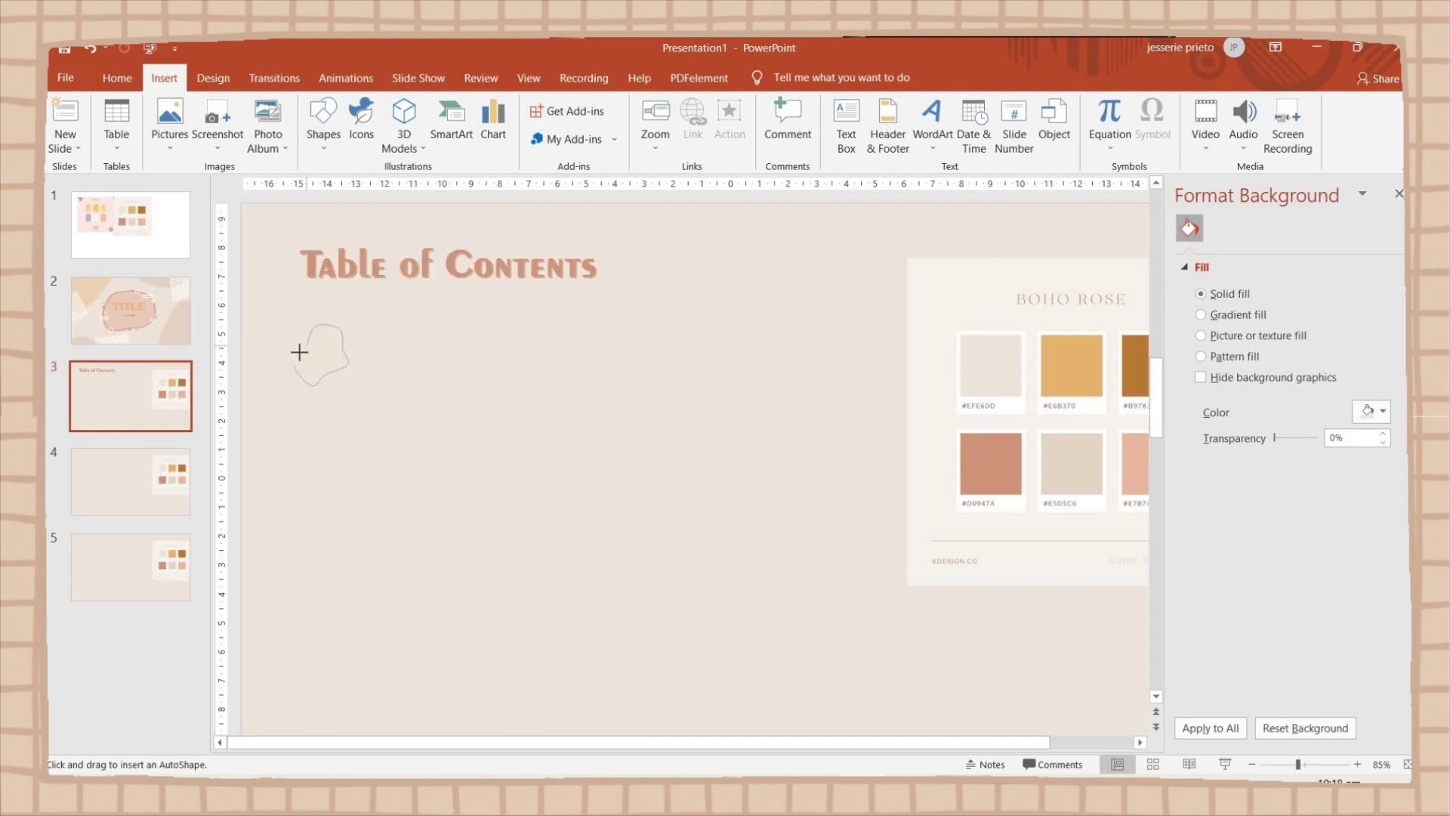
pyautogui.moveTo(303, 344); pyautogui.dragTo(306, 346)
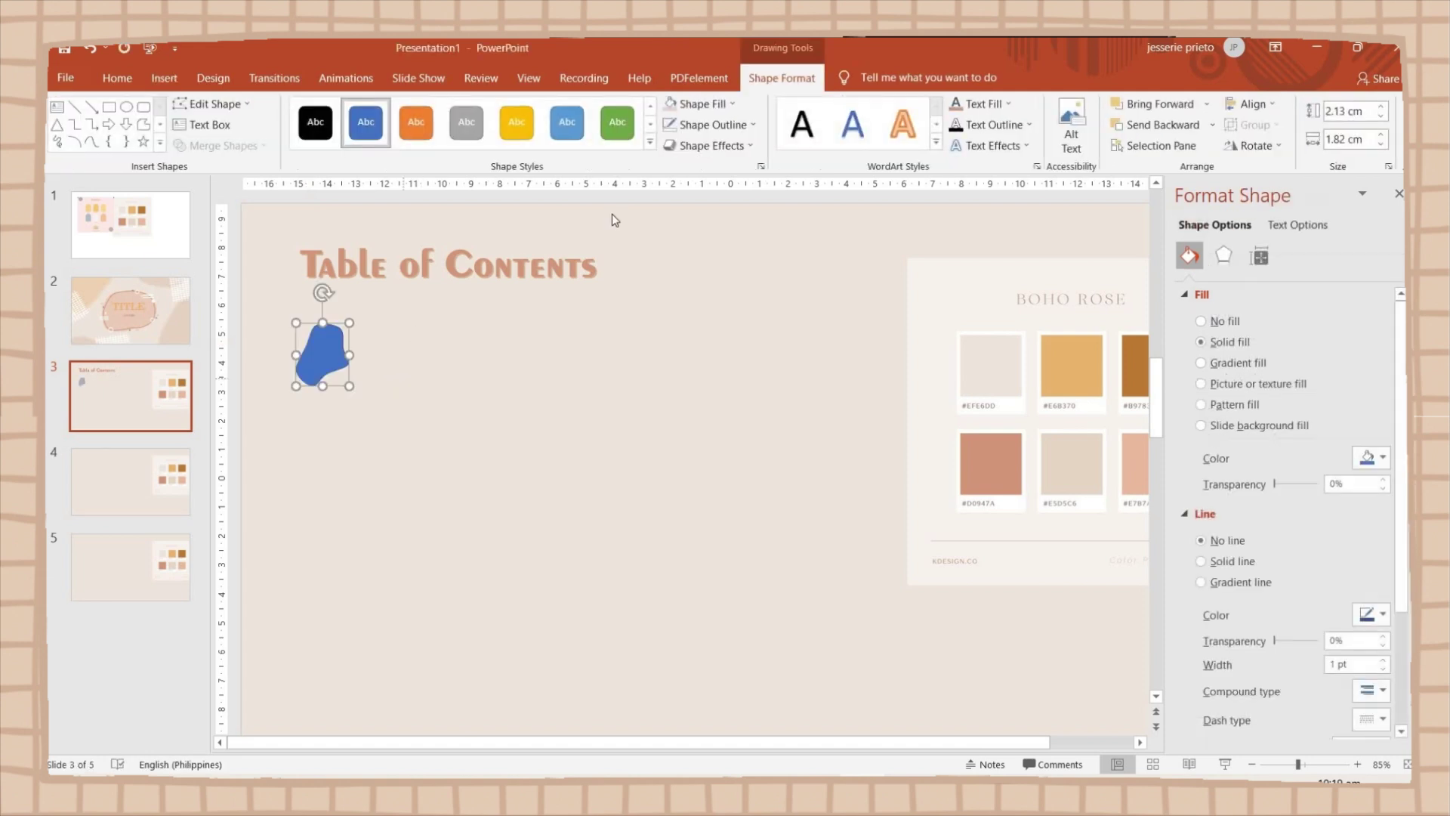
pyautogui.click(700, 110)
pyautogui.click(763, 162)
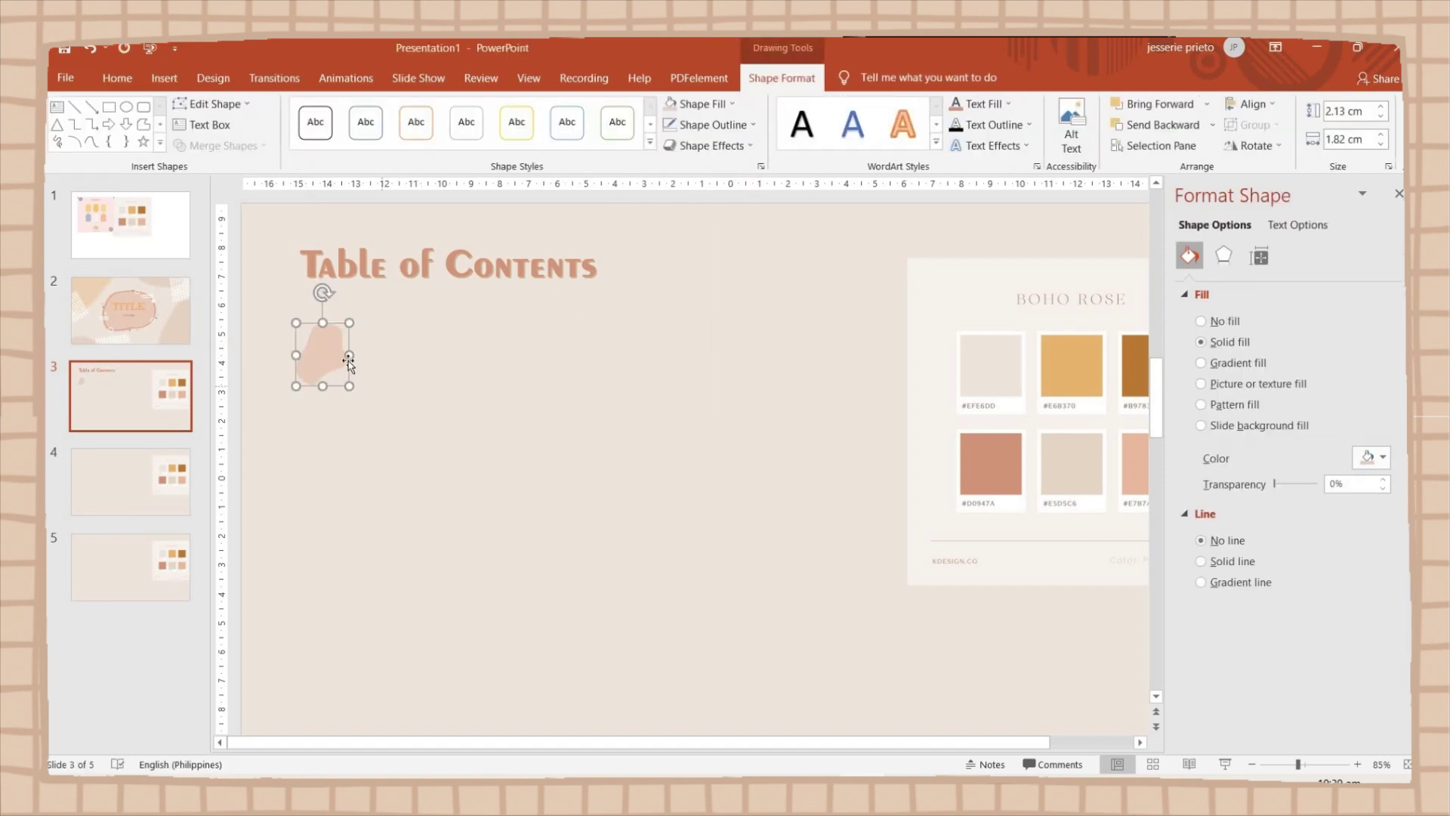
pyautogui.moveTo(349, 386); pyautogui.dragTo(353, 388)
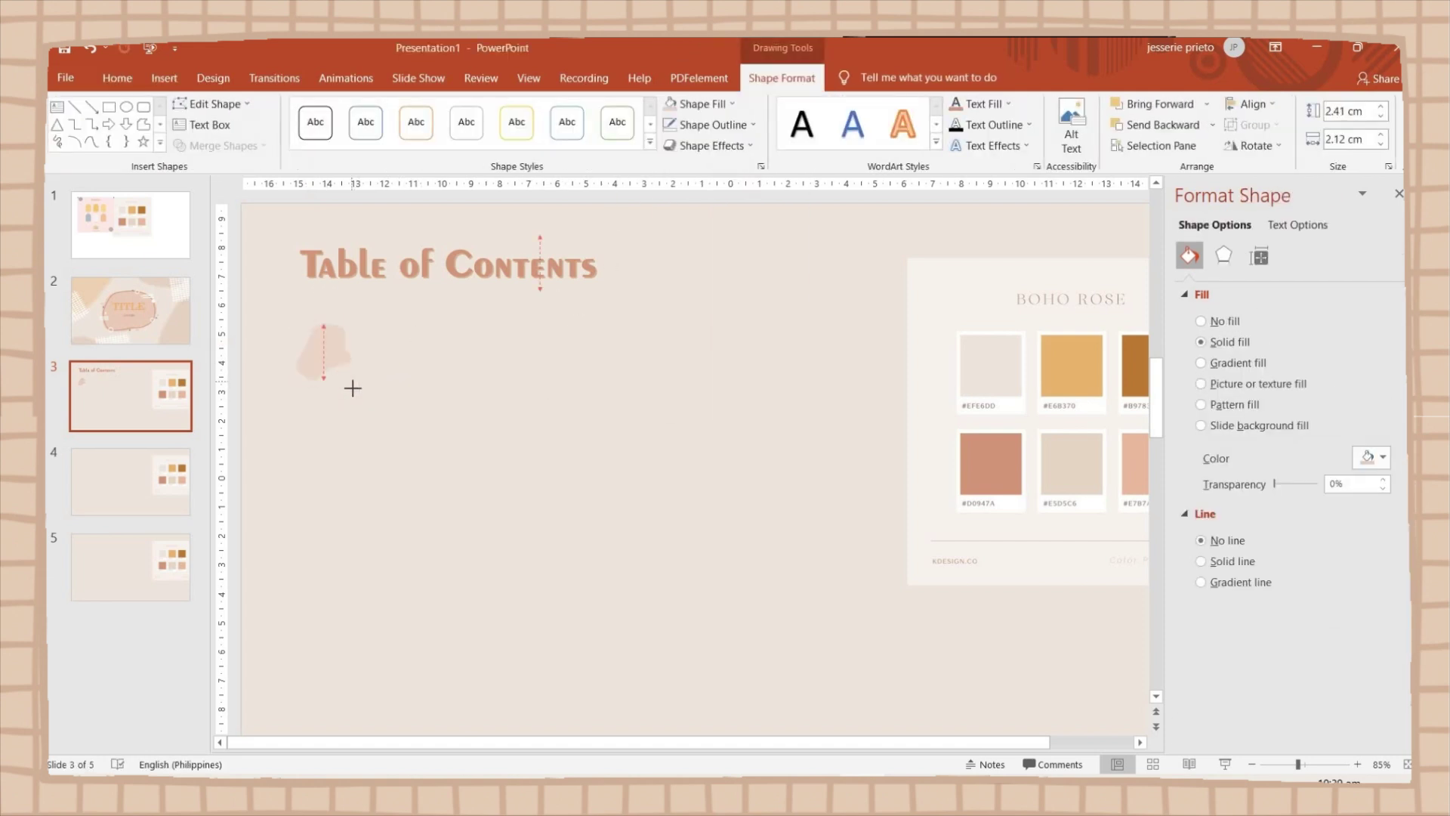
# Put a number 1 inside the blob in Bahnschrift with a new font colour, enlarged
pyautogui.click(315, 365)
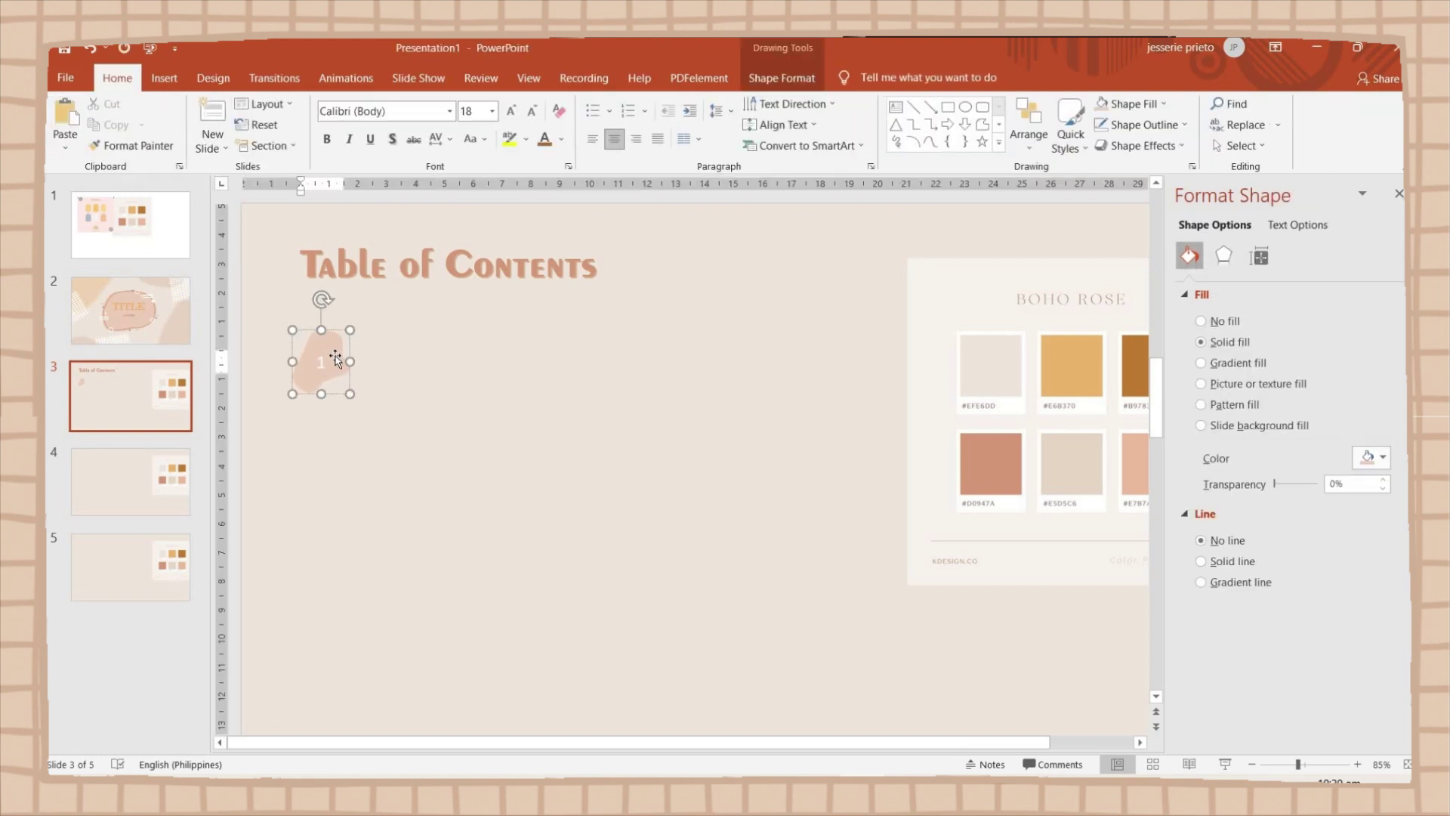
pyautogui.click(449, 111)
pyautogui.scroll(-3, 438, 423)
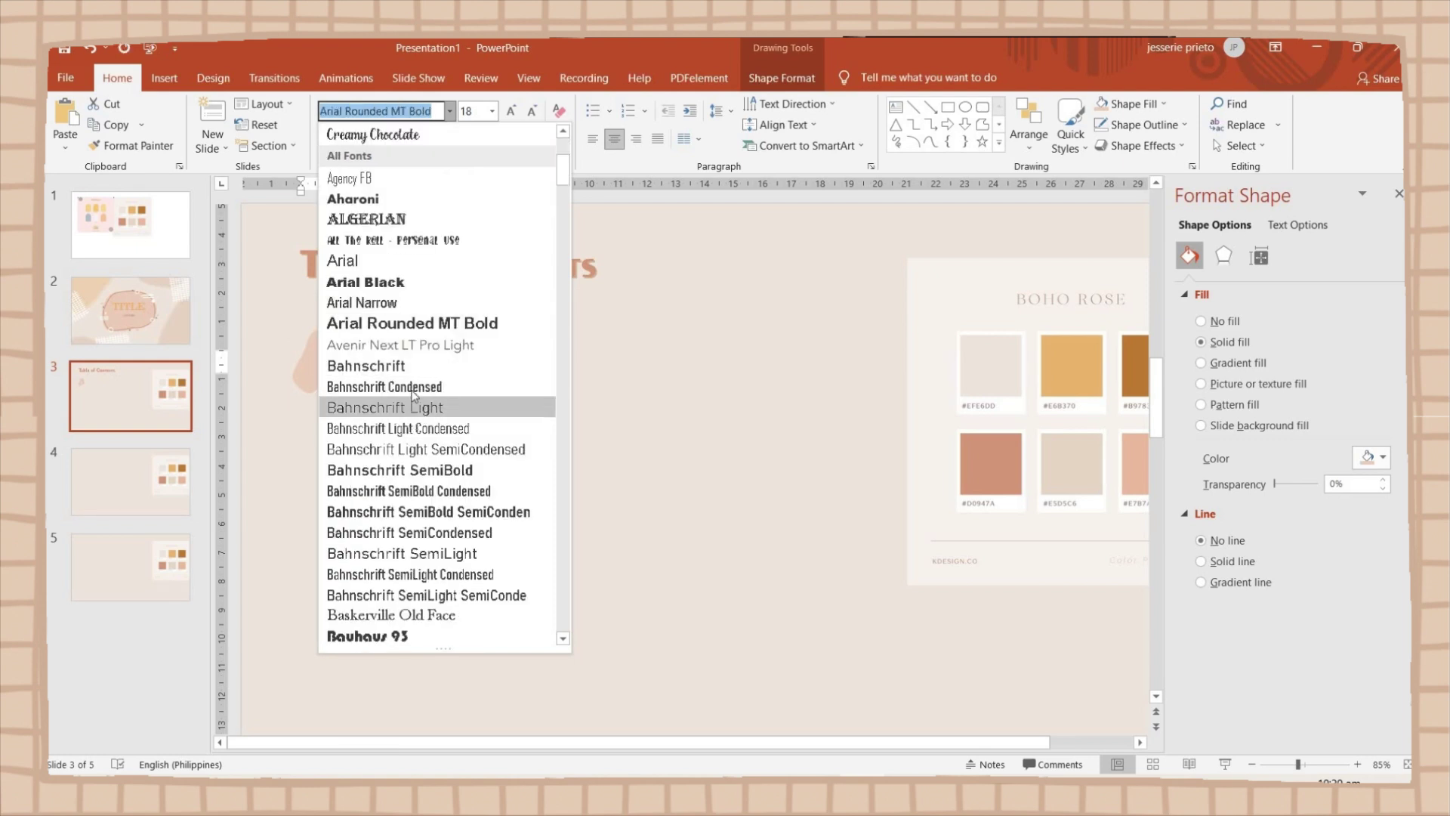
pyautogui.click(417, 367)
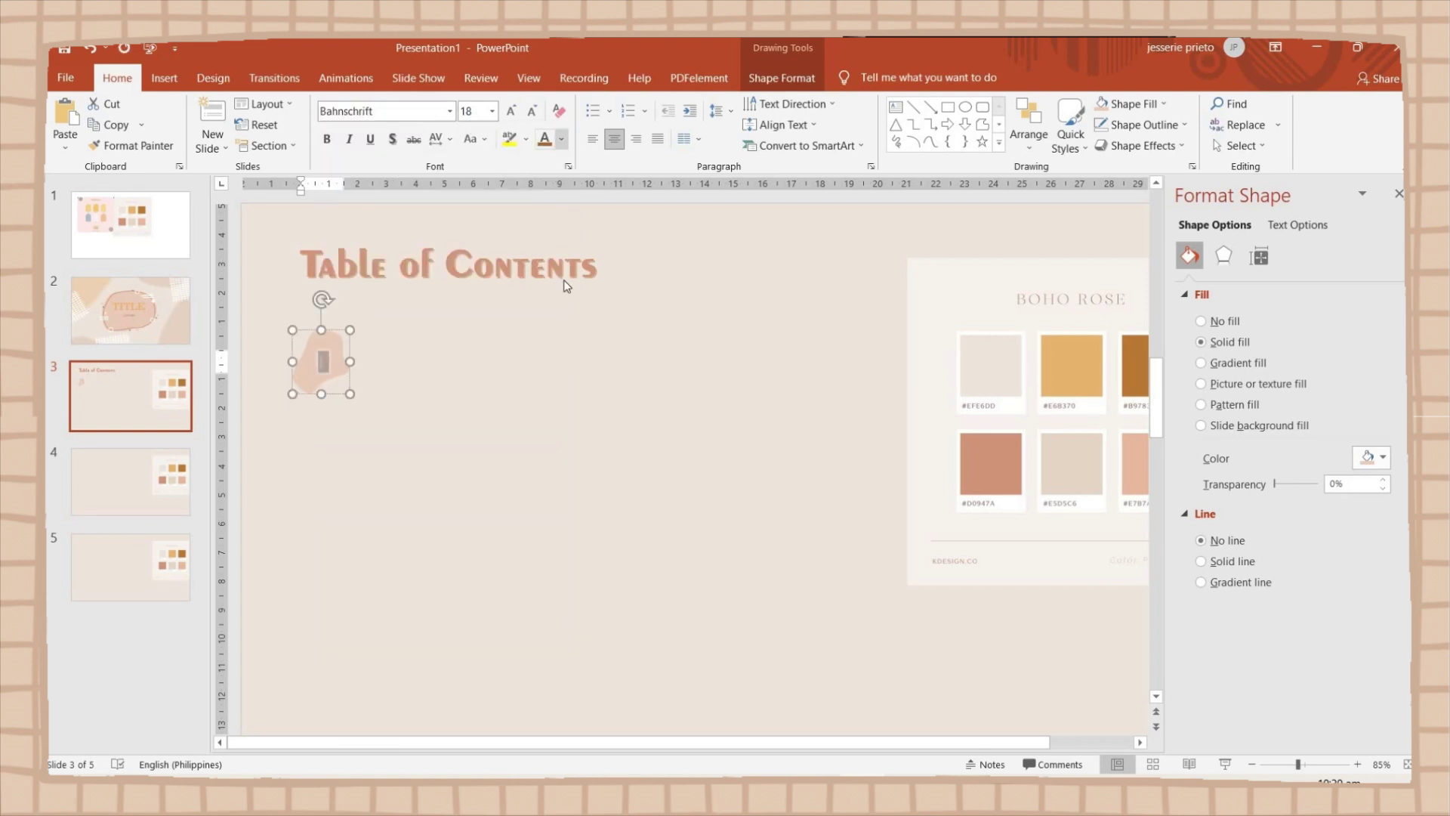
pyautogui.click(561, 139)
pyautogui.click(480, 157)
pyautogui.hotkey('ctrl', 'shift', '.')
pyautogui.hotkey('ctrl', 'shift', '.')
pyautogui.hotkey('ctrl', 'shift', '.')
pyautogui.hotkey('ctrl', 'shift', '.')
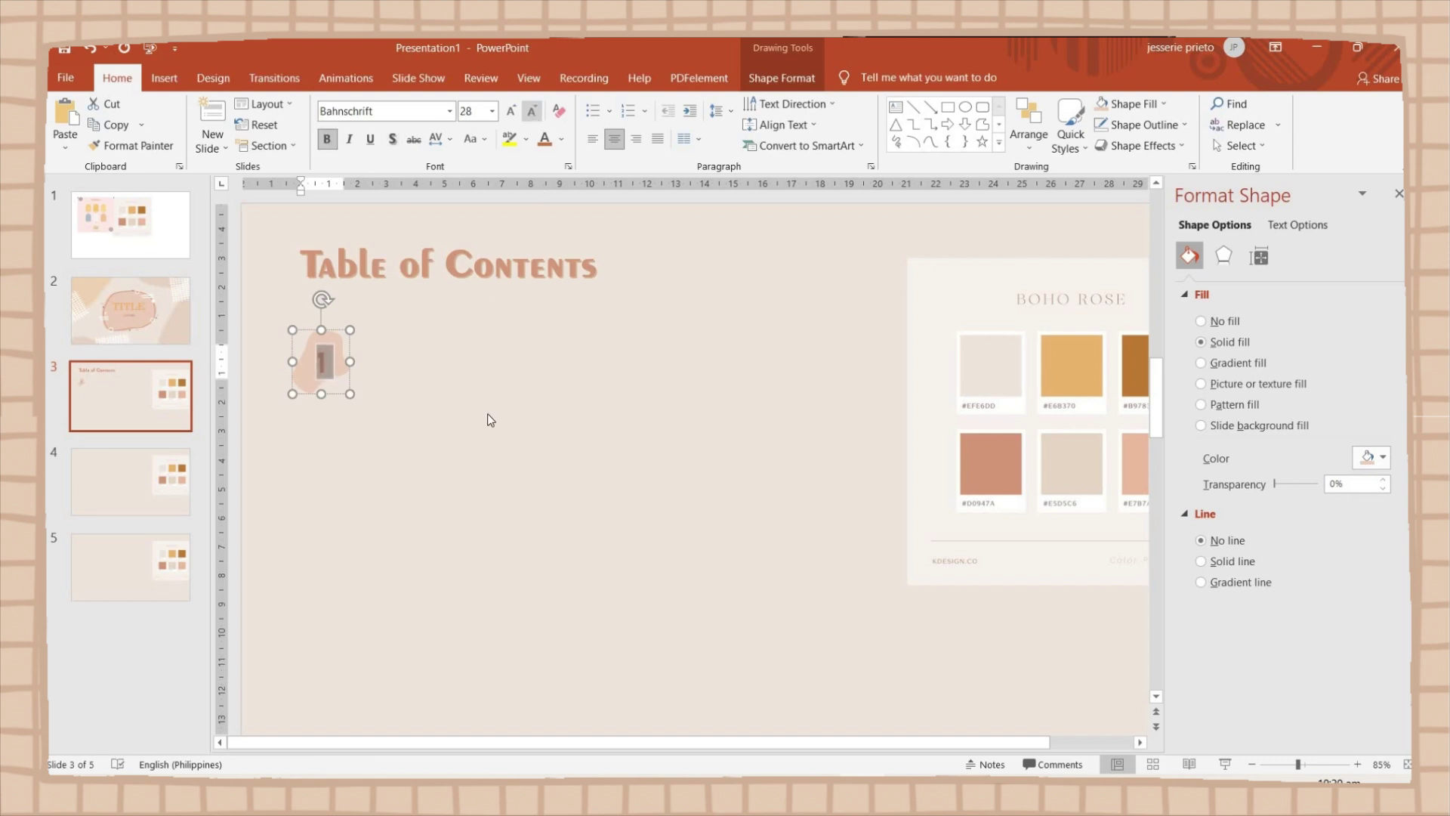
pyautogui.click(463, 425)
# Copy the faint blob from the title slide, shrink it and place it below marker 1
pyautogui.click(321, 363)
pyautogui.scroll(2, 368, 332)
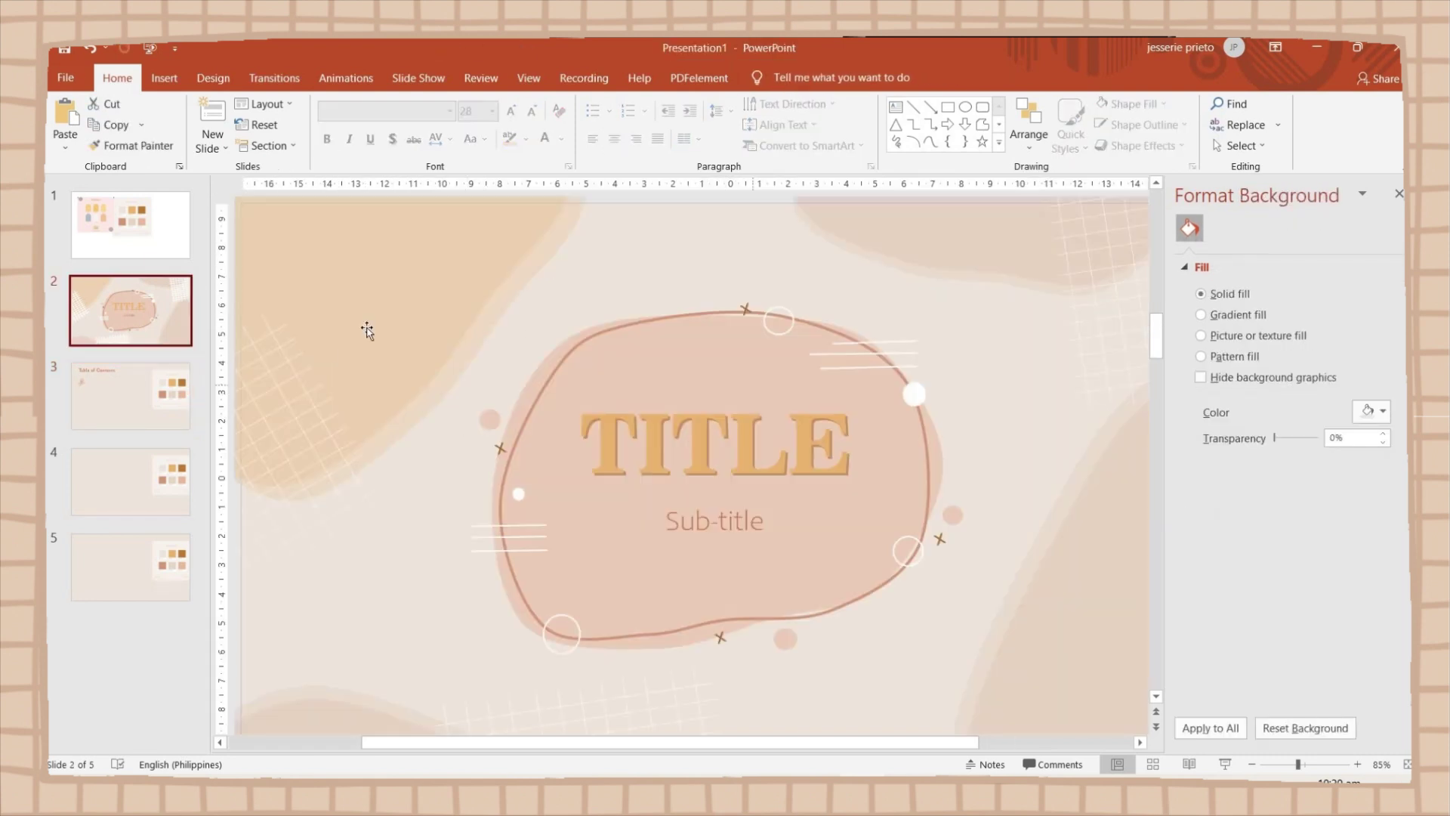
pyautogui.click(456, 265)
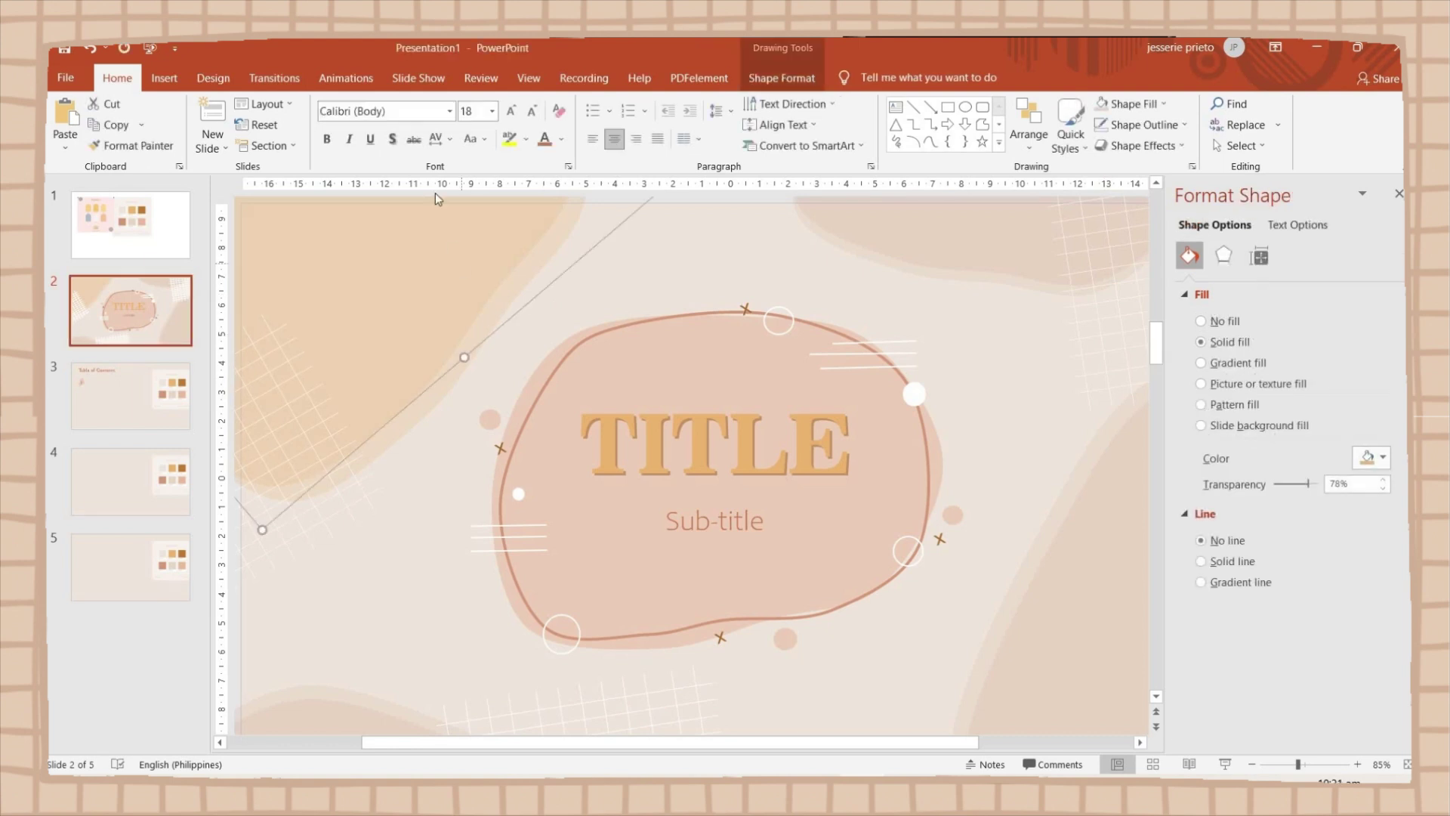
pyautogui.scroll(-2, 757, 492)
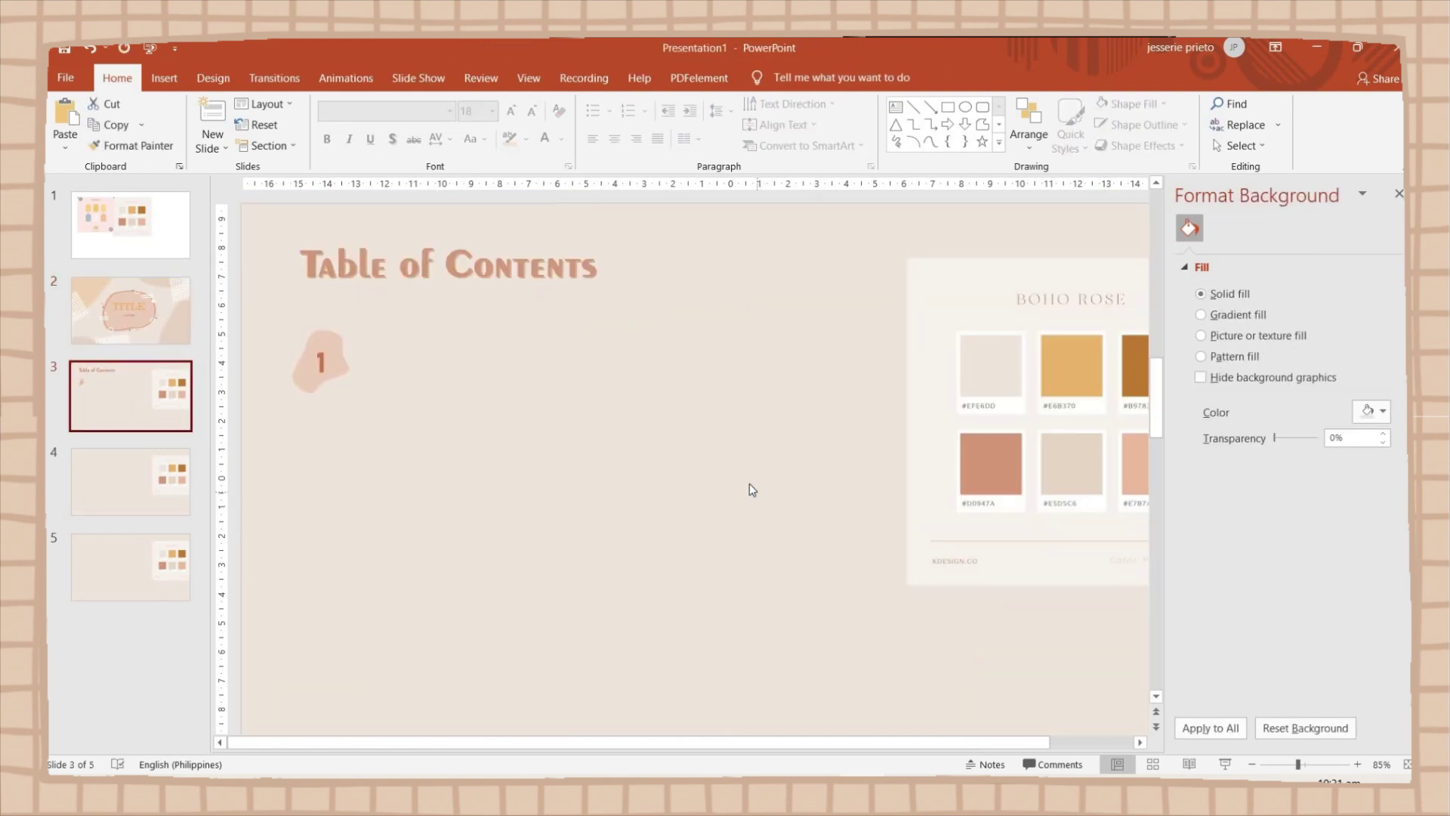
pyautogui.hotkey('ctrl', 'v')
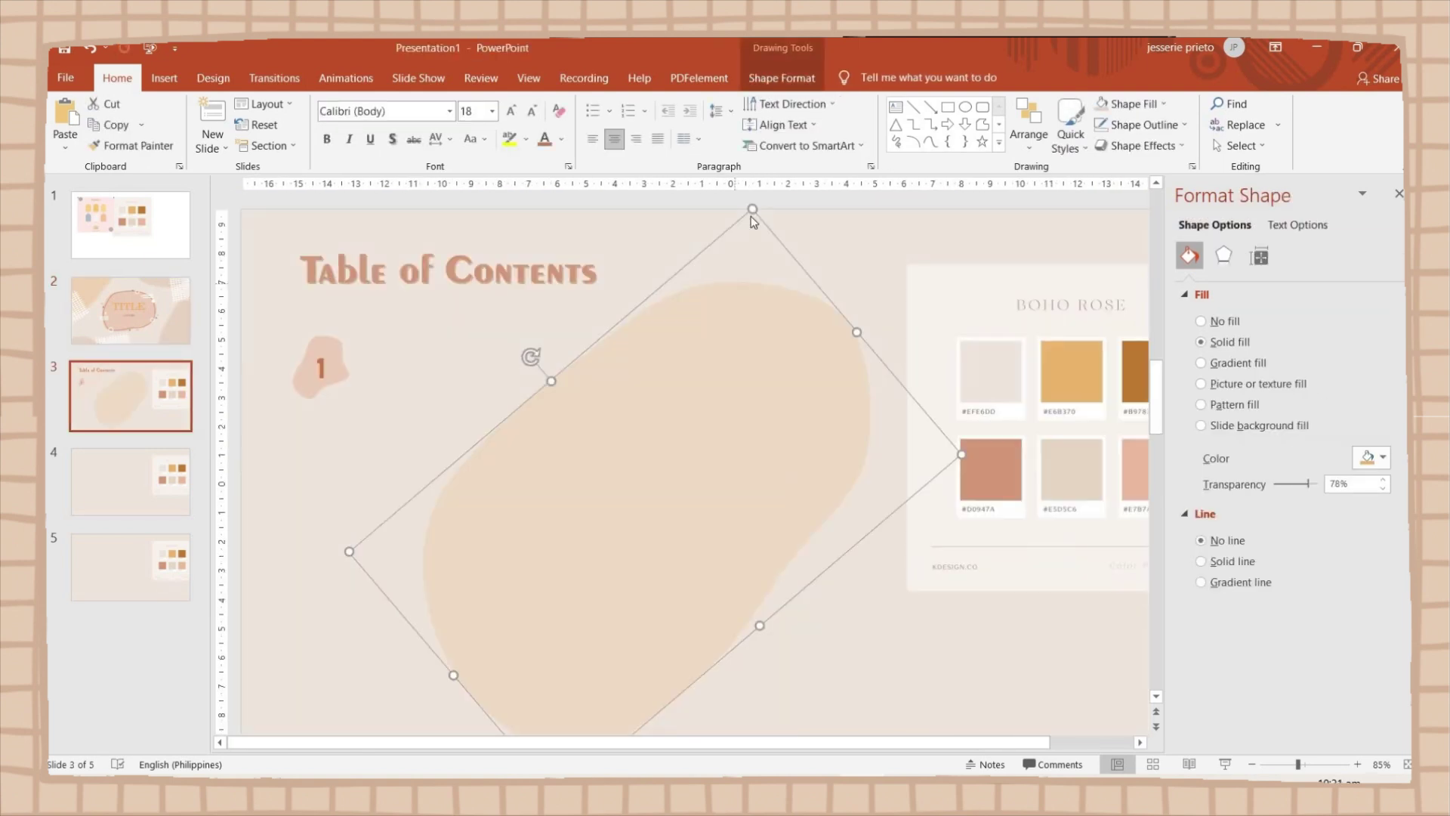
pyautogui.moveTo(755, 211); pyautogui.dragTo(660, 630)
pyautogui.moveTo(559, 691); pyautogui.dragTo(320, 453)
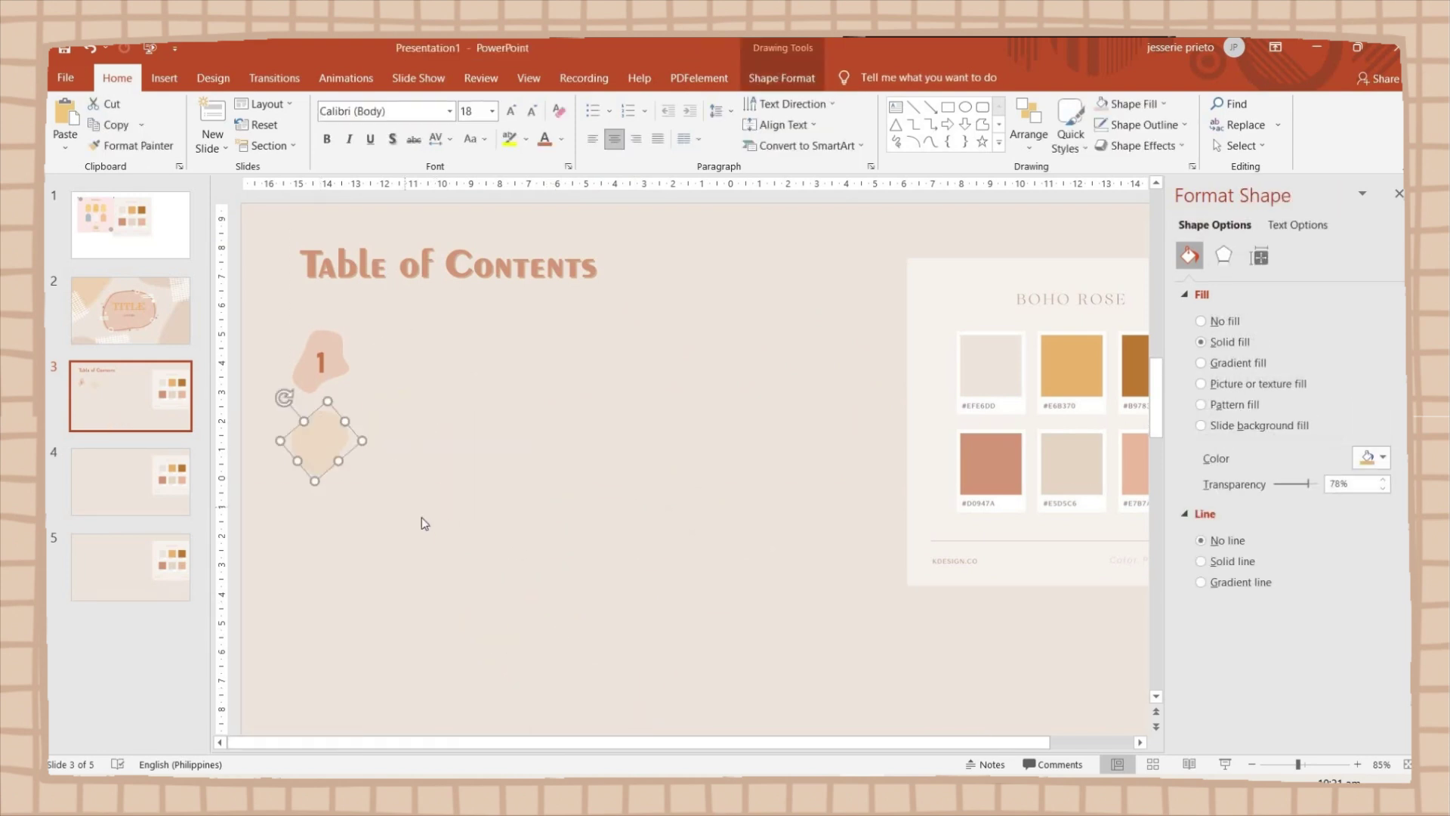
# Add the number text to the second blob at size 28
pyautogui.scroll(-1, 377, 476)
pyautogui.click(319, 420)
pyautogui.write('1')
pyautogui.click(362, 468)
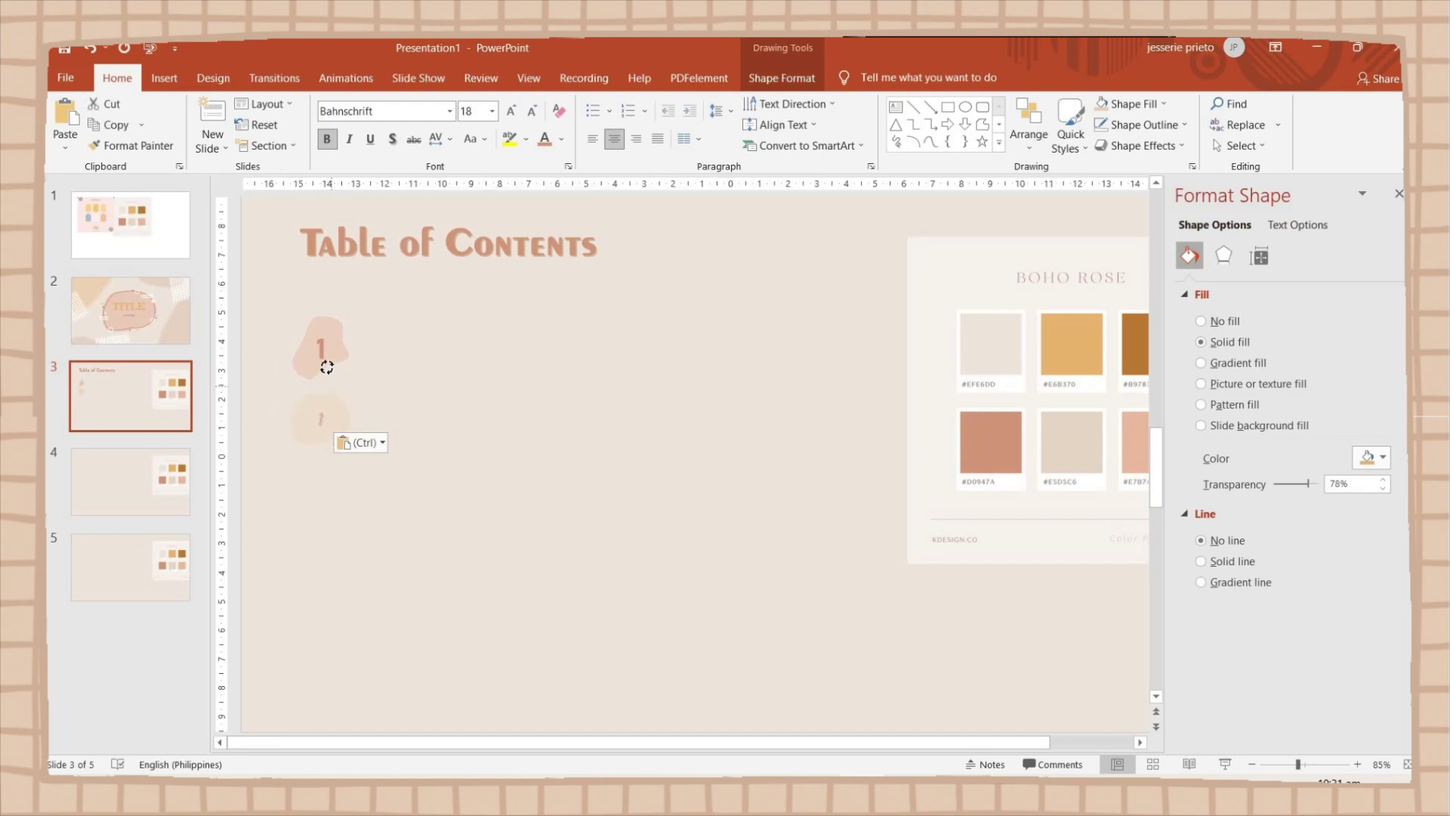
pyautogui.click(325, 424)
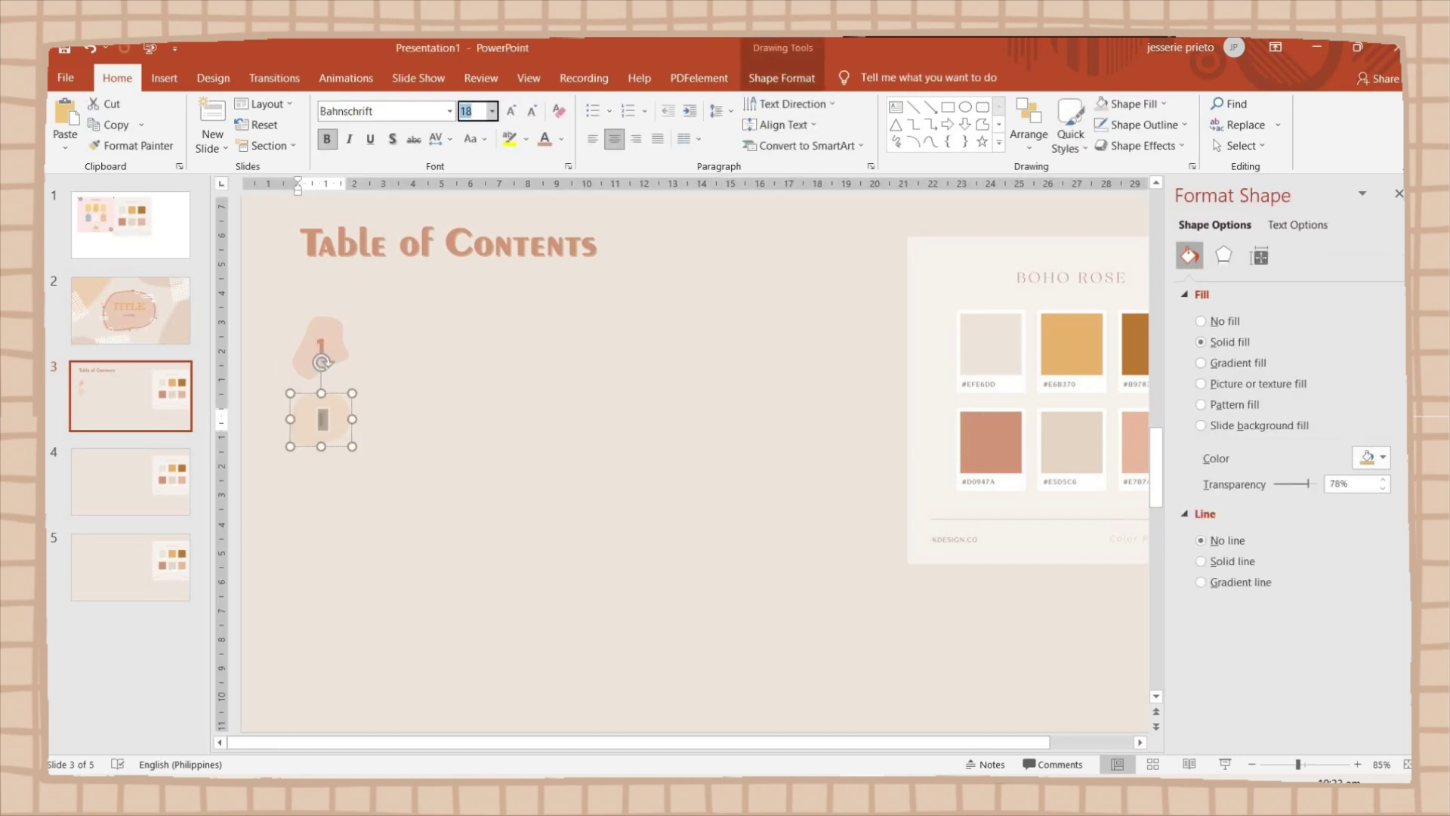
pyautogui.press('Return')
pyautogui.write('1')
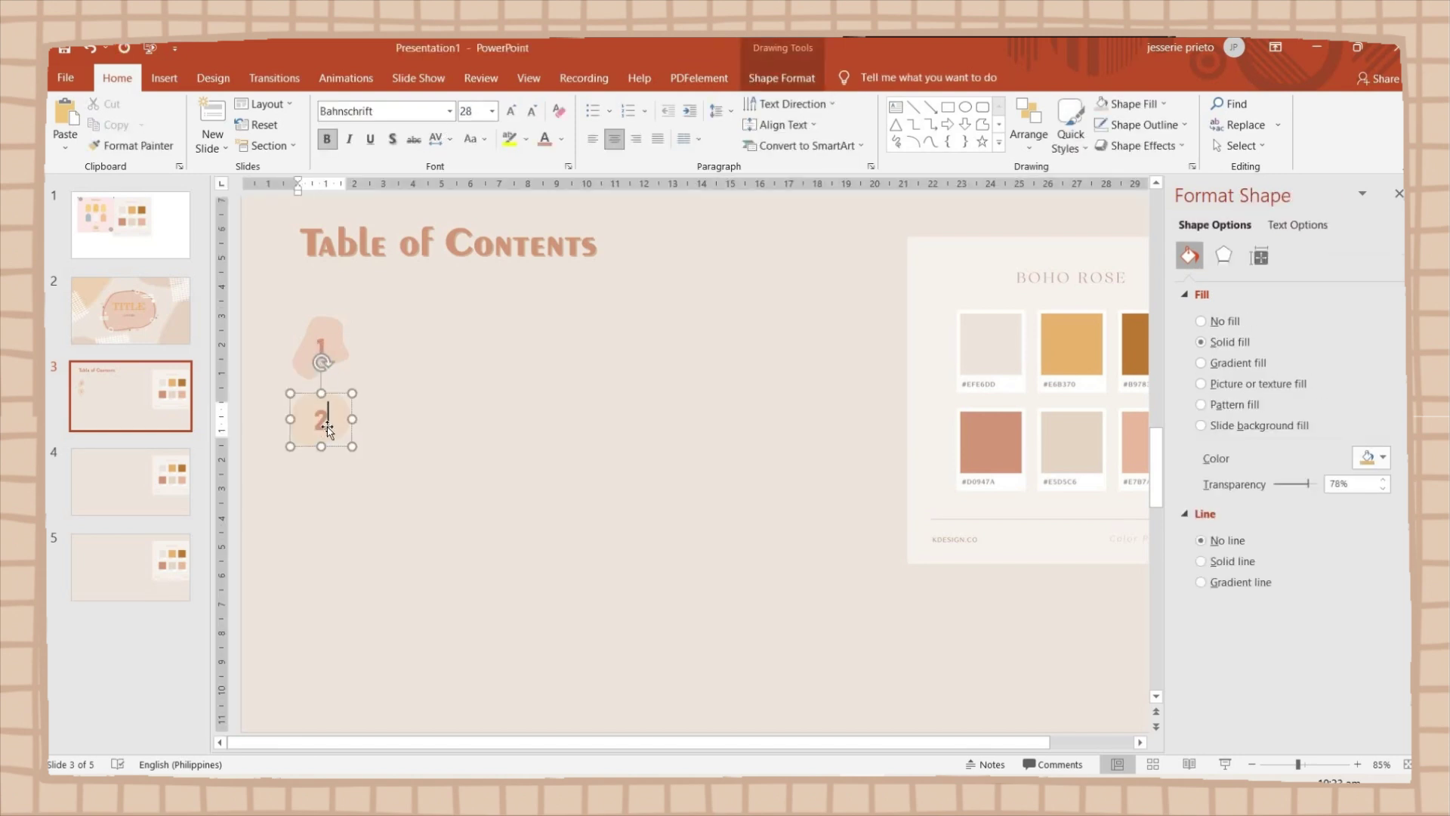
pyautogui.press('Escape')
# Duplicate the two blobs further down, give one a warm fill, and number them 3 and 4
pyautogui.hotkey('ctrl', 'a')
pyautogui.moveTo(366, 449); pyautogui.dragTo(366, 601)
pyautogui.click(782, 78)
pyautogui.click(695, 104)
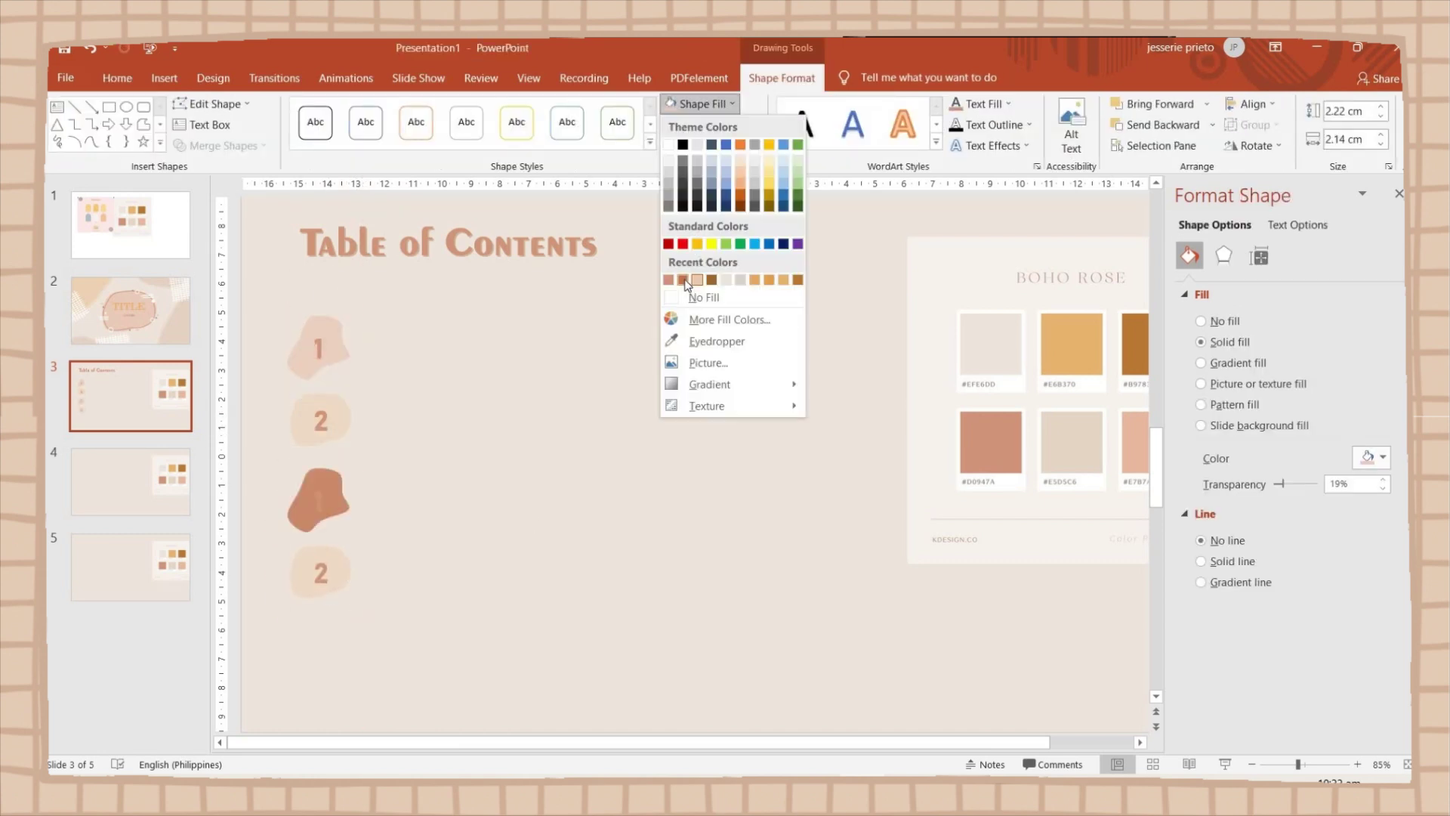
pyautogui.click(778, 283)
pyautogui.write('3')
pyautogui.doubleClick(321, 573)
pyautogui.write('4')
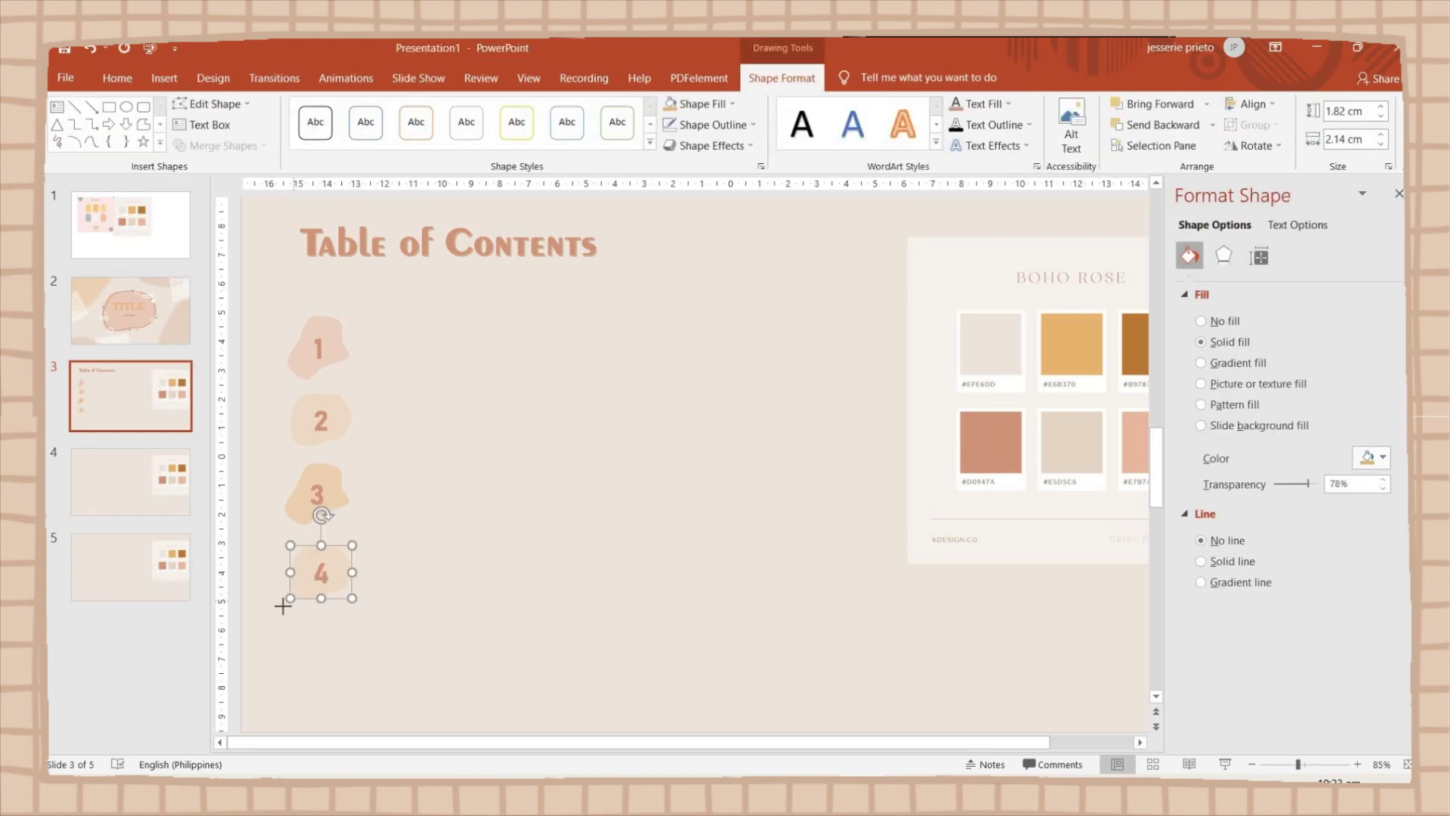
# Copy the number 3 blob to the bottom of the column and renumber it 5
pyautogui.click(285, 602)
pyautogui.hotkey('ctrl', 'v')
pyautogui.moveTo(337, 633); pyautogui.dragTo(332, 635)
pyautogui.doubleClick(315, 640)
pyautogui.write('5')
pyautogui.click(606, 554)
pyautogui.hotkey('alt', 'n')
# Add a '1st Header Title' text box beside blob 1 in Bahnschrift with a rose colour
pyautogui.press('x')
pyautogui.moveTo(360, 322); pyautogui.dragTo(758, 360)
pyautogui.write('1')
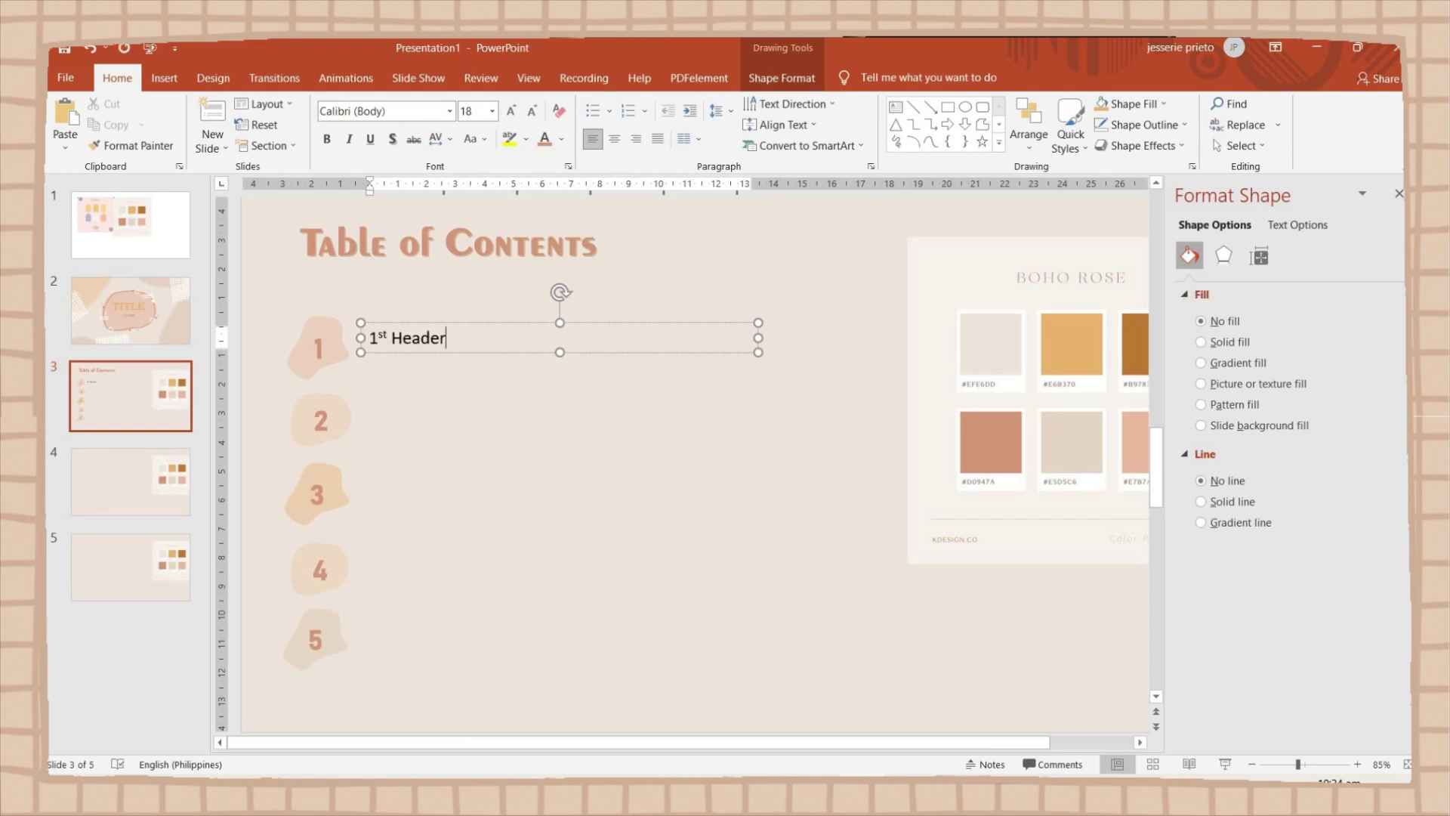
pyautogui.hotkey('ctrl', 'a')
pyautogui.click(449, 111)
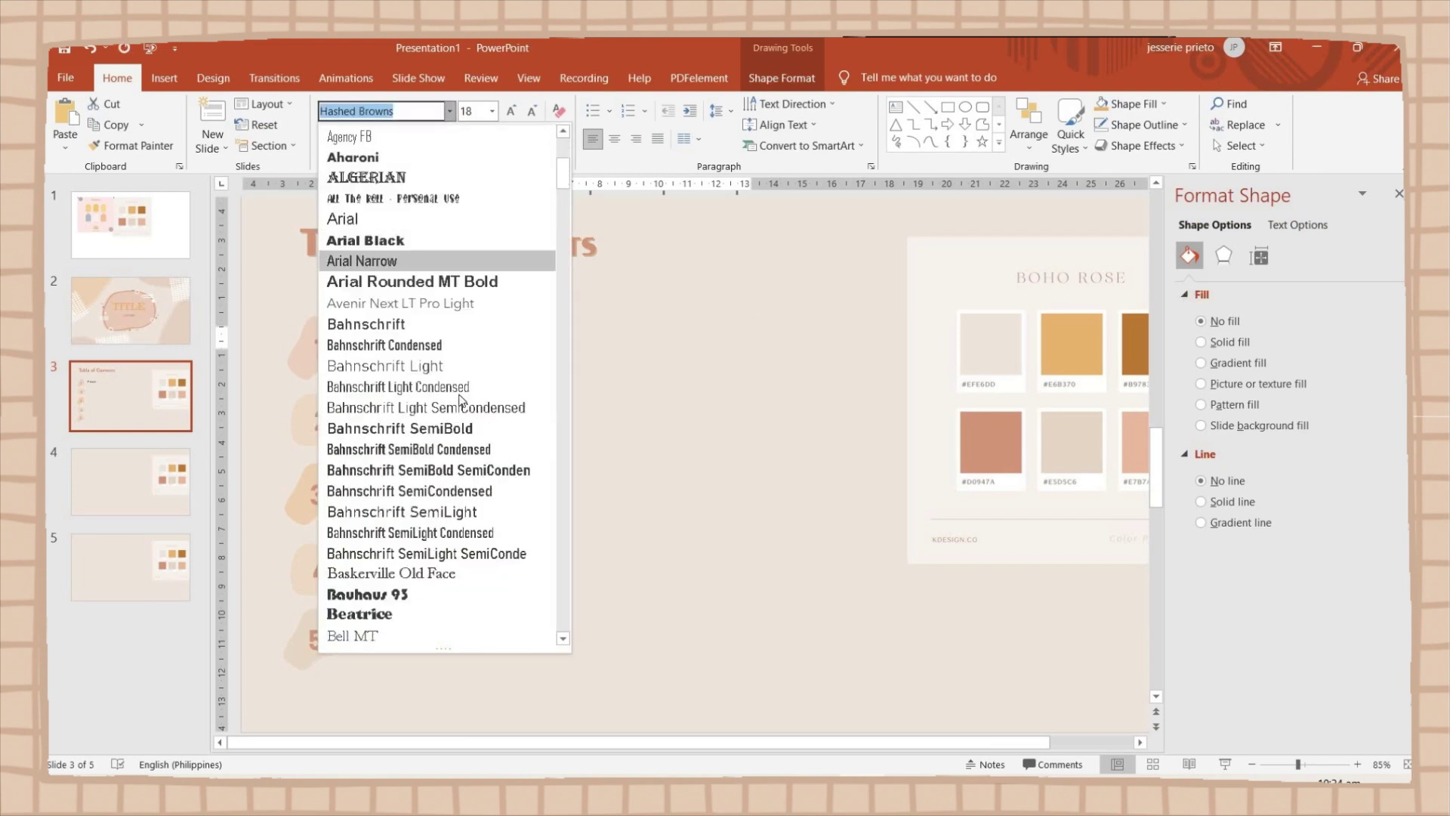
pyautogui.click(425, 325)
pyautogui.click(562, 139)
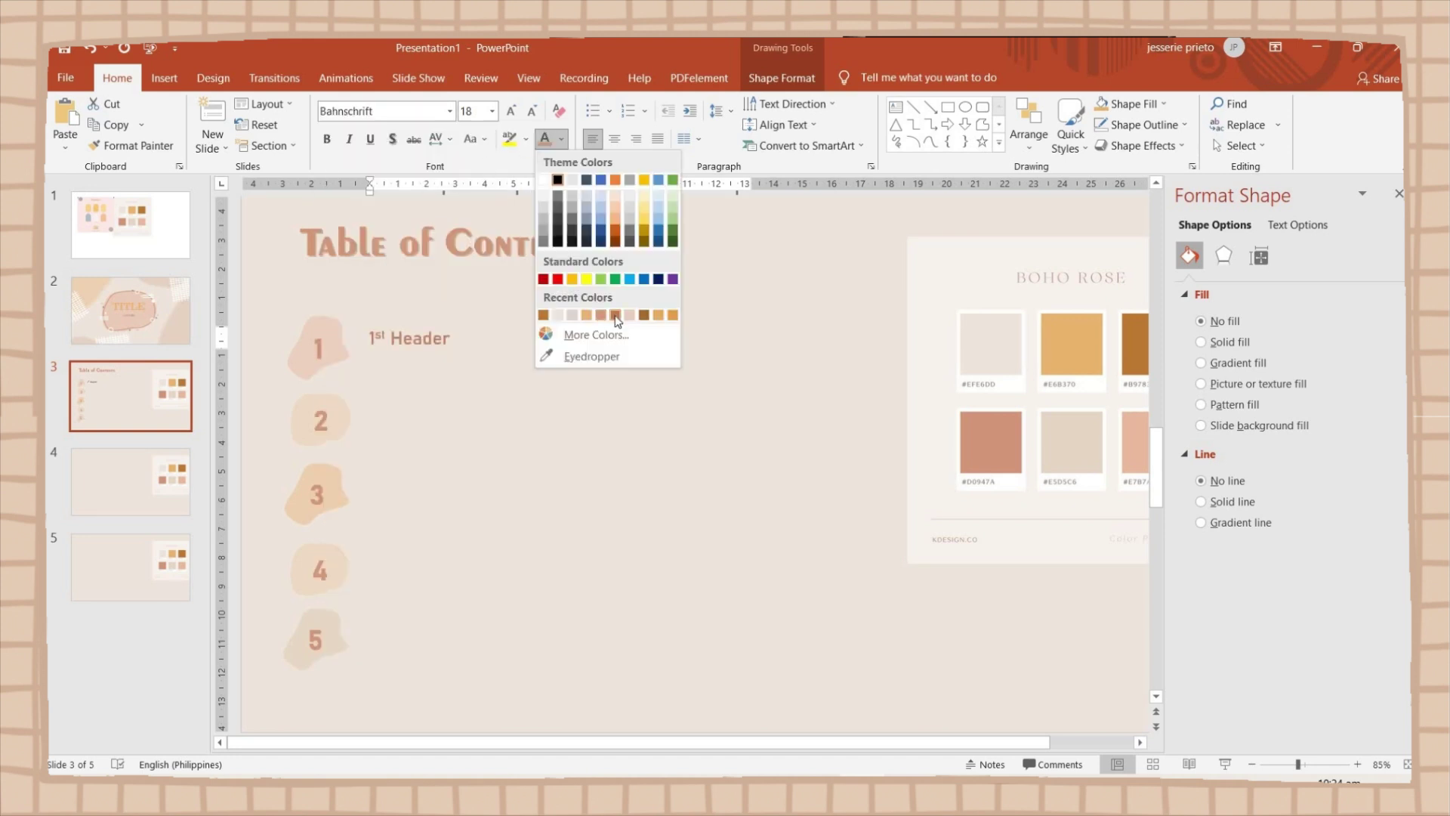
pyautogui.click(602, 315)
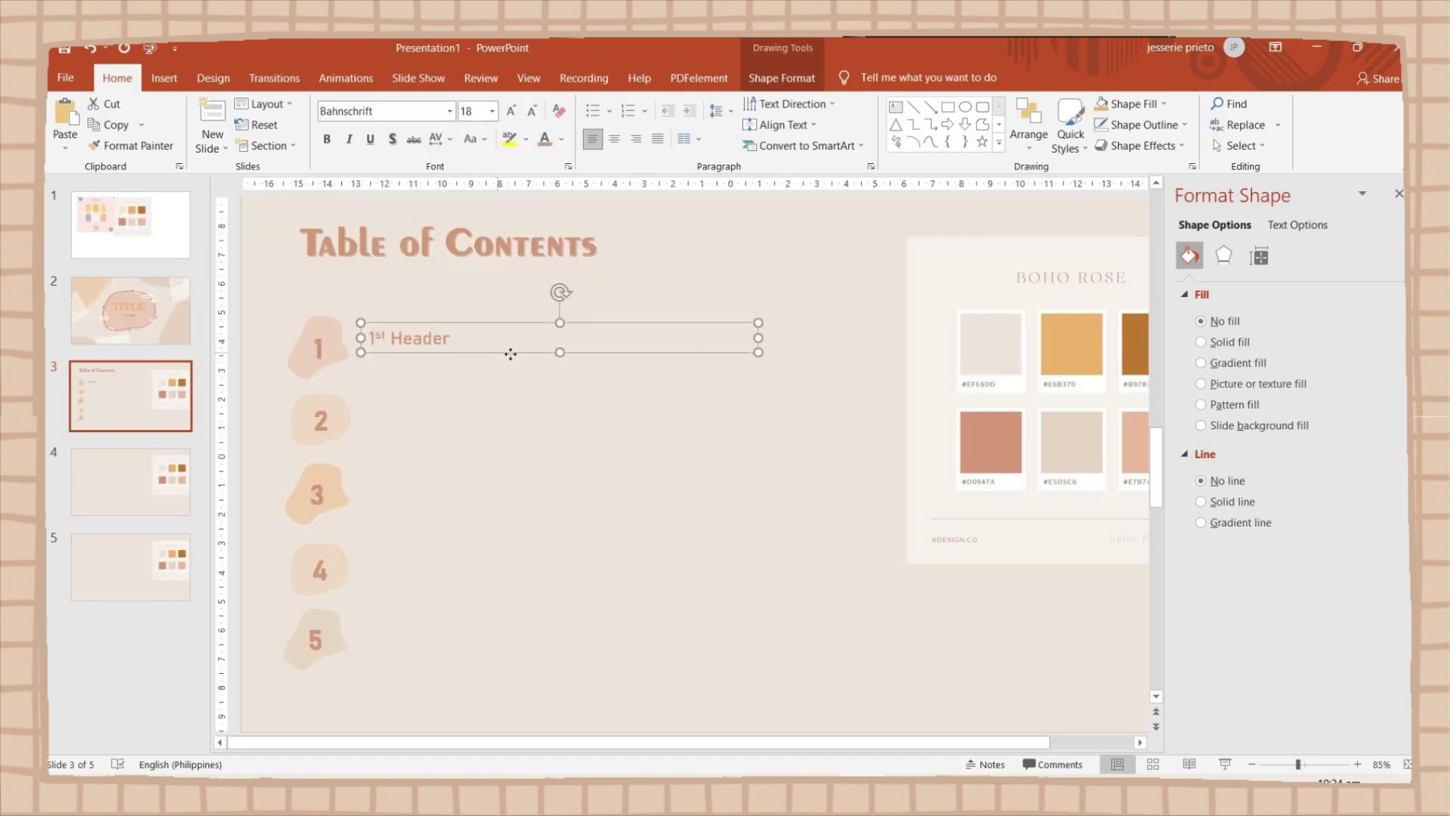
pyautogui.write('Title')
pyautogui.click(538, 365)
pyautogui.click(604, 324)
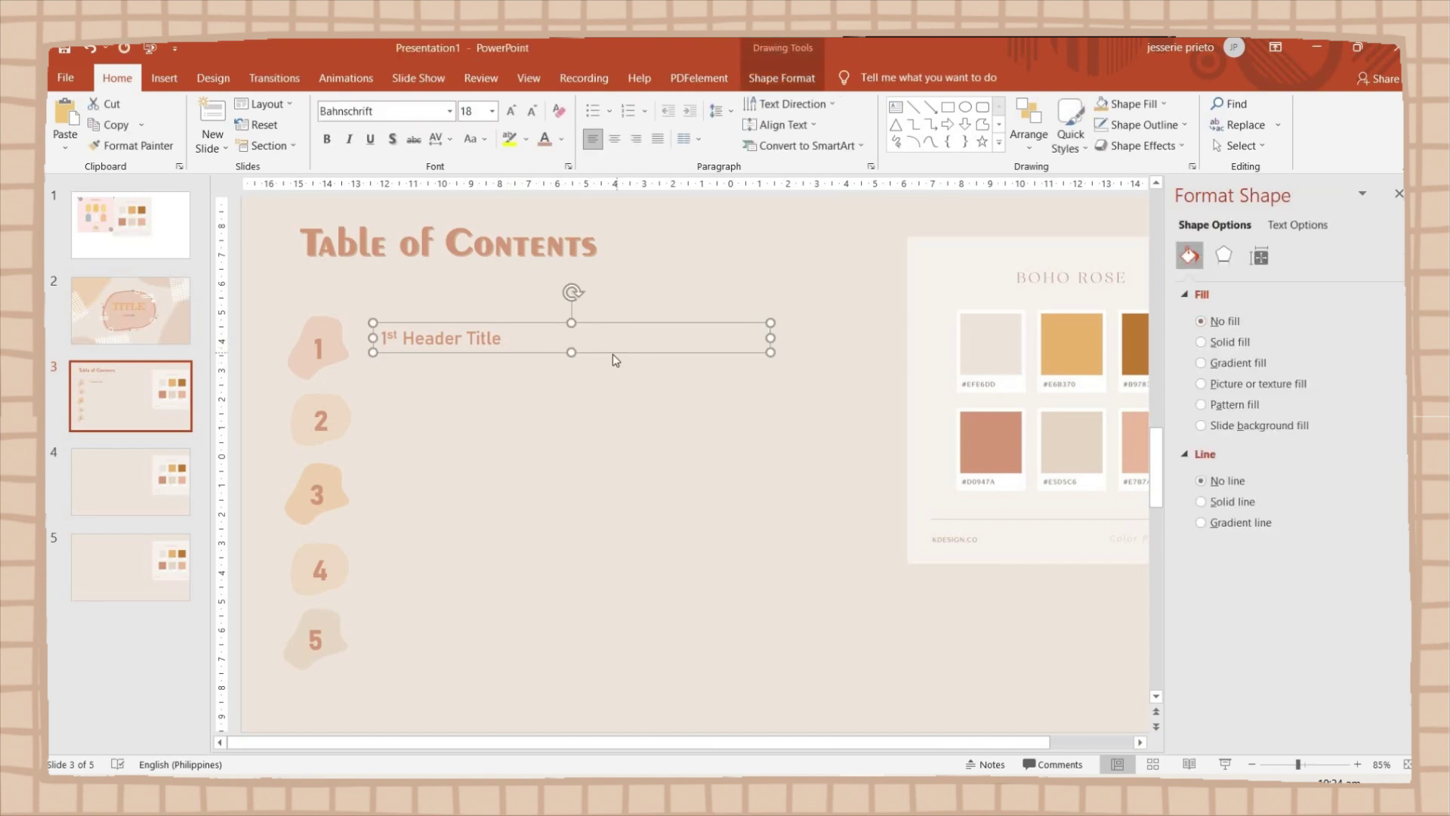
# Duplicate the entry beside blob 2 and put dotted leaders before the header titles
pyautogui.hotkey('ctrl', 'c')
pyautogui.hotkey('ctrl', 'v')
pyautogui.moveTo(611, 361); pyautogui.dragTo(599, 425)
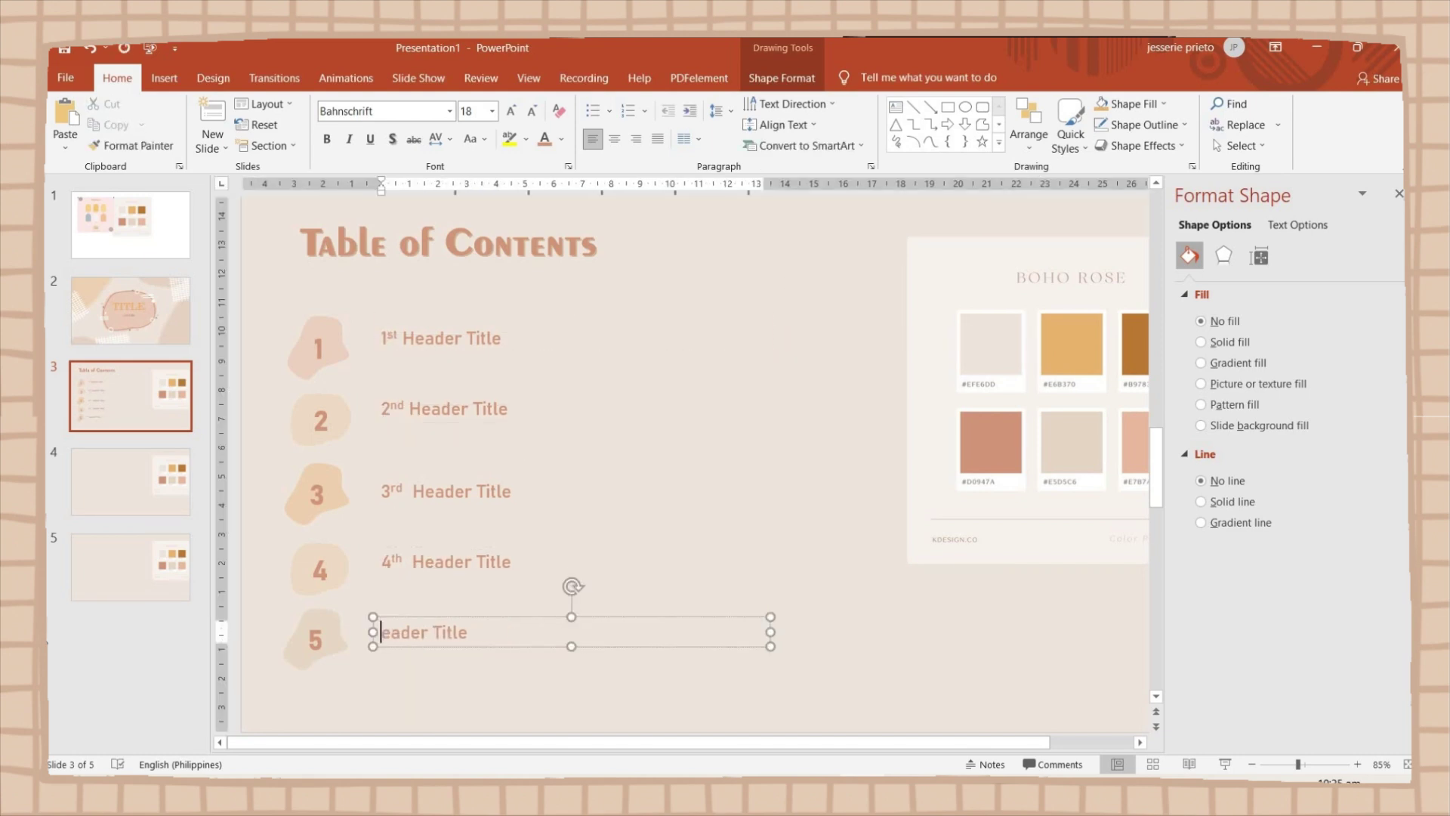
pyautogui.click(446, 540)
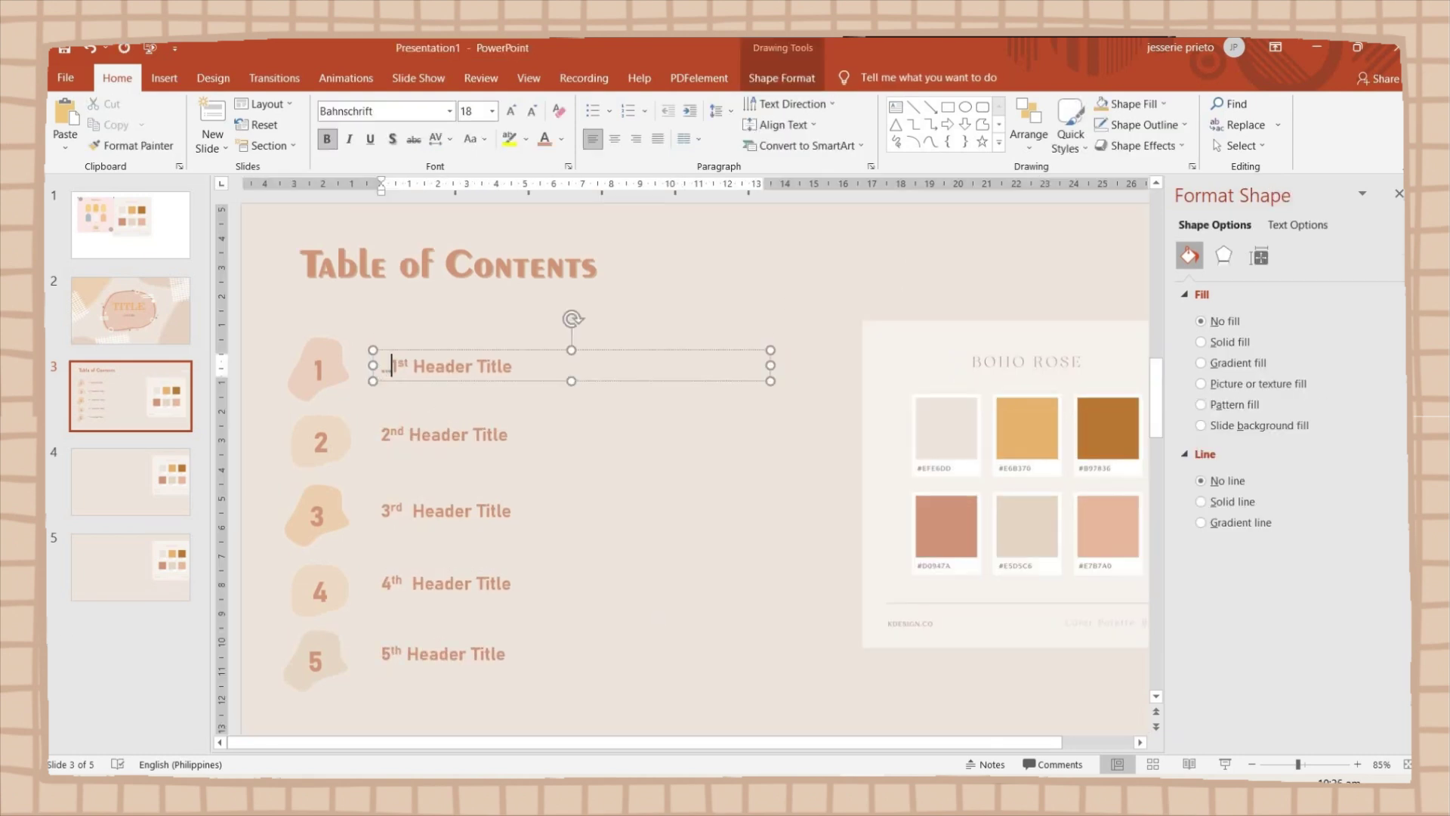
pyautogui.write('........................................')
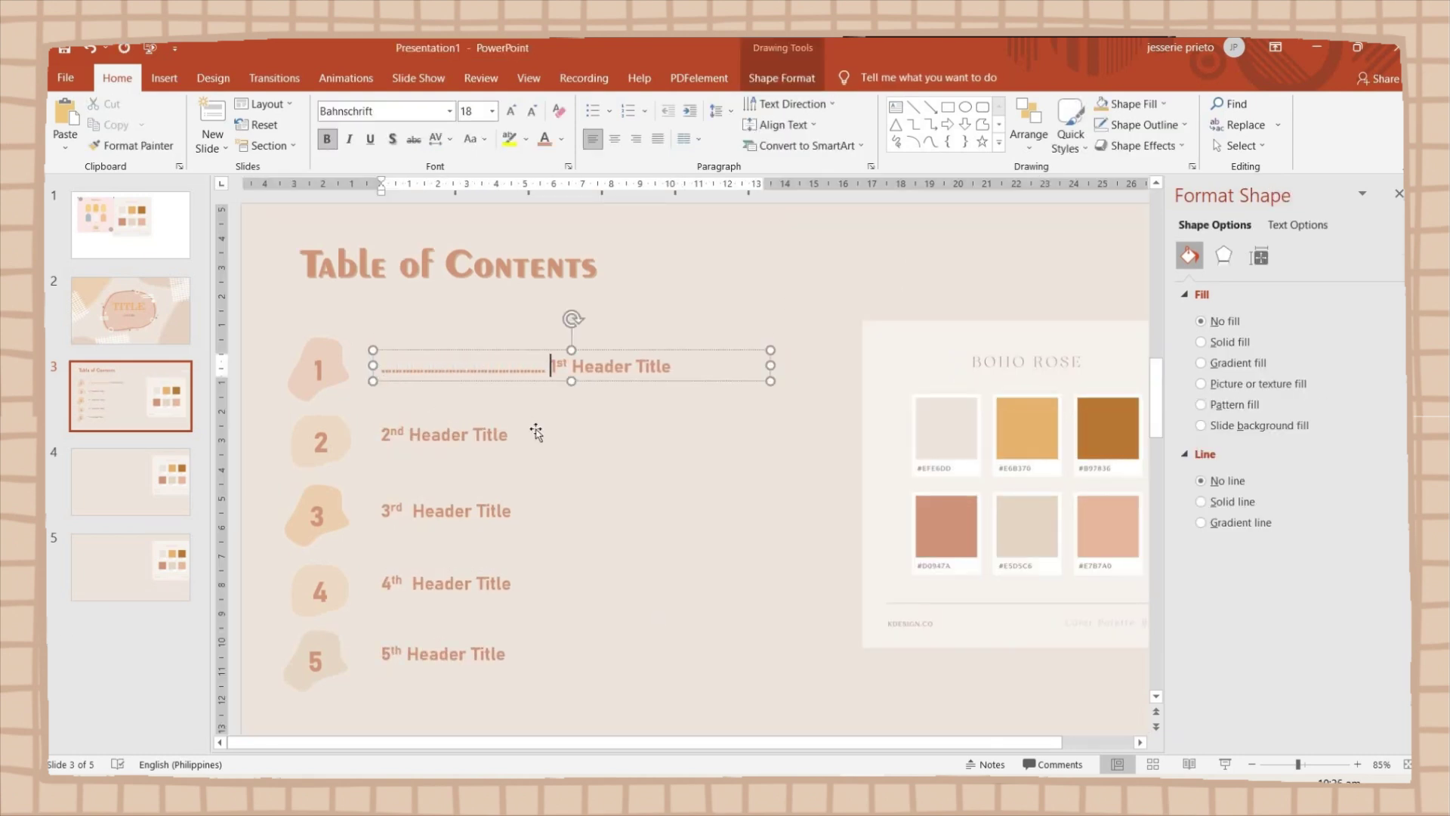
pyautogui.click(383, 434)
pyautogui.hotkey('ctrl', 'v')
pyautogui.click(383, 511)
pyautogui.hotkey('ctrl', 'v')
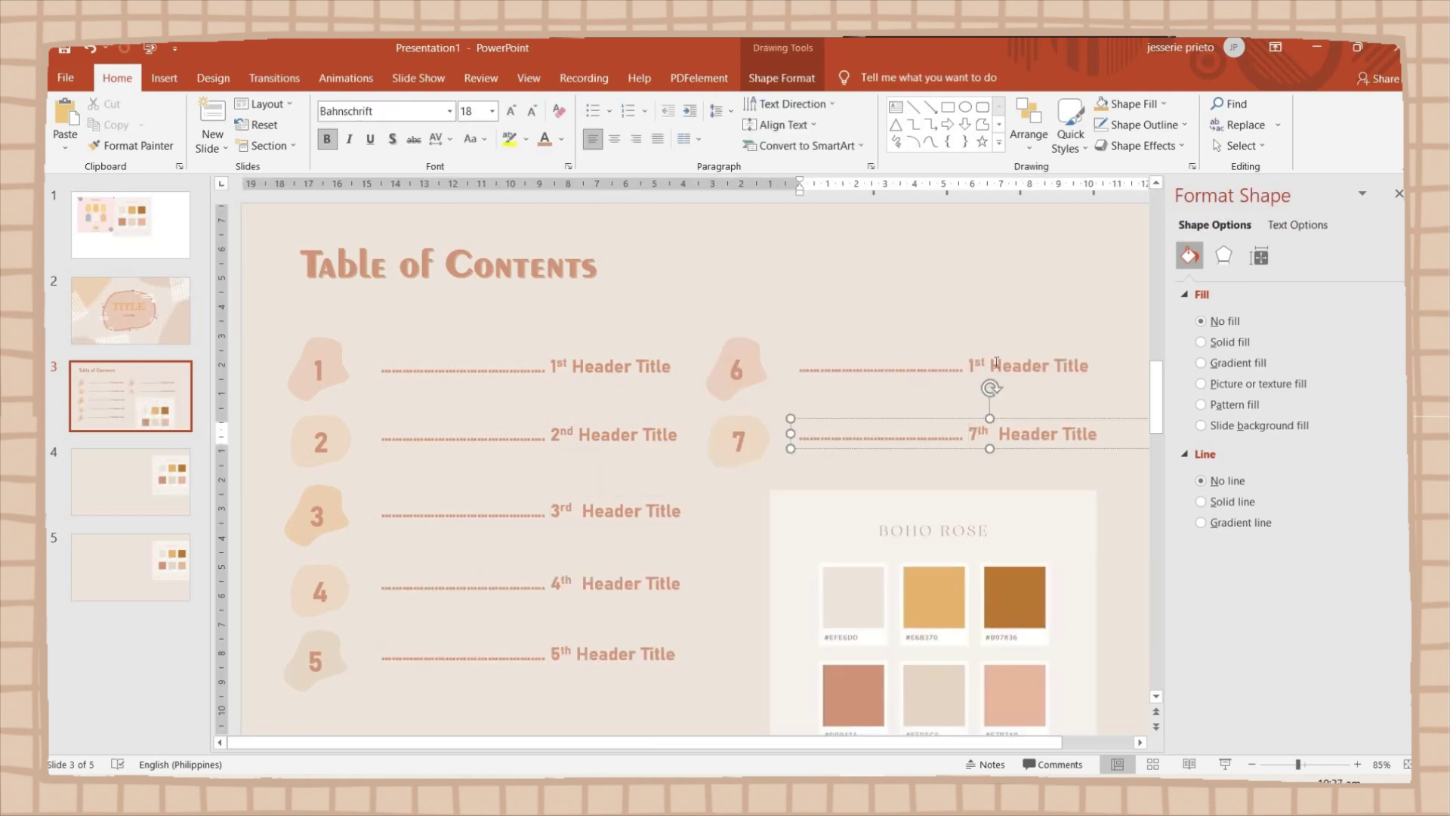
# Pick up a decorative line shape from the title slide for the contents slide
pyautogui.click(130, 310)
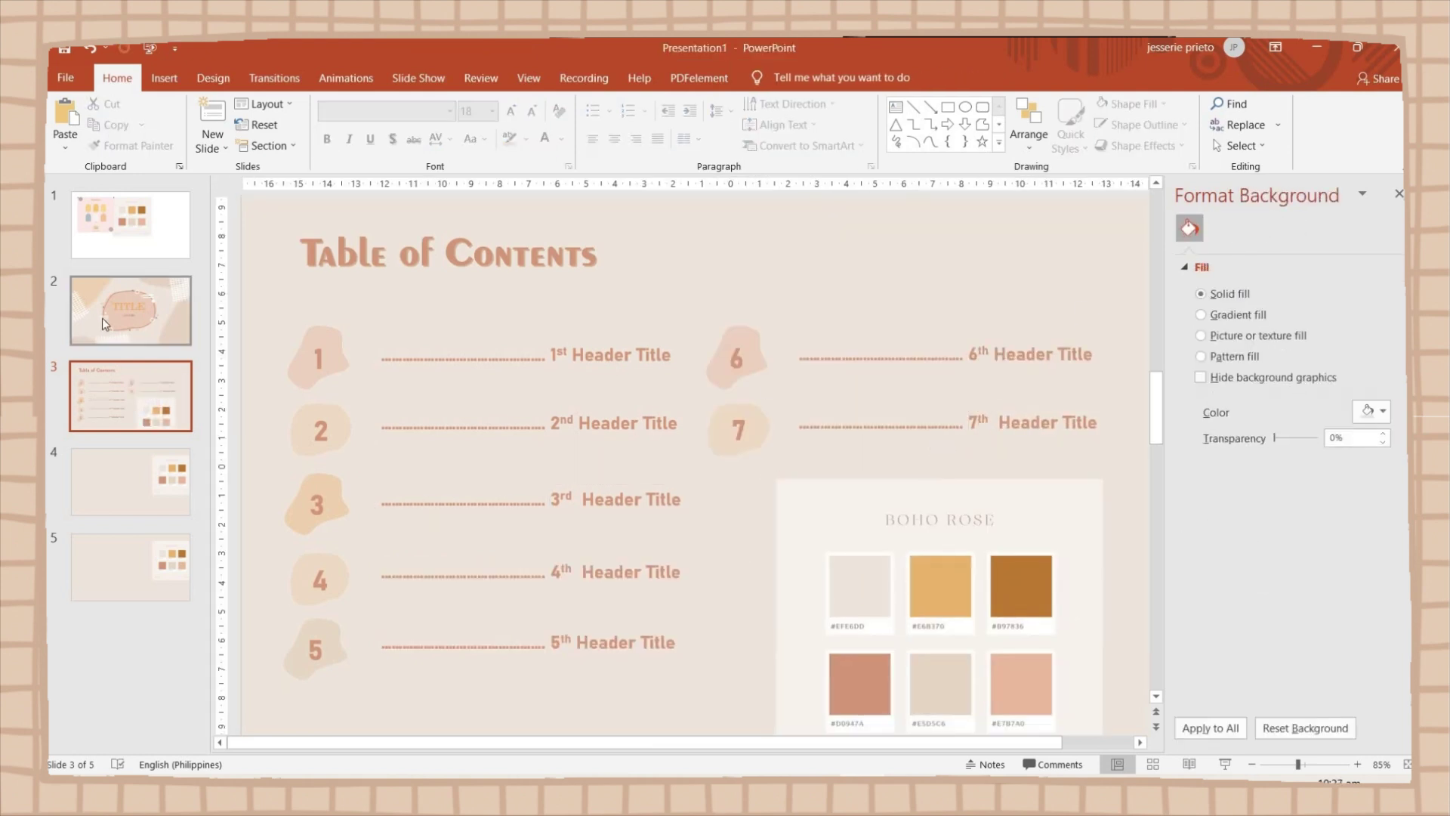
pyautogui.click(1118, 323)
pyautogui.click(164, 412)
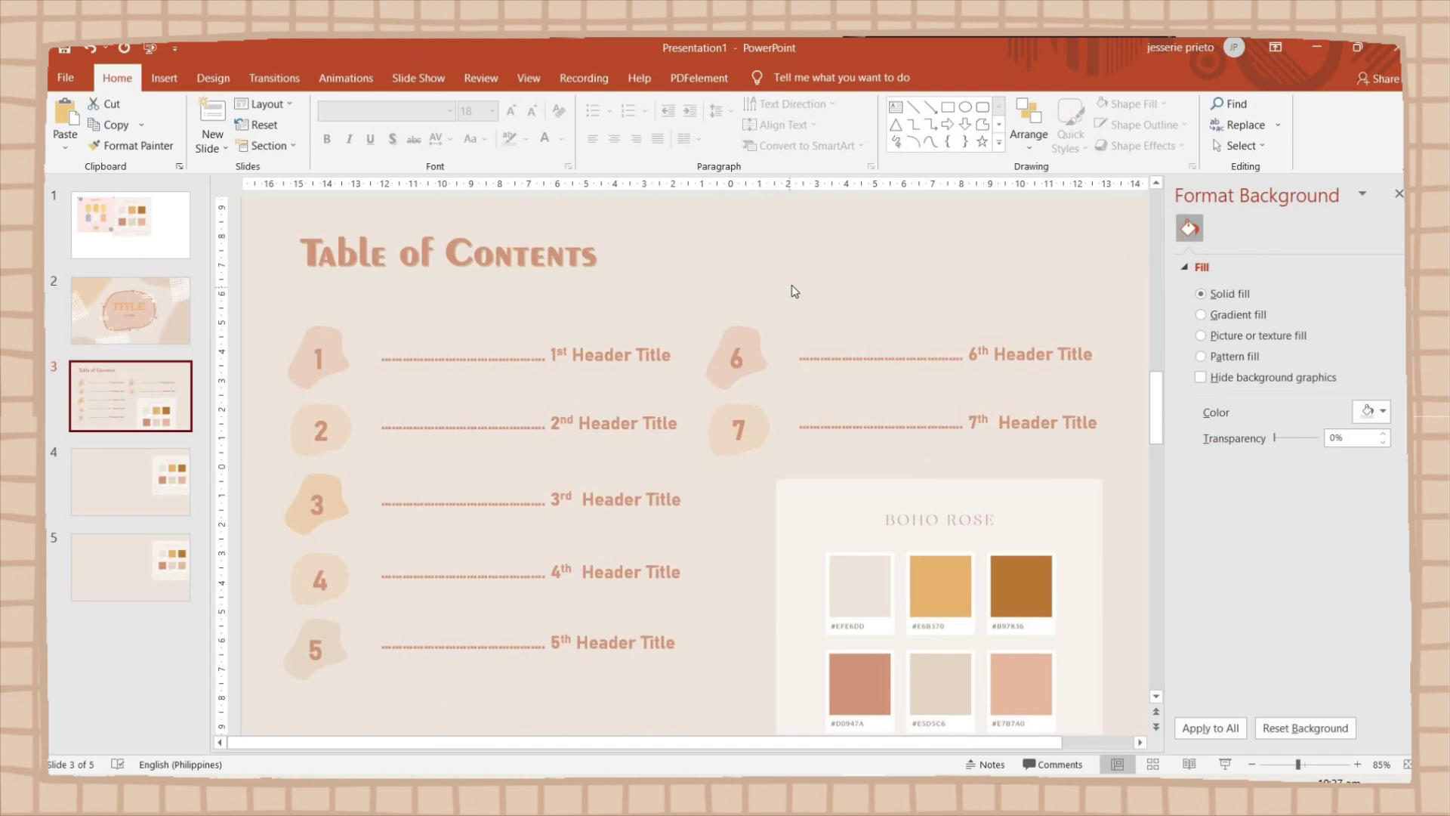
# Paste the decorations, place the large shape top-left and send it to the back
pyautogui.hotkey('ctrl', 'v')
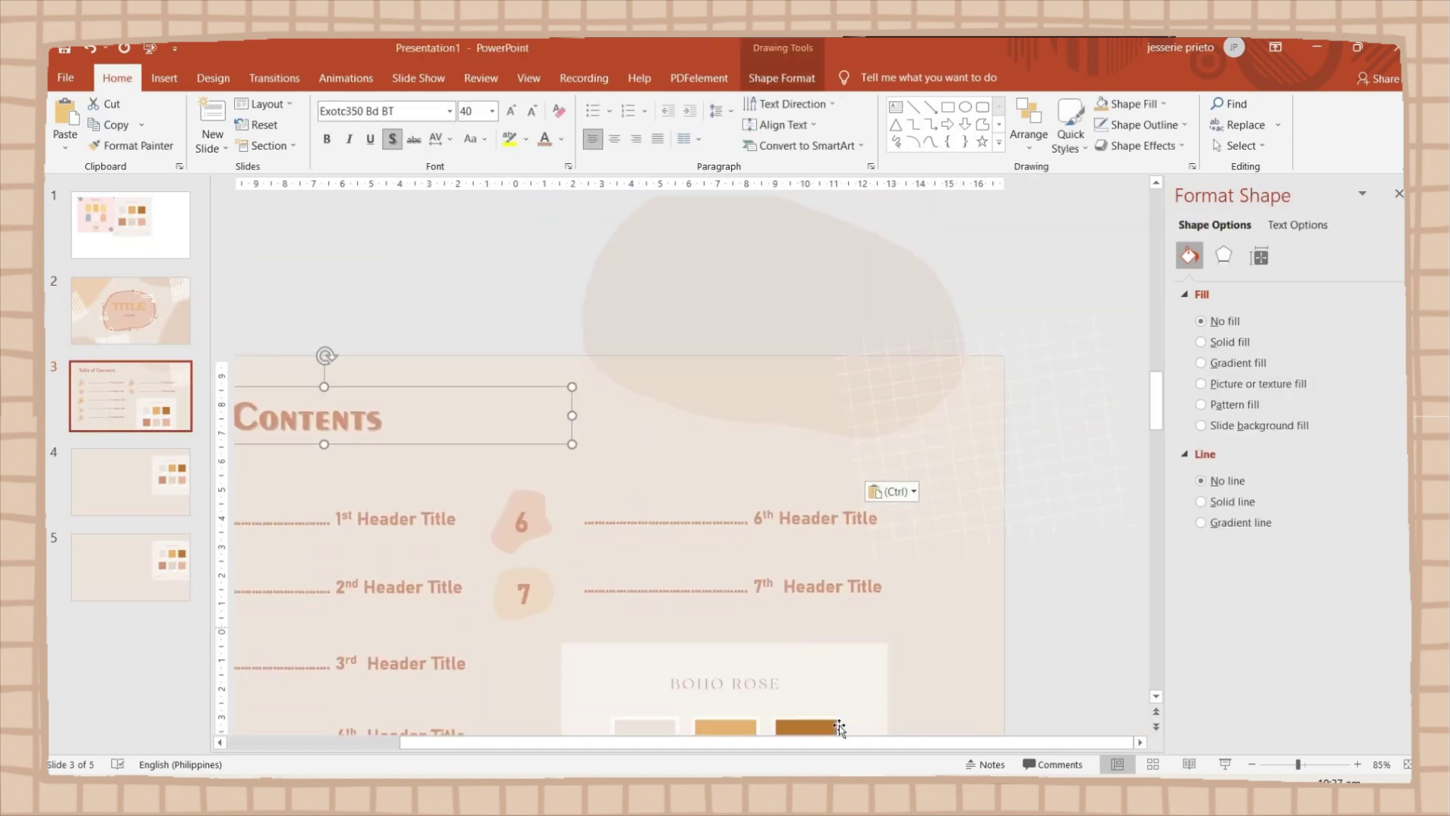
pyautogui.moveTo(842, 741); pyautogui.dragTo(780, 751)
pyautogui.moveTo(971, 327); pyautogui.dragTo(438, 514)
pyautogui.scroll(-2, 438, 514)
pyautogui.click(647, 324)
pyautogui.click(340, 325)
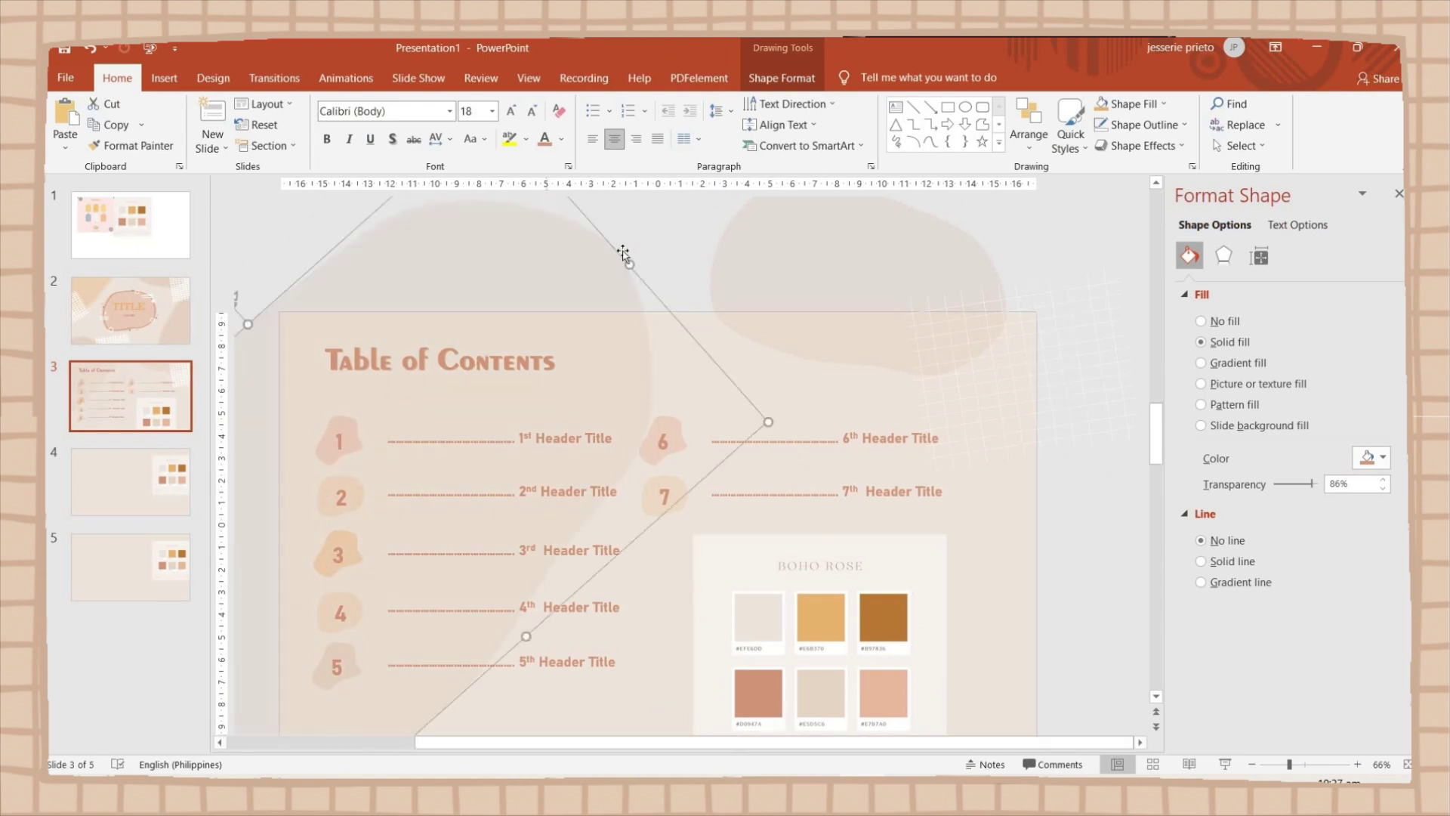
pyautogui.click(1029, 133)
pyautogui.click(1057, 219)
# Give the large background shape no fill and a Light Orange 2.75 pt outline
pyautogui.click(439, 363)
pyautogui.click(639, 314)
pyautogui.click(1371, 457)
pyautogui.click(1338, 602)
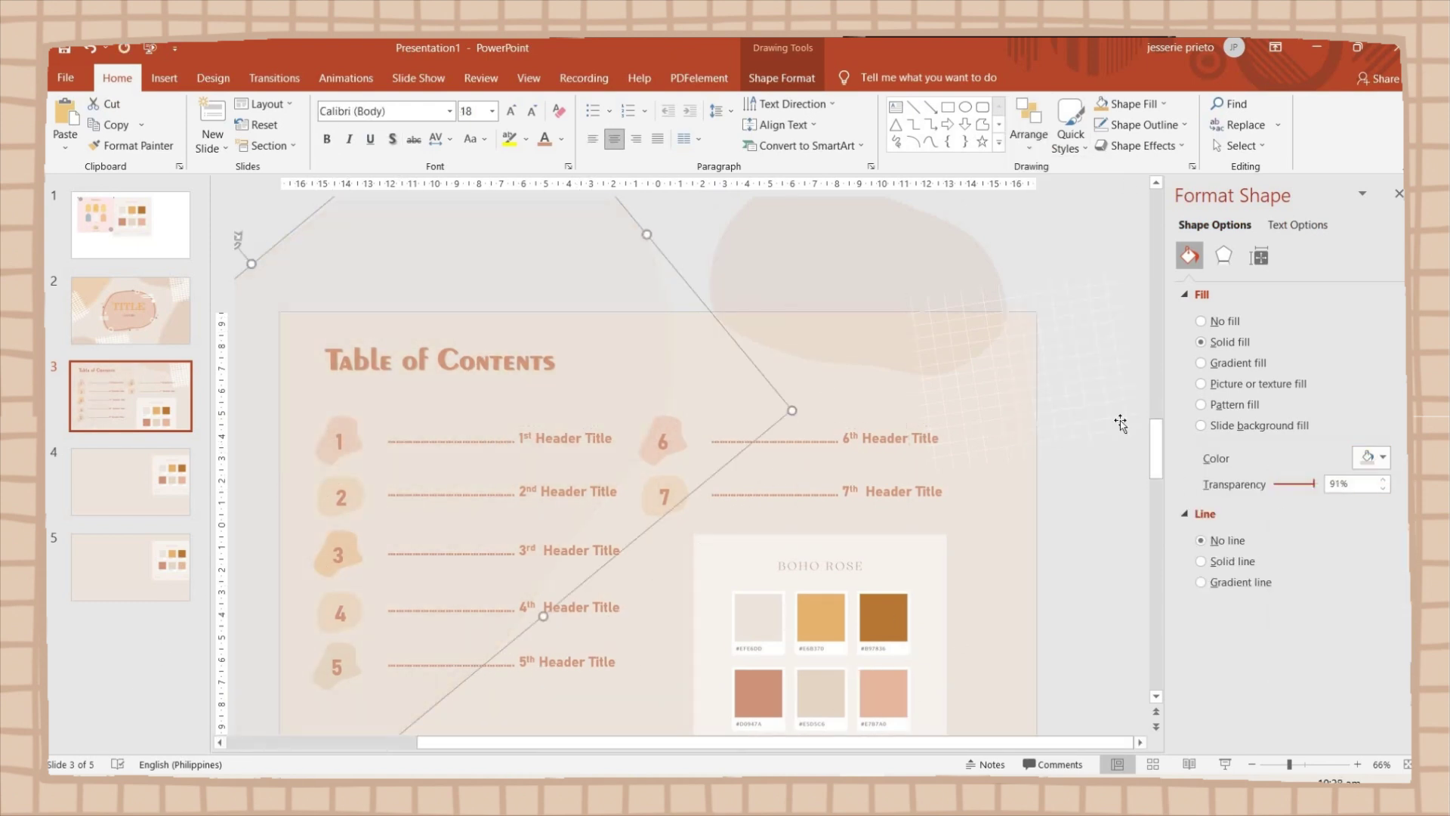
pyautogui.click(1201, 321)
pyautogui.click(781, 77)
pyautogui.click(712, 124)
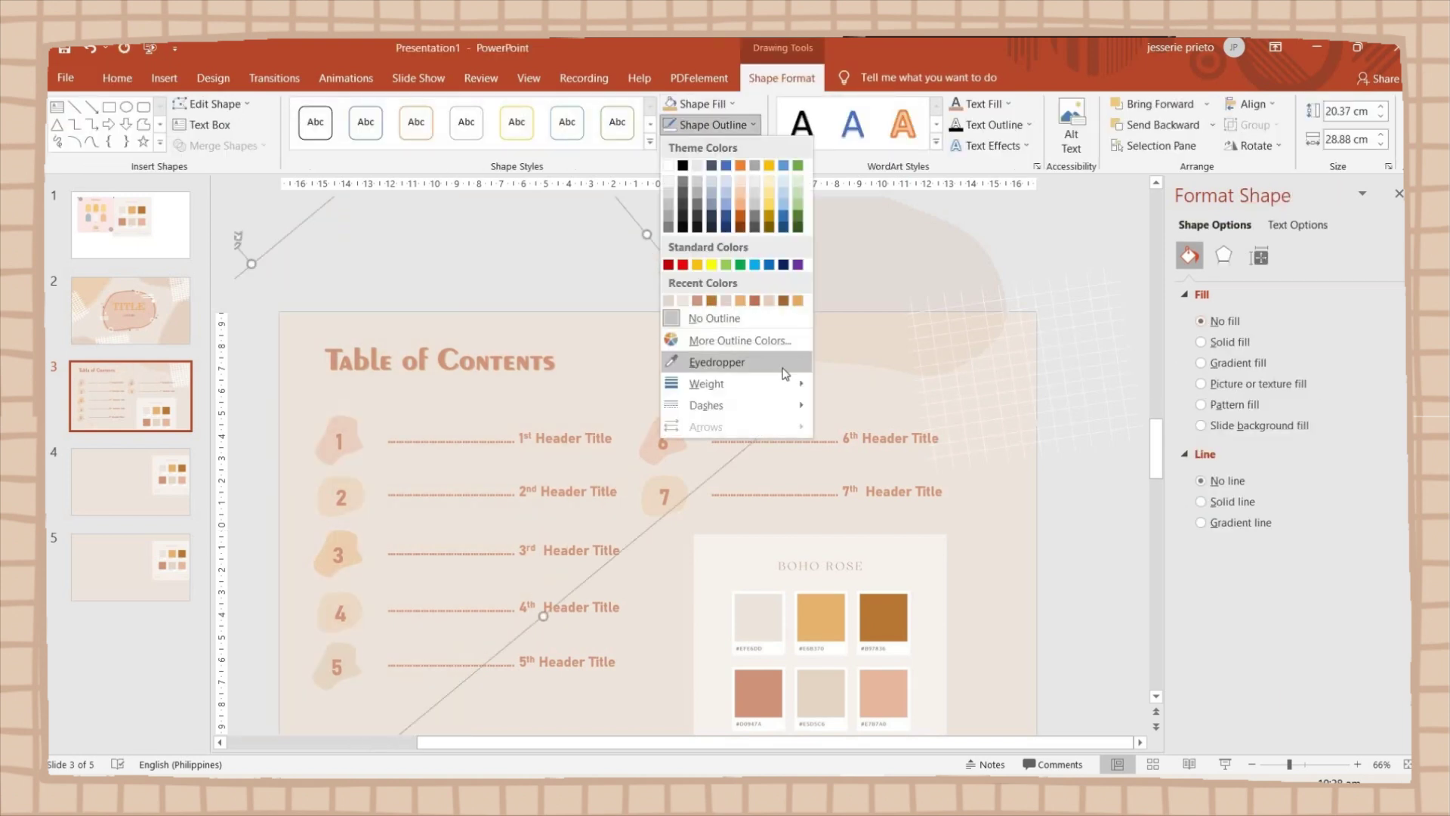
pyautogui.click(744, 306)
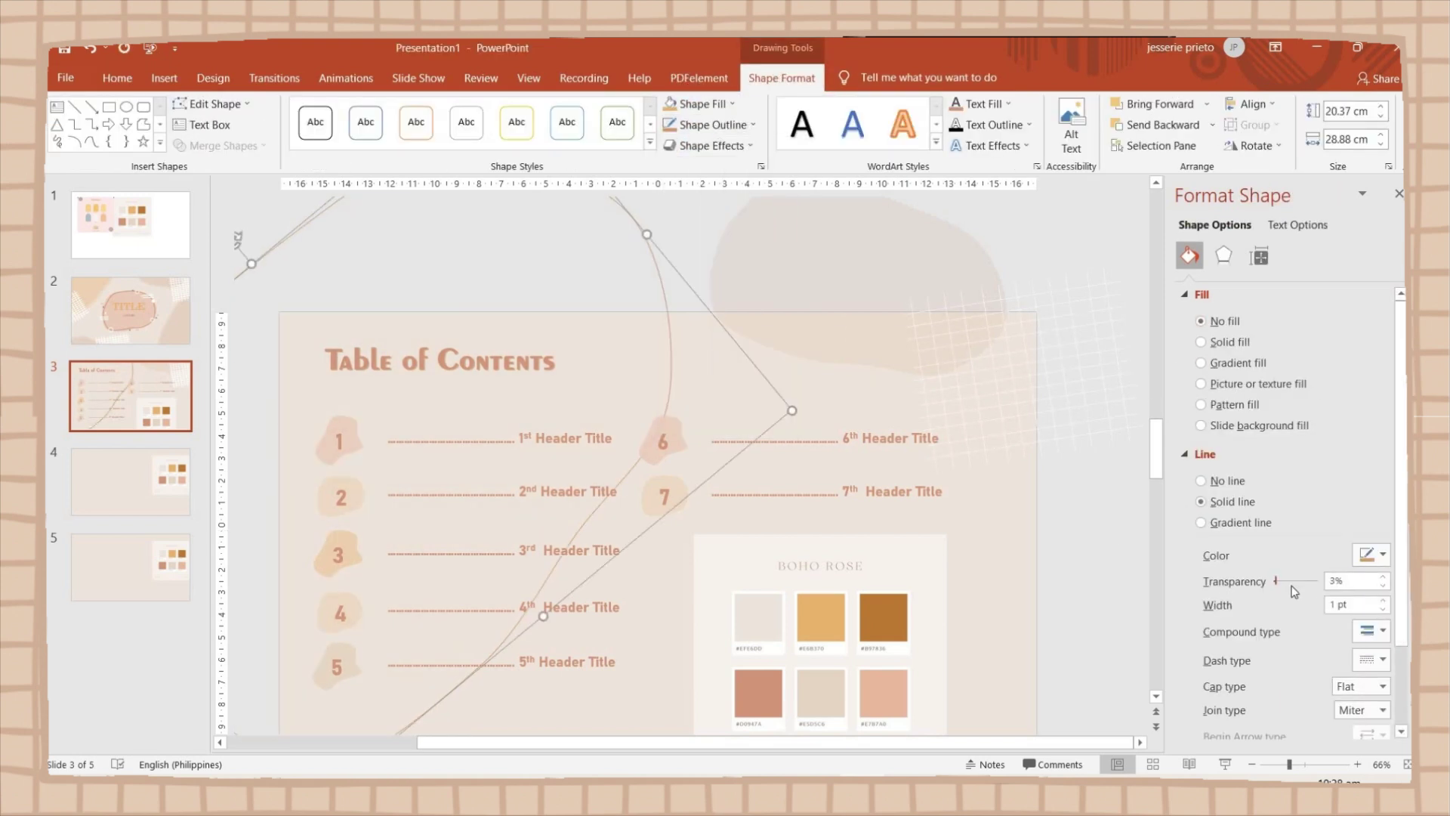
pyautogui.click(1385, 602)
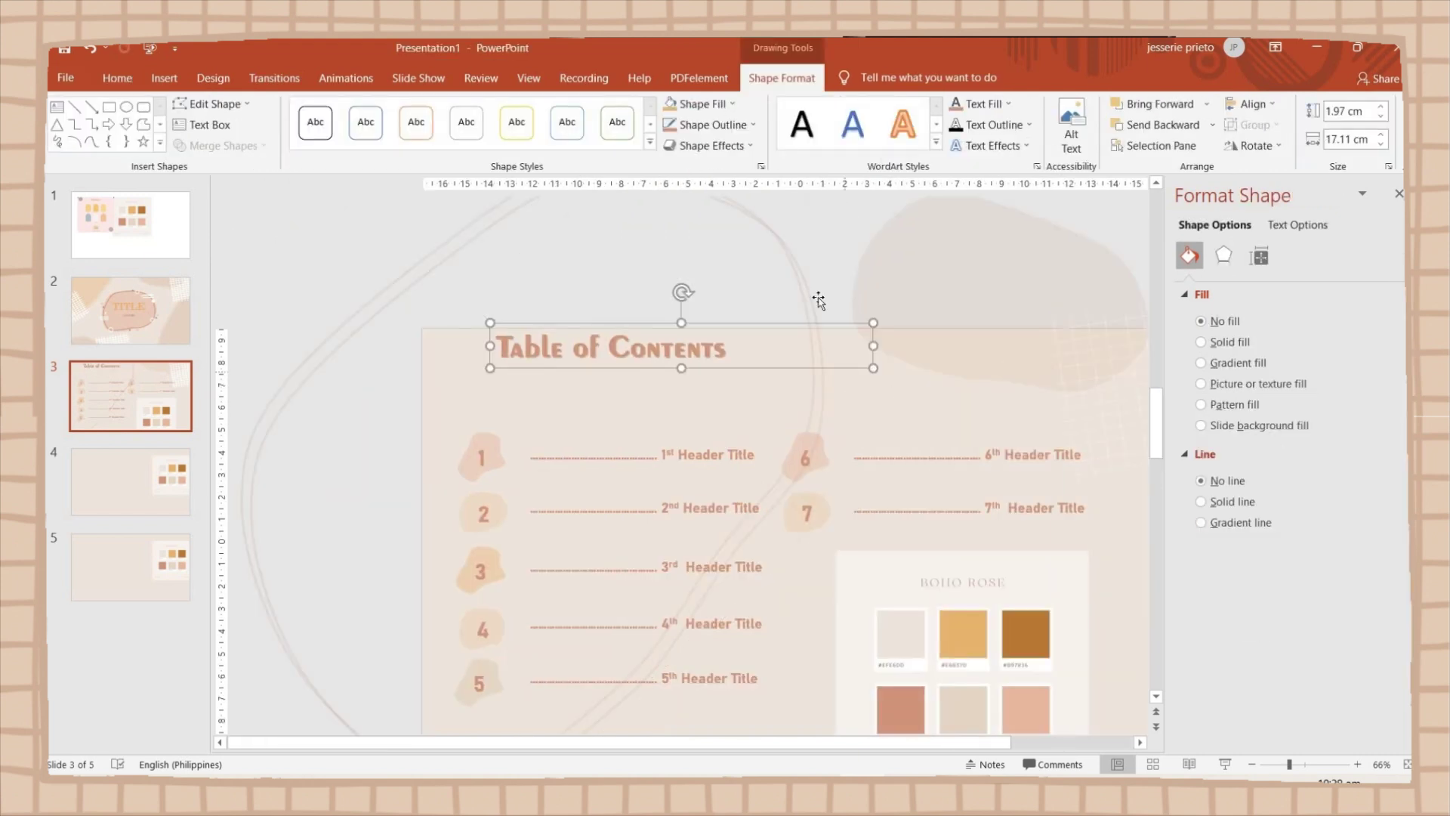
# Fill the large blob beige and make it almost fully transparent
pyautogui.click(852, 327)
pyautogui.click(703, 103)
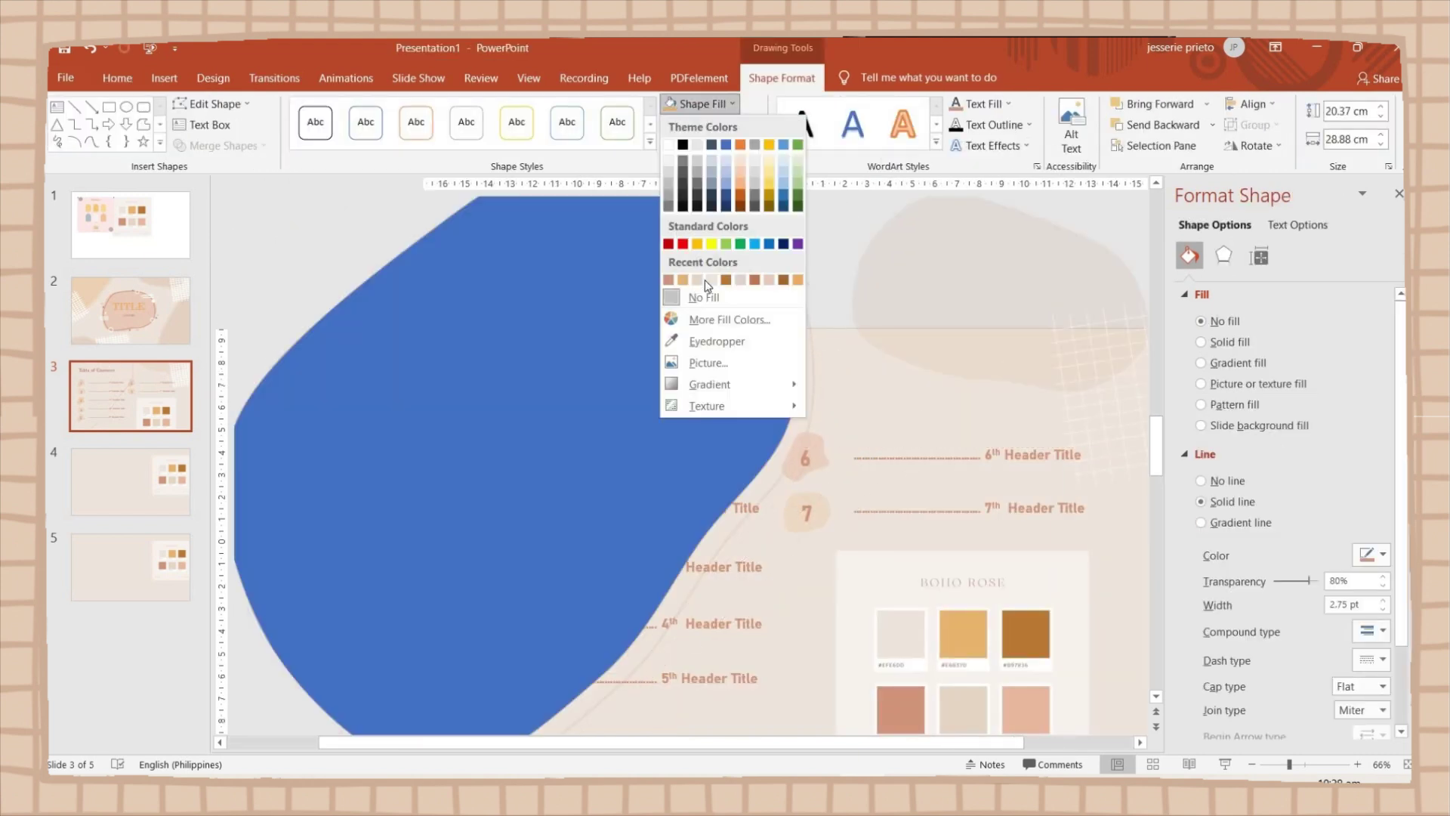
pyautogui.click(676, 285)
pyautogui.moveTo(1276, 484); pyautogui.dragTo(1298, 484)
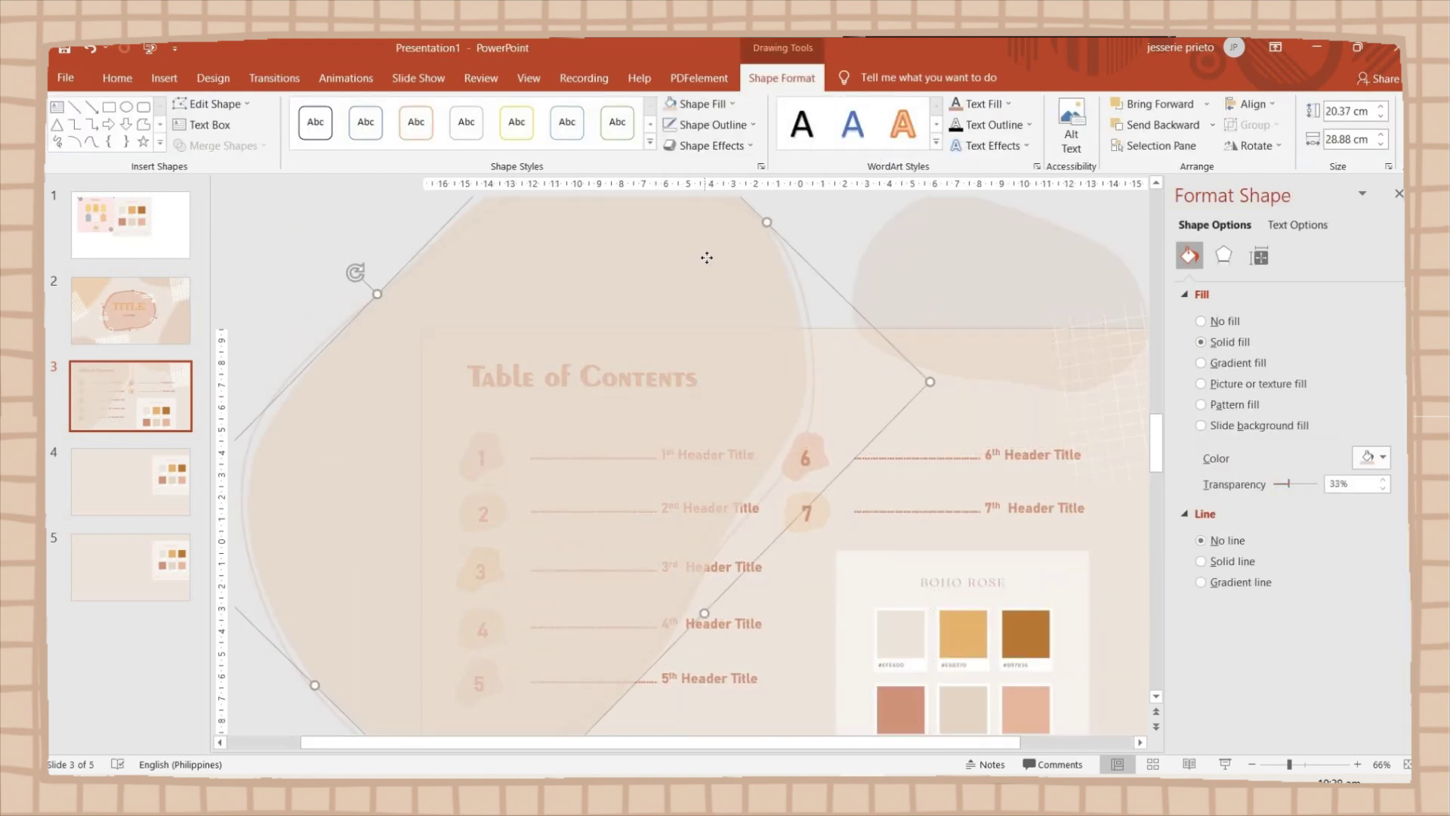
pyautogui.moveTo(1289, 484); pyautogui.dragTo(1312, 485)
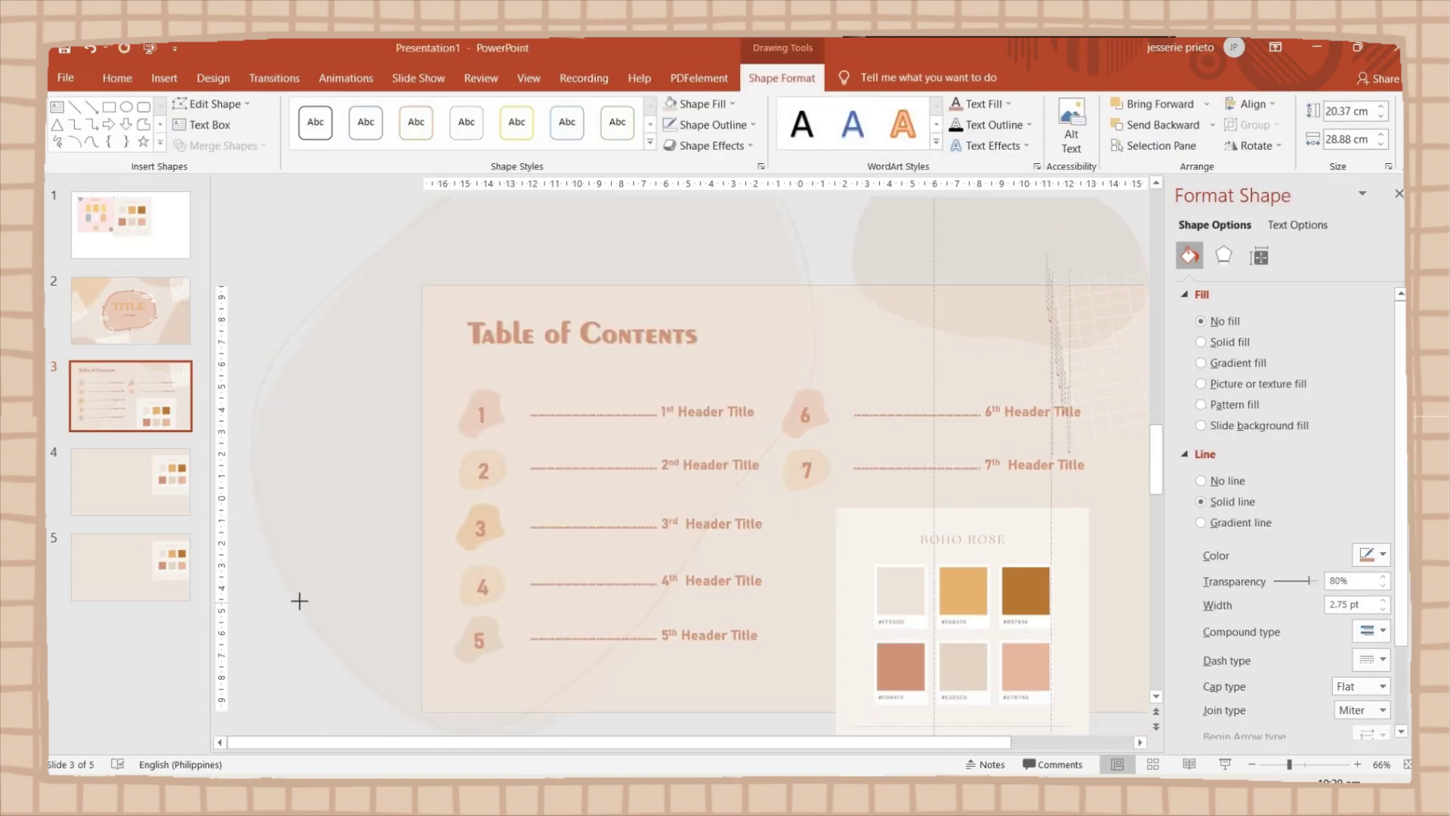
pyautogui.click(739, 298)
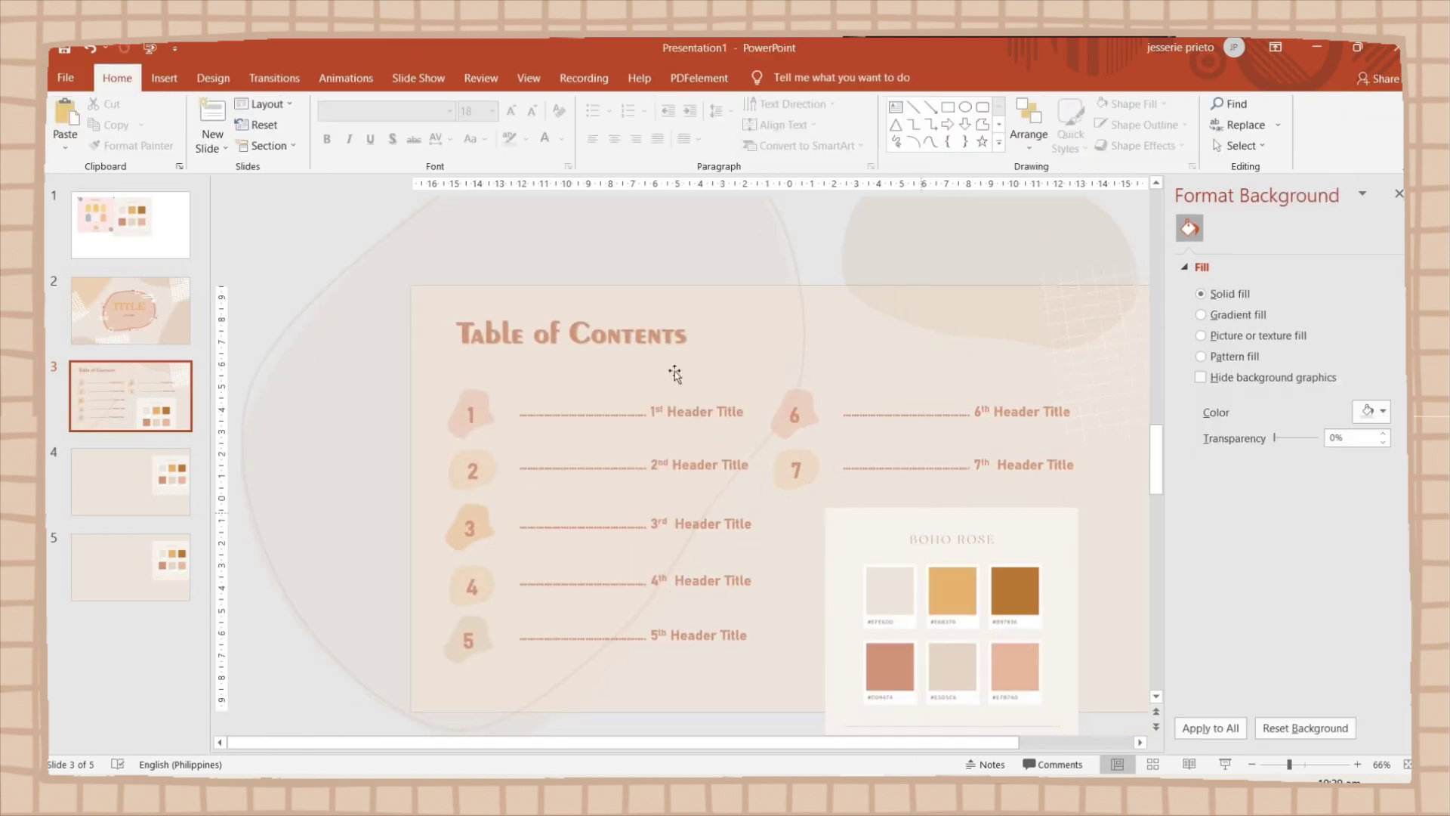
# Undo the last few decoration changes
pyautogui.hotkey('ctrl', 'z')
pyautogui.hotkey('ctrl', 'z')
pyautogui.hotkey('ctrl', 'z')
pyautogui.hotkey('ctrl', 'z')
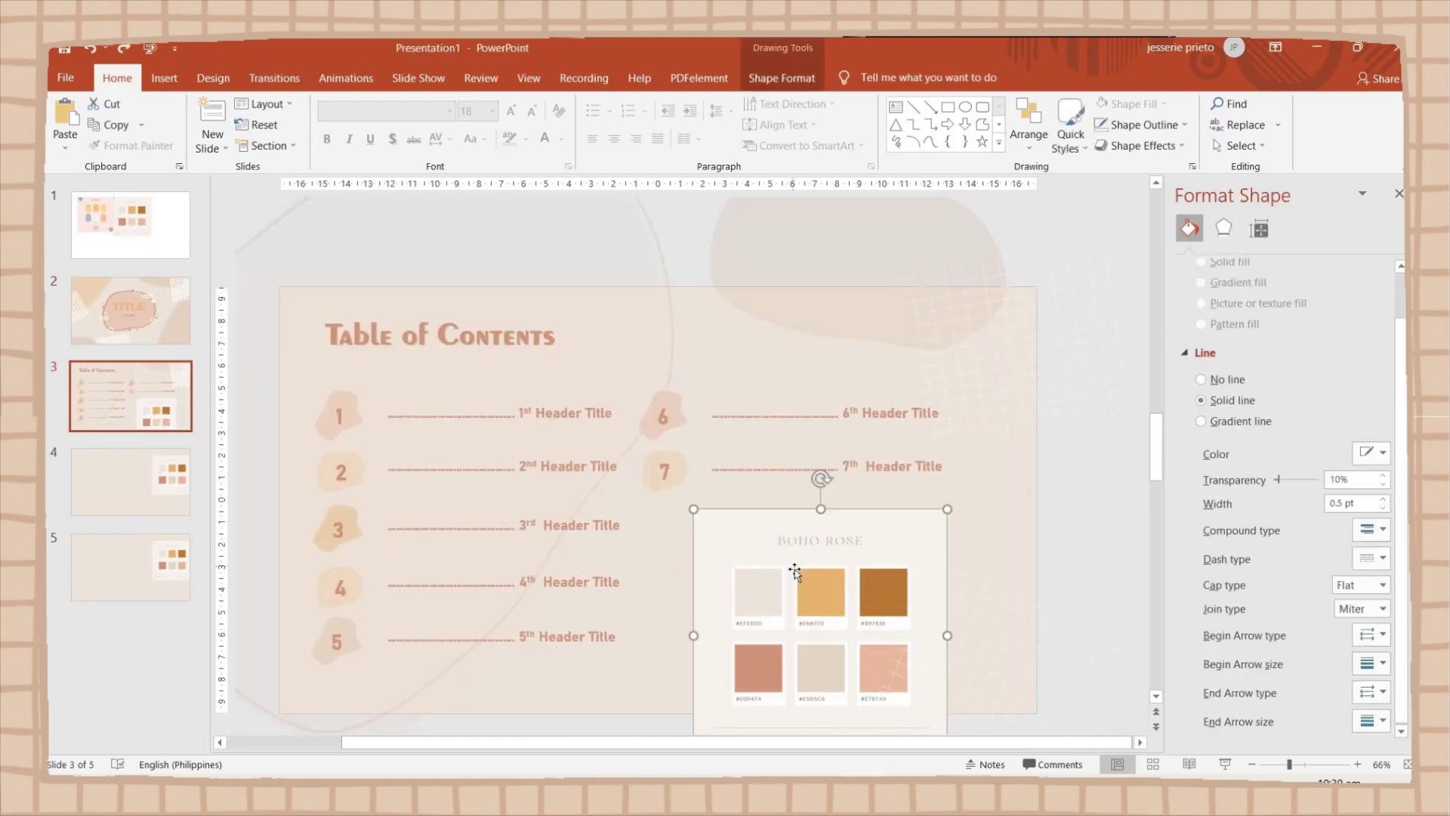
pyautogui.hotkey('ctrl', 'y')
pyautogui.hotkey('ctrl', 'y')
pyautogui.hotkey('ctrl', 'y')
pyautogui.hotkey('ctrl', 'y')
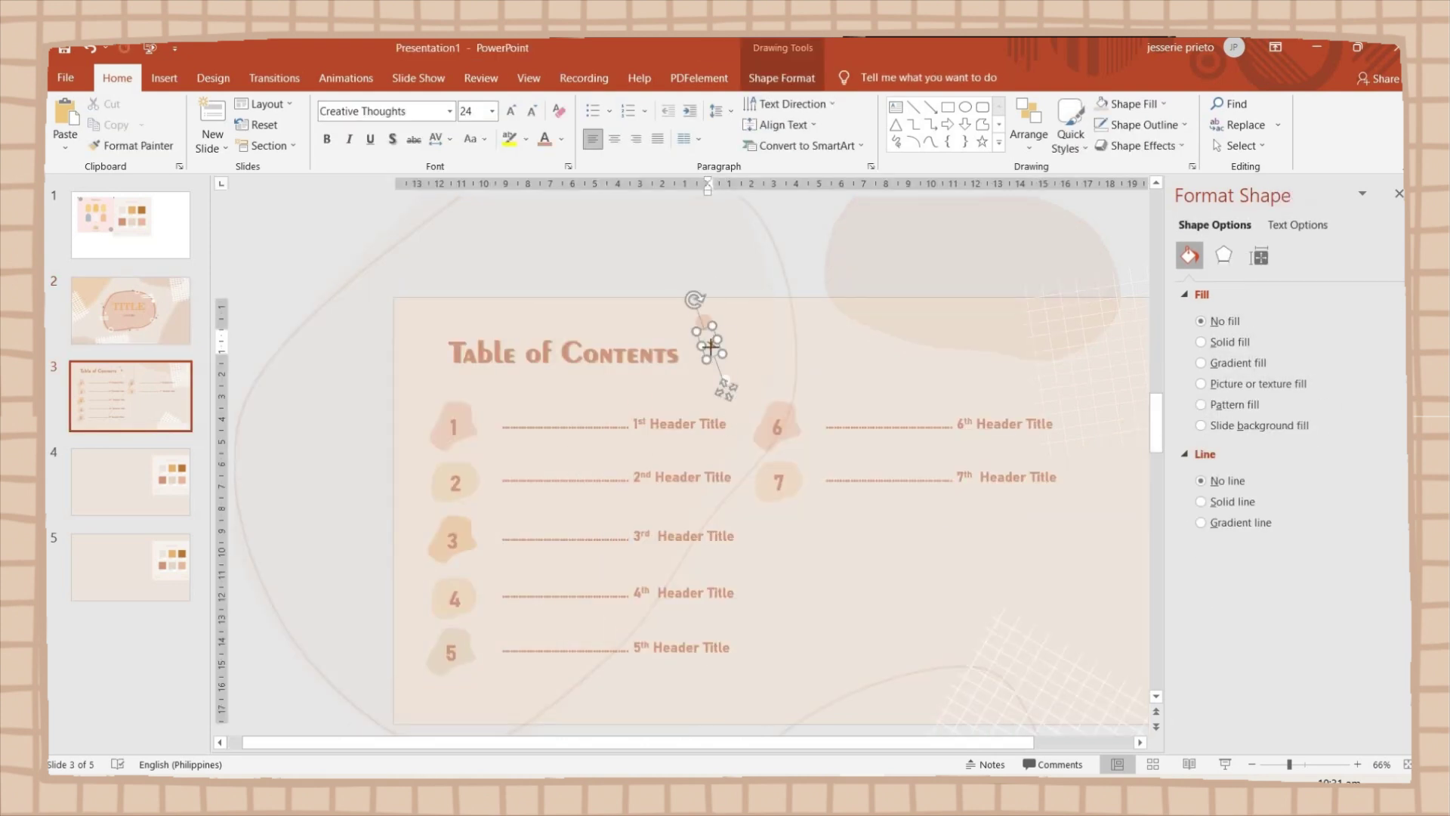
pyautogui.hotkey('ctrl', 'z')
pyautogui.hotkey('ctrl', 'z')
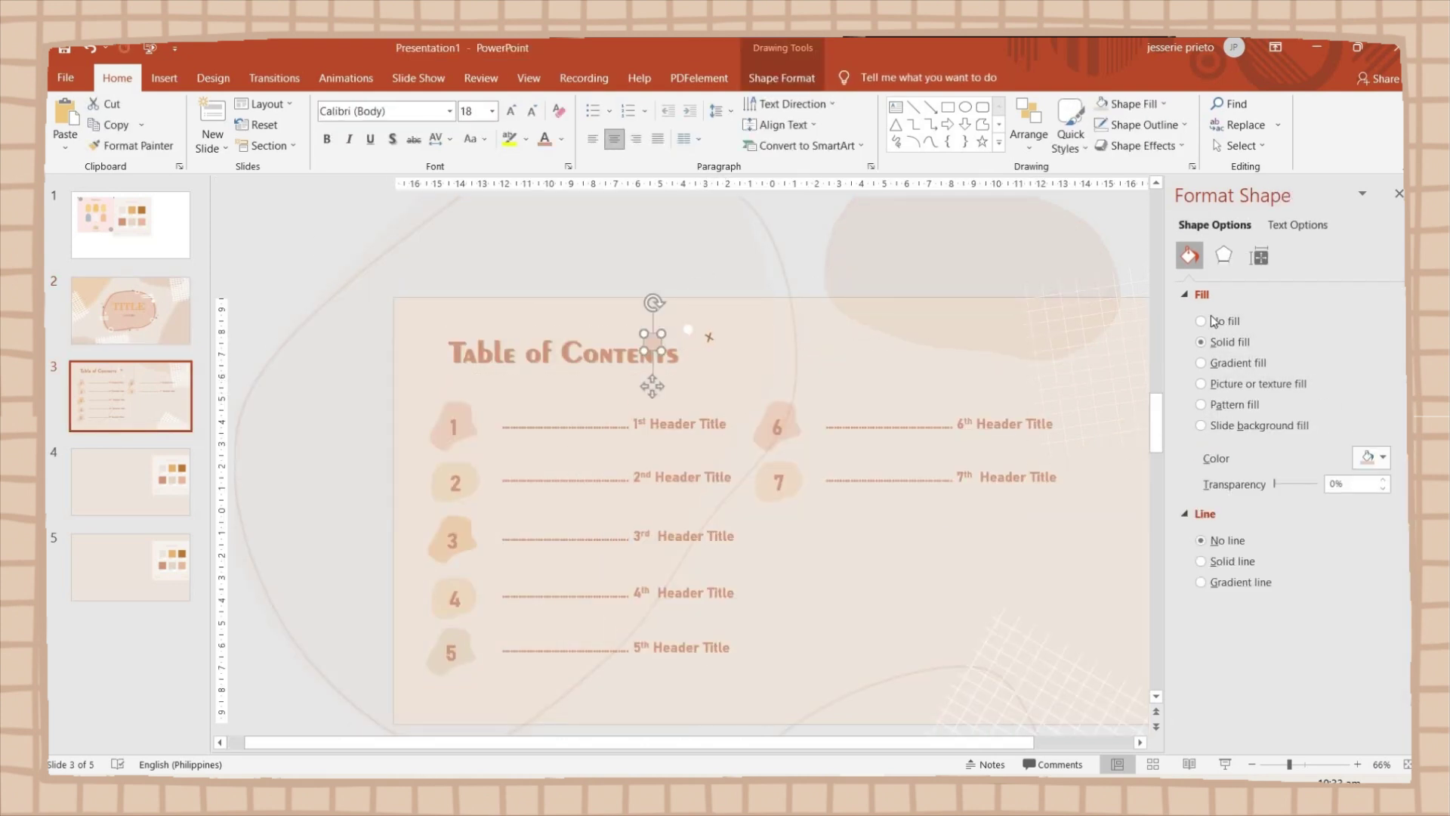
pyautogui.hotkey('ctrl', 'z')
pyautogui.hotkey('ctrl', 'z')
pyautogui.hotkey('ctrl', 'z')
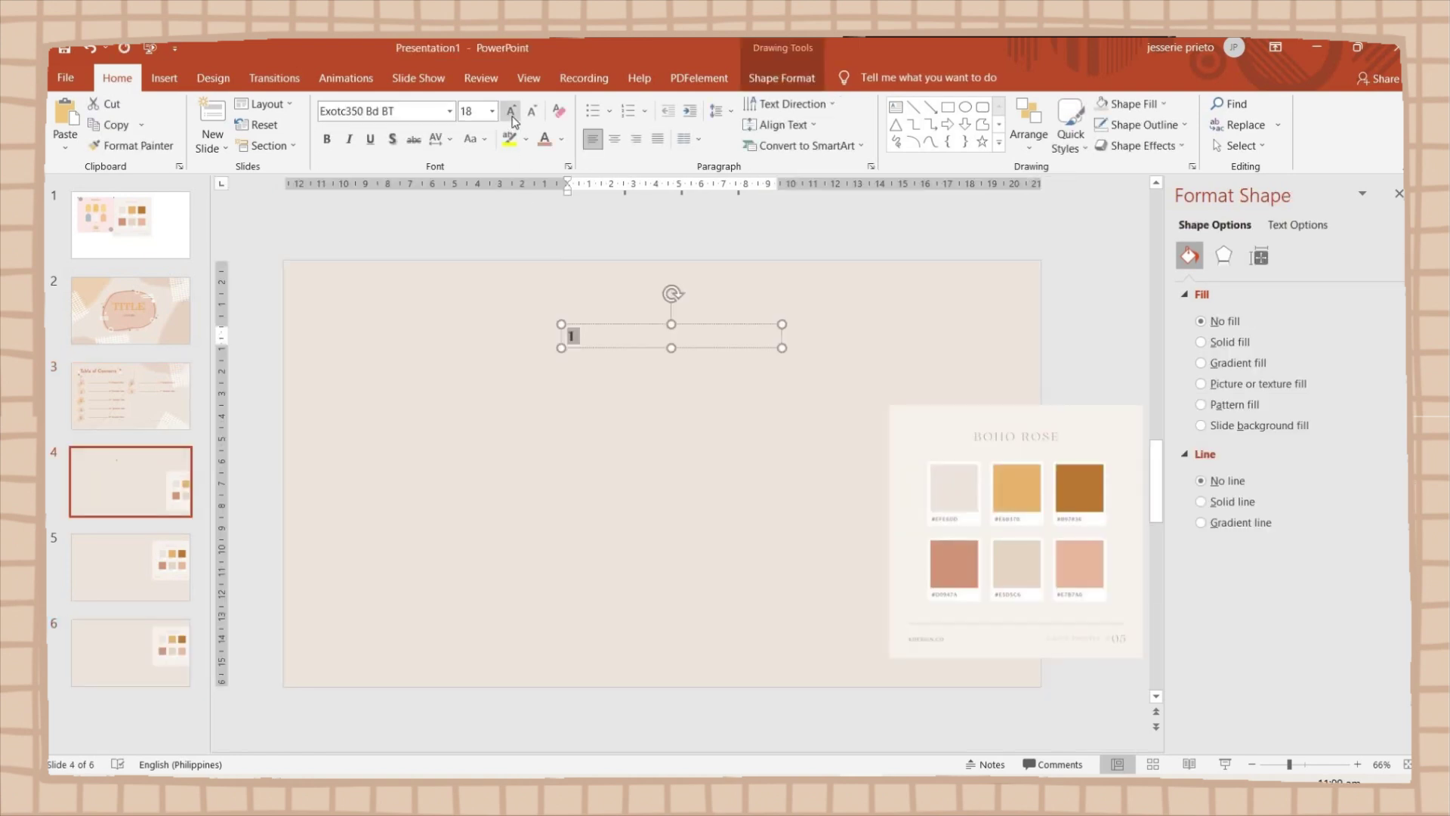
# Make the numeral 1 large in News706 BT and centre it on the slide
pyautogui.click(510, 111)
pyautogui.click(510, 111)
pyautogui.click(510, 111)
pyautogui.click(510, 111)
pyautogui.click(493, 111)
pyautogui.click(467, 529)
pyautogui.click(450, 111)
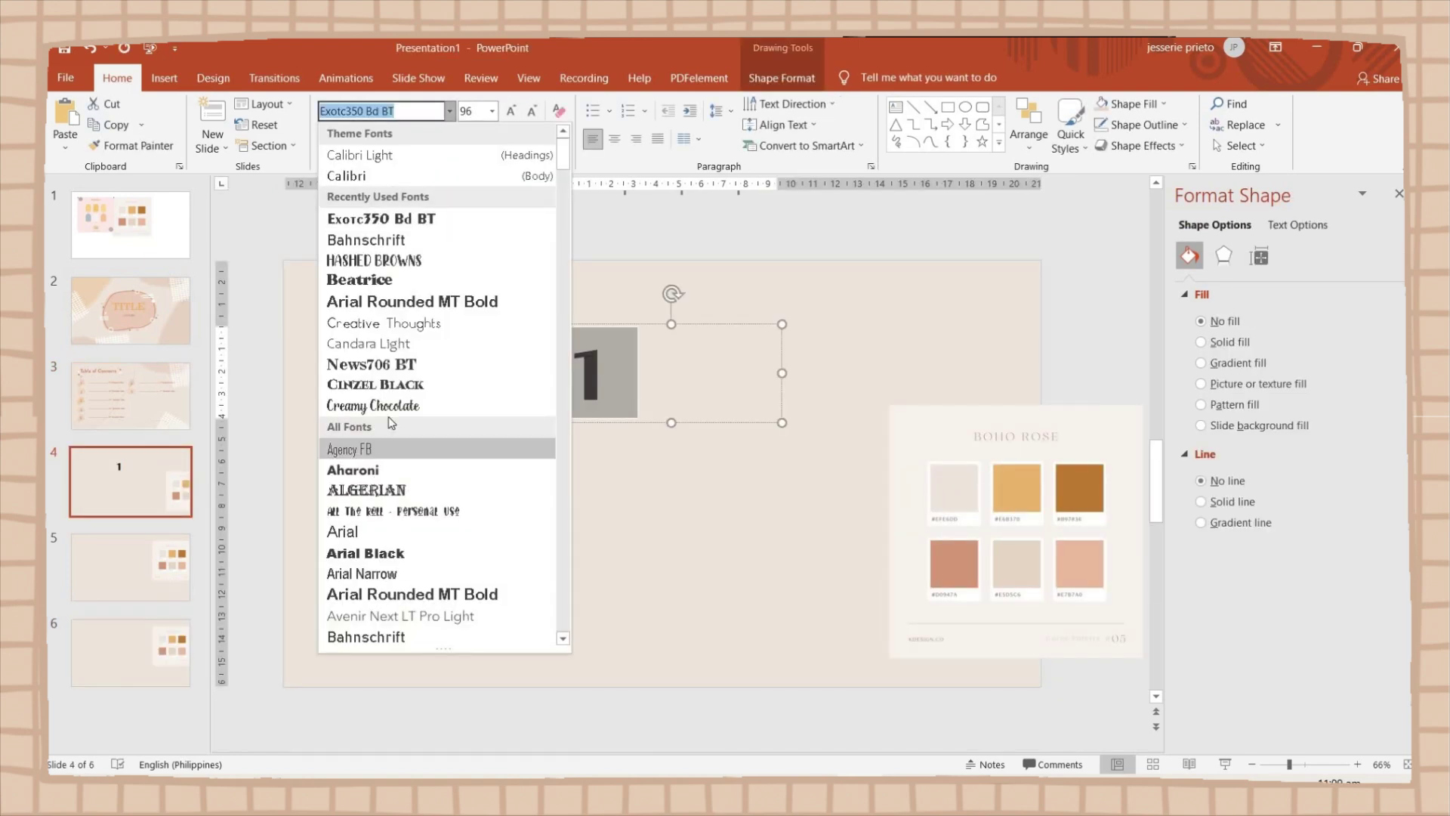
pyautogui.click(302, 545)
pyautogui.click(510, 111)
pyautogui.moveTo(679, 401); pyautogui.dragTo(720, 436)
# Colour the 1 terracotta with a drop shadow and add a one-line title beneath
pyautogui.click(561, 139)
pyautogui.click(629, 315)
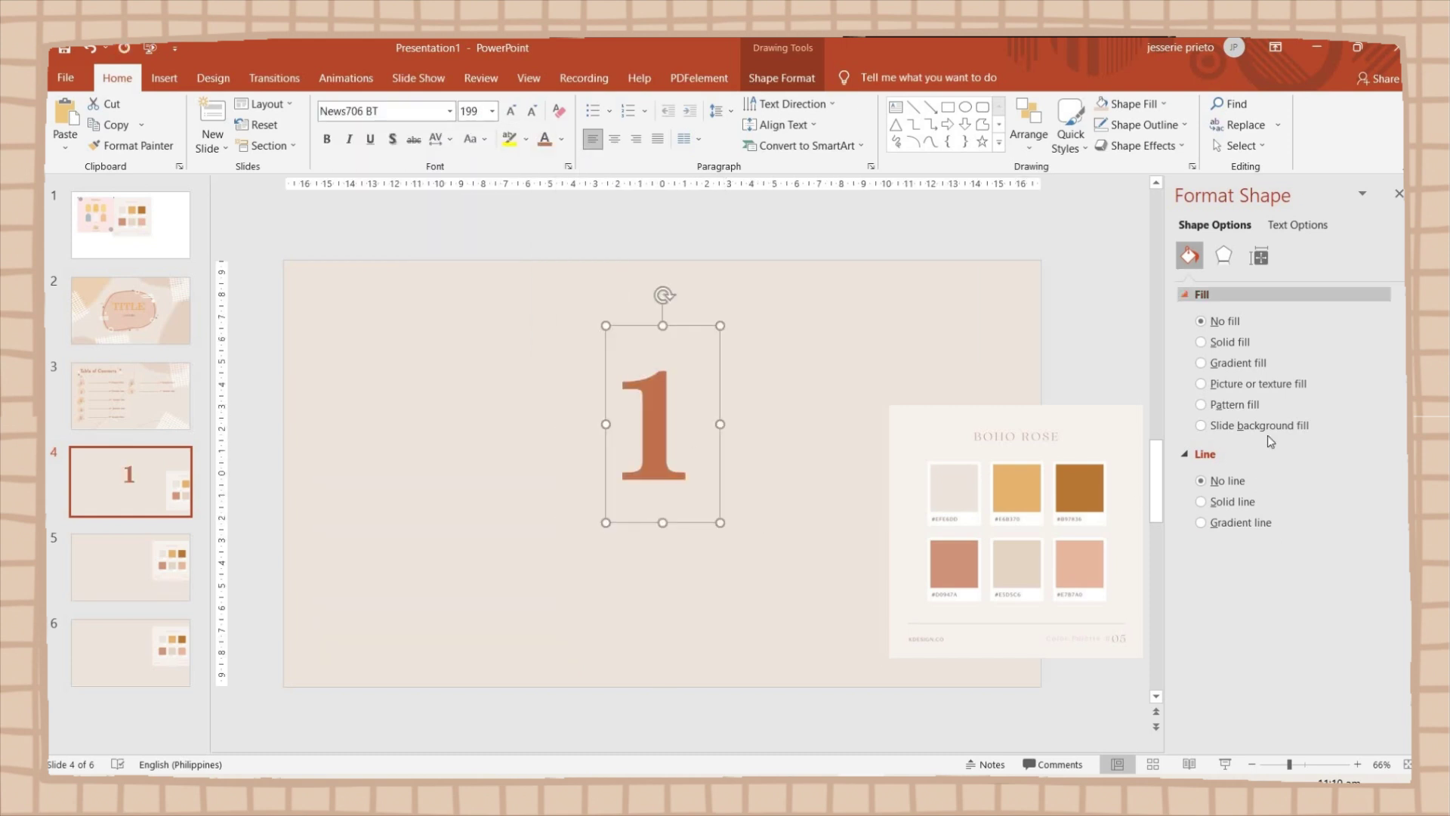
pyautogui.click(782, 78)
pyautogui.click(1297, 225)
pyautogui.click(1224, 254)
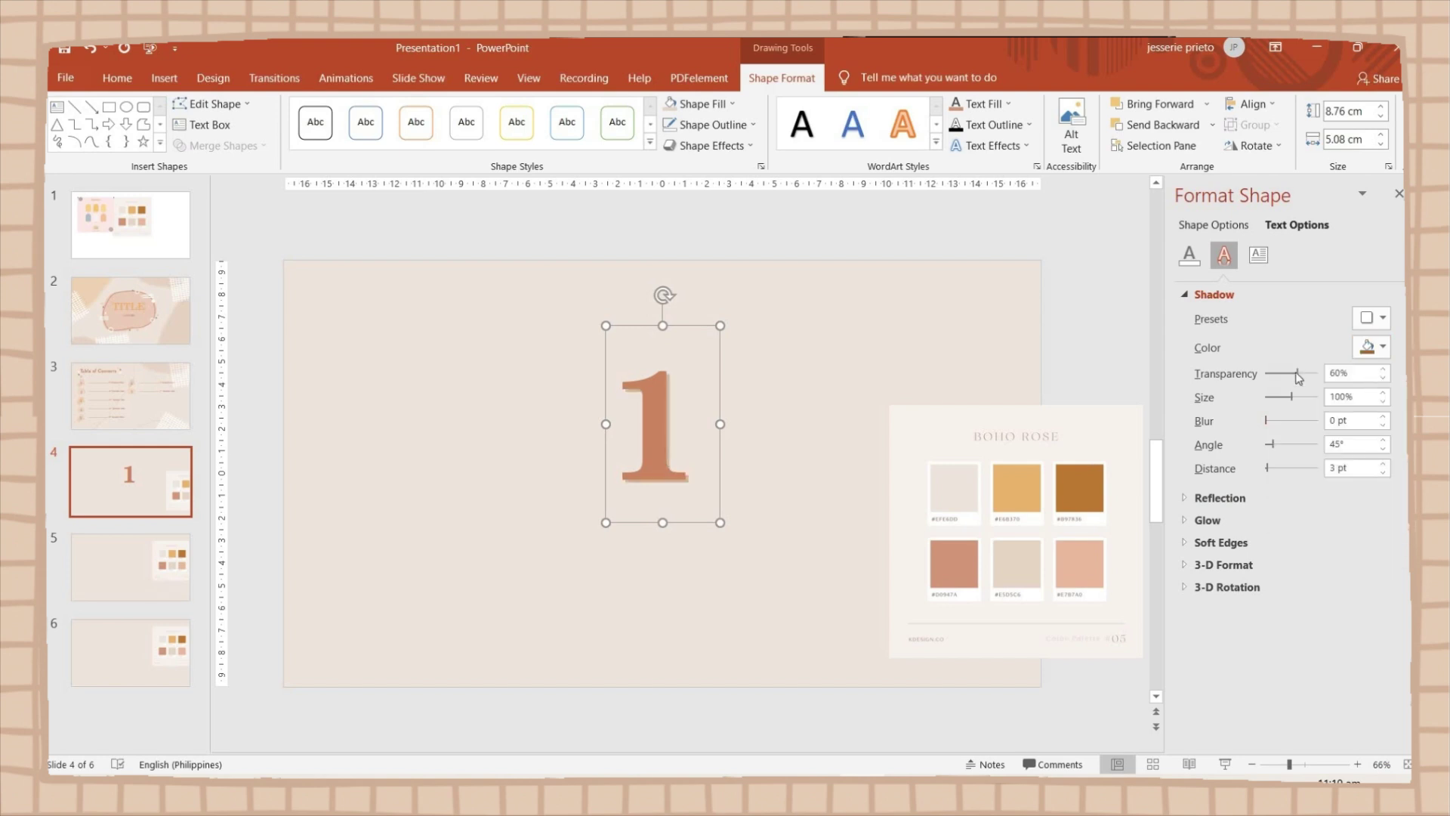
pyautogui.write('Title if 1st header')
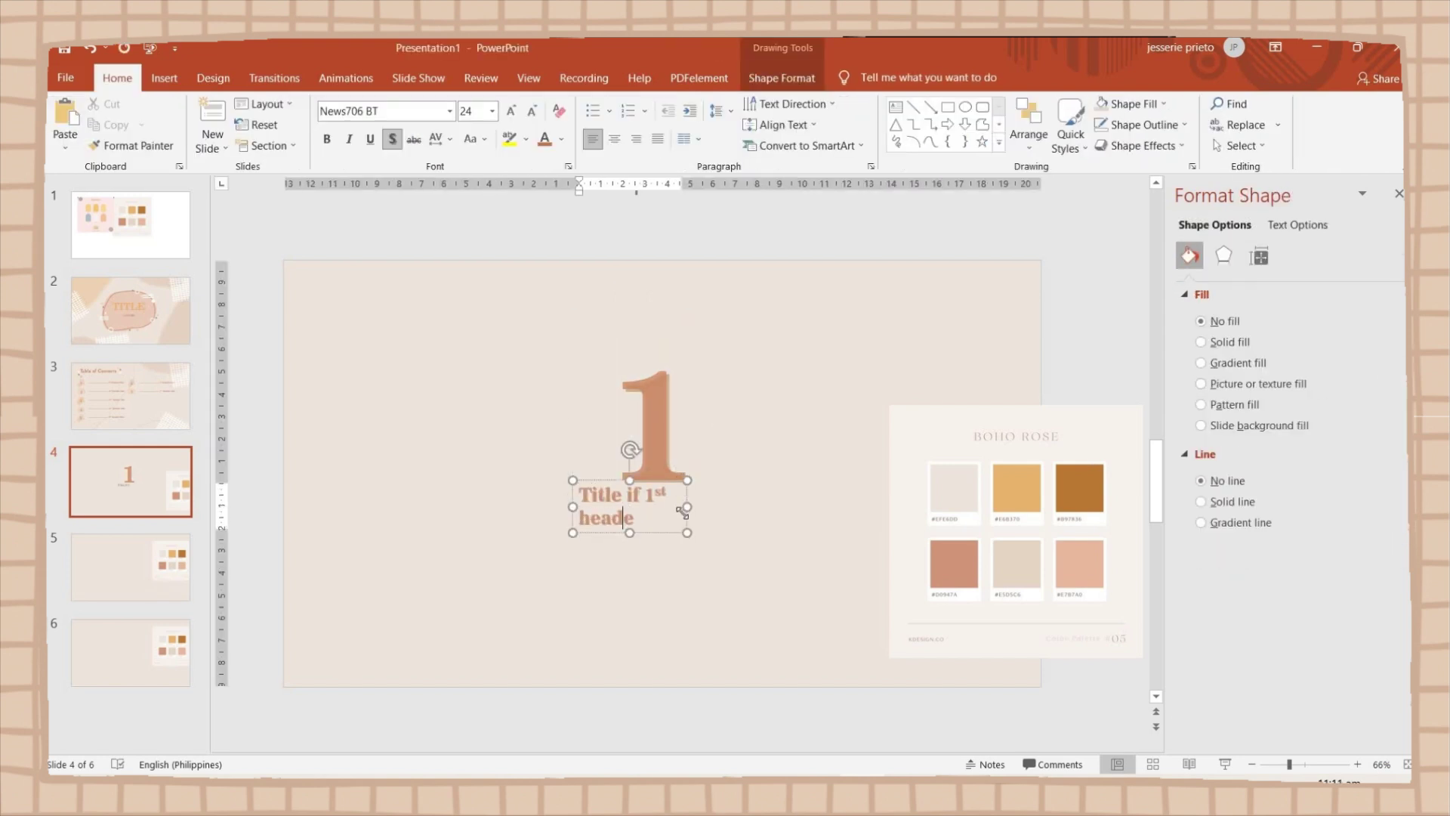
pyautogui.moveTo(687, 507); pyautogui.dragTo(763, 518)
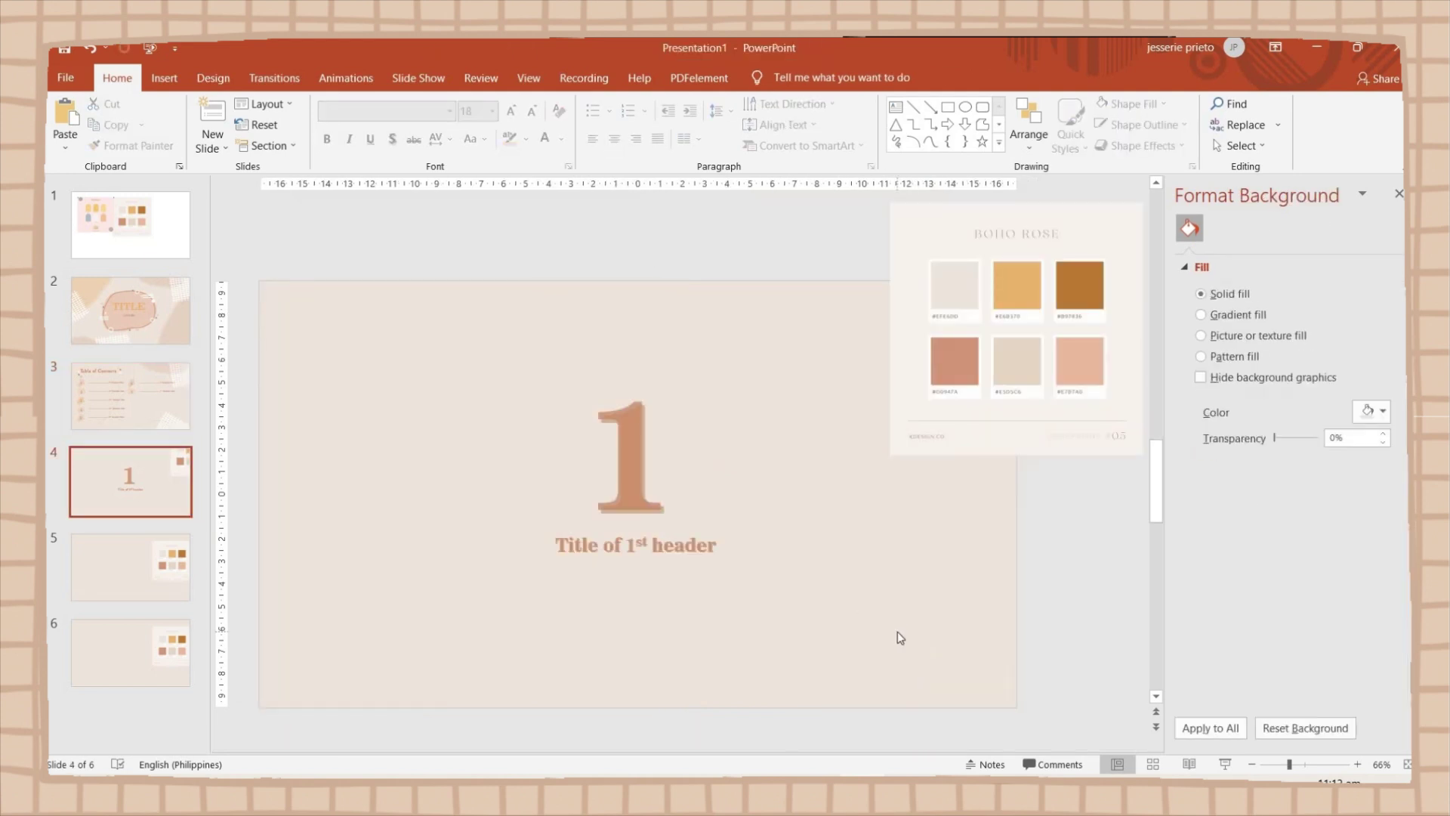
# Paste decorations onto the section slide, reposition the grid and recolour the curved line
pyautogui.hotkey('ctrl', 'v')
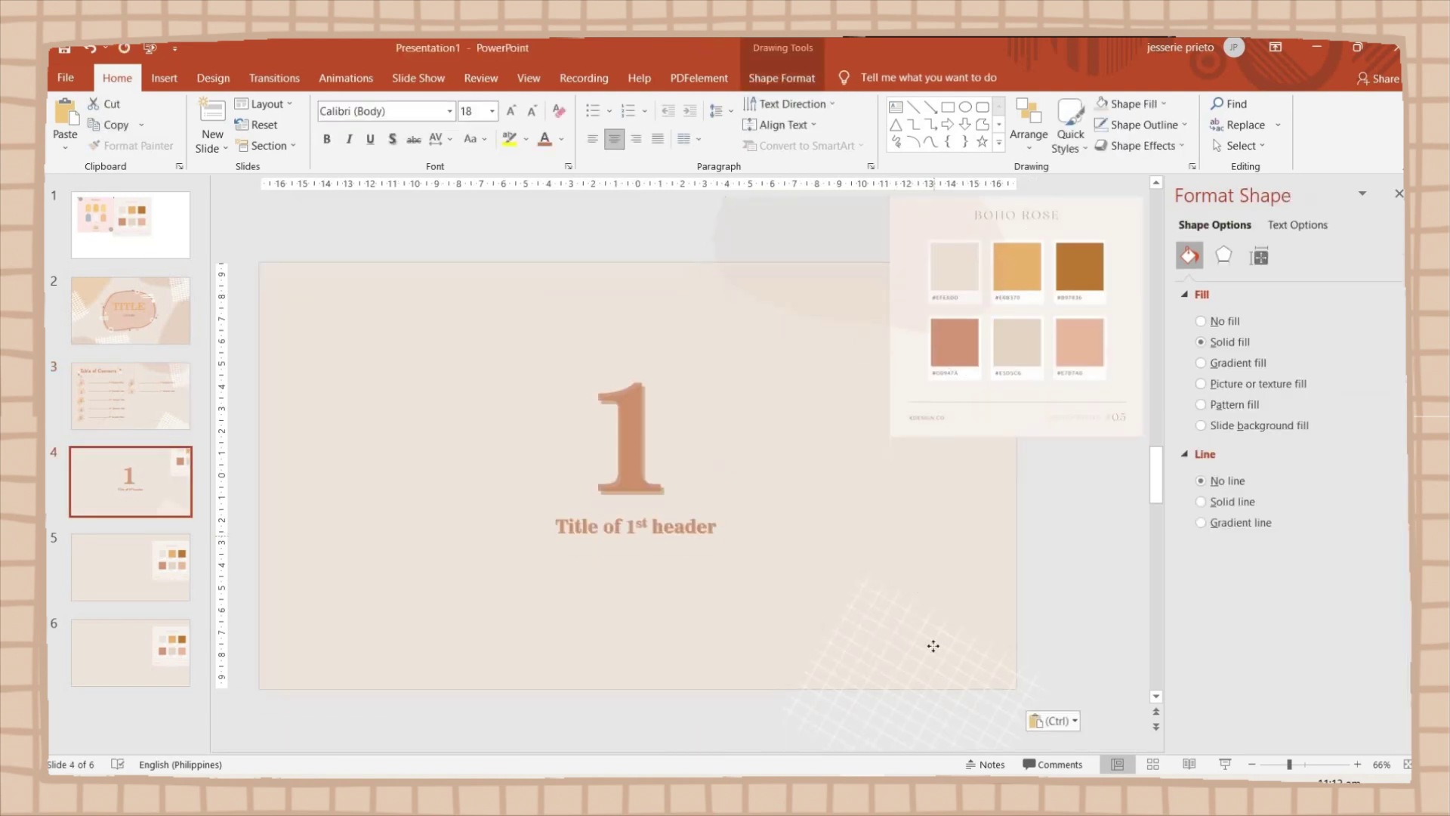
pyautogui.click(935, 601)
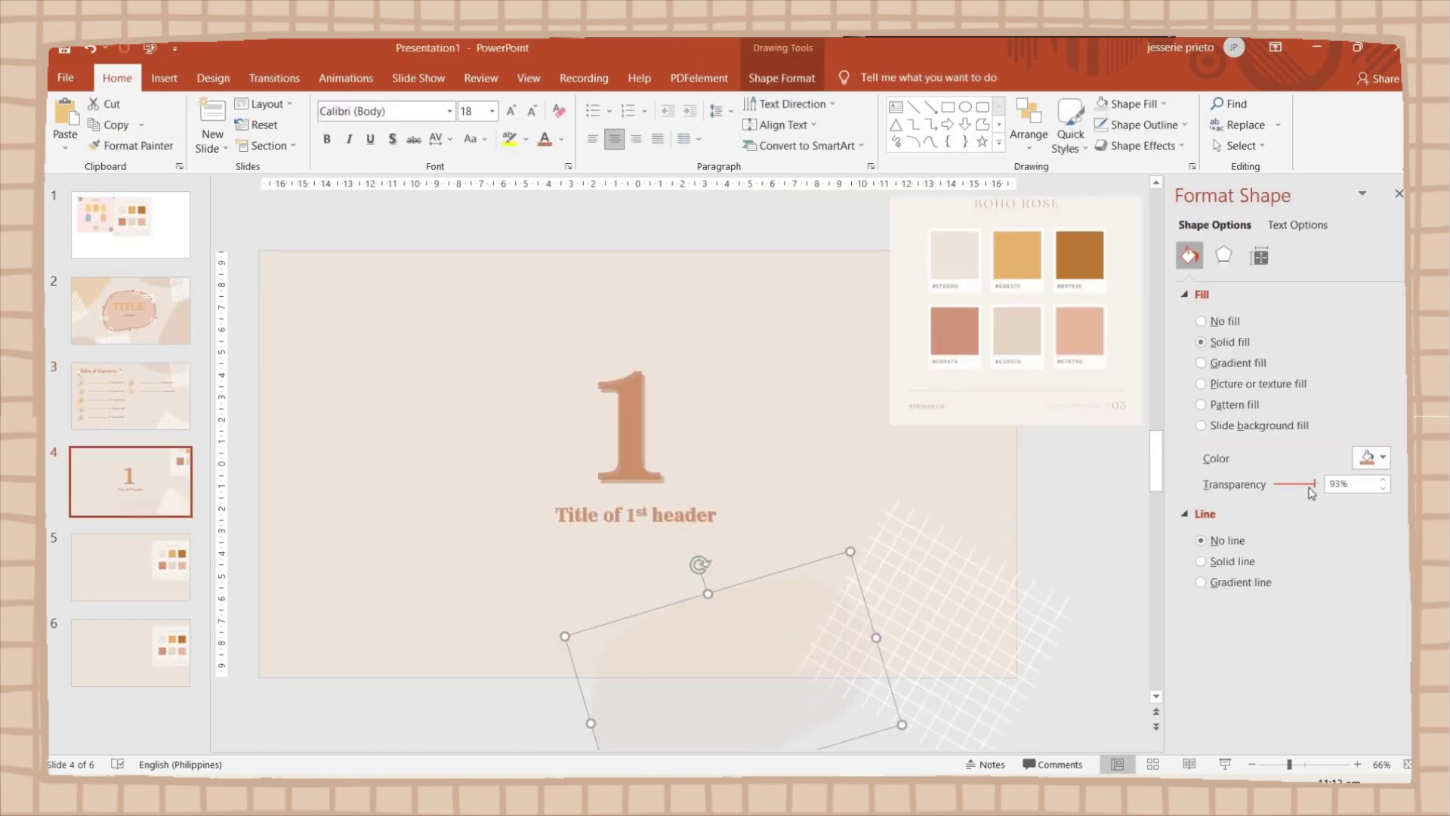
pyautogui.moveTo(1311, 486); pyautogui.dragTo(1306, 483)
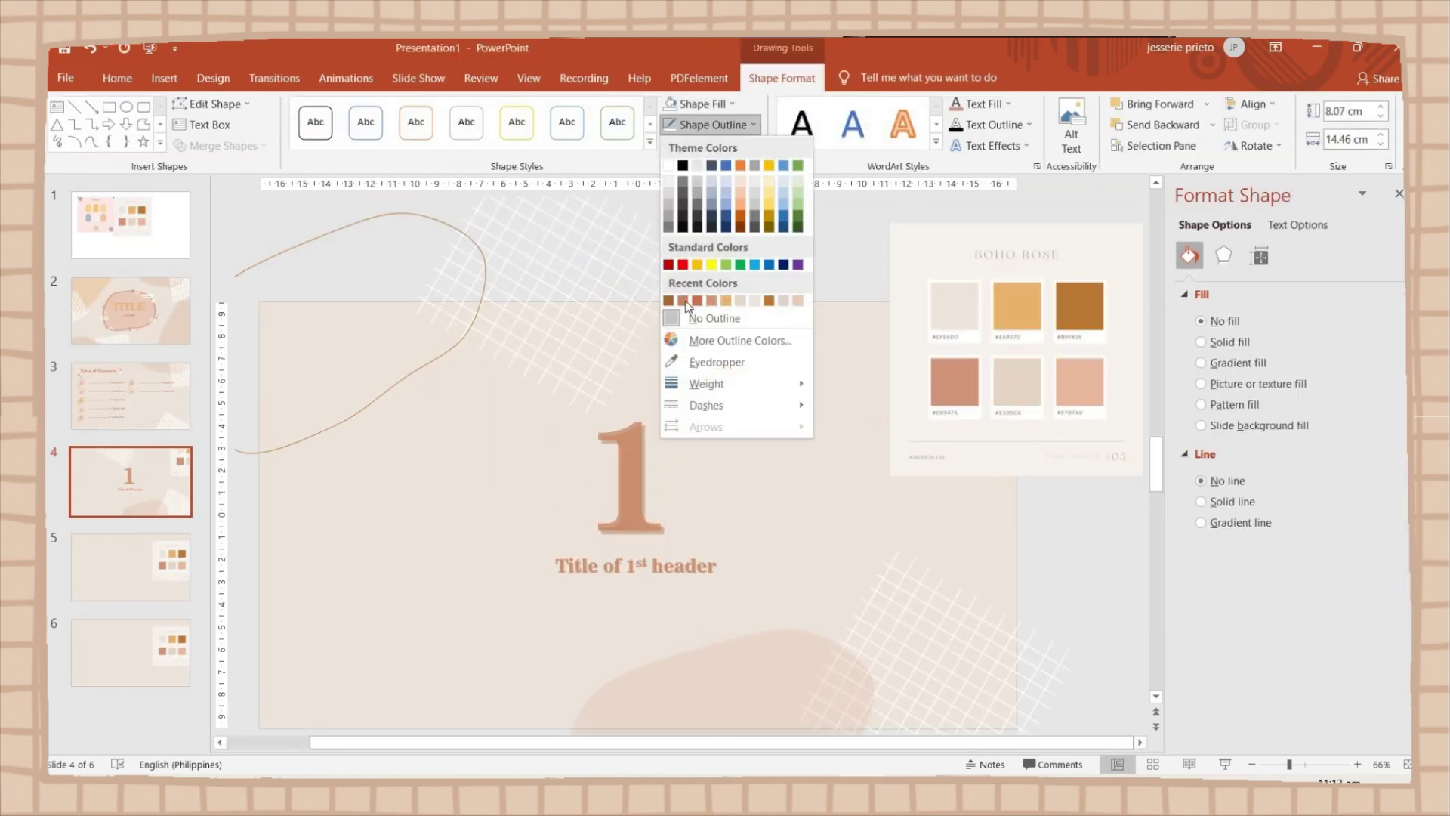
pyautogui.click(684, 301)
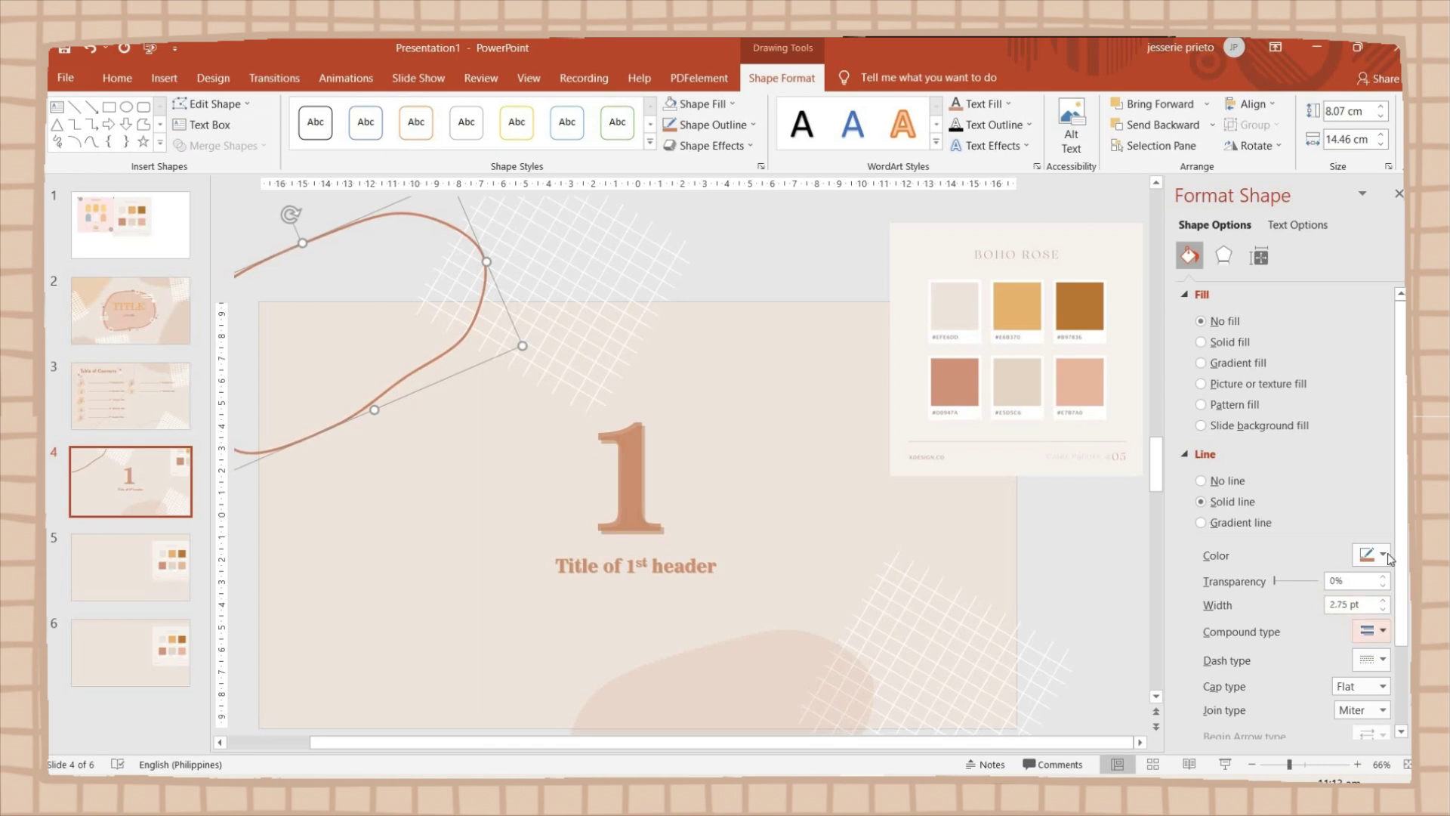
pyautogui.click(1389, 559)
pyautogui.click(1310, 538)
pyautogui.click(826, 259)
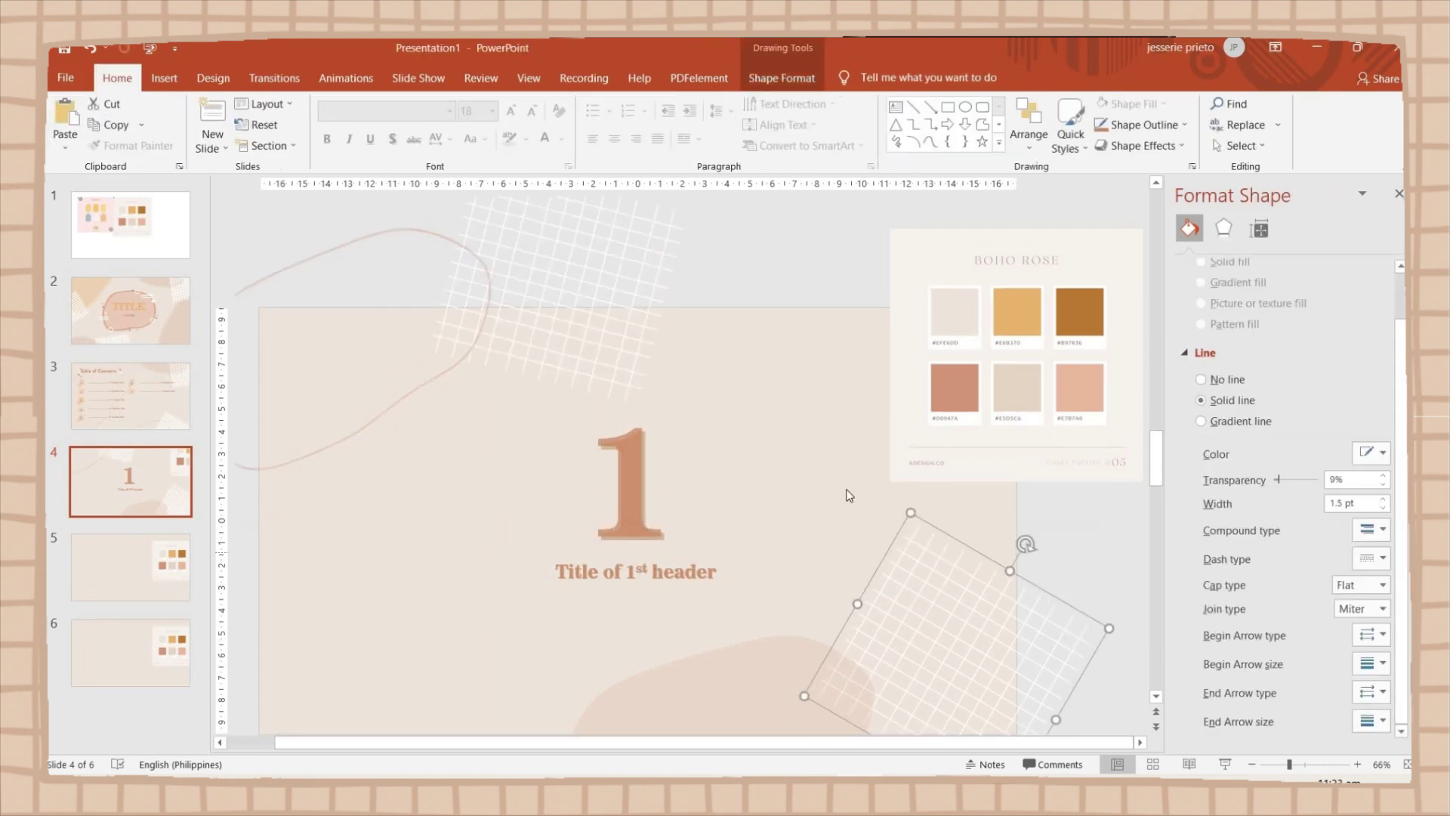
# Add the small dot and x accents from the title slide to the section slide
pyautogui.click(487, 516)
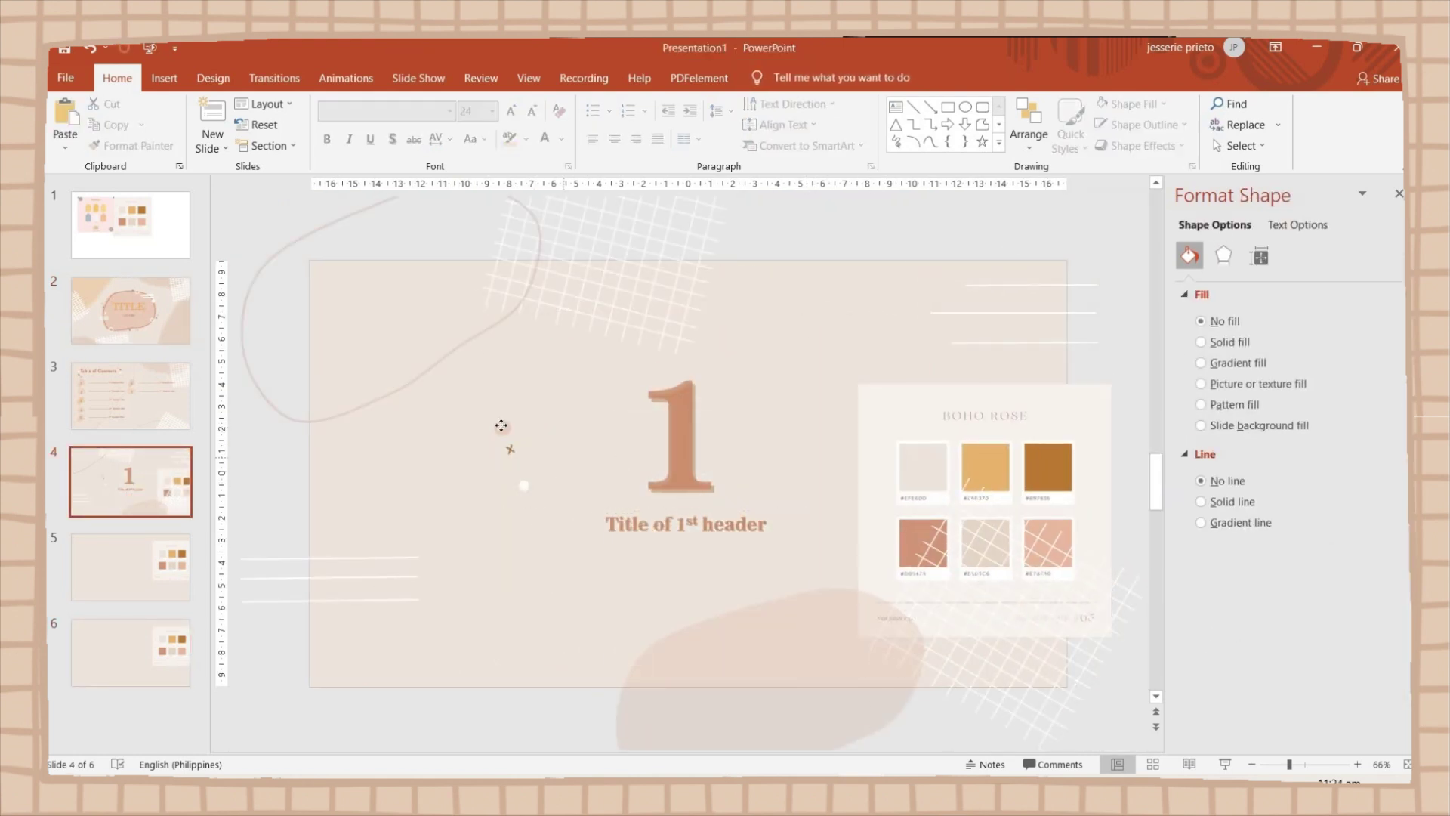
pyautogui.moveTo(501, 423); pyautogui.dragTo(353, 518)
pyautogui.moveTo(518, 478); pyautogui.dragTo(394, 565)
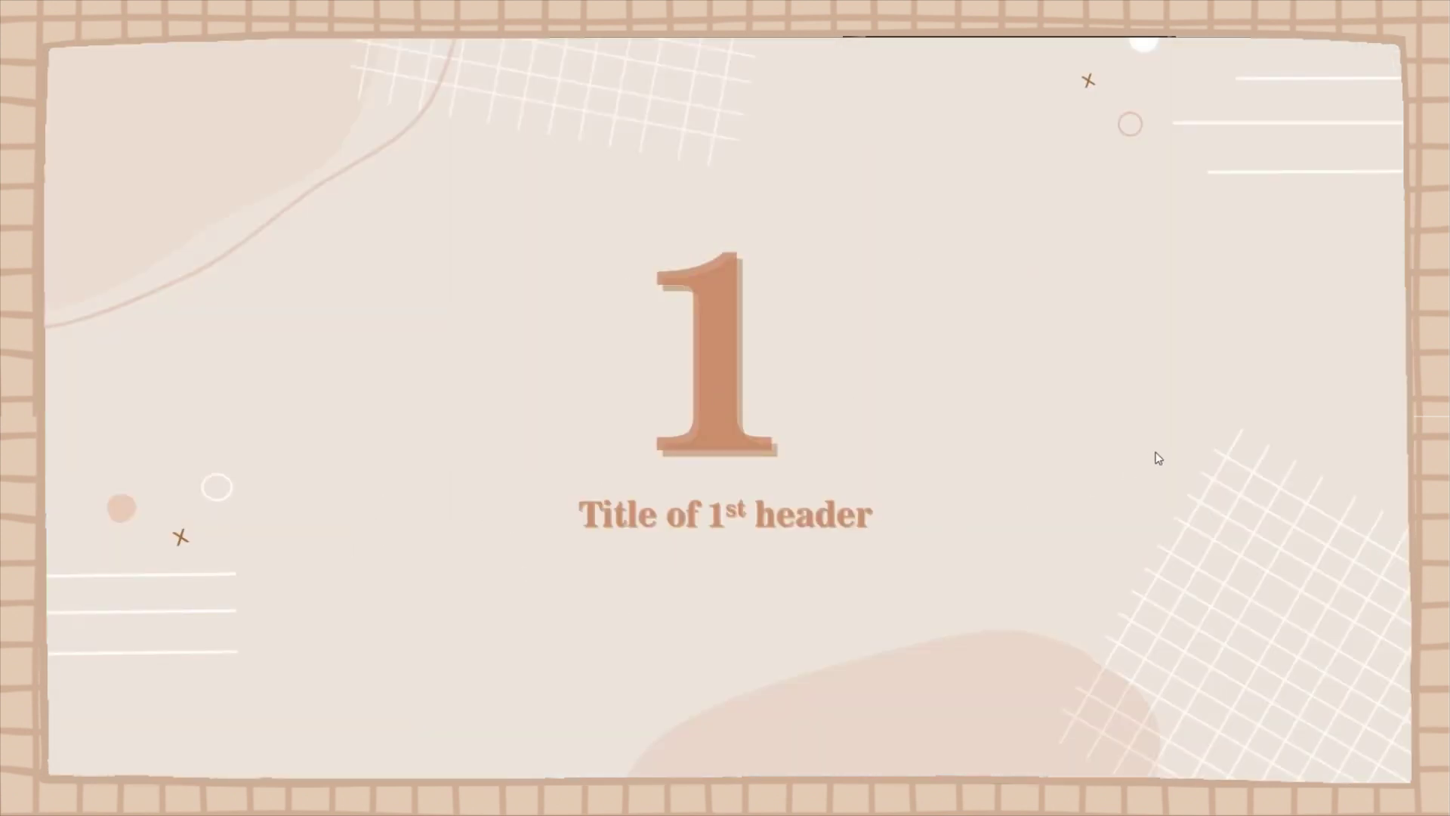
# Preview the deck in Slide Show, then place a text box on slide 8
pyautogui.click(1149, 446)
pyautogui.click(1133, 440)
pyautogui.click(1143, 446)
pyautogui.click(1143, 446)
pyautogui.click(383, 386)
pyautogui.click(677, 459)
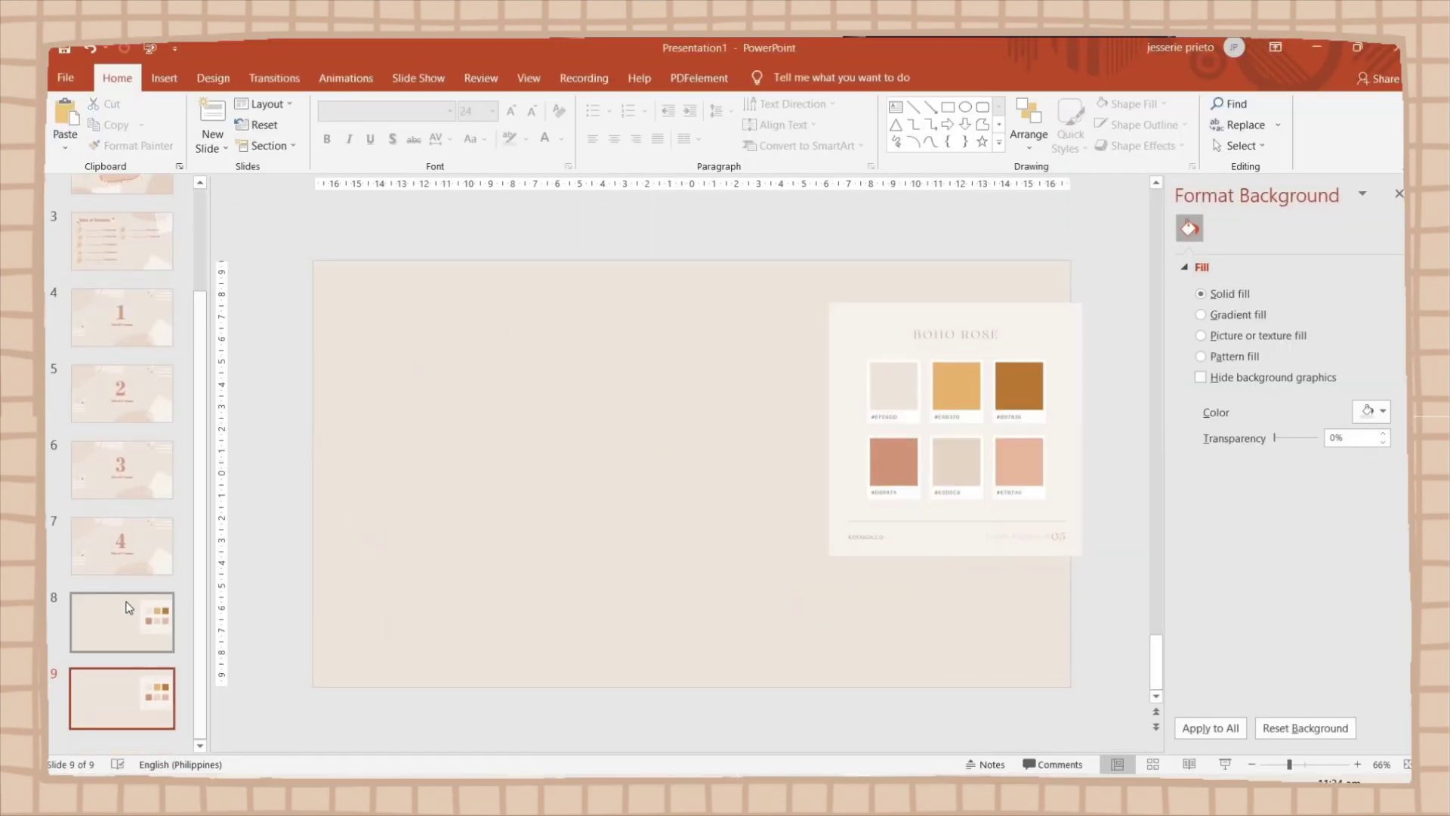
pyautogui.click(846, 125)
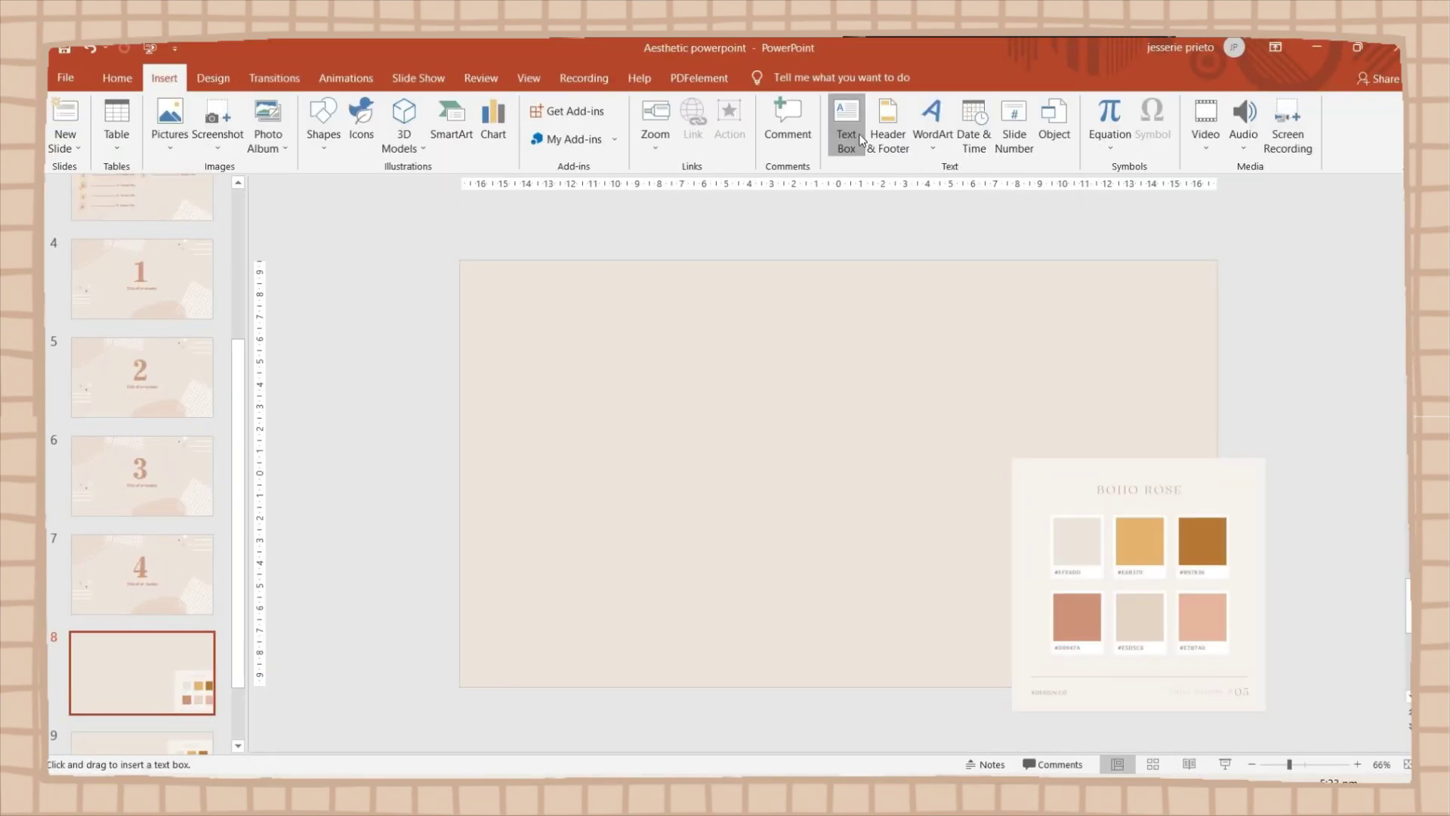
pyautogui.click(837, 460)
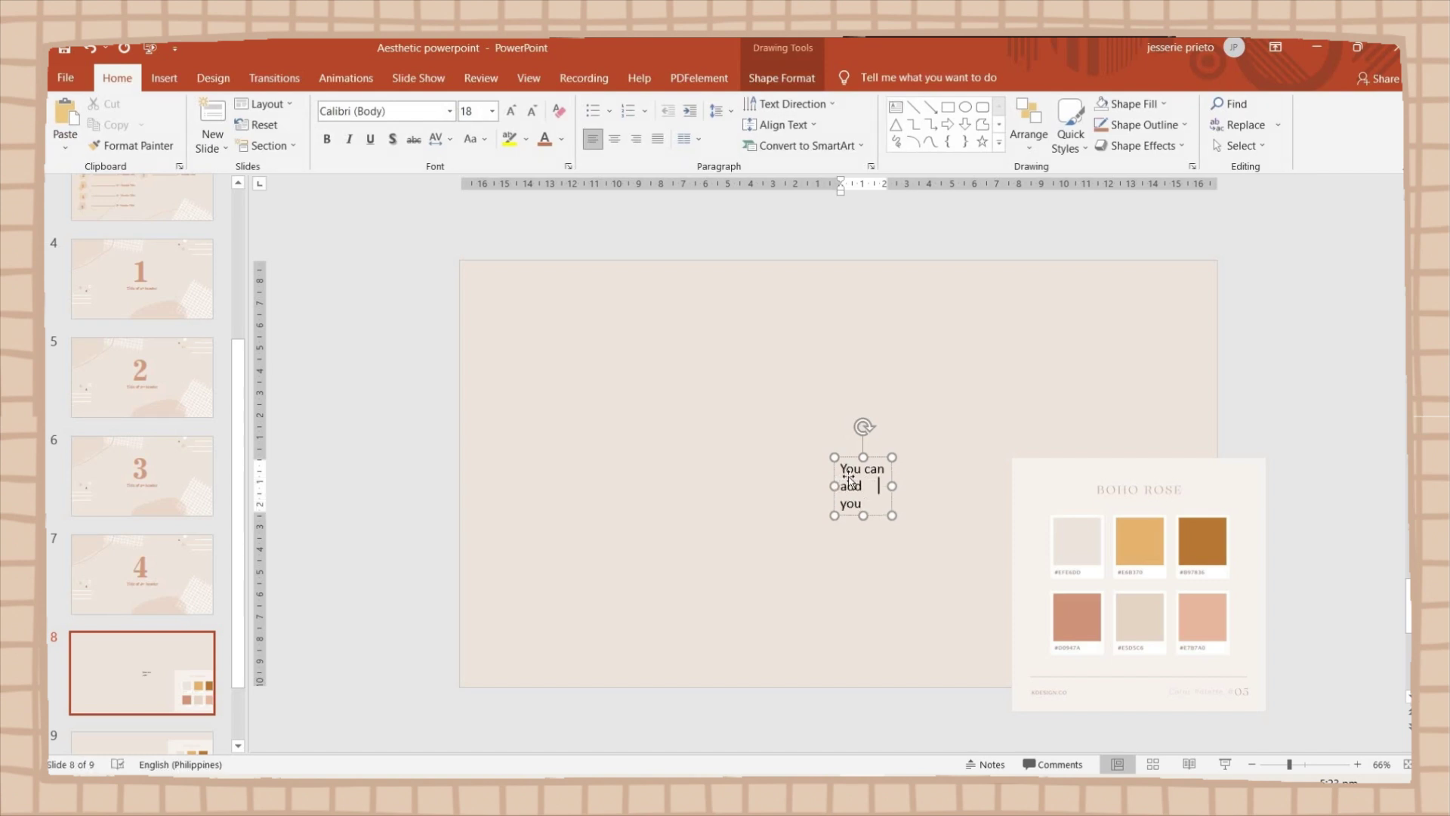
# Widen the intro line and paste the Lorem ipsum paragraphs after it
pyautogui.moveTo(892, 503); pyautogui.dragTo(1036, 478)
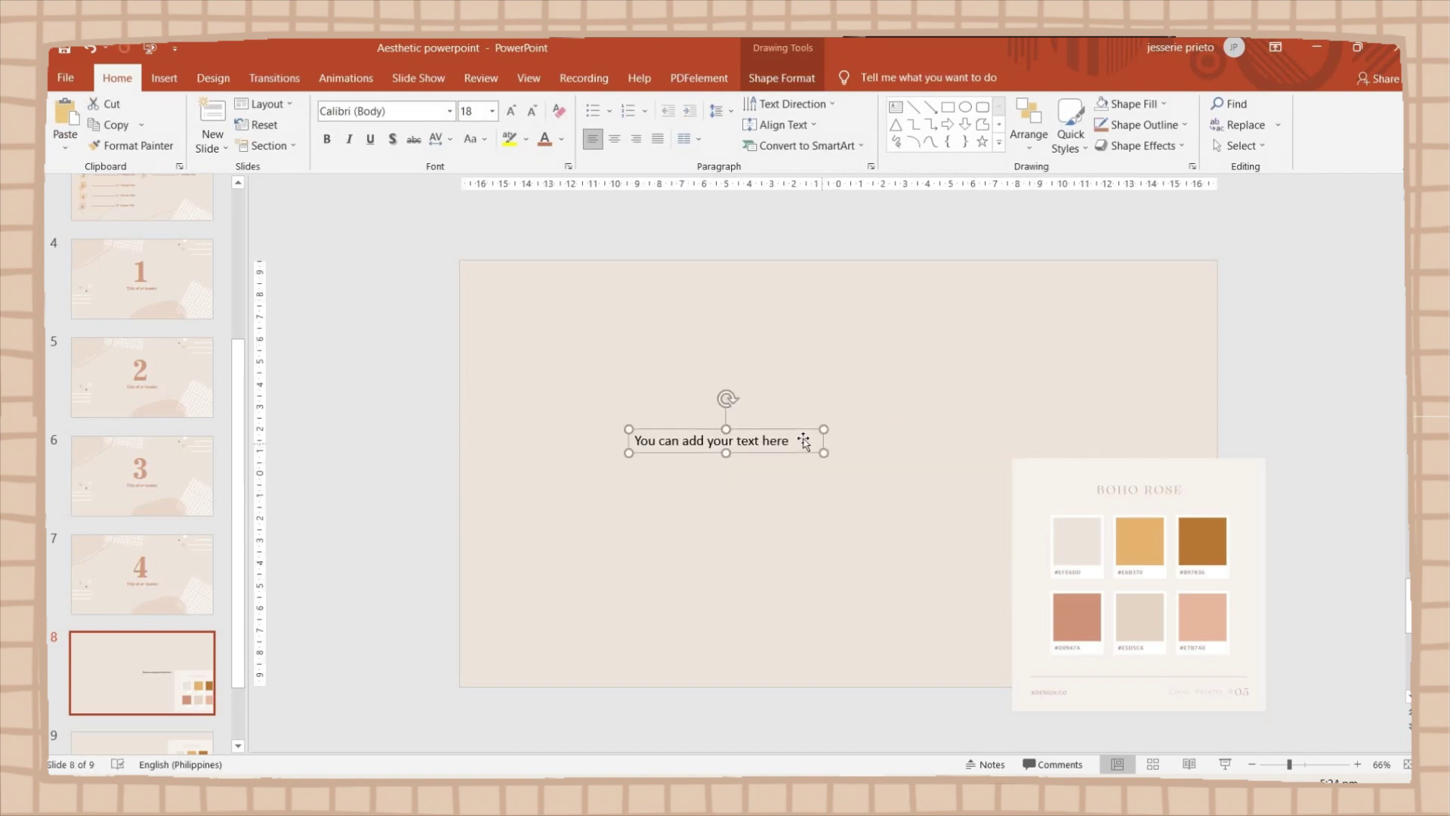
pyautogui.click(786, 441)
pyautogui.write('***')
pyautogui.write('Lorem ipsum dolor sit amet, consectetur adipiscing elit. In libero mi, eleifend et luctus semper, varius in sem. Sed purus tortor, lacinia ut ex non, volutpat luctus ante. Fusce mattis neque vitae justo auctor, eget auctor magna rhoncus. Suspendisse convallis sed tellus sit amet maximus. Praesent feugiat ultrices enim in dignissim. Donec vestibulum varius dolor, et lobortis ipsum blandit vel. Nam pharetra enim odio, et tincidunt nibh interdum ac. Nam ac congue lacus. Morbi feugiat molestie odio a fringilla. Suspendisse hendrerit pretium nulla, eget vehicula ante pulvinar quis. Donec porta nulla at arcu viverra vehicula. Nam aliquet dui et urna suscipit, a pellentesque eros molestie. Nullam suscipit dignissim fringilla. Class aptent taciti sociosqu ad litora torquent per conubia nostra, per inceptos himenaeos. Integer ultrices sed tellus in sagittis. Donec sem nunc, laoreet sit amet eros sit amet, blandit luctus ex. Donec ultricies iaculis massa sed aliquam. Morbi imperdiet cursus mi, sit amet euismod mi ultrices ac. Ut in ullamcorper eros.')
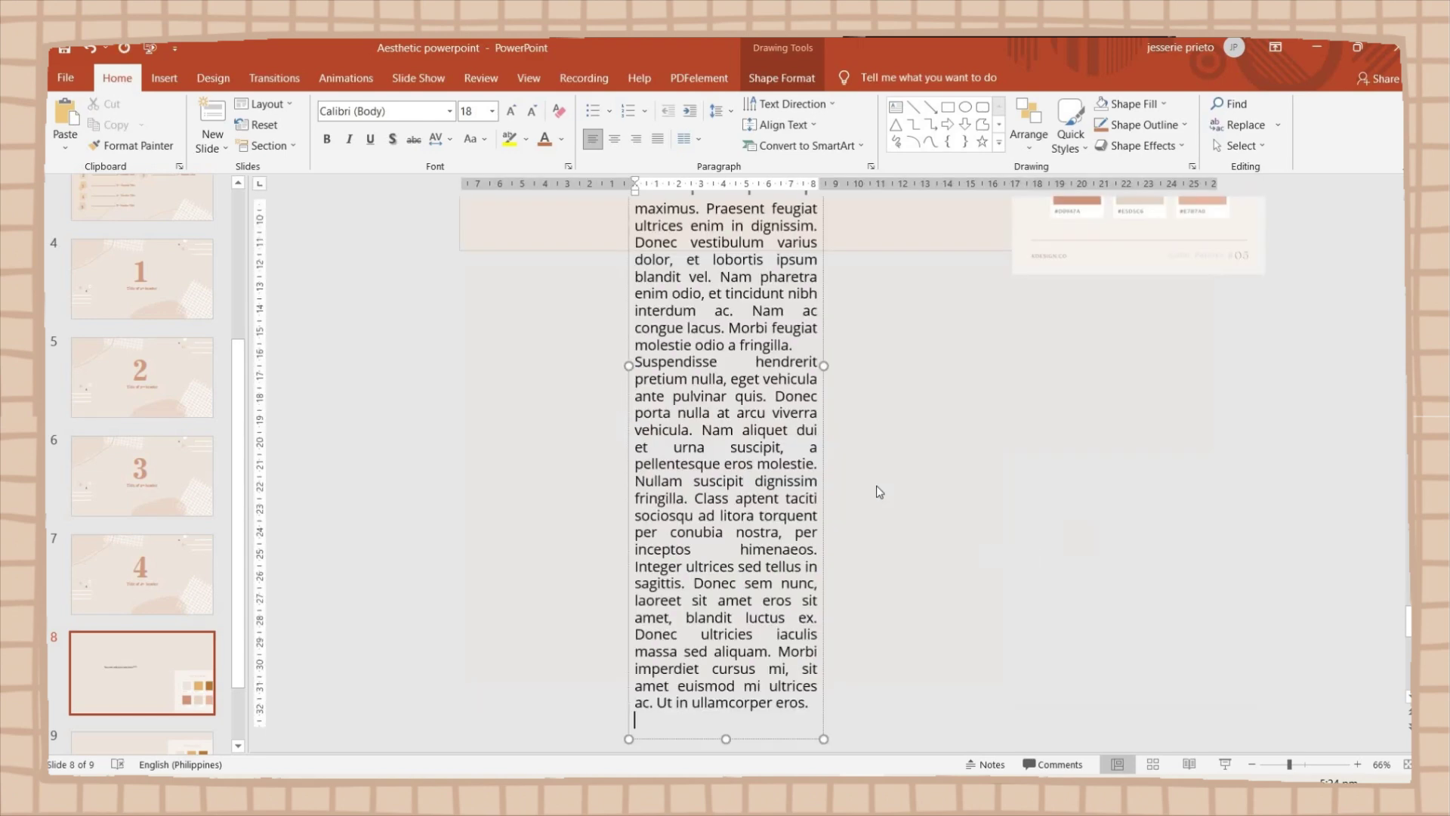
pyautogui.click(750, 339)
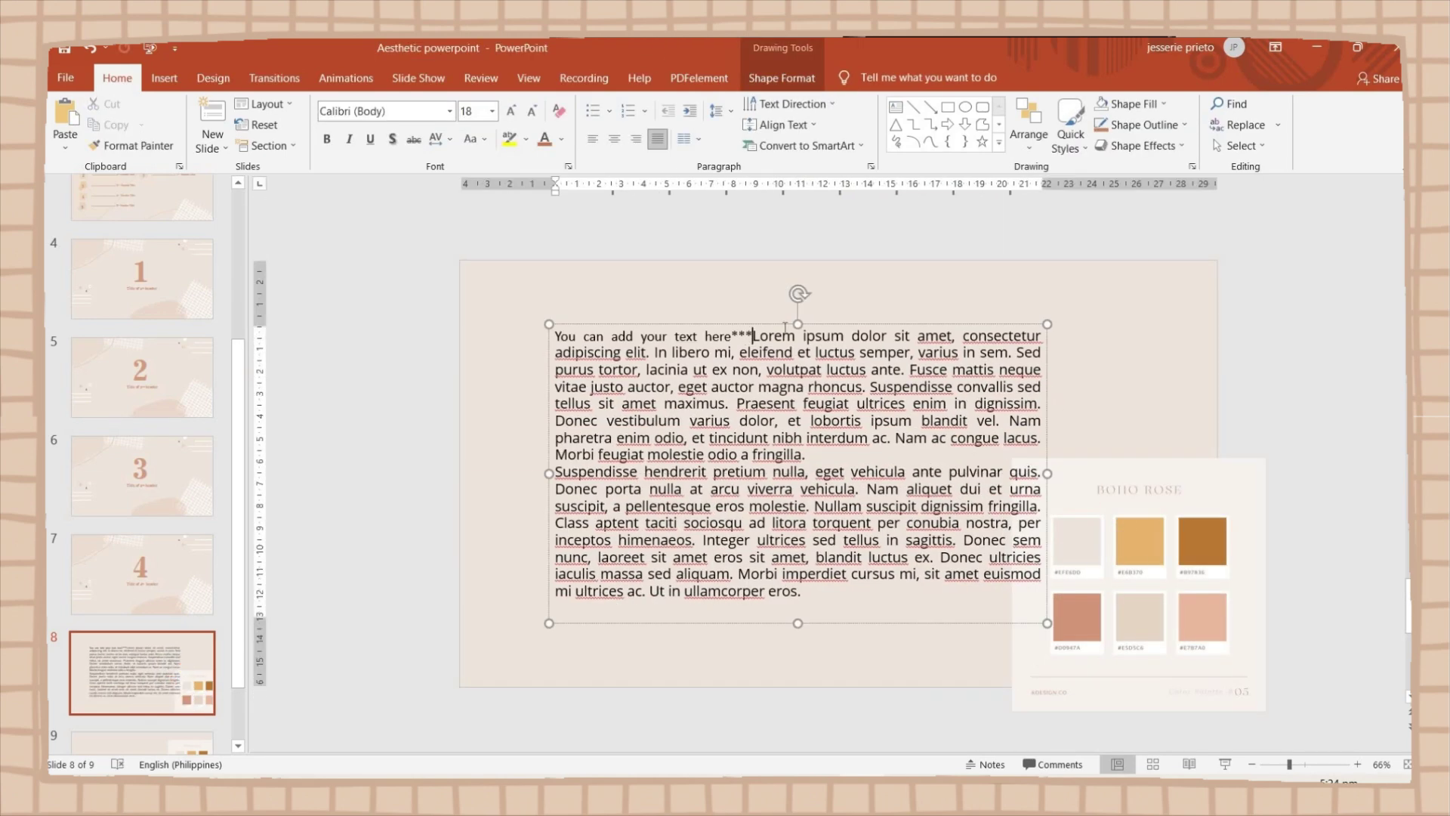
pyautogui.press('BackSpace')
pyautogui.press('BackSpace')
pyautogui.press('BackSpace')
pyautogui.write('.')
# Move the BOHO ROSE palette picture, widen the text block, and set it to Creative Thoughts
pyautogui.click(1090, 618)
pyautogui.moveTo(1091, 618); pyautogui.dragTo(1223, 540)
pyautogui.moveTo(876, 608); pyautogui.dragTo(918, 608)
pyautogui.hotkey('ctrl', 'a')
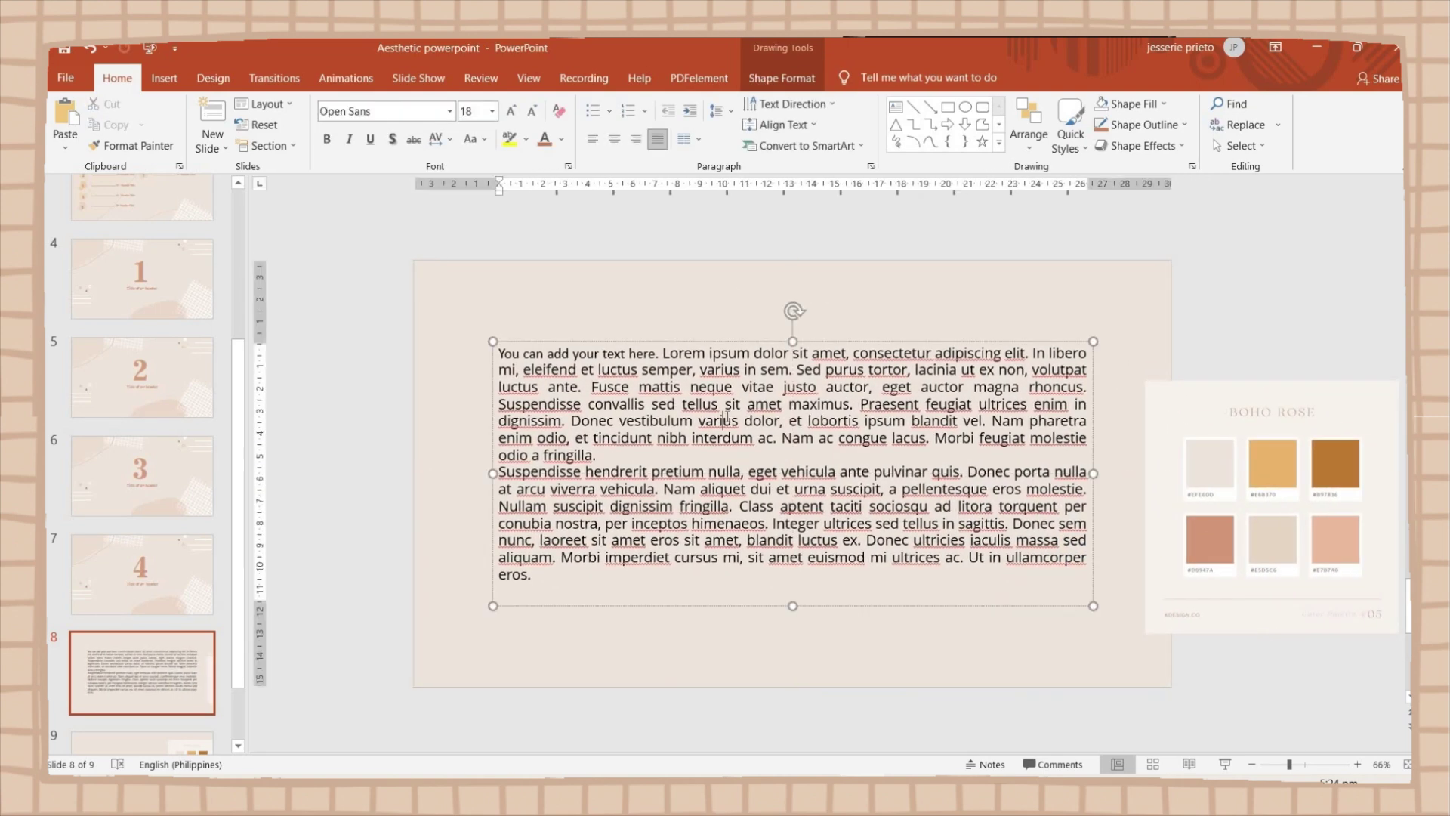
pyautogui.click(450, 111)
pyautogui.click(443, 365)
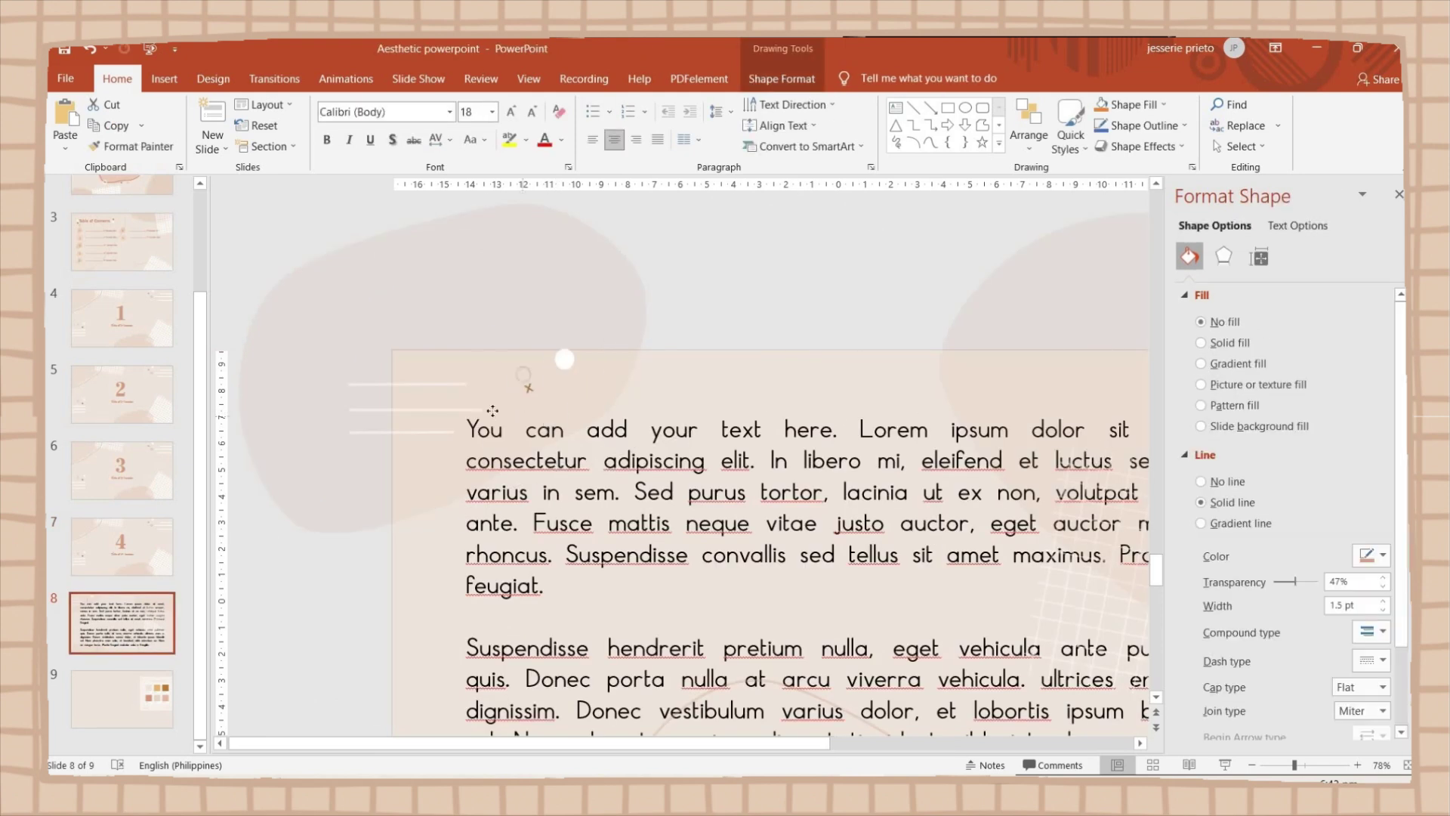
# Position the small tag and accent shapes beside the text
pyautogui.moveTo(492, 410); pyautogui.dragTo(526, 446)
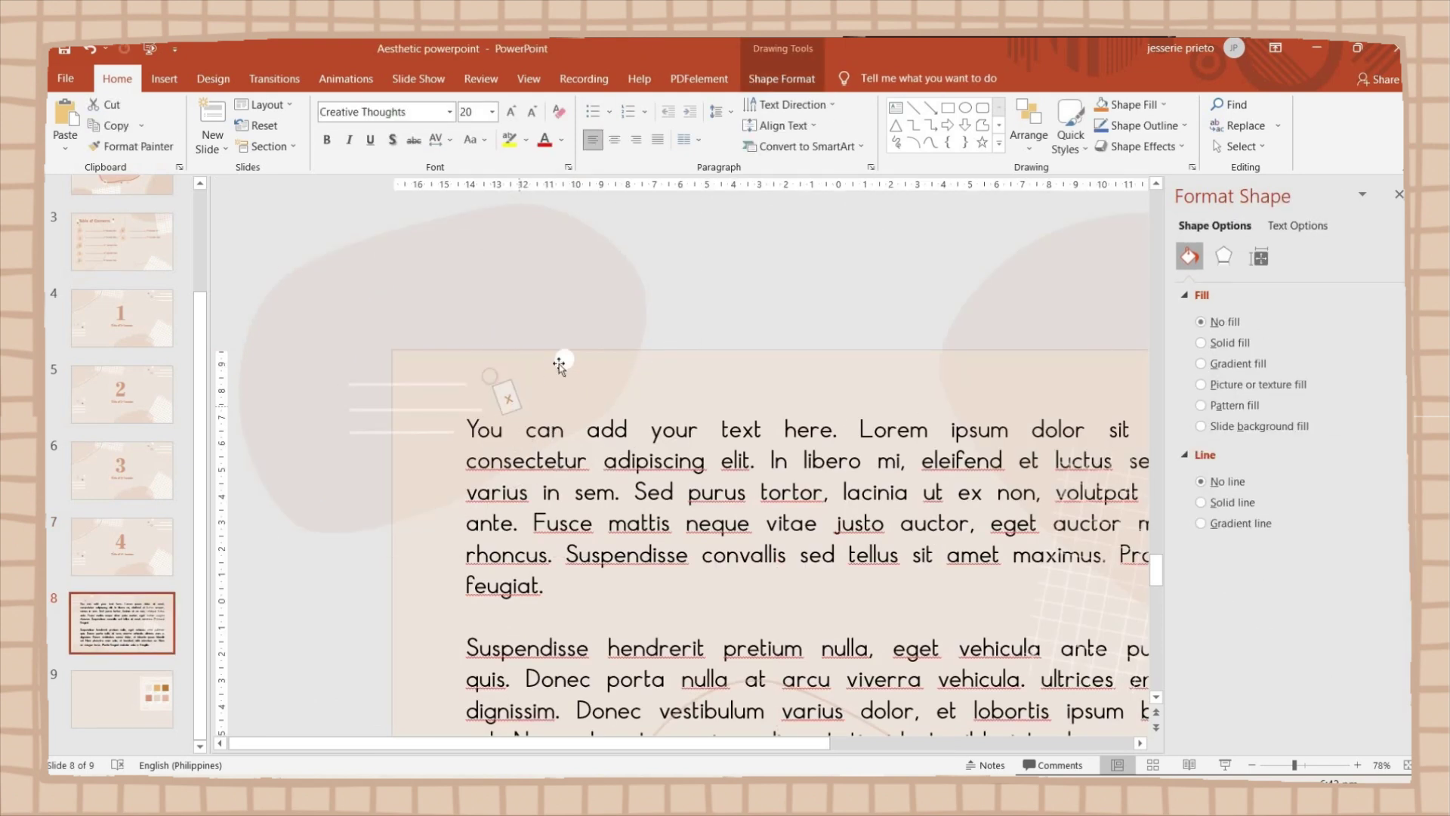
pyautogui.moveTo(560, 362); pyautogui.dragTo(568, 358)
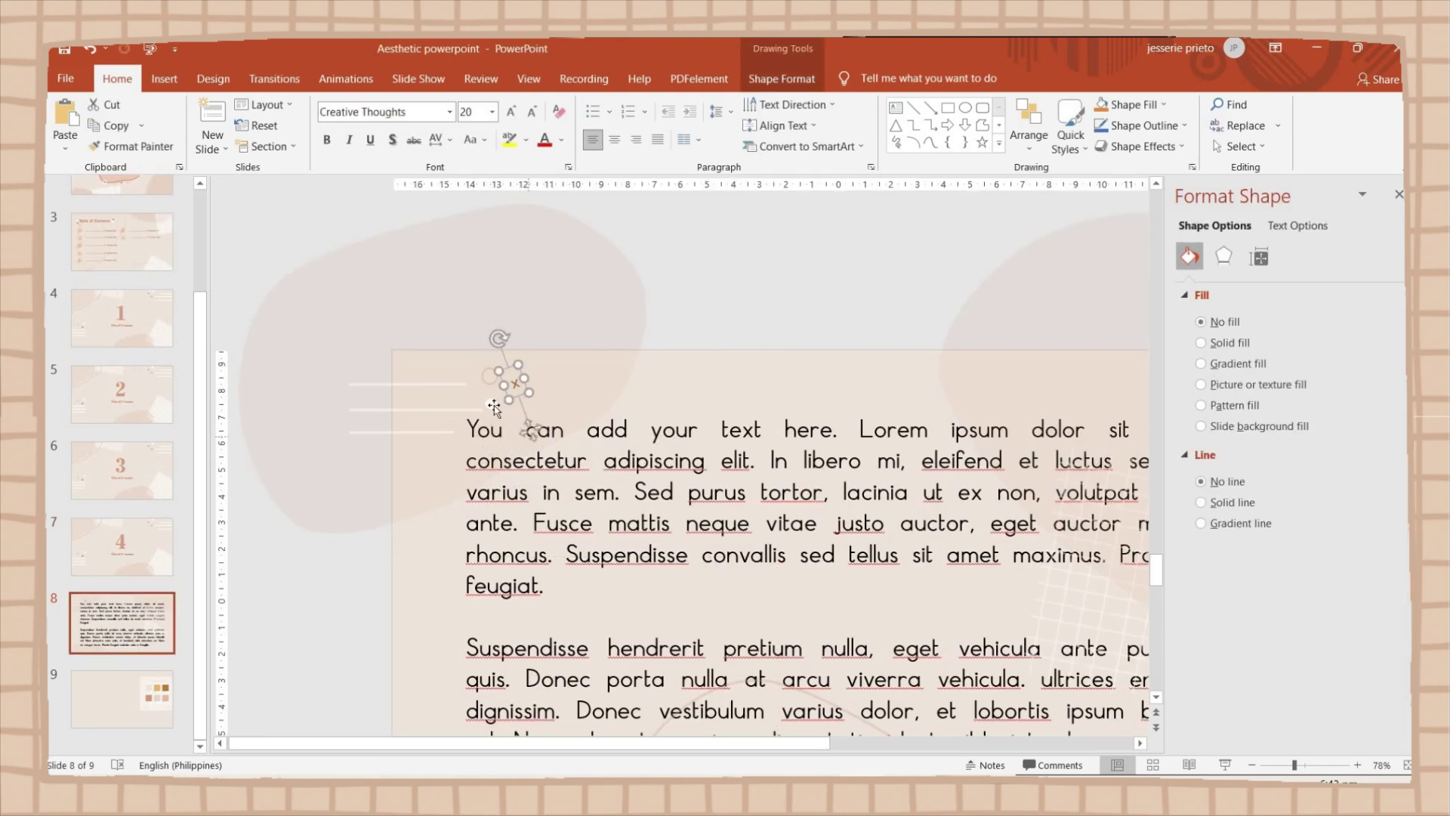
pyautogui.scroll(-2, 498, 340)
pyautogui.click(425, 302)
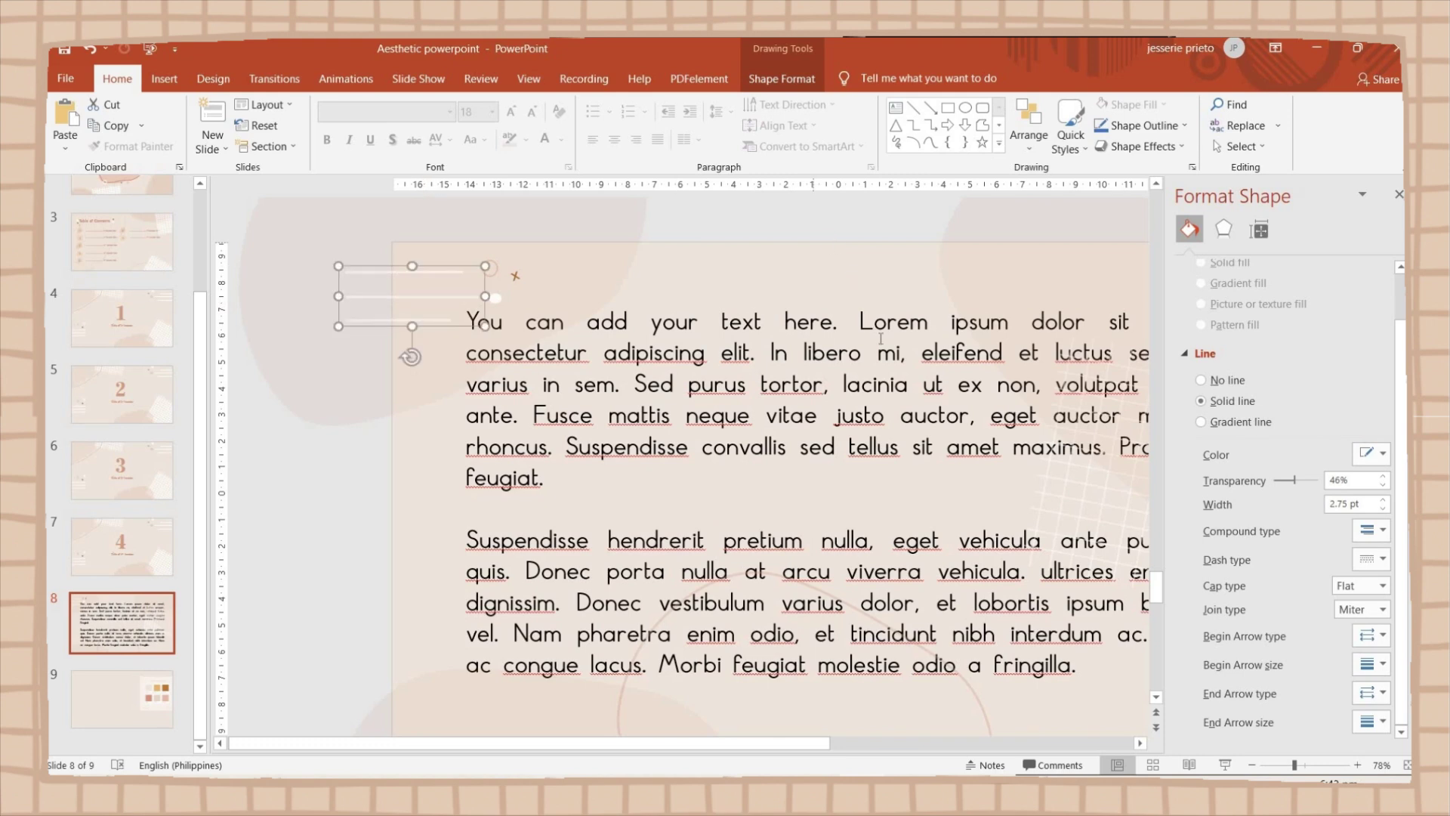
pyautogui.press('Escape')
pyautogui.scroll(-2, 896, 373)
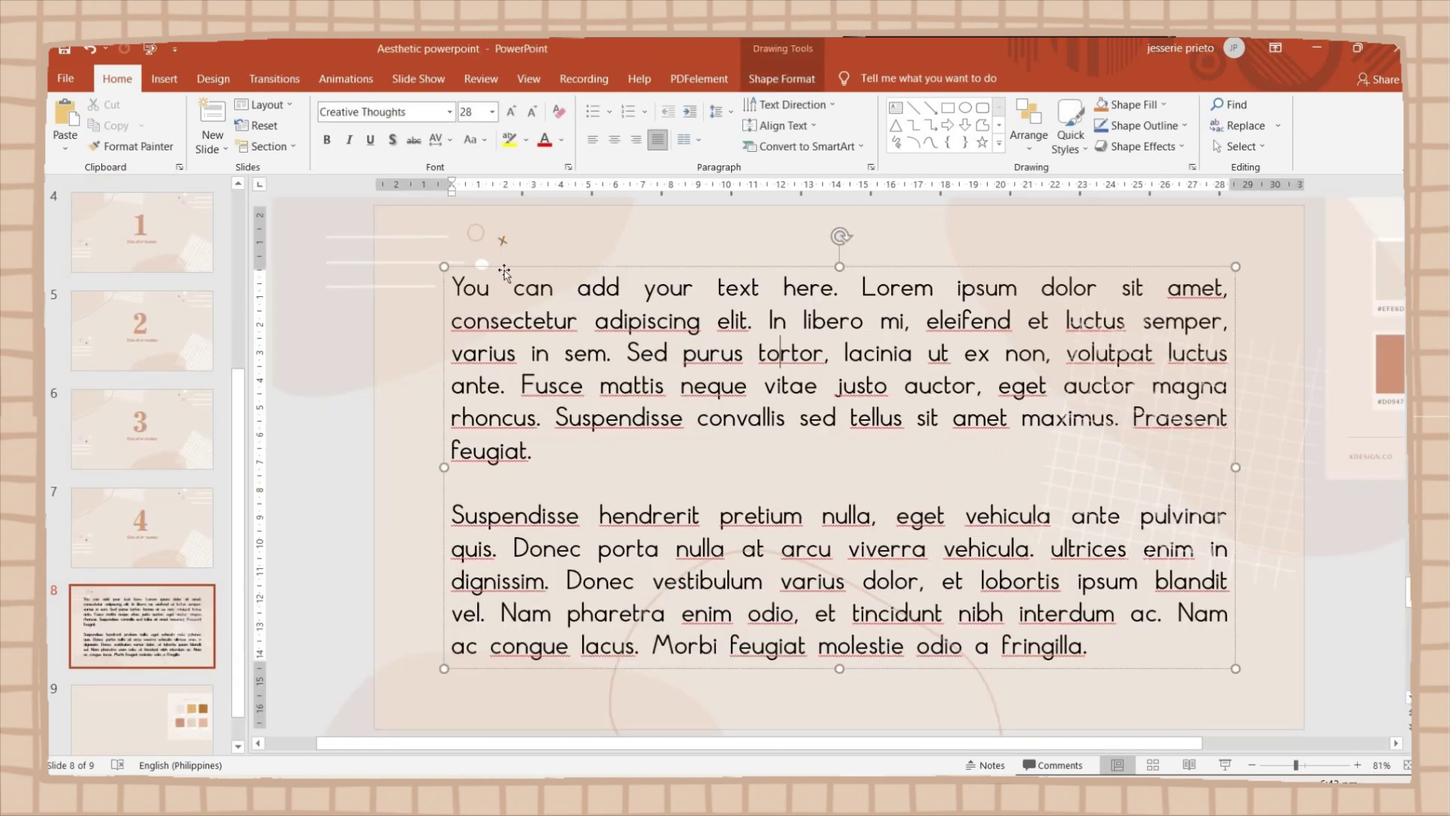
# Colour all the body text brown #8F5C29
pyautogui.hotkey('ctrl', 'a')
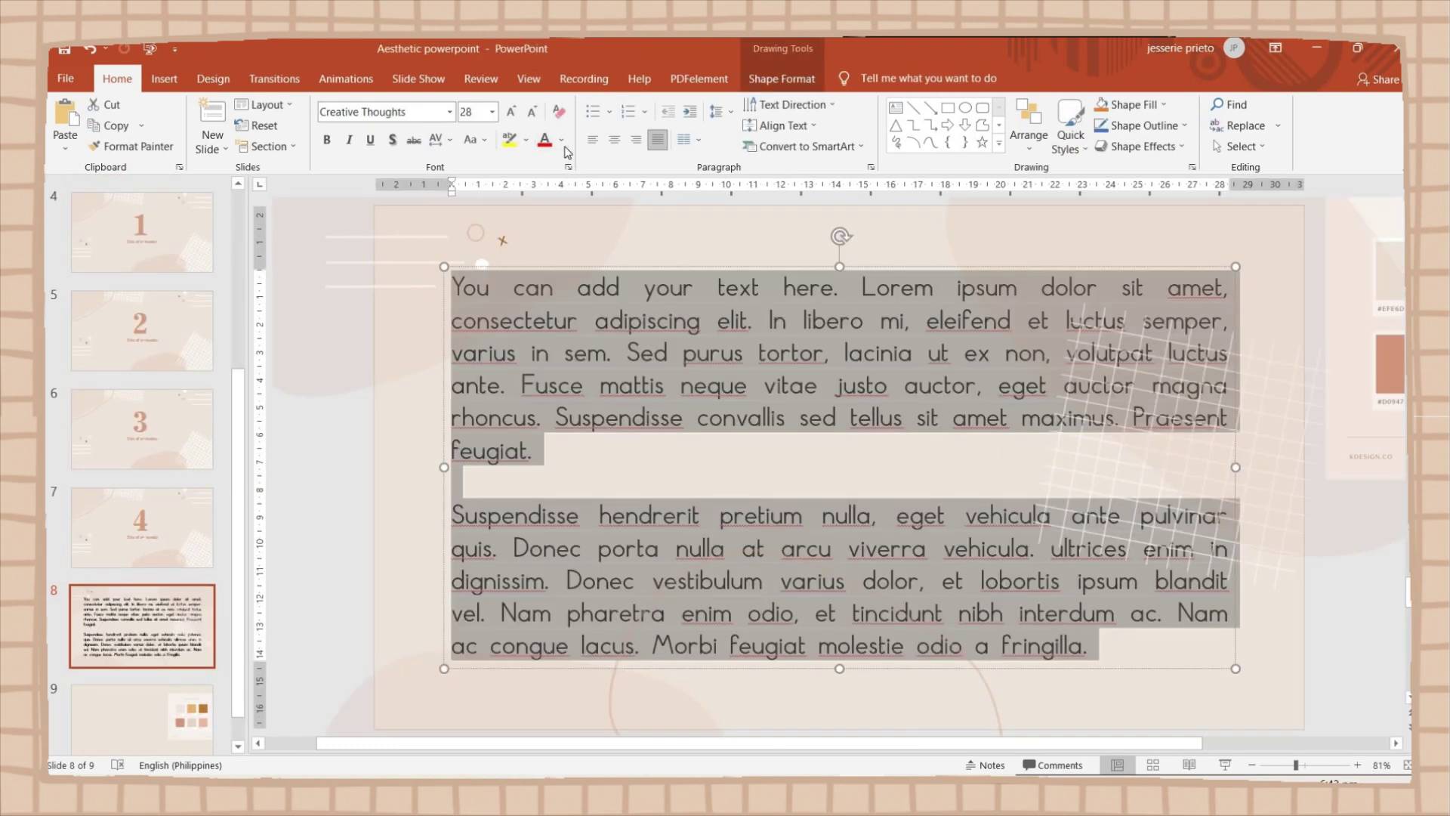
pyautogui.click(561, 140)
pyautogui.press('Escape')
pyautogui.click(782, 79)
pyautogui.click(1036, 167)
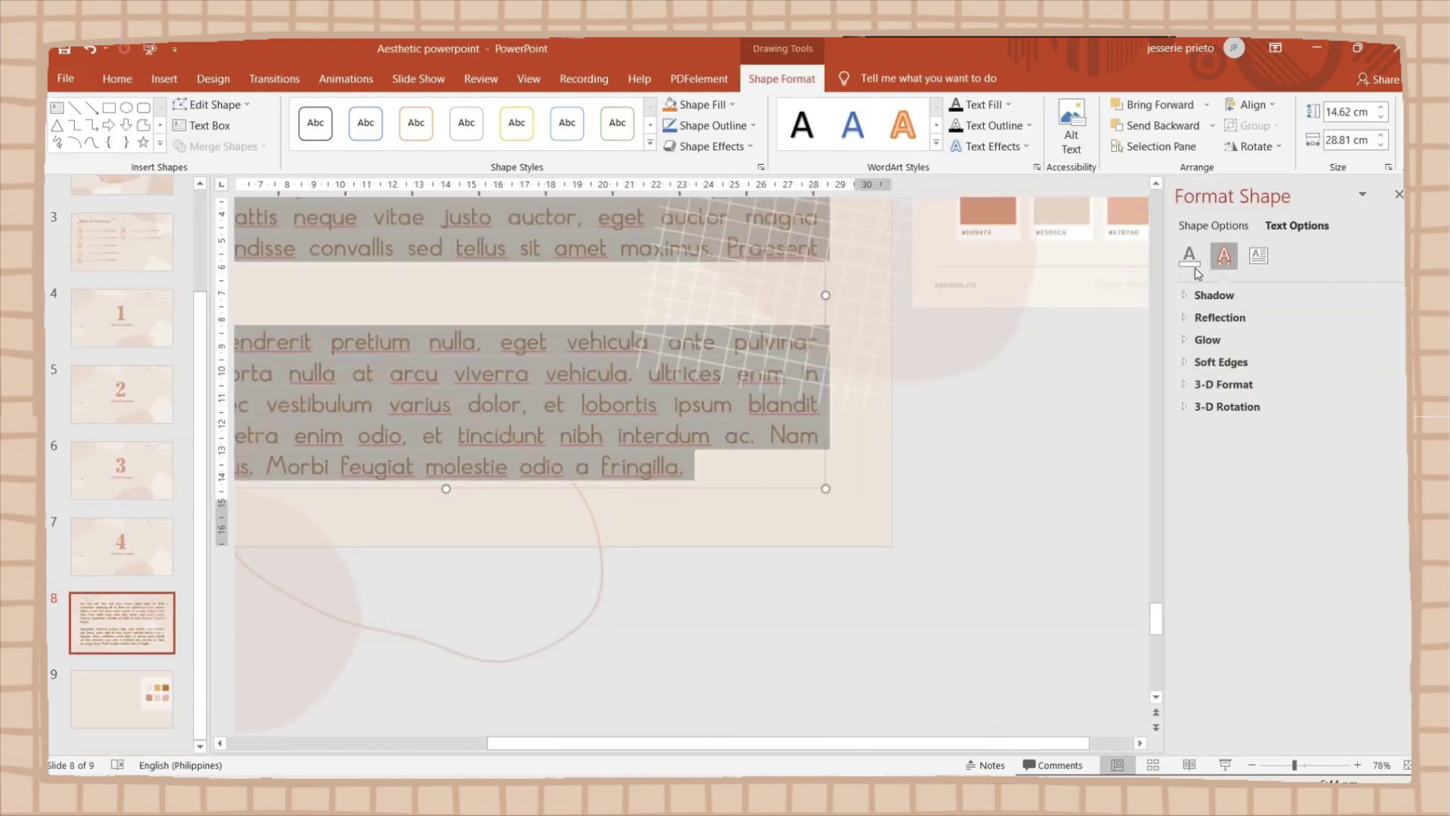
pyautogui.click(1371, 438)
pyautogui.click(1318, 633)
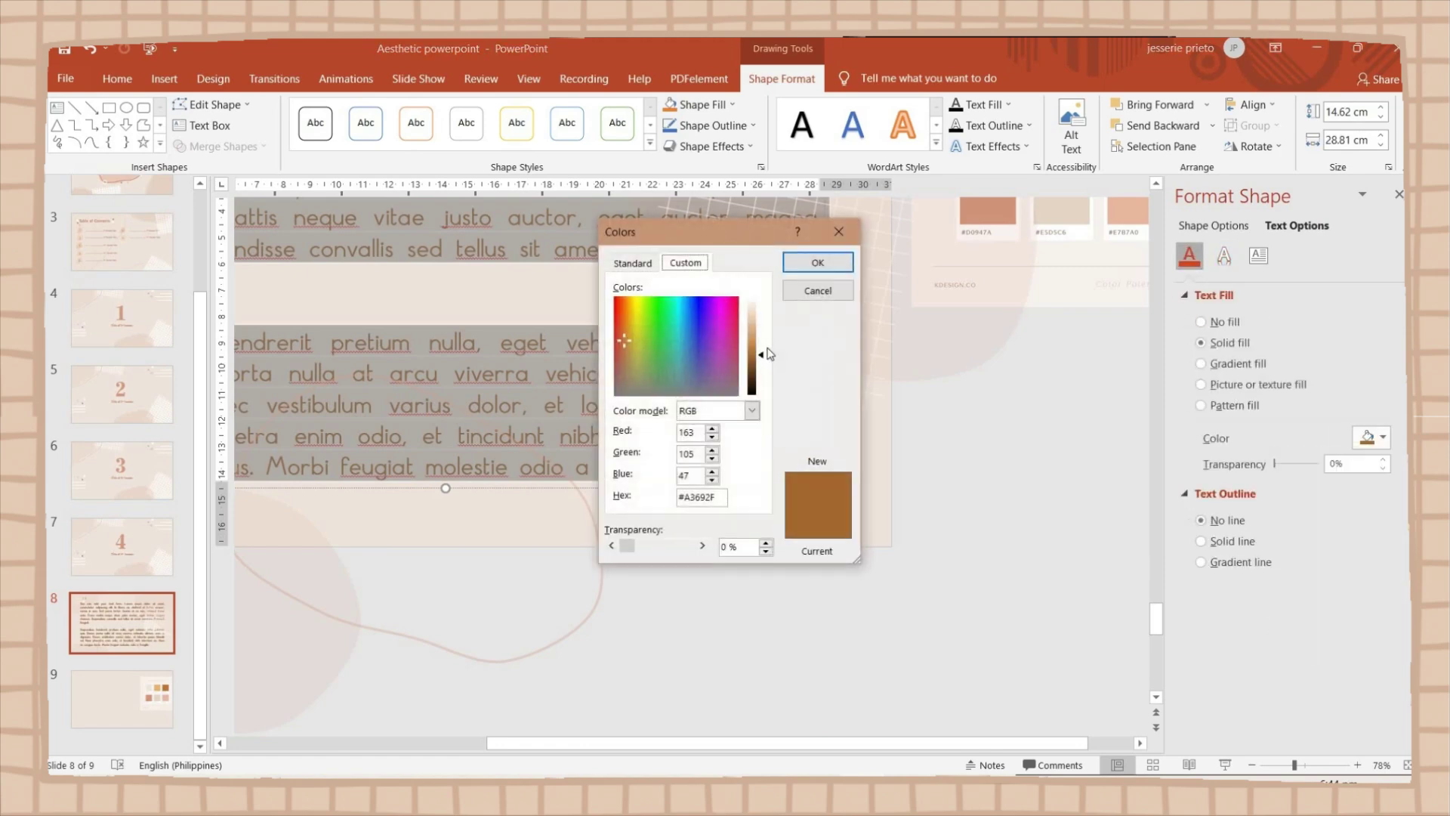
pyautogui.click(818, 262)
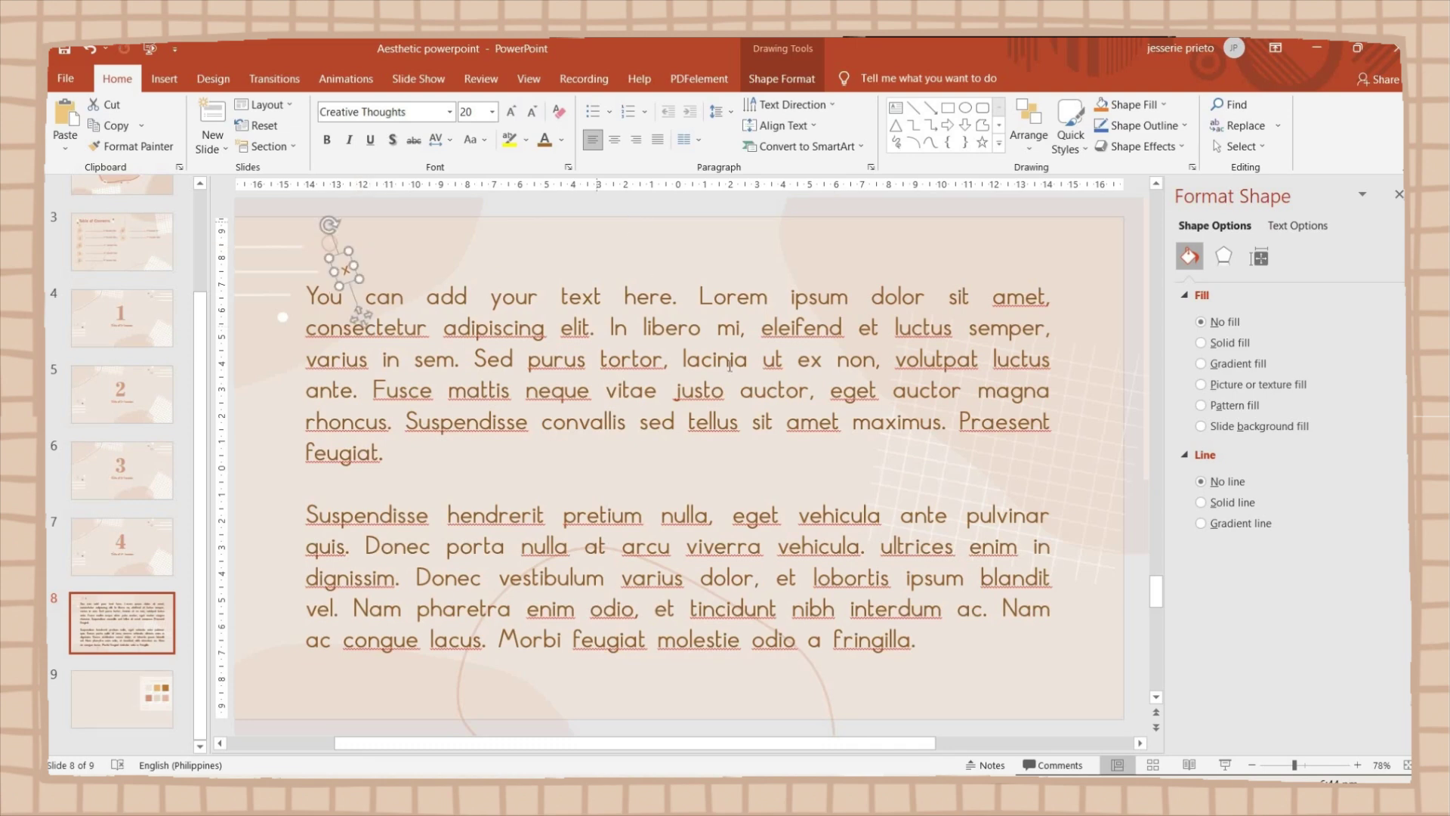
# Duplicate slide 8 and start a 'Title' heading in Beatrice on the copy
pyautogui.rightClick(136, 622)
pyautogui.click(211, 435)
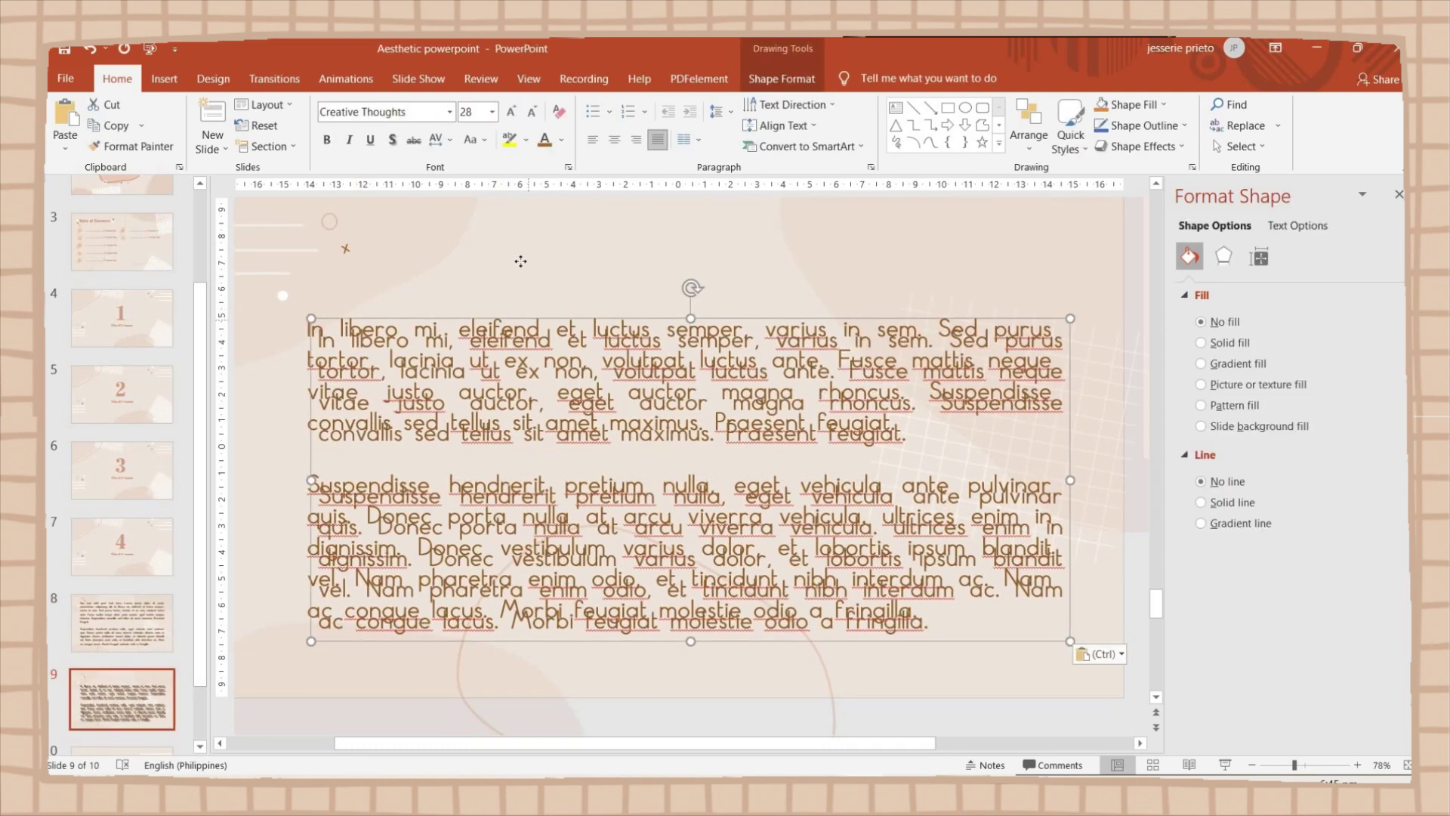
pyautogui.write('Te')
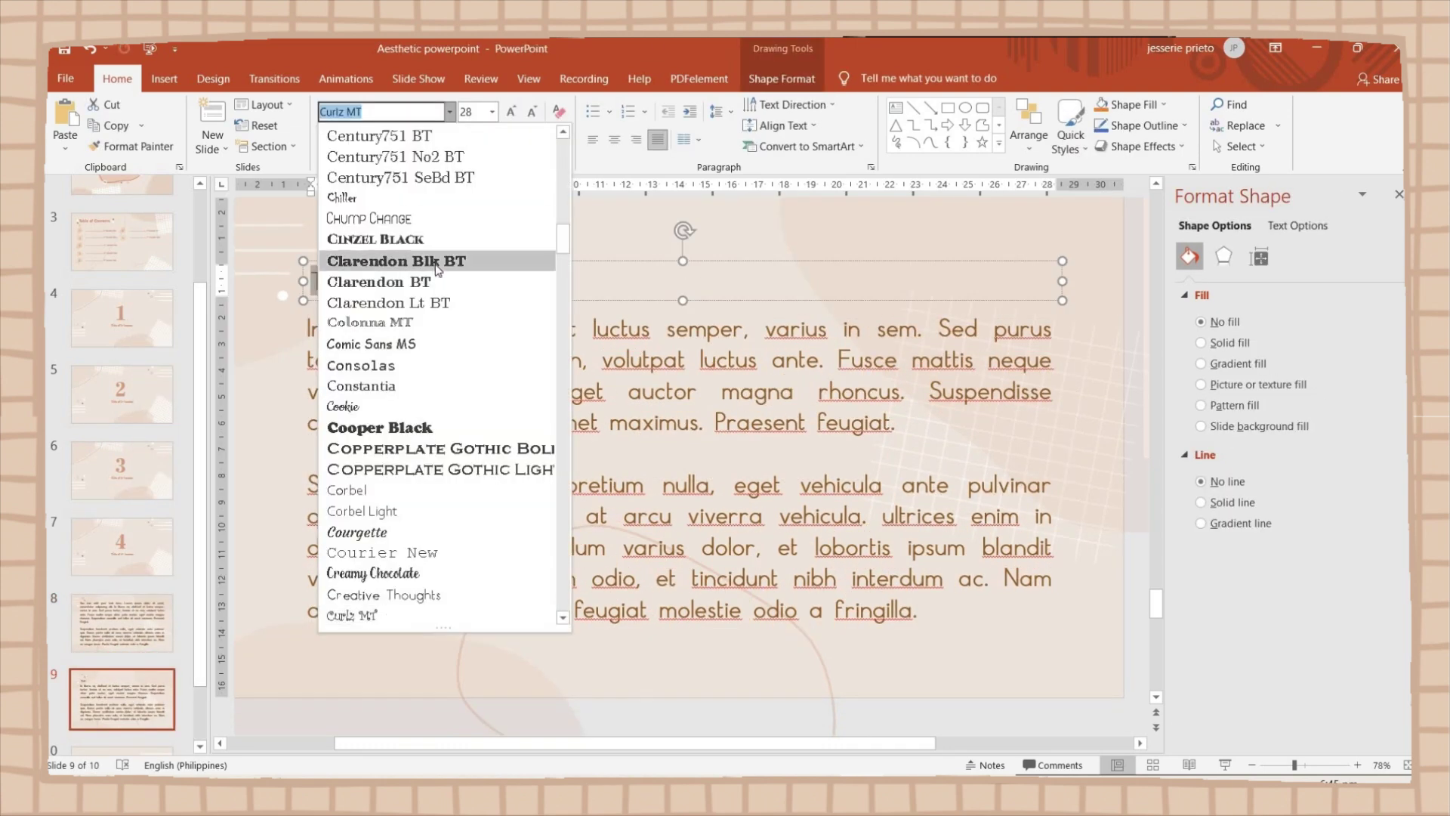
pyautogui.scroll(5, 453, 453)
pyautogui.click(378, 295)
pyautogui.click(561, 140)
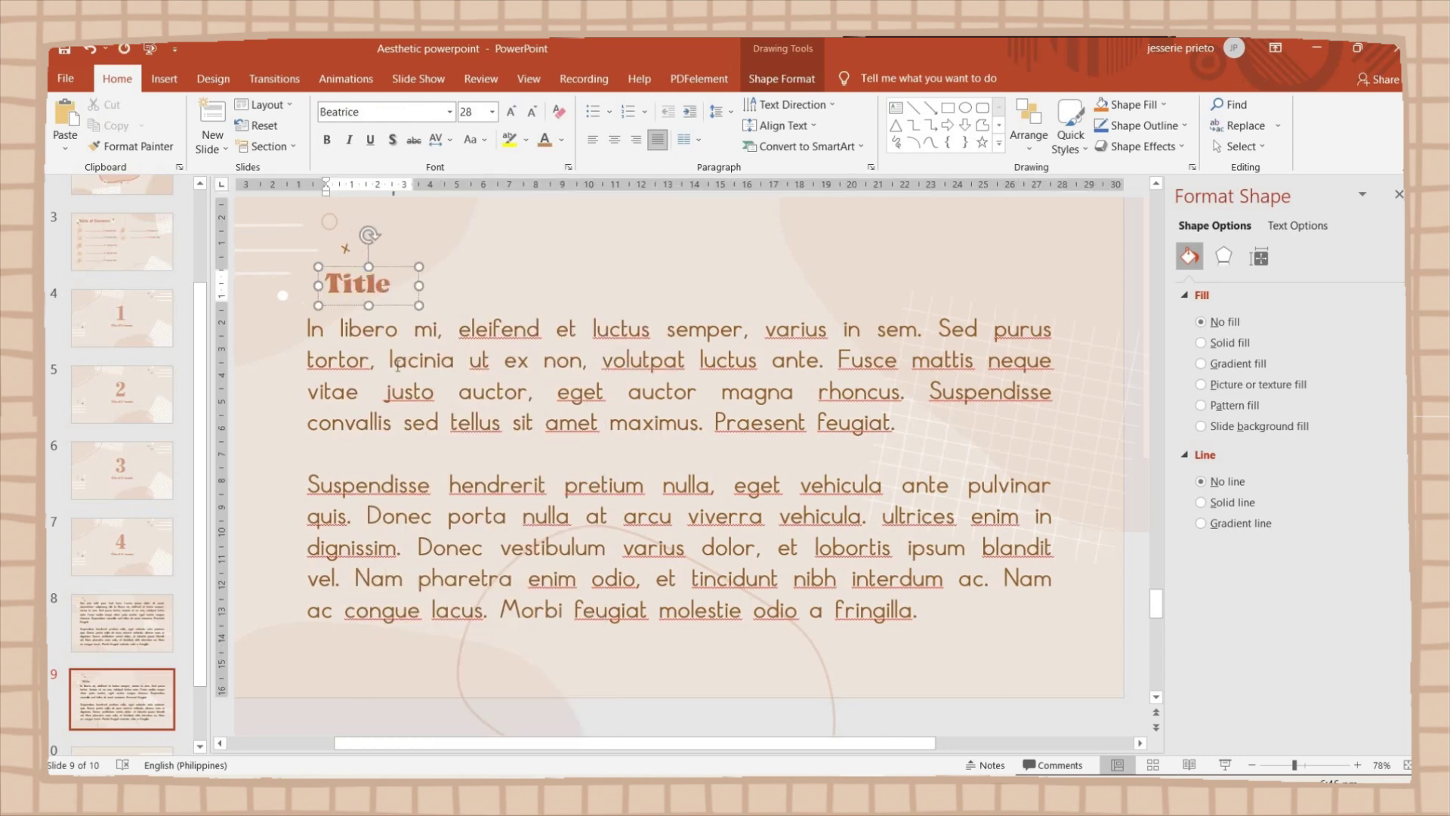
# Finish the 'Title' heading and draw a rectangle about 16 × 23 cm on the slide
pyautogui.write('le')
pyautogui.press('Escape')
pyautogui.press('Escape')
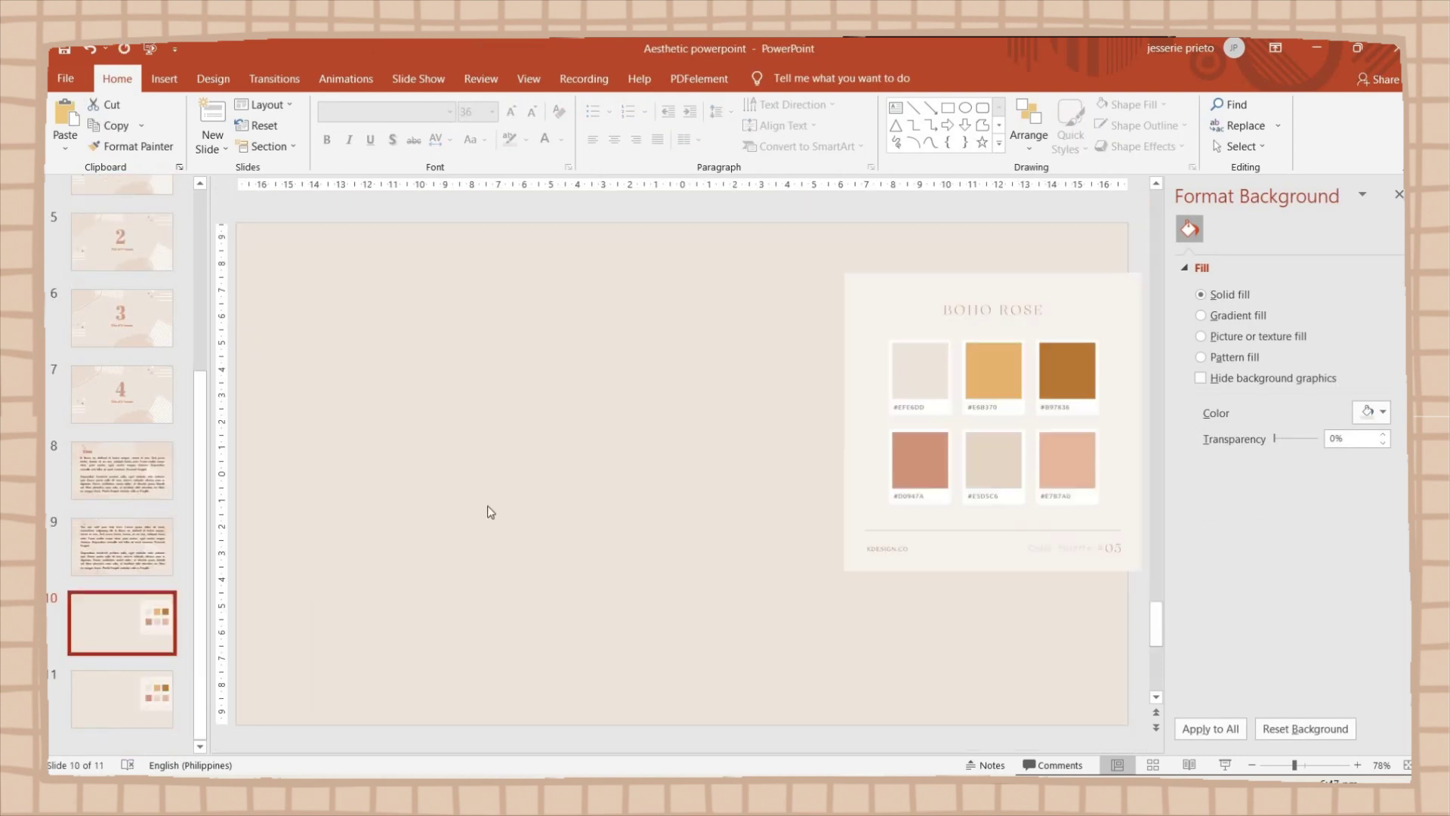
pyautogui.click(164, 78)
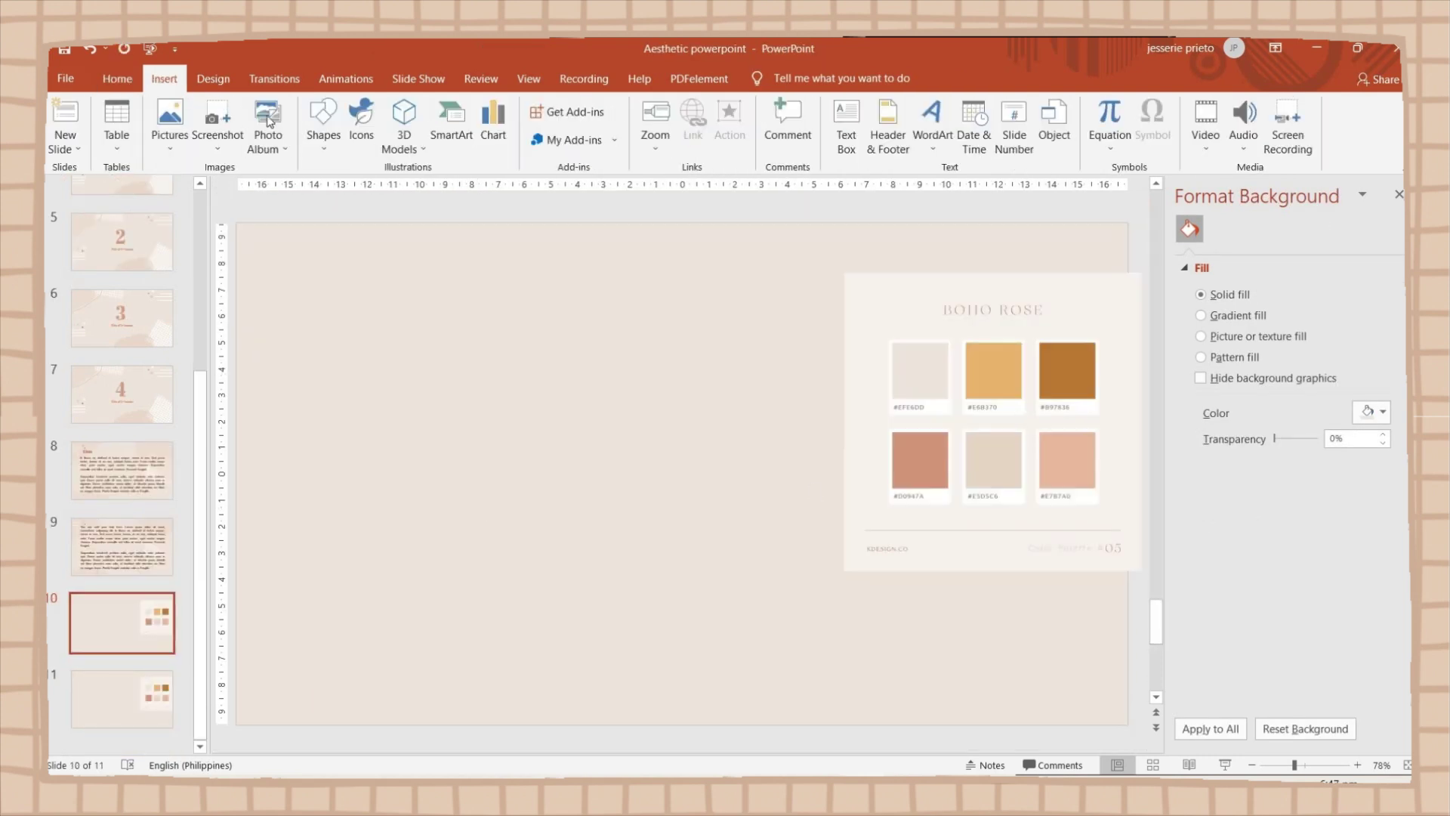
pyautogui.click(323, 125)
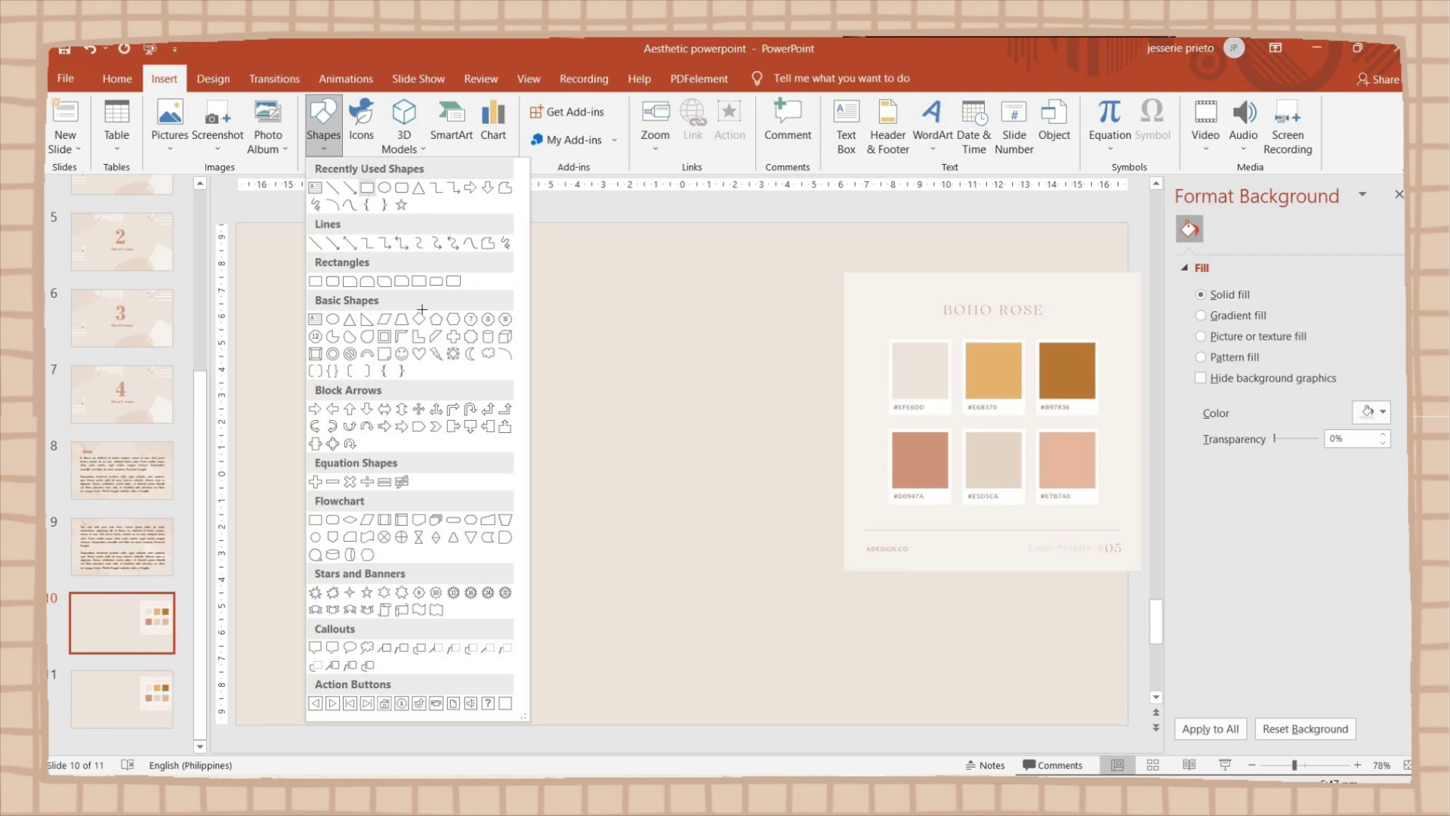
pyautogui.moveTo(332, 258); pyautogui.dragTo(903, 648)
pyautogui.moveTo(845, 529)
pyautogui.mouseDown()
pyautogui.moveTo(901, 528)
pyautogui.moveTo(902, 545)
pyautogui.mouseUp()
pyautogui.moveTo(970, 668); pyautogui.dragTo(1010, 693)
pyautogui.moveTo(897, 551); pyautogui.dragTo(879, 536)
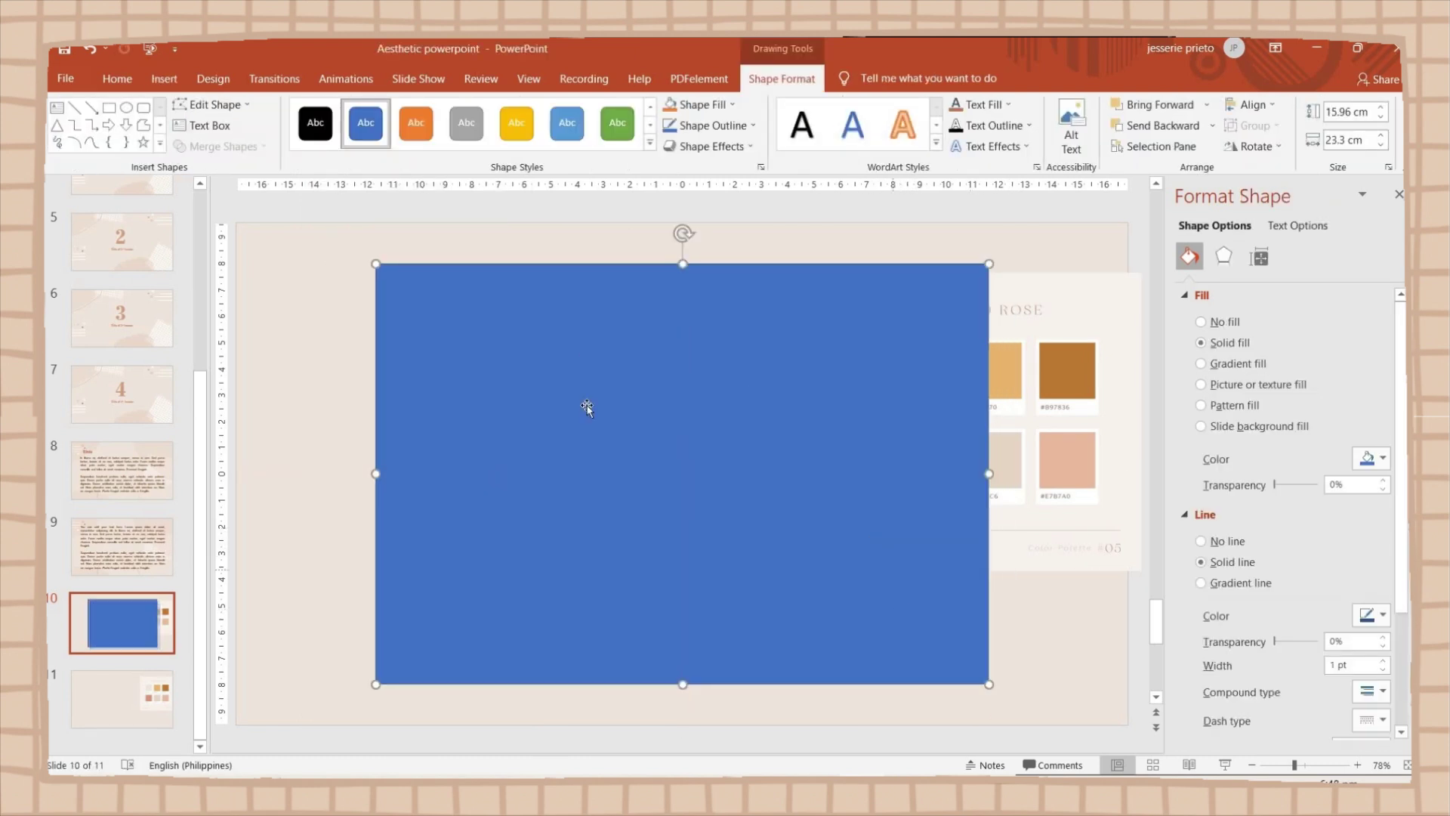
# Label the rectangle 'Add photo here' and fill it peach #E1BAA9
pyautogui.write('Add photo here')
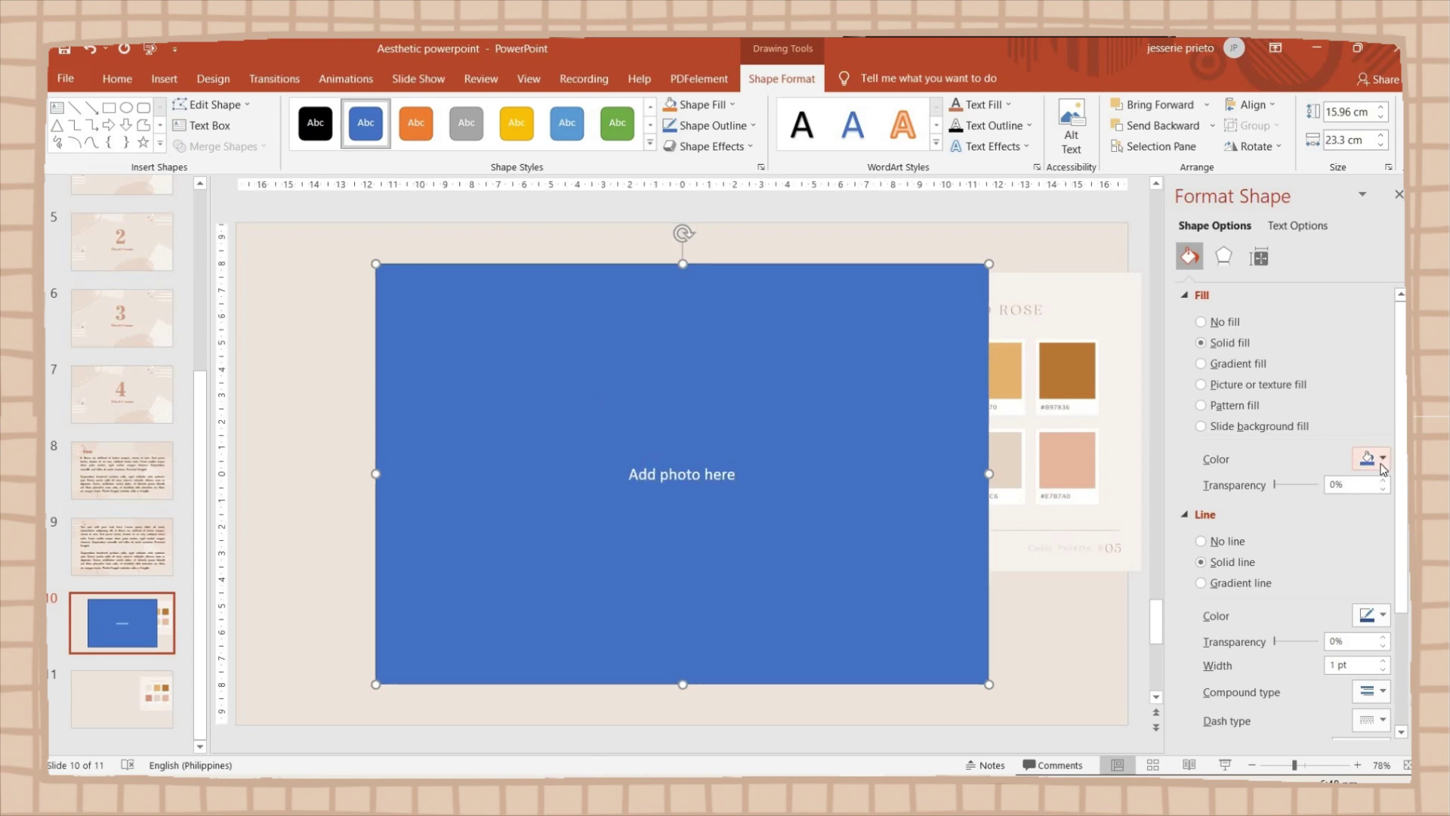
pyautogui.click(1383, 457)
pyautogui.click(1330, 654)
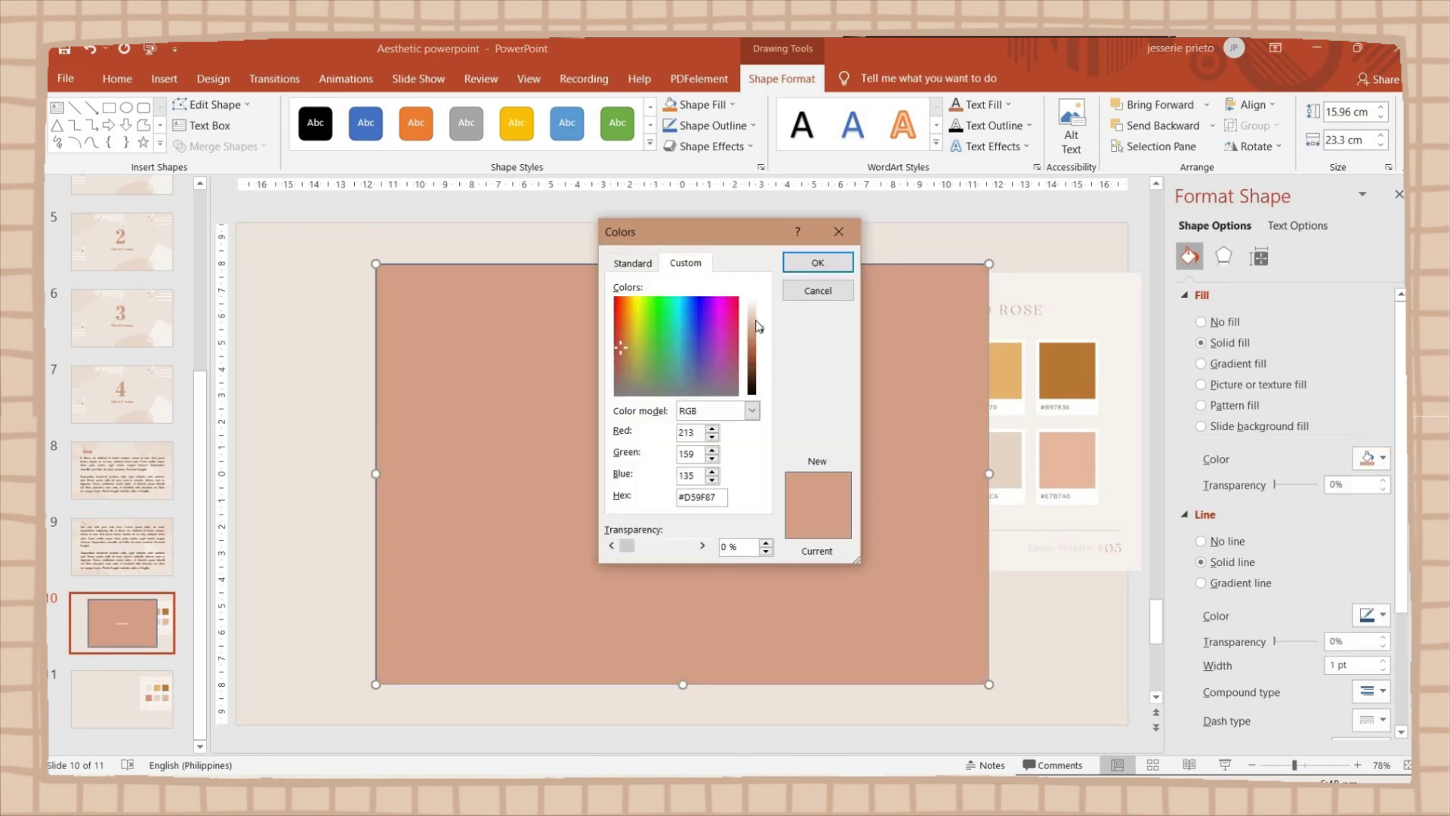
pyautogui.press('Return')
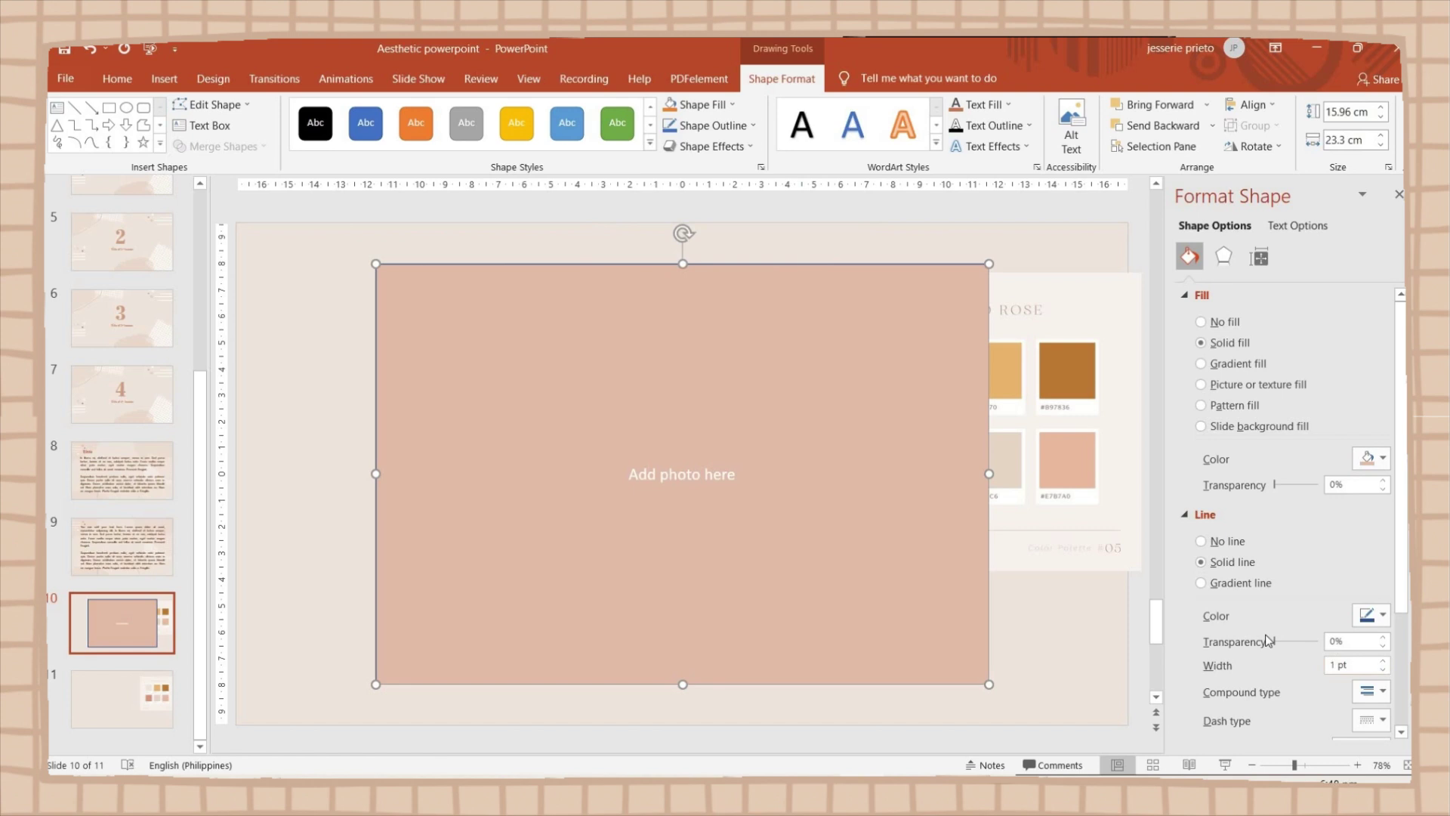
# Remove the photo rectangle's outline and try a pattern fill for the slide background
pyautogui.click(1218, 541)
pyautogui.click(1133, 453)
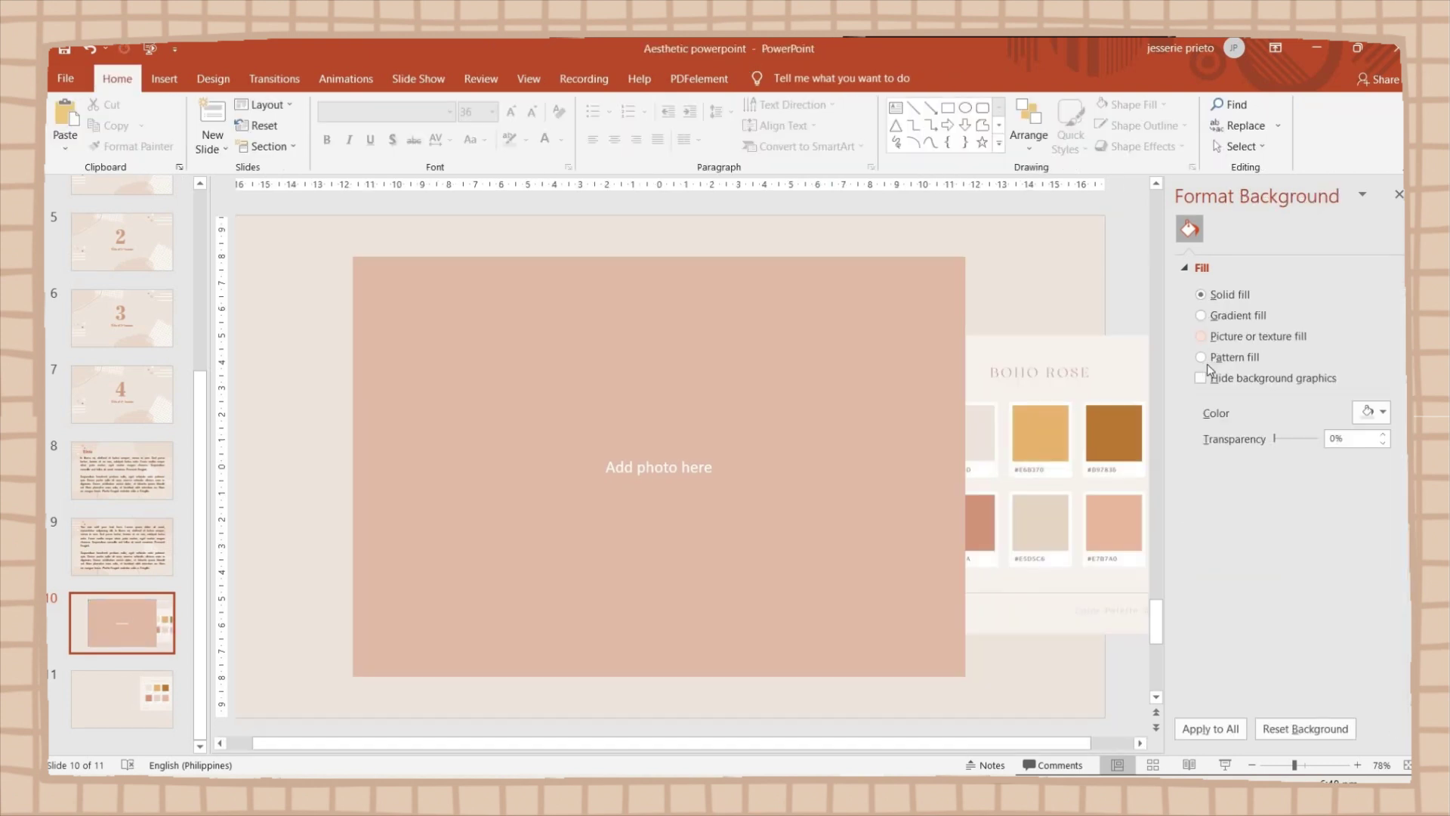
pyautogui.click(1201, 357)
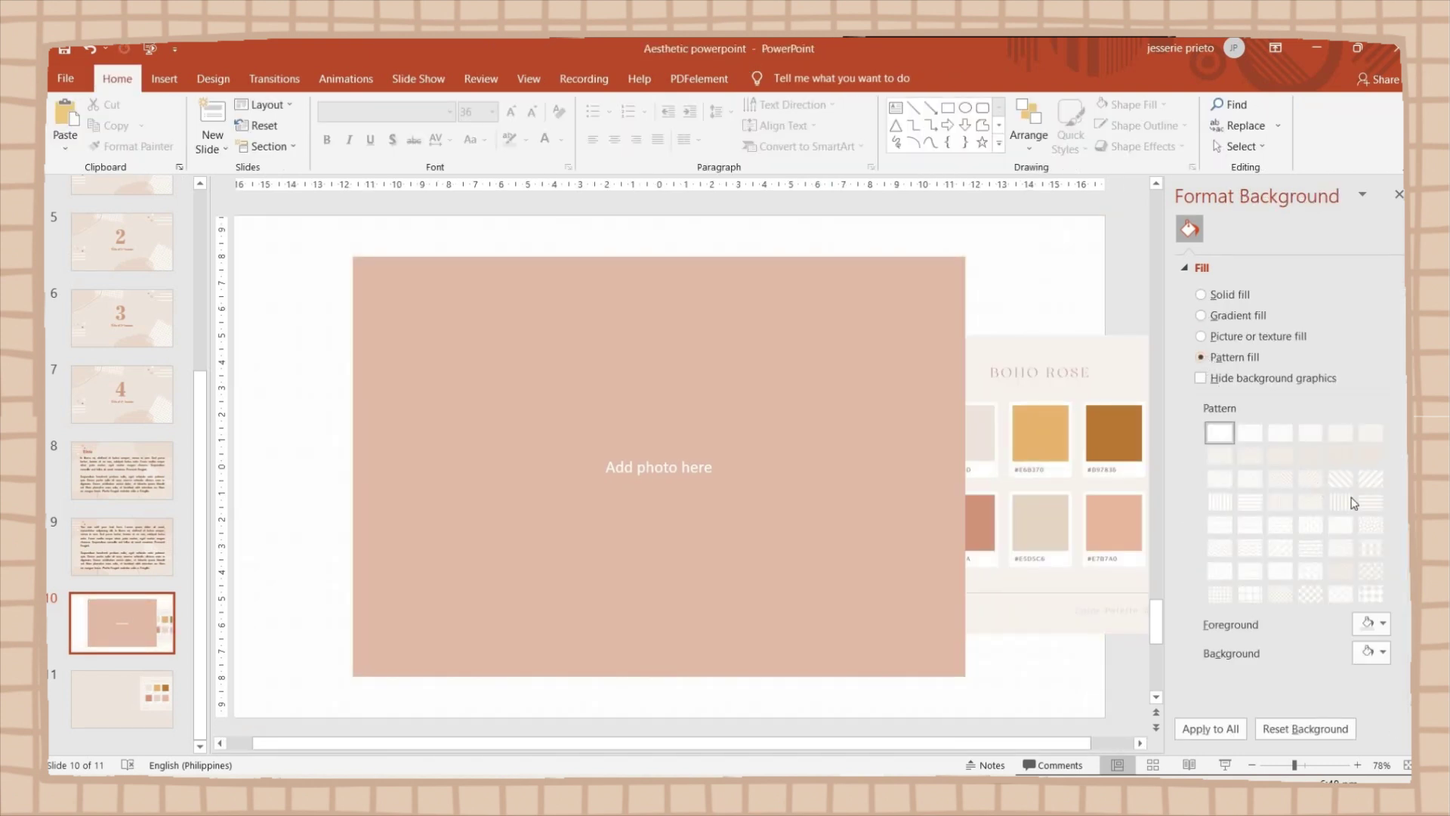
pyautogui.click(423, 280)
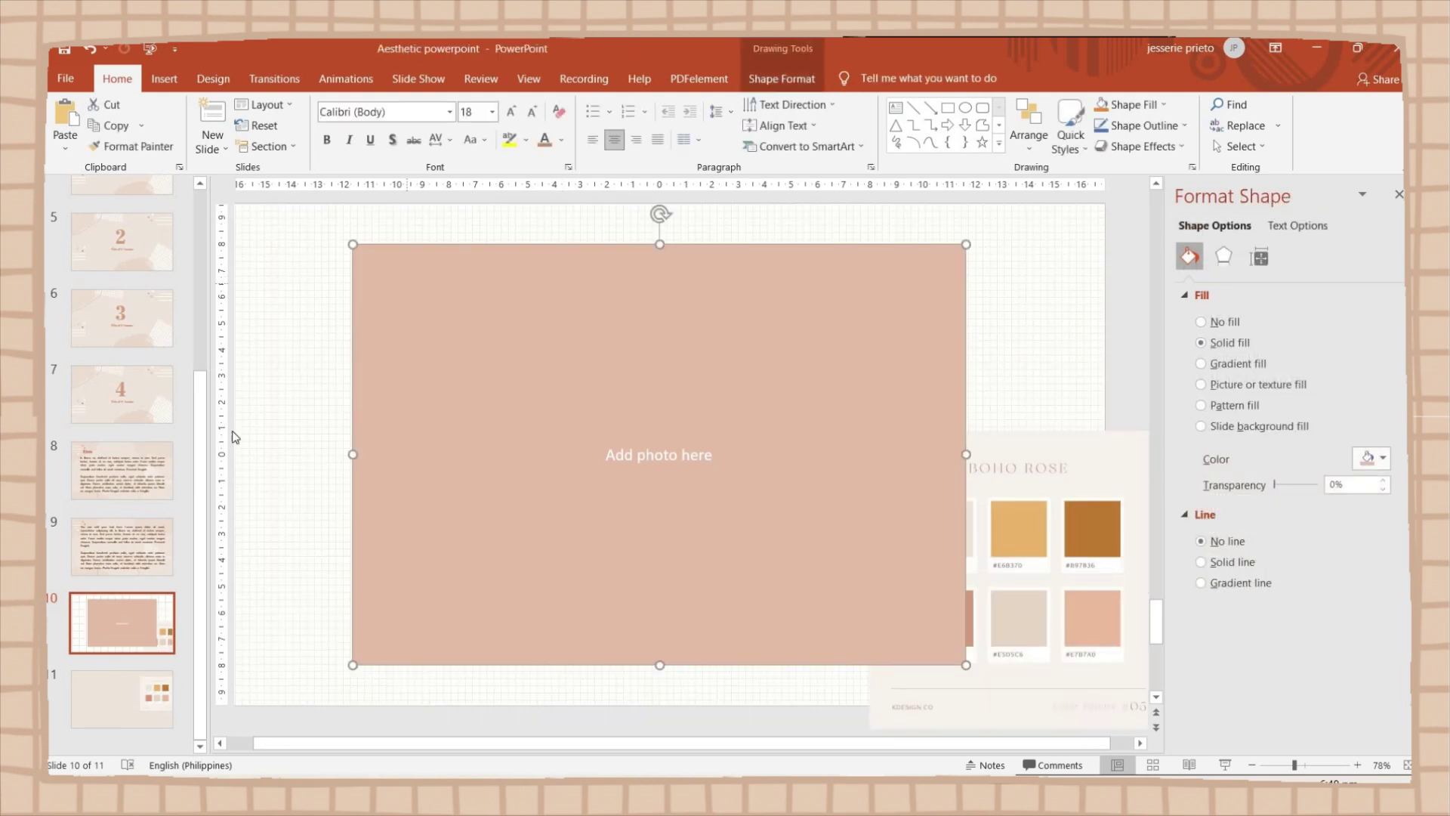
# Copy slide 7's decorative lines onto slide 10 and send them to the back
pyautogui.click(162, 402)
pyautogui.click(339, 266)
pyautogui.keyDown('shift'); pyautogui.click(597, 286); pyautogui.keyUp('shift')
pyautogui.keyDown('shift'); pyautogui.click(816, 584); pyautogui.keyUp('shift')
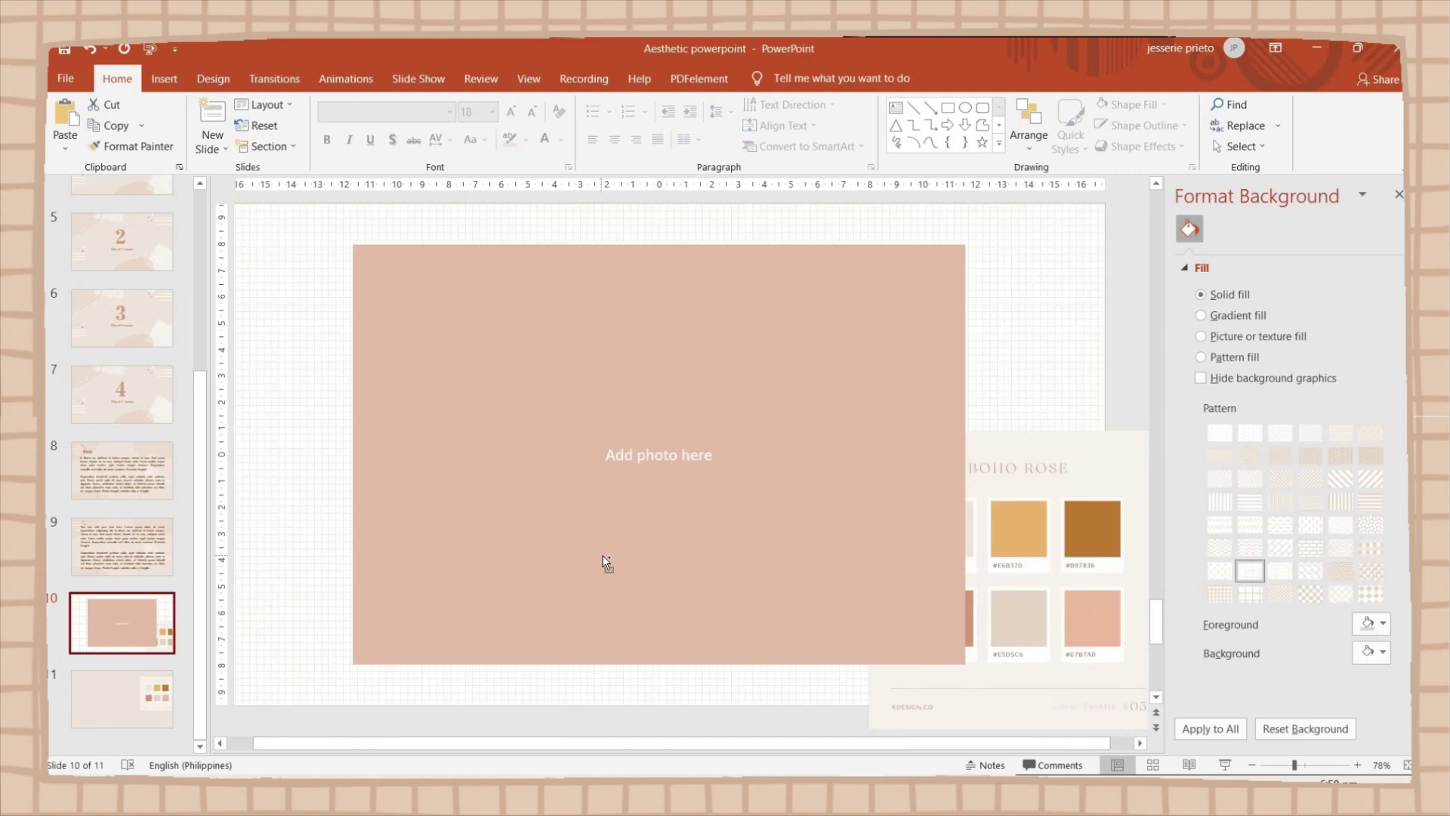
pyautogui.hotkey('ctrl', 'v')
pyautogui.click(1029, 125)
pyautogui.click(1070, 216)
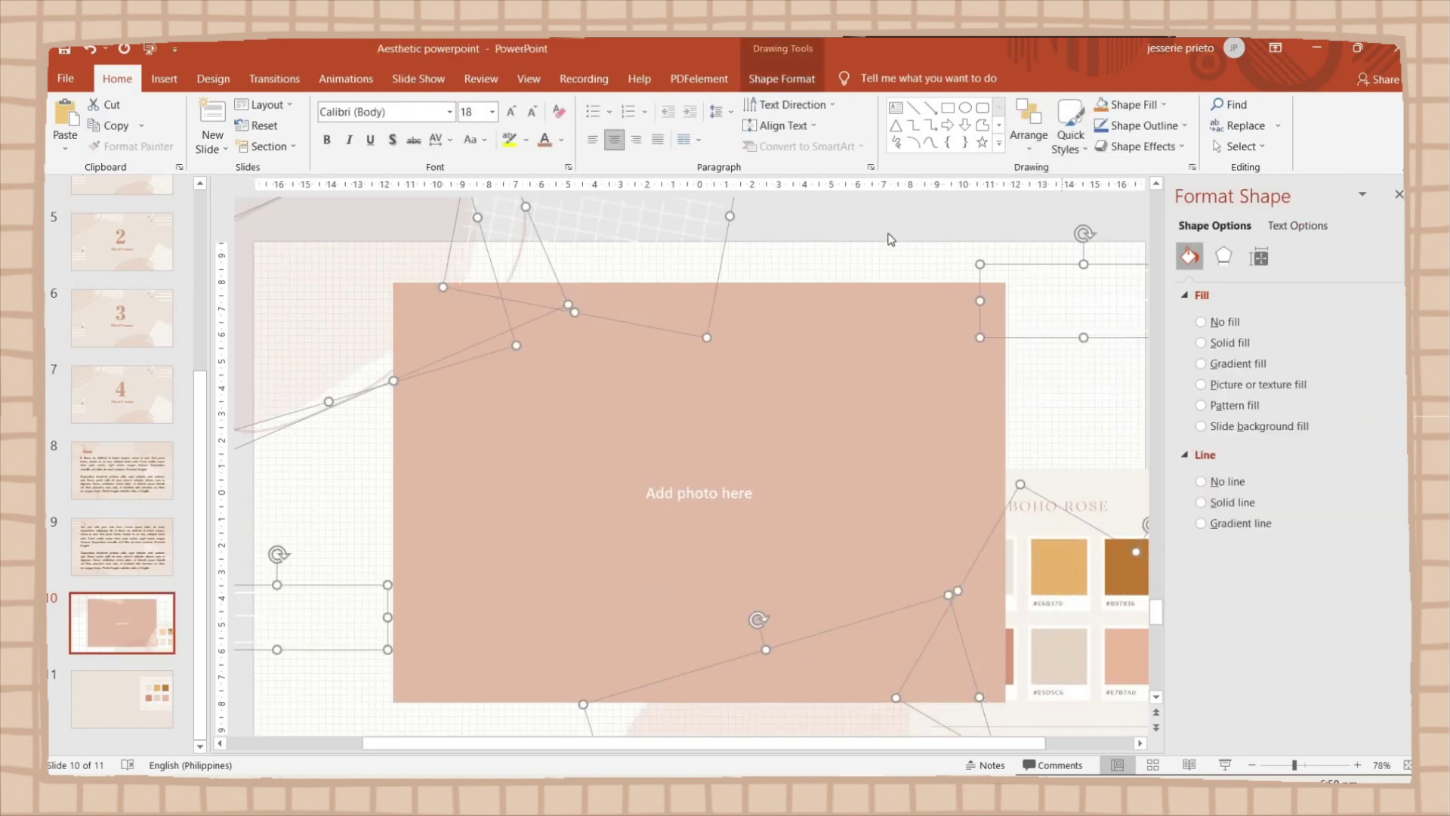
pyautogui.click(889, 239)
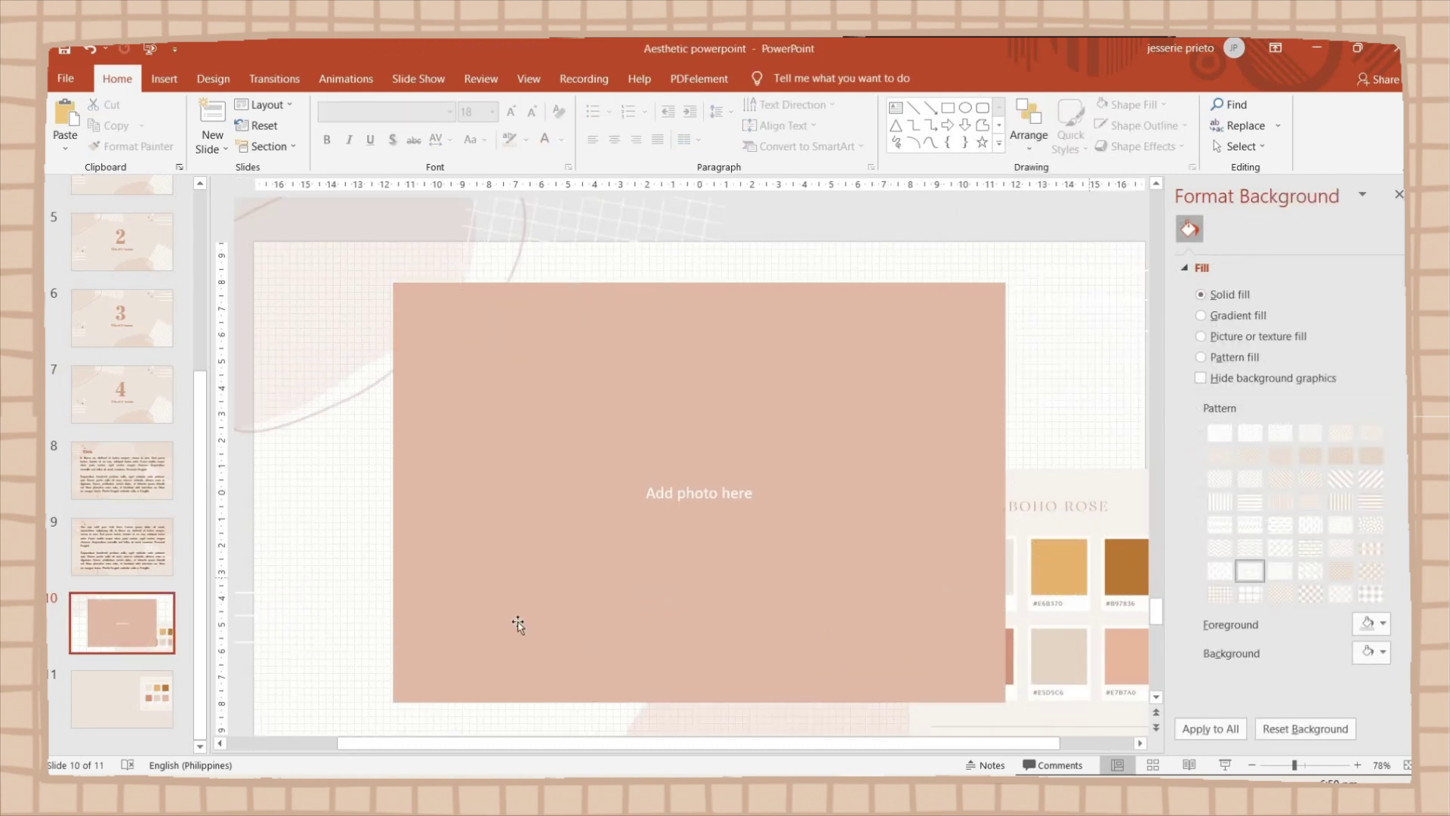
pyautogui.click(672, 608)
pyautogui.press('Escape')
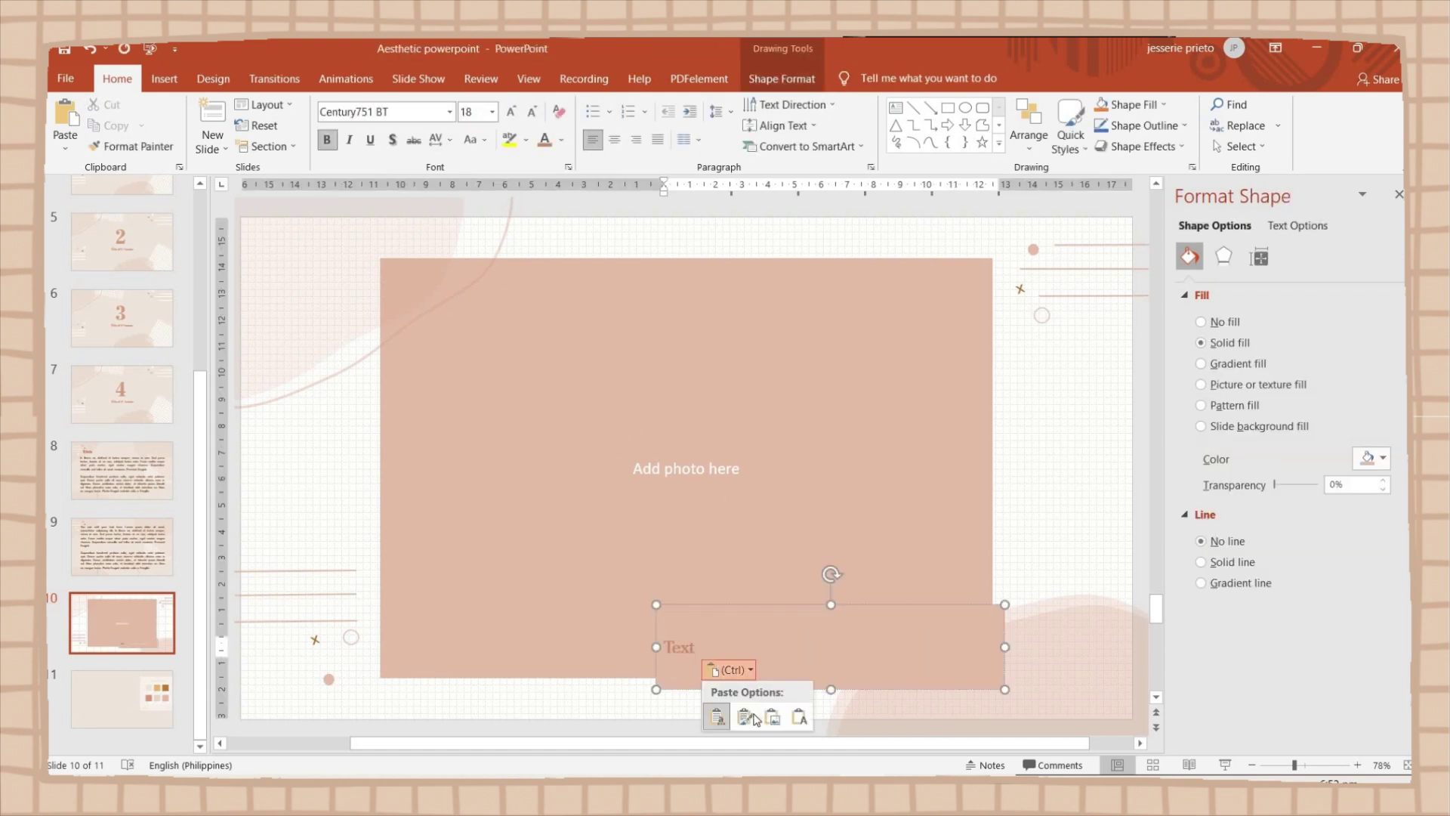
# Give the Text caption box a white fill and review its shadow settings
pyautogui.hotkey('ctrl', 'z')
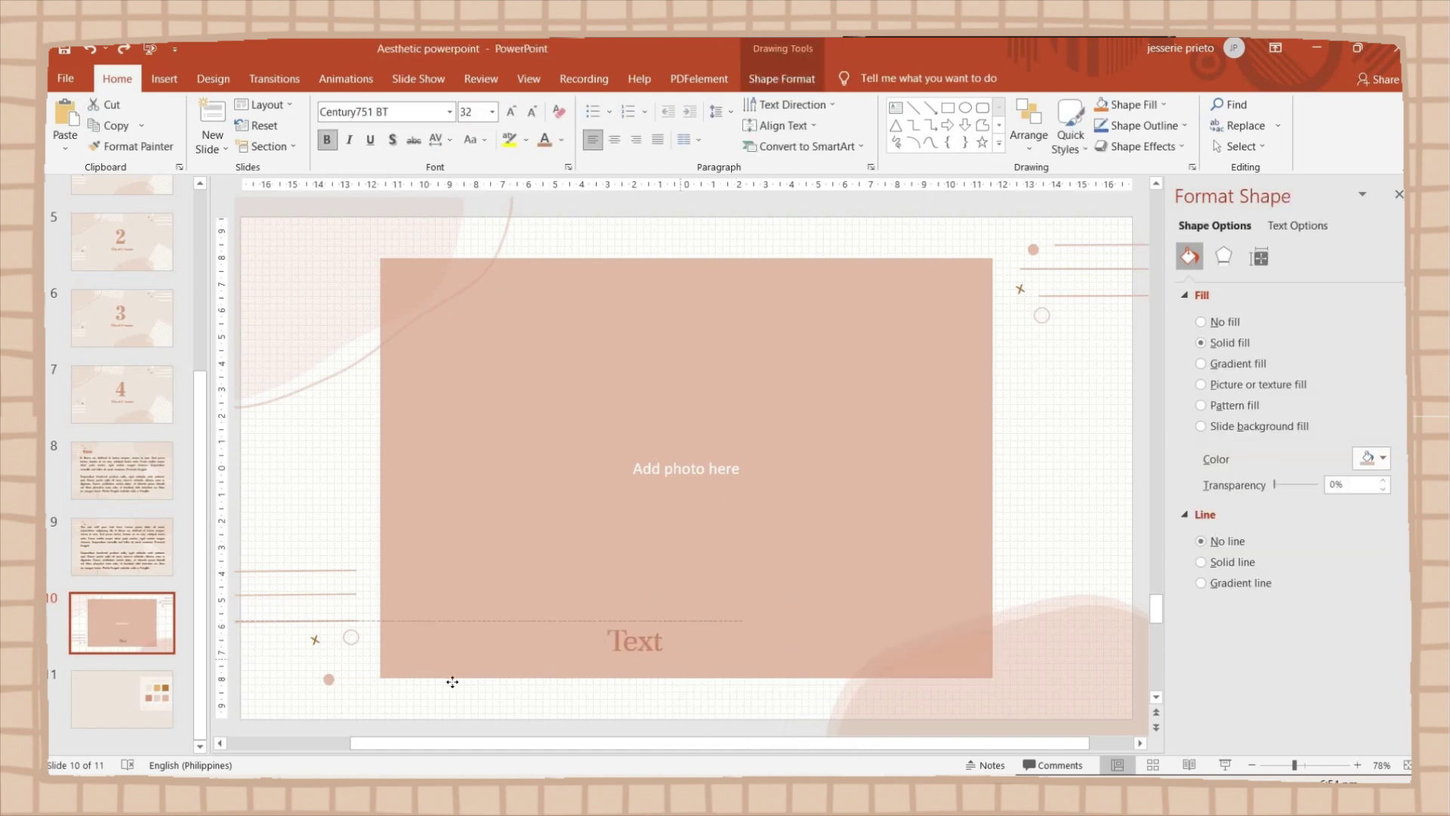
pyautogui.doubleClick(442, 683)
pyautogui.click(697, 104)
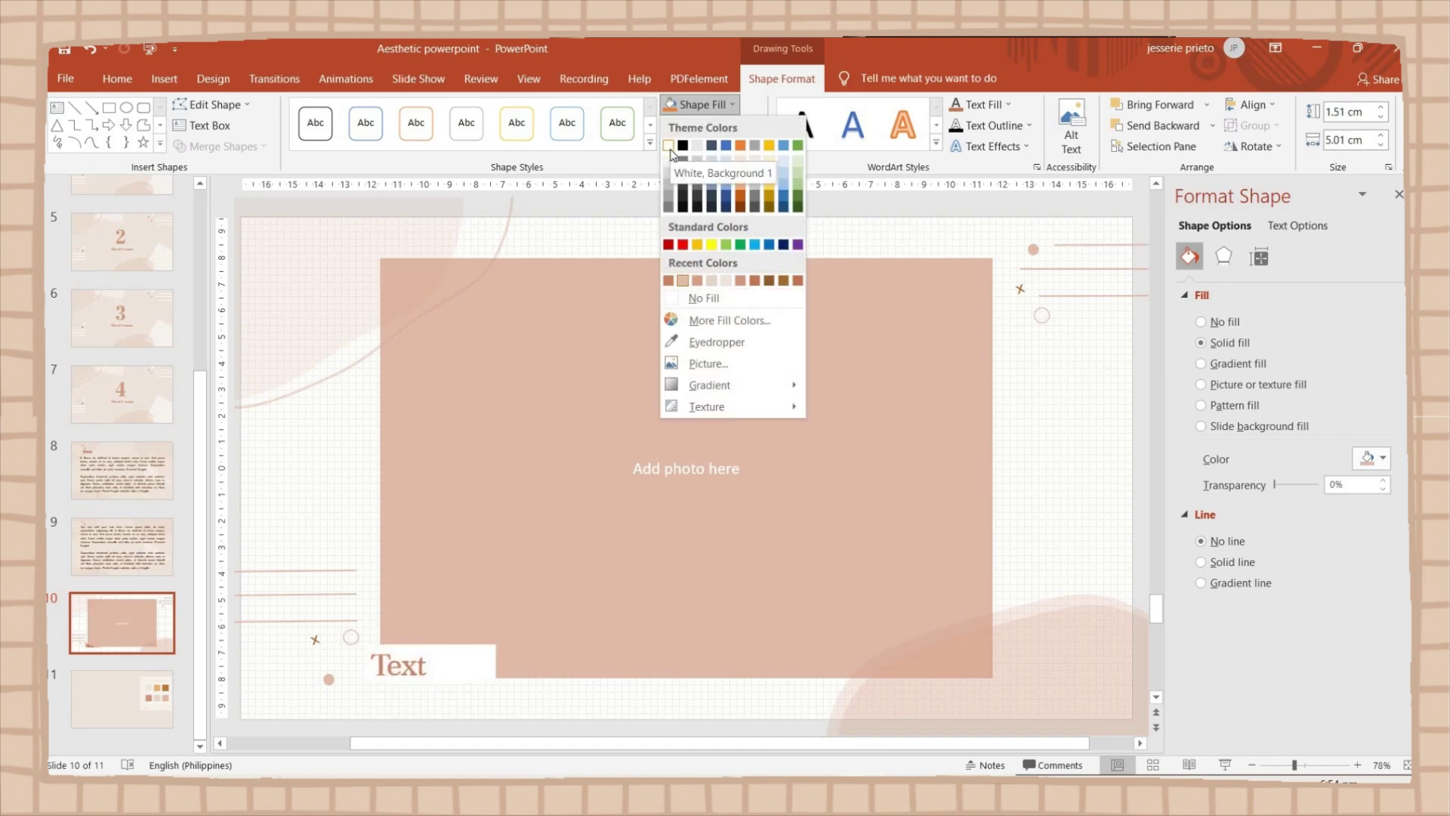
pyautogui.click(670, 146)
pyautogui.click(1223, 257)
pyautogui.click(1214, 294)
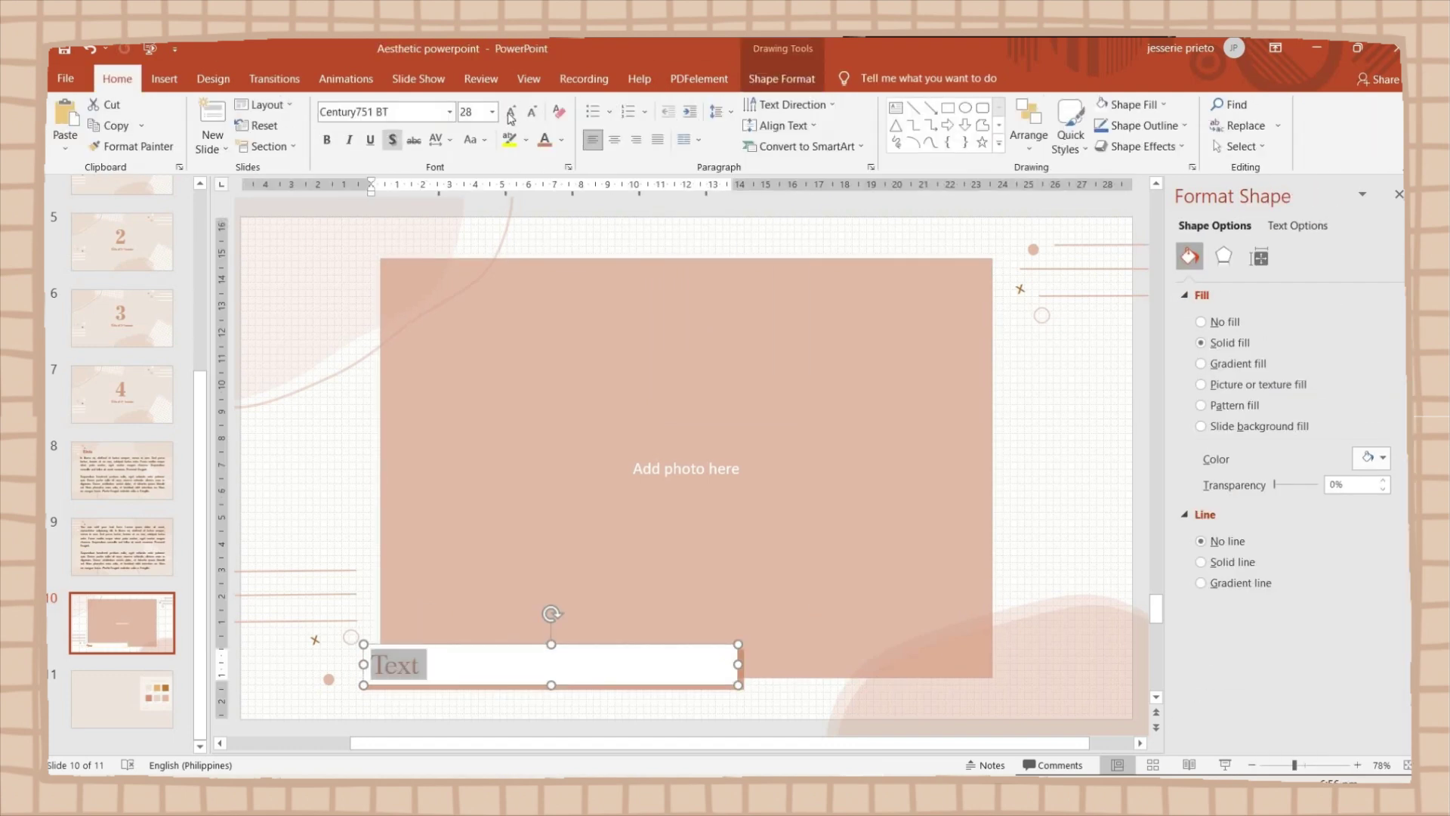
pyautogui.click(586, 721)
pyautogui.rightClick(134, 710)
# Duplicate slide 11 and add a Steps title text box near the top-left
pyautogui.click(190, 521)
pyautogui.click(164, 79)
pyautogui.click(845, 125)
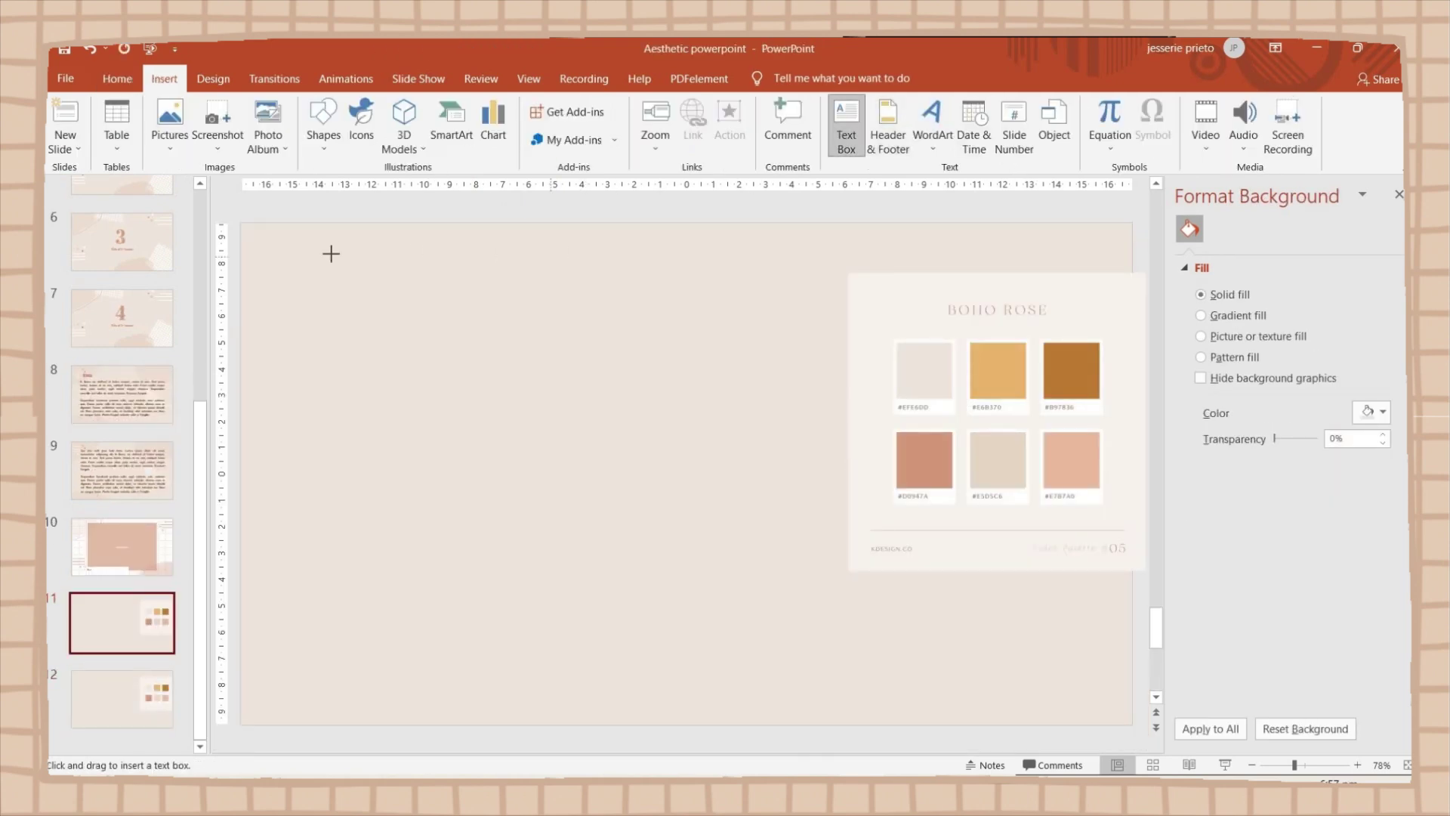
pyautogui.moveTo(331, 254); pyautogui.dragTo(686, 410)
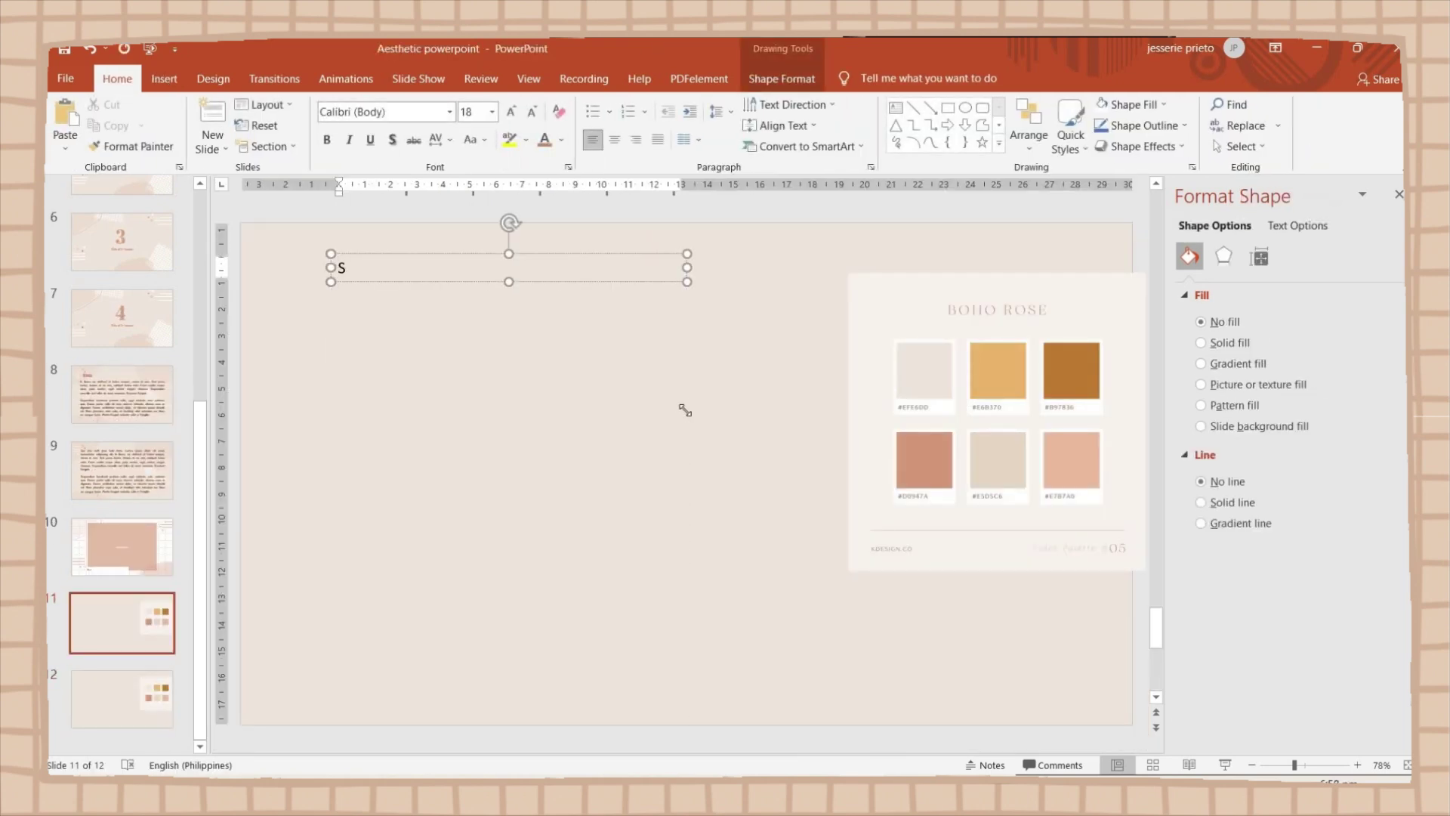
pyautogui.press('End')
pyautogui.write('(')
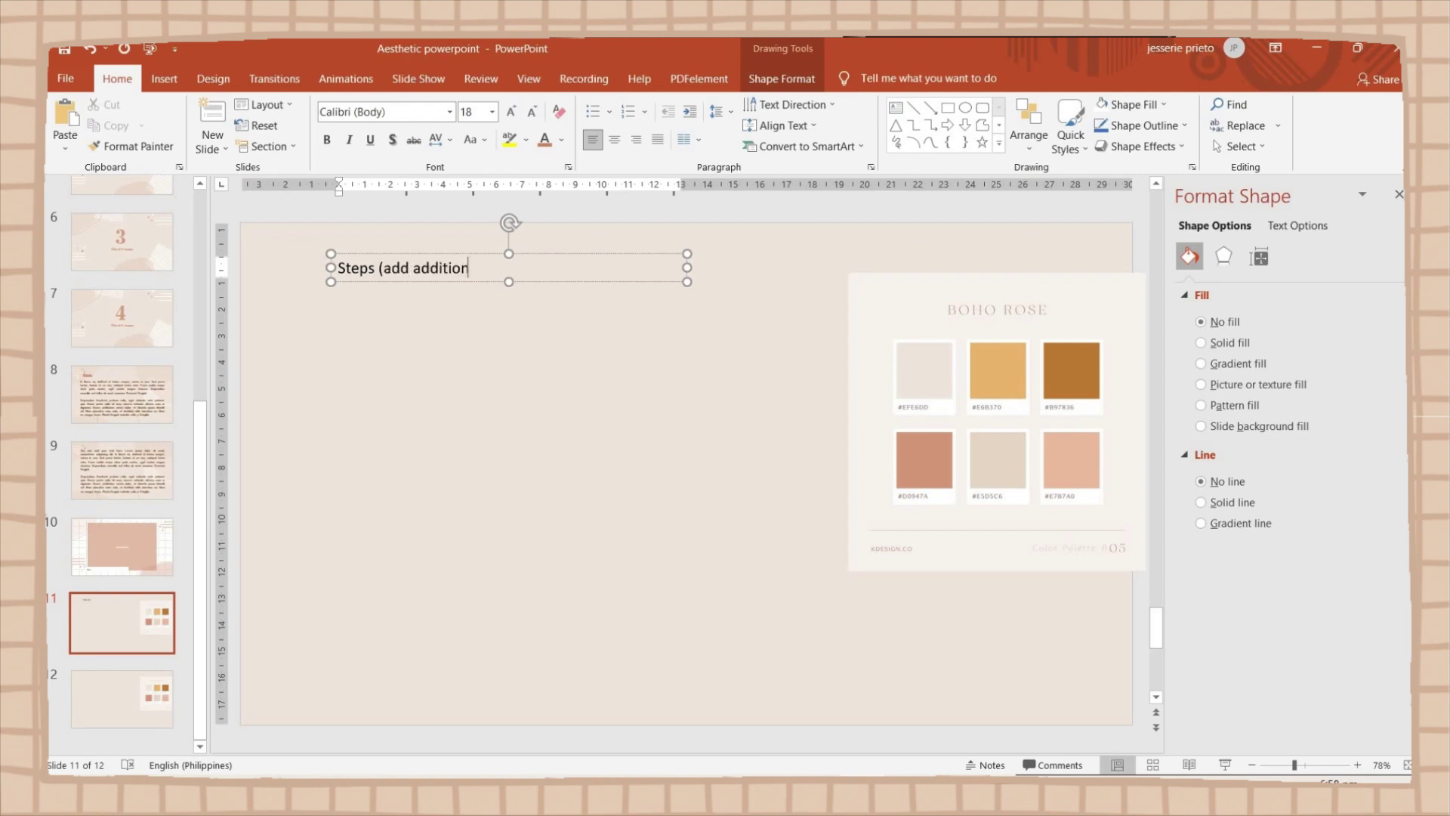
# Style the Steps title in tan Cinzel Black at size 28
pyautogui.hotkey('ctrl', 'a')
pyautogui.click(450, 112)
pyautogui.click(388, 603)
pyautogui.click(561, 140)
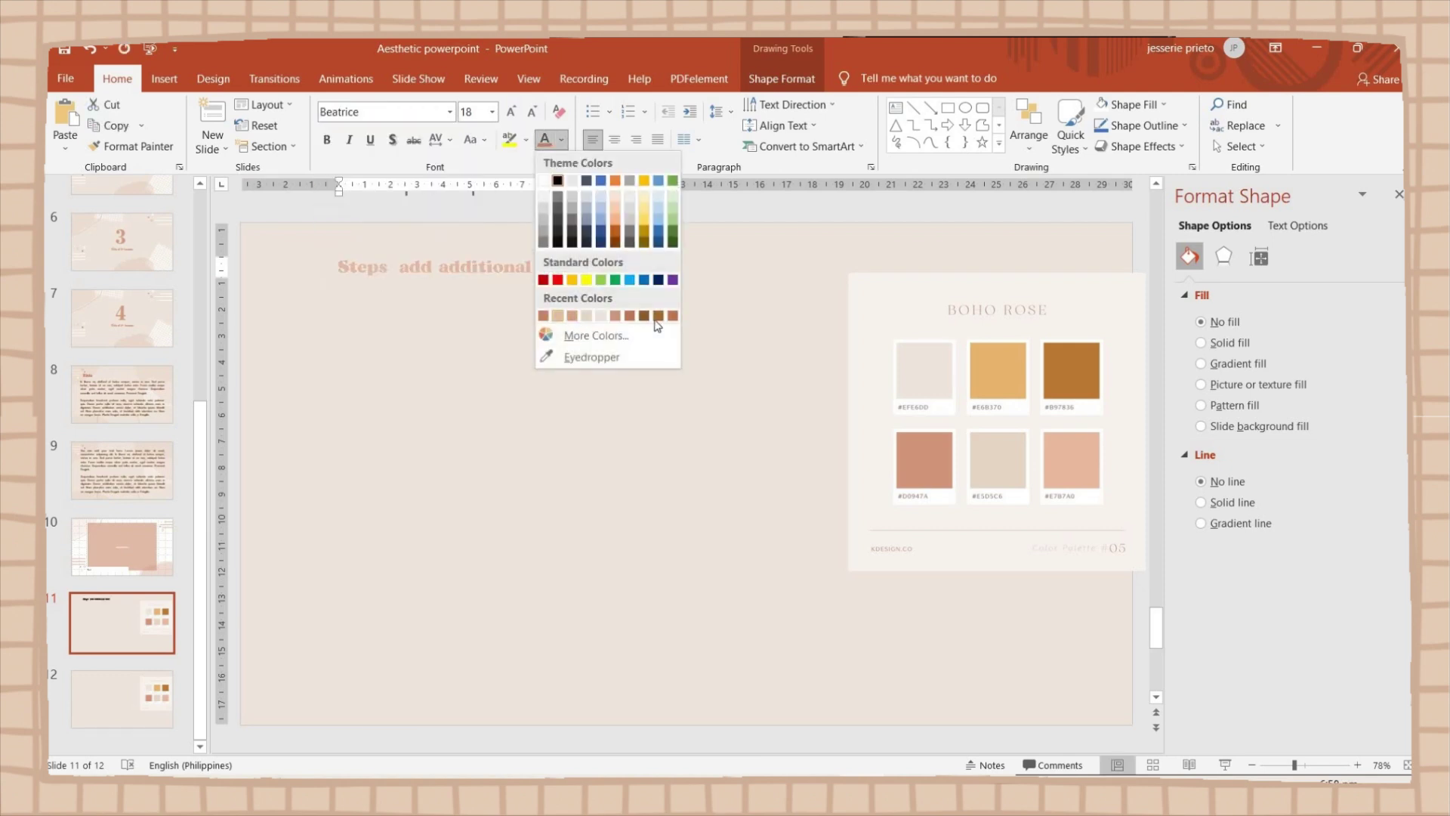
pyautogui.click(630, 315)
pyautogui.click(397, 267)
pyautogui.click(449, 112)
pyautogui.scroll(-10, 503, 438)
pyautogui.click(363, 533)
pyautogui.click(401, 266)
pyautogui.hotkey('ctrl', 'a')
pyautogui.hotkey('ctrl', 'shift', '.')
pyautogui.hotkey('ctrl', 'shift', '.')
pyautogui.hotkey('ctrl', 'shift', '.')
pyautogui.click(693, 301)
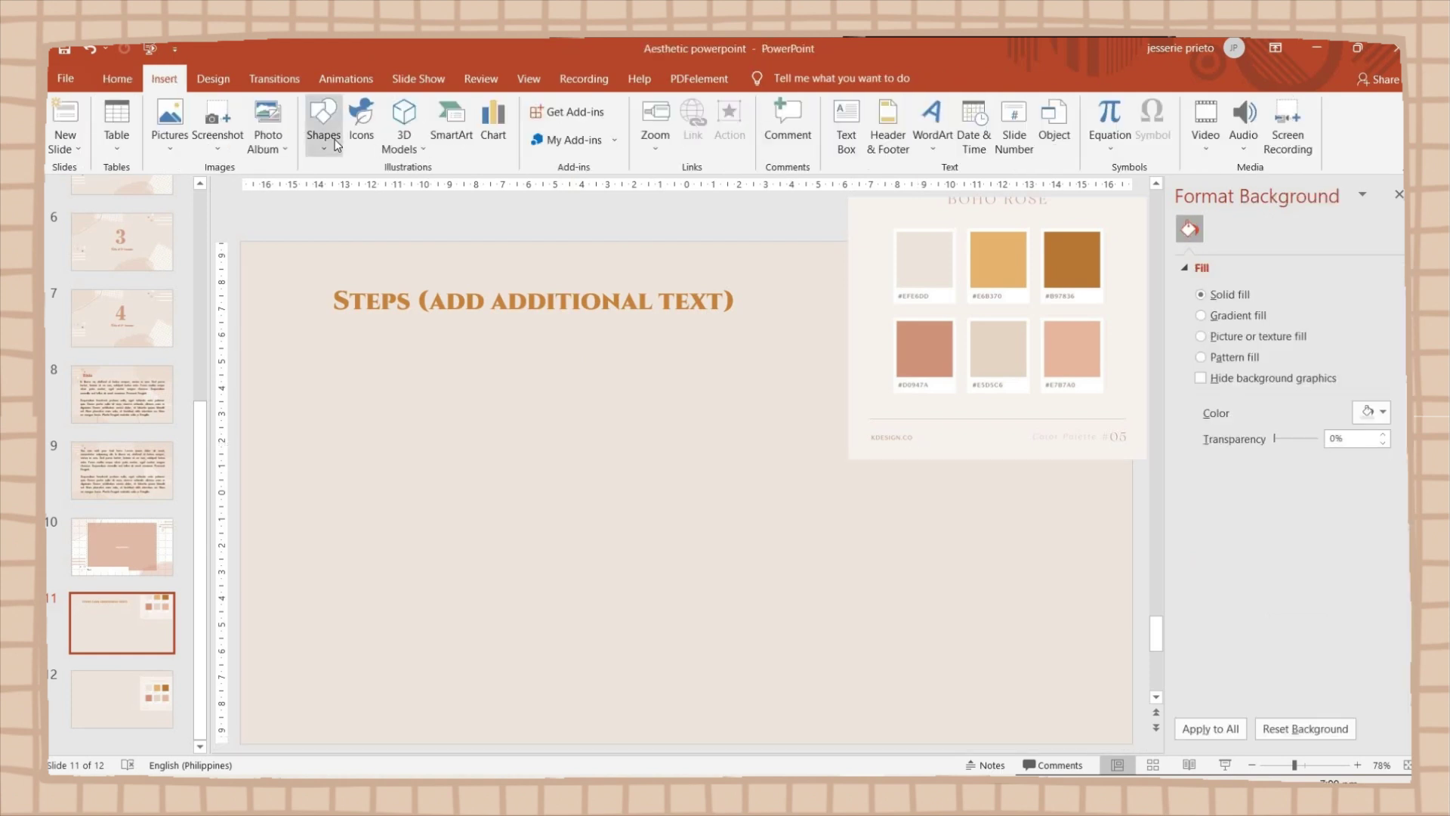
# Draw a freeform wavy curve and make it a dashed tan line
pyautogui.click(323, 125)
pyautogui.click(472, 242)
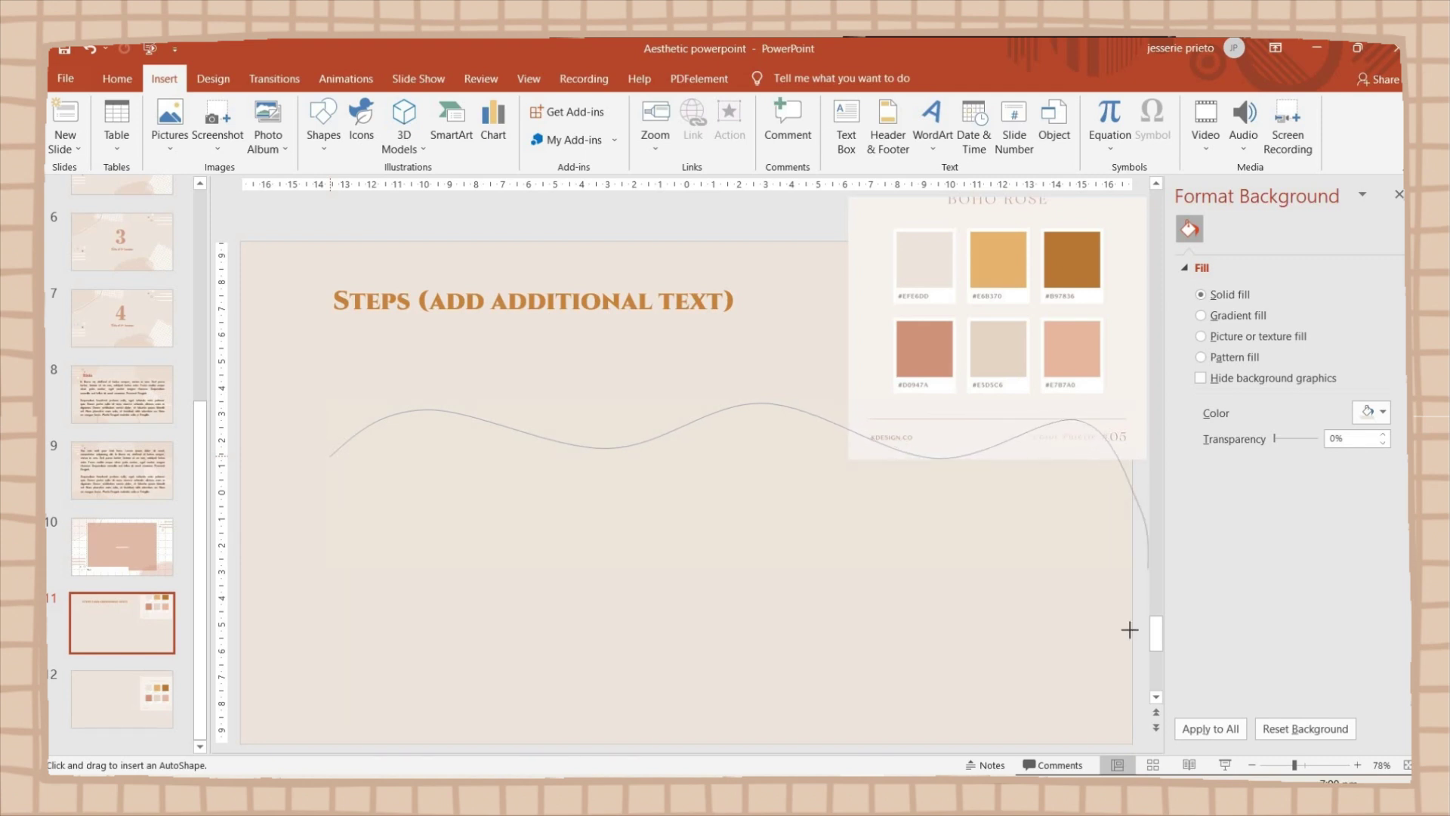
pyautogui.press('Escape')
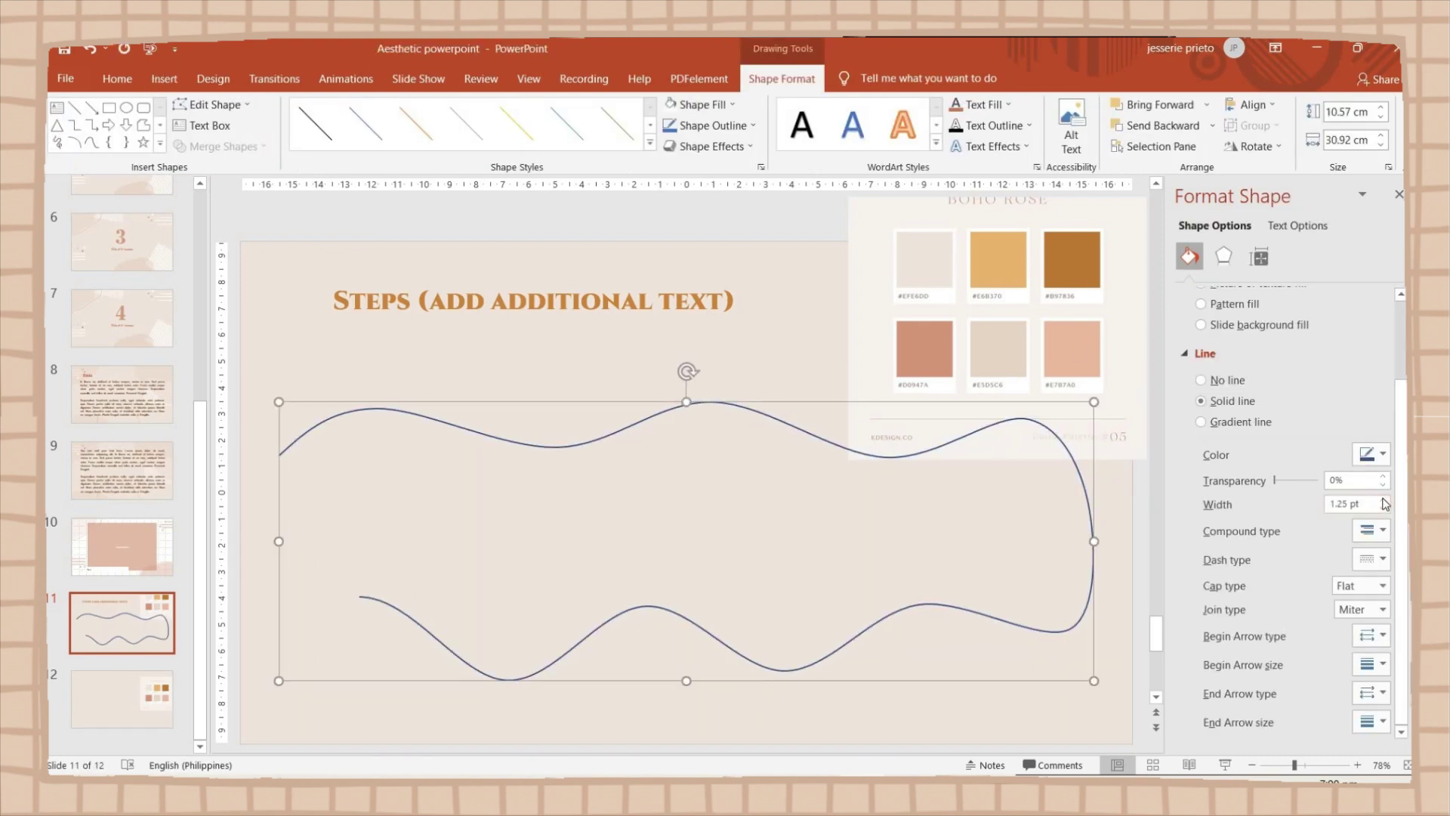
pyautogui.click(1386, 565)
pyautogui.click(1367, 605)
pyautogui.click(1371, 453)
pyautogui.click(1323, 631)
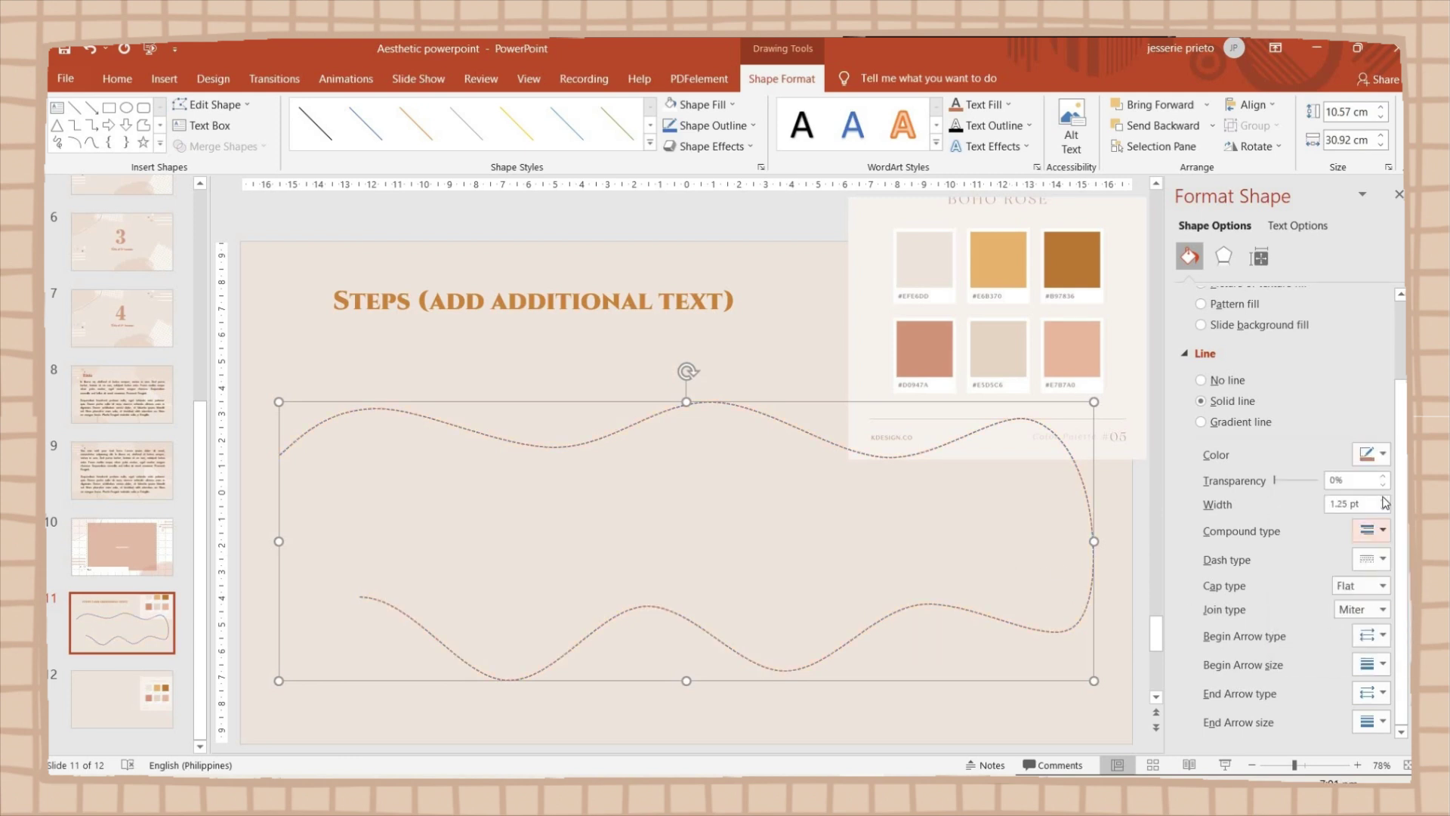
pyautogui.click(1111, 594)
pyautogui.hotkey('alt', 'n')
# Add a Step 1 text box on the curve and widen it
pyautogui.press('x')
pyautogui.click(694, 451)
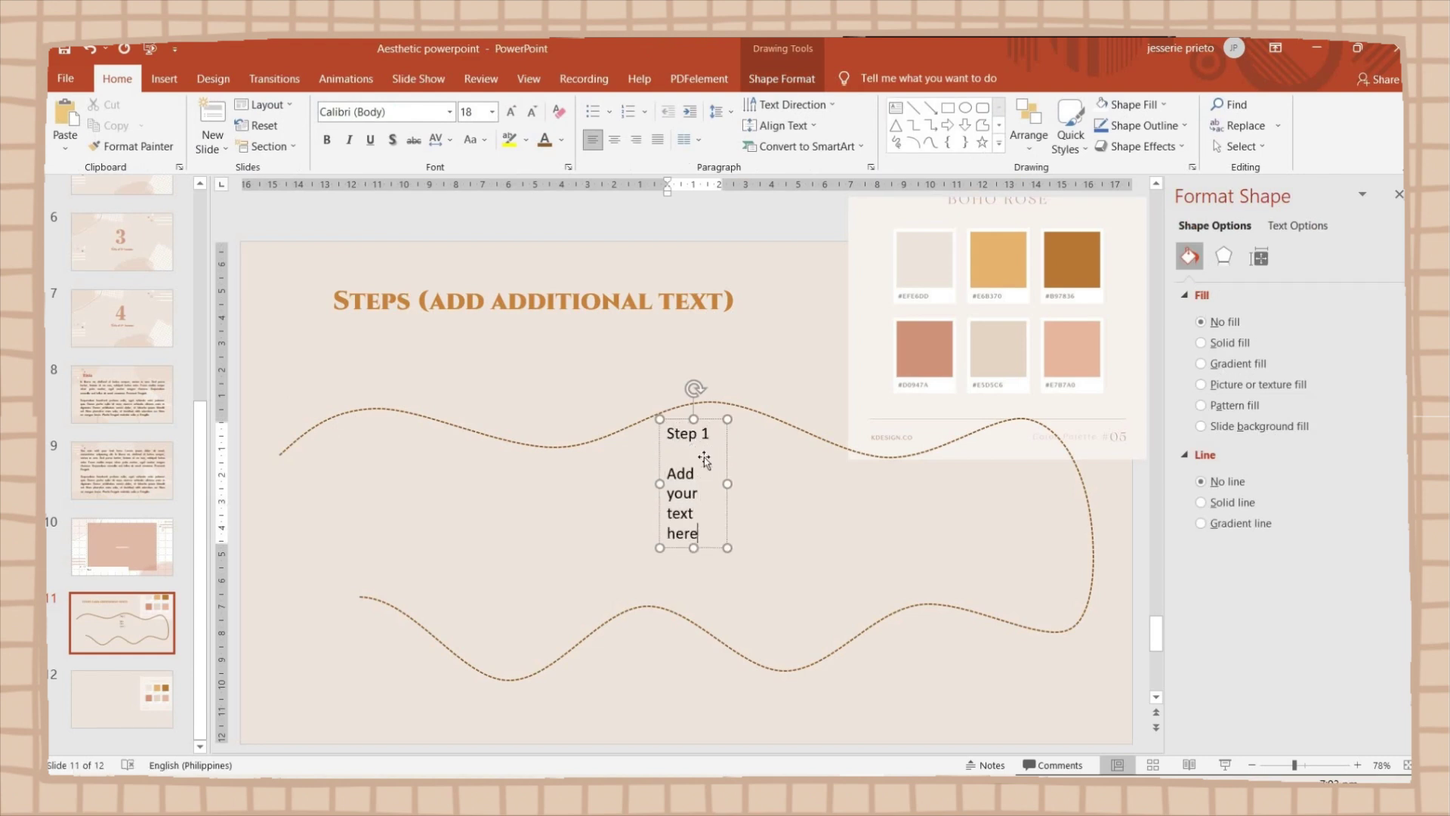
pyautogui.moveTo(732, 475); pyautogui.dragTo(749, 475)
pyautogui.moveTo(667, 431); pyautogui.dragTo(724, 493)
# Set the Step 1 heading to Bahnschrift SemiBold and the body to a lighter tan font
pyautogui.click(451, 112)
pyautogui.click(388, 424)
pyautogui.click(451, 112)
pyautogui.scroll(-4, 429, 308)
pyautogui.click(421, 314)
pyautogui.click(561, 140)
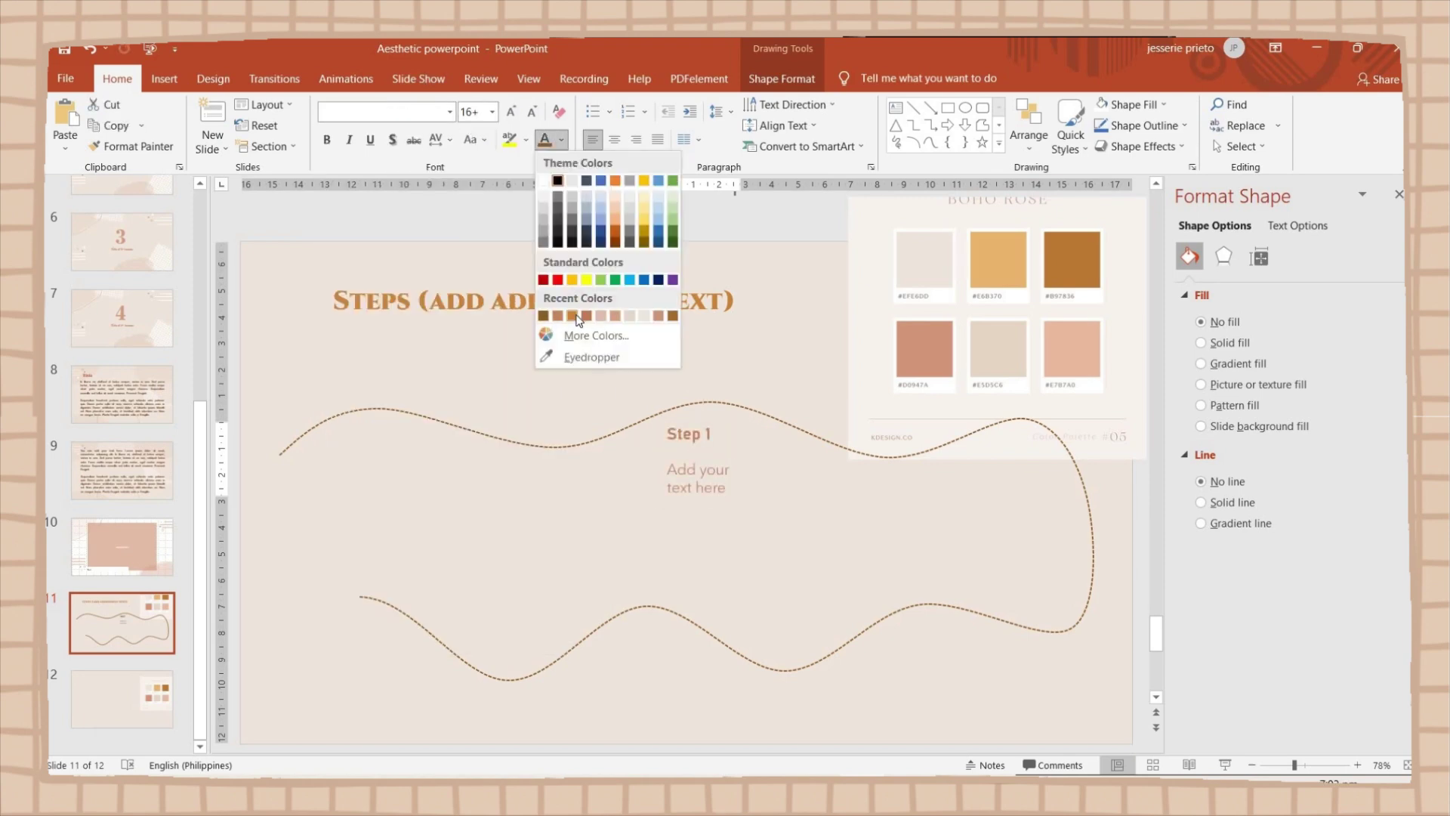
pyautogui.click(578, 319)
pyautogui.click(756, 408)
# Adjust Step 1's spacing and 14 pt body text, then move it left along the curve
pyautogui.click(679, 436)
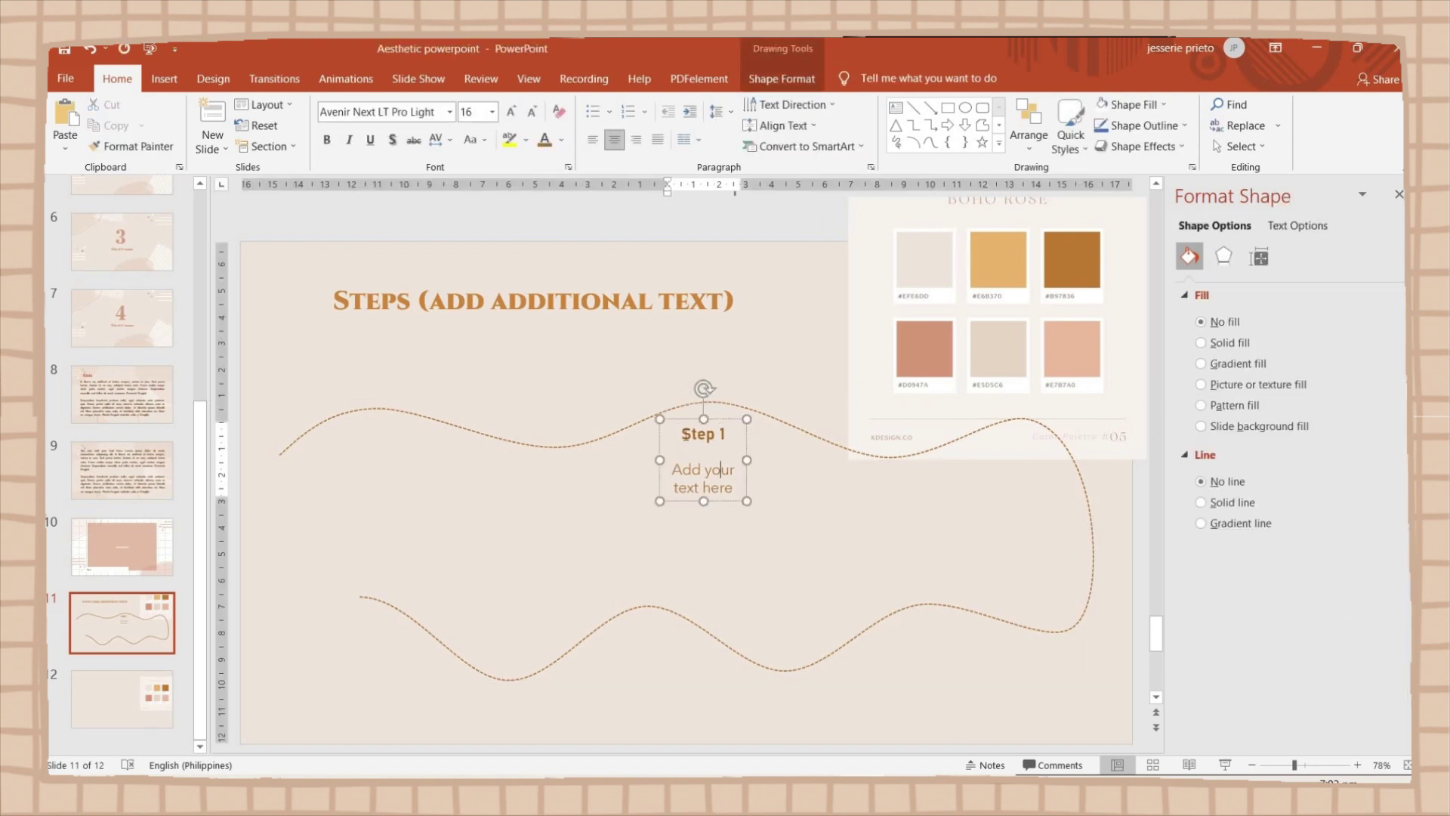
pyautogui.click(670, 452)
pyautogui.press('Delete')
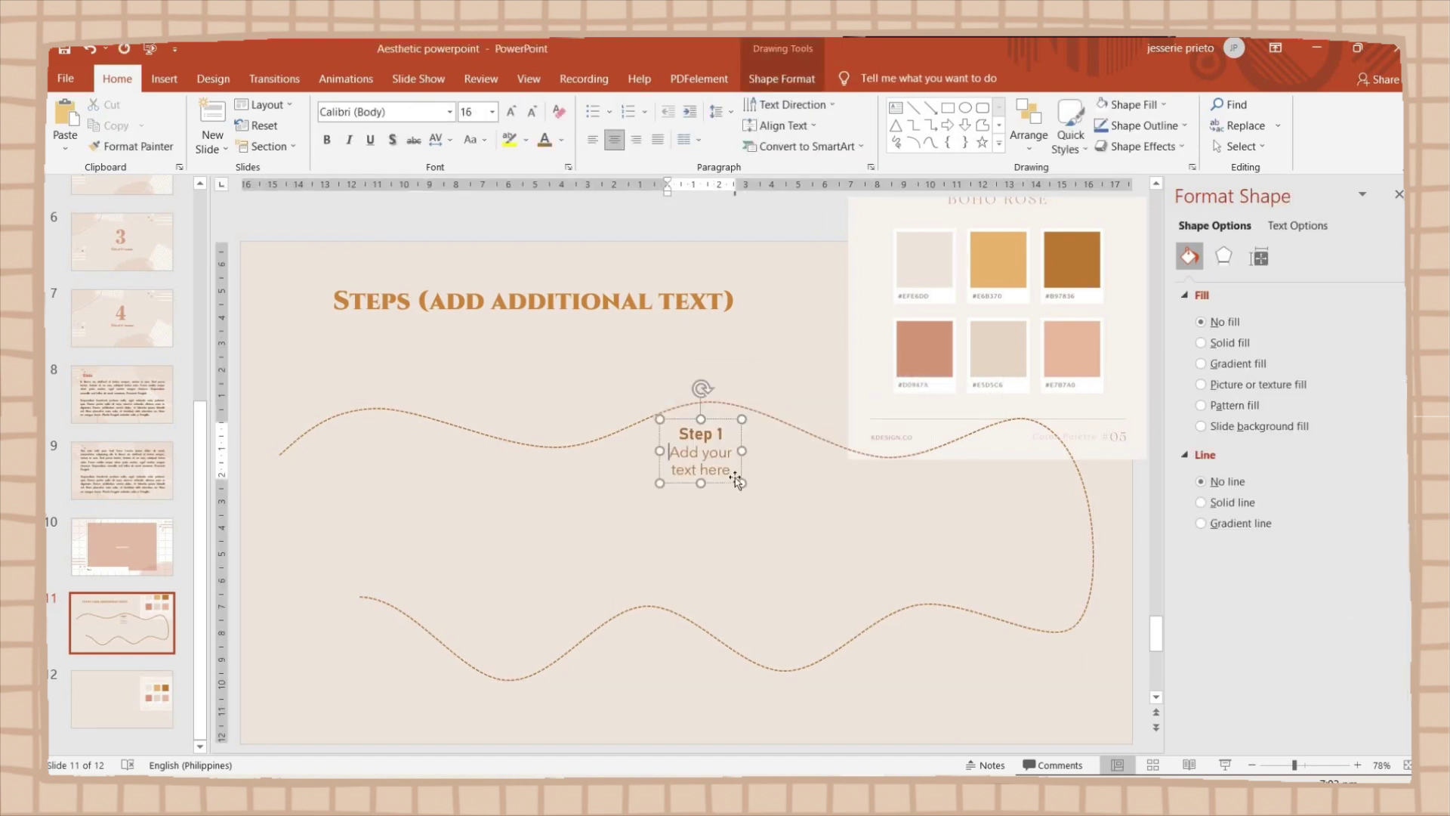
pyautogui.click(803, 427)
pyautogui.hotkey('ctrl', 'z')
pyautogui.click(468, 502)
pyautogui.hotkey('ctrl', 'z')
pyautogui.moveTo(468, 502); pyautogui.dragTo(387, 500)
pyautogui.click(444, 502)
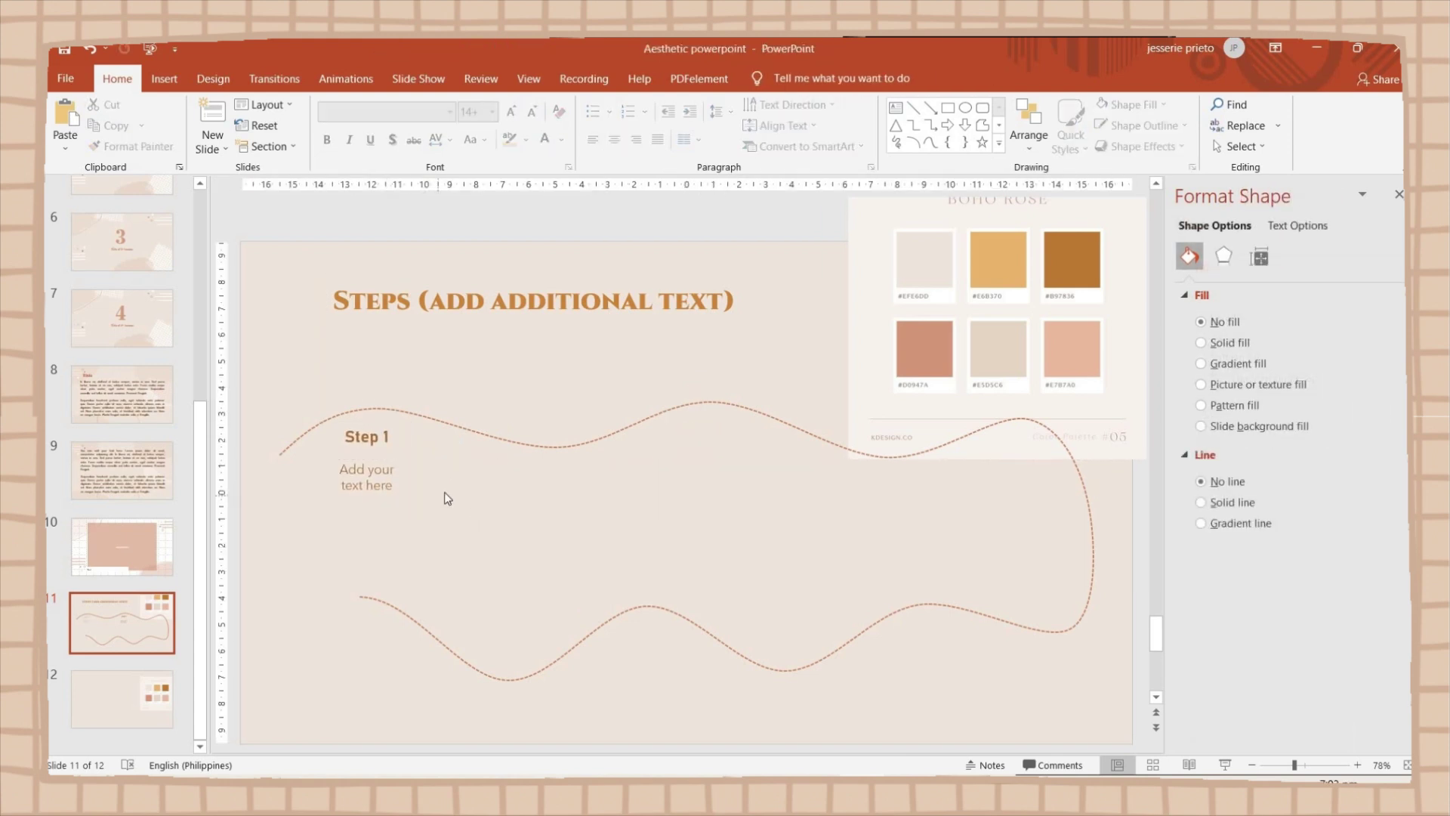
# Retitle the slide Steps/Order on one line and paste another Step box along the curve
pyautogui.click(414, 295)
pyautogui.write('/Order')
pyautogui.moveTo(768, 318); pyautogui.dragTo(885, 317)
pyautogui.hotkey('ctrl', 'v')
pyautogui.moveTo(427, 495); pyautogui.dragTo(578, 431)
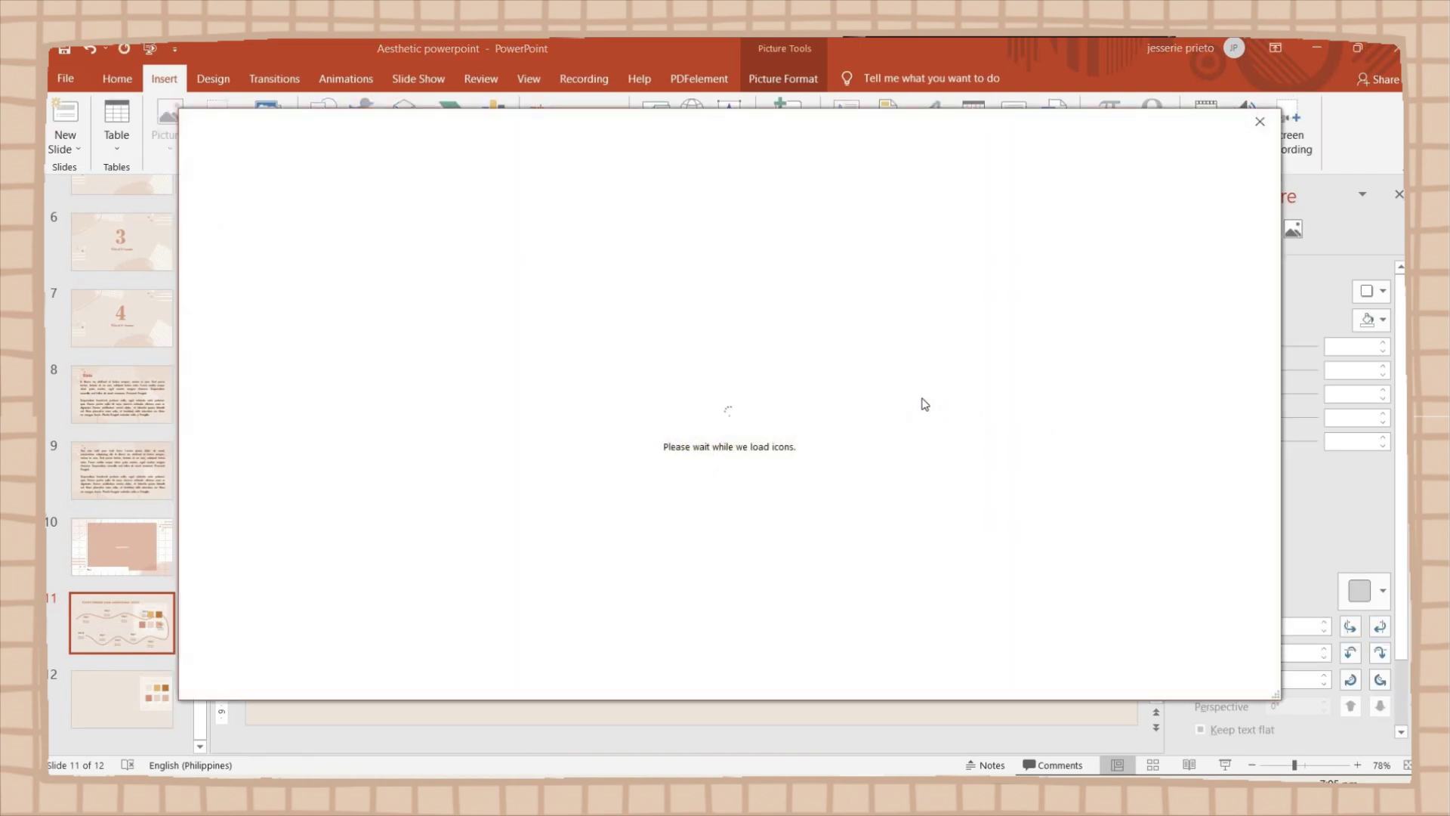
# Insert head, lightbulb, magnifier, stopwatch, envelope, speech-bubble, paper-plane and handshake icons
pyautogui.scroll(-10, 1003, 567)
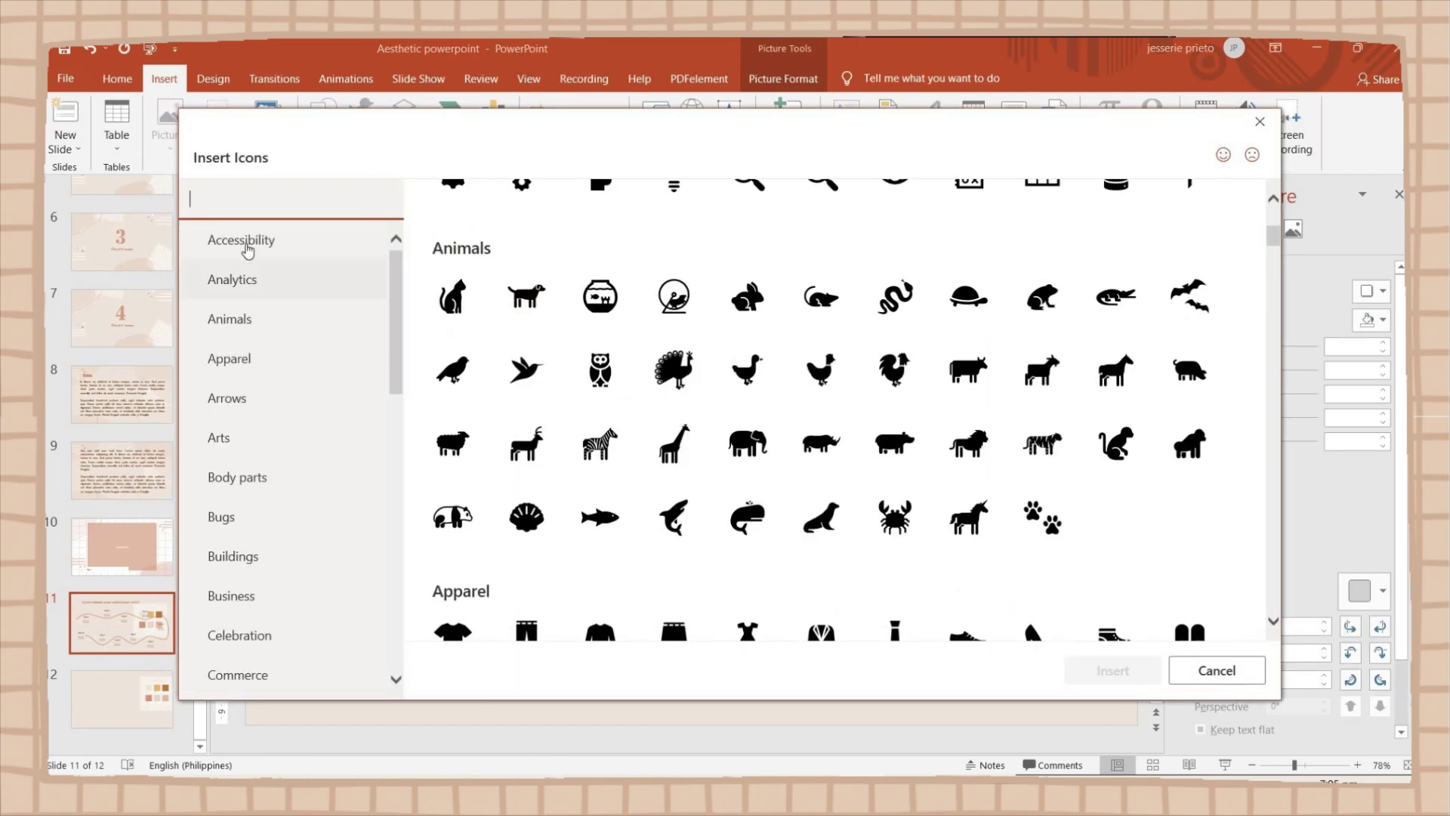
pyautogui.scroll(10, 634, 484)
pyautogui.click(600, 382)
pyautogui.click(674, 382)
pyautogui.click(748, 381)
pyautogui.click(1190, 308)
pyautogui.scroll(-20, 819, 360)
pyautogui.scroll(5, 743, 352)
pyautogui.click(895, 341)
pyautogui.click(454, 341)
pyautogui.scroll(1, 453, 342)
pyautogui.click(527, 483)
pyautogui.scroll(7, 526, 483)
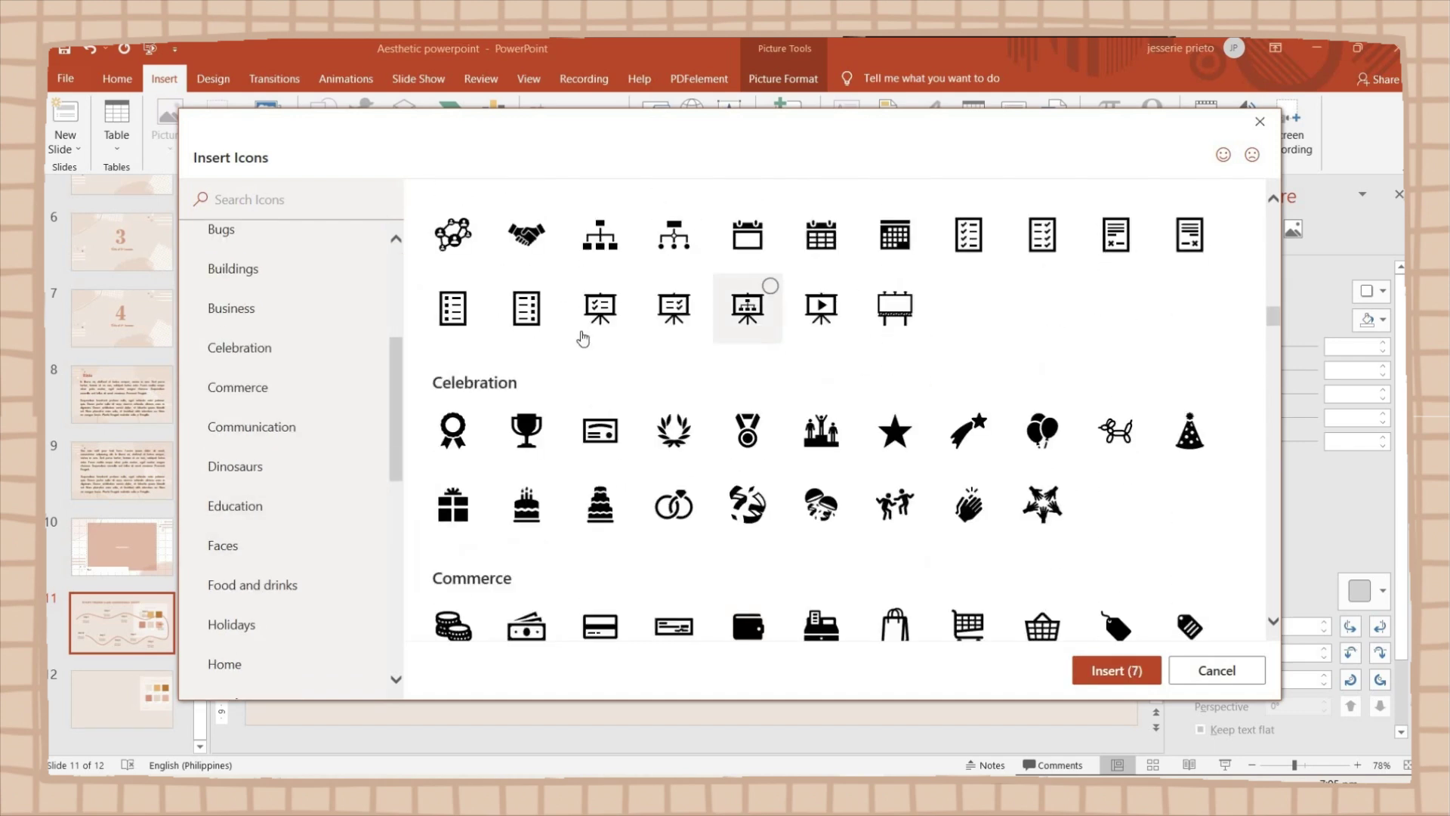
pyautogui.click(527, 234)
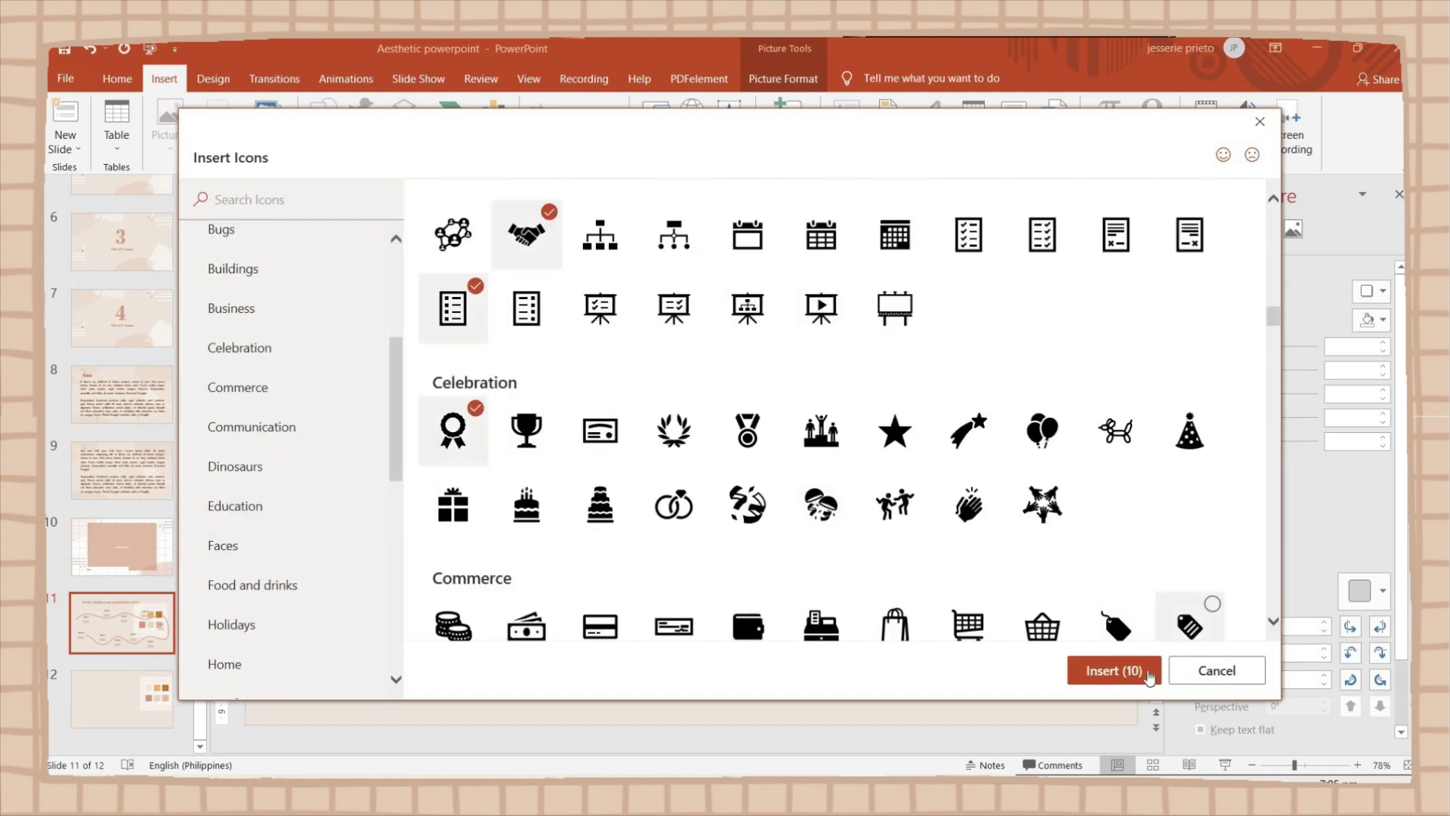
pyautogui.click(1114, 670)
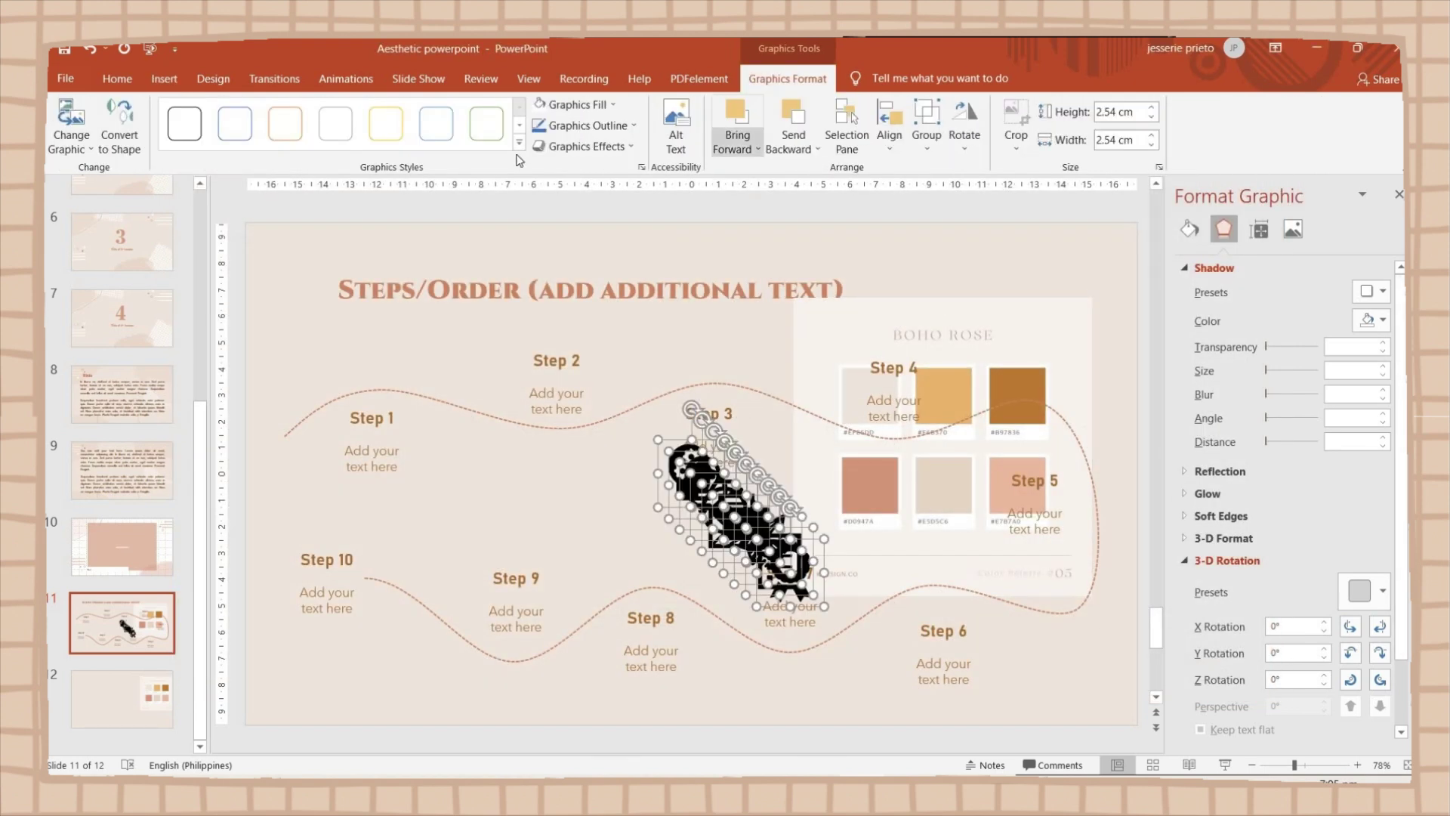
# Fill the icons light pink and position them above the step labels
pyautogui.click(1189, 229)
pyautogui.click(1382, 432)
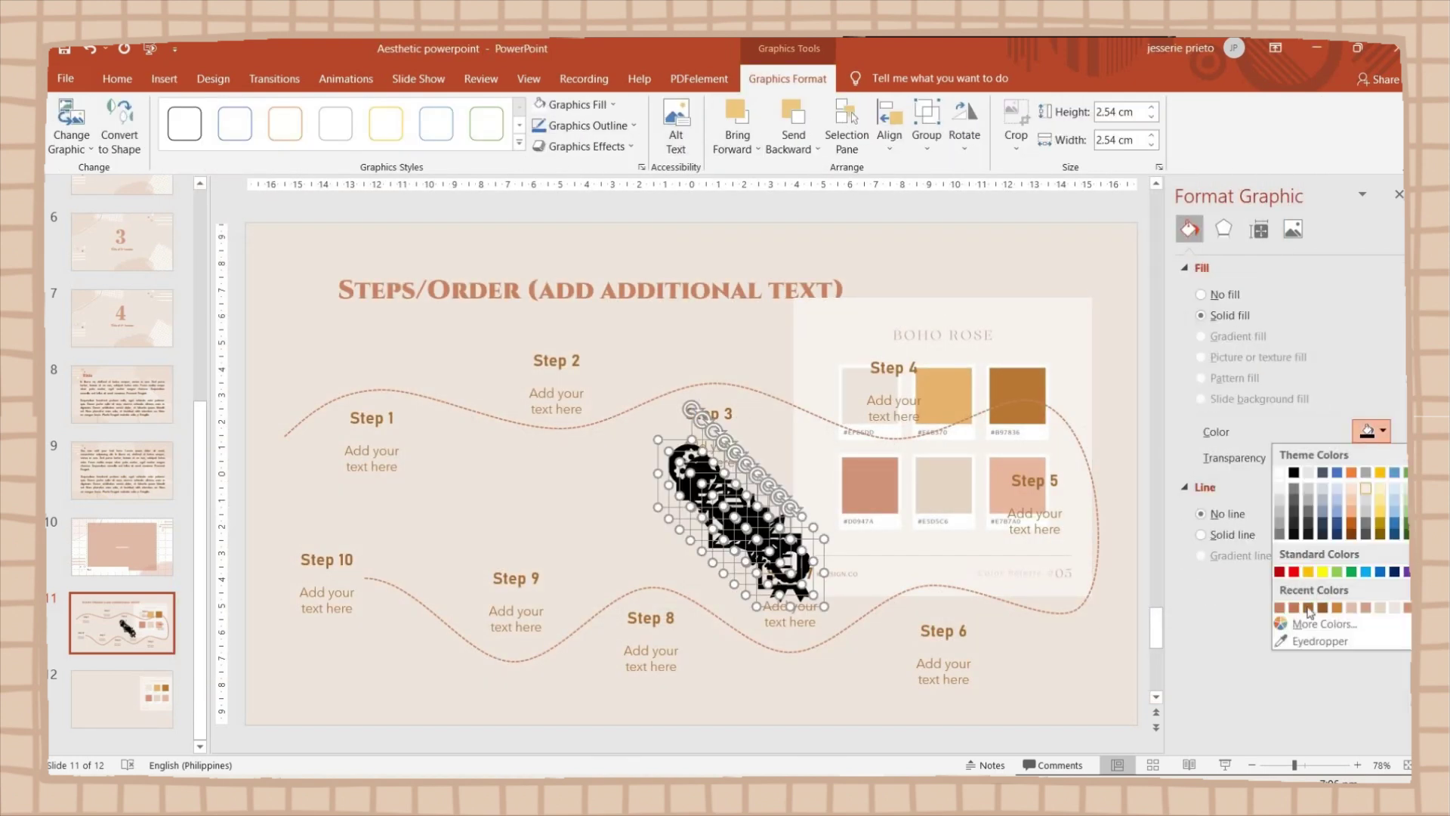
pyautogui.click(1356, 608)
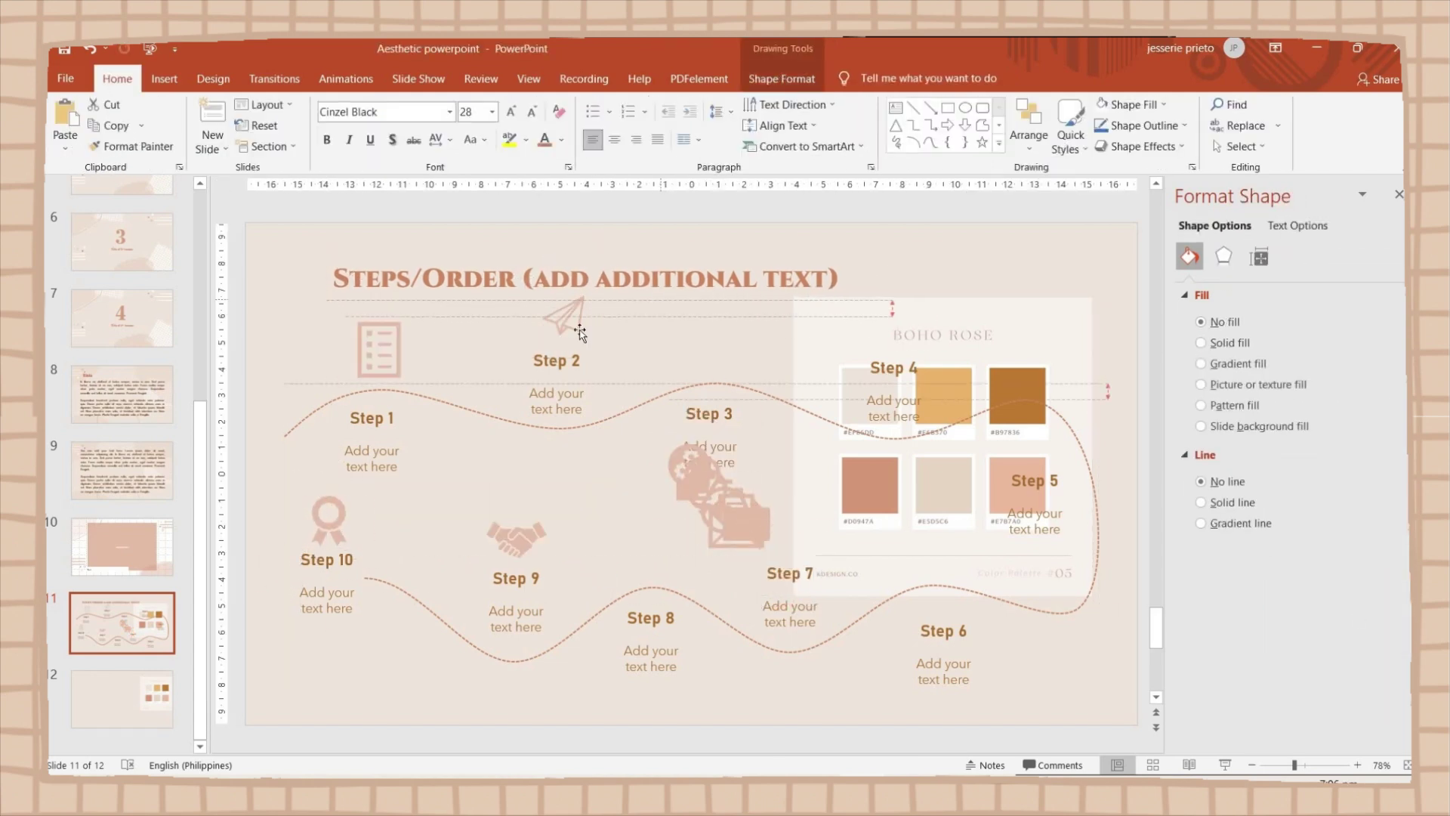
pyautogui.click(357, 329)
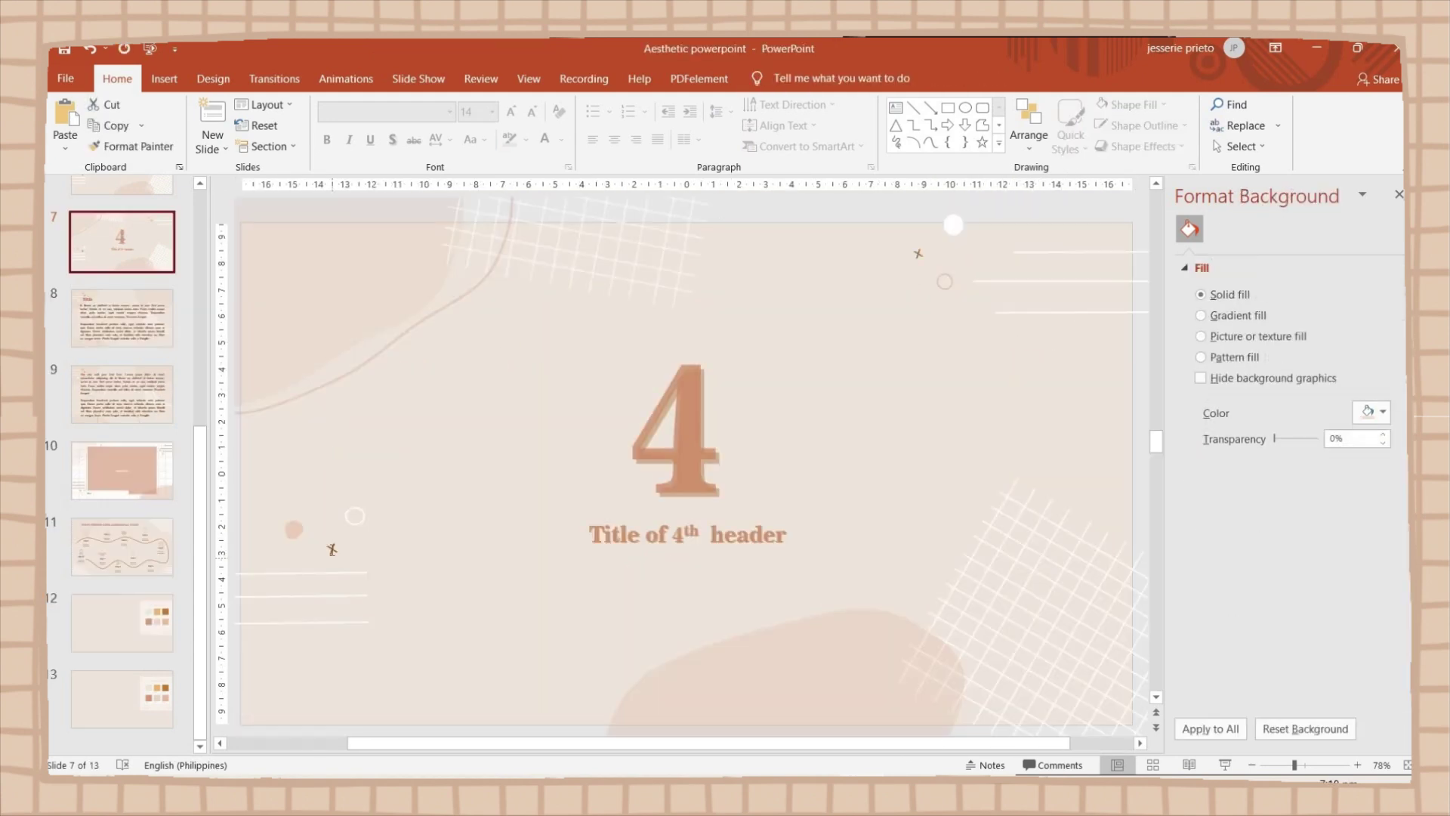
pyautogui.click(328, 548)
pyautogui.click(164, 555)
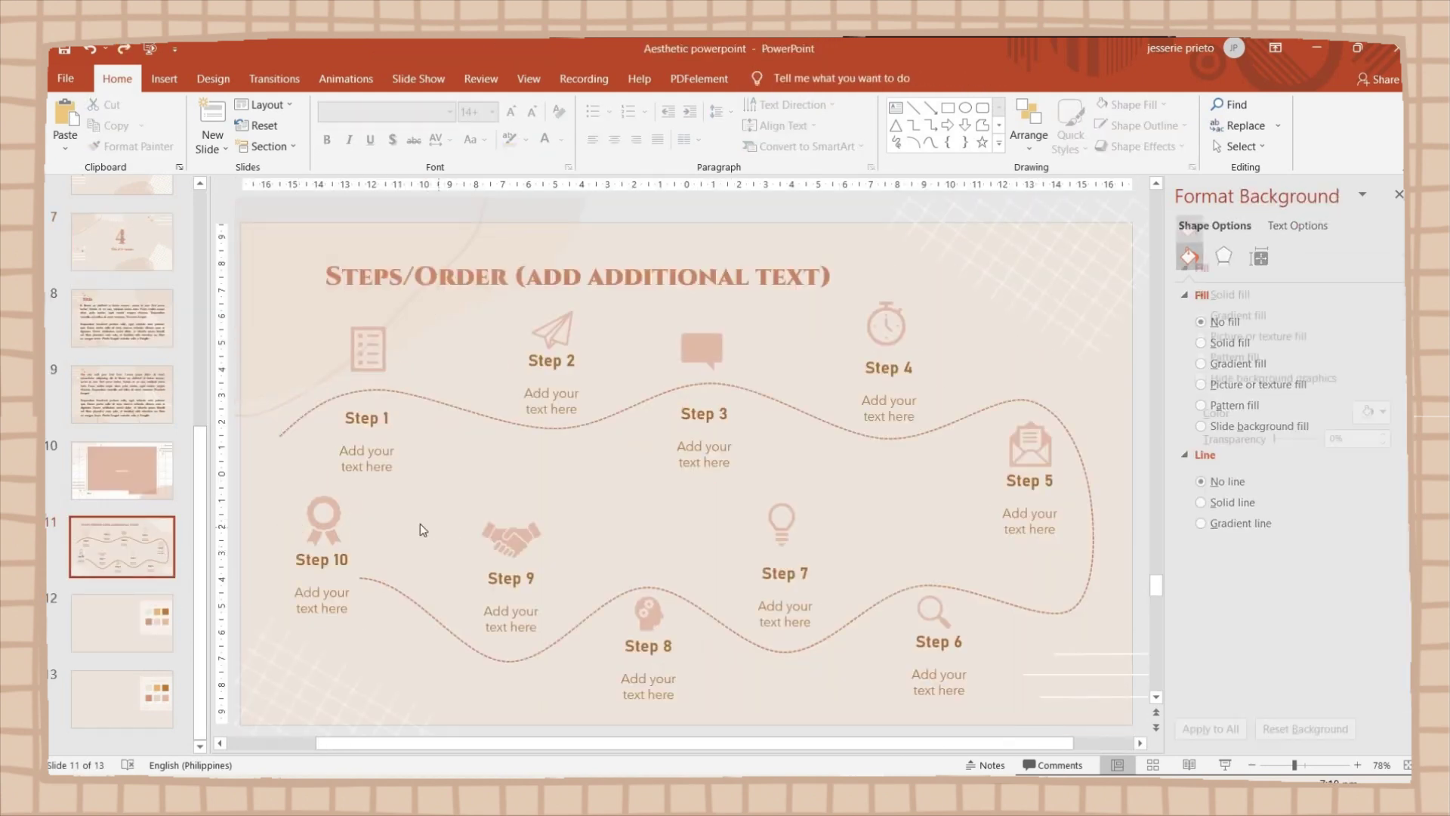
pyautogui.click(929, 333)
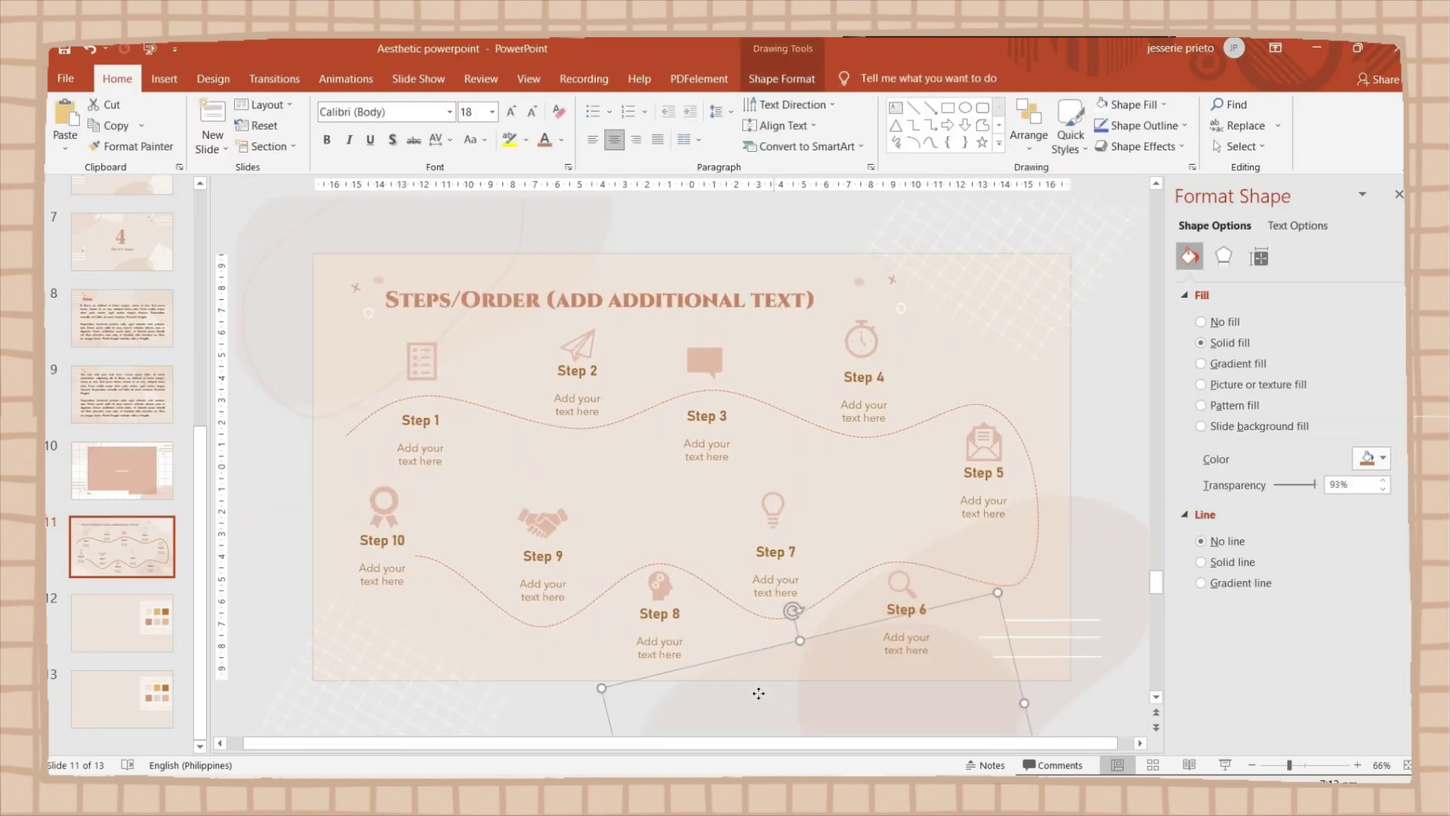
pyautogui.click(314, 602)
pyautogui.rightClick(161, 552)
# Duplicate the Steps/Order slide and retitle the copy ADD YOUR GRAPH HERE
pyautogui.click(211, 364)
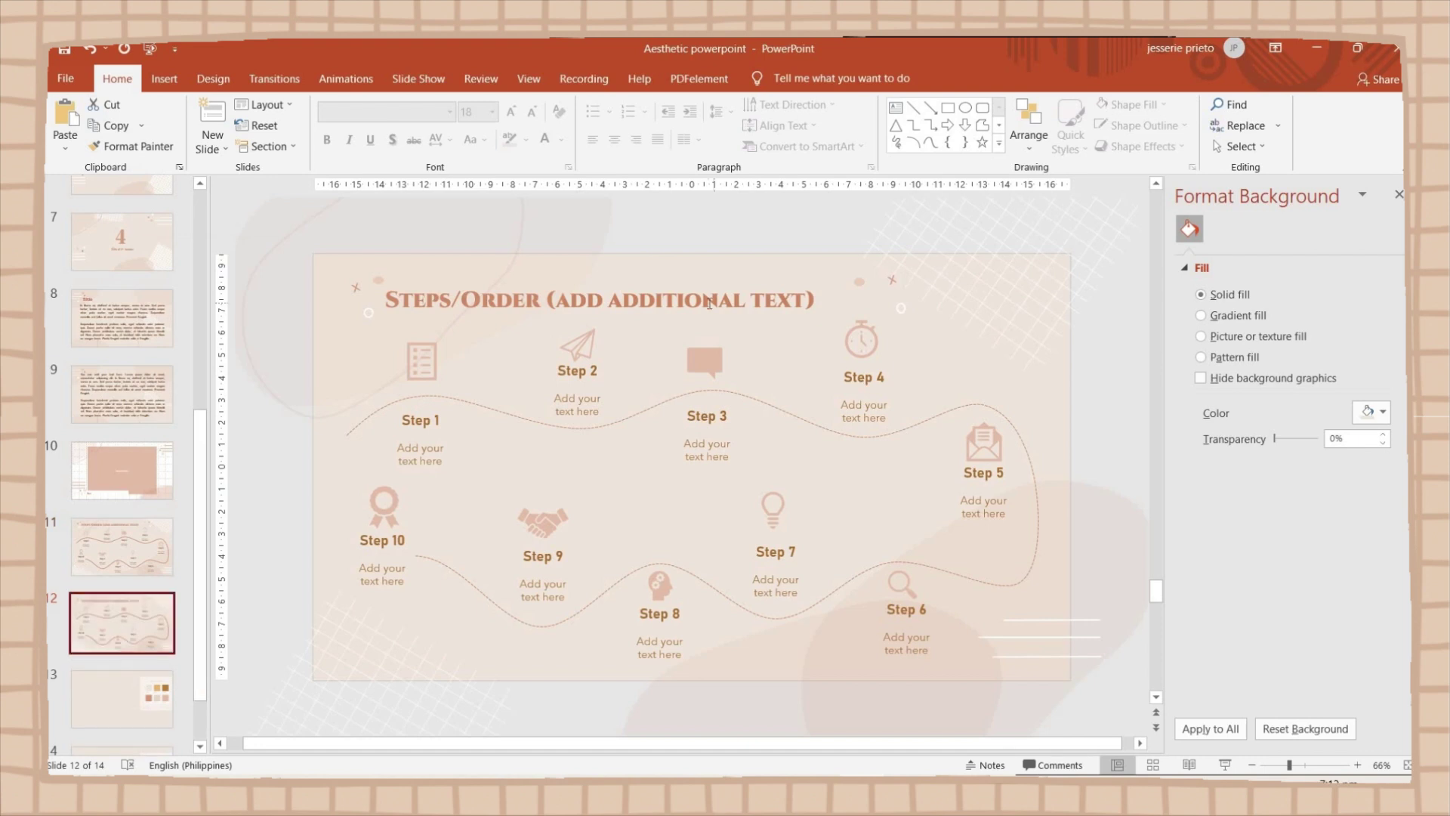
pyautogui.click(708, 303)
pyautogui.hotkey('ctrl', 'a')
pyautogui.write('ADD YOUR GRAPH HERE')
# Delete the wavy dashed line and the selected step boxes and icons
pyautogui.click(476, 409)
pyautogui.press('Delete')
pyautogui.click(417, 370)
pyautogui.keyDown('shift'); pyautogui.click(578, 347); pyautogui.keyUp('shift')
pyautogui.keyDown('shift'); pyautogui.click(705, 361); pyautogui.keyUp('shift')
pyautogui.keyDown('shift'); pyautogui.click(861, 339); pyautogui.keyUp('shift')
pyautogui.keyDown('shift'); pyautogui.click(983, 442); pyautogui.keyUp('shift')
pyautogui.keyDown('shift'); pyautogui.click(906, 596); pyautogui.keyUp('shift')
pyautogui.press('Delete')
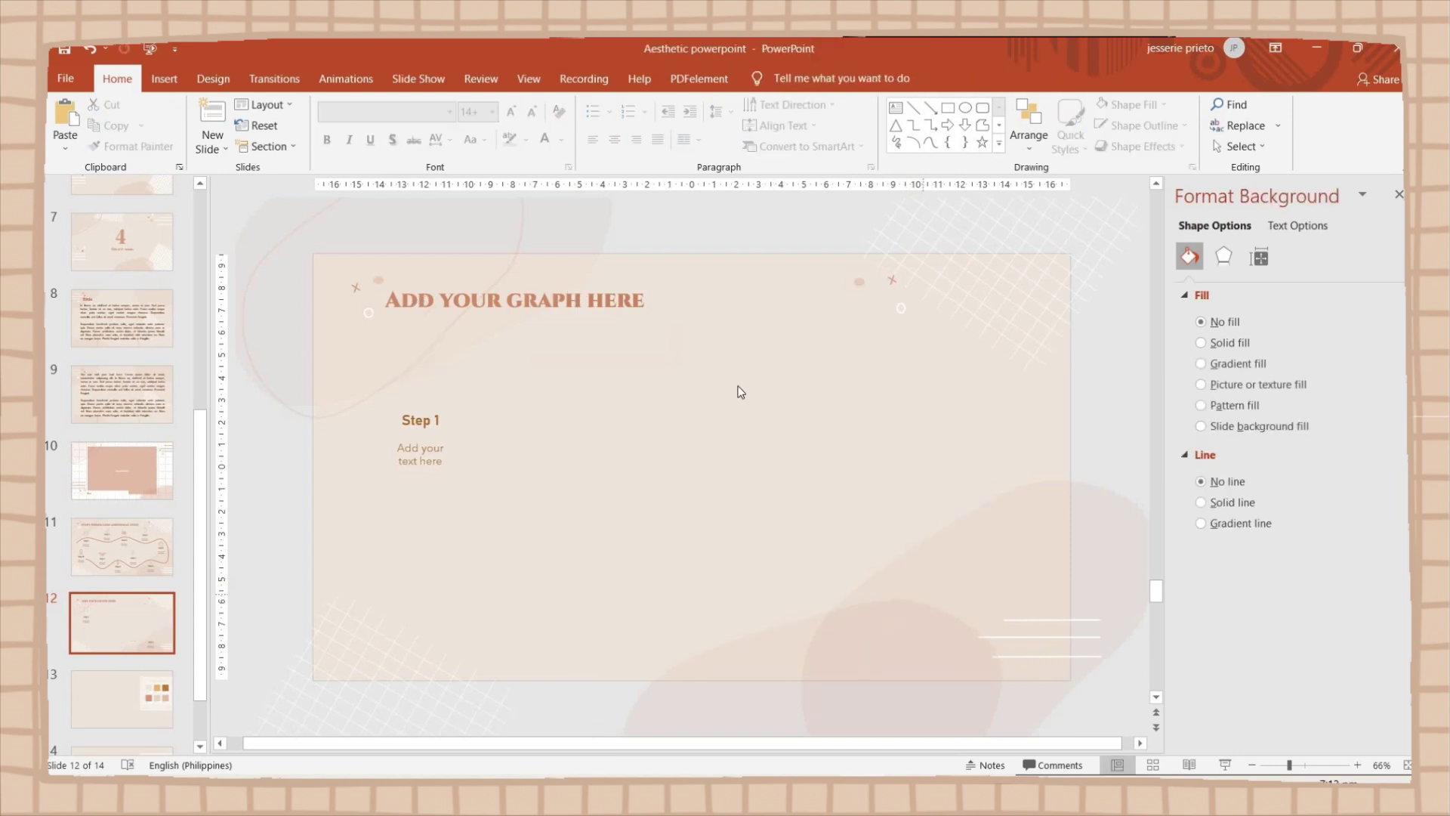
# Nudge the ADD YOUR GRAPH HERE title slightly down
pyautogui.click(604, 299)
pyautogui.click(687, 429)
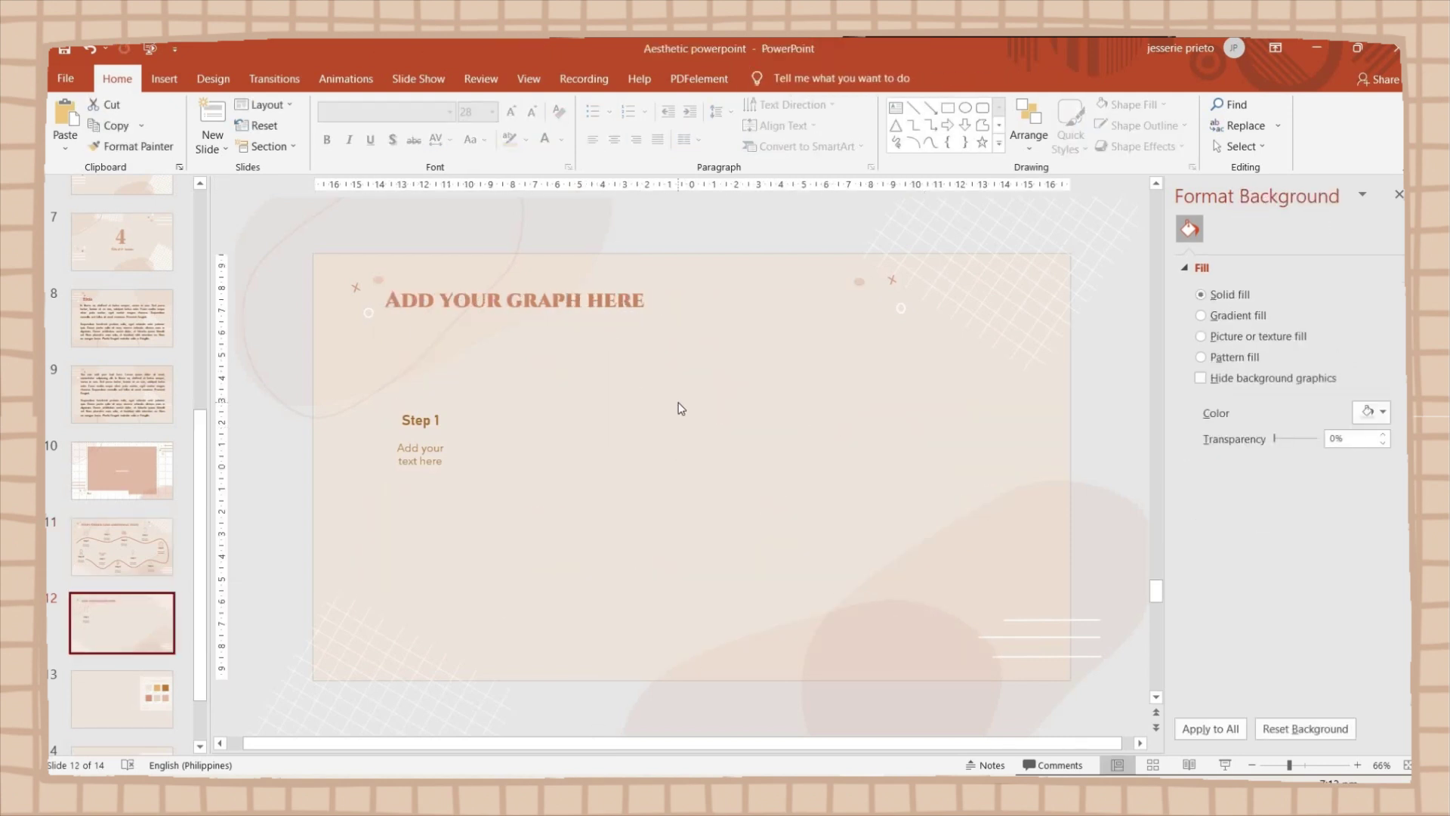
pyautogui.press('Tab')
pyautogui.press('Down')
pyautogui.press('Down')
pyautogui.click(571, 461)
pyautogui.click(164, 78)
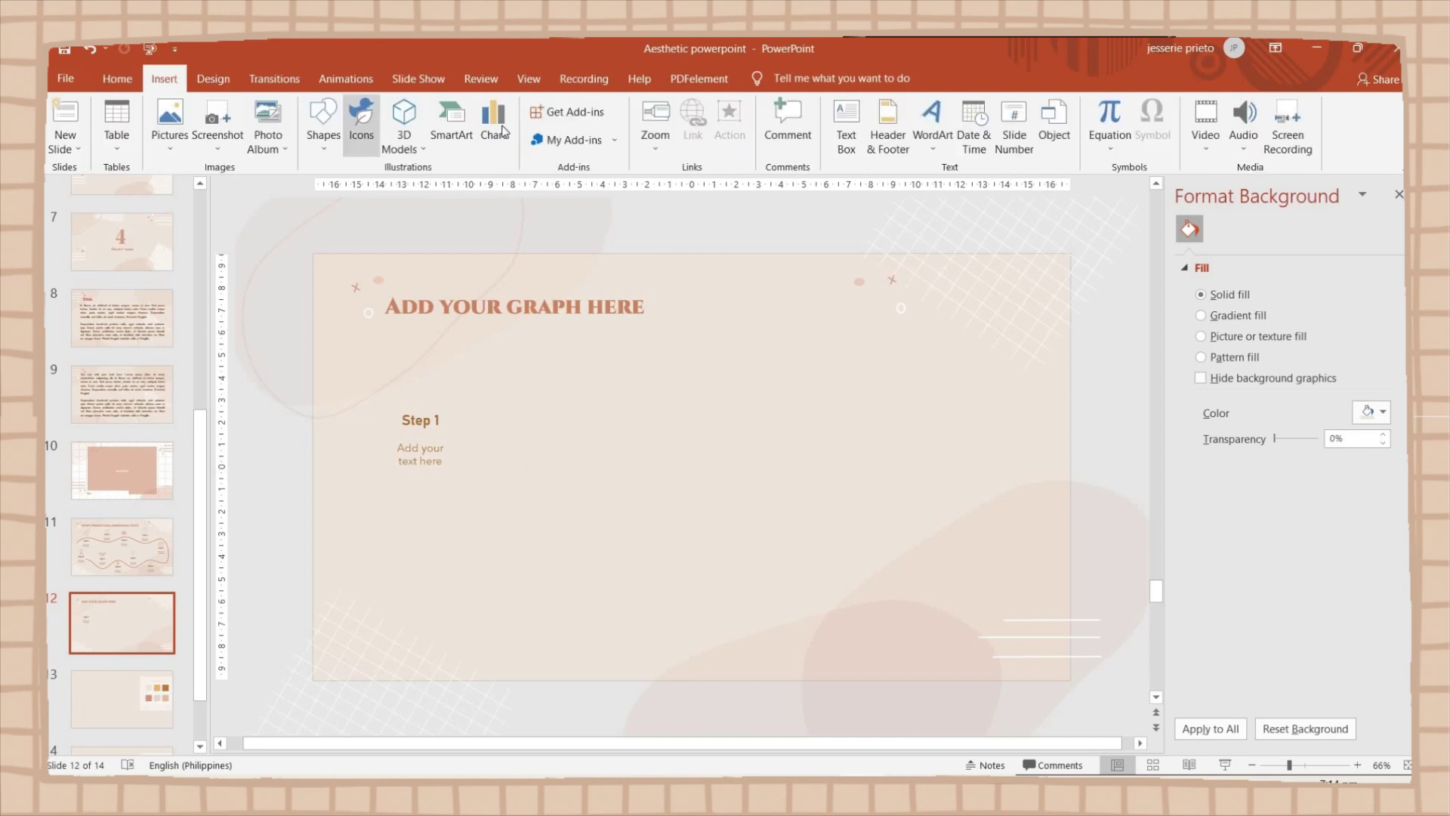
# Insert a plain pie chart on the graph slide
pyautogui.click(494, 124)
pyautogui.click(494, 281)
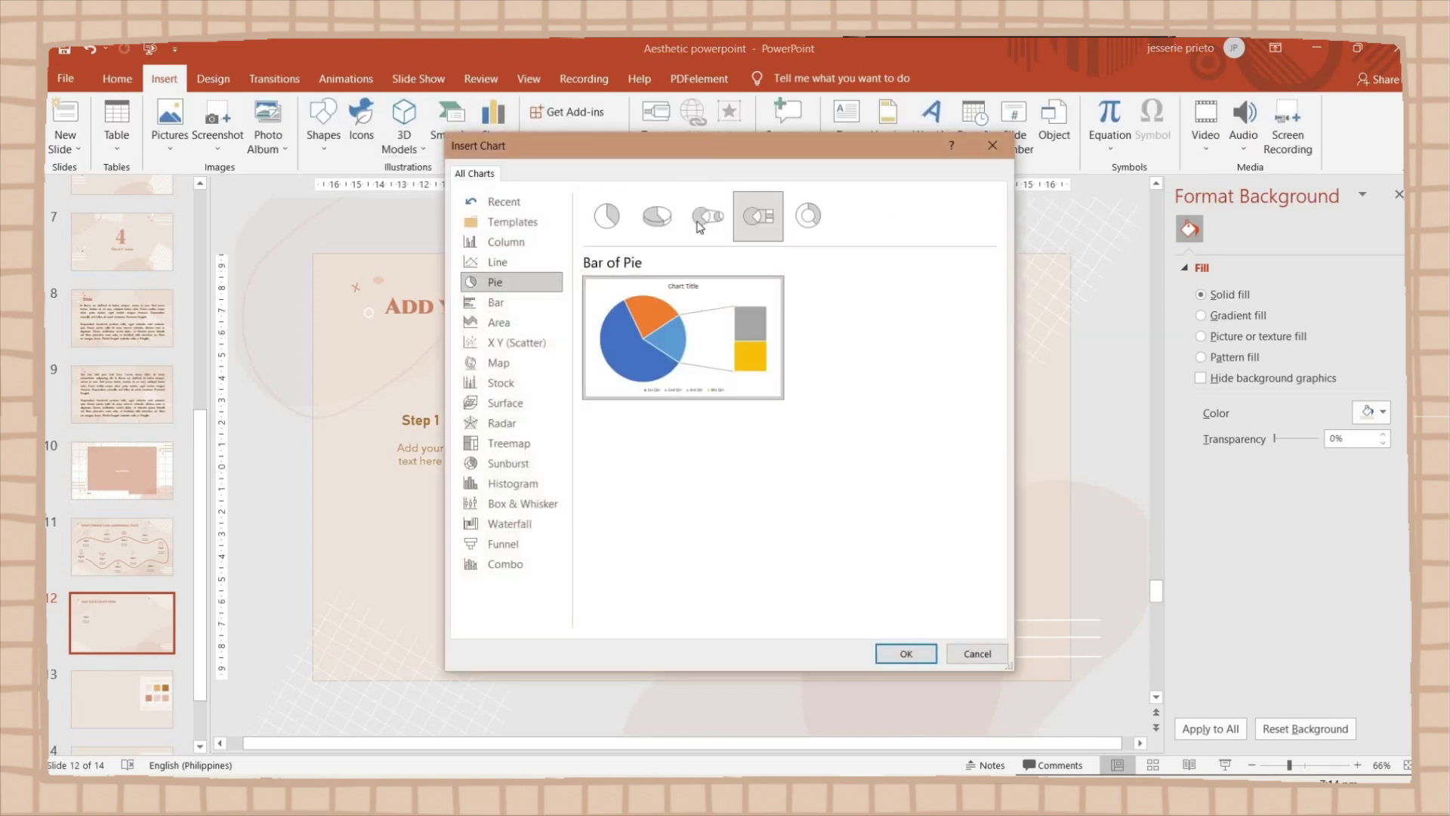
pyautogui.click(609, 218)
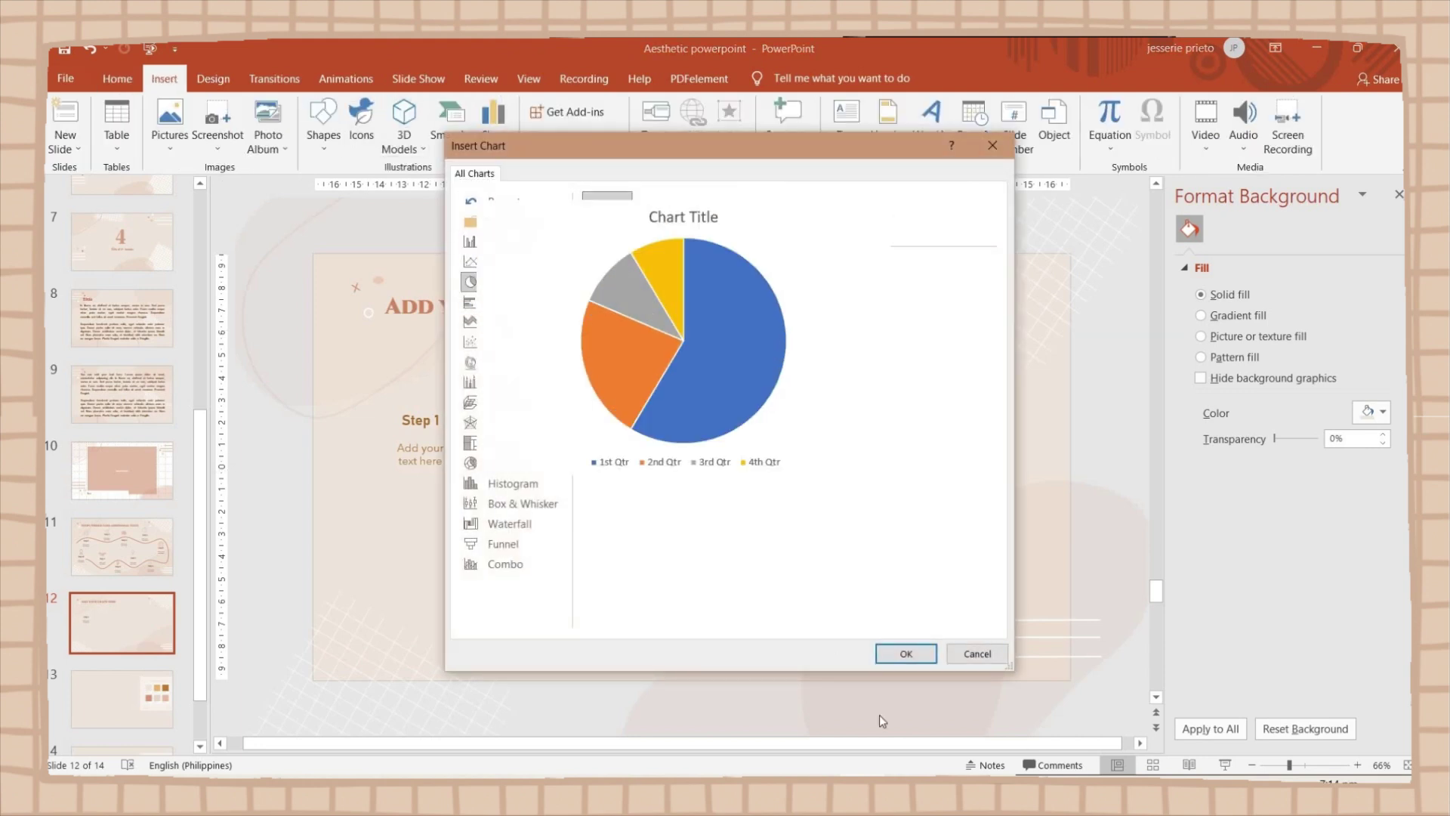
pyautogui.click(907, 653)
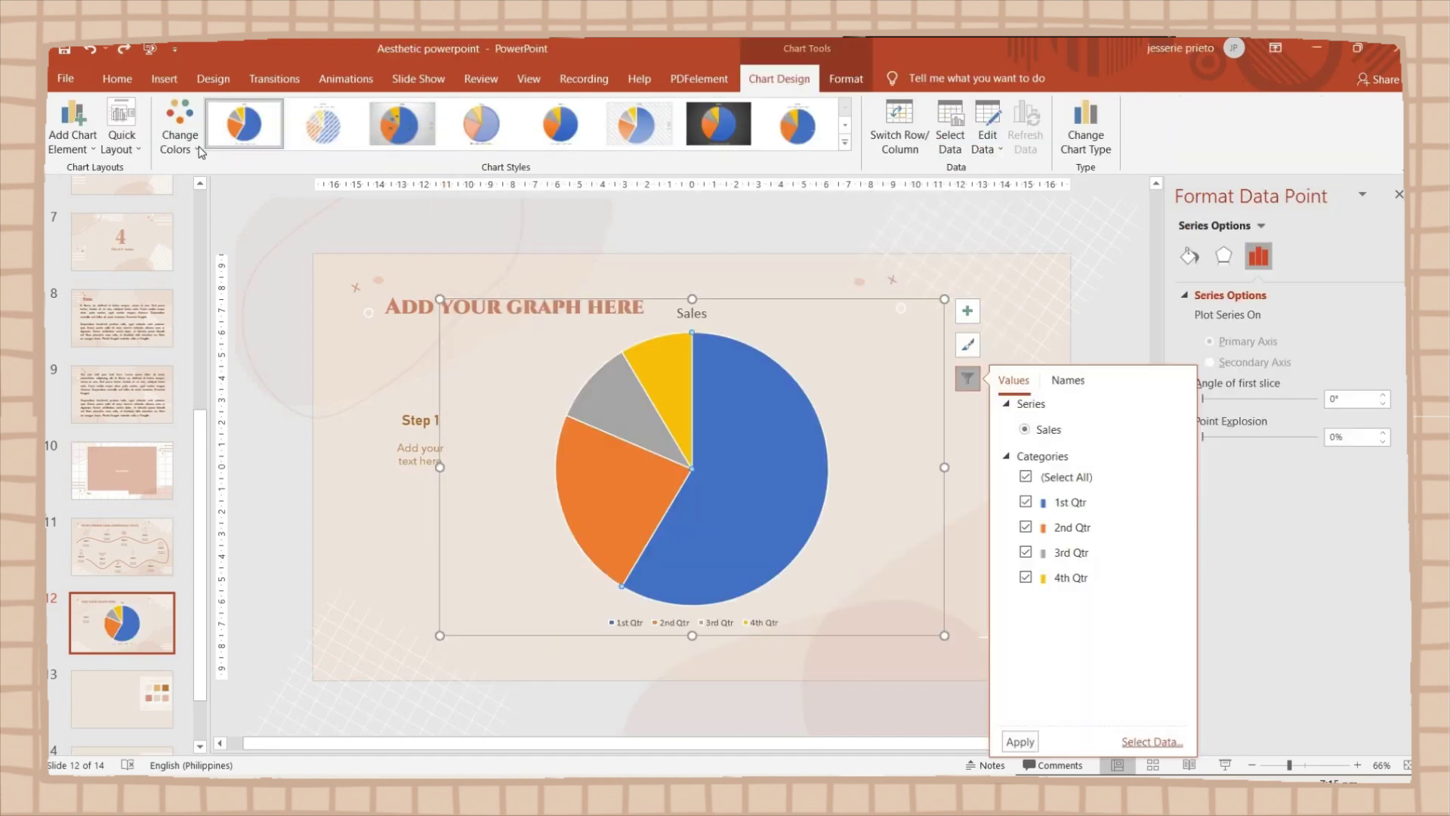
# Apply a monochromatic colour scheme and give the first slice a solid peach fill
pyautogui.click(196, 143)
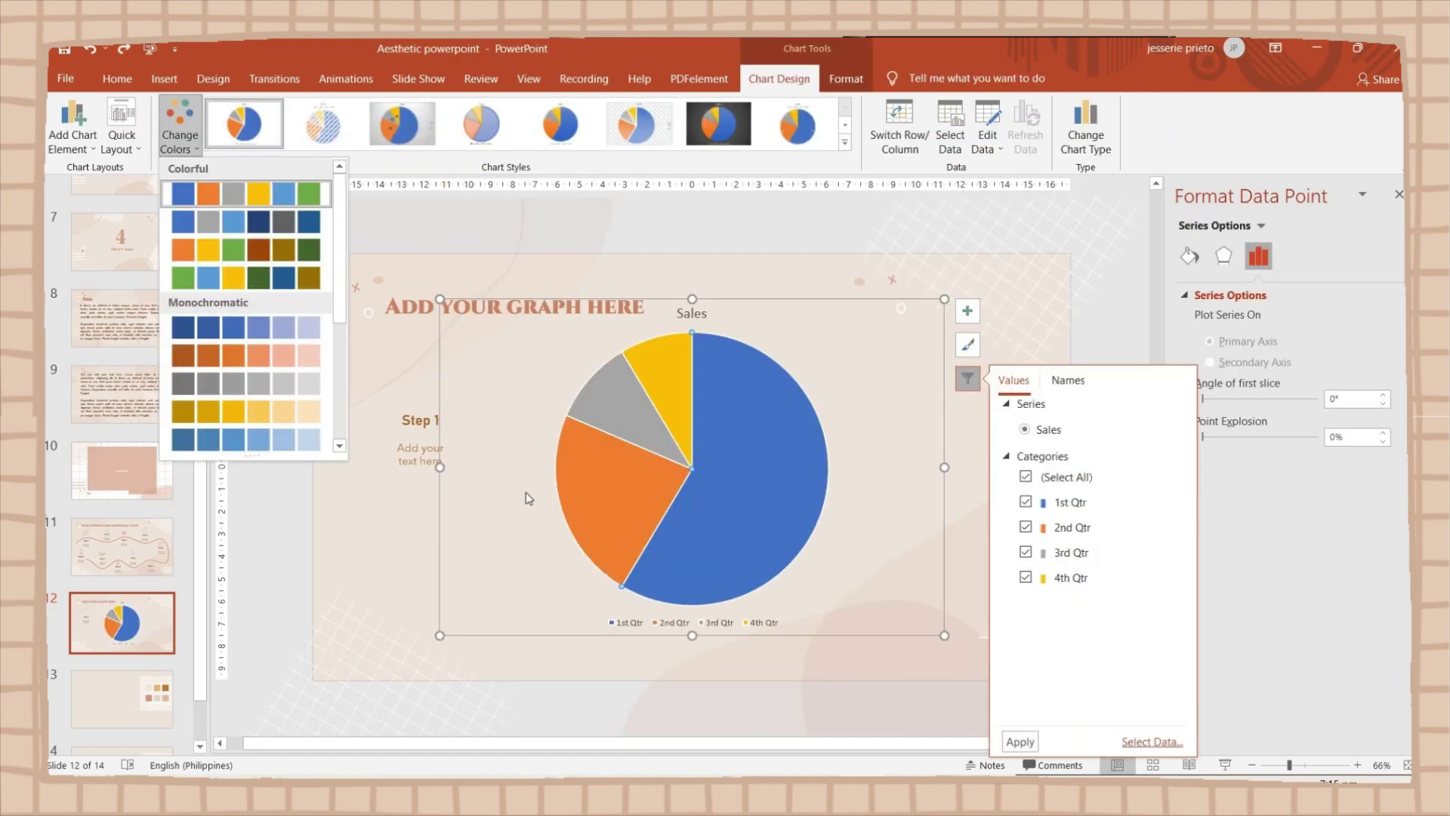
pyautogui.click(216, 326)
pyautogui.click(1189, 256)
pyautogui.click(1372, 480)
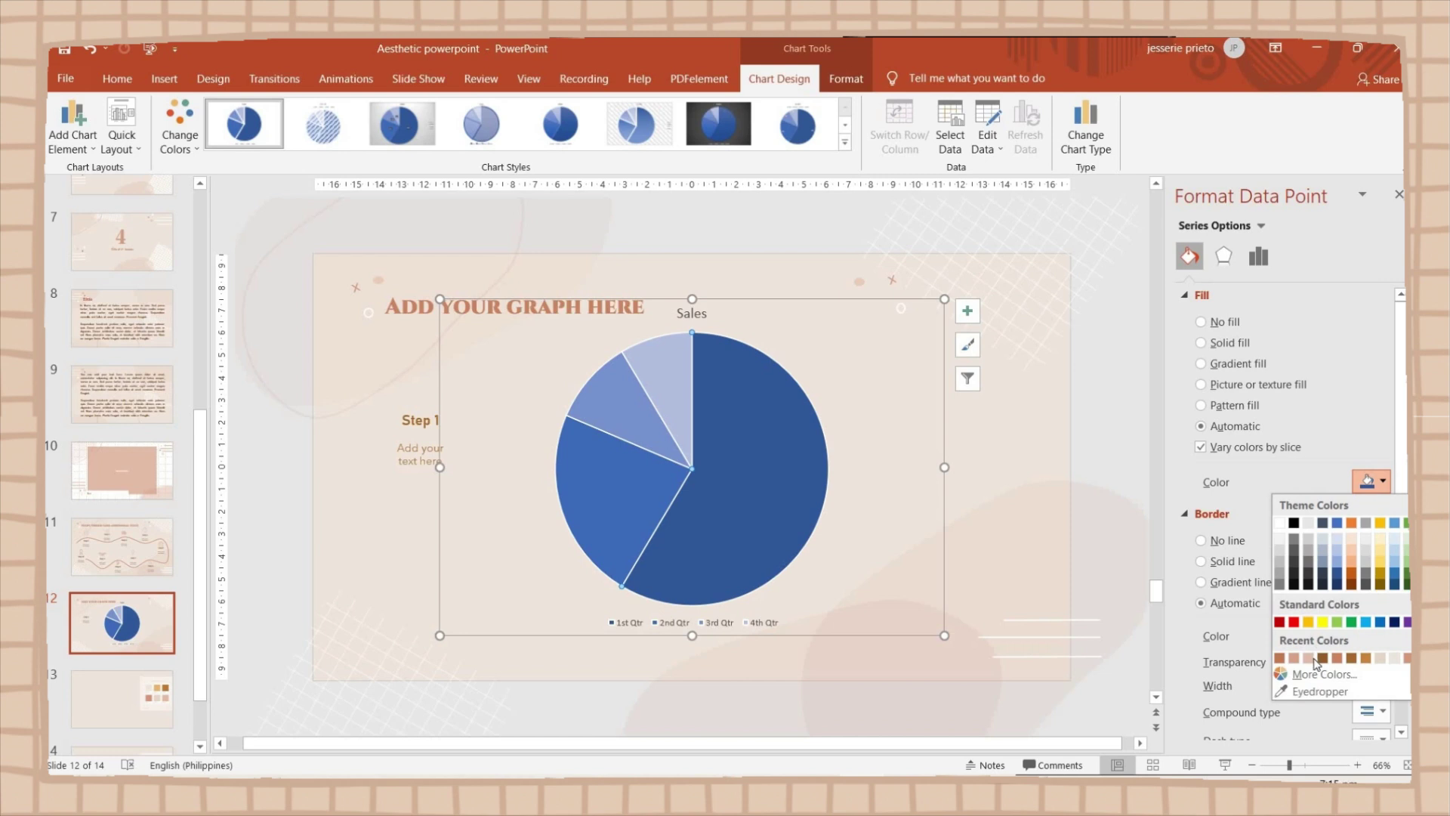
pyautogui.click(1316, 658)
pyautogui.click(1372, 481)
pyautogui.click(1293, 658)
# Recolour the remaining slices peach, gold, darker peach and light beige
pyautogui.click(1372, 481)
pyautogui.click(1293, 658)
pyautogui.click(1372, 481)
pyautogui.click(1324, 673)
pyautogui.click(819, 259)
pyautogui.click(596, 513)
pyautogui.click(1373, 481)
pyautogui.click(1308, 658)
pyautogui.click(1373, 481)
pyautogui.click(1324, 674)
pyautogui.click(819, 259)
# Delete the chart legend, then resize the plot area and shift the pie right
pyautogui.click(763, 624)
pyautogui.click(763, 623)
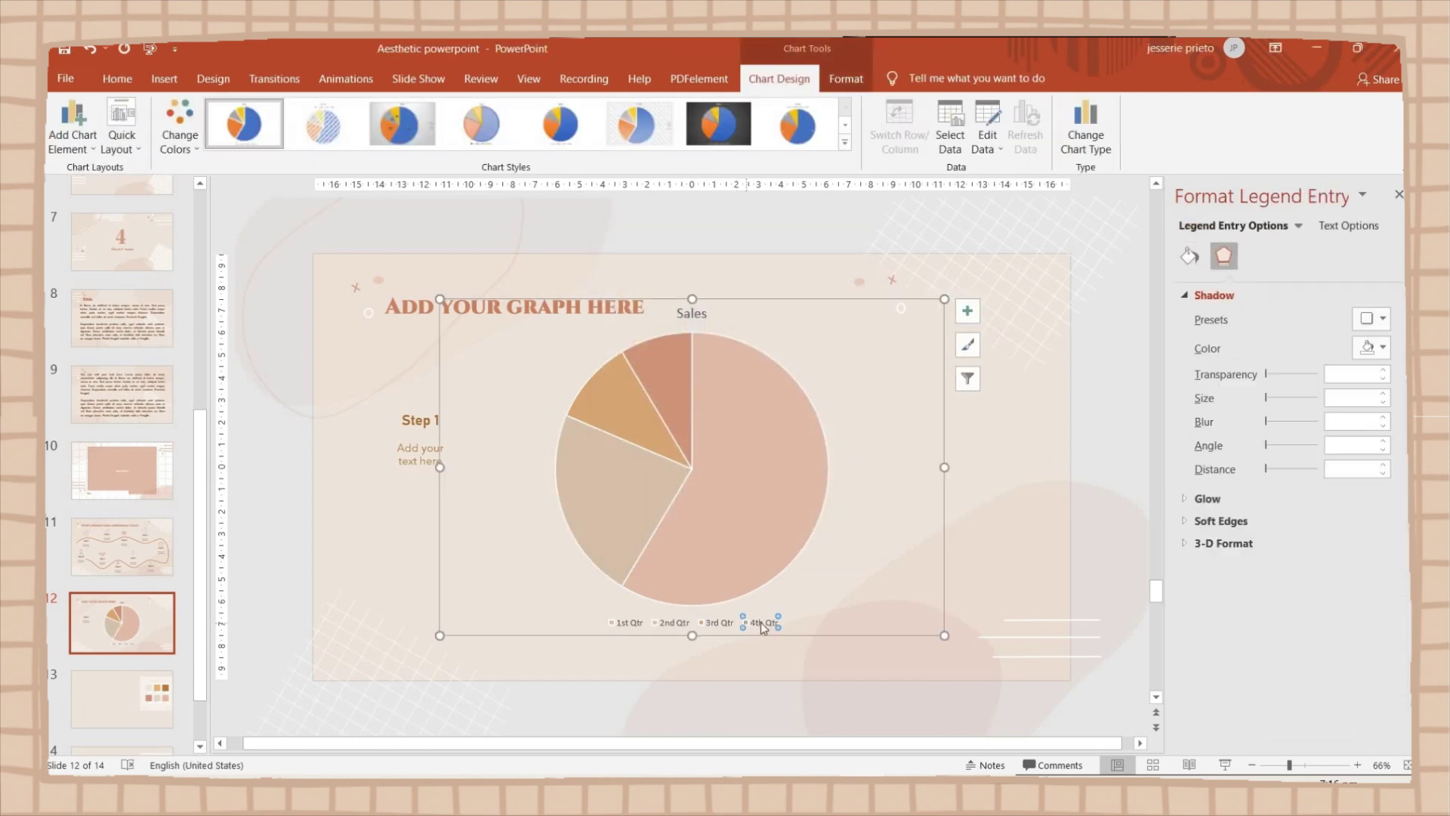
pyautogui.click(672, 631)
pyautogui.press('Delete')
pyautogui.click(701, 314)
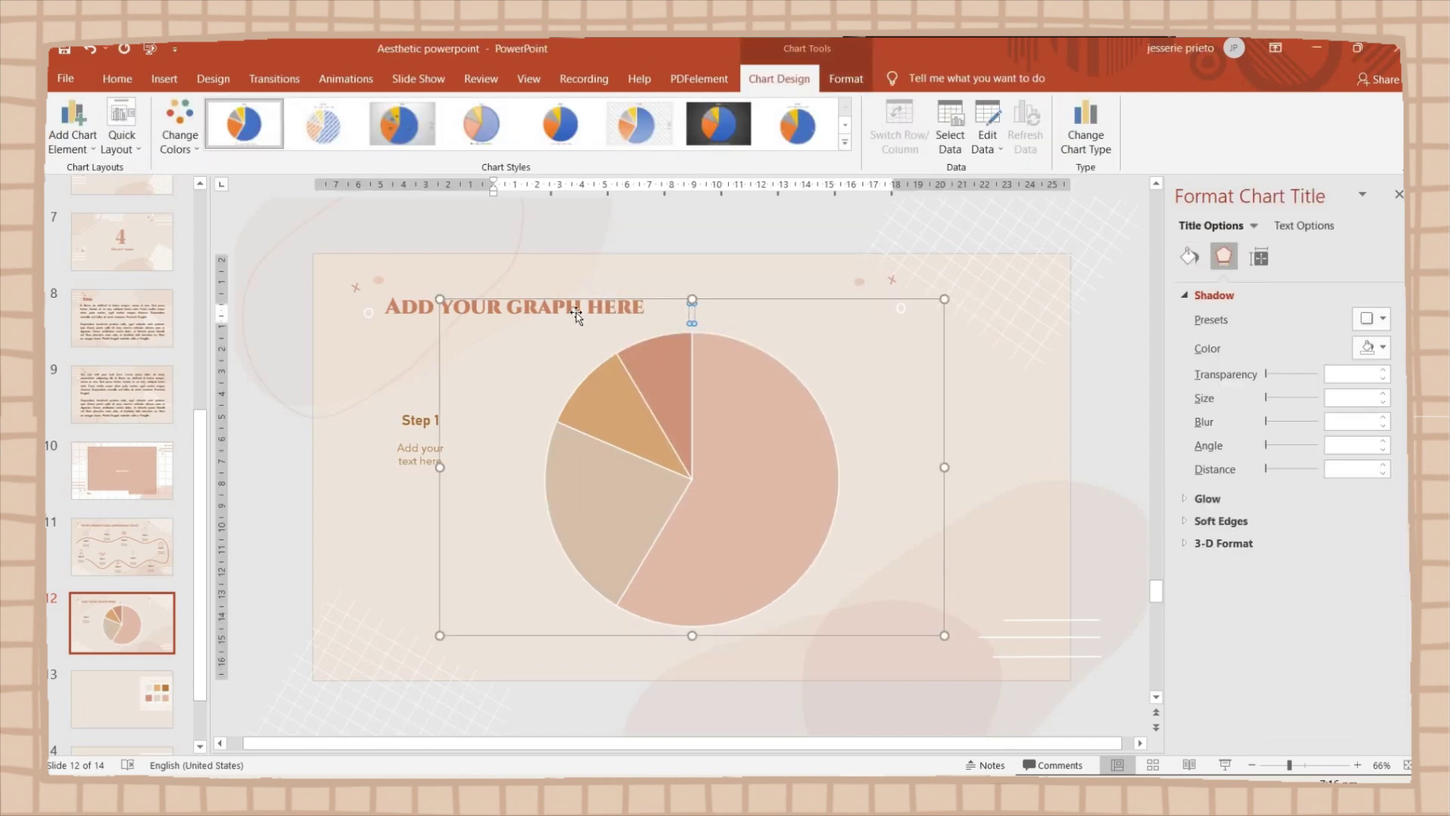
pyautogui.click(910, 602)
pyautogui.moveTo(910, 602); pyautogui.dragTo(815, 609)
pyautogui.click(786, 605)
pyautogui.moveTo(799, 544); pyautogui.dragTo(816, 542)
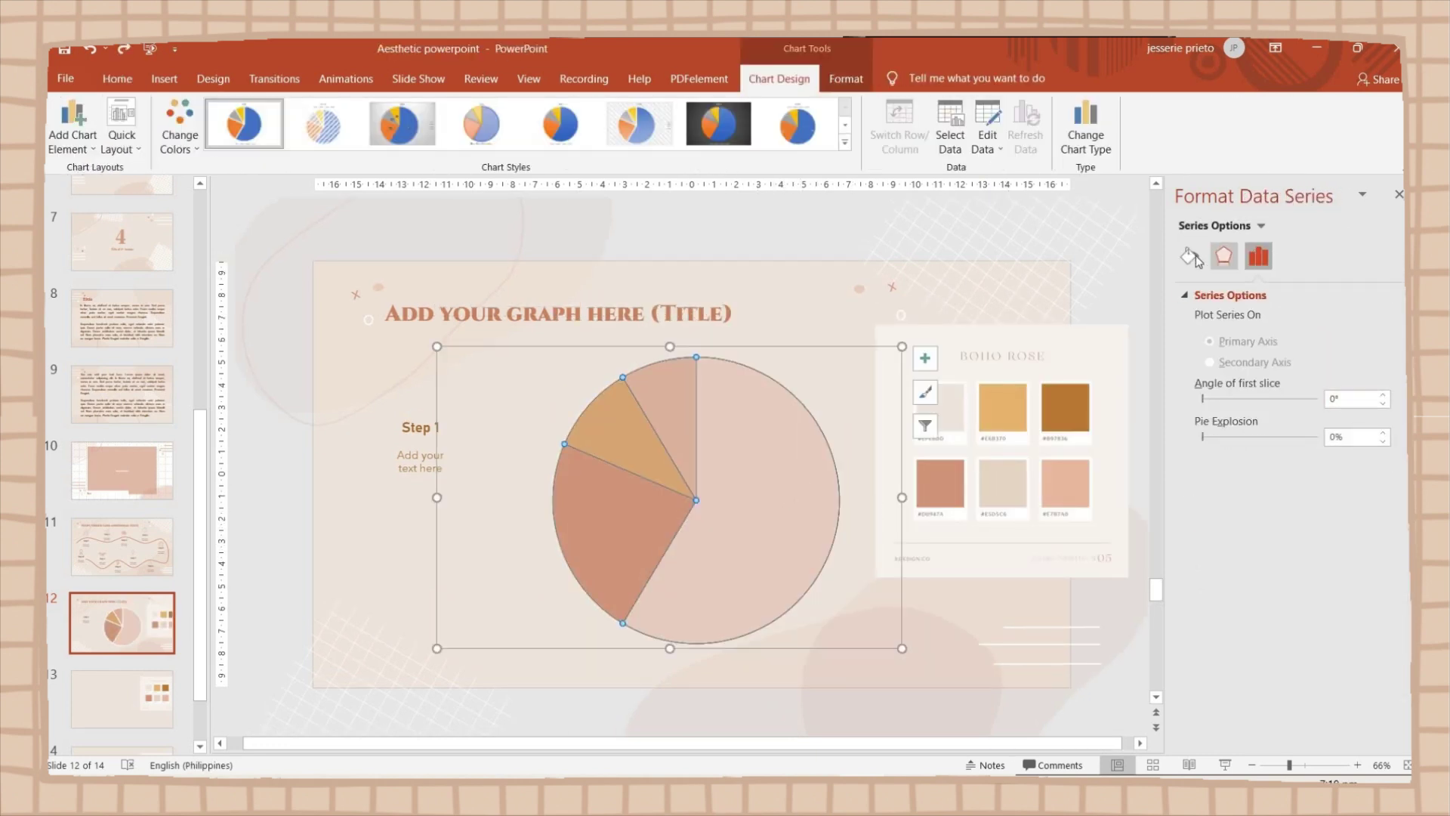
# Remove the border around the pie slices and recolour the percentage label text
pyautogui.click(1189, 257)
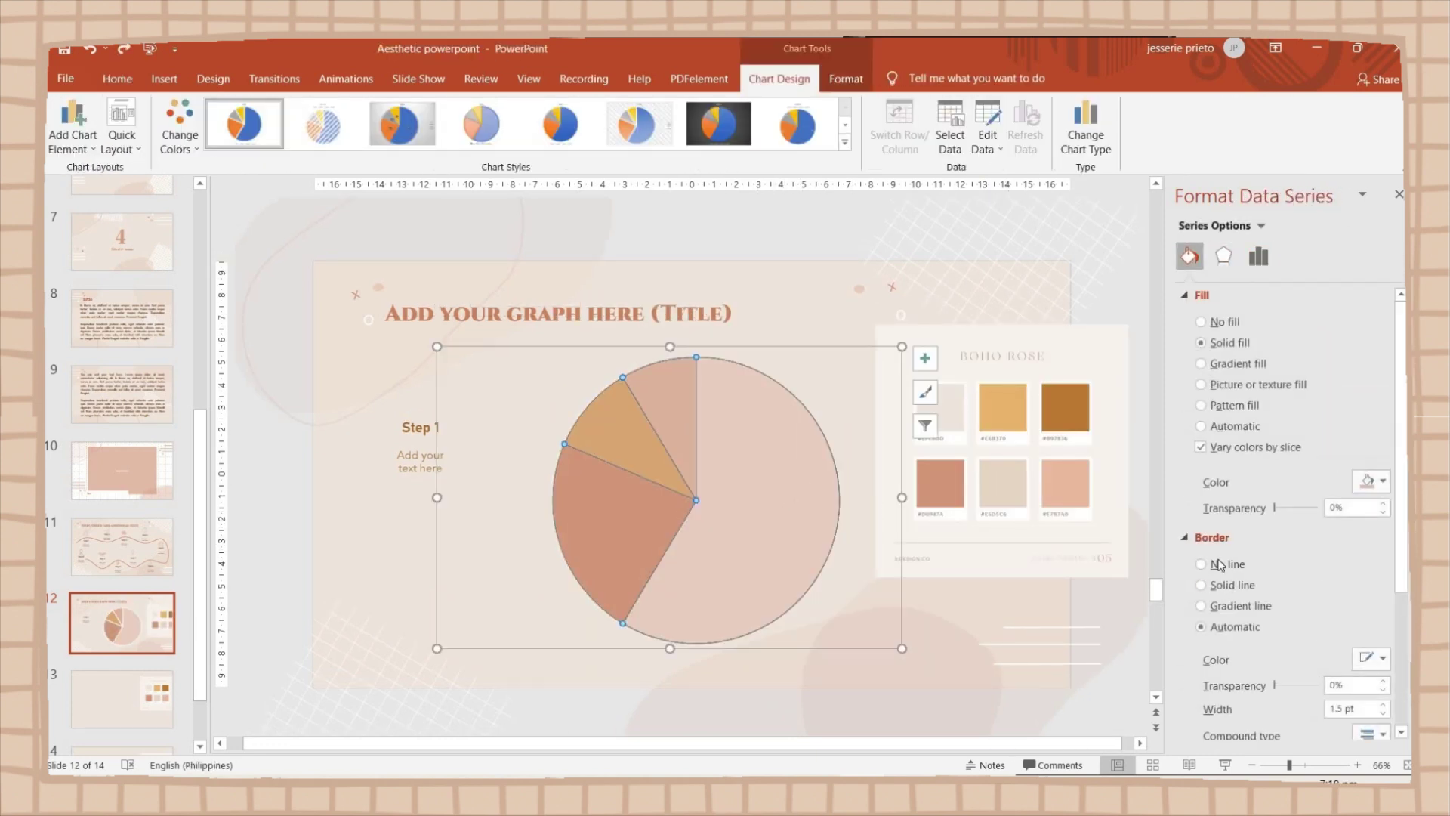
pyautogui.click(1201, 563)
pyautogui.click(559, 313)
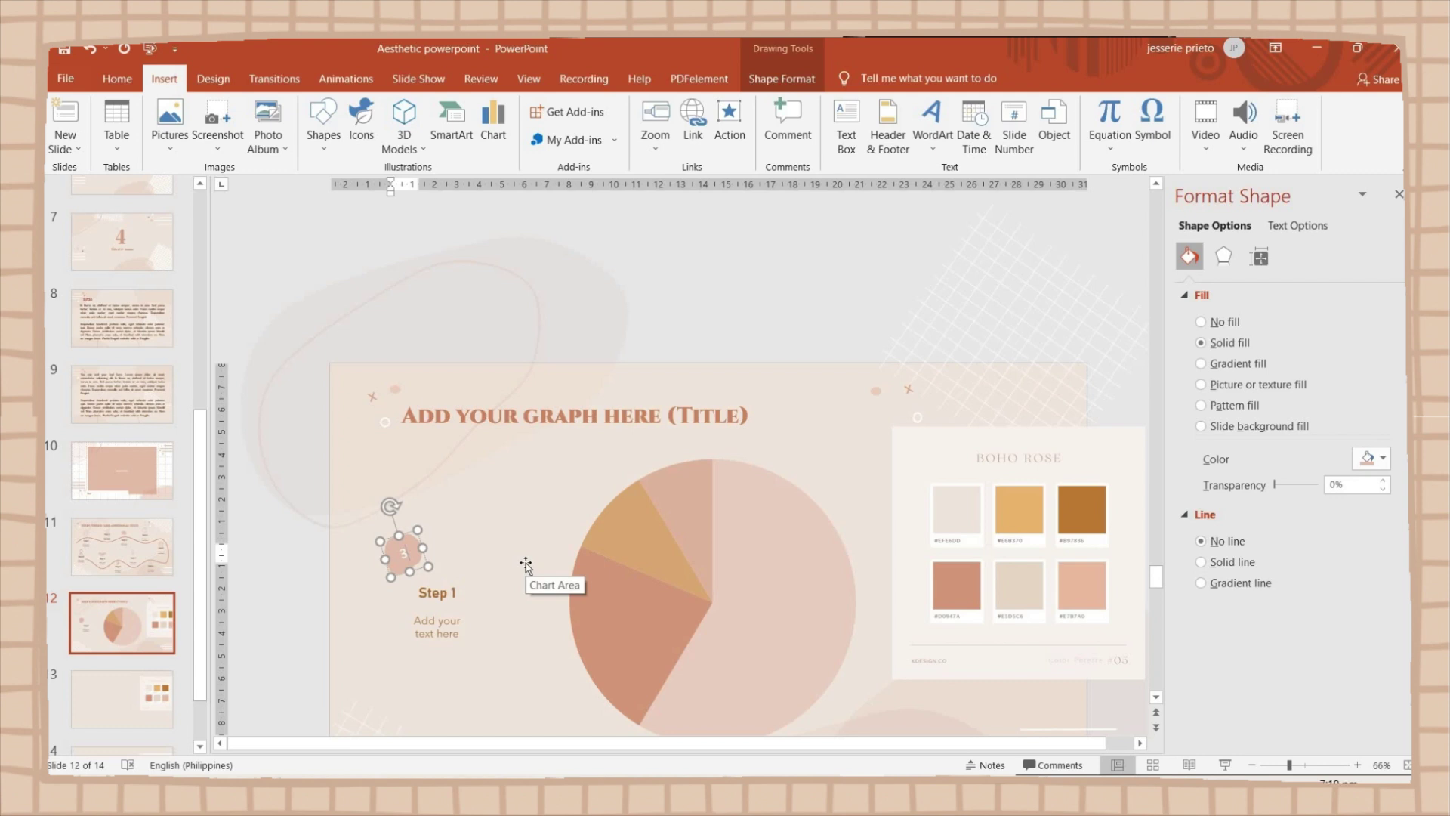
pyautogui.click(117, 79)
pyautogui.click(561, 140)
pyautogui.click(561, 318)
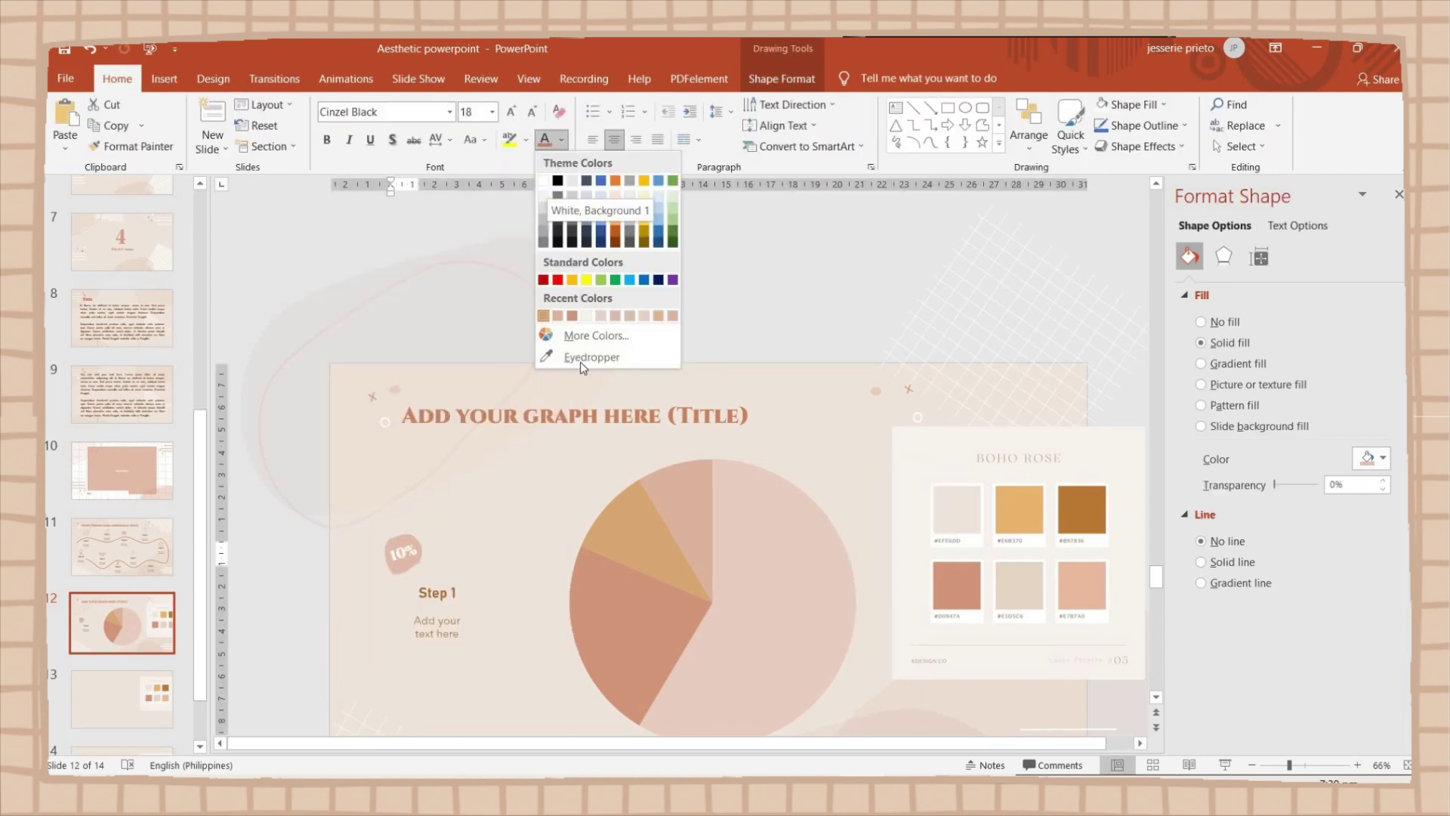
pyautogui.click(561, 317)
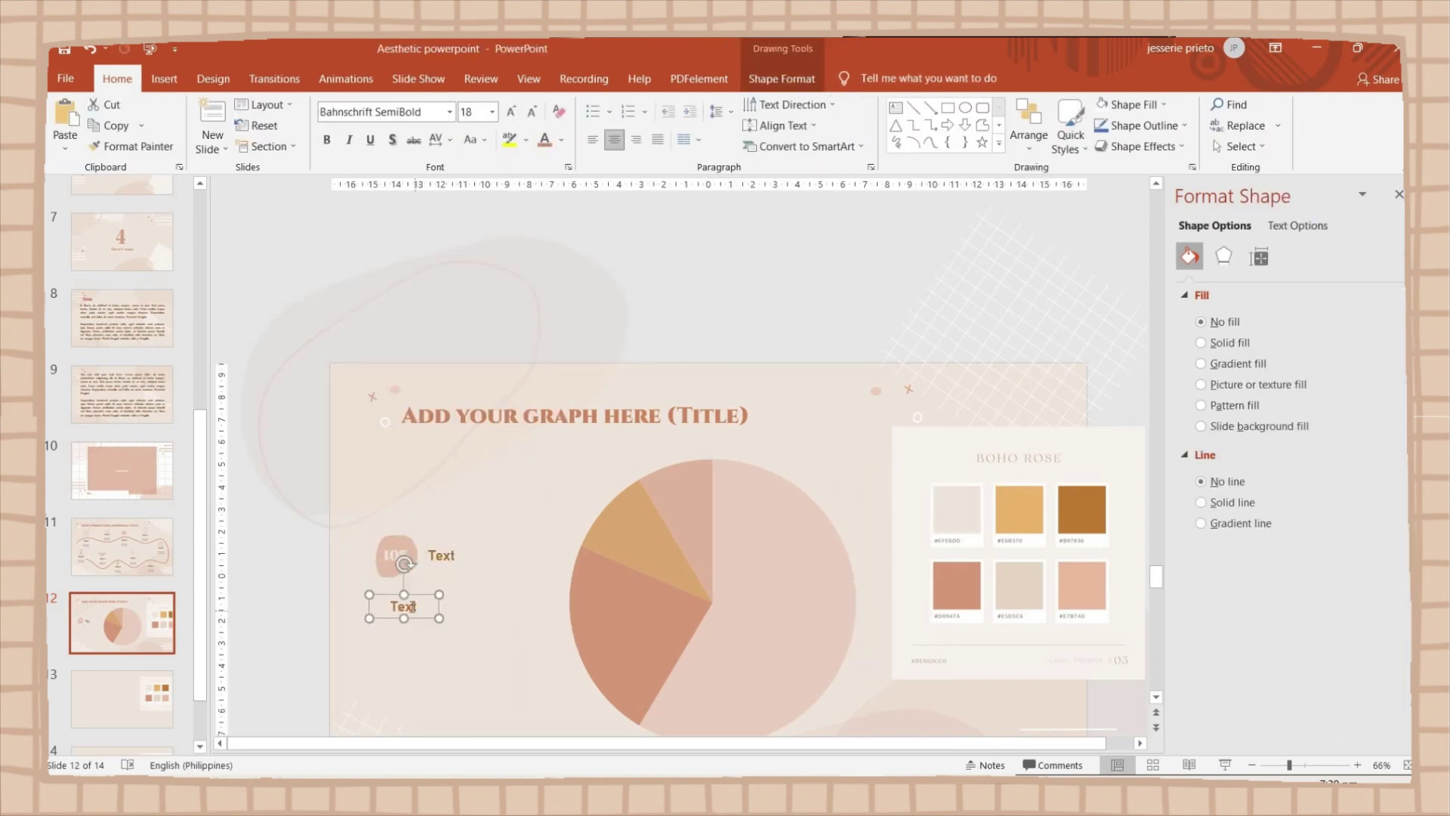
# Duplicate the circle, Text and explanation entry twice, lining the copies up in a column
pyautogui.doubleClick(404, 607)
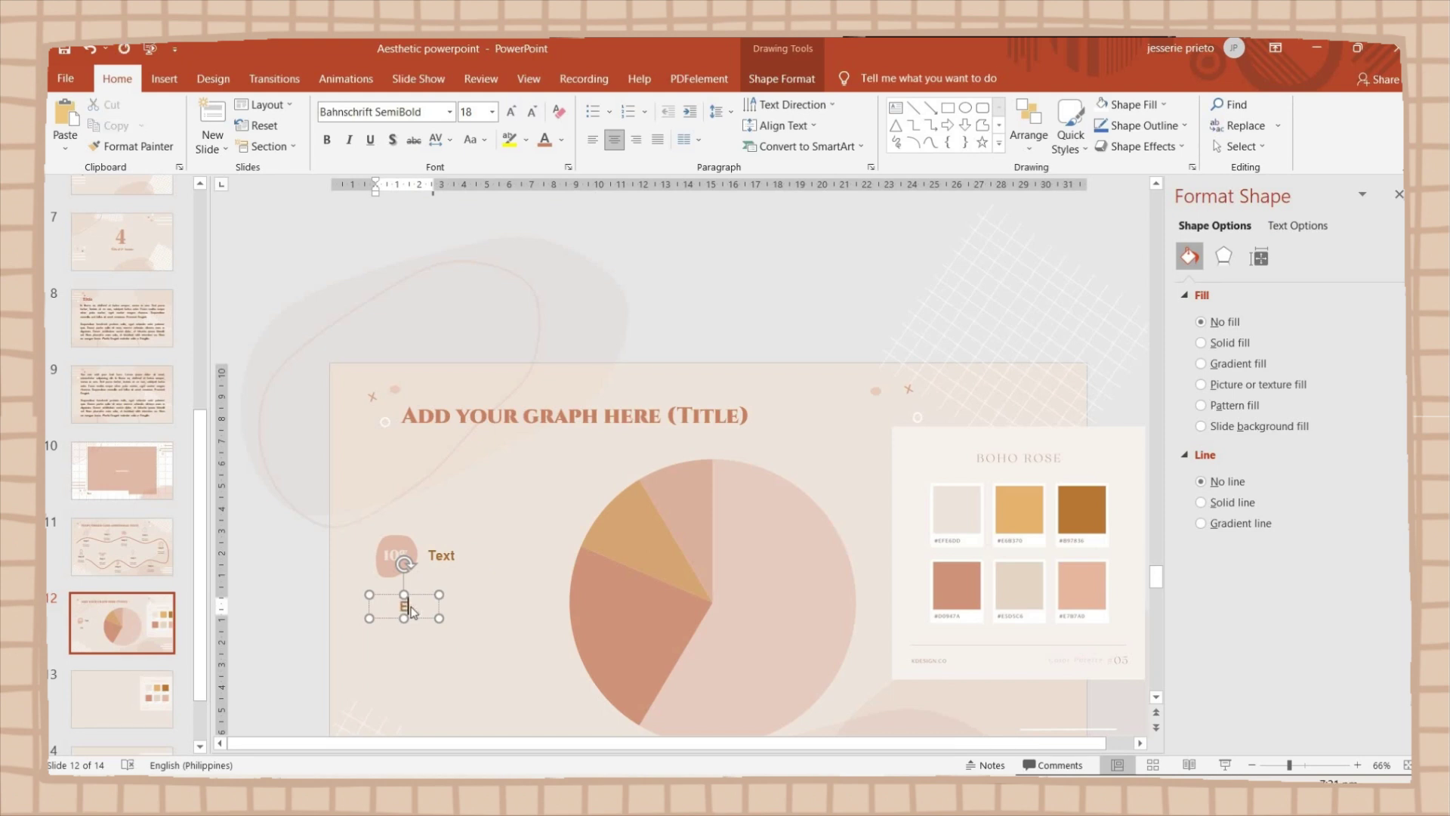
pyautogui.hotkey('ctrl', 'z')
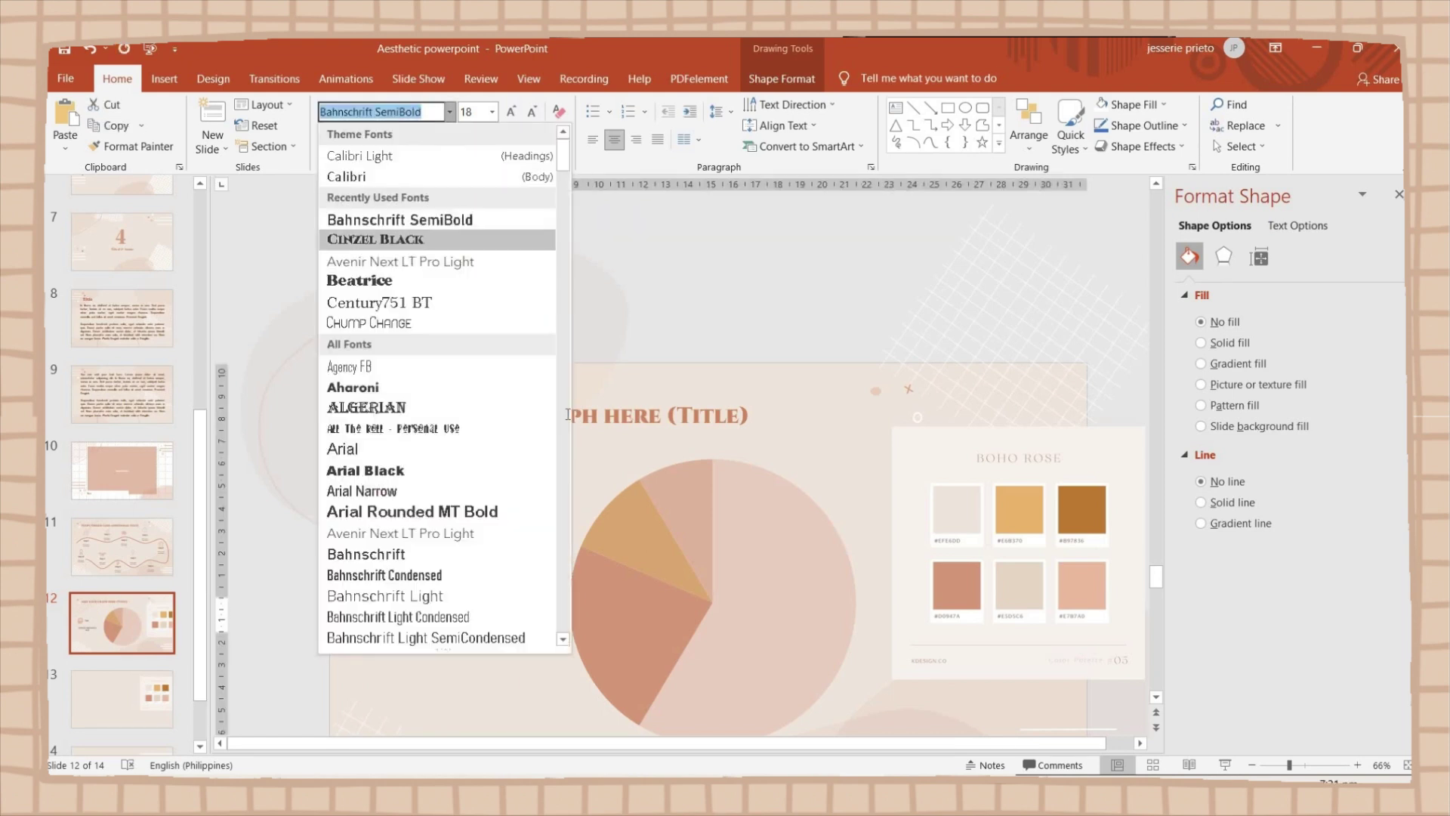
pyautogui.click(451, 557)
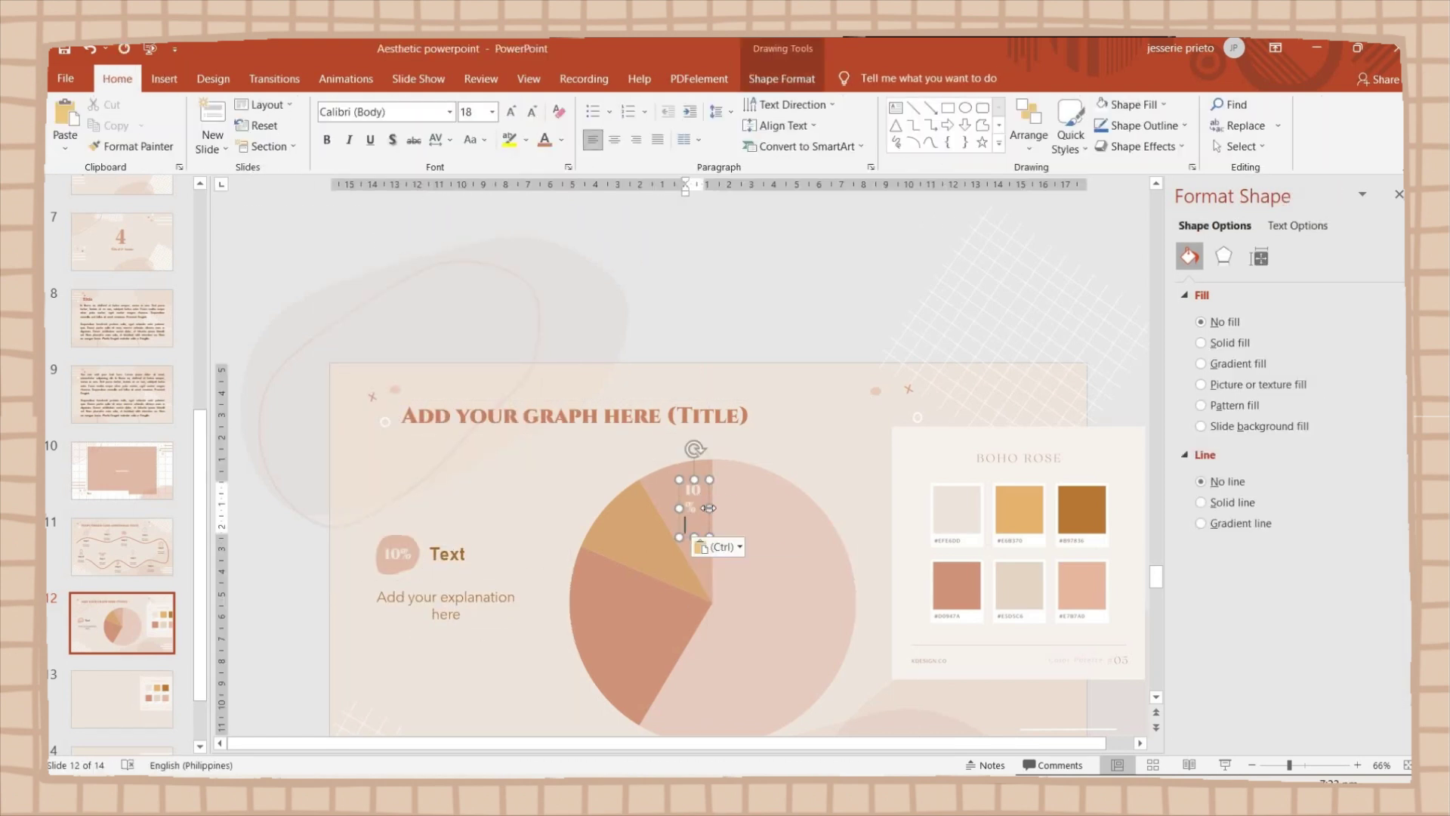
pyautogui.click(436, 570)
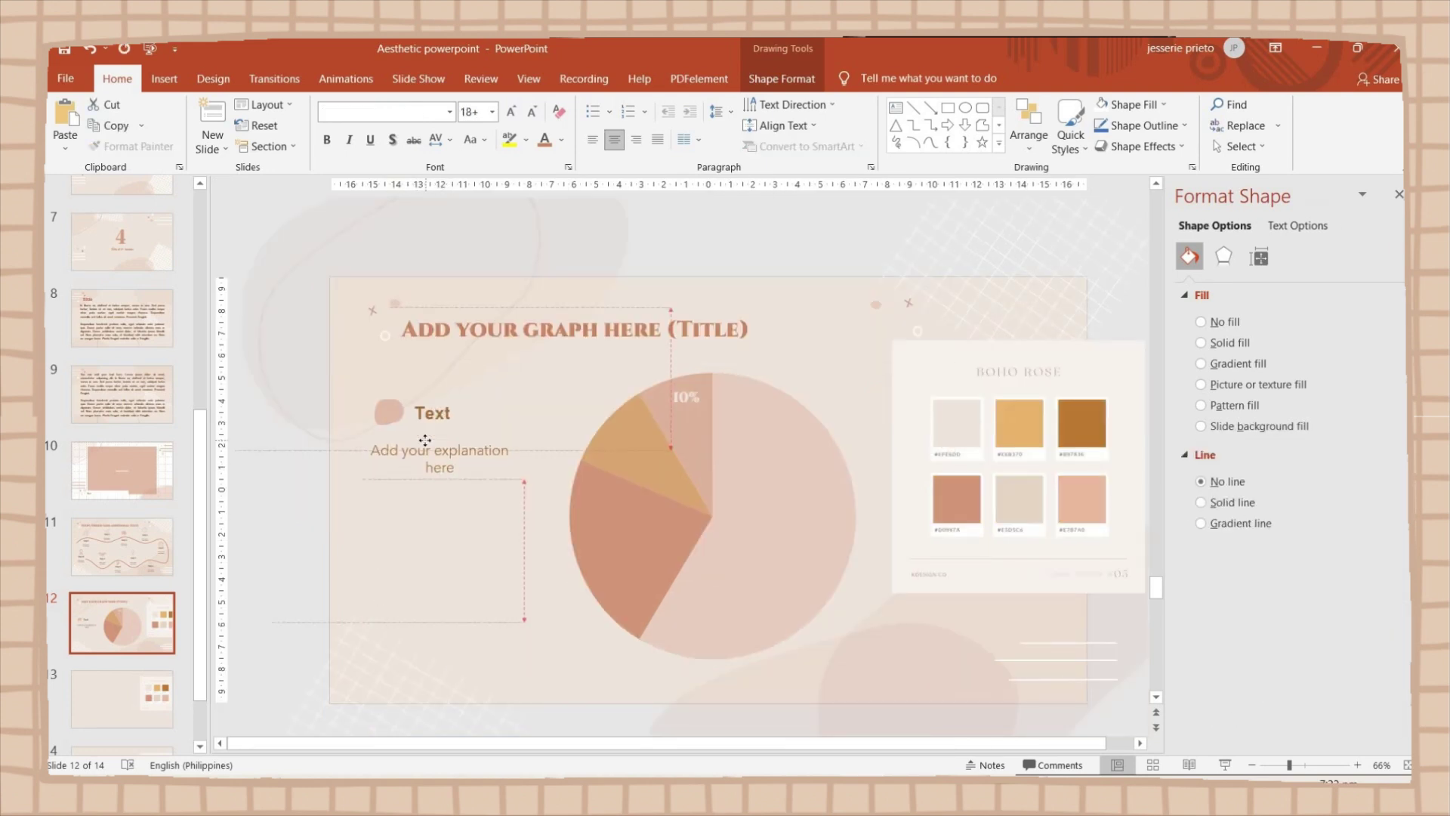
pyautogui.keyDown('shift'); pyautogui.click(391, 432); pyautogui.keyUp('shift')
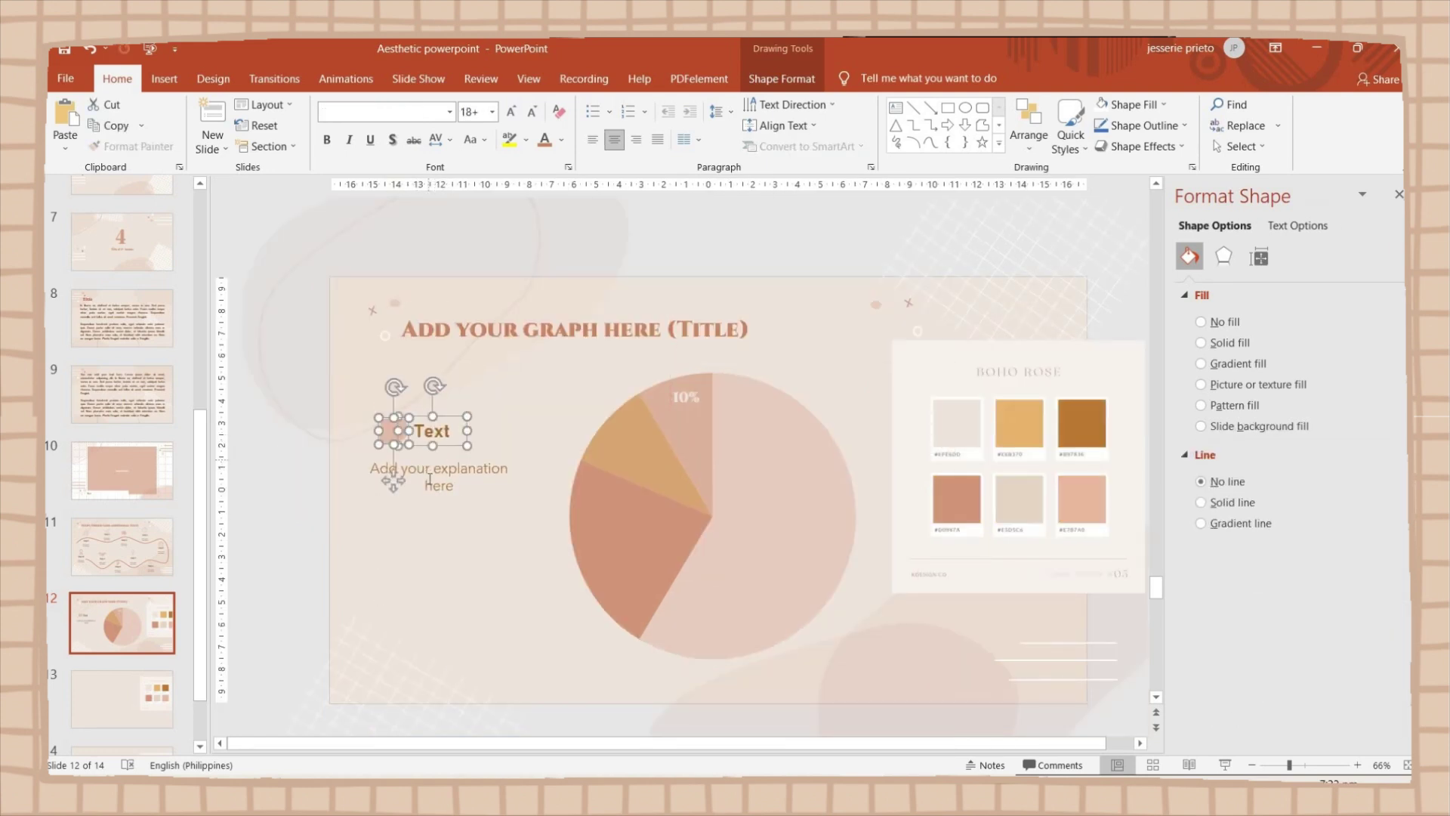
pyautogui.hotkey('ctrl', 'd')
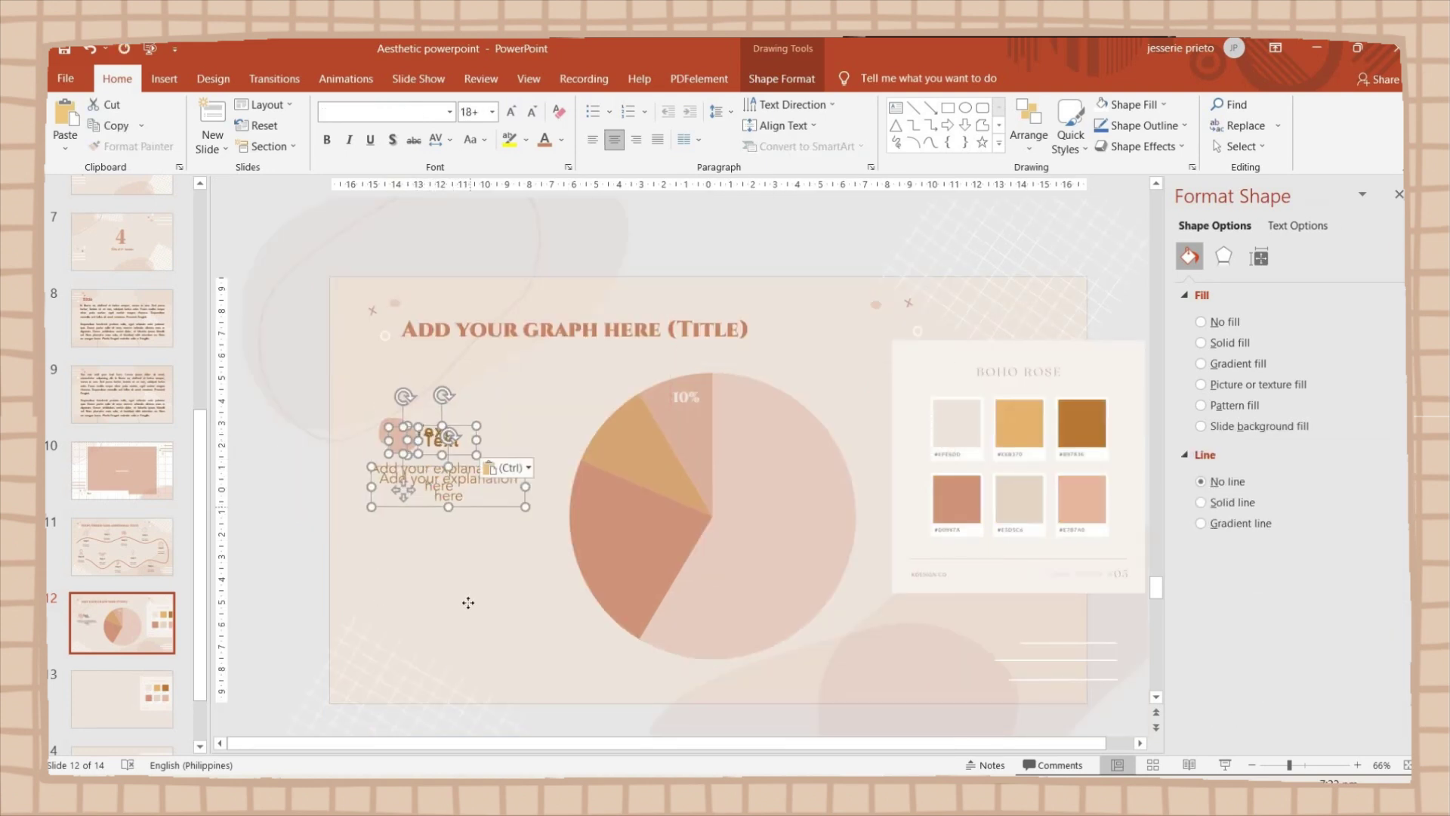
pyautogui.moveTo(463, 601); pyautogui.dragTo(453, 591)
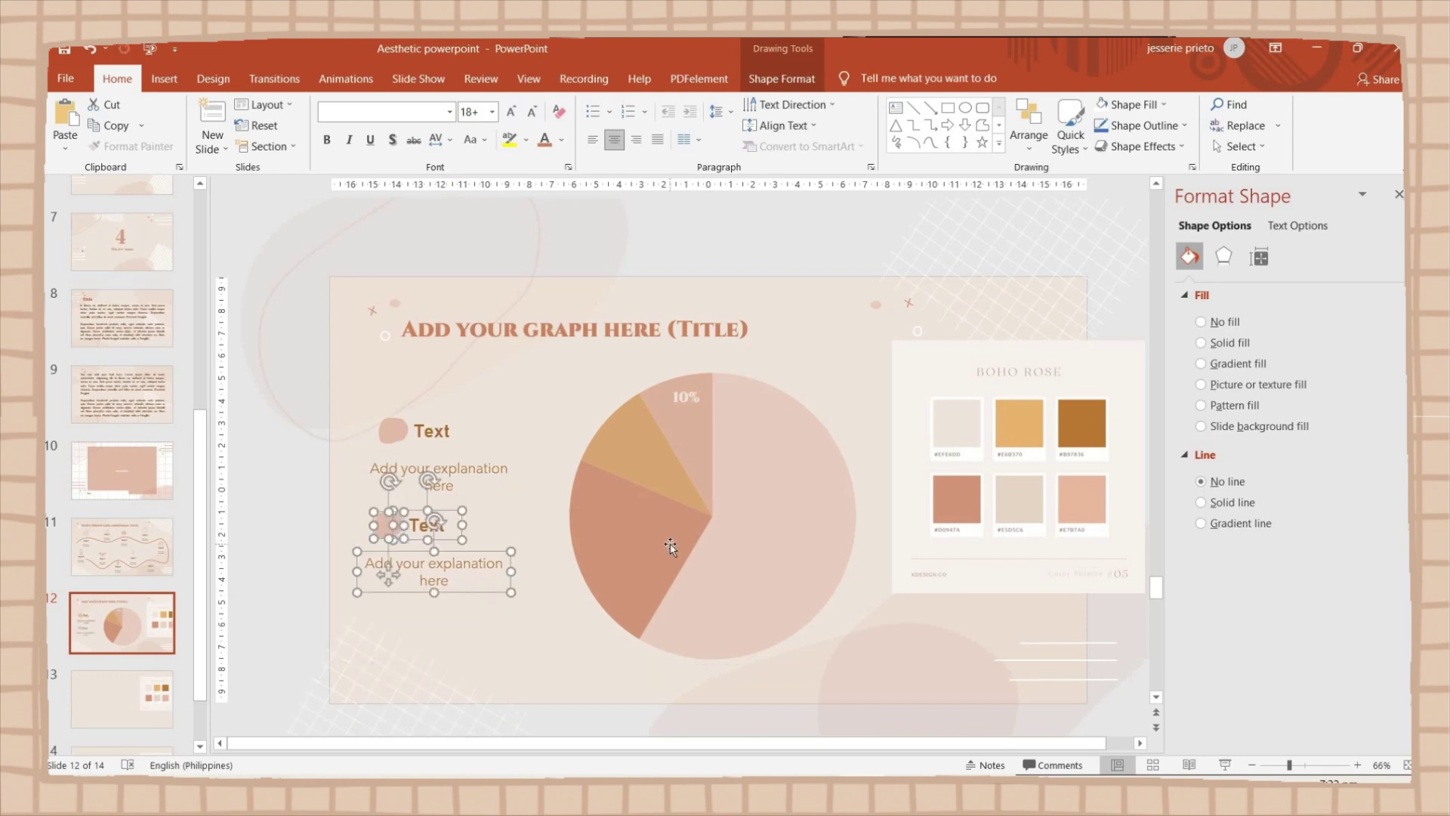
pyautogui.hotkey('ctrl', 'd')
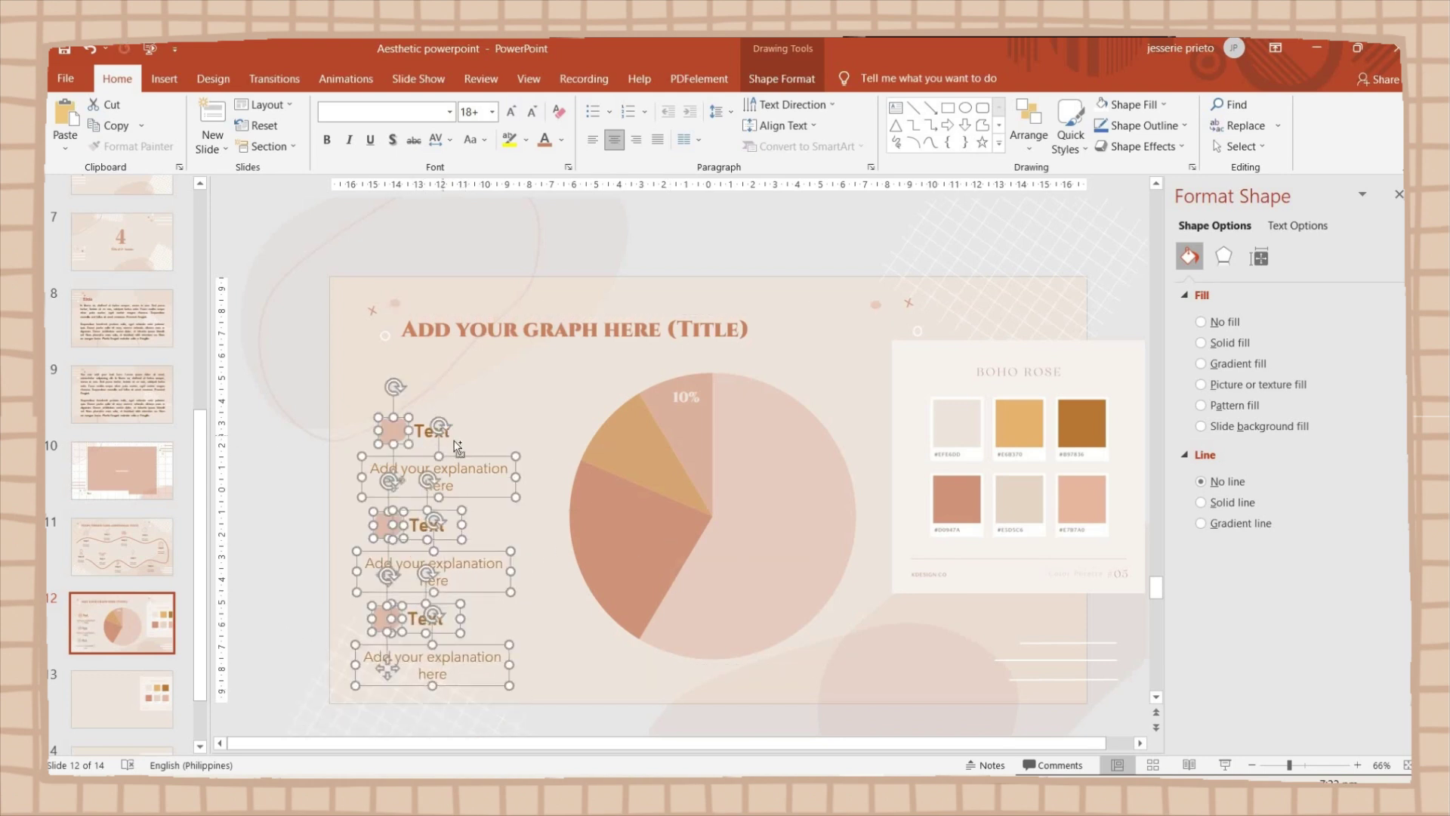
pyautogui.moveTo(387, 668); pyautogui.dragTo(461, 618)
# Add a fourth entry and shift all four entries right beside the pie
pyautogui.click(400, 499)
pyautogui.click(402, 601)
pyautogui.hotkey('ctrl', 'd')
pyautogui.moveTo(363, 336); pyautogui.dragTo(486, 658)
pyautogui.click(608, 533)
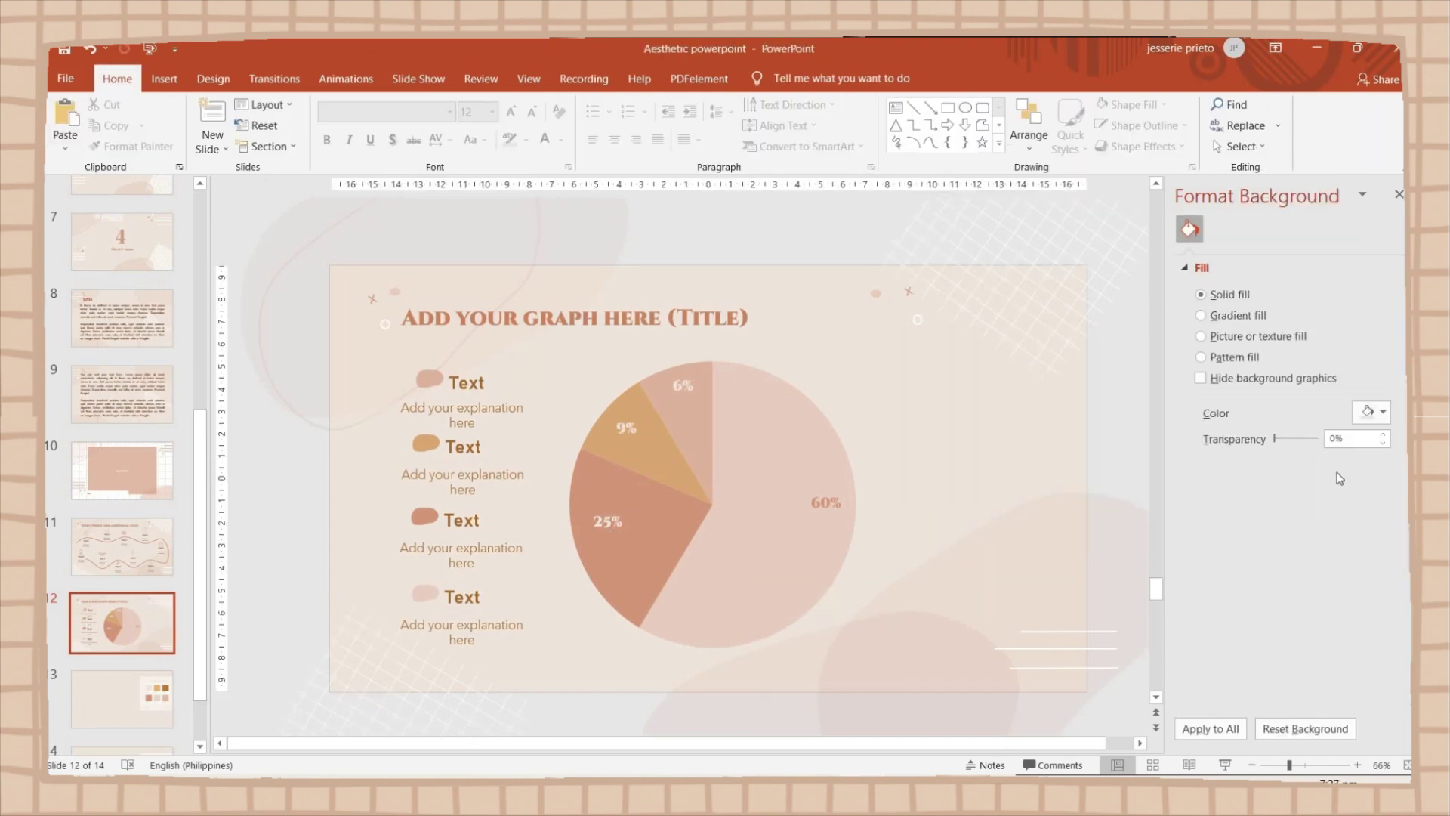
pyautogui.click(135, 689)
pyautogui.click(121, 546)
pyautogui.click(573, 241)
# Make slide 13's background blob visible pink and rotate it into position
pyautogui.click(153, 625)
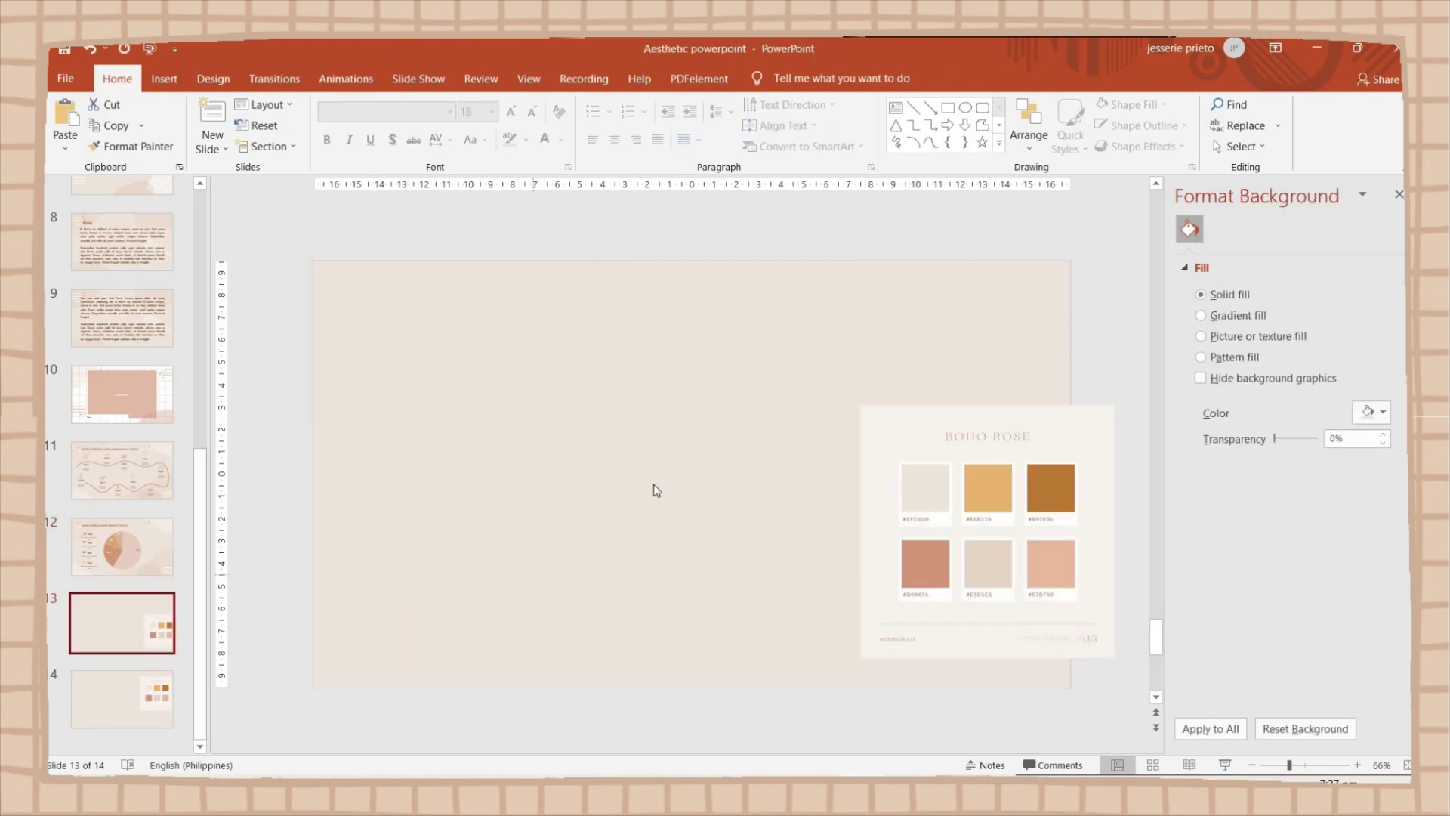
pyautogui.click(687, 451)
pyautogui.hotkey('ctrl', 'z')
pyautogui.click(624, 637)
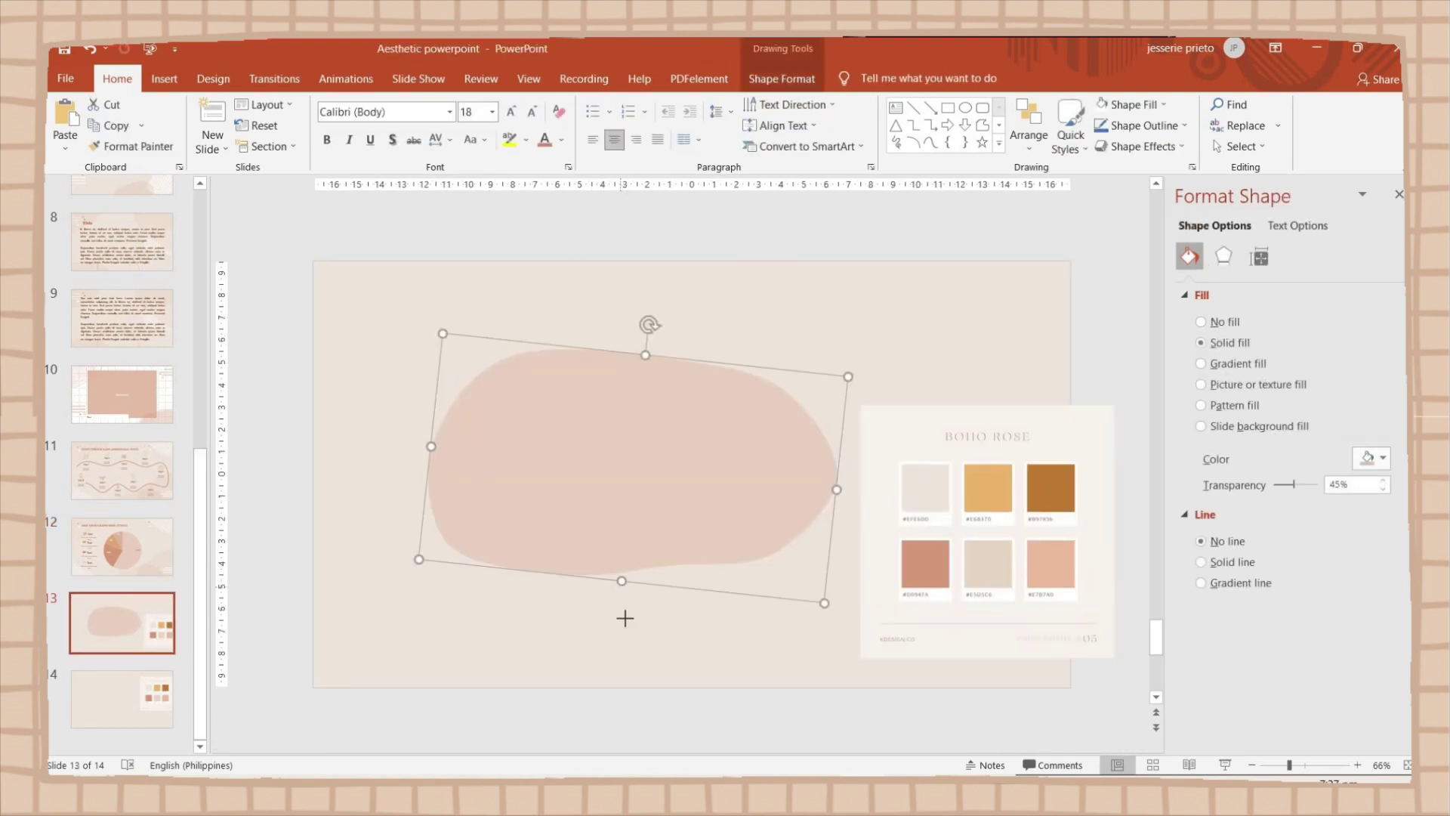
pyautogui.moveTo(625, 637); pyautogui.dragTo(824, 533)
# Add a quote text box on the blob in Avenir Next LT Pro Light at 28 pt
pyautogui.hotkey('alt', 'n')
pyautogui.press('x')
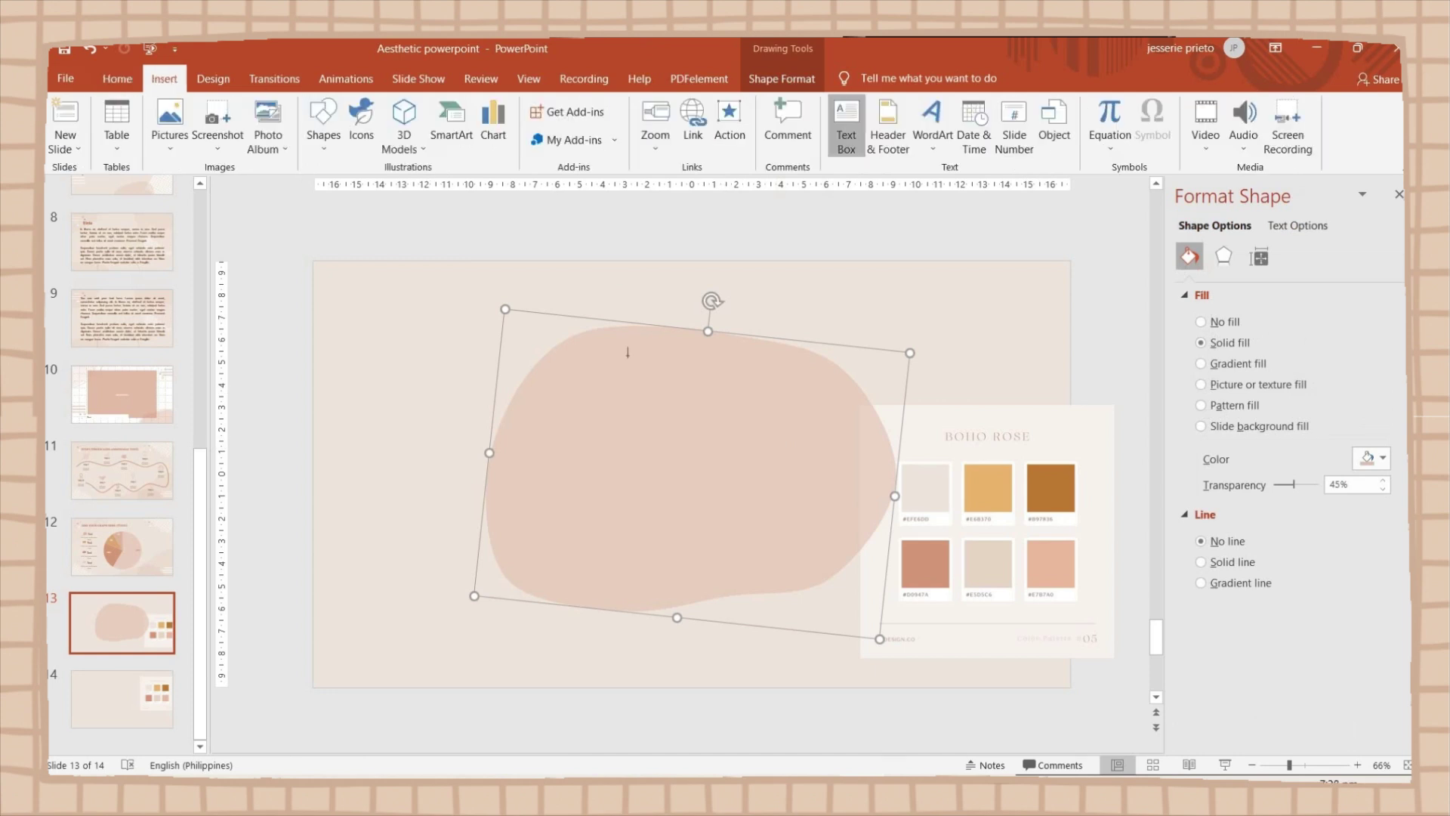
pyautogui.moveTo(739, 480); pyautogui.dragTo(738, 474)
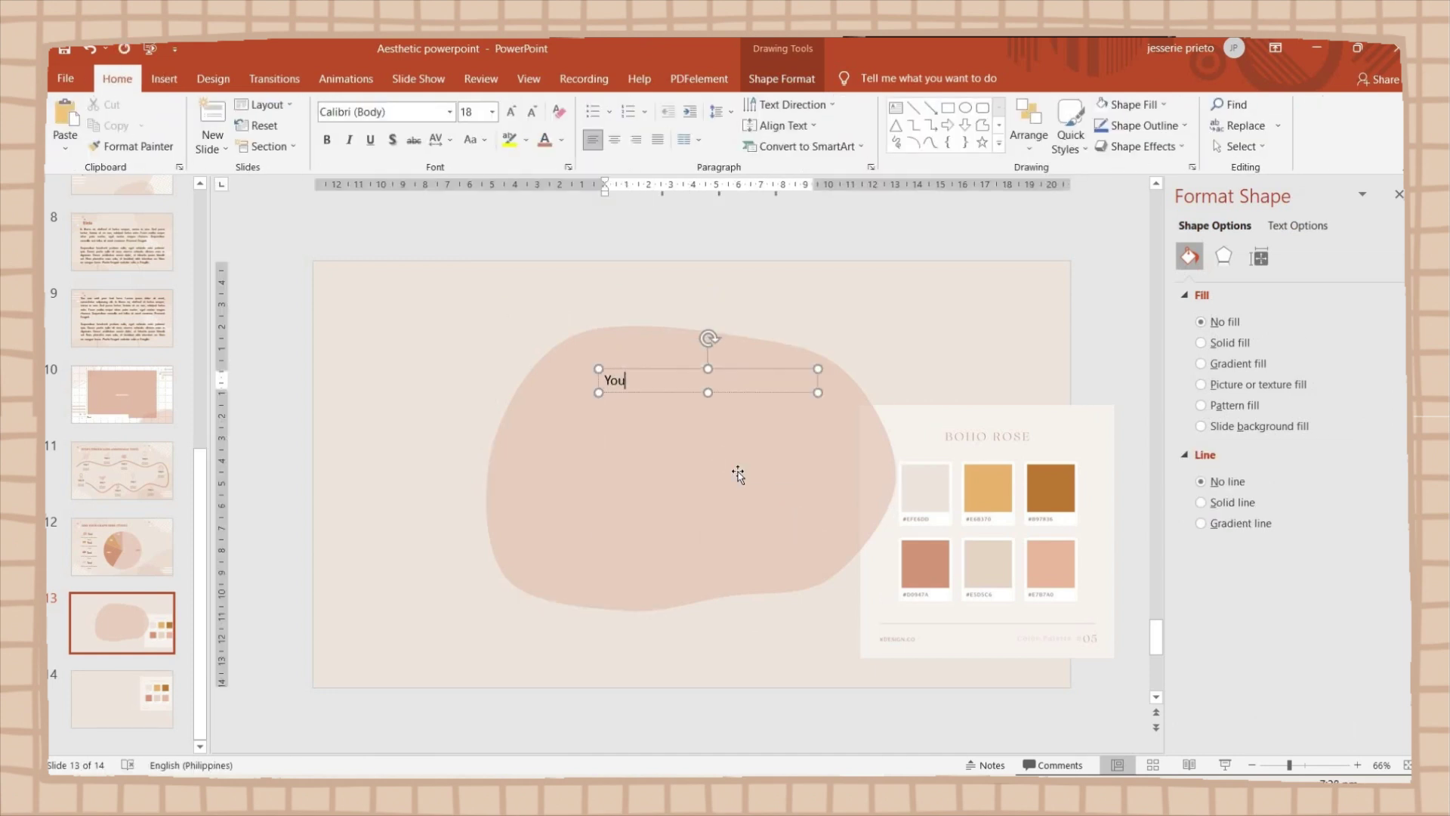
pyautogui.click(450, 112)
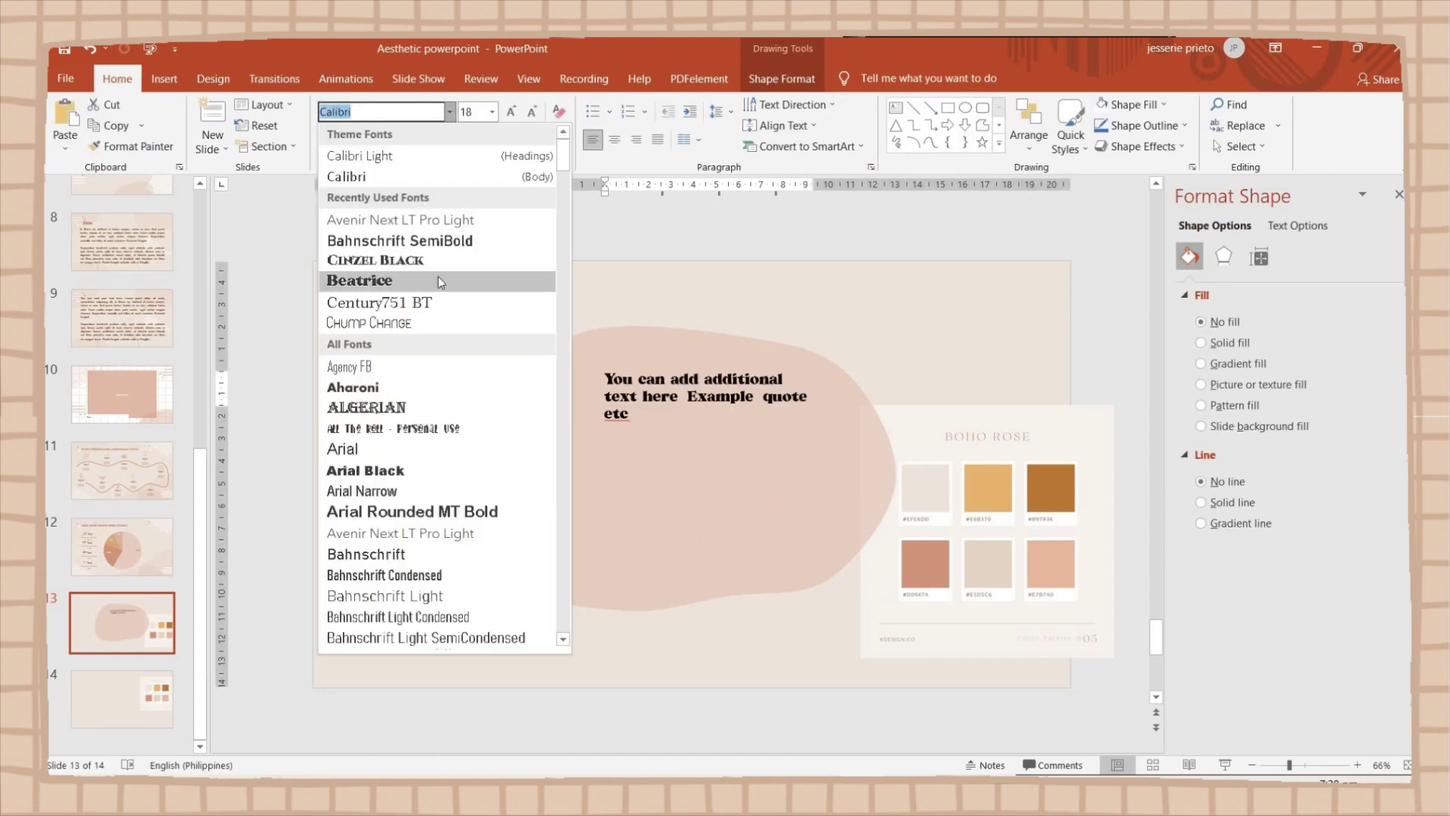
pyautogui.scroll(-2, 463, 491)
pyautogui.click(400, 408)
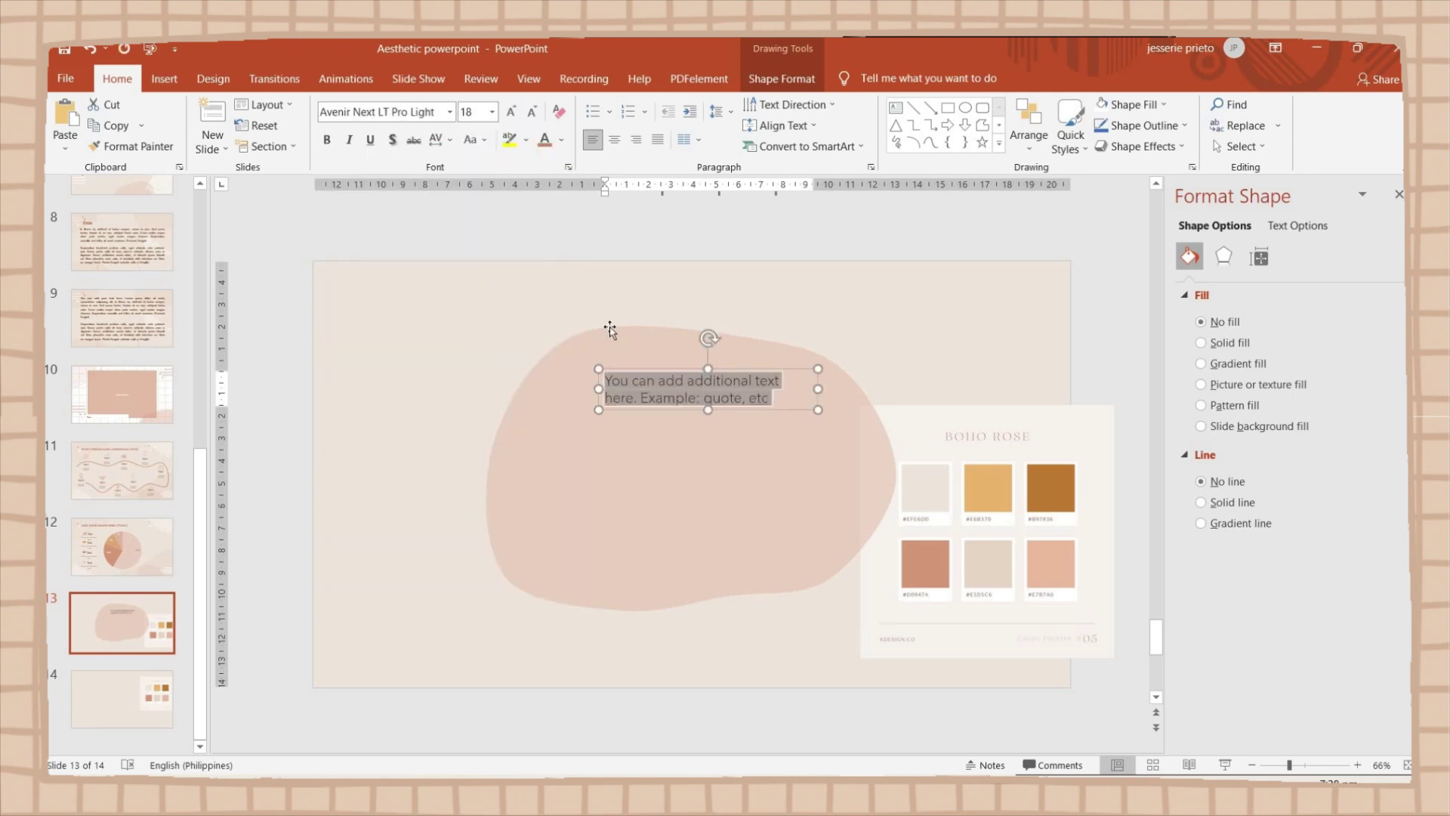
pyautogui.hotkey('ctrl', 'a')
pyautogui.hotkey('ctrl', 'shift', '.')
pyautogui.hotkey('ctrl', 'shift', '.')
pyautogui.hotkey('ctrl', 'shift', '.')
pyautogui.click(823, 544)
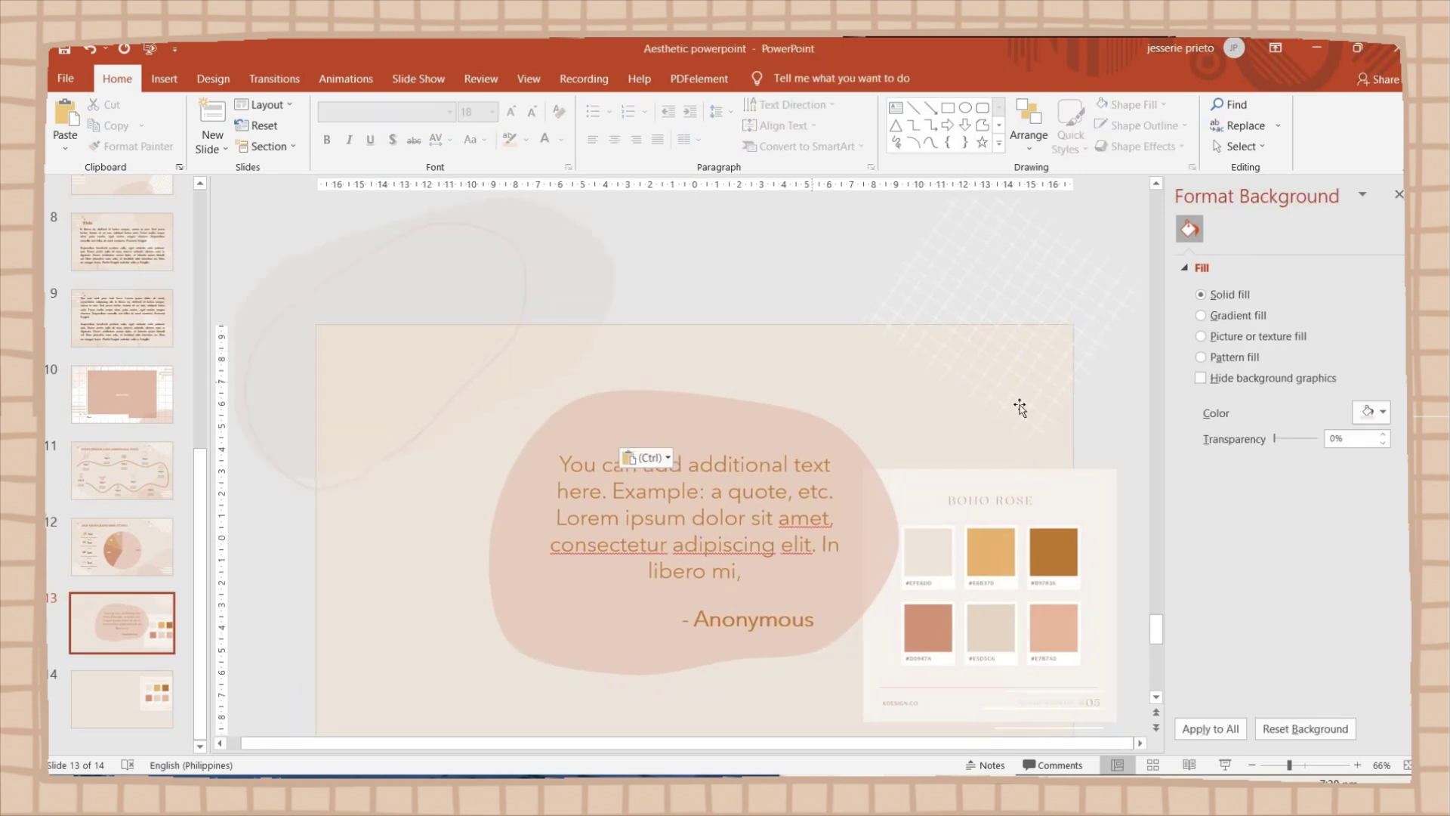
# Tidy the decorations and draw a pink rectangle bar below the quote
pyautogui.scroll(-1, 1026, 421)
pyautogui.hotkey('ctrl', 'z')
pyautogui.hotkey('ctrl', 'z')
pyautogui.hotkey('ctrl', 'z')
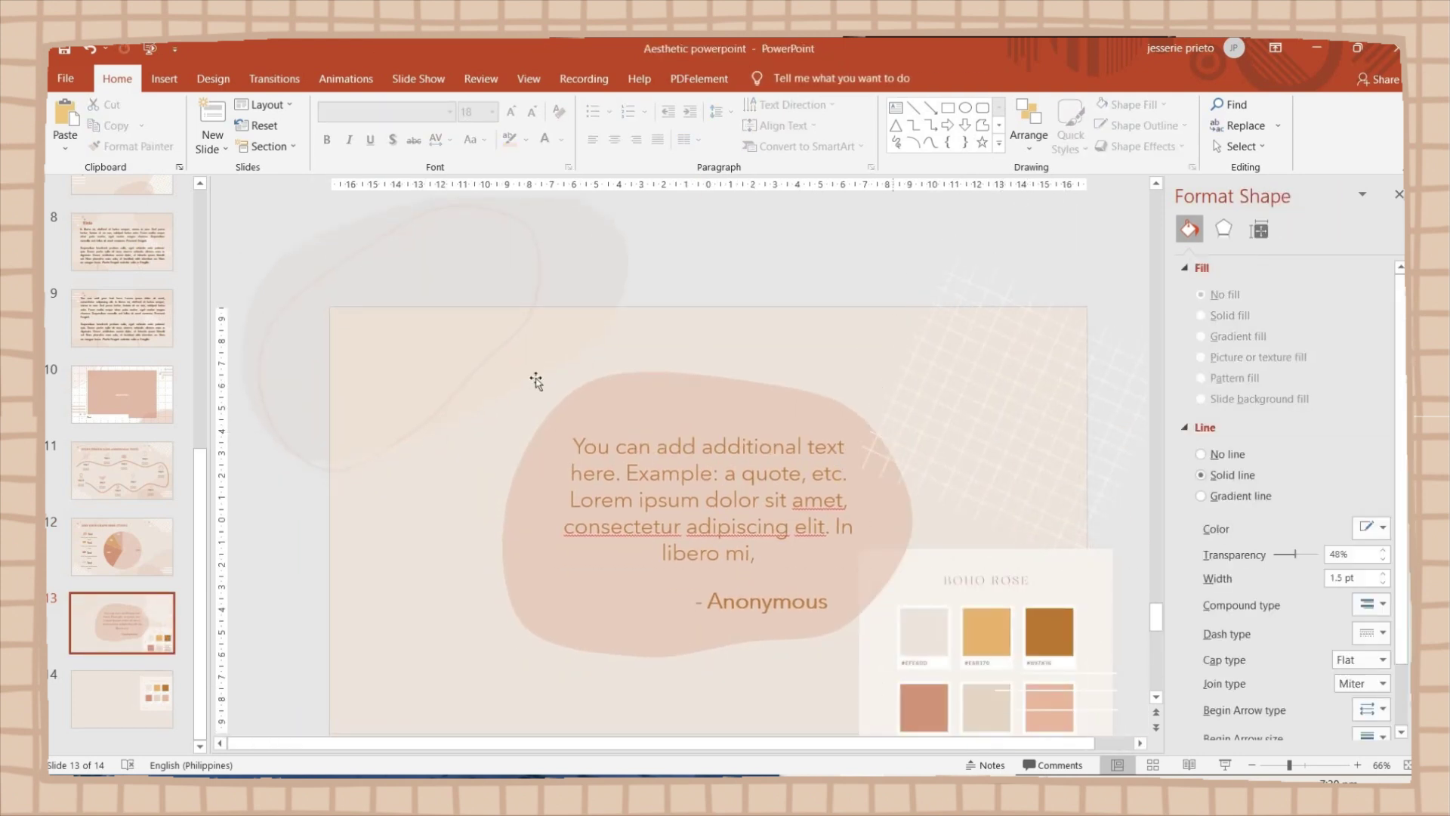
pyautogui.click(500, 571)
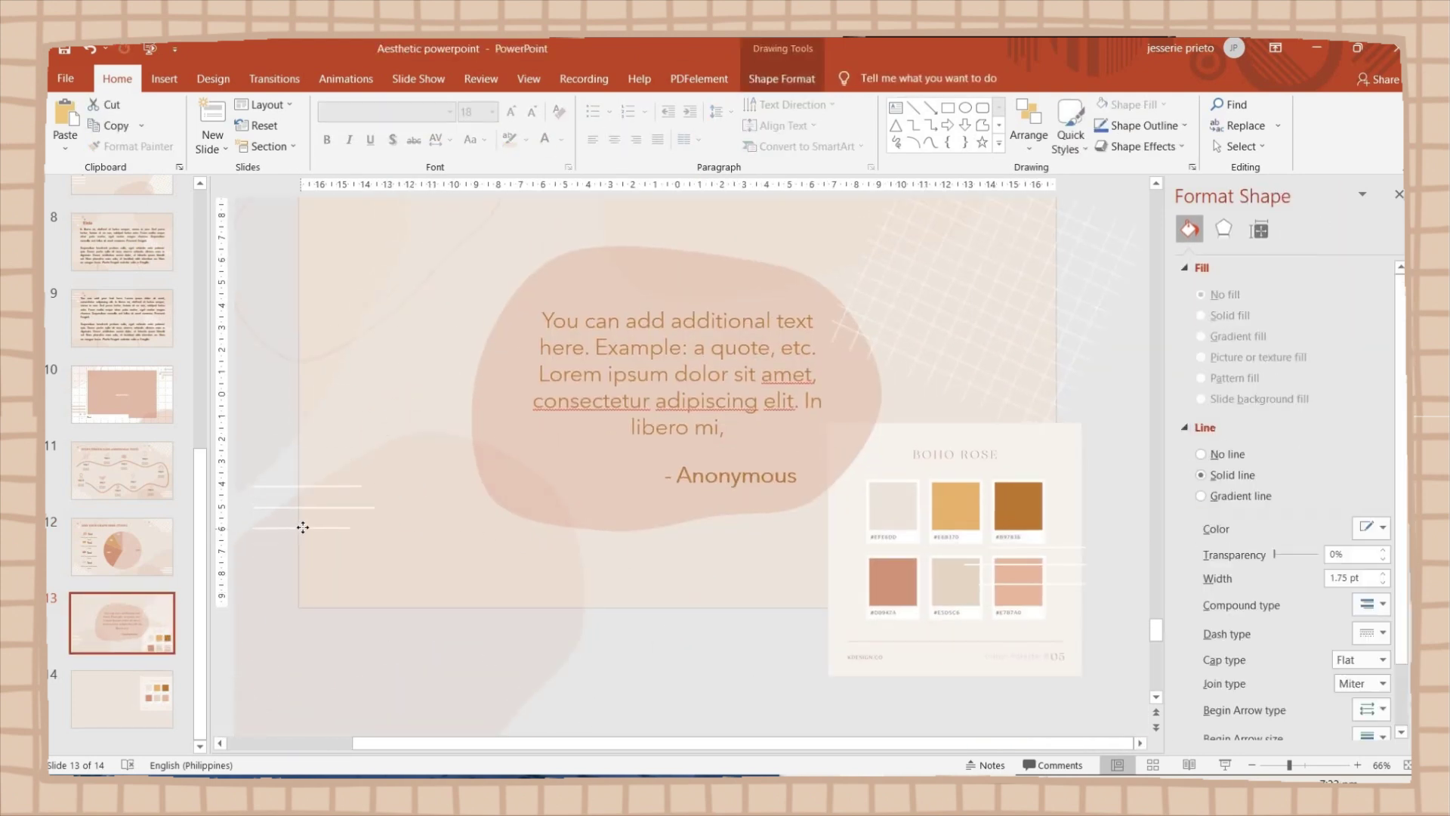
pyautogui.hotkey('ctrl', 'z')
pyautogui.hotkey('ctrl', 'z')
pyautogui.hotkey('ctrl', 'z')
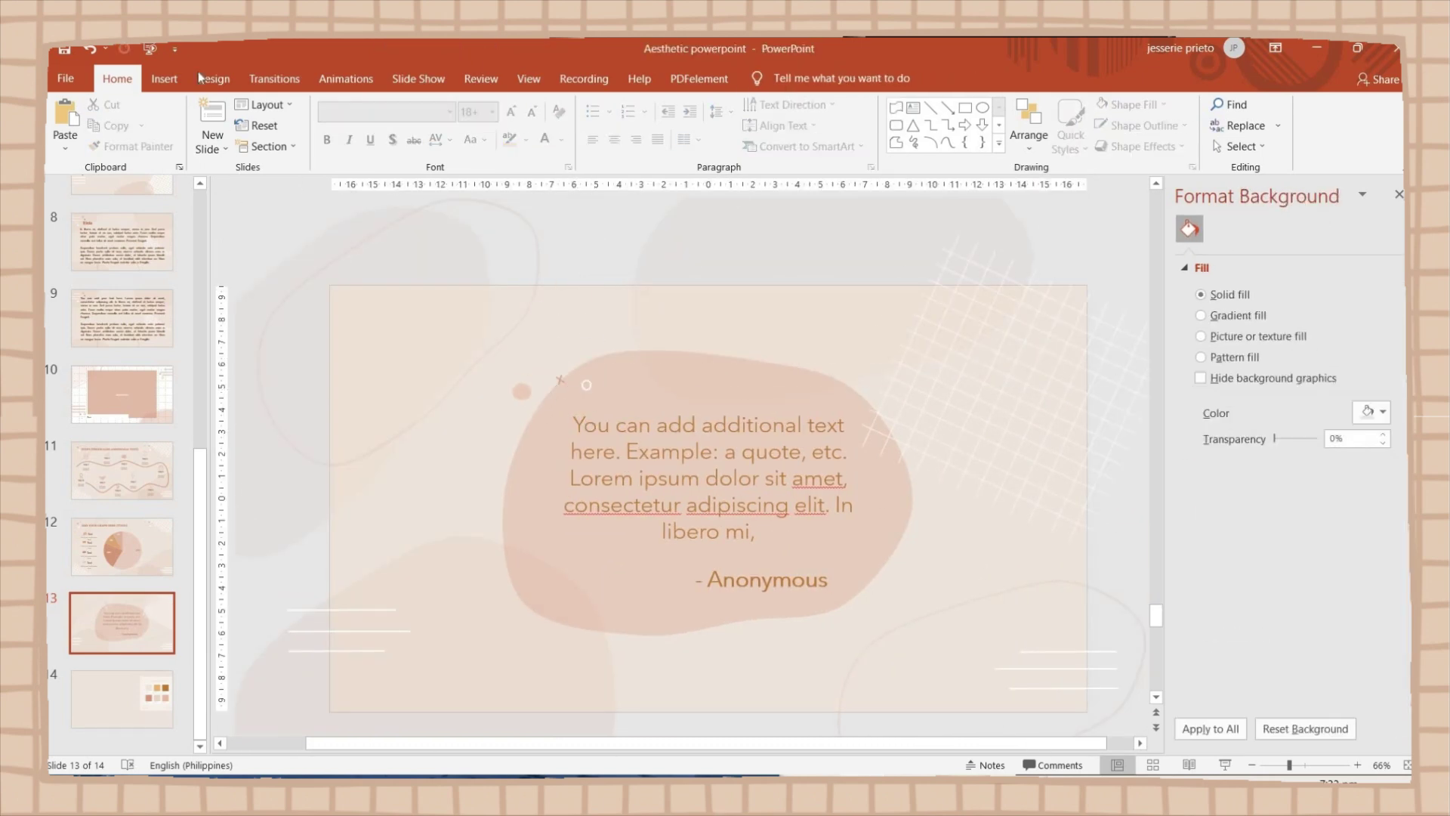
pyautogui.click(164, 79)
pyautogui.click(332, 127)
pyautogui.click(326, 276)
pyautogui.moveTo(566, 583); pyautogui.dragTo(759, 613)
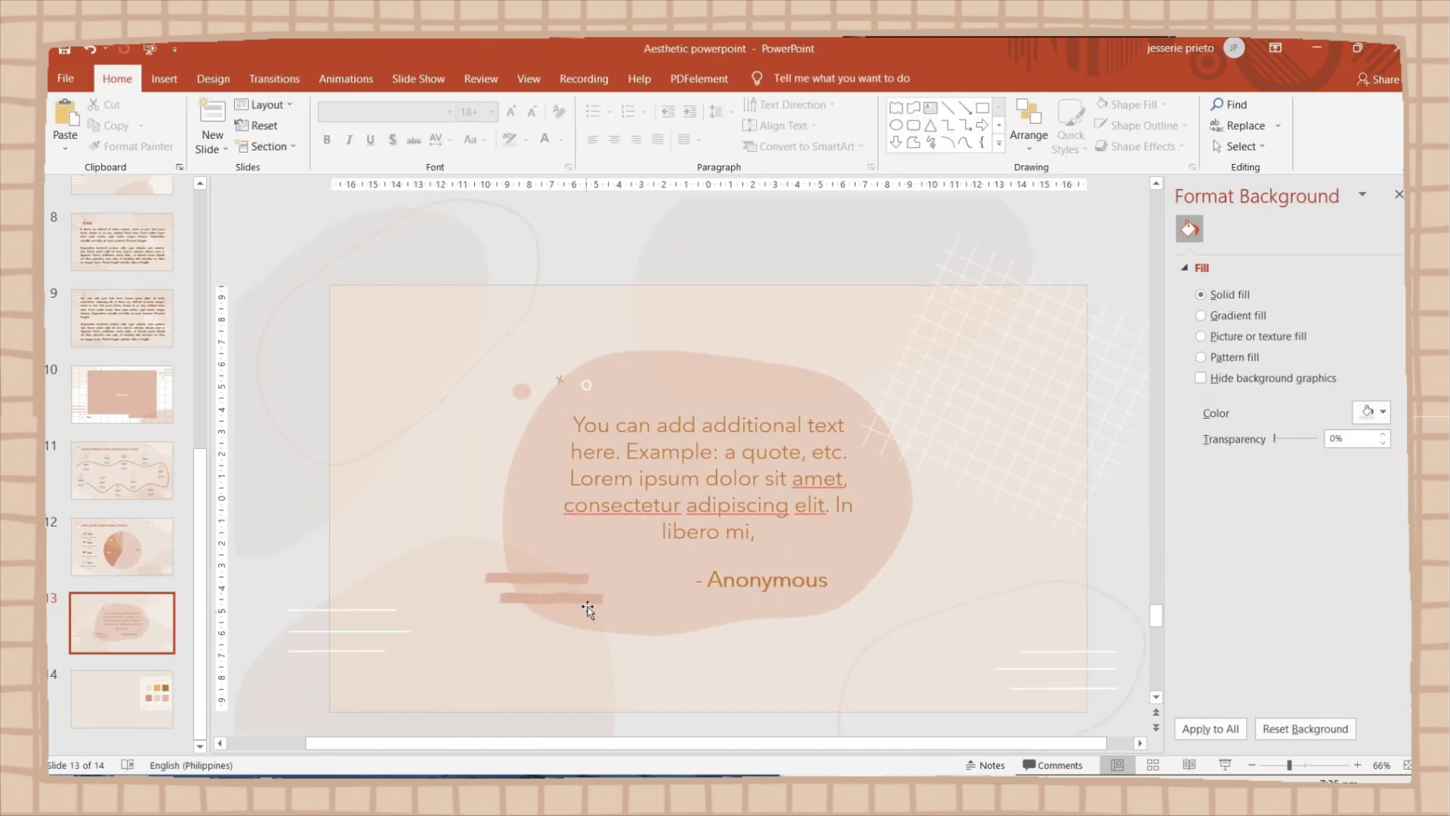
# Copy the quote text box from slide 13 onto slide 14
pyautogui.click(770, 648)
pyautogui.click(1375, 457)
pyautogui.click(708, 454)
pyautogui.hotkey('ctrl', 'c')
pyautogui.click(122, 699)
pyautogui.hotkey('ctrl', 'v')
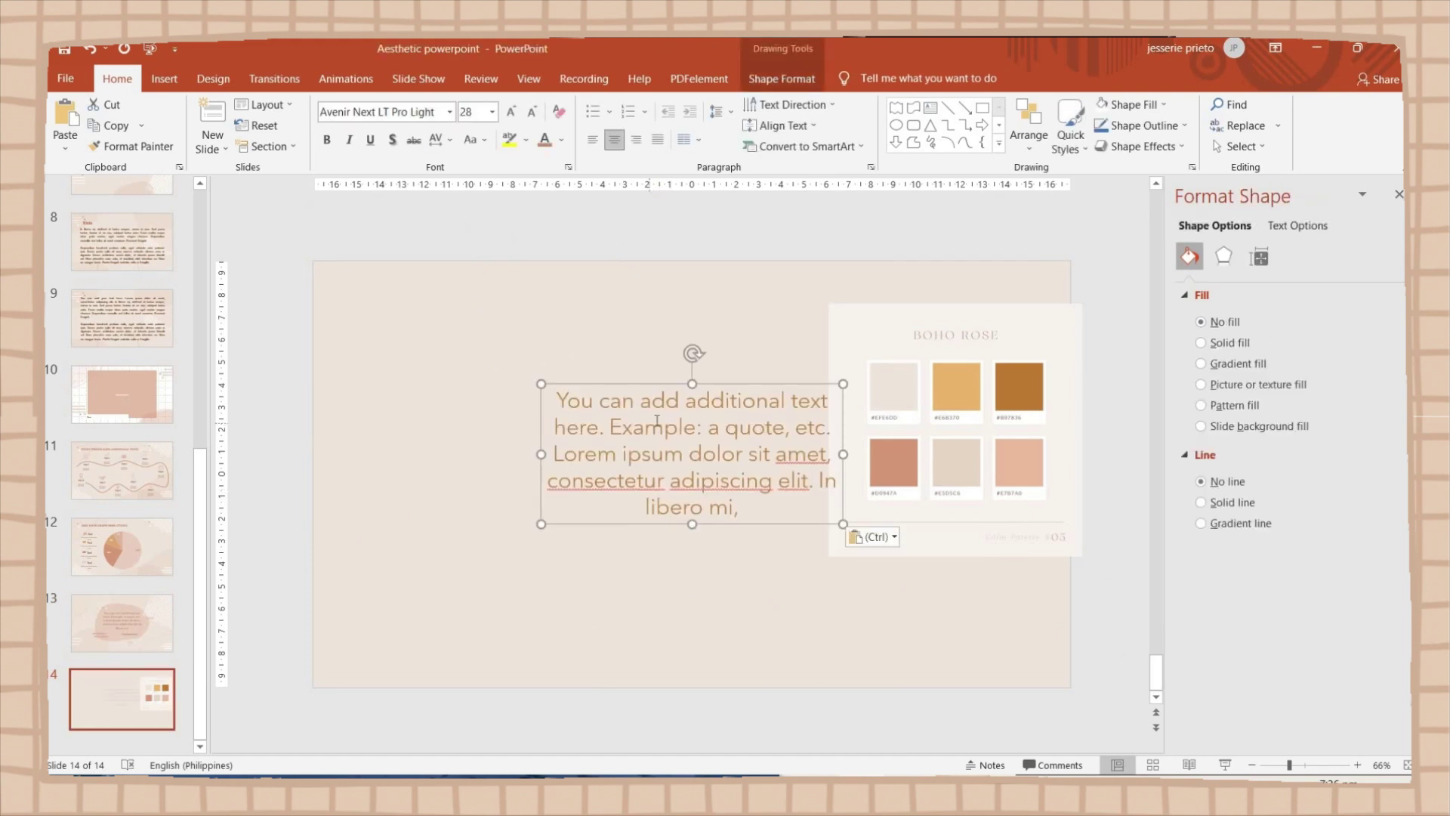
# Change the text to 'Thank you!' at 54 pt and centre it on the slide
pyautogui.write('Thank you!')
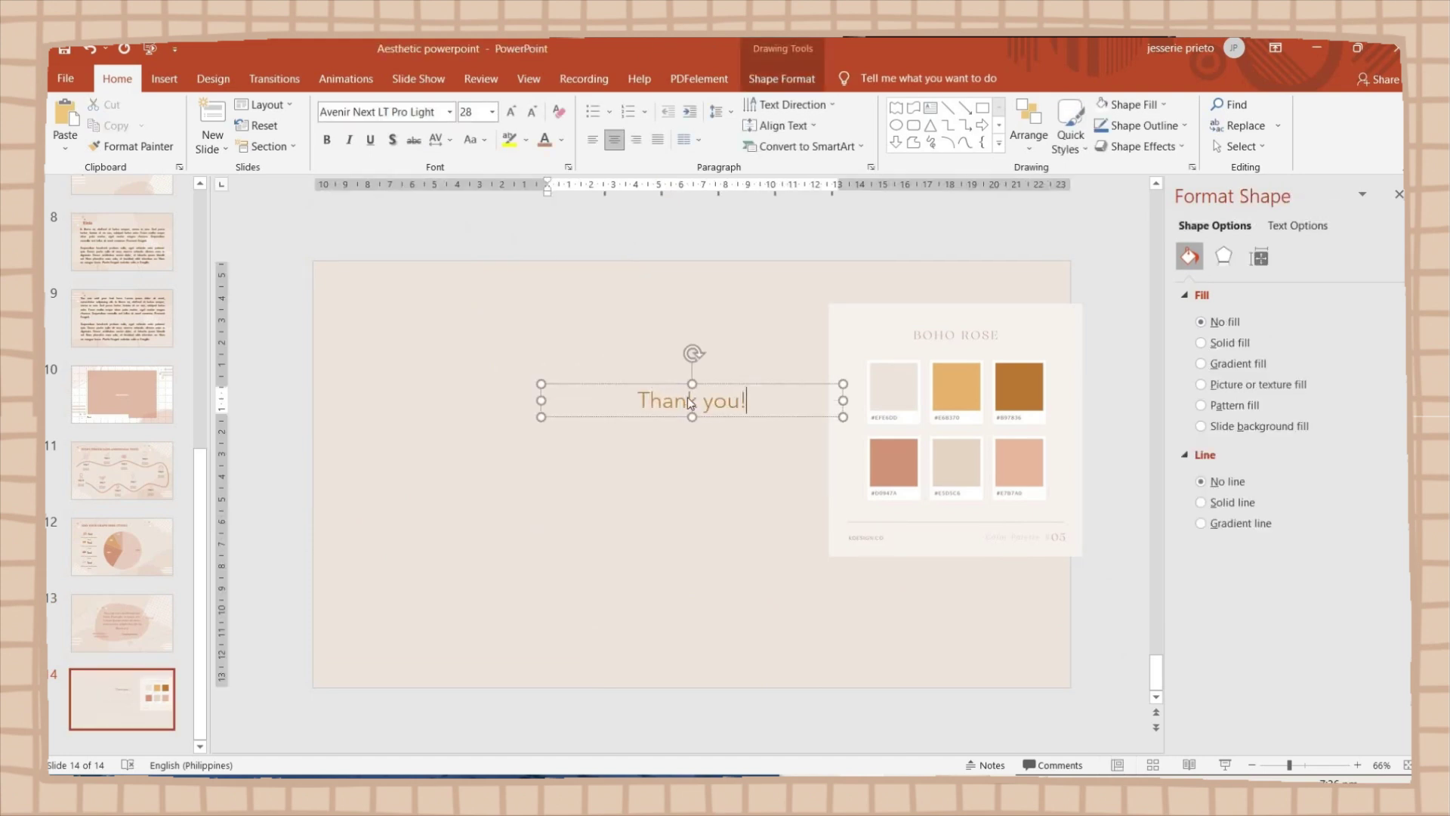
pyautogui.tripleClick(689, 402)
pyautogui.click(511, 111)
pyautogui.click(450, 112)
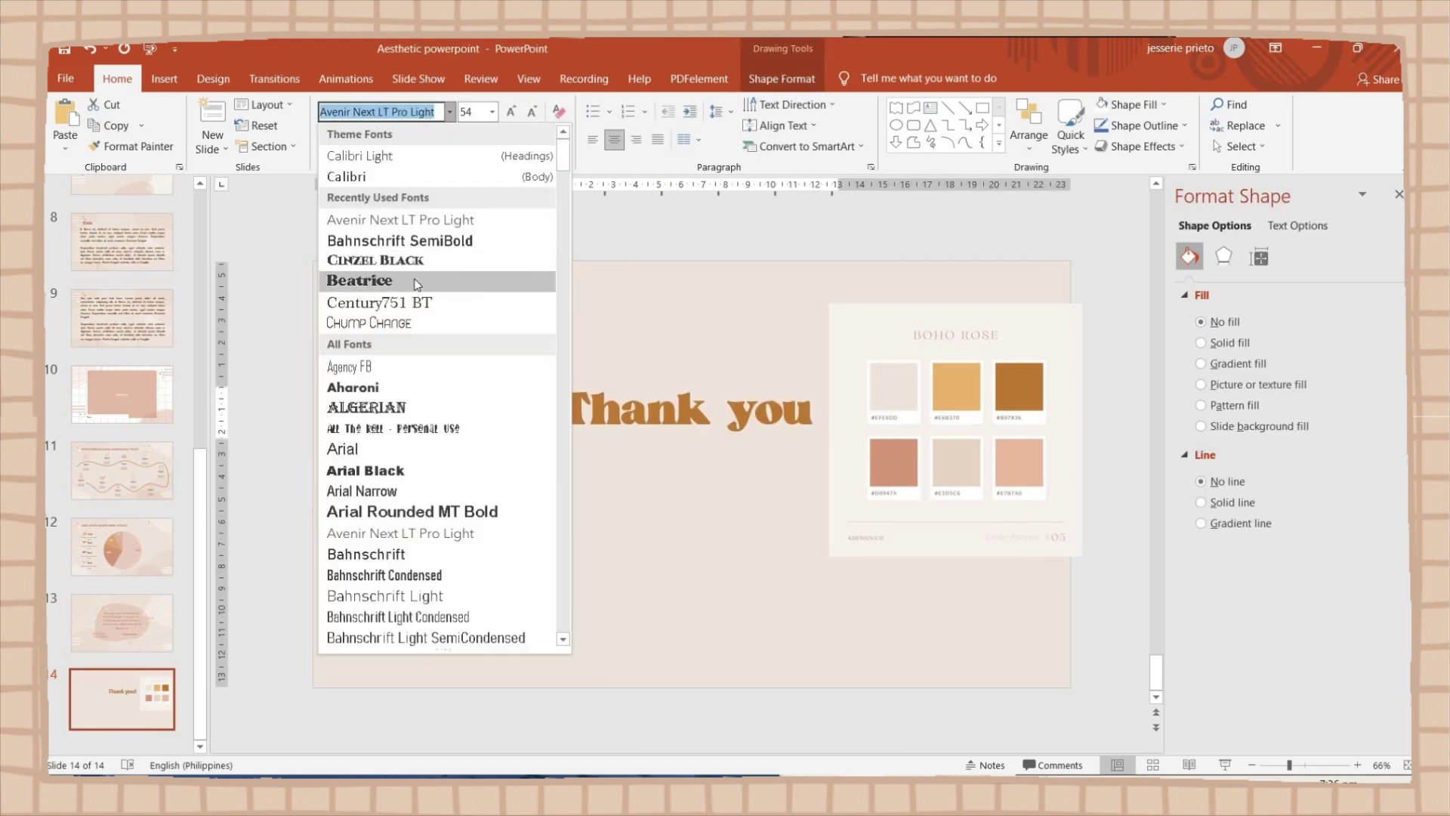
pyautogui.click(881, 621)
pyautogui.moveTo(735, 437)
pyautogui.mouseDown()
pyautogui.moveTo(739, 496)
pyautogui.moveTo(676, 470)
pyautogui.moveTo(740, 458)
pyautogui.mouseUp()
# Set the duplicate Thank you! to the dear love script font at 115 pt
pyautogui.hotkey('ctrl', 'a')
pyautogui.click(117, 78)
pyautogui.click(450, 111)
pyautogui.scroll(-10, 386, 453)
pyautogui.click(385, 493)
pyautogui.click(511, 111)
pyautogui.click(511, 111)
pyautogui.click(755, 514)
pyautogui.hotkey('ctrl', 'z')
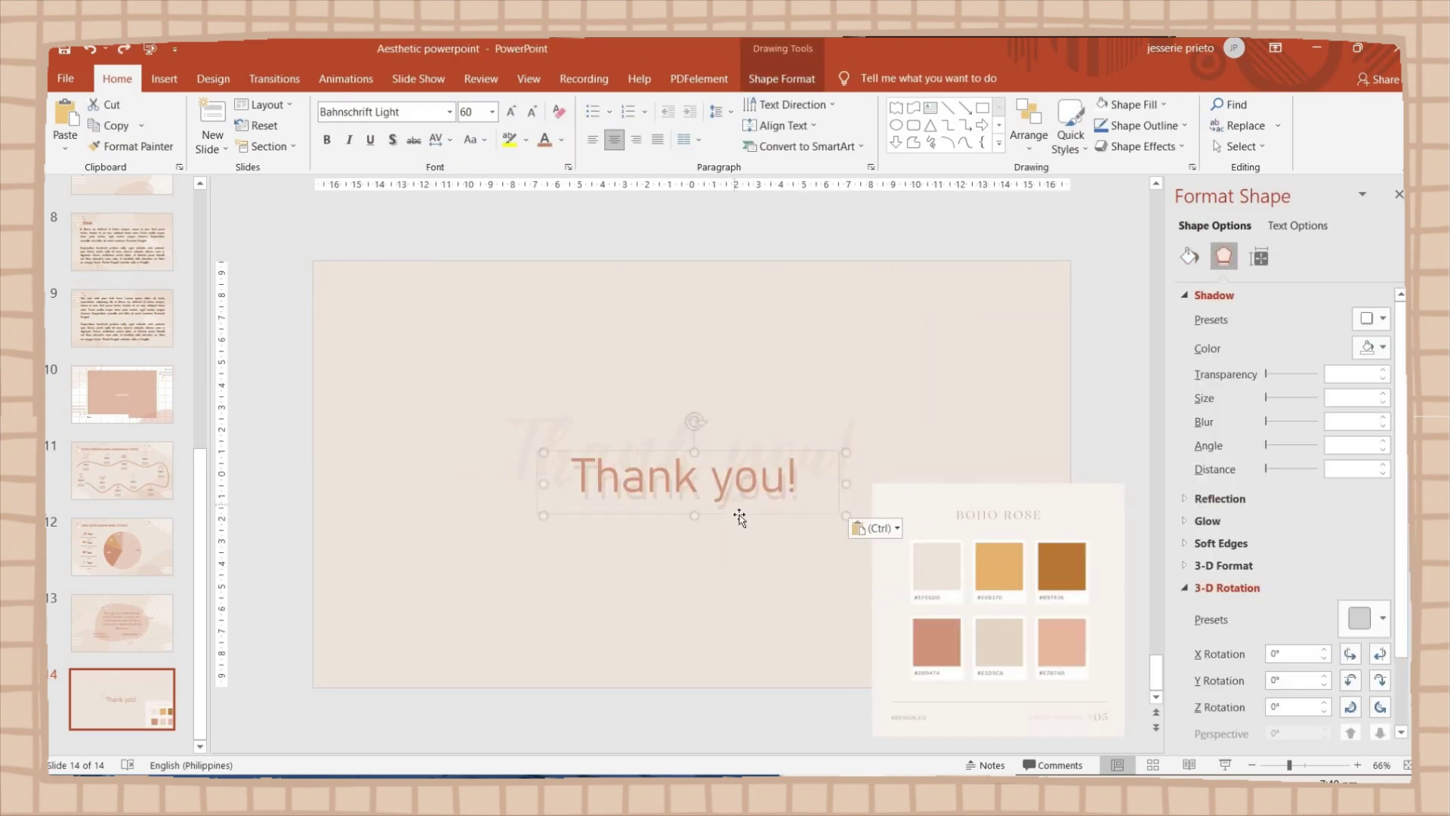
# Add a placeholder e-mail address line and size it to fit one line
pyautogui.click(665, 607)
pyautogui.write('yourname@gmail.co')
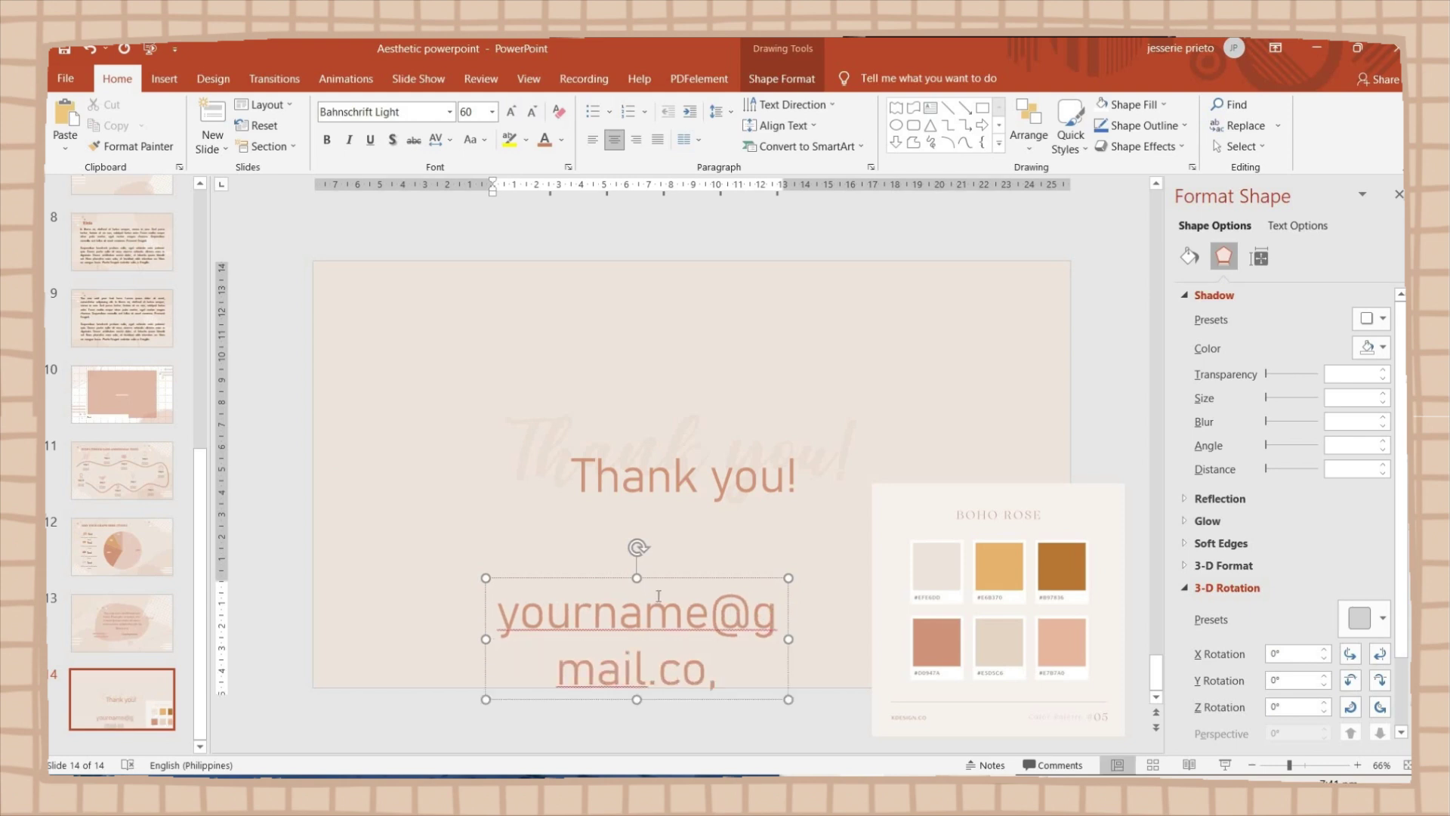
pyautogui.write('m')
pyautogui.hotkey('ctrl', 'a')
pyautogui.click(532, 111)
pyautogui.click(532, 111)
pyautogui.click(532, 111)
pyautogui.click(532, 112)
pyautogui.click(532, 111)
pyautogui.click(532, 112)
pyautogui.click(451, 111)
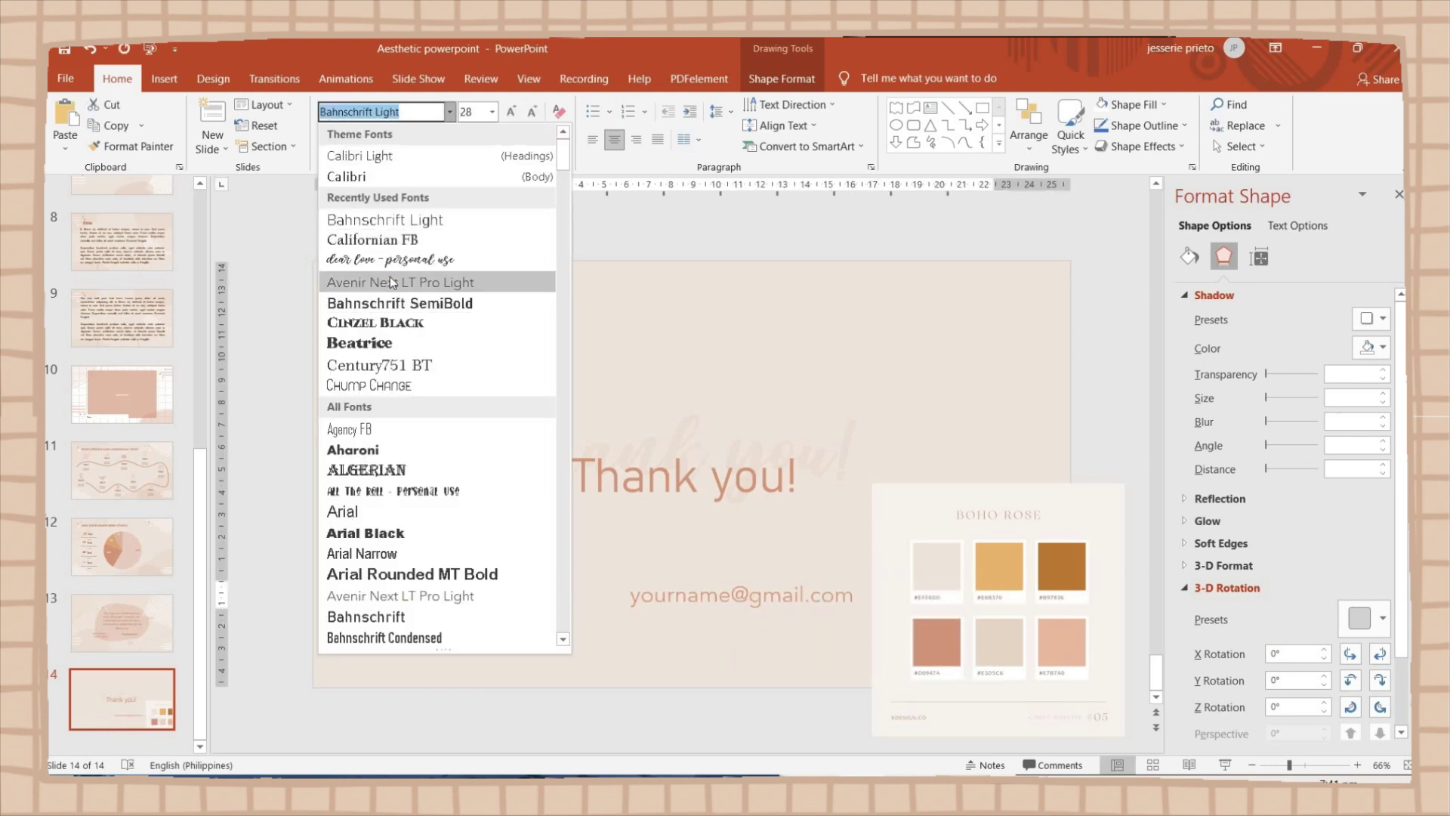
# Set the e-mail to Avenir Next LT Pro Light 24 pt and insert rose contact icons
pyautogui.click(400, 278)
pyautogui.click(531, 111)
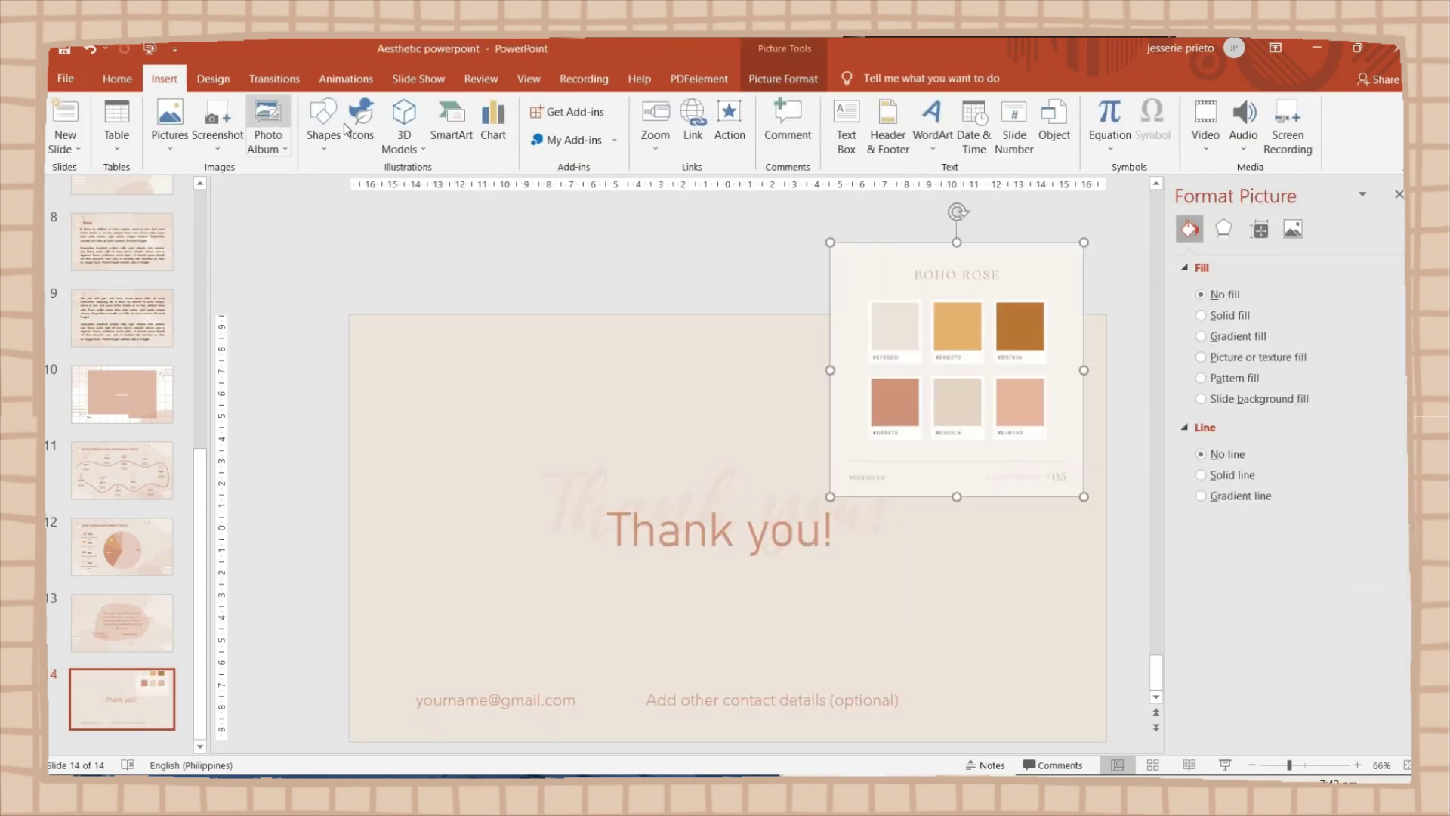
pyautogui.click(361, 121)
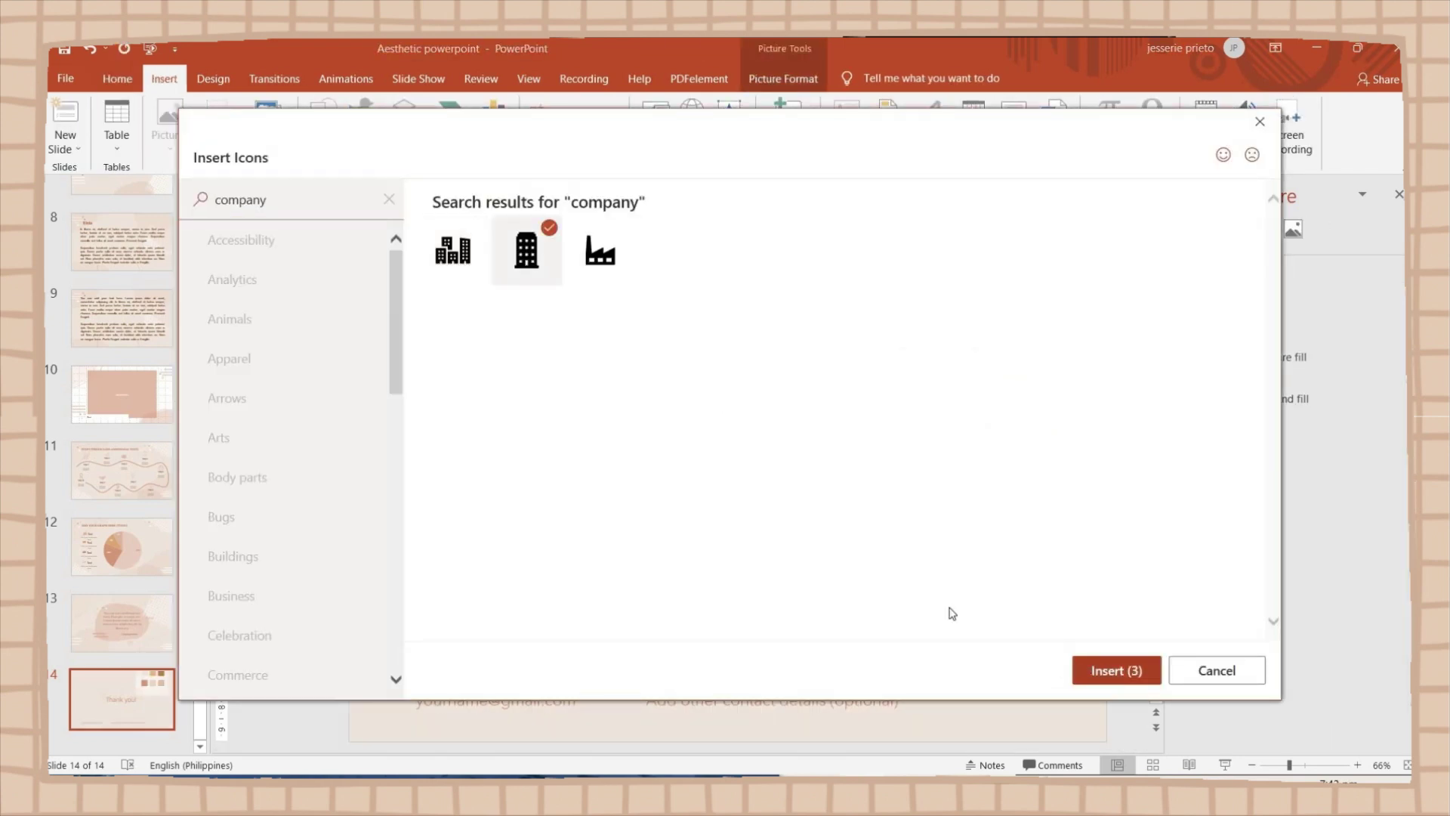
pyautogui.click(1117, 670)
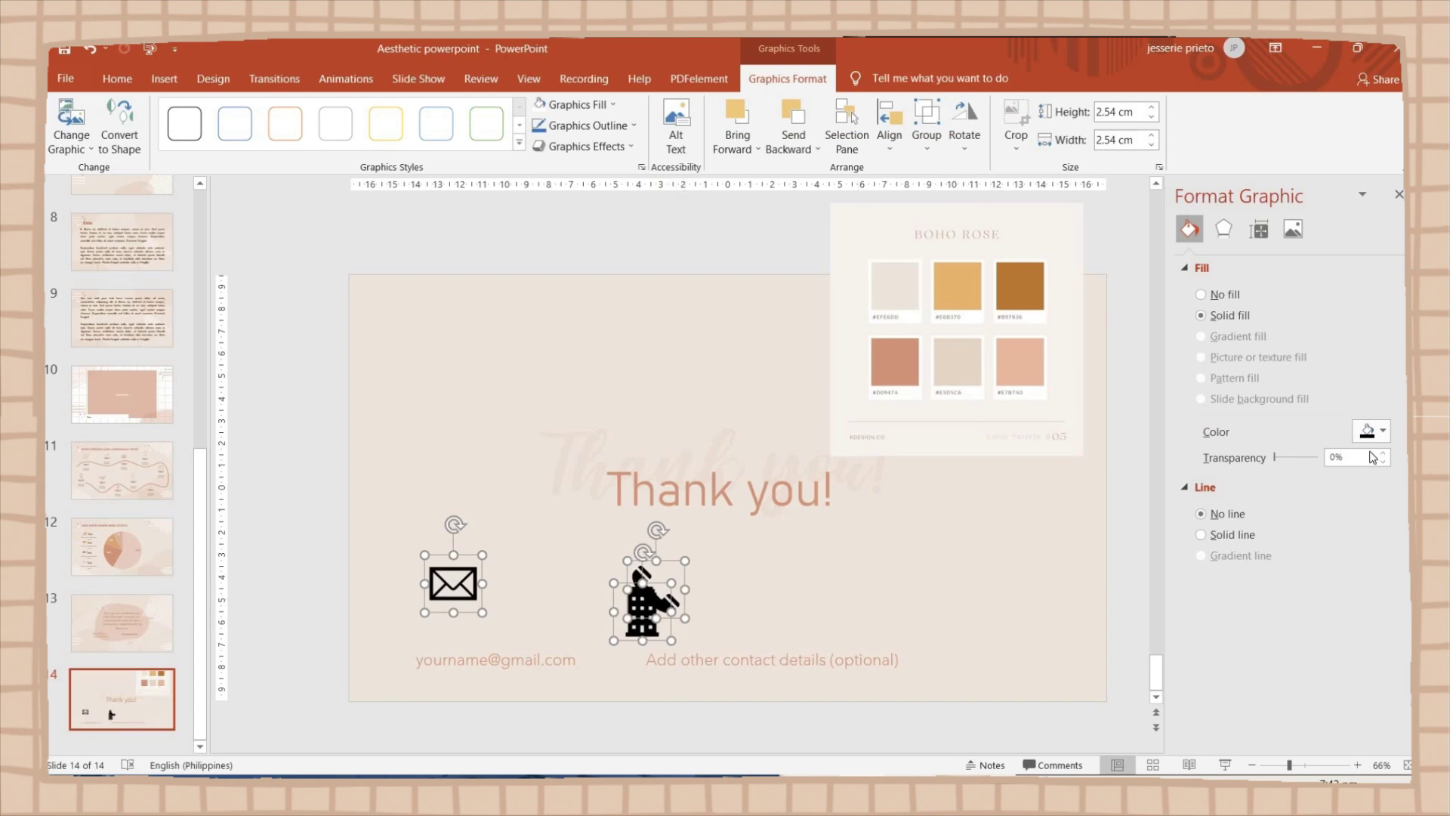
pyautogui.click(1375, 431)
pyautogui.click(627, 651)
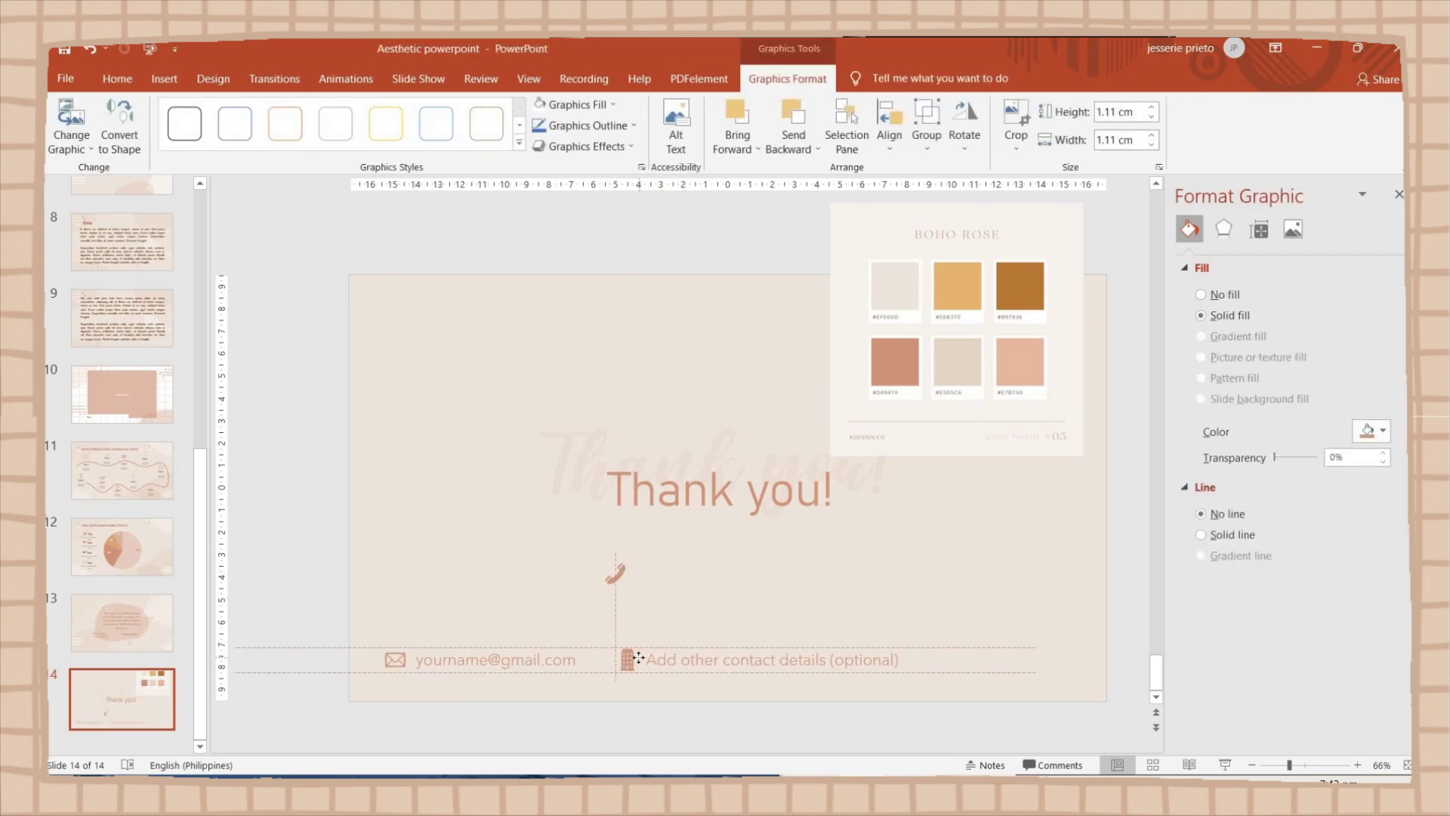
# Position the contact text and type the phone number 000-000-000
pyautogui.moveTo(639, 658); pyautogui.dragTo(792, 590)
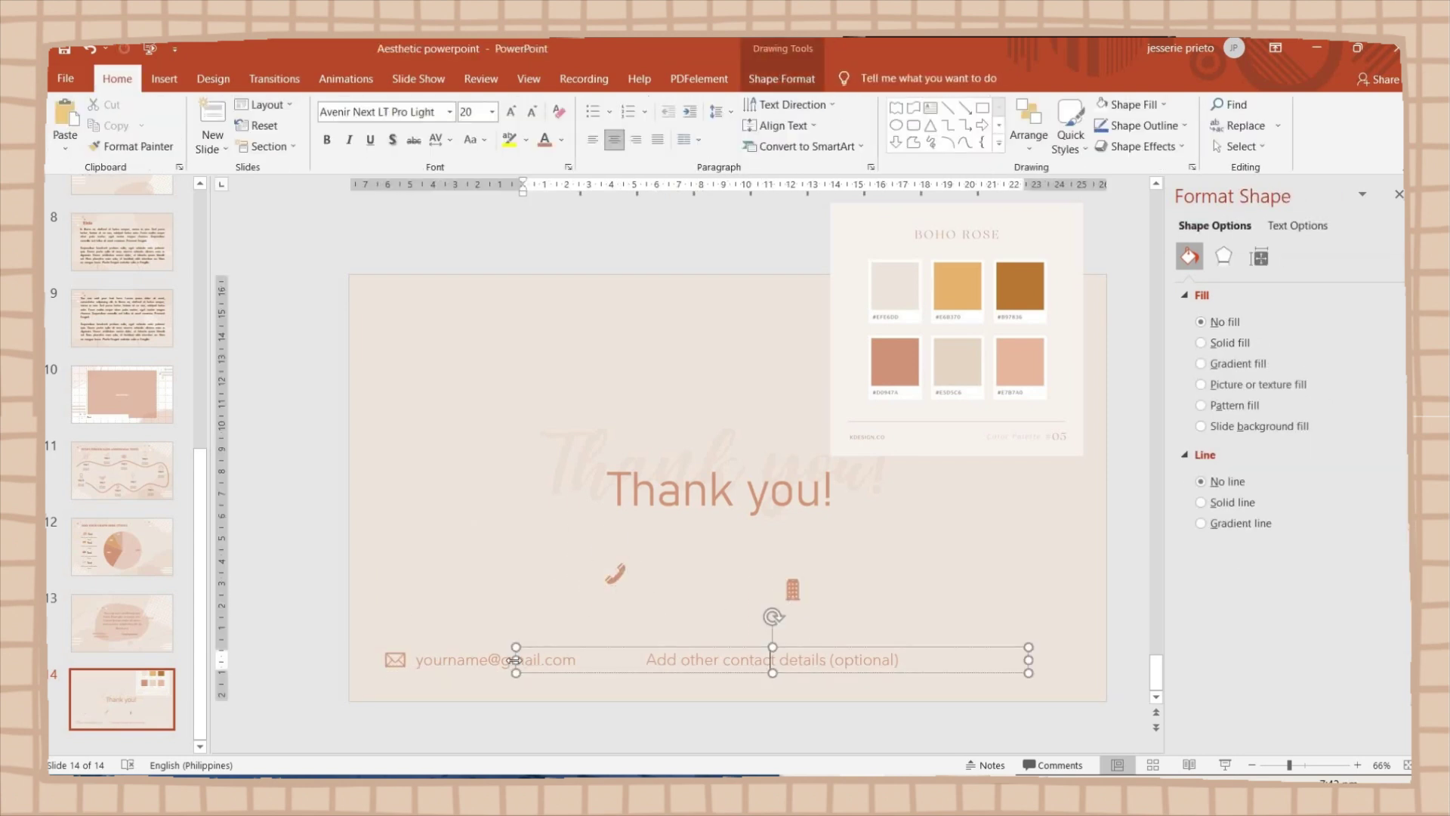
pyautogui.moveTo(721, 671)
pyautogui.mouseDown()
pyautogui.moveTo(861, 671)
pyautogui.moveTo(739, 691)
pyautogui.mouseUp()
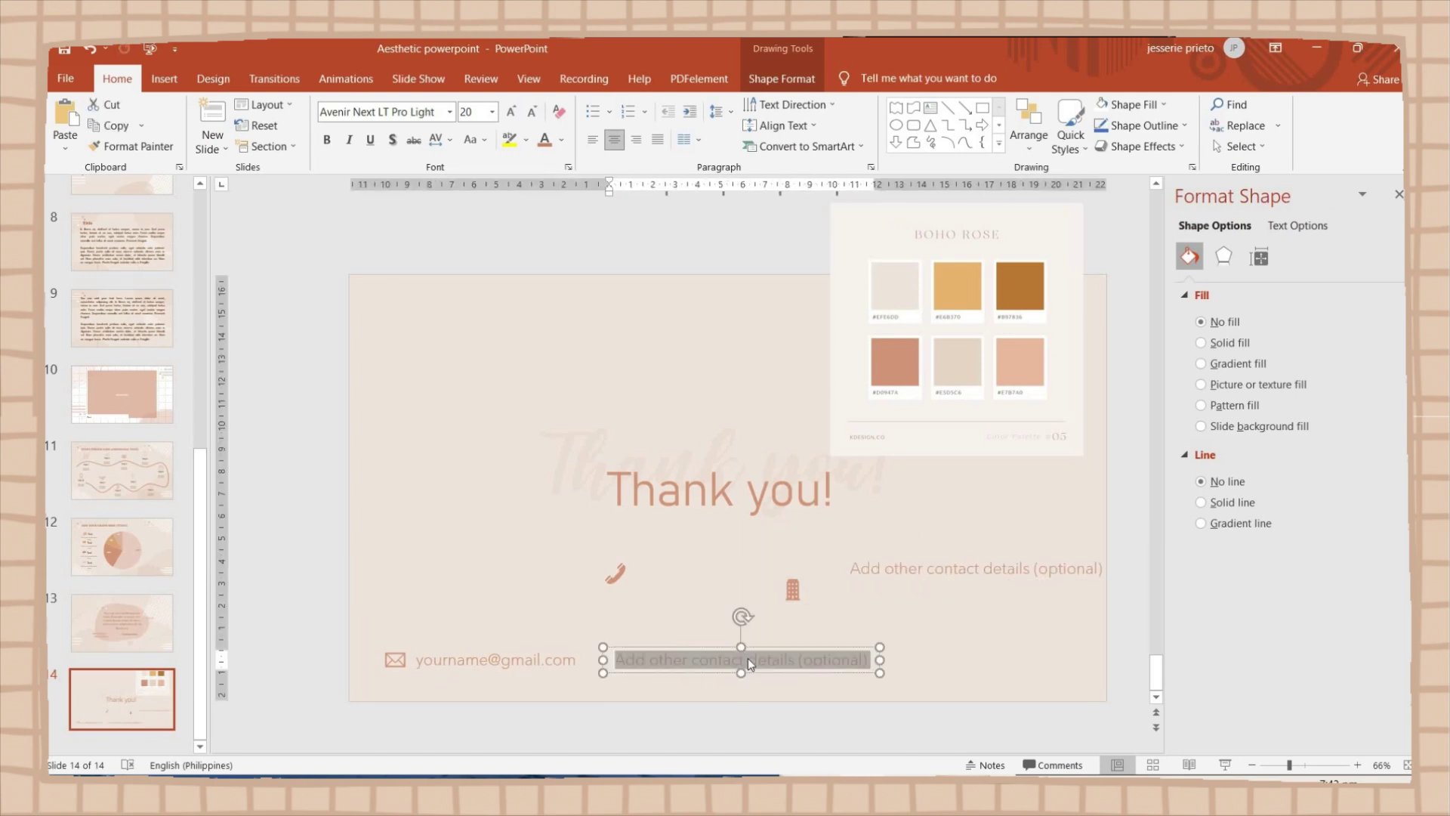
pyautogui.write('000-00')
pyautogui.click(792, 684)
pyautogui.click(785, 670)
pyautogui.write('0-000')
# Move the building icon into the contact row and delete the palette picture
pyautogui.click(792, 590)
pyautogui.moveTo(793, 593); pyautogui.dragTo(800, 666)
pyautogui.moveTo(906, 340); pyautogui.dragTo(933, 483)
pyautogui.press('Delete')
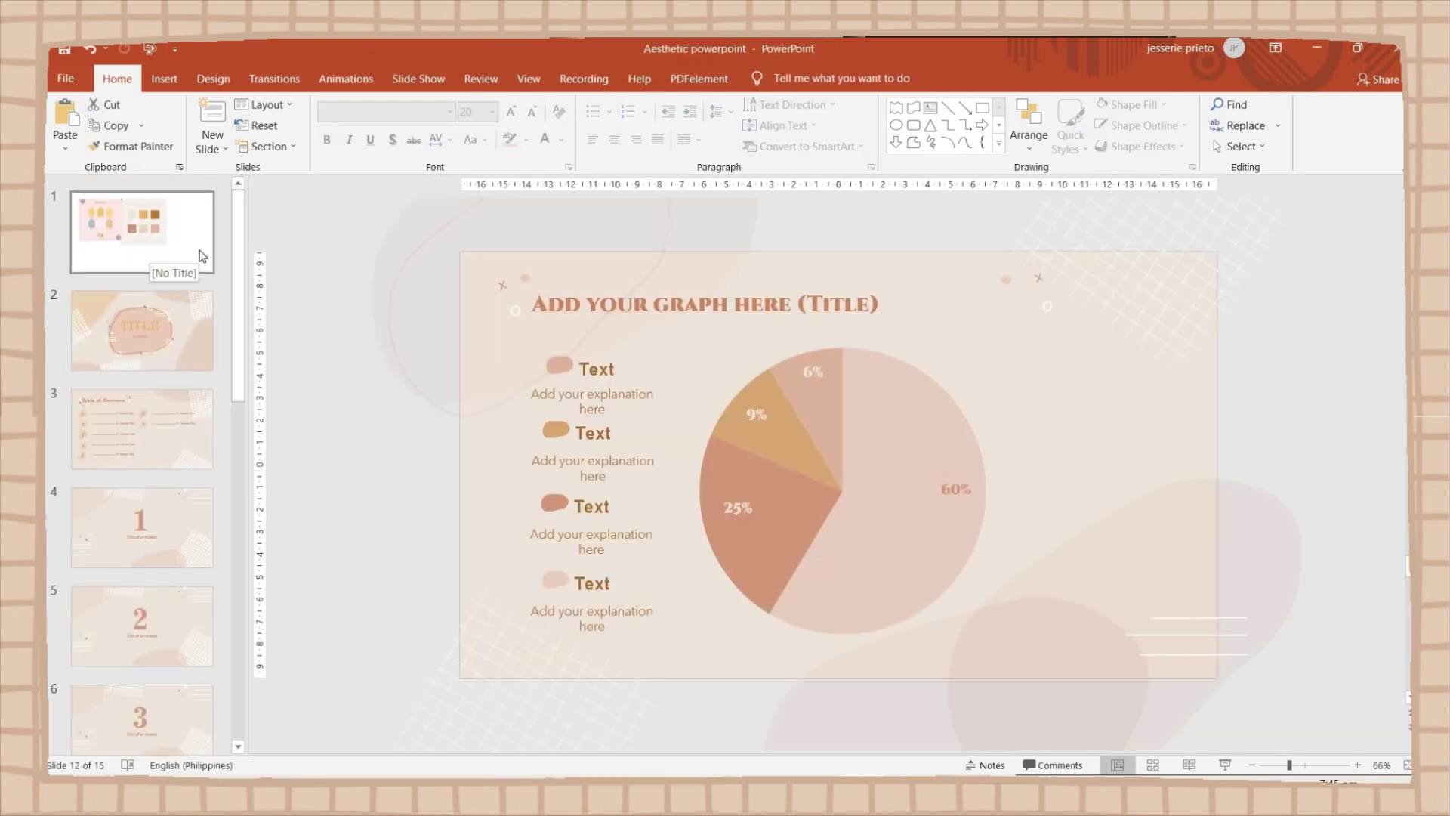
# Delete the first slide, then hyperlink Table of Contents number 1 to Slide 3
pyautogui.rightClick(198, 255)
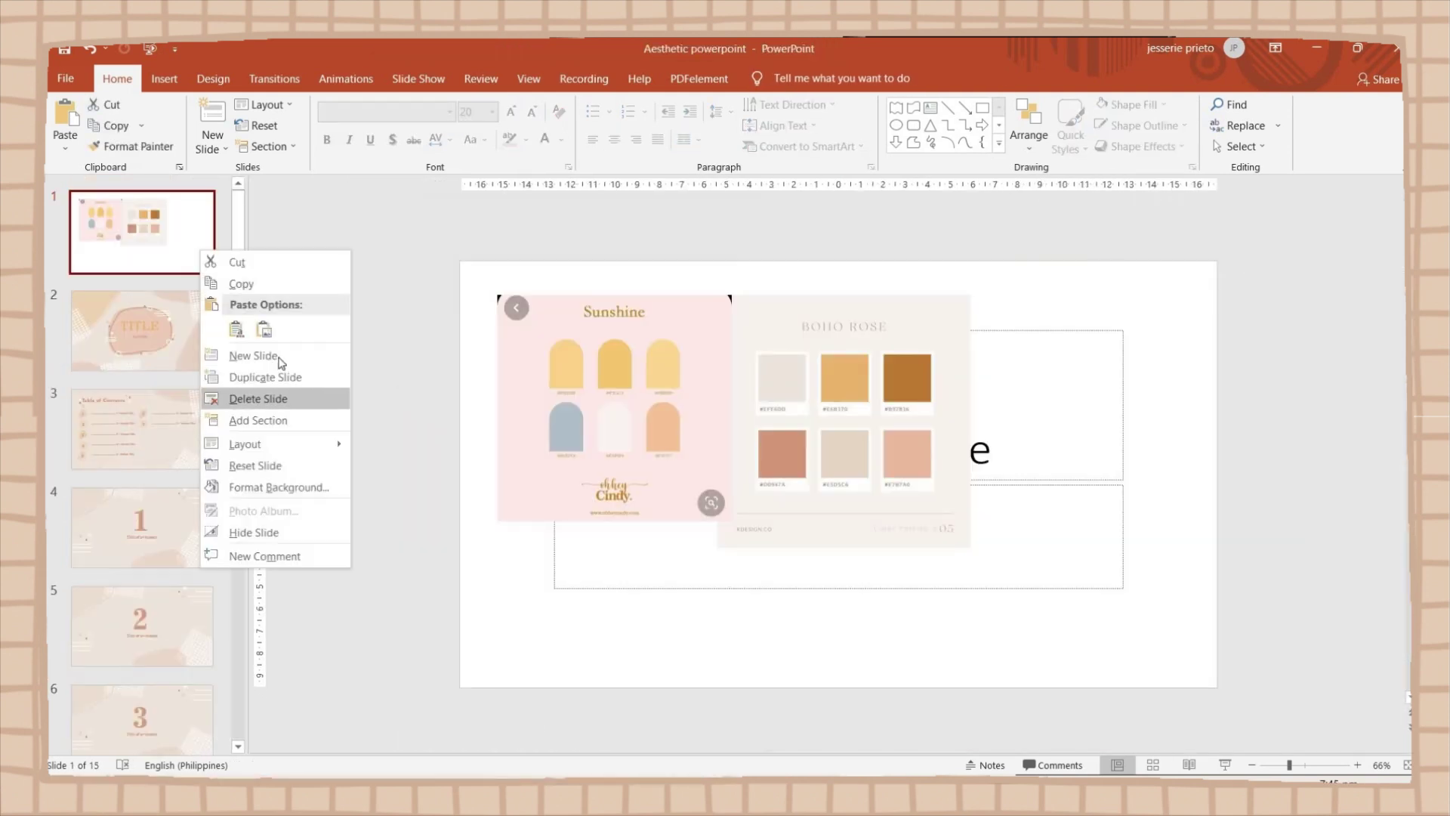
pyautogui.click(265, 399)
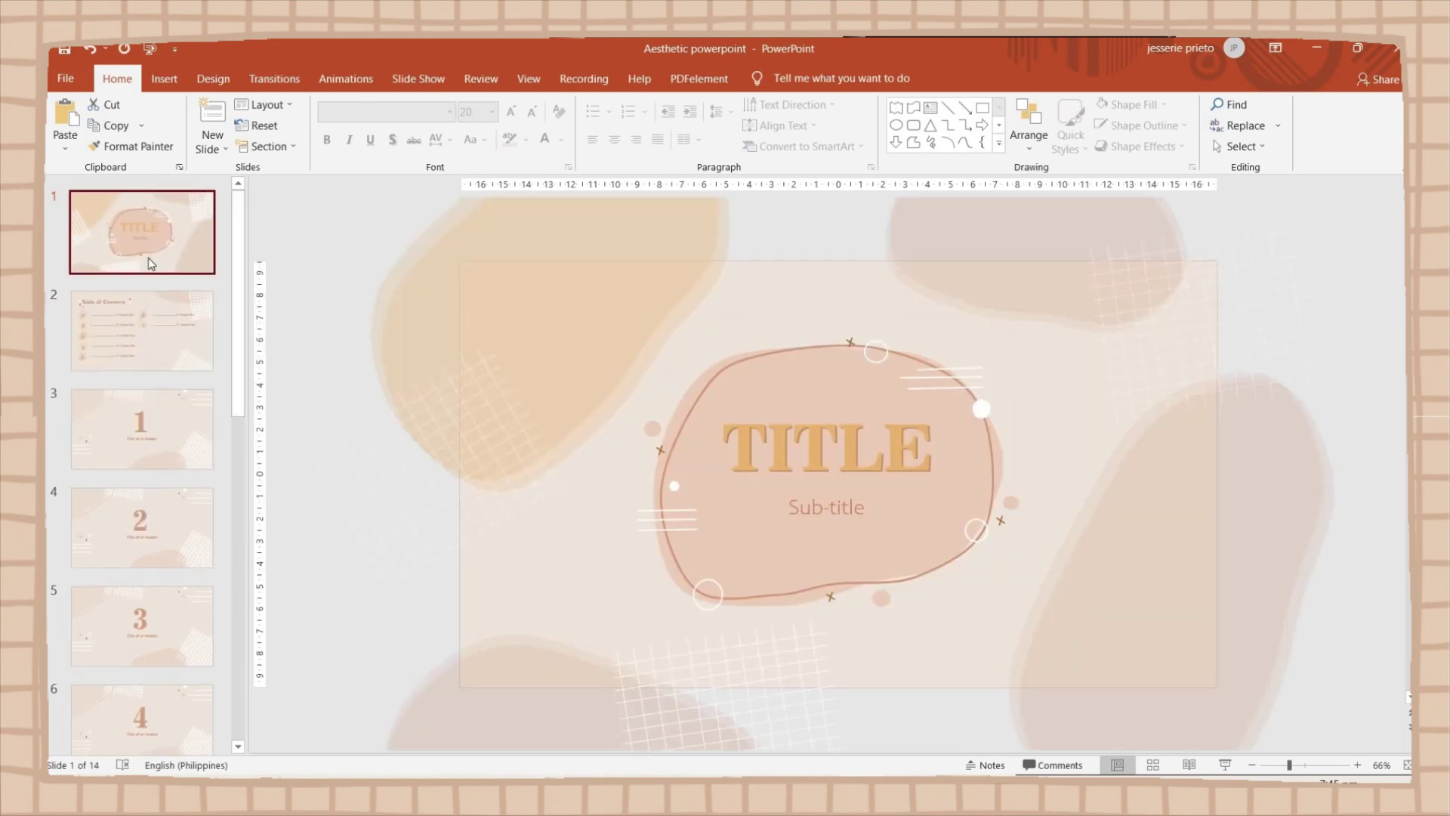
pyautogui.click(142, 330)
pyautogui.click(529, 371)
pyautogui.rightClick(538, 380)
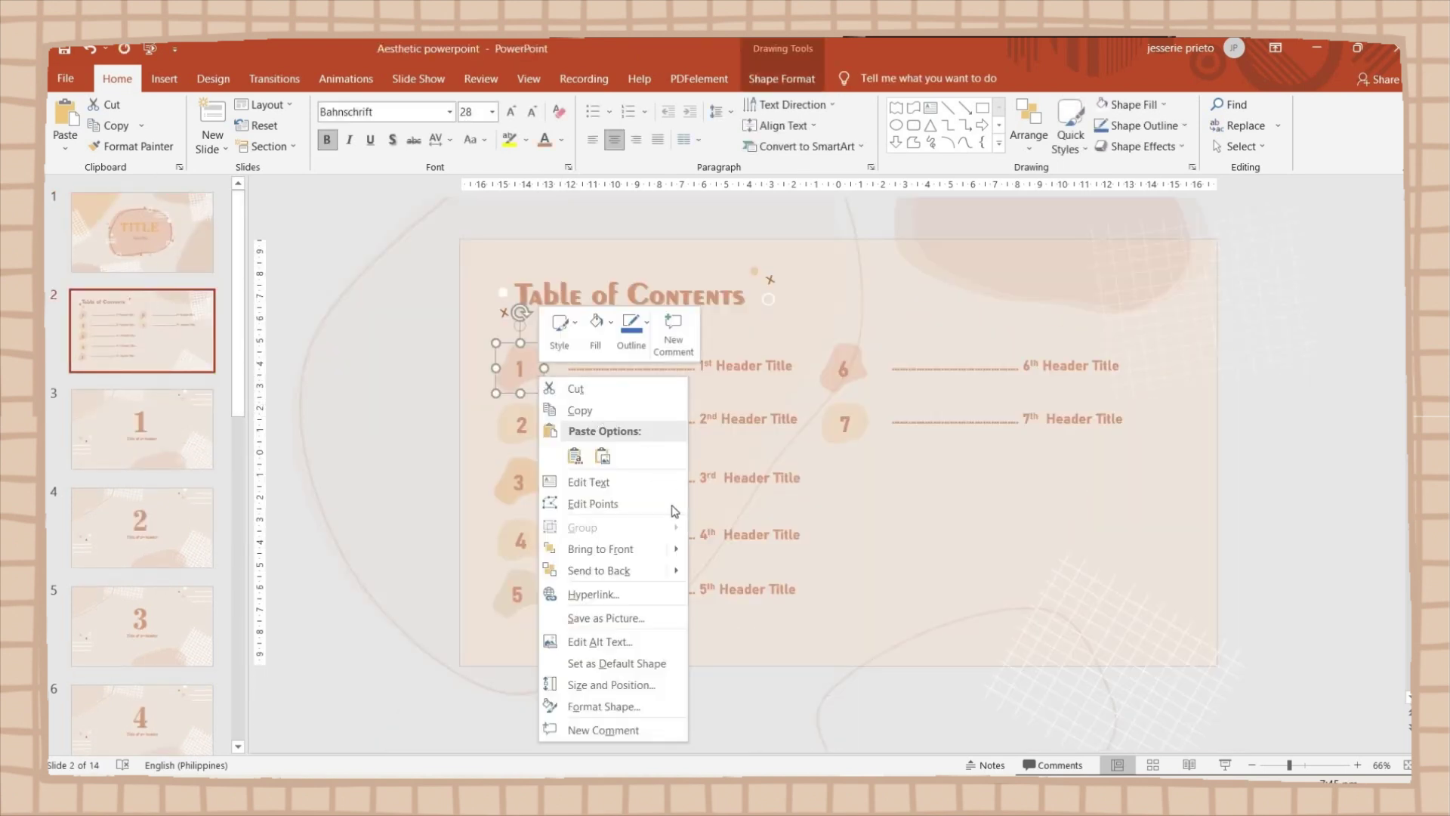
pyautogui.click(597, 595)
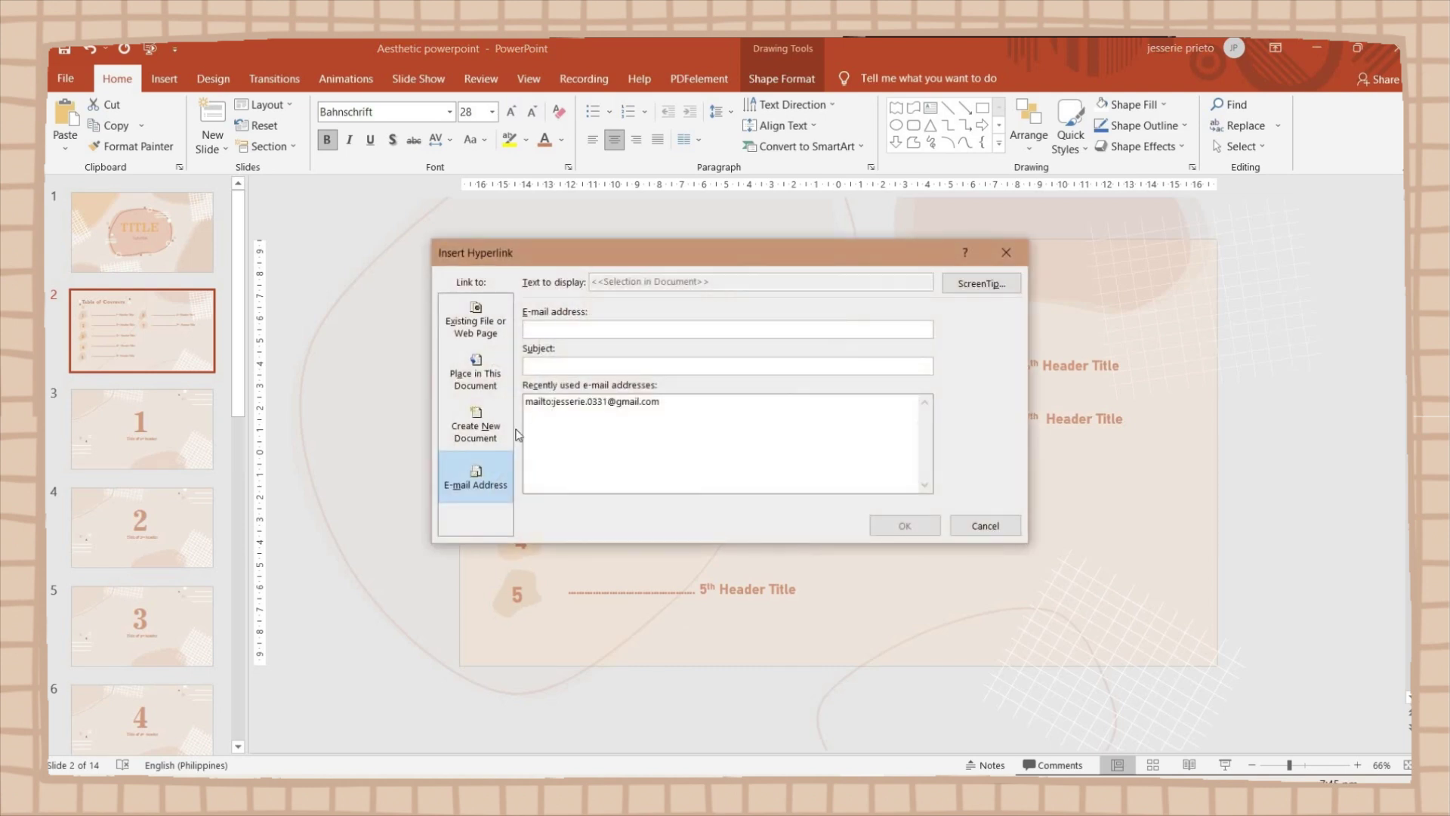
pyautogui.click(484, 386)
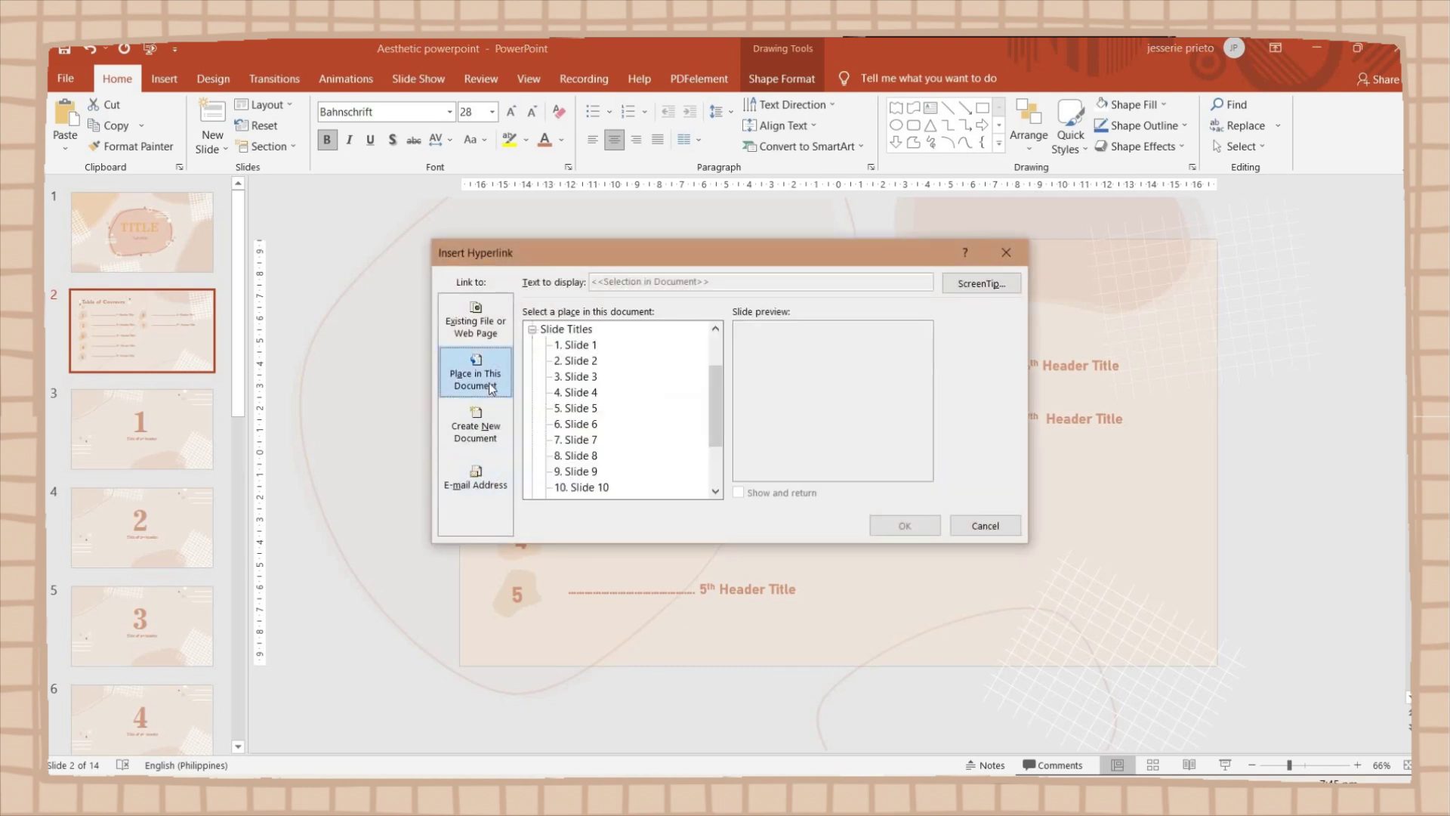
pyautogui.click(581, 377)
pyautogui.click(932, 525)
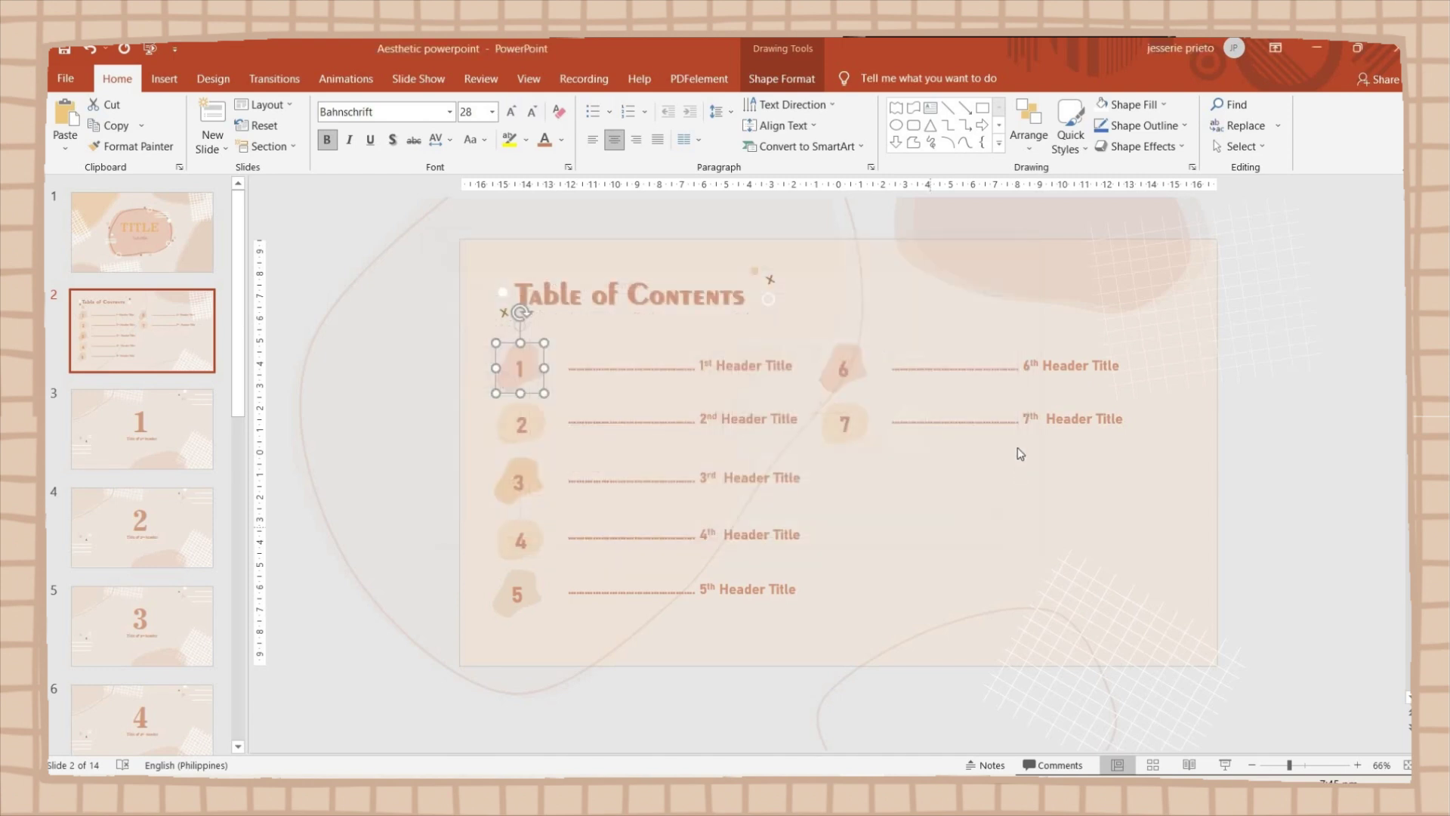
# Hyperlink TOC numbers 2 and 3 to their header slides, number 3 to Slide 5
pyautogui.click(309, 452)
pyautogui.scroll(3, 310, 452)
pyautogui.rightClick(521, 550)
pyautogui.click(601, 404)
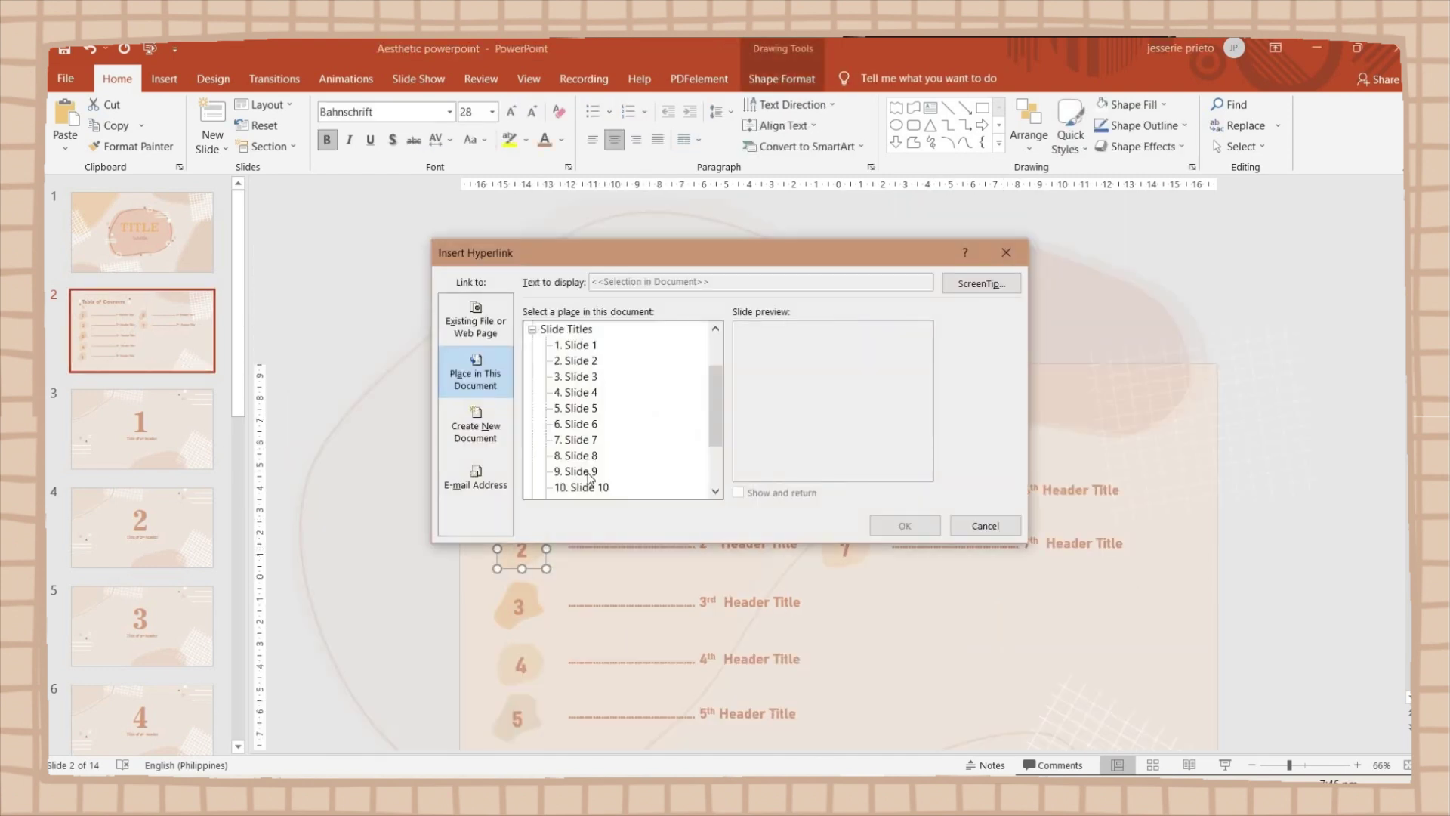
pyautogui.click(568, 377)
pyautogui.click(905, 526)
pyautogui.rightClick(518, 607)
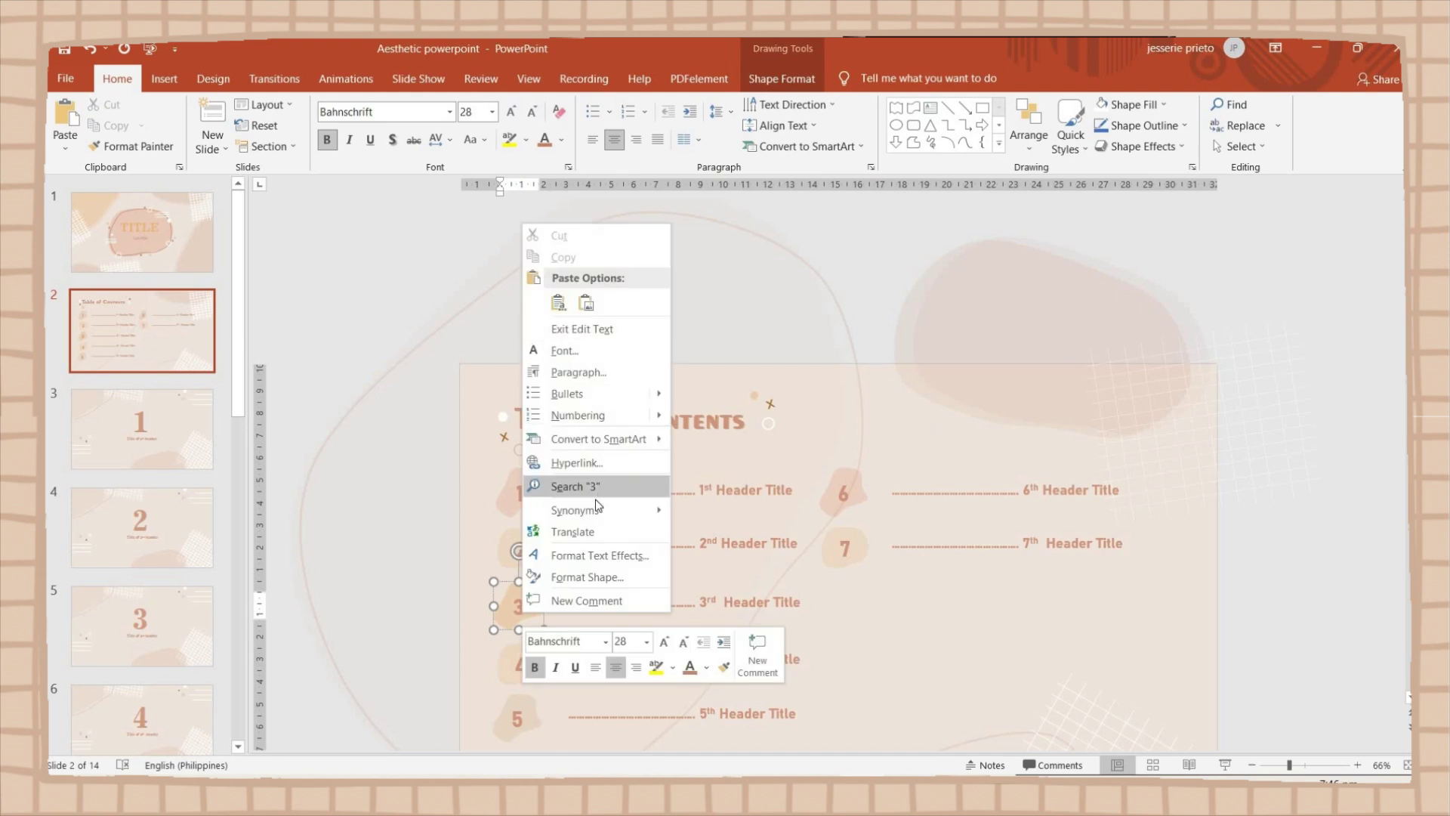
pyautogui.click(577, 487)
pyautogui.click(574, 408)
pyautogui.click(905, 526)
# Hyperlink TOC number 4 to its header slide, then return to the title slide
pyautogui.rightClick(521, 664)
pyautogui.click(582, 544)
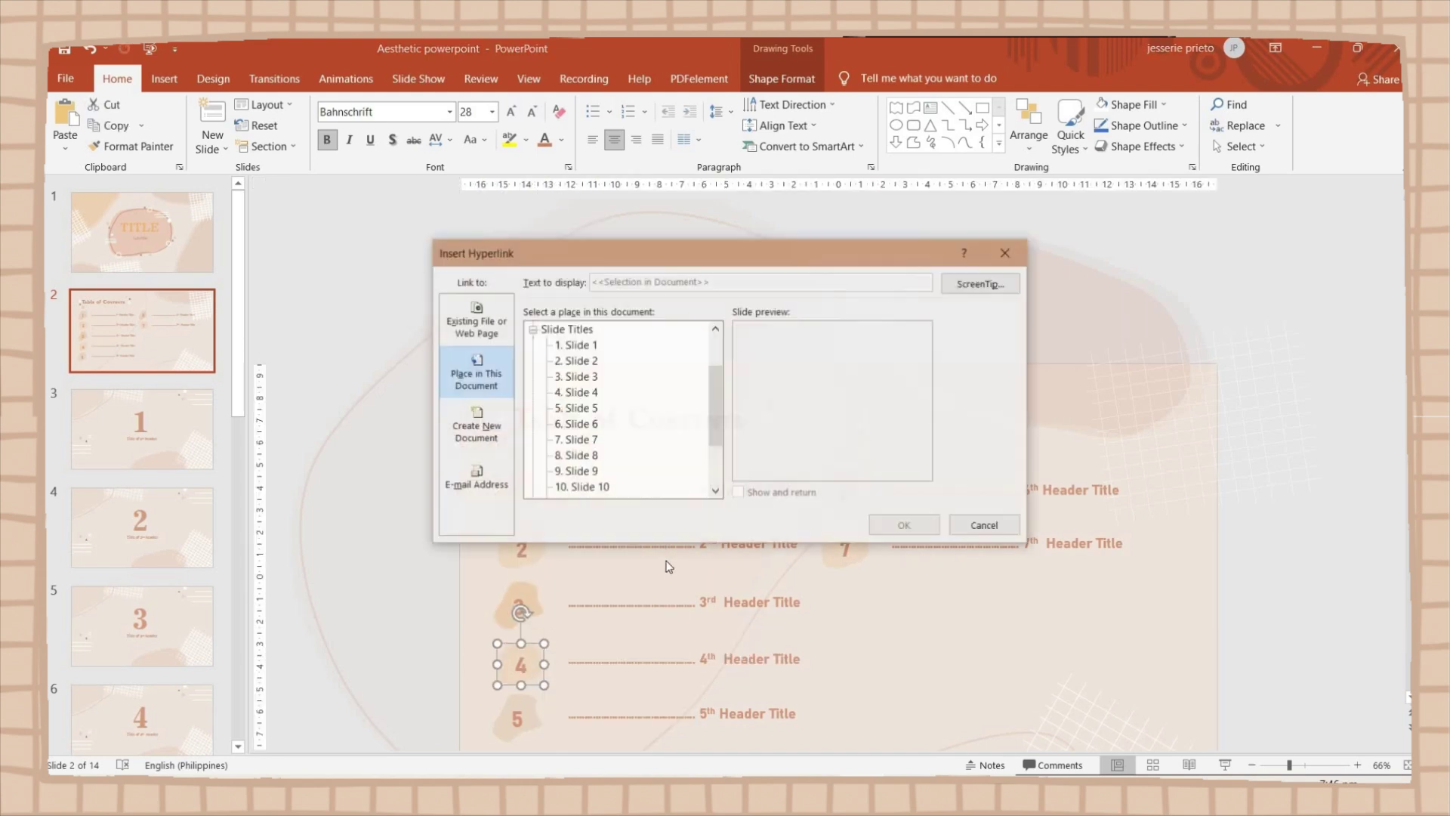
pyautogui.click(580, 424)
pyautogui.click(905, 526)
pyautogui.scroll(-2, 168, 628)
pyautogui.scroll(2, 174, 454)
pyautogui.click(142, 231)
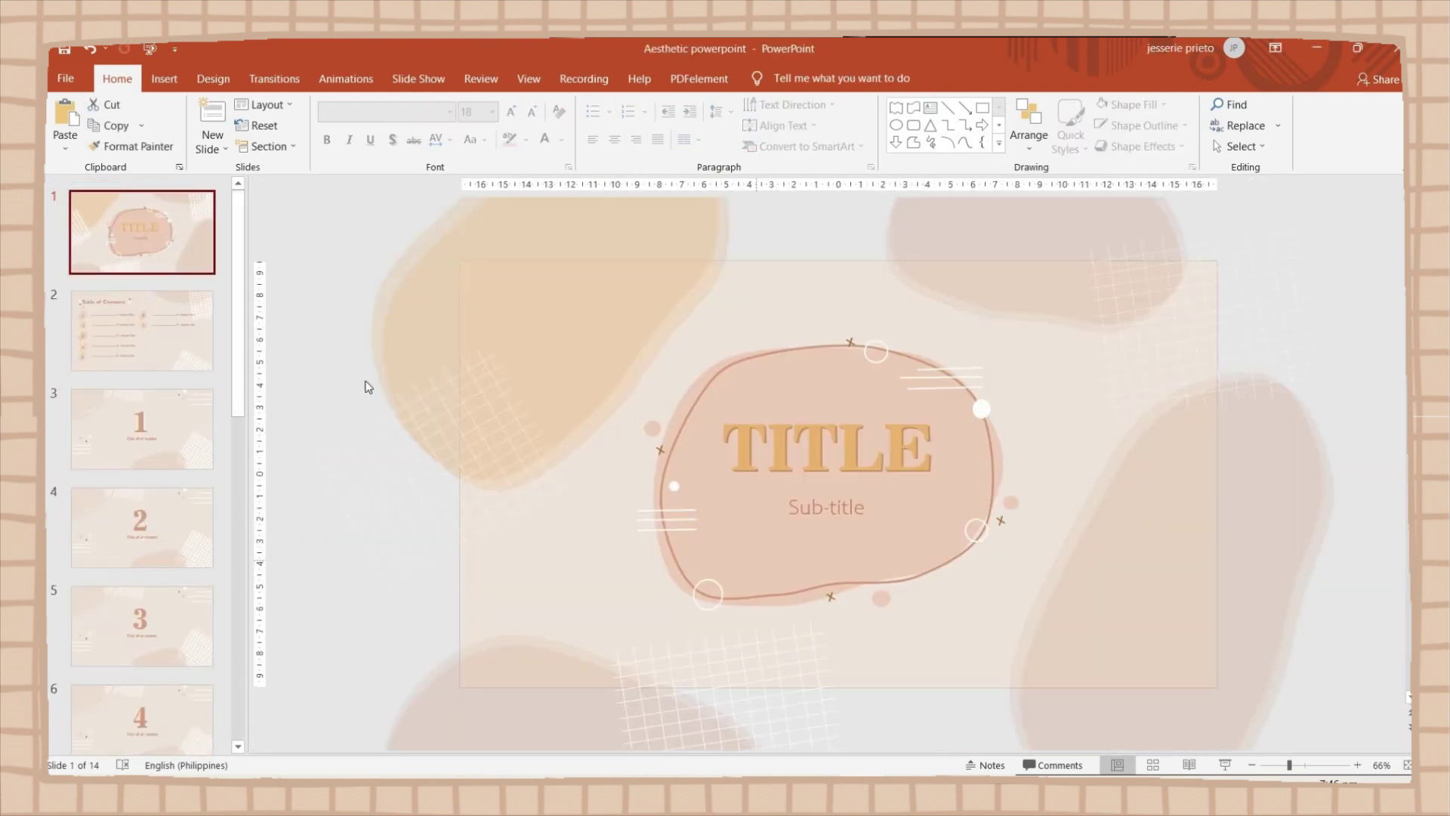
# Page from the Table of Contents through headers, body, photo, Steps, chart, quote to Thank you
pyautogui.click(193, 355)
pyautogui.click(184, 407)
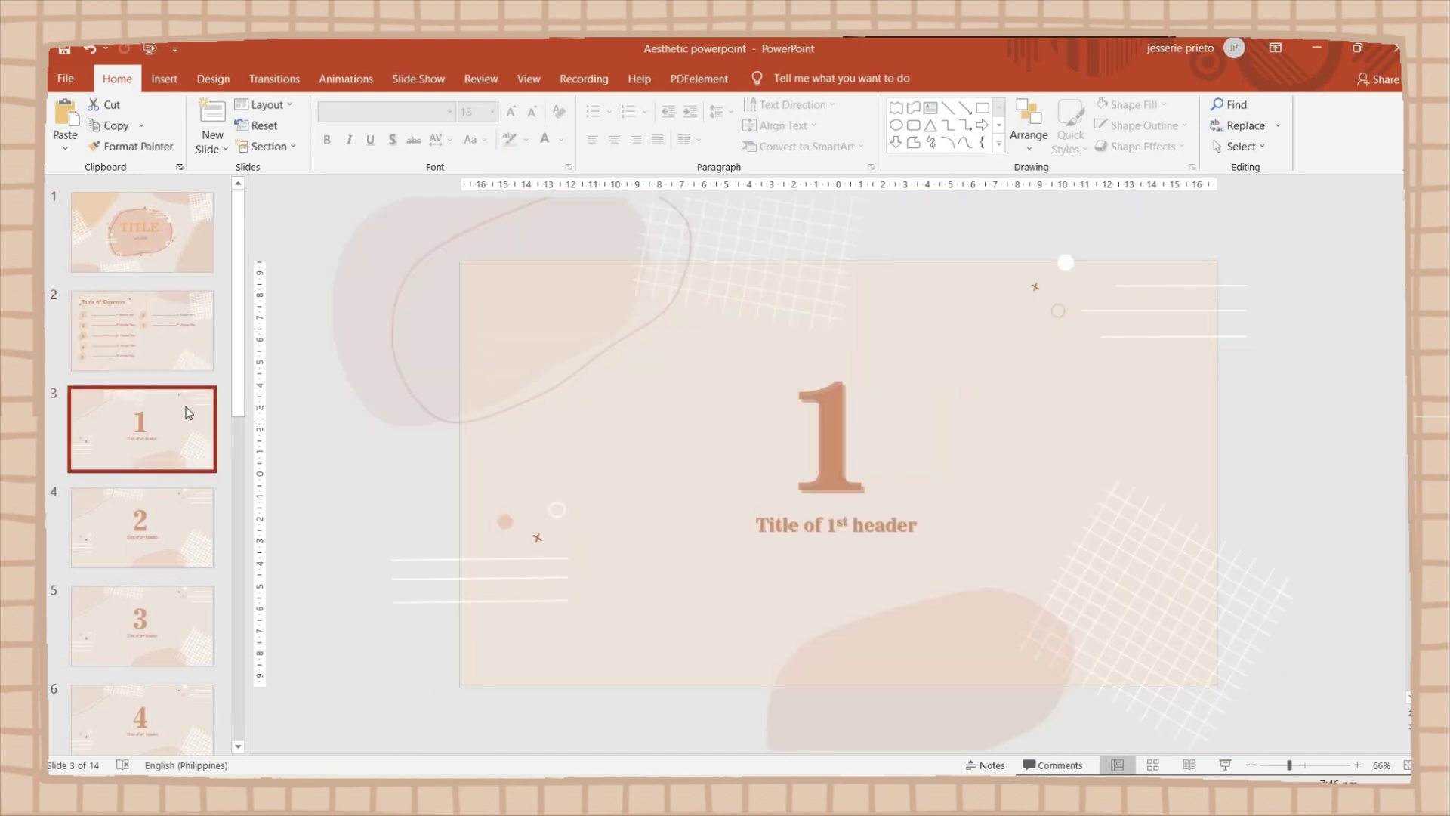
pyautogui.click(176, 540)
pyautogui.click(183, 610)
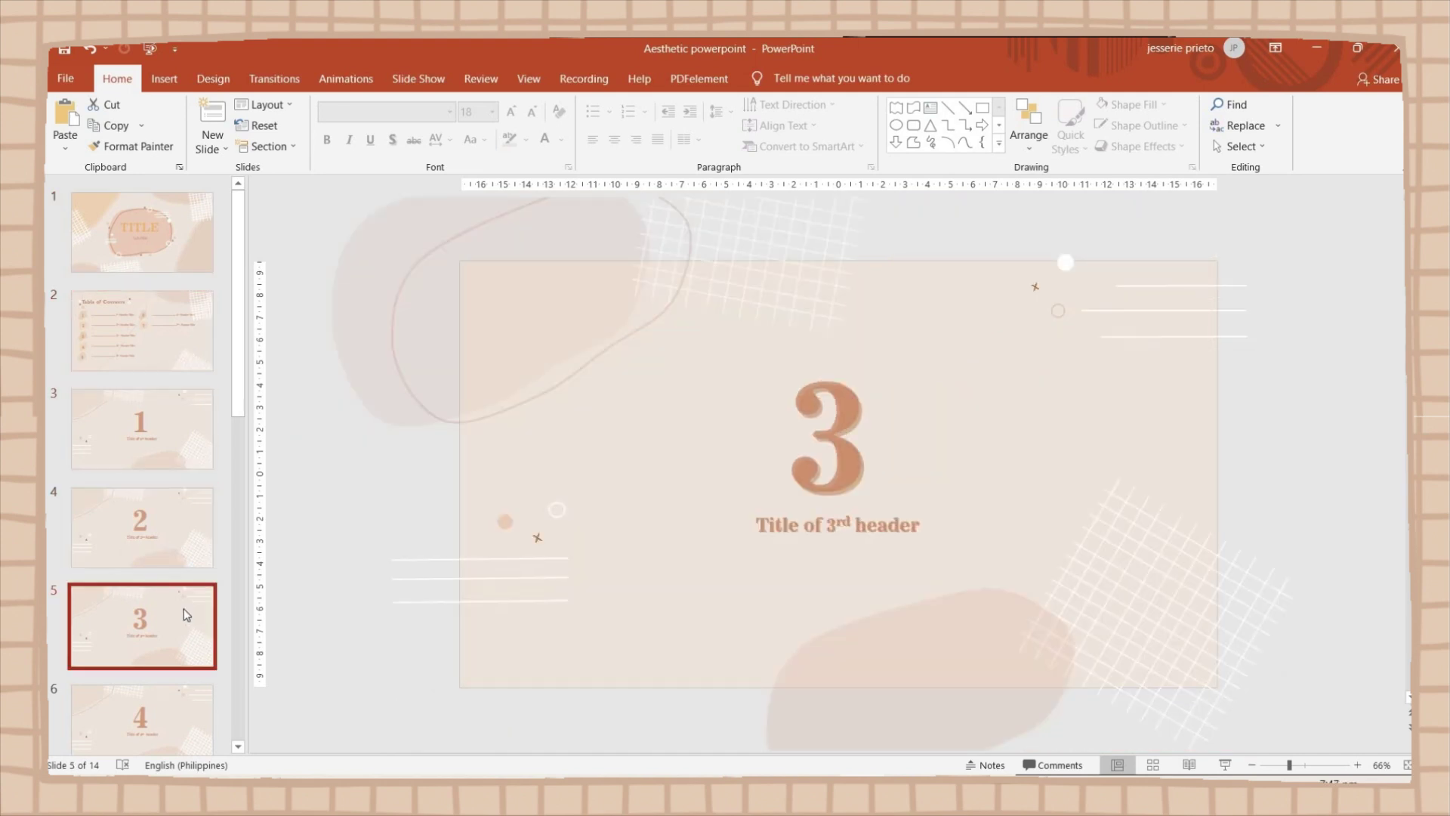
pyautogui.click(198, 704)
pyautogui.click(190, 701)
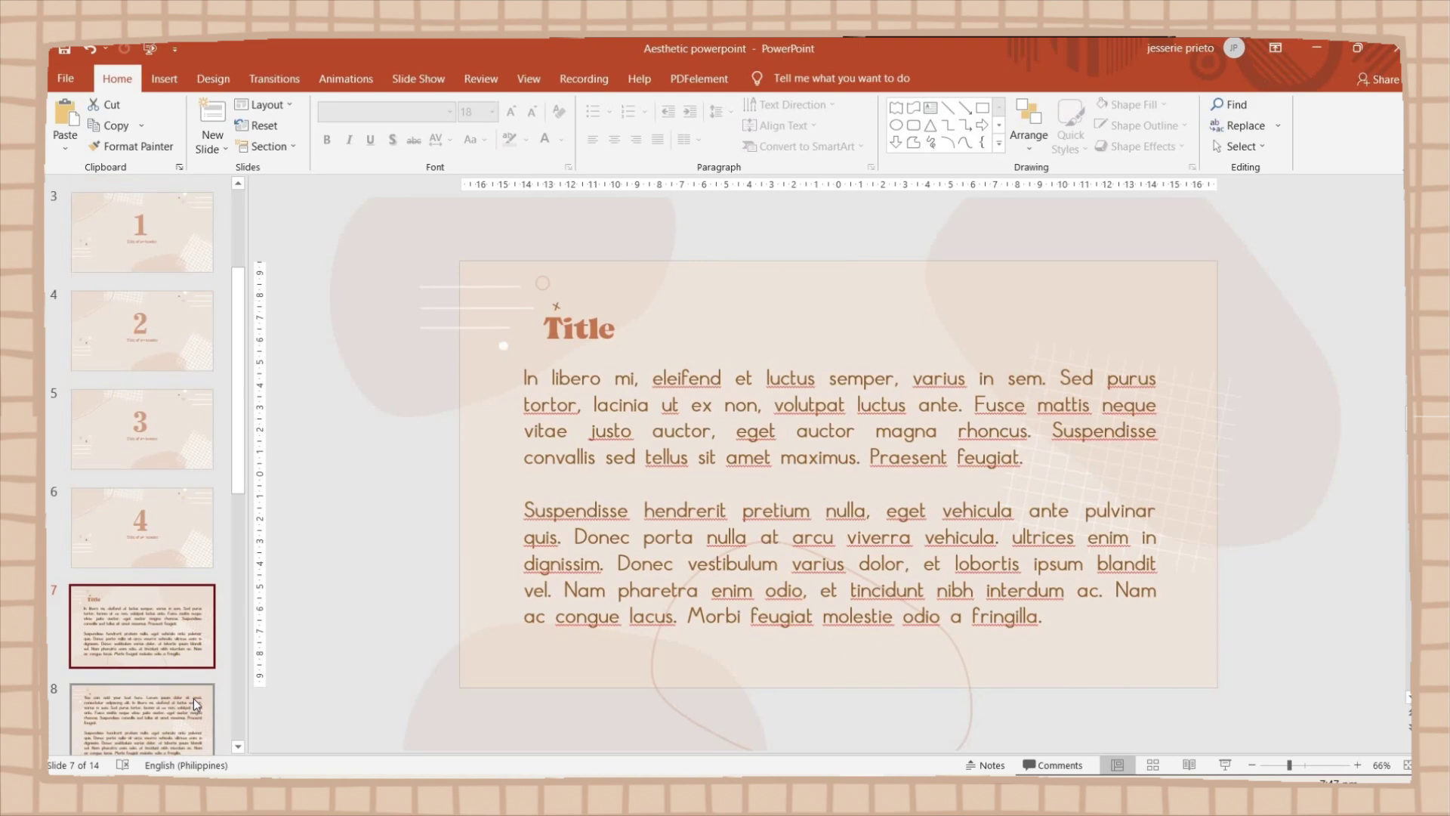
pyautogui.click(198, 695)
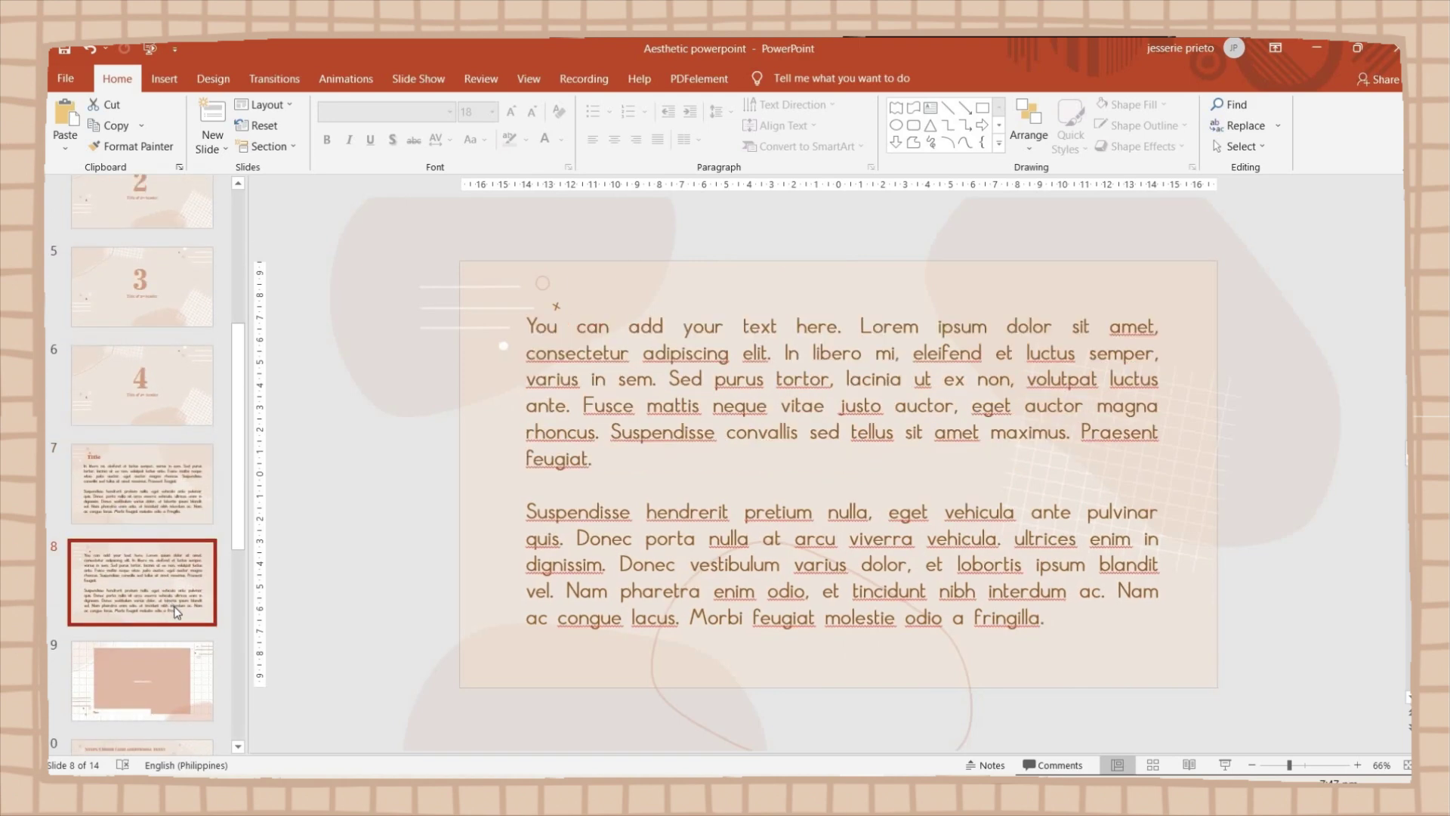
pyautogui.click(183, 661)
pyautogui.click(186, 677)
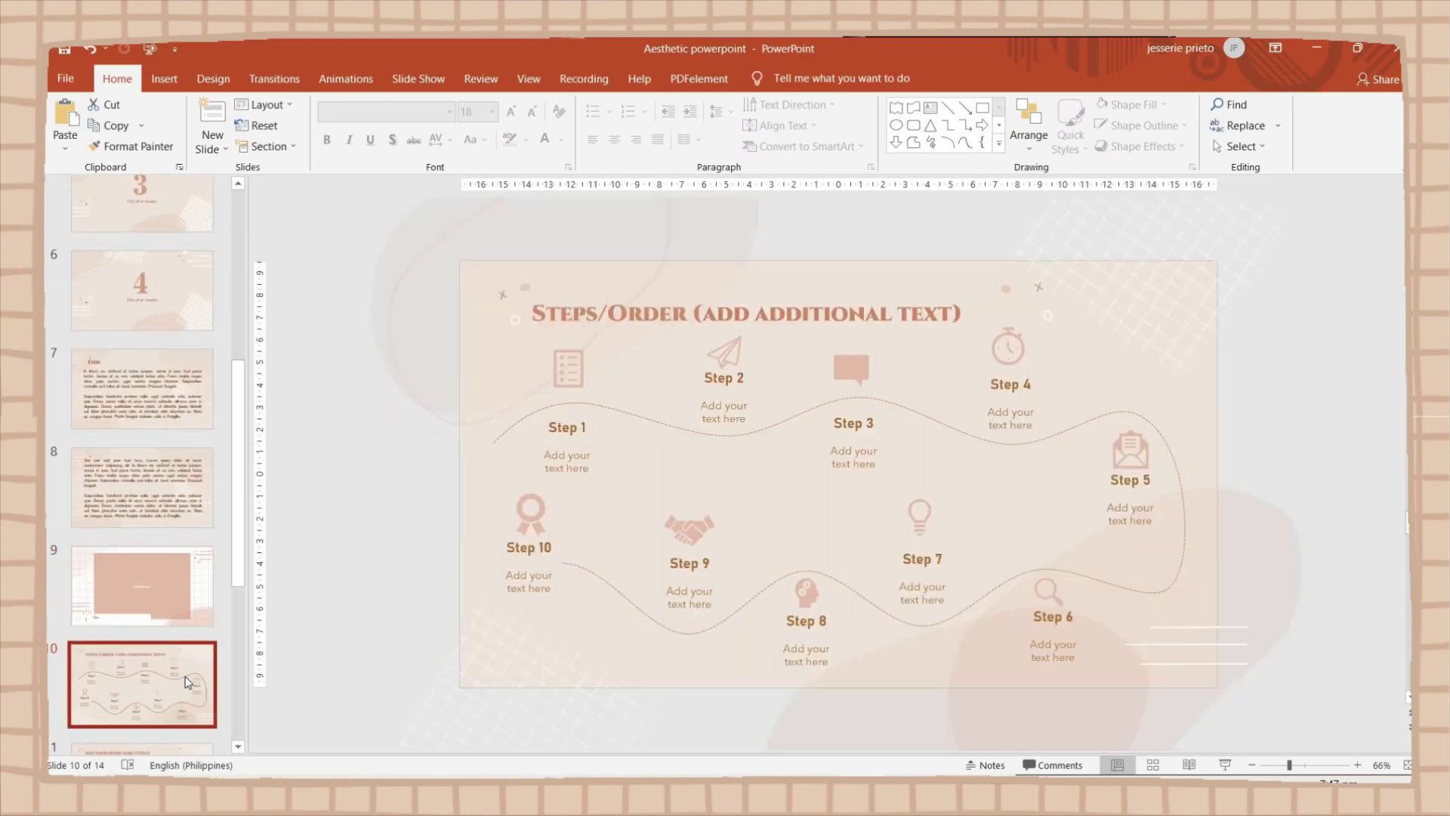
pyautogui.click(162, 583)
pyautogui.click(161, 583)
pyautogui.click(160, 659)
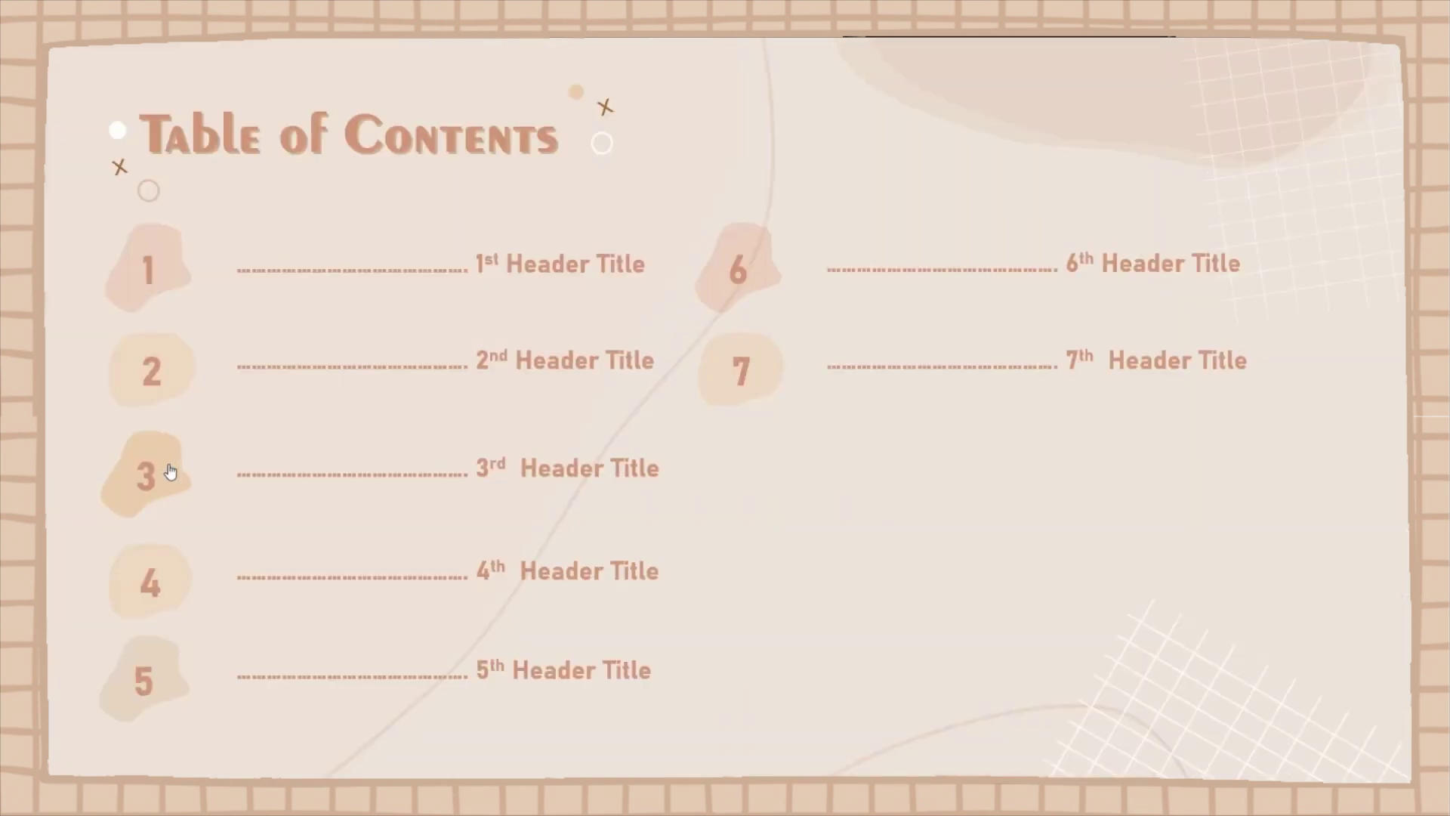
# Test the TOC links for numbers 3 and 4 in the slideshow, then view the Fonts Used slide
pyautogui.click(168, 472)
pyautogui.click(688, 521)
pyautogui.click(446, 461)
pyautogui.click(462, 459)
pyautogui.press('Right')
pyautogui.press('Right')
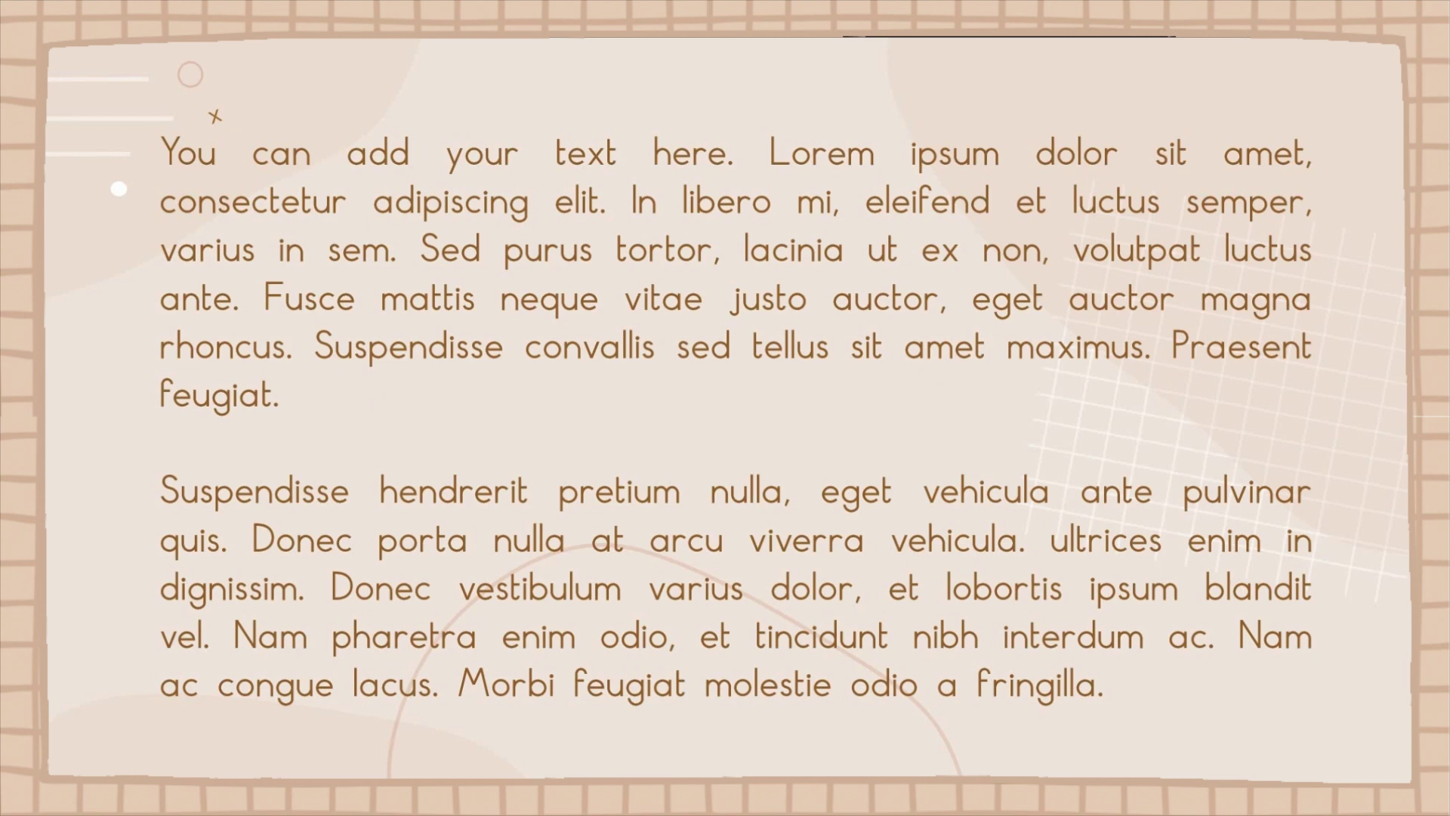
pyautogui.press('Right')
pyautogui.press('Right')
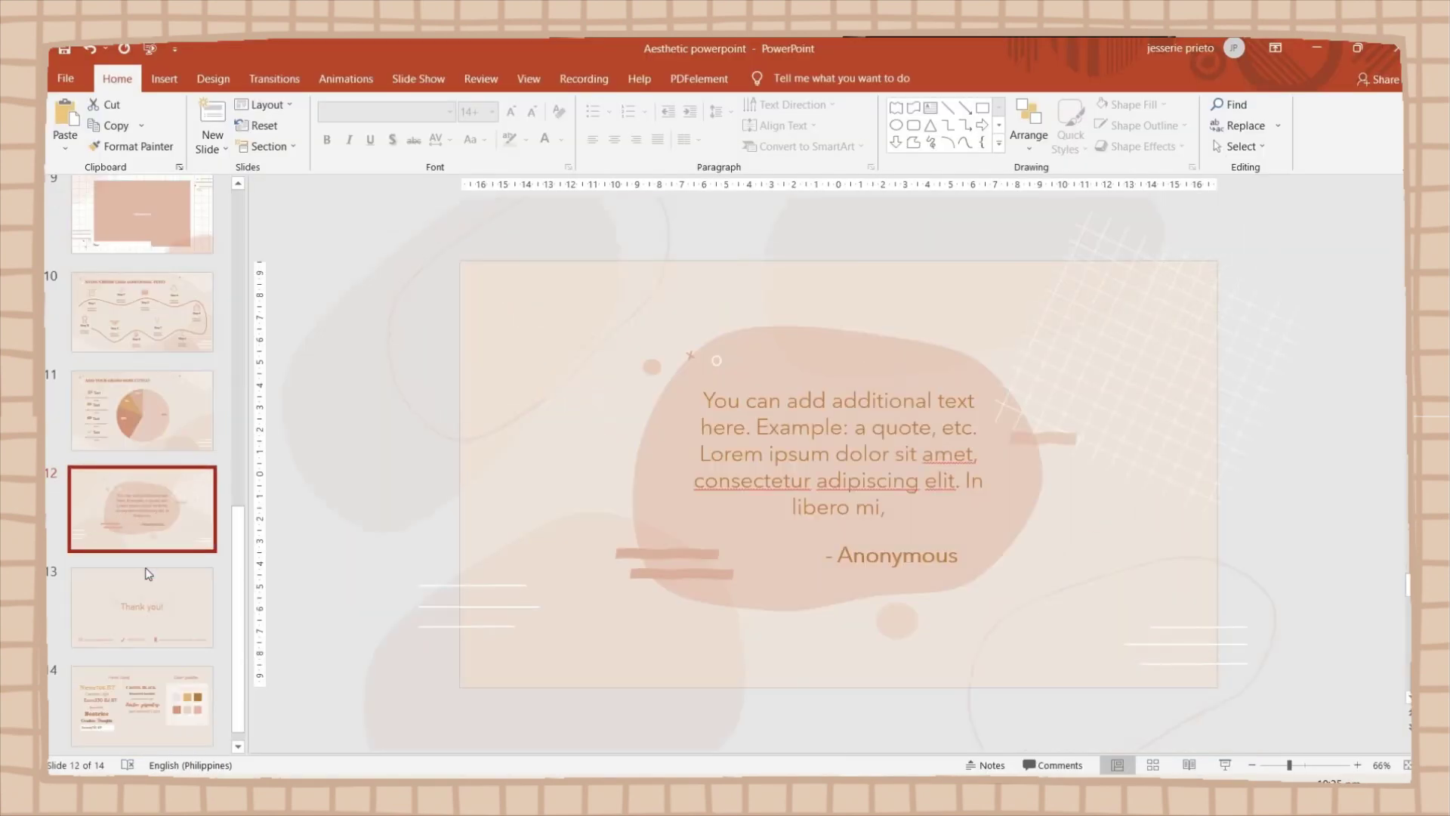
pyautogui.click(125, 682)
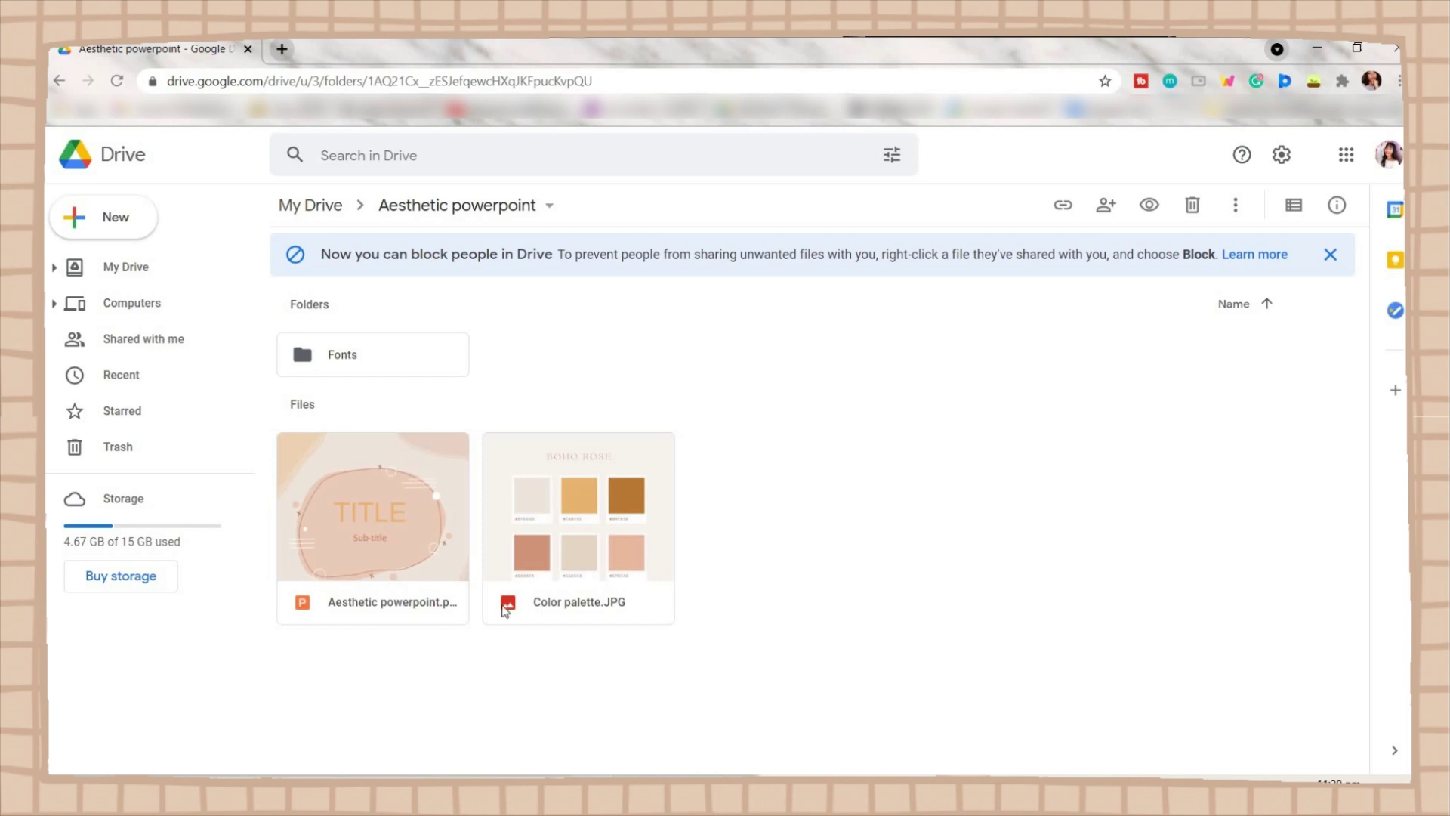
# Check the Fonts folder in Google Drive, then open the Aesthetic powerpoint presentation
pyautogui.doubleClick(332, 347)
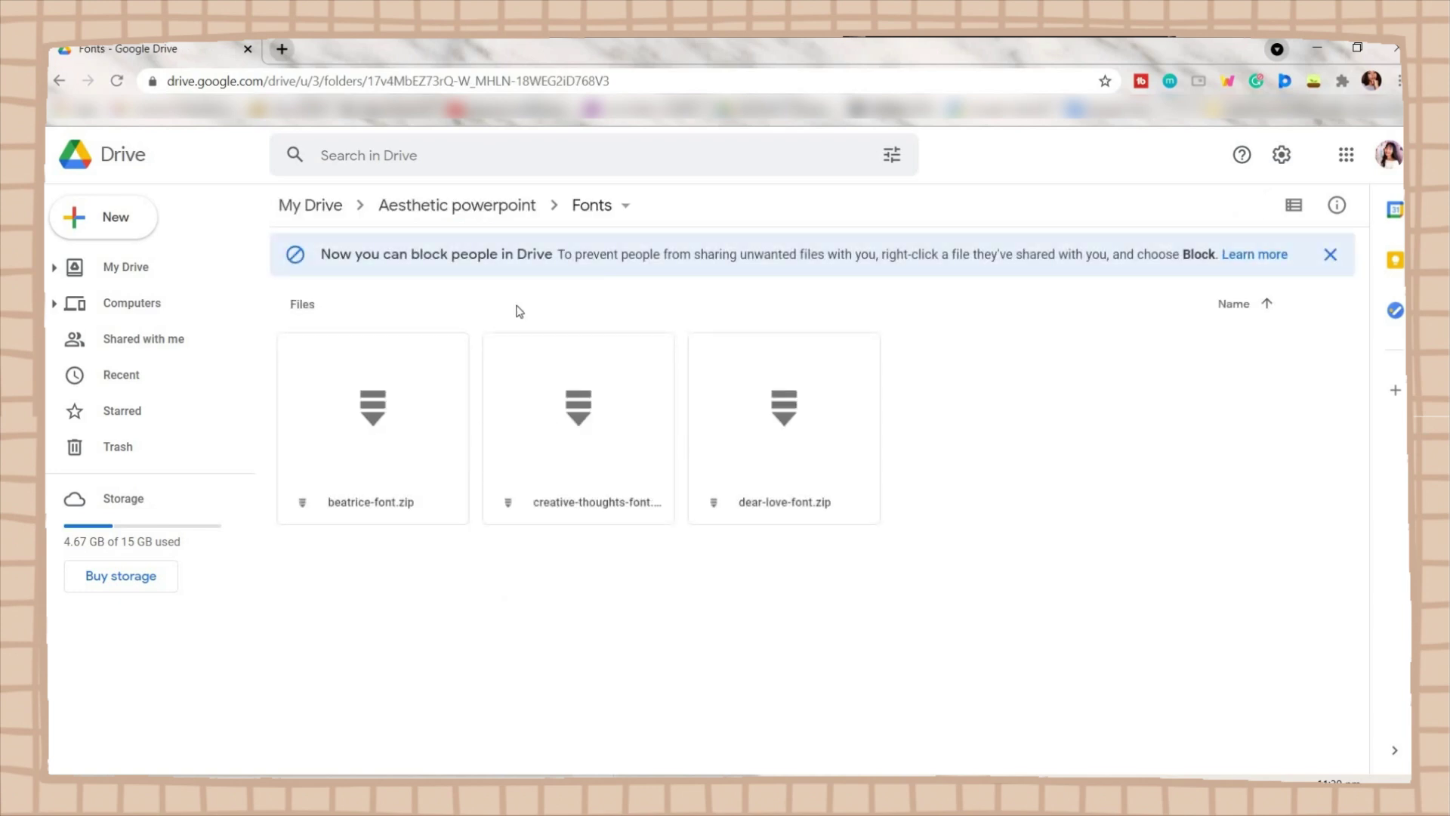
pyautogui.click(57, 84)
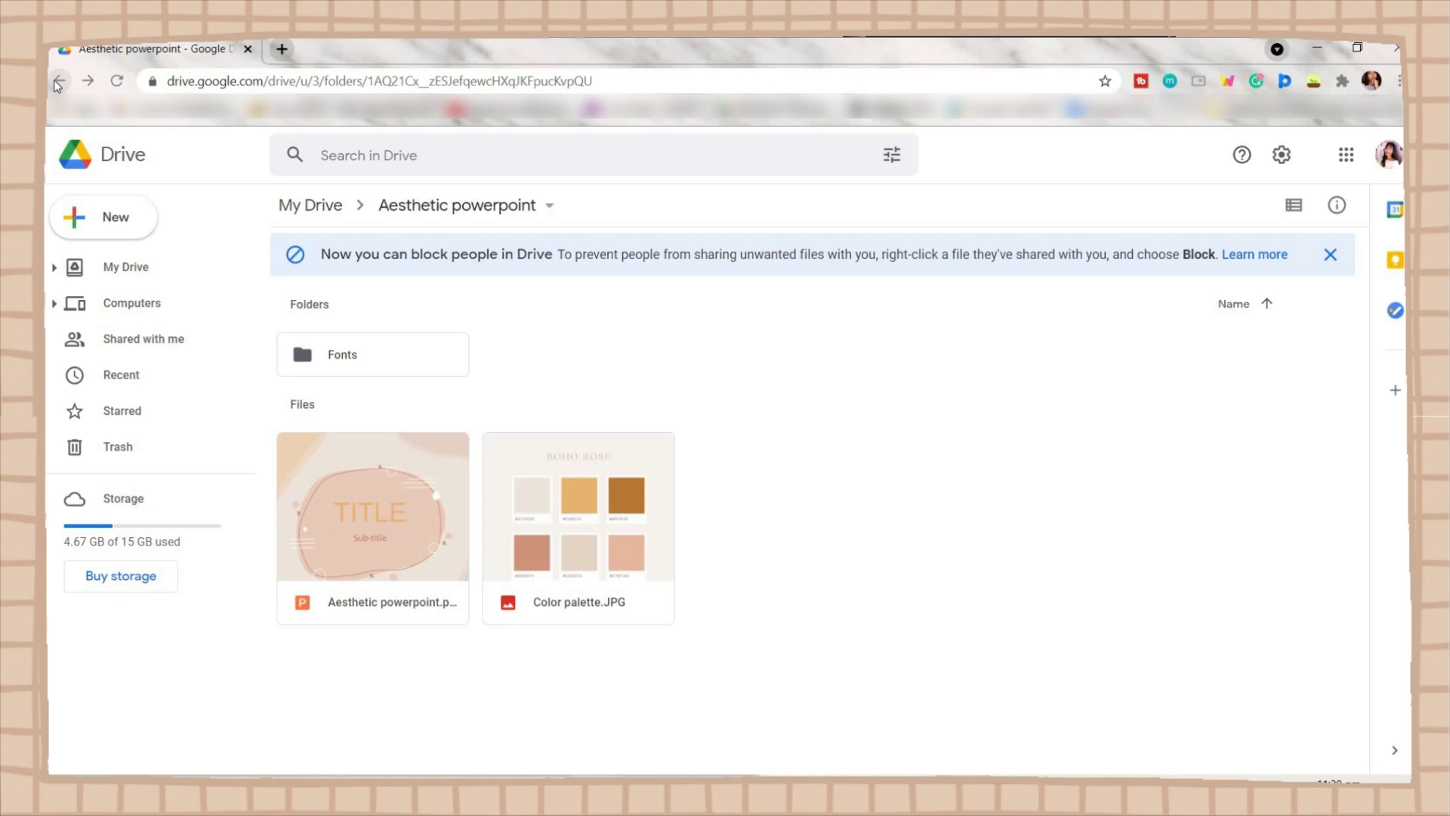
pyautogui.doubleClick(402, 489)
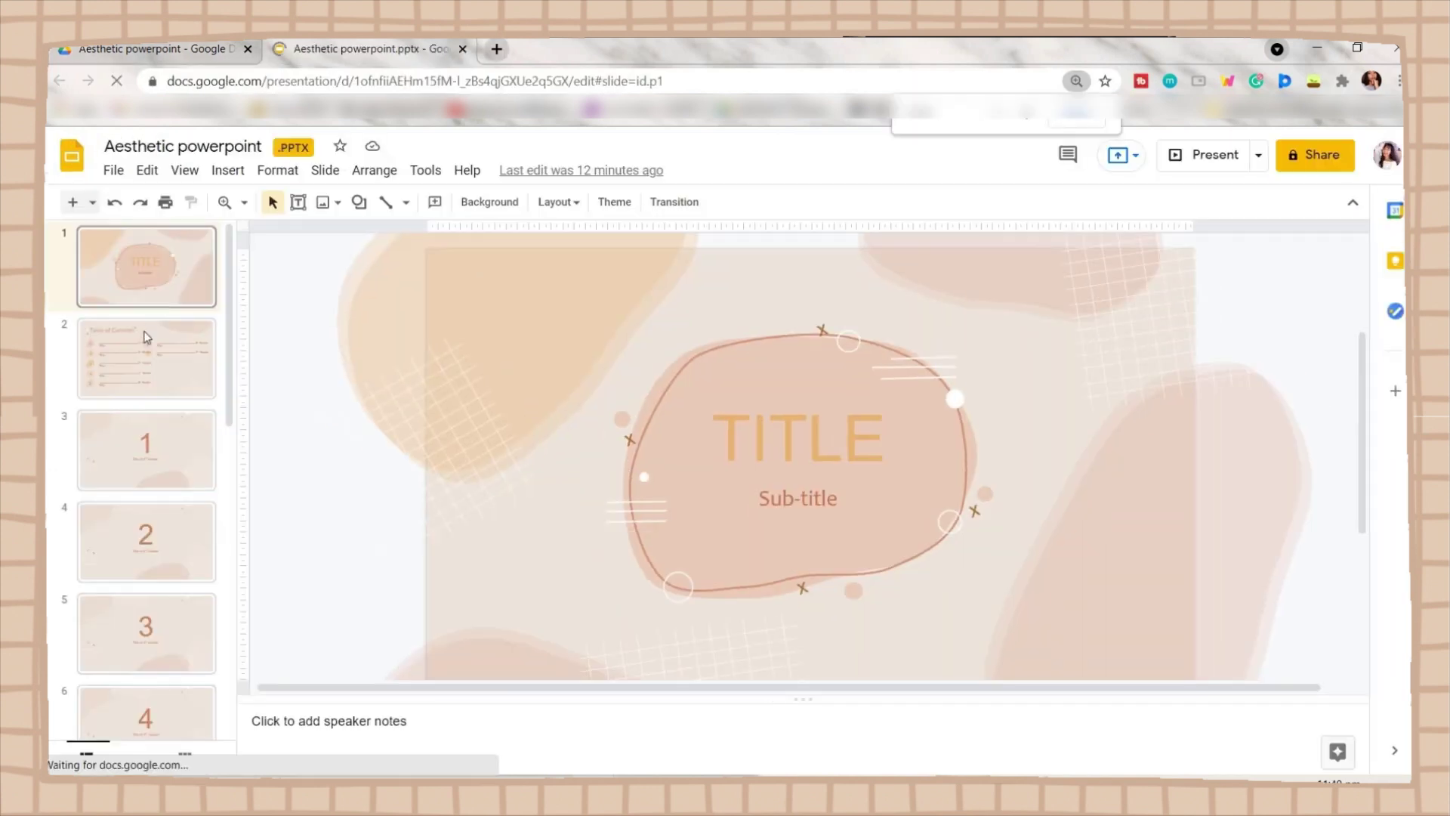
# Step through the imported deck from the Table of Contents to slide 14, Fonts Used
pyautogui.click(148, 335)
pyautogui.click(172, 556)
pyautogui.press('Down')
pyautogui.press('Down')
pyautogui.press('Down')
pyautogui.press('Down')
pyautogui.press('Down')
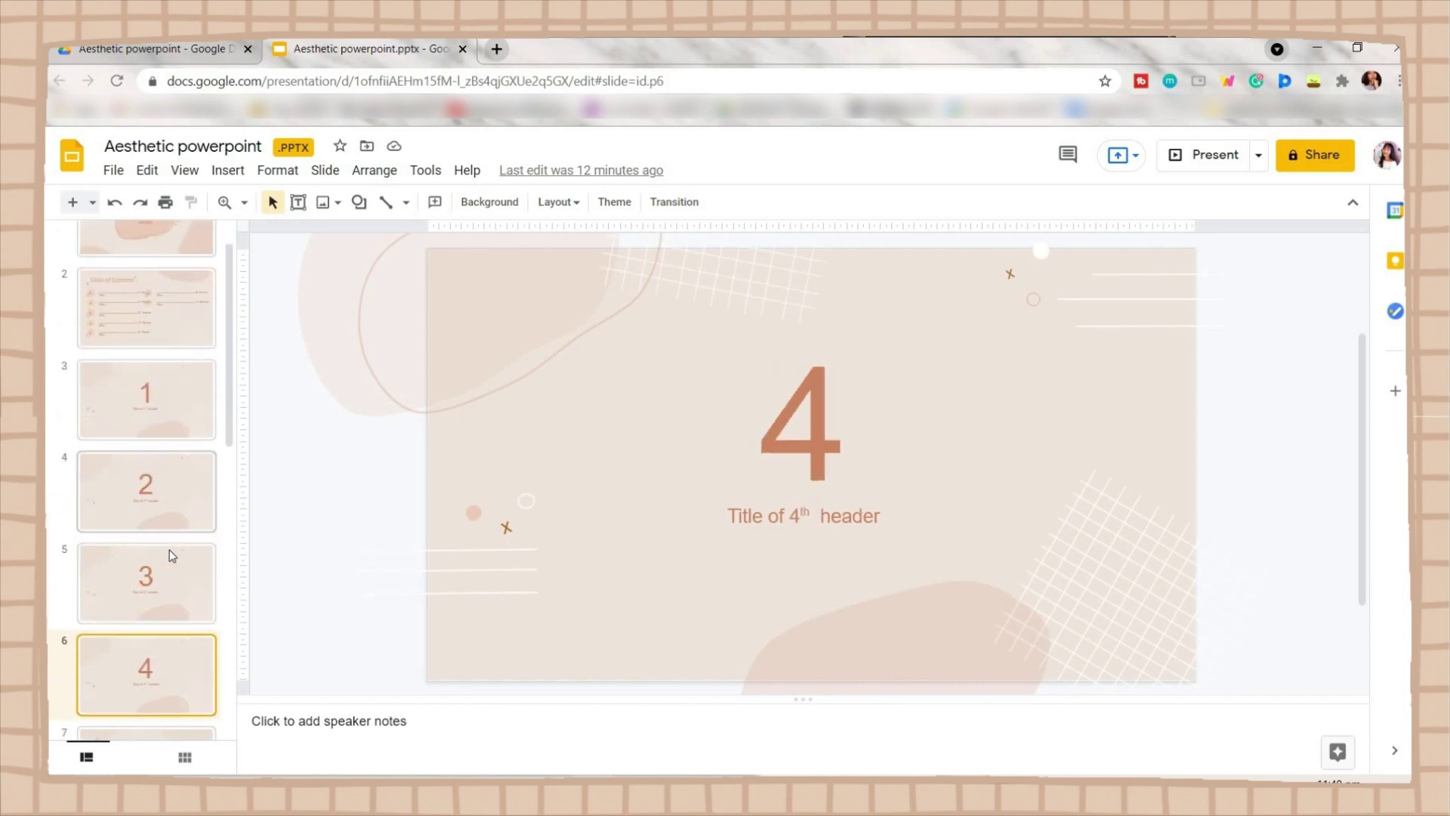
pyautogui.press('Down')
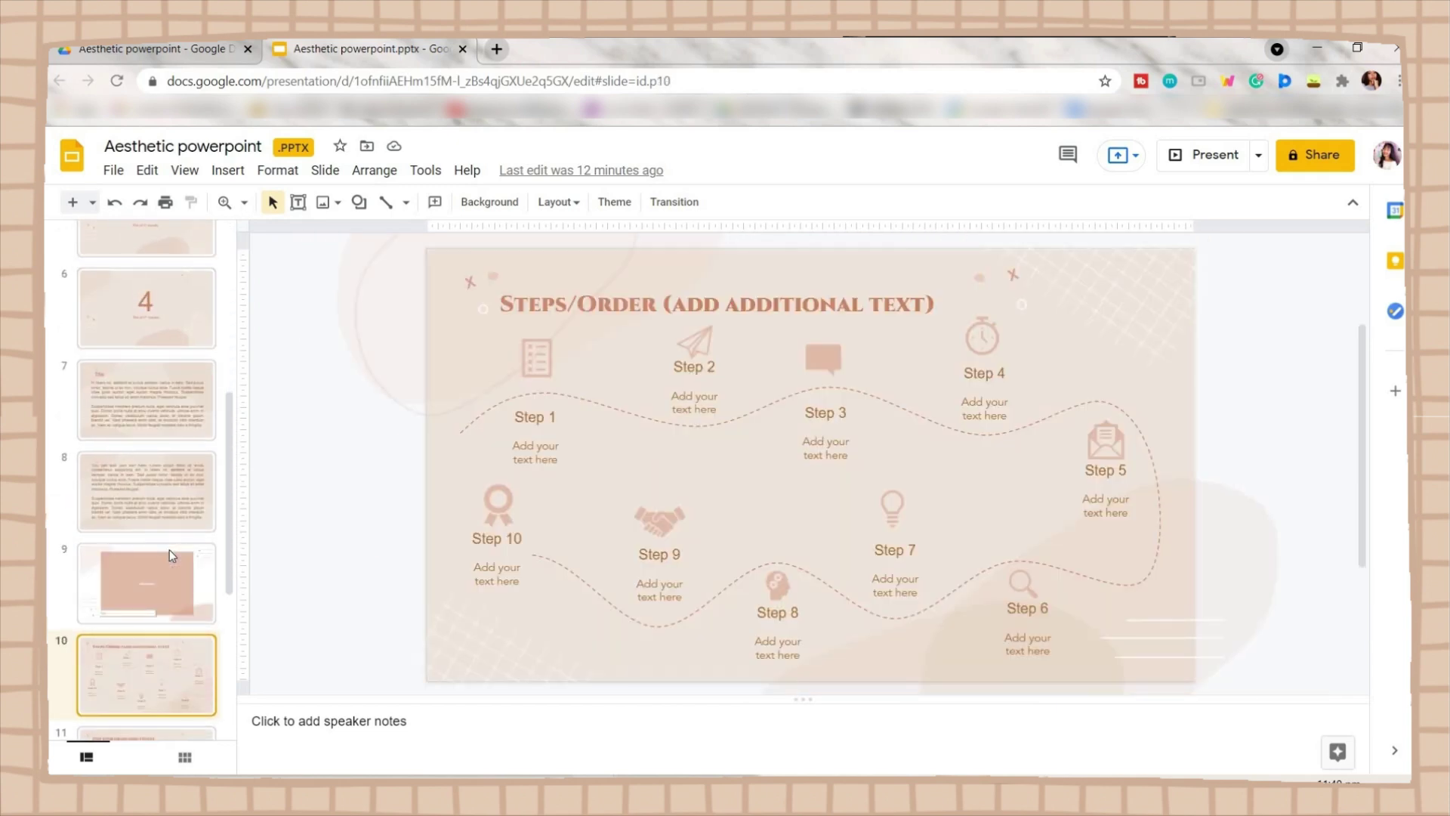
pyautogui.press('Down')
pyautogui.press('Down')
pyautogui.press('Down')
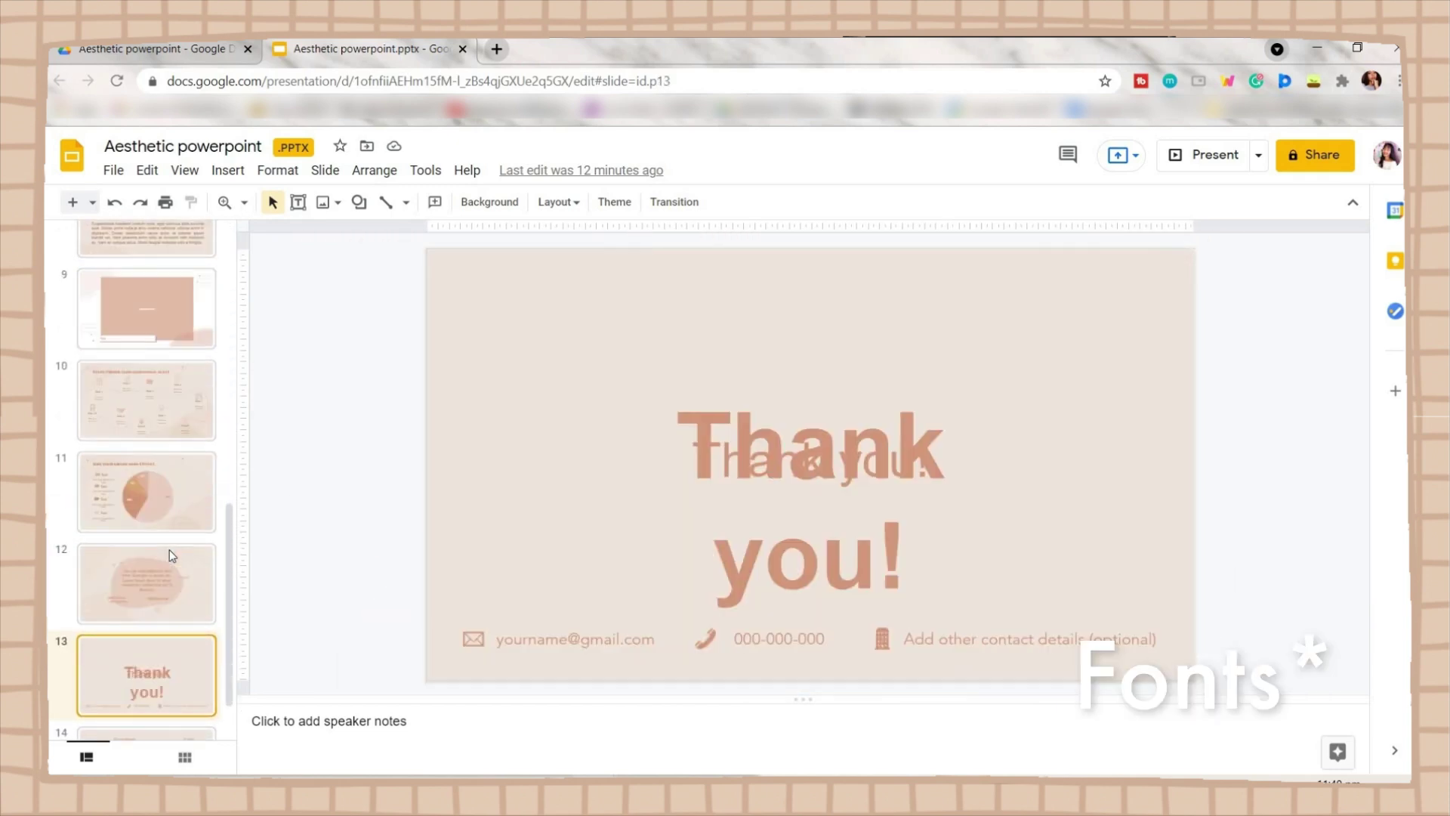
pyautogui.press('Down')
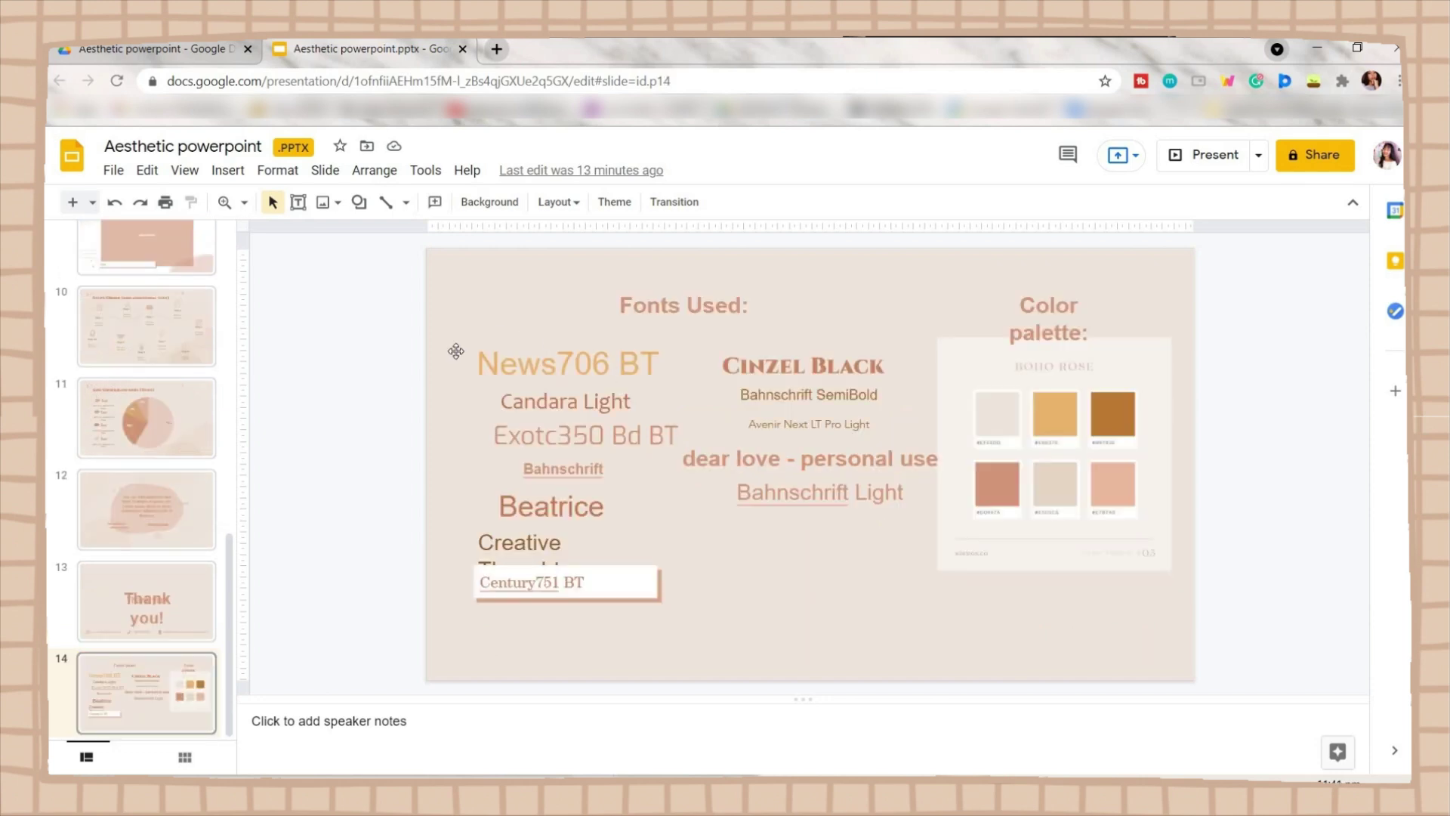
# Abandon a copy named 'powerpoint on physics' and download the deck as Microsoft PowerPoint (.pptx)
pyautogui.click(114, 173)
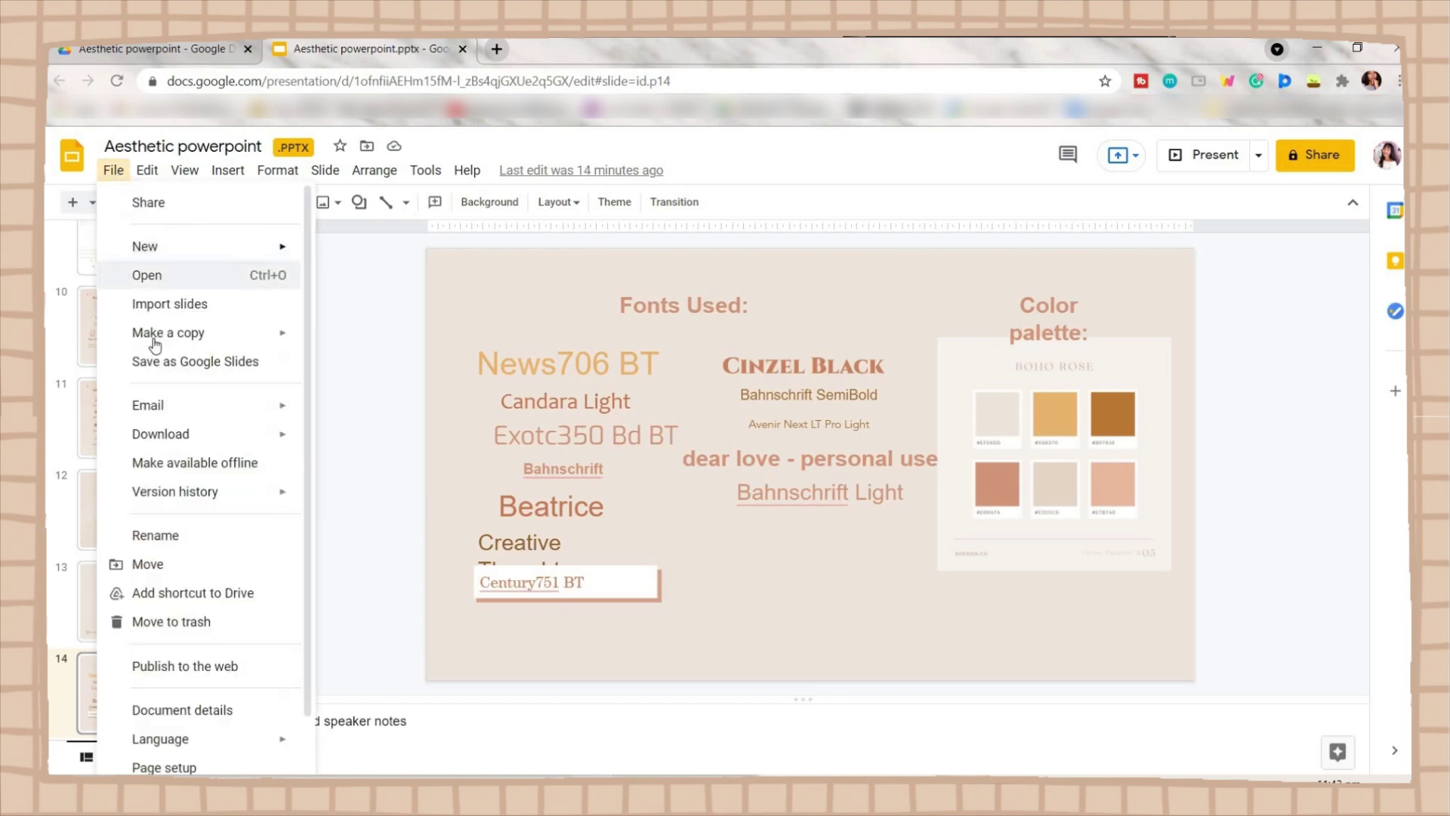
pyautogui.moveTo(155, 345)
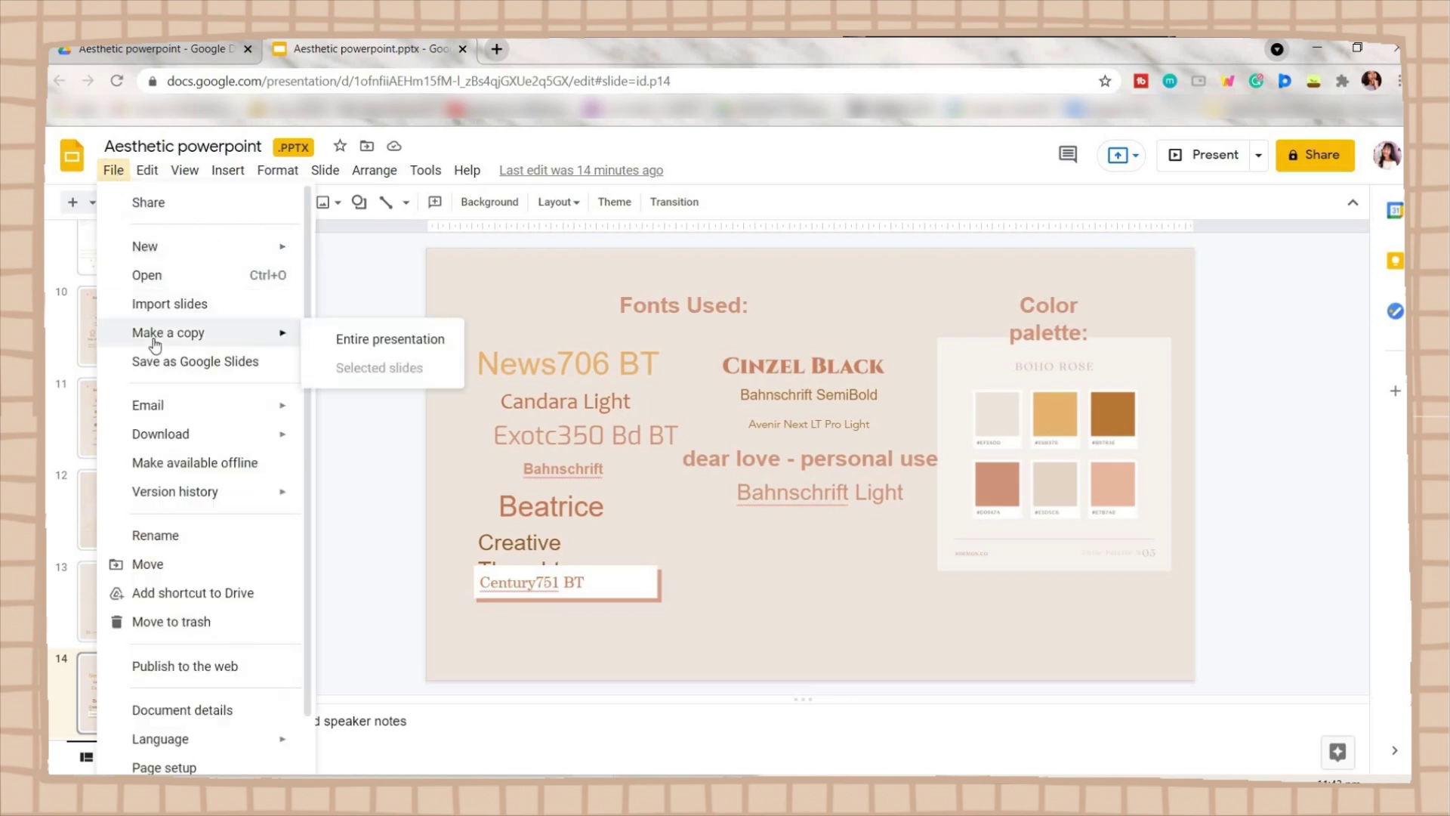
pyautogui.click(357, 342)
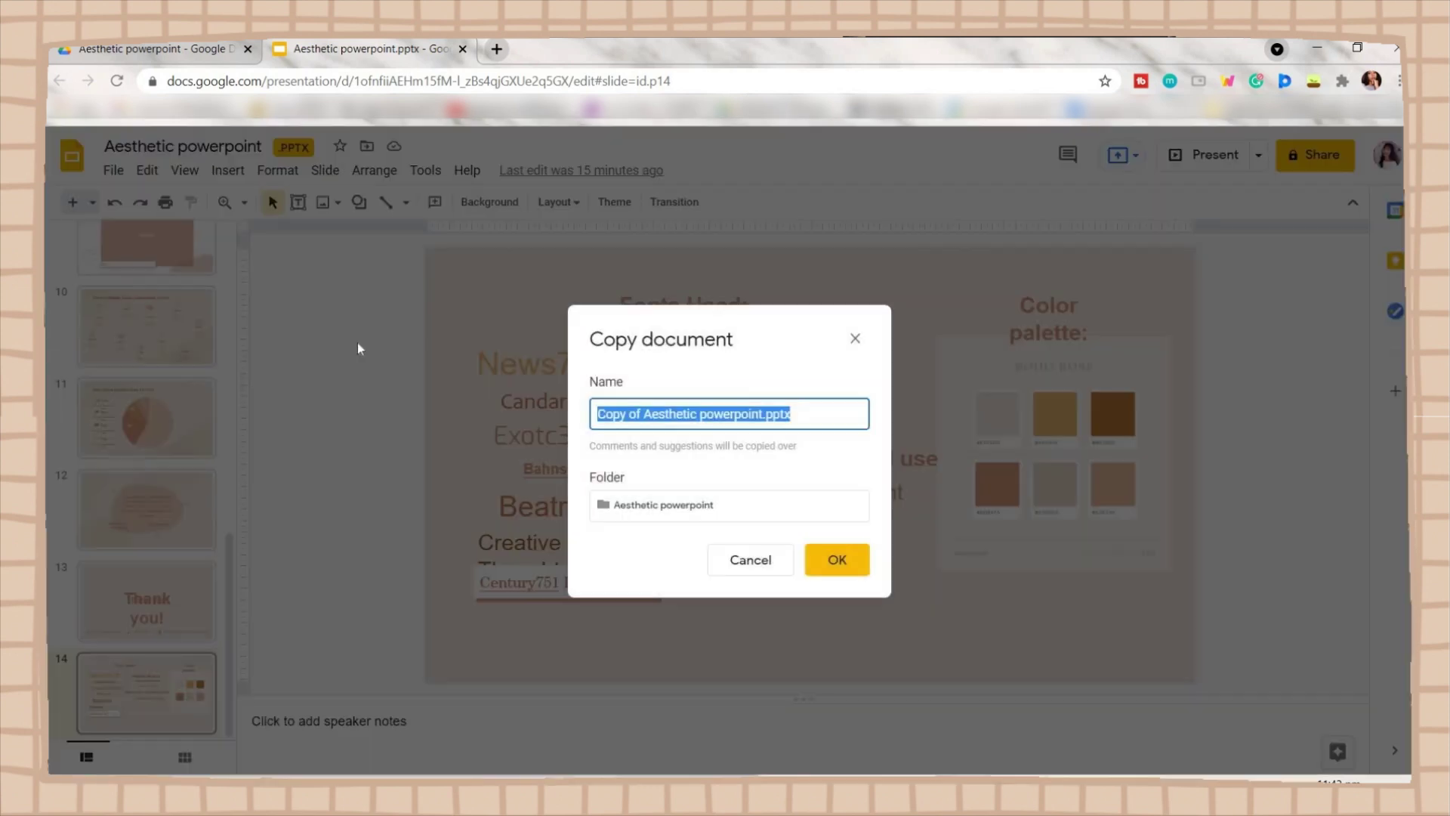
pyautogui.write('powerpoint on physics')
pyautogui.click(698, 504)
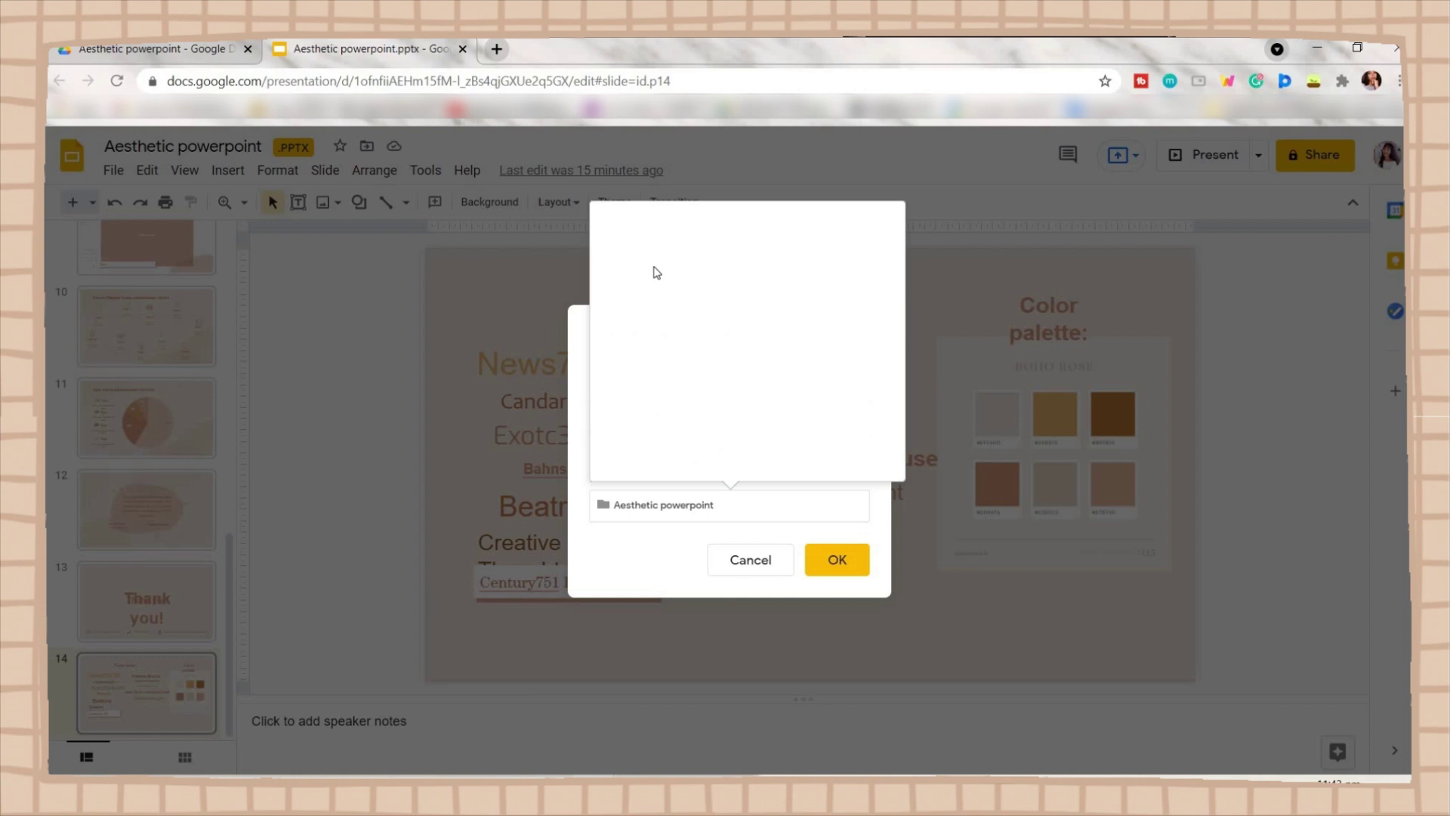
pyautogui.press('Escape')
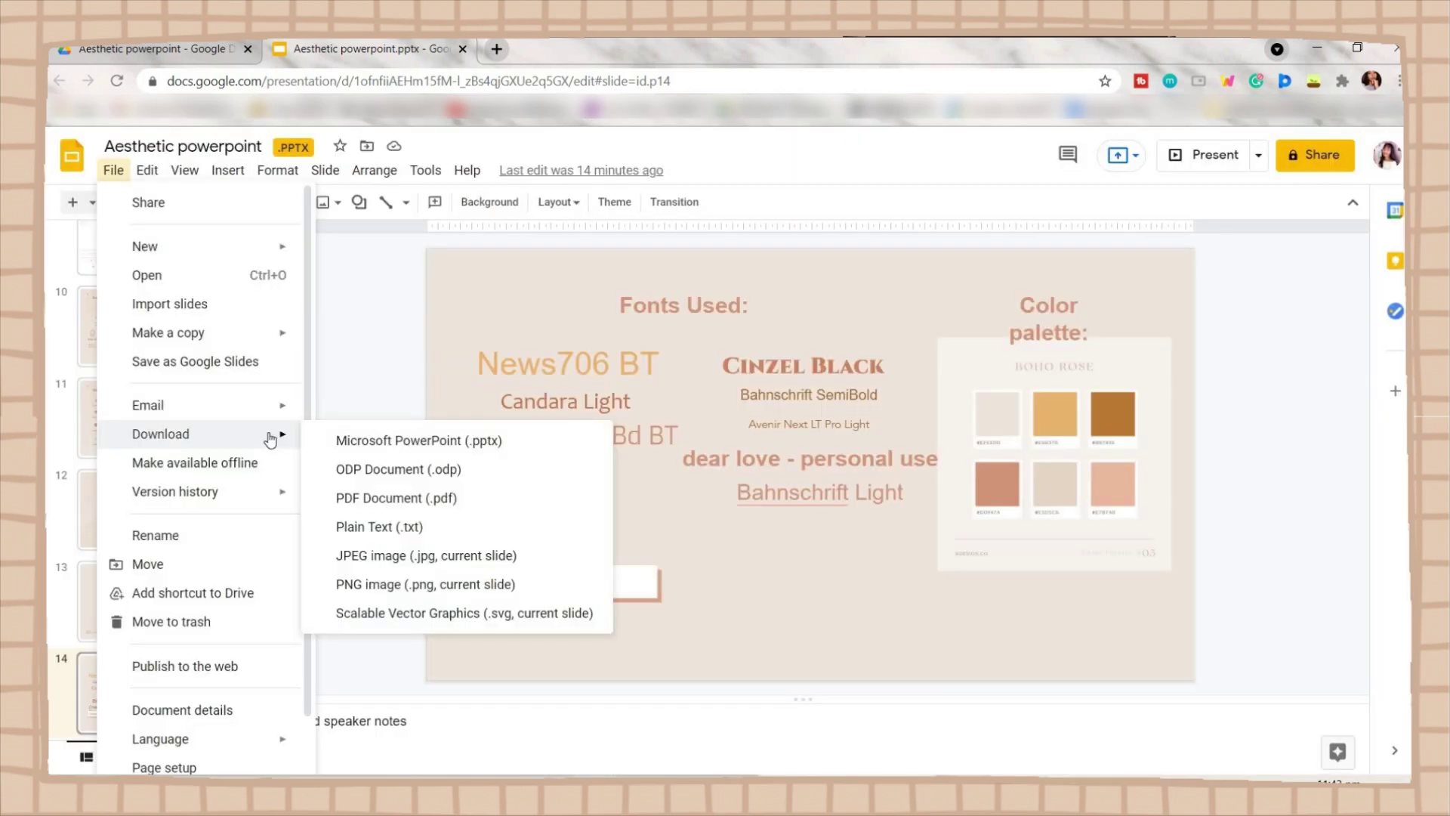
pyautogui.click(388, 441)
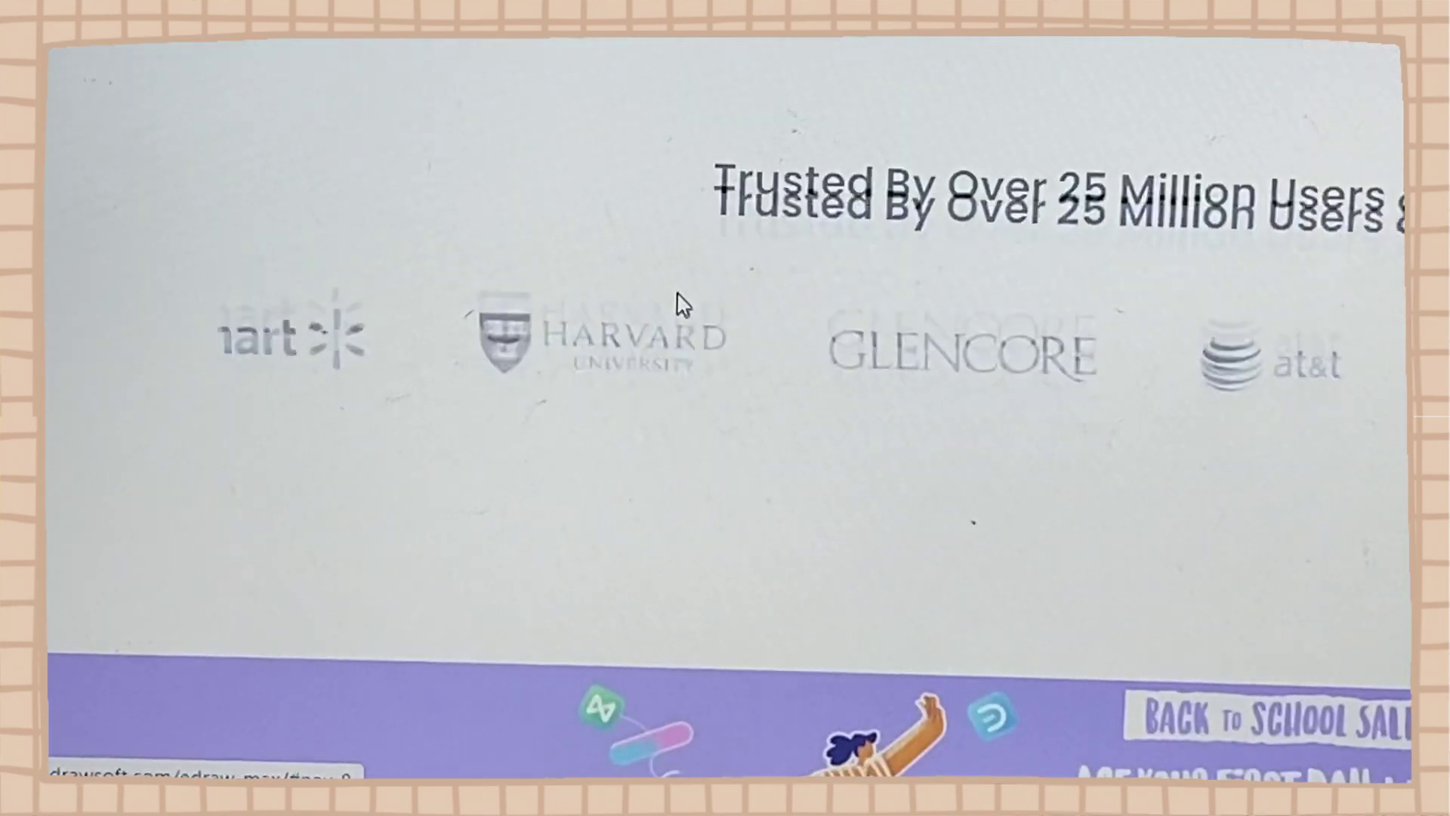
# Scroll the edrawsoft.com page past the Back to School banner to the EdrawMax and EdrawMind section
pyautogui.scroll(-5, 657, 303)
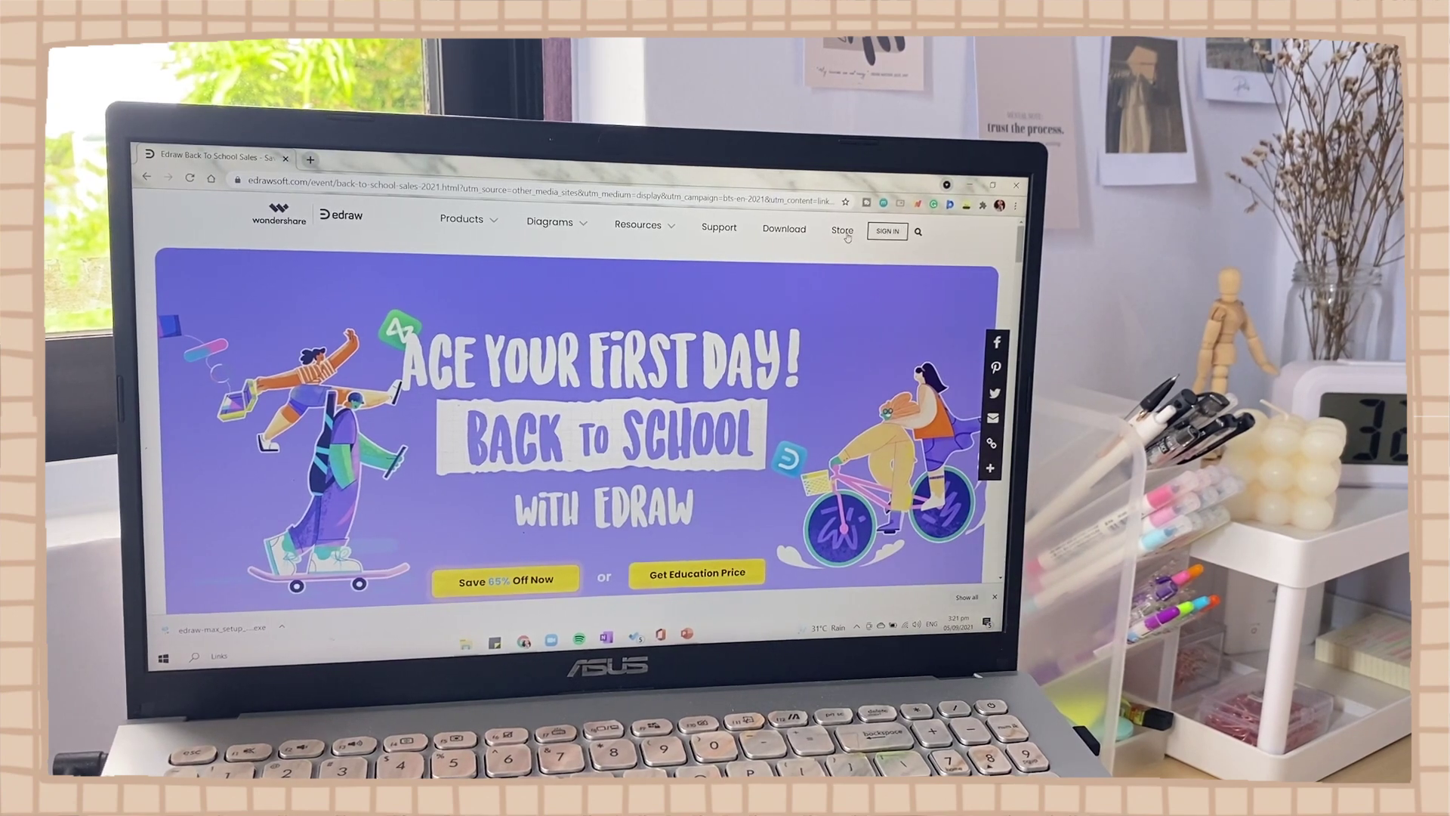
pyautogui.scroll(-10, 848, 239)
pyautogui.scroll(-2, 848, 238)
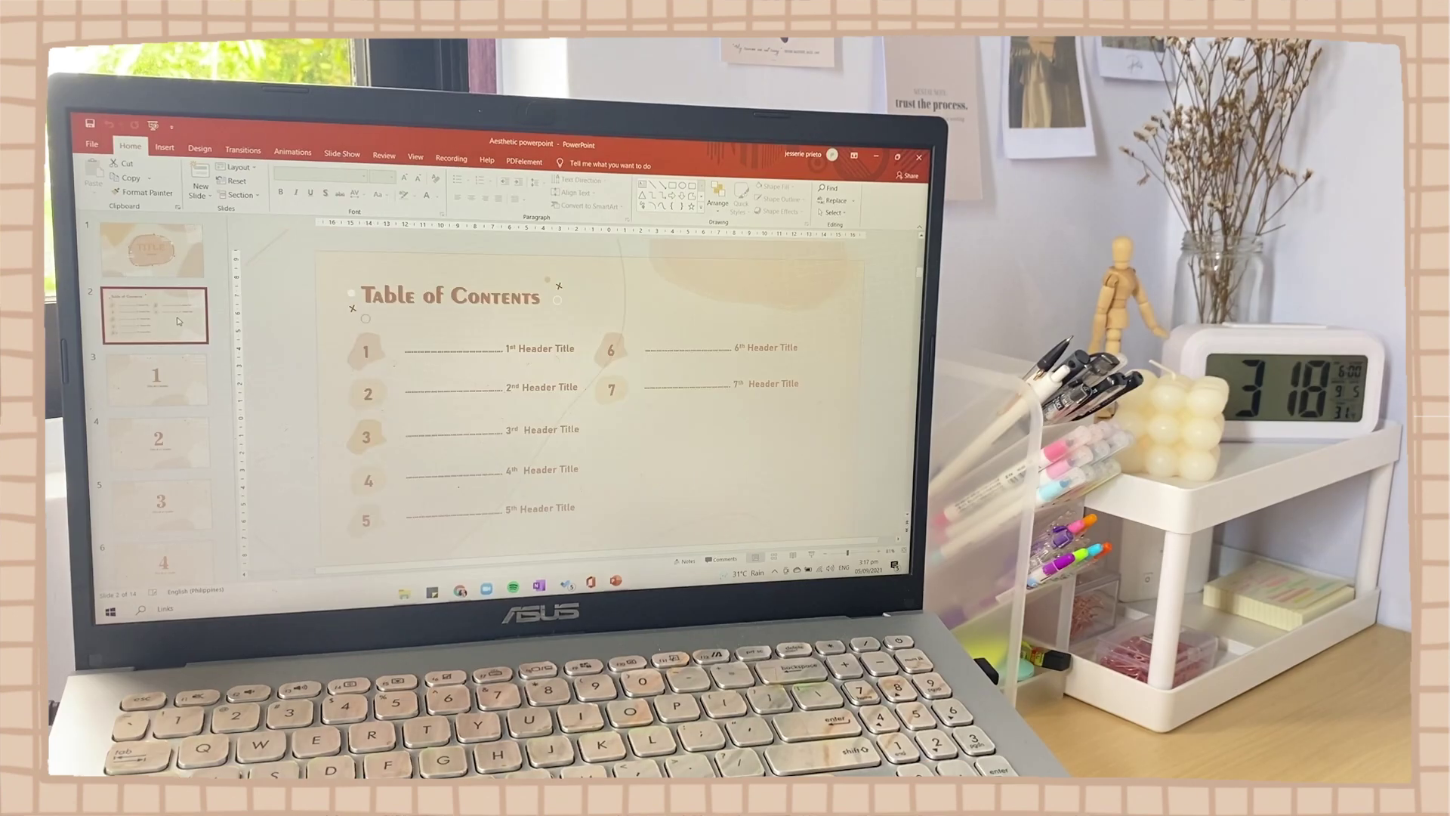
pyautogui.click(159, 378)
# Step through the header, text, pie chart and photo slides to the quote slide
pyautogui.click(173, 448)
pyautogui.press('Down')
pyautogui.press('Down')
pyautogui.press('Down')
pyautogui.press('Down')
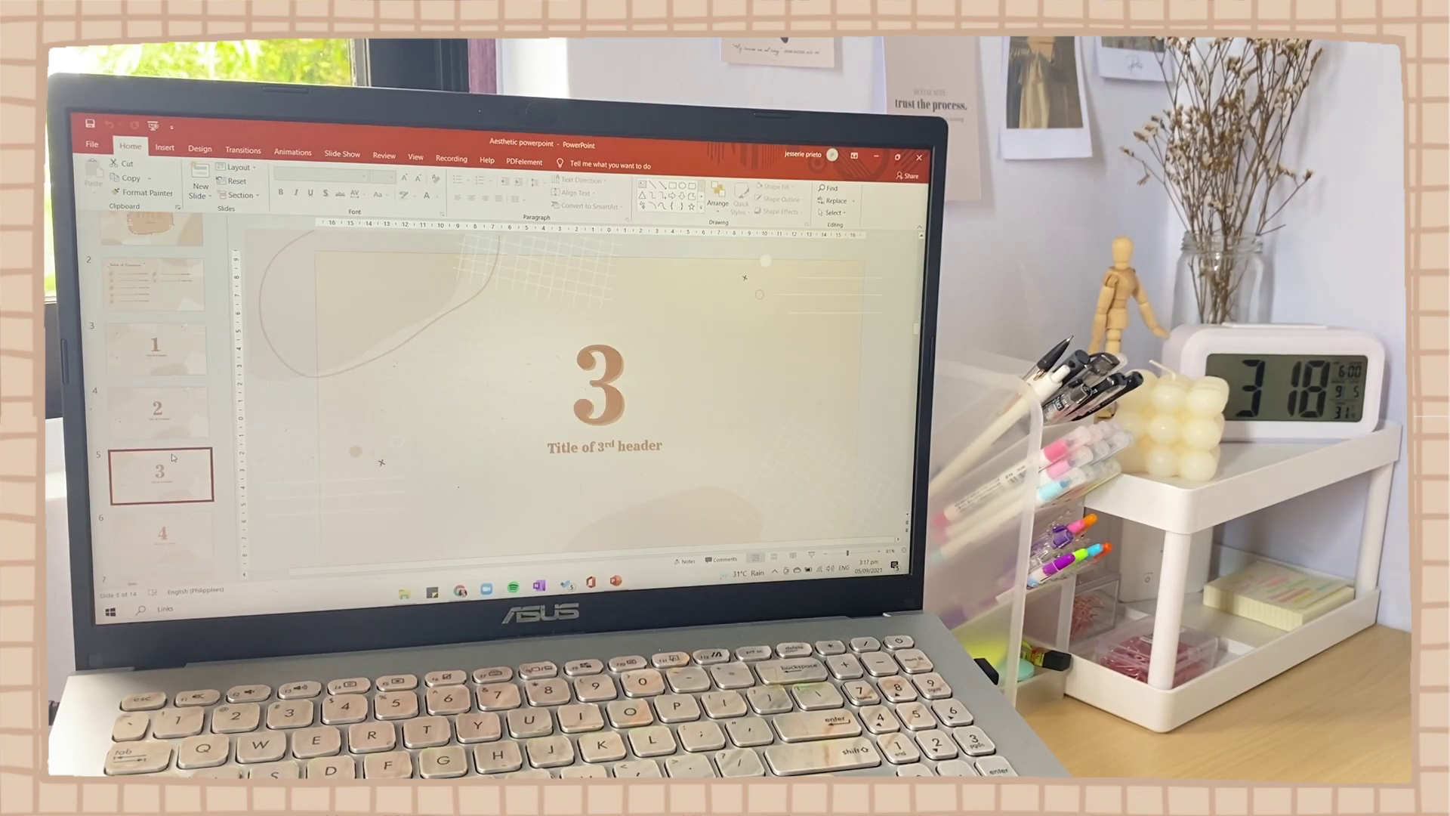
pyautogui.press('Down')
pyautogui.press('Down')
pyautogui.press('Down')
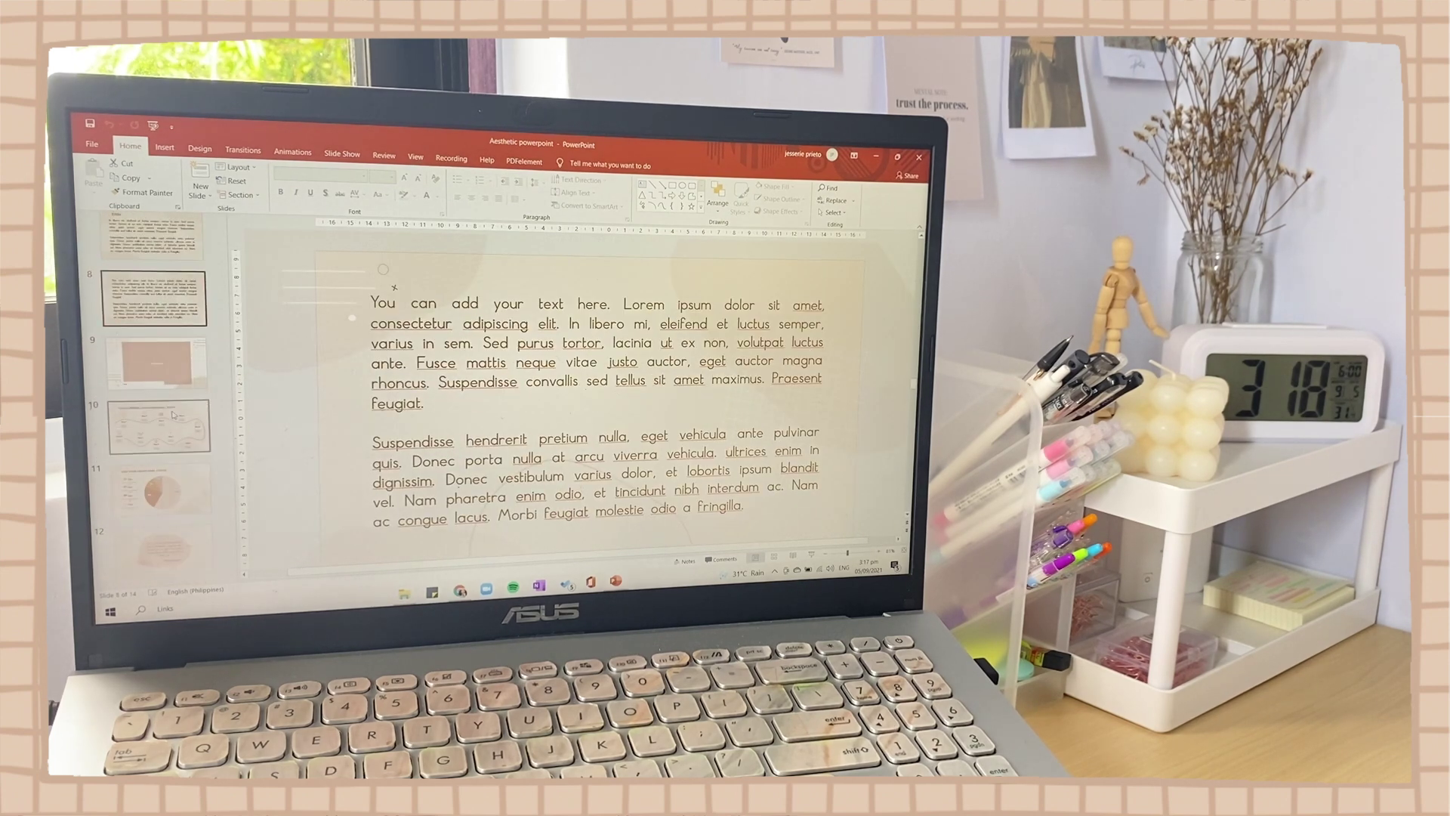
pyautogui.click(174, 384)
pyautogui.press('Down')
pyautogui.press('Down')
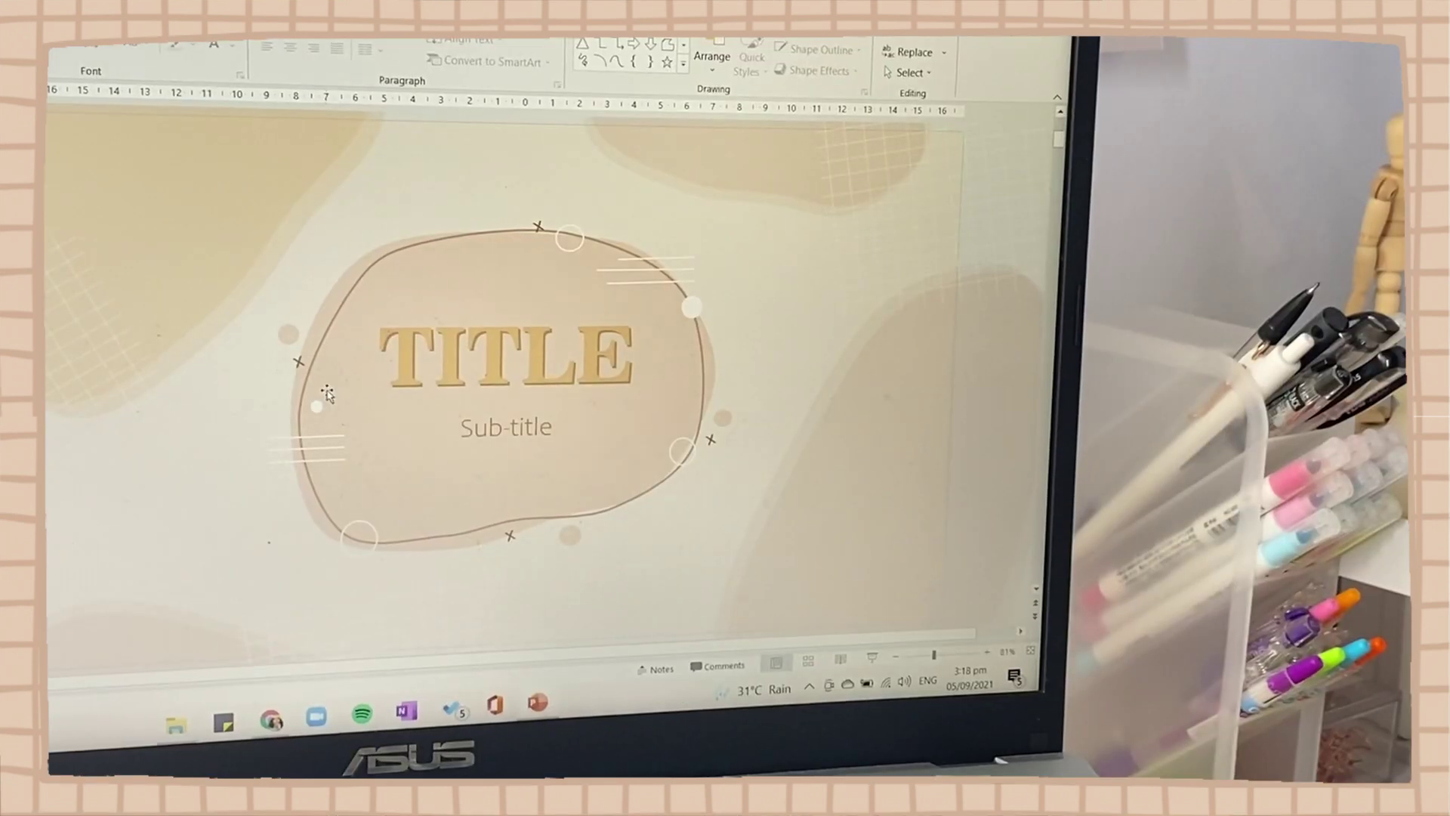